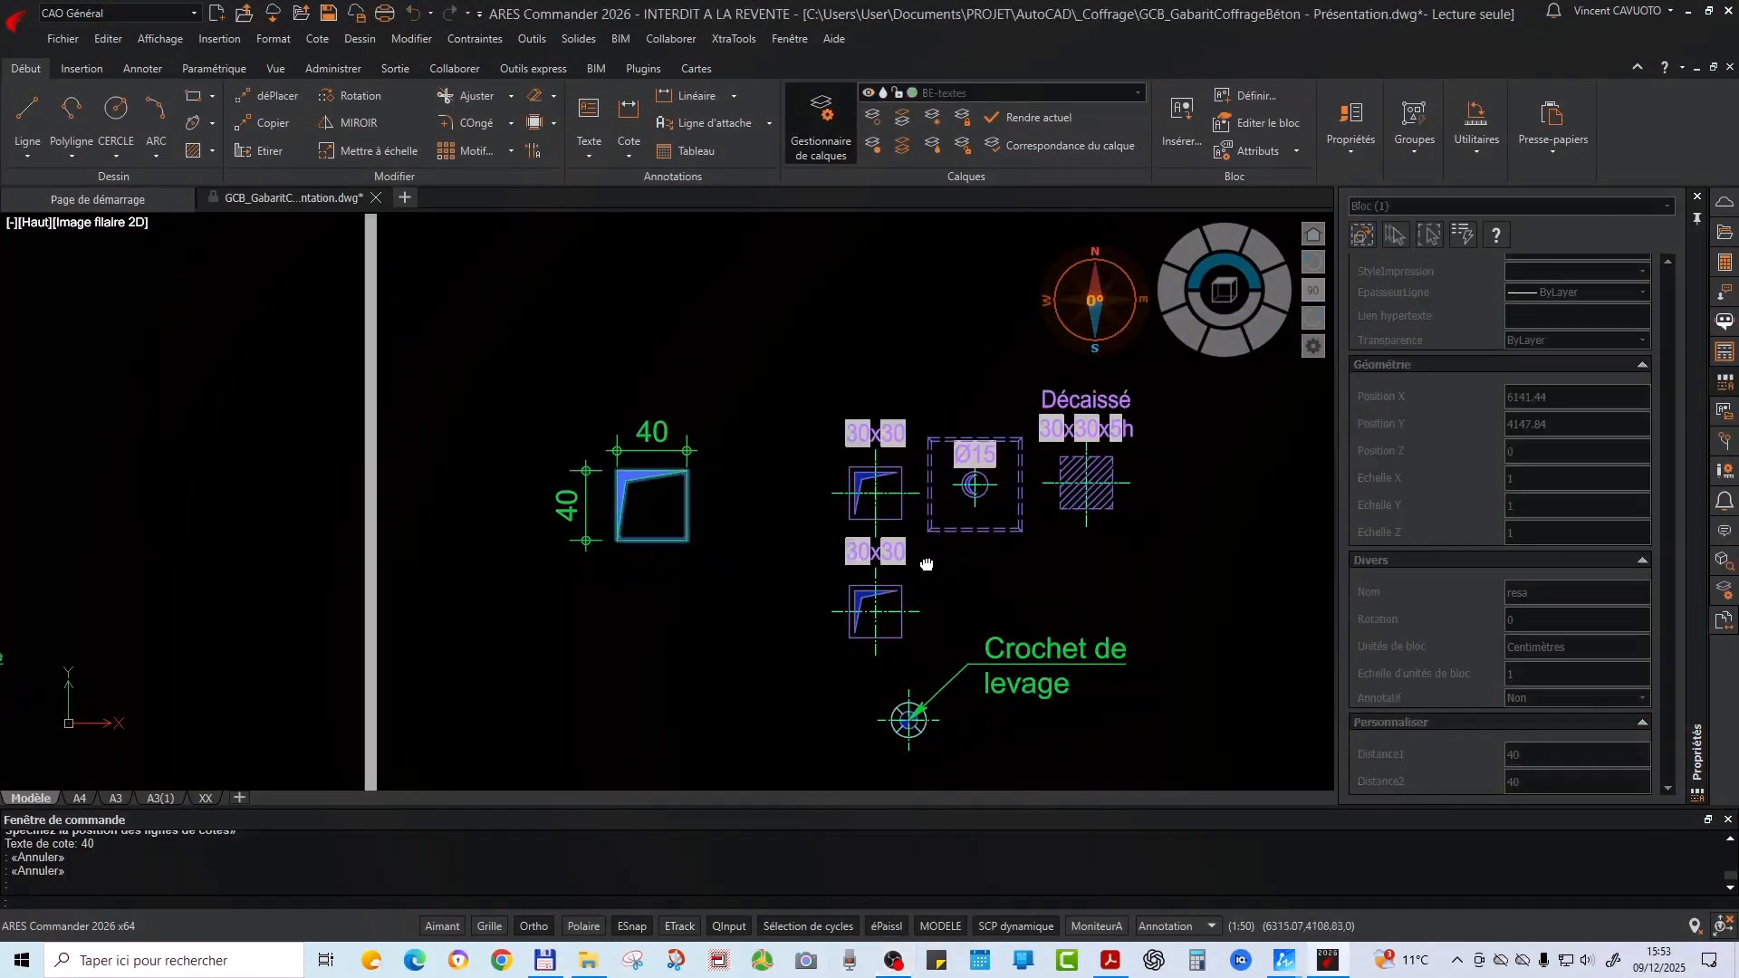
{"action": "middle_click_drag", "start_coordinate": [786, 587], "coordinate": [601, 542]}
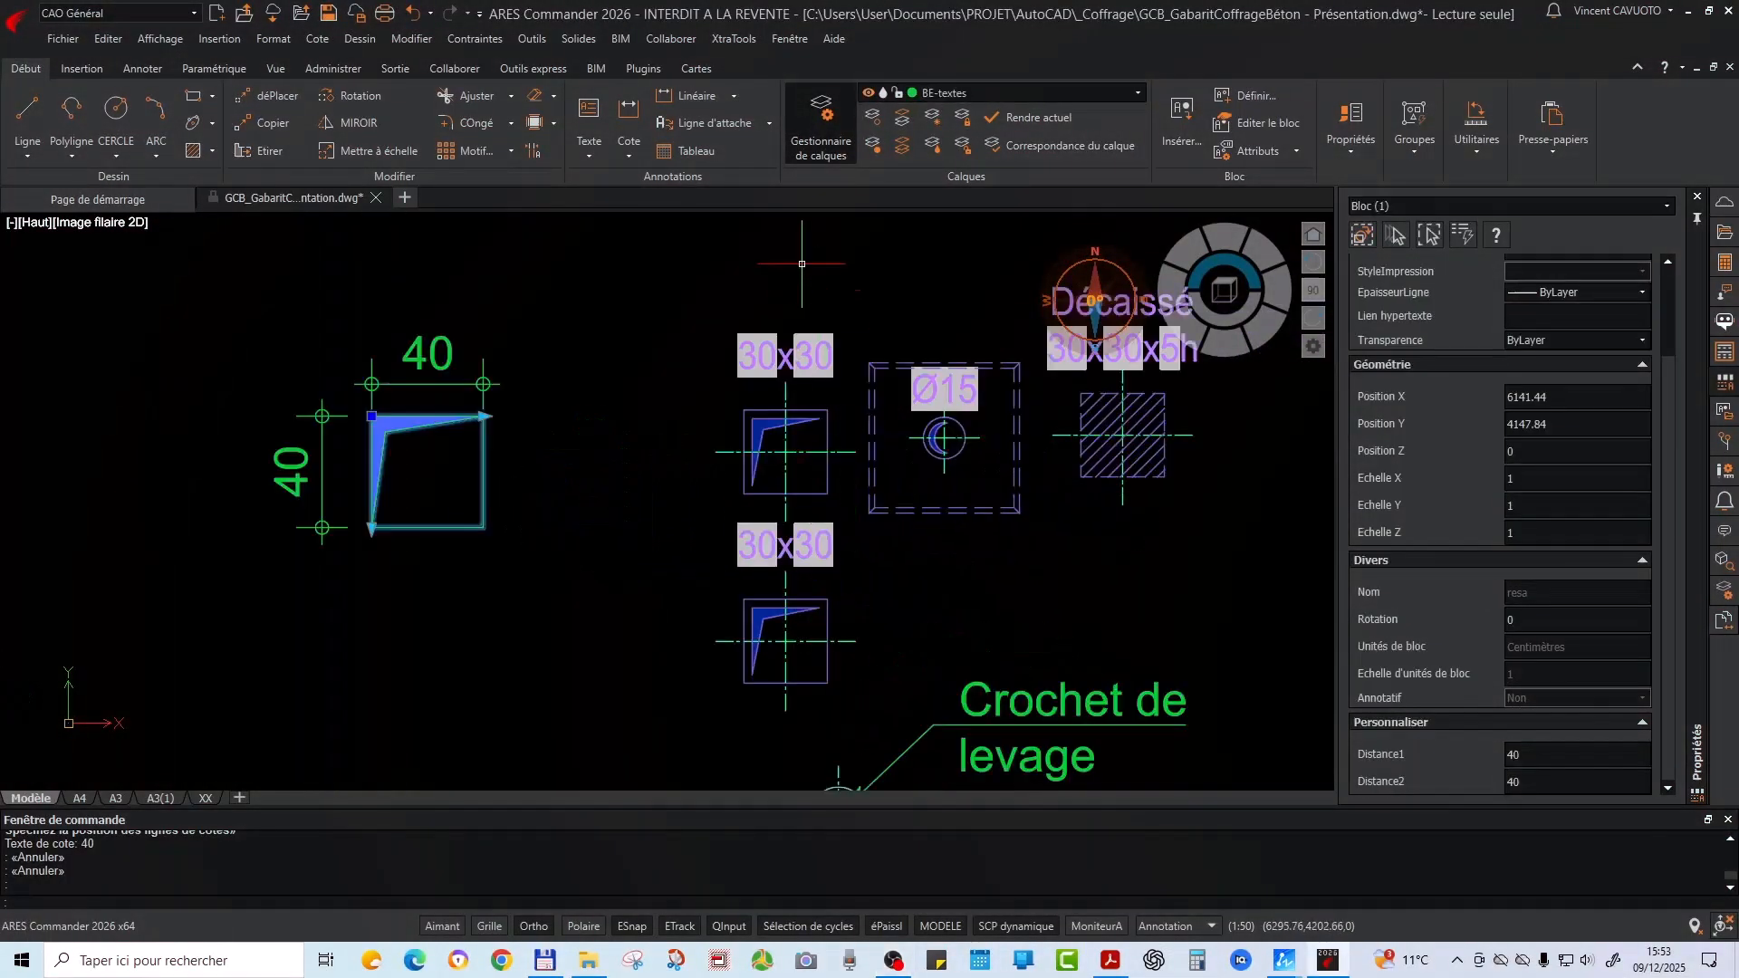
{"action": "left_click", "coordinate": [782, 287]}
{"action": "left_click", "coordinate": [659, 603]}
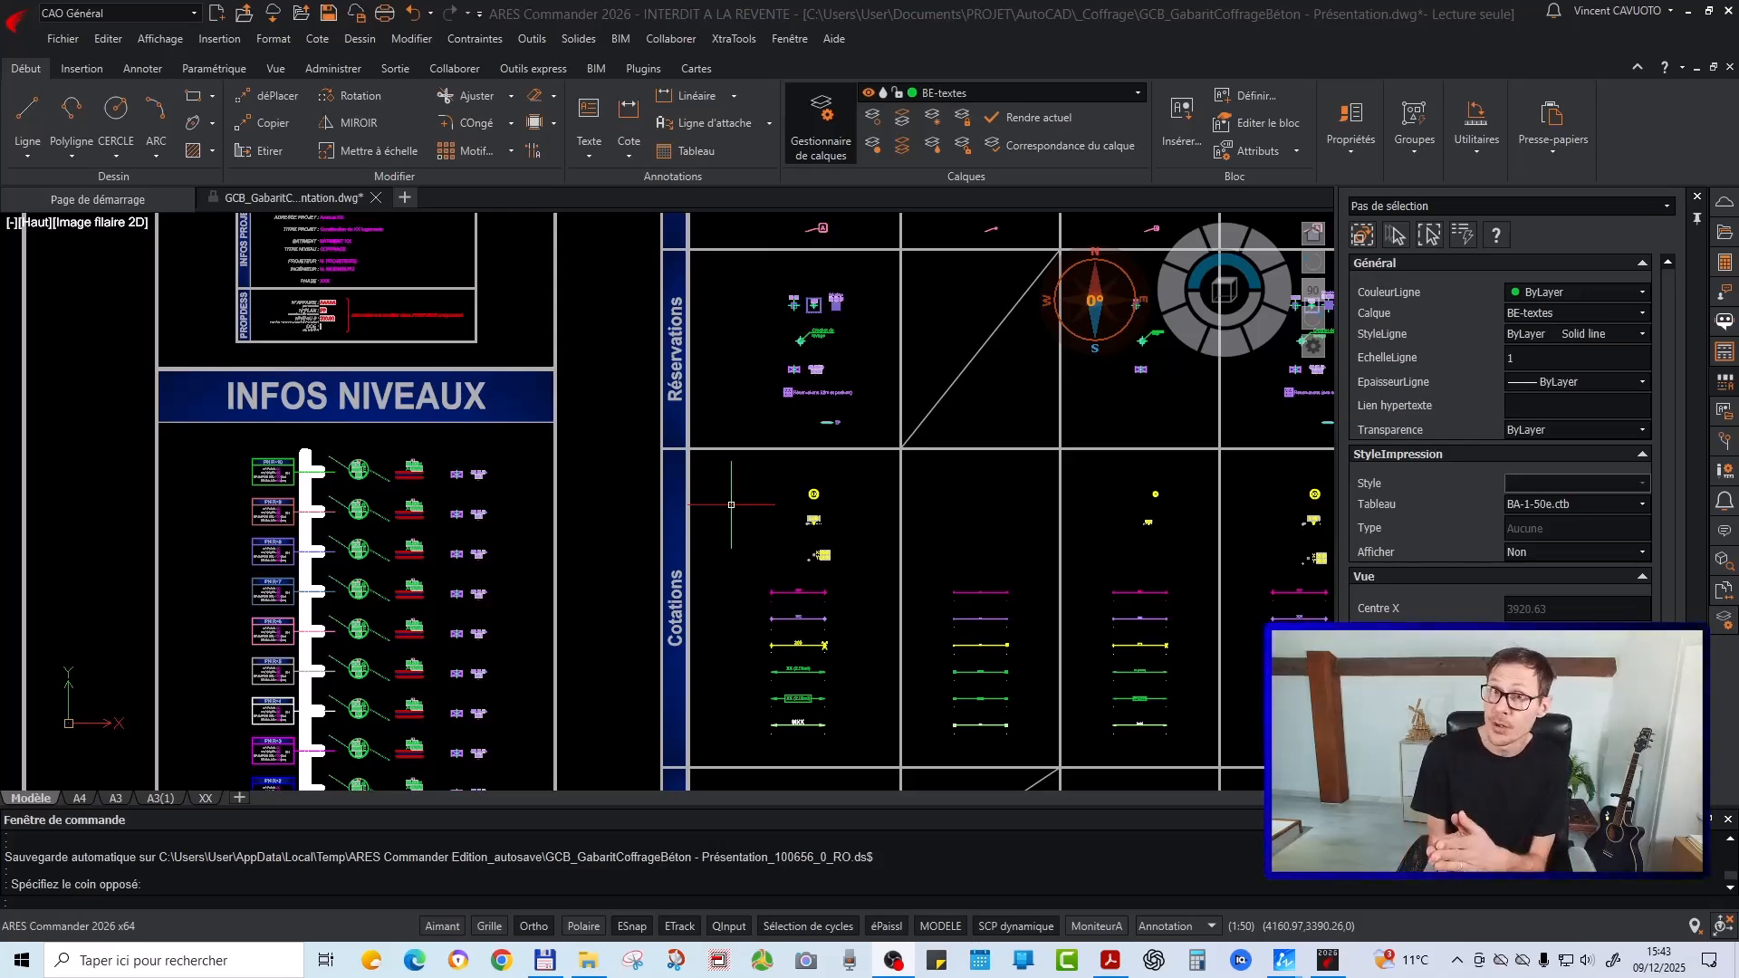
Flip the opening direction and hinge side of the "Porte avec feuillures" door block in the OUTILS DESSIN table
{"action": "scroll", "coordinate": [722, 499], "scroll_direction": "down", "scroll_amount": 4}
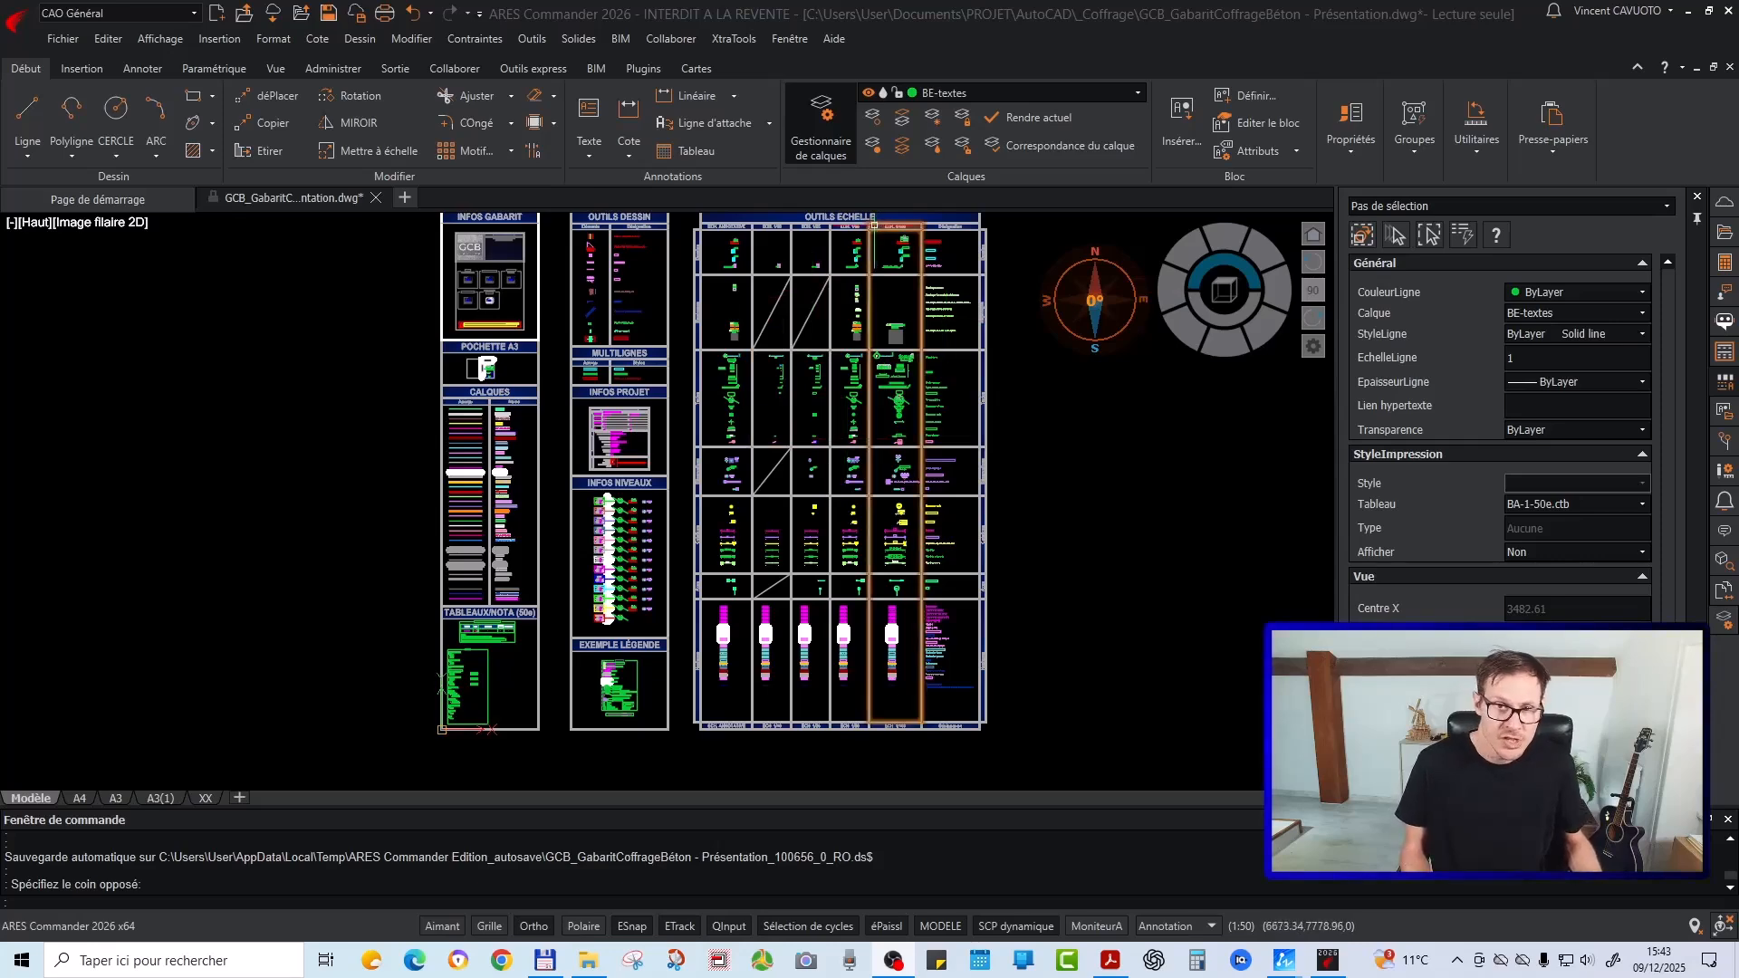
{"action": "scroll", "coordinate": [584, 237], "scroll_direction": "up", "scroll_amount": 6}
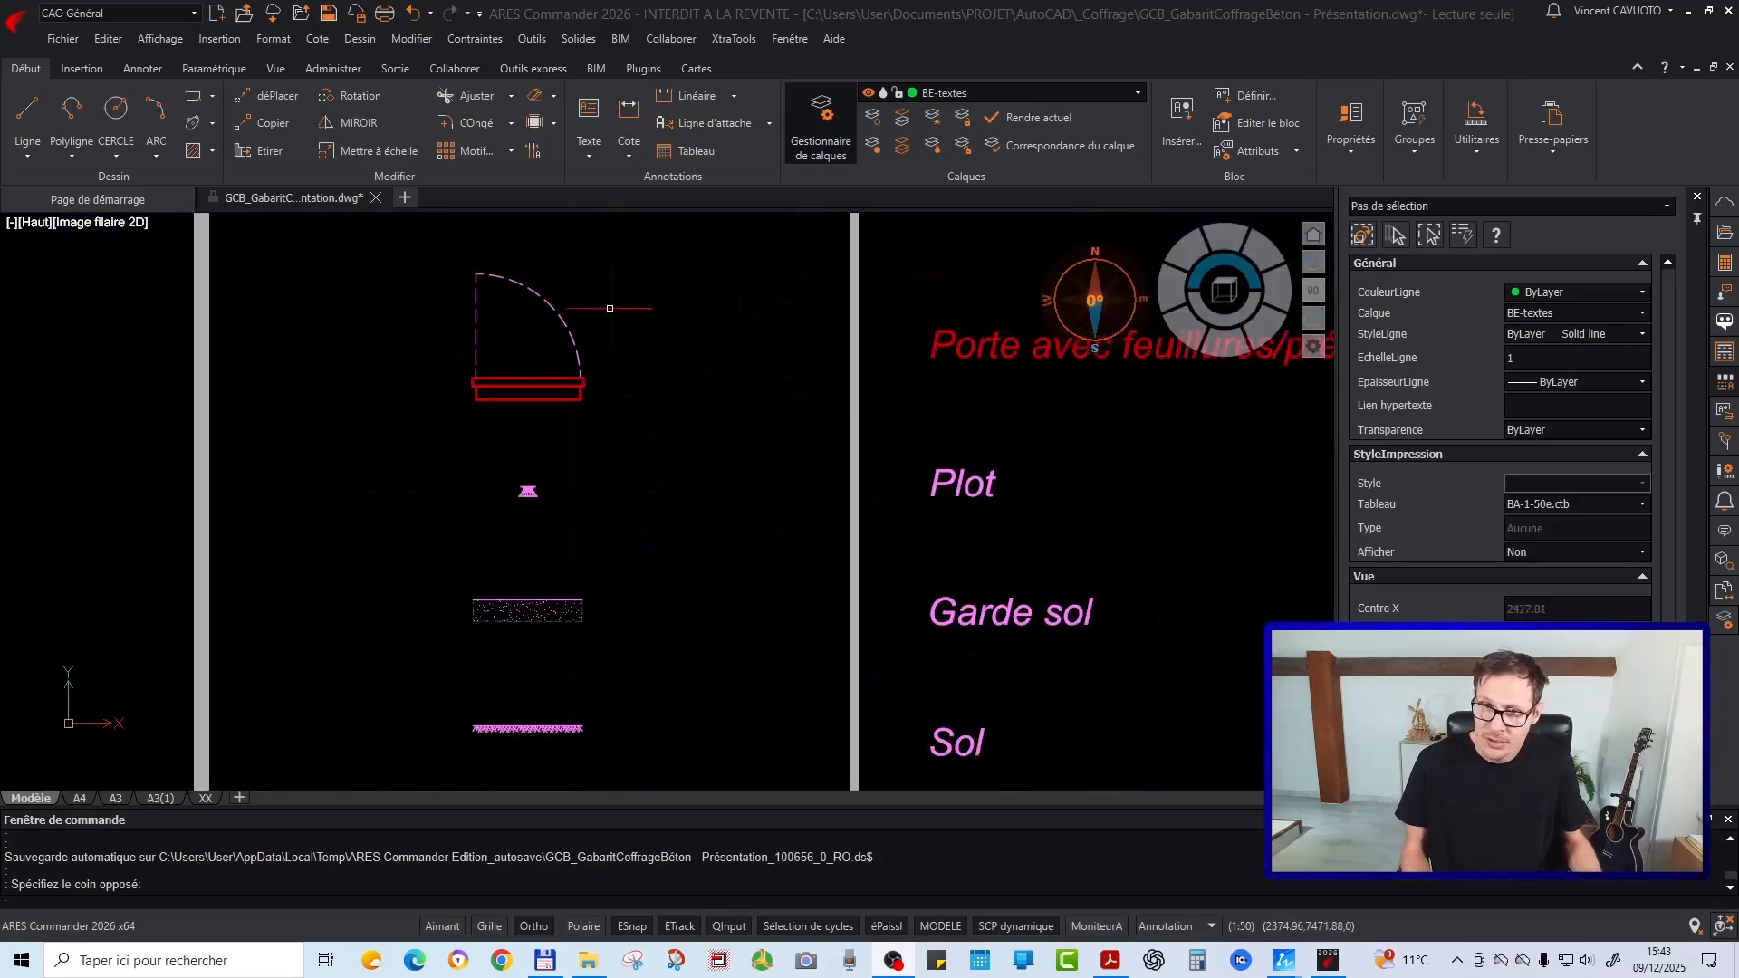
{"action": "scroll", "coordinate": [597, 389], "scroll_direction": "up", "scroll_amount": 3}
{"action": "left_click", "coordinate": [570, 469]}
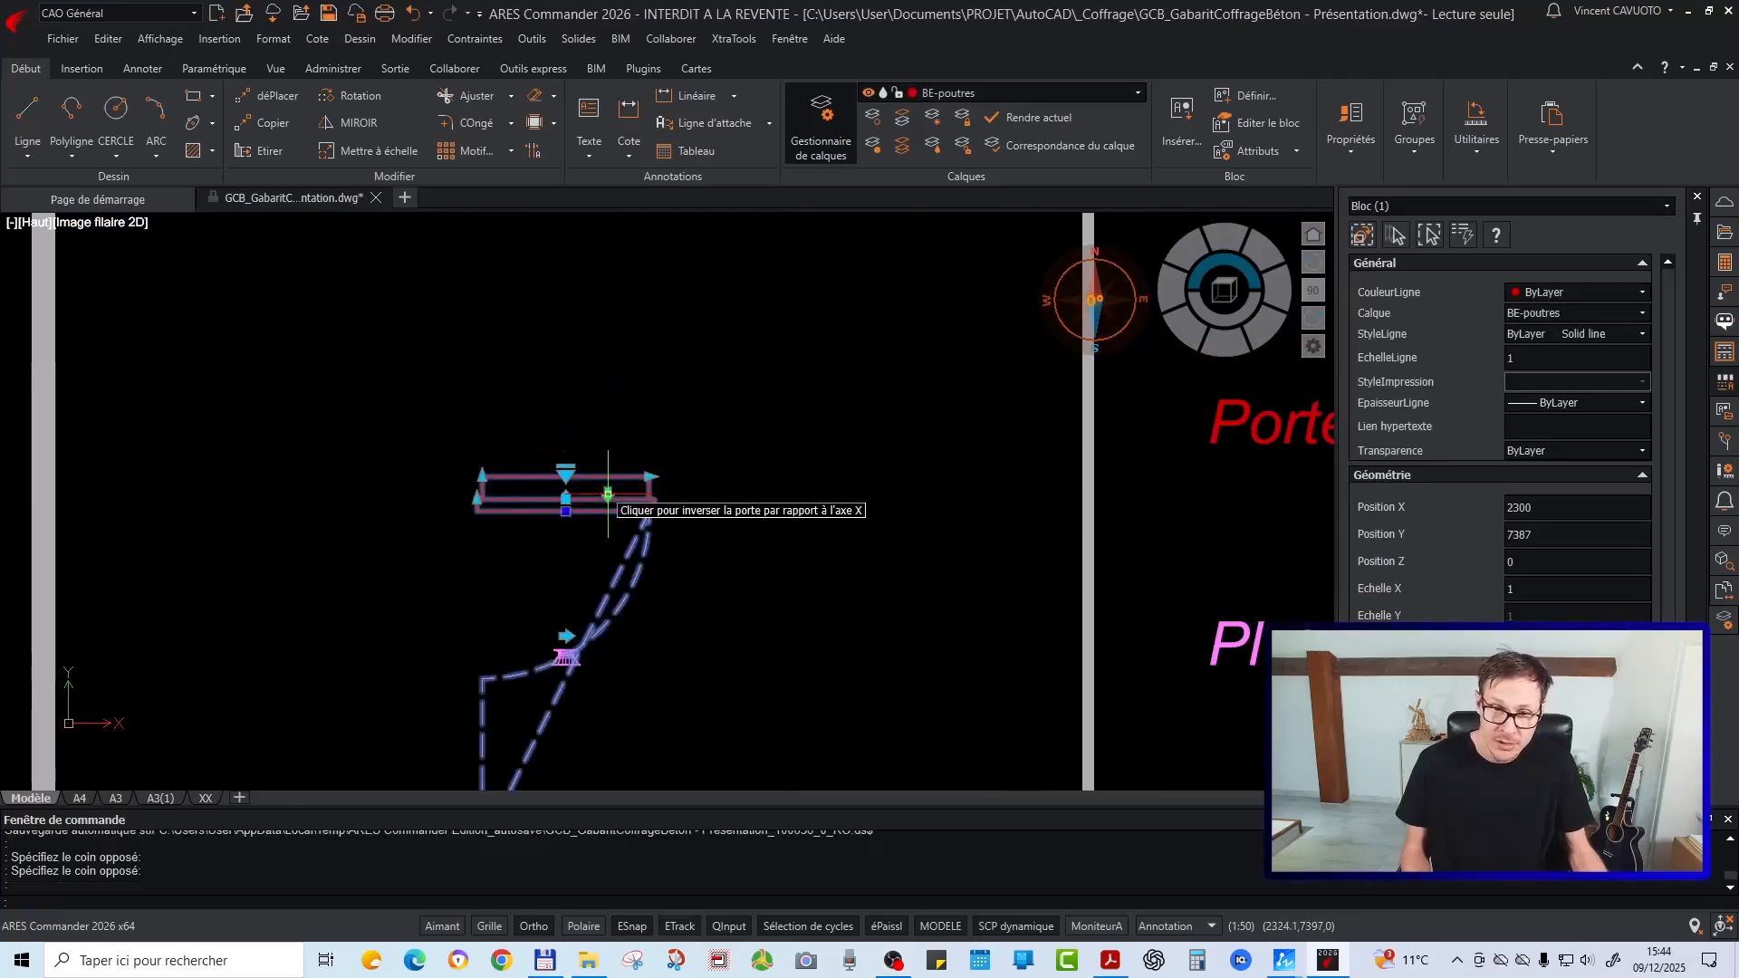
{"action": "left_click", "coordinate": [566, 342]}
{"action": "left_click", "coordinate": [576, 352]}
{"action": "left_click", "coordinate": [567, 352]}
{"action": "left_click", "coordinate": [566, 351]}
{"action": "key", "text": "Escape"}
Stretch the threaded section of the Plot block vertically to make the pedestal taller
{"action": "scroll", "coordinate": [566, 351], "scroll_direction": "down", "scroll_amount": 4}
{"action": "scroll", "coordinate": [584, 521], "scroll_direction": "up", "scroll_amount": 5}
{"action": "left_click", "coordinate": [584, 512]}
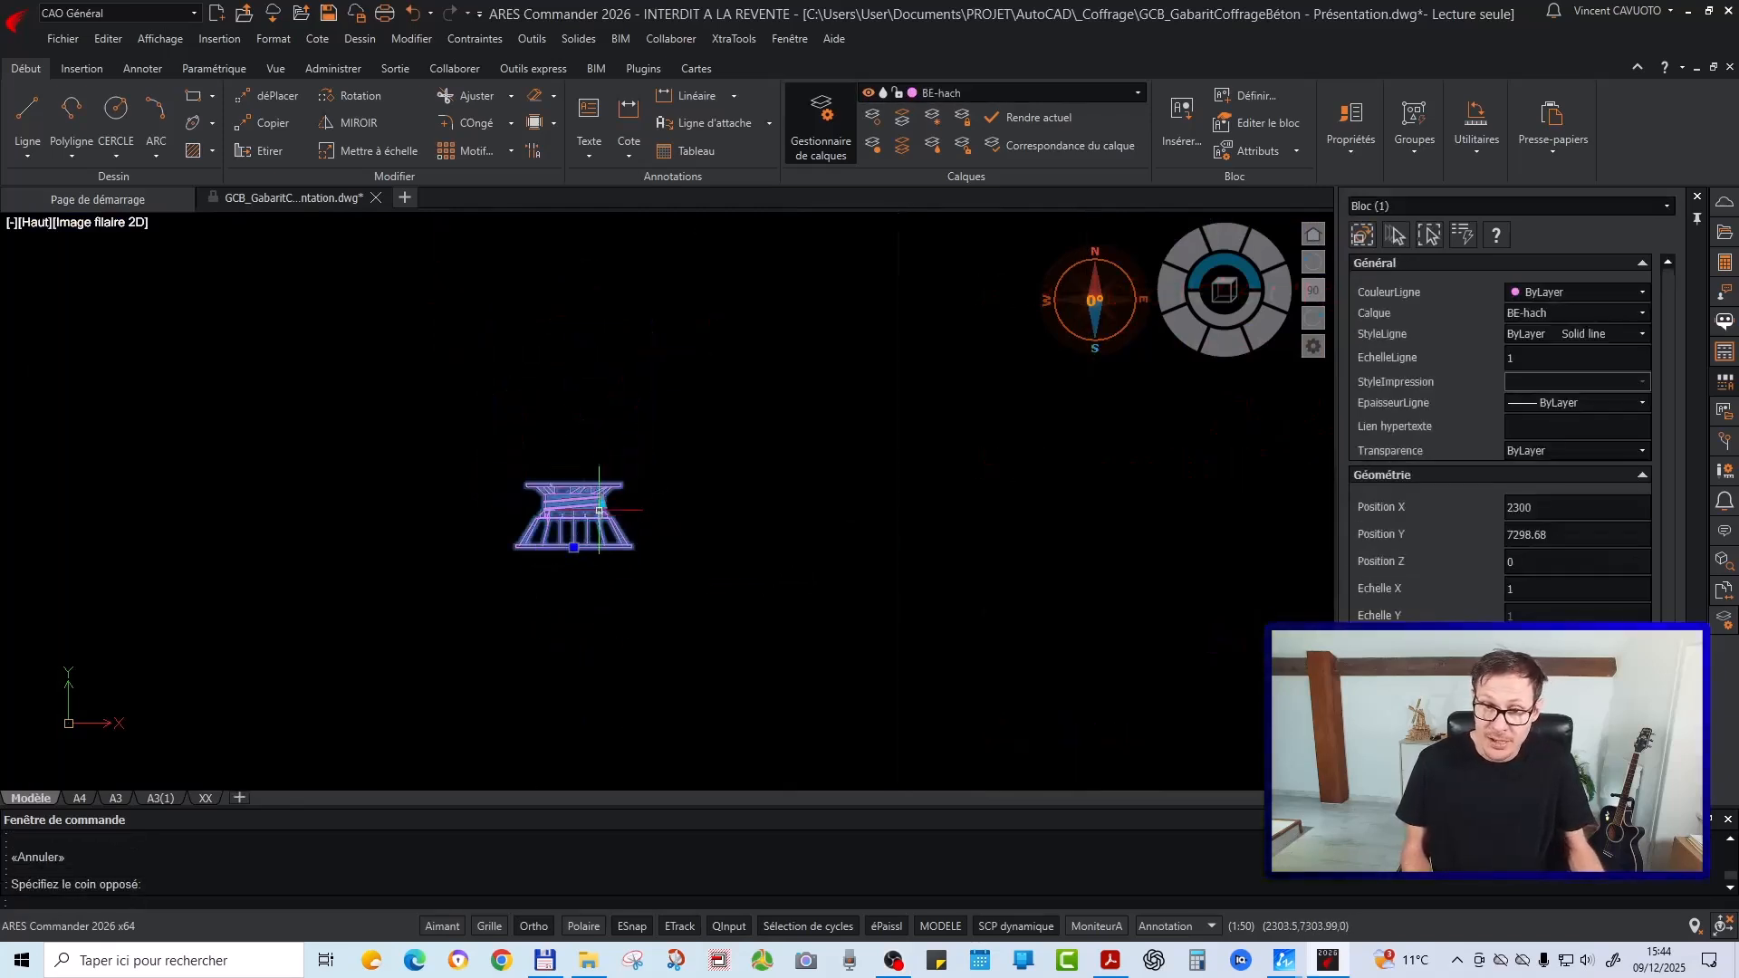
{"action": "left_click", "coordinate": [602, 504]}
{"action": "left_click", "coordinate": [623, 381]}
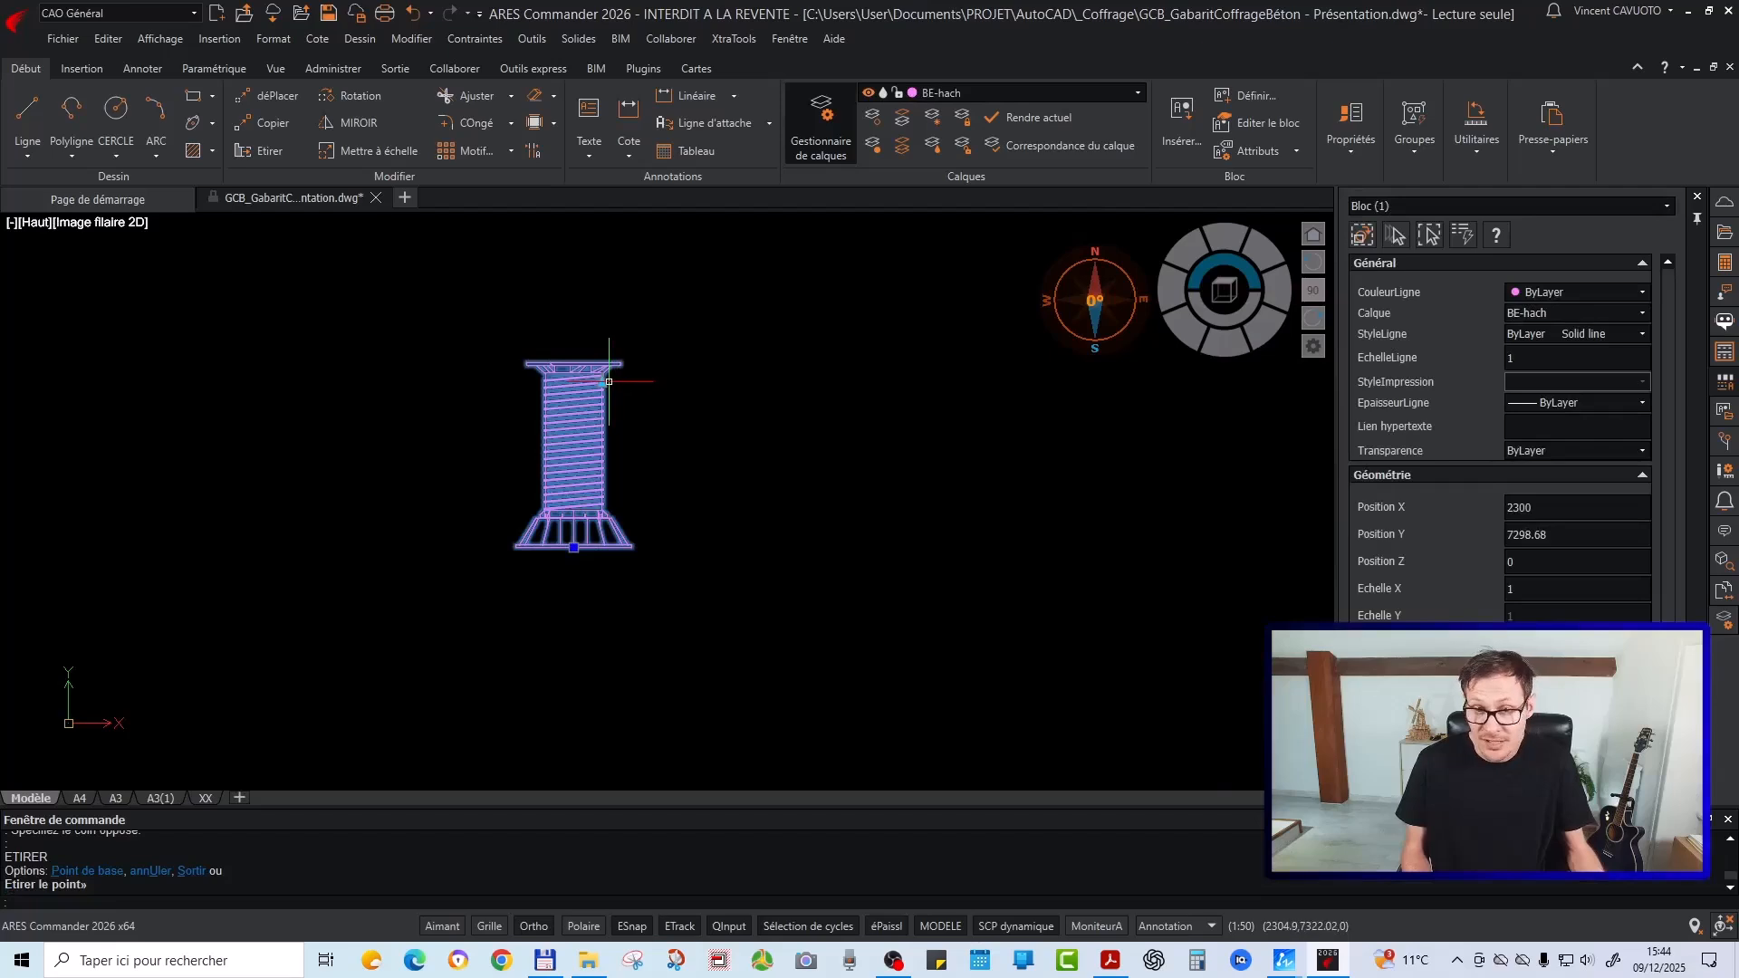
{"action": "key", "text": "Escape"}
{"action": "key", "text": "Escape"}
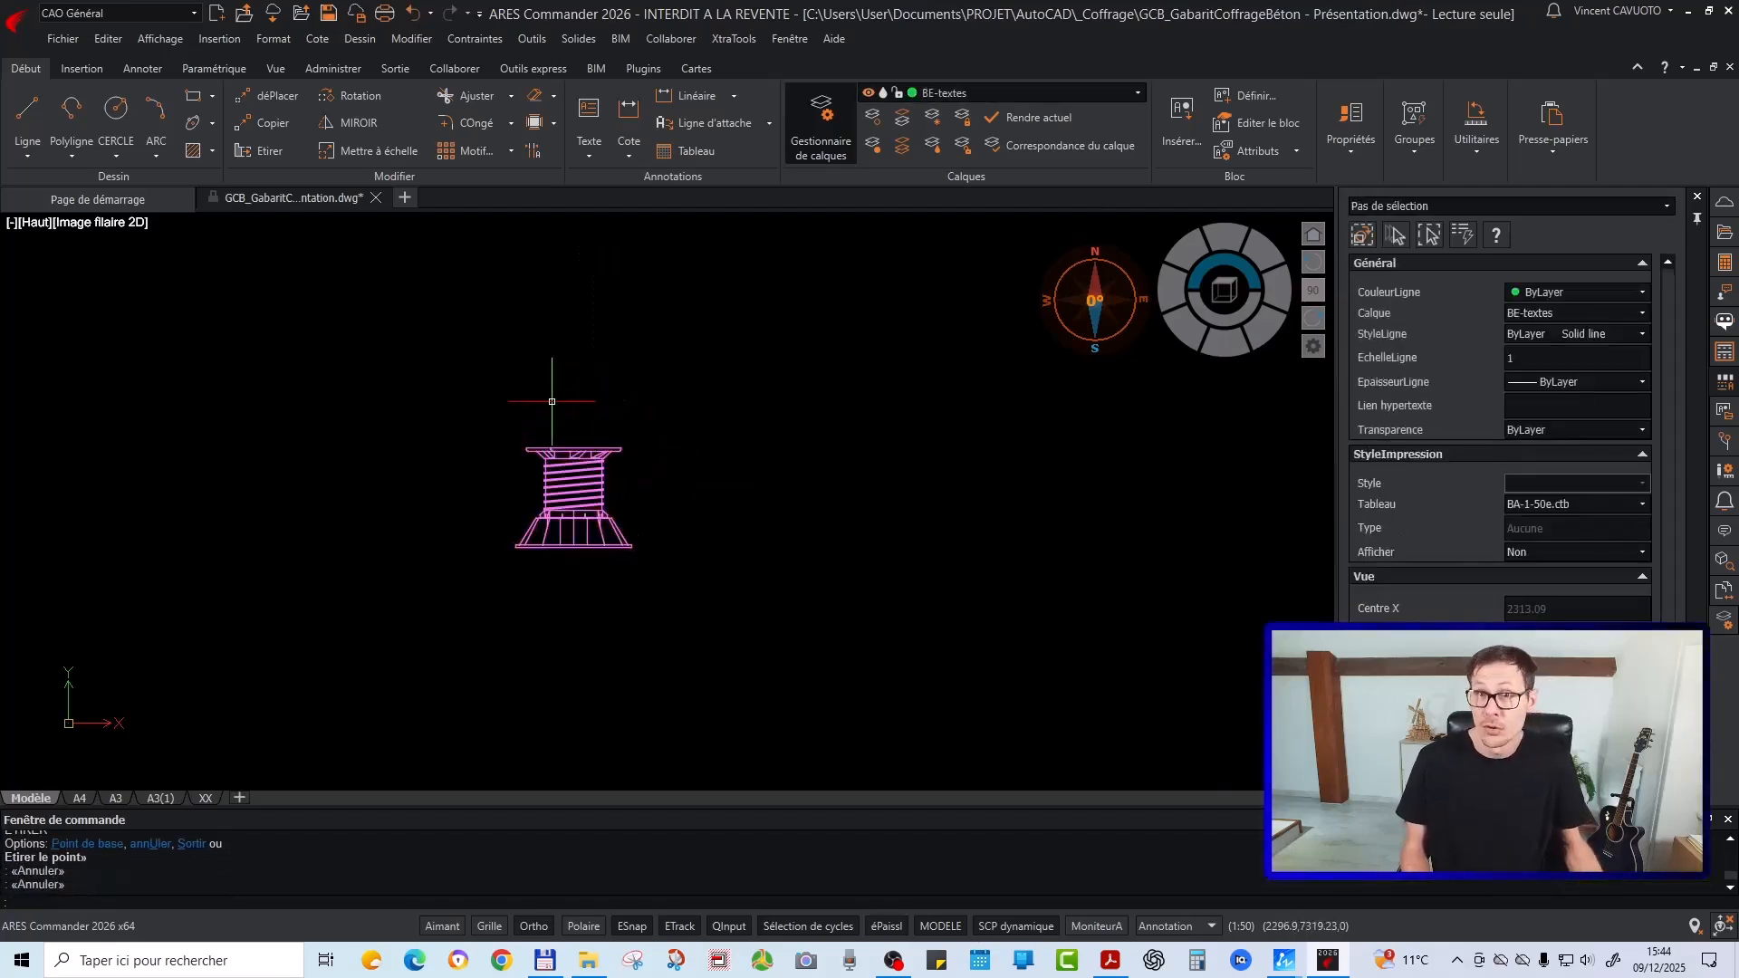
{"action": "scroll", "coordinate": [581, 400], "scroll_direction": "down", "scroll_amount": 8}
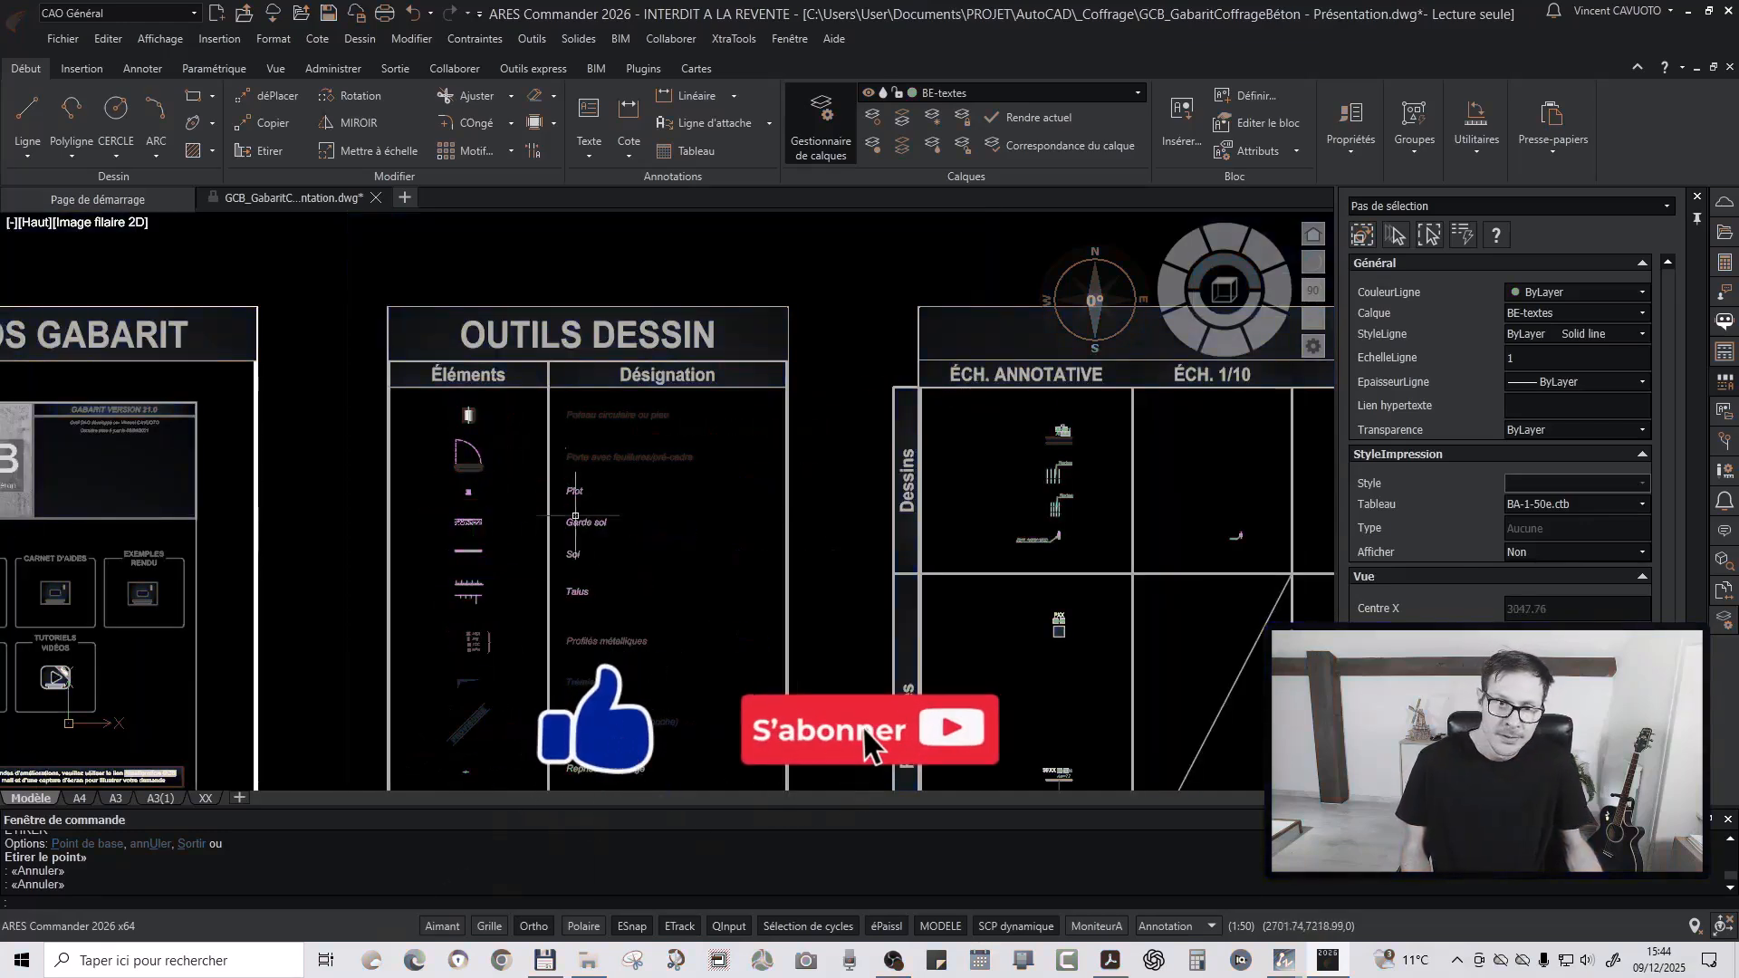
{"action": "scroll", "coordinate": [585, 539], "scroll_direction": "down", "scroll_amount": 3}
{"action": "scroll", "coordinate": [486, 441], "scroll_direction": "up", "scroll_amount": 10}
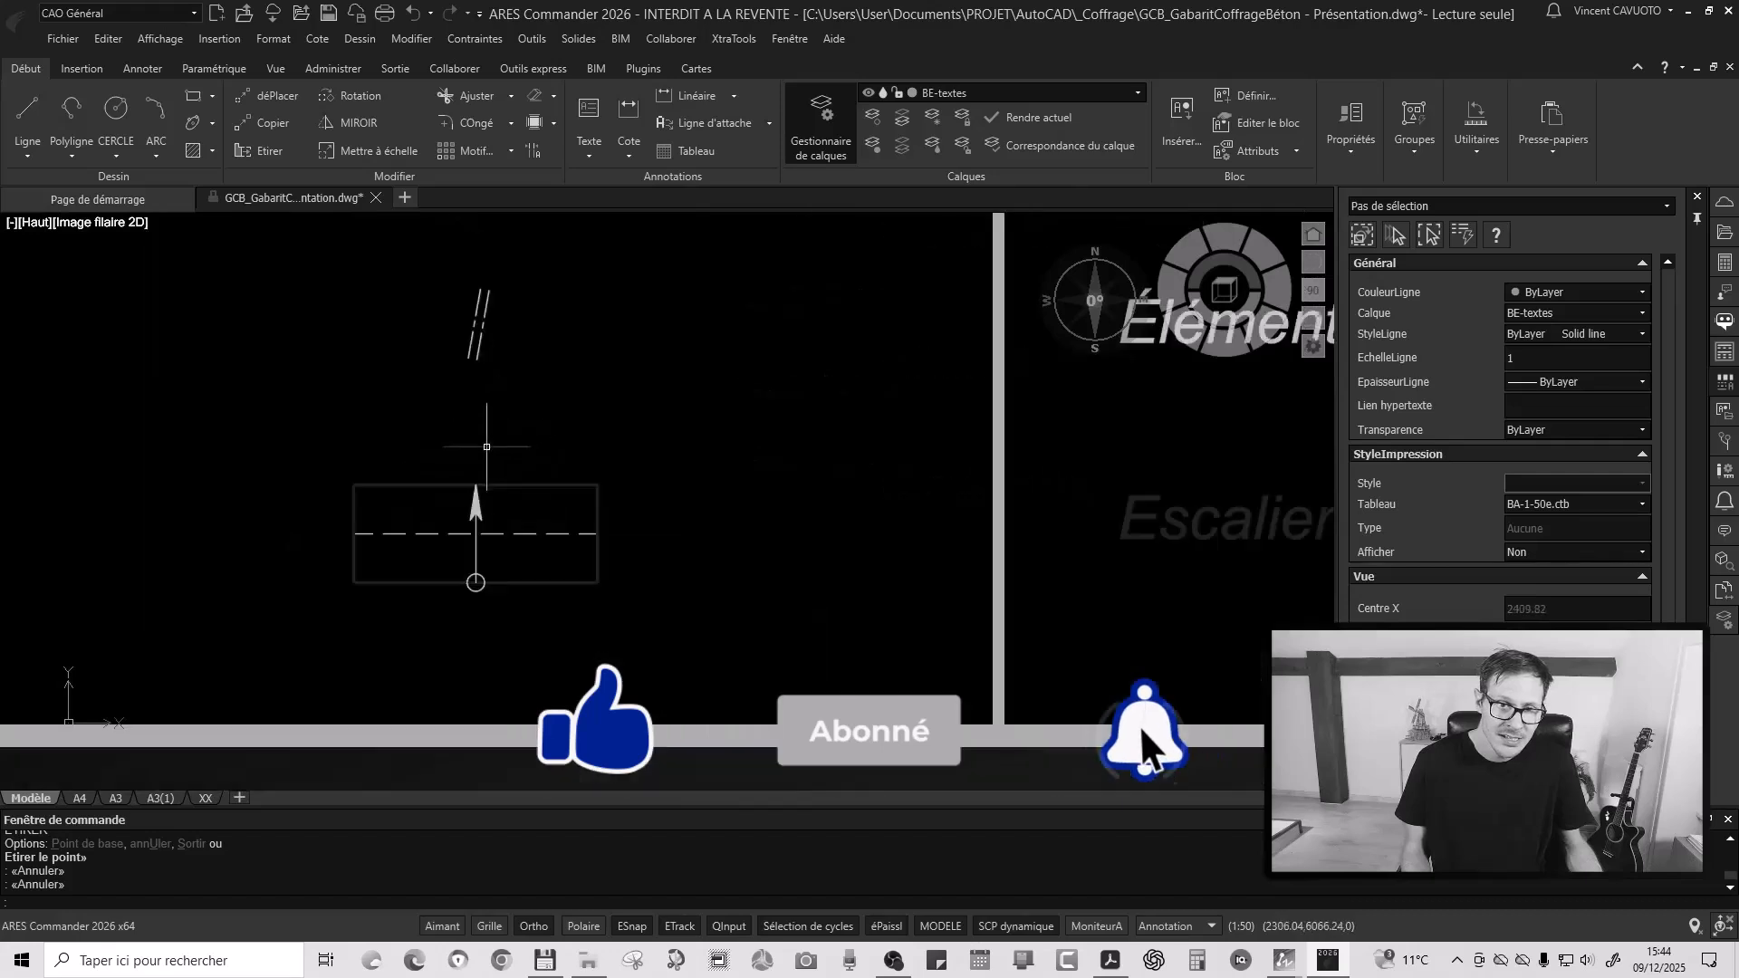
{"action": "left_click", "coordinate": [403, 581]}
{"action": "left_click", "coordinate": [406, 563]}
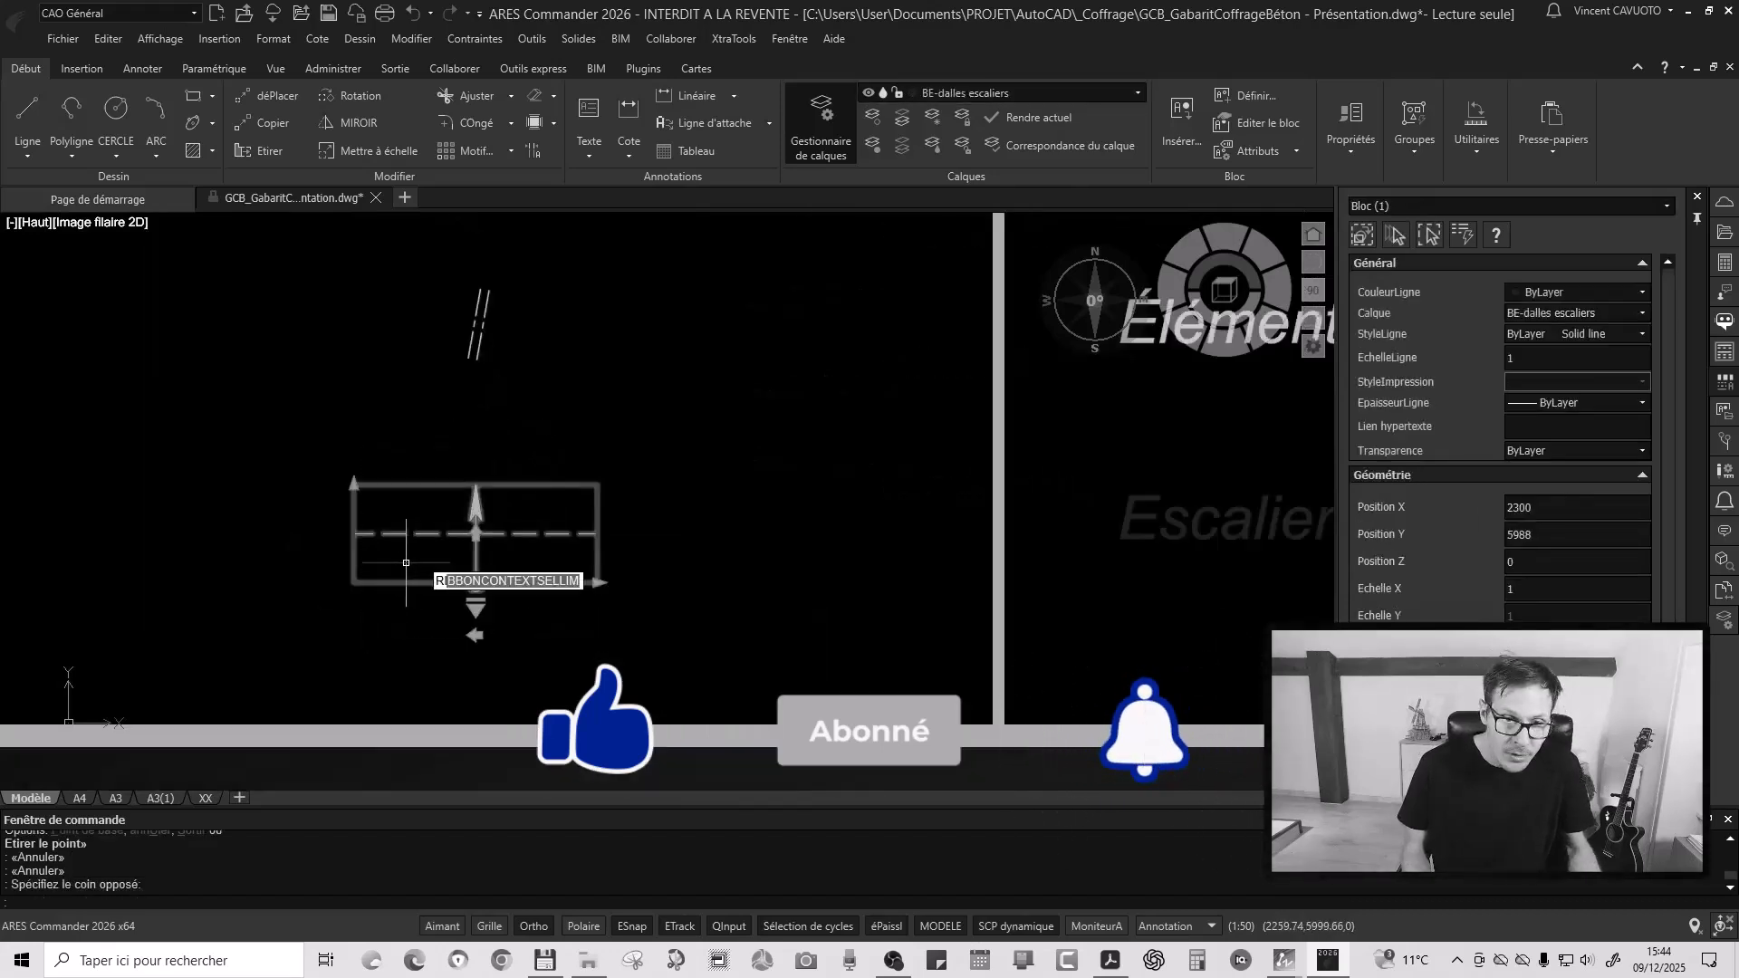
{"action": "type", "text": "R"}
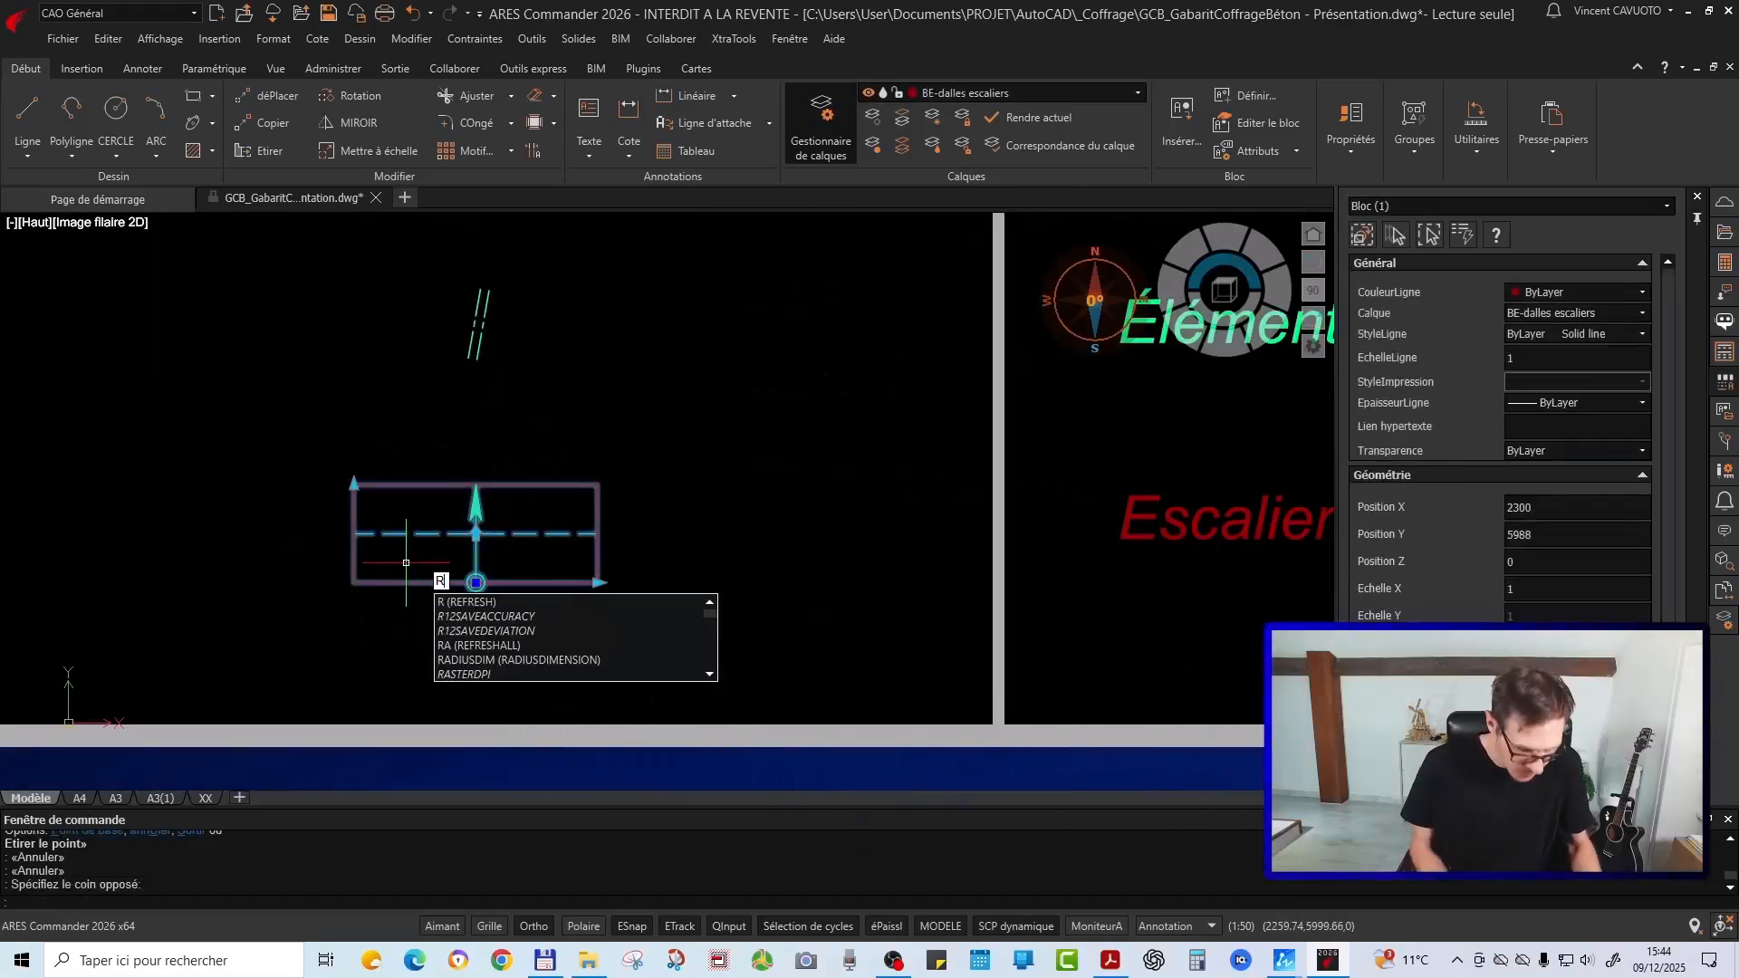
{"action": "type", "text": "OT"}
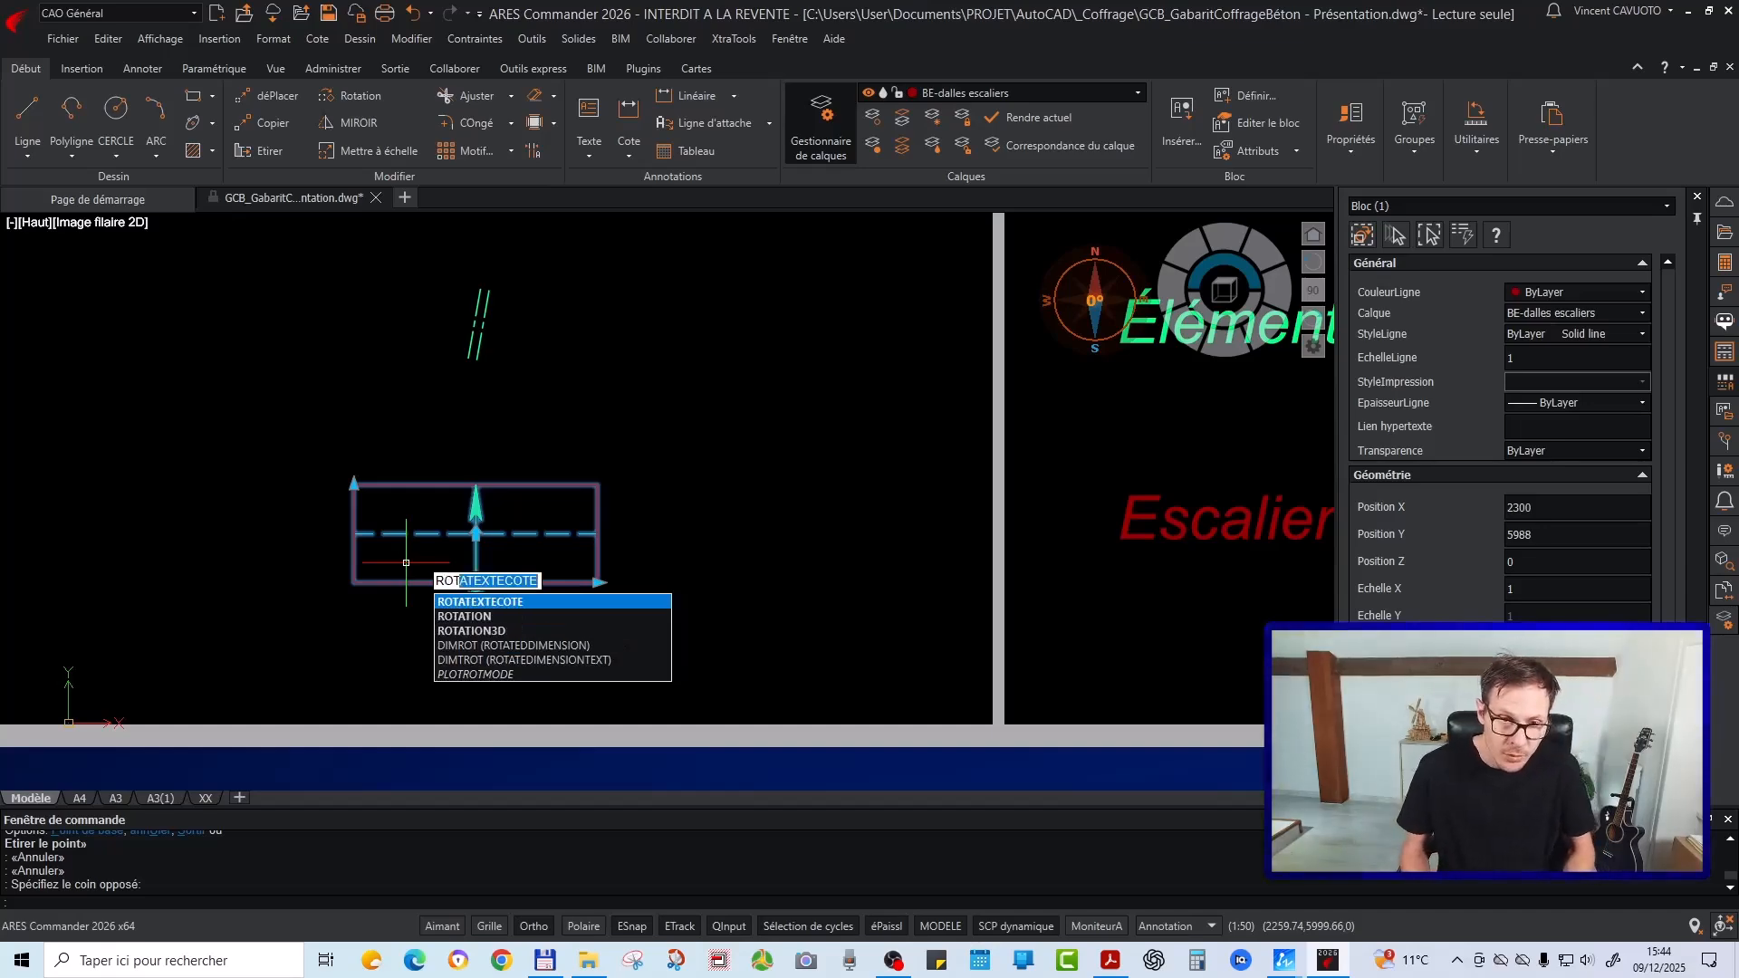
{"action": "right_click", "coordinate": [408, 561]}
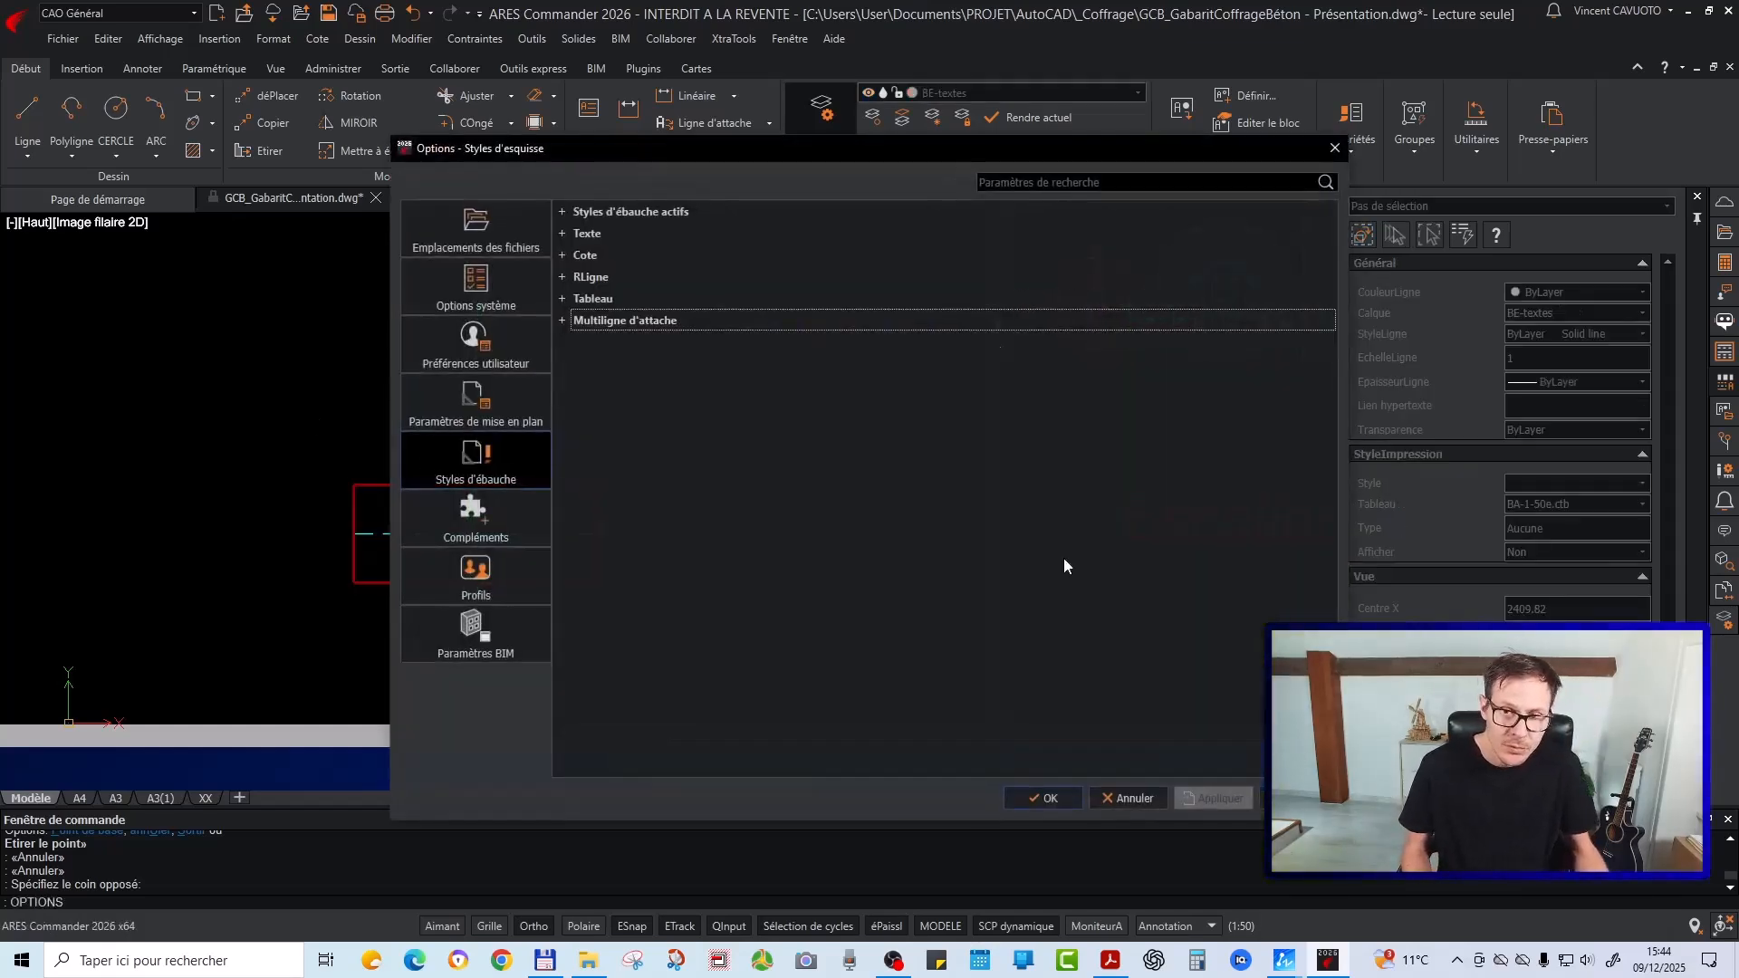
{"action": "key", "text": "Escape"}
Stretch the "Escalier droit" block upward in its running direction to give it six treads
{"action": "left_click", "coordinate": [355, 486]}
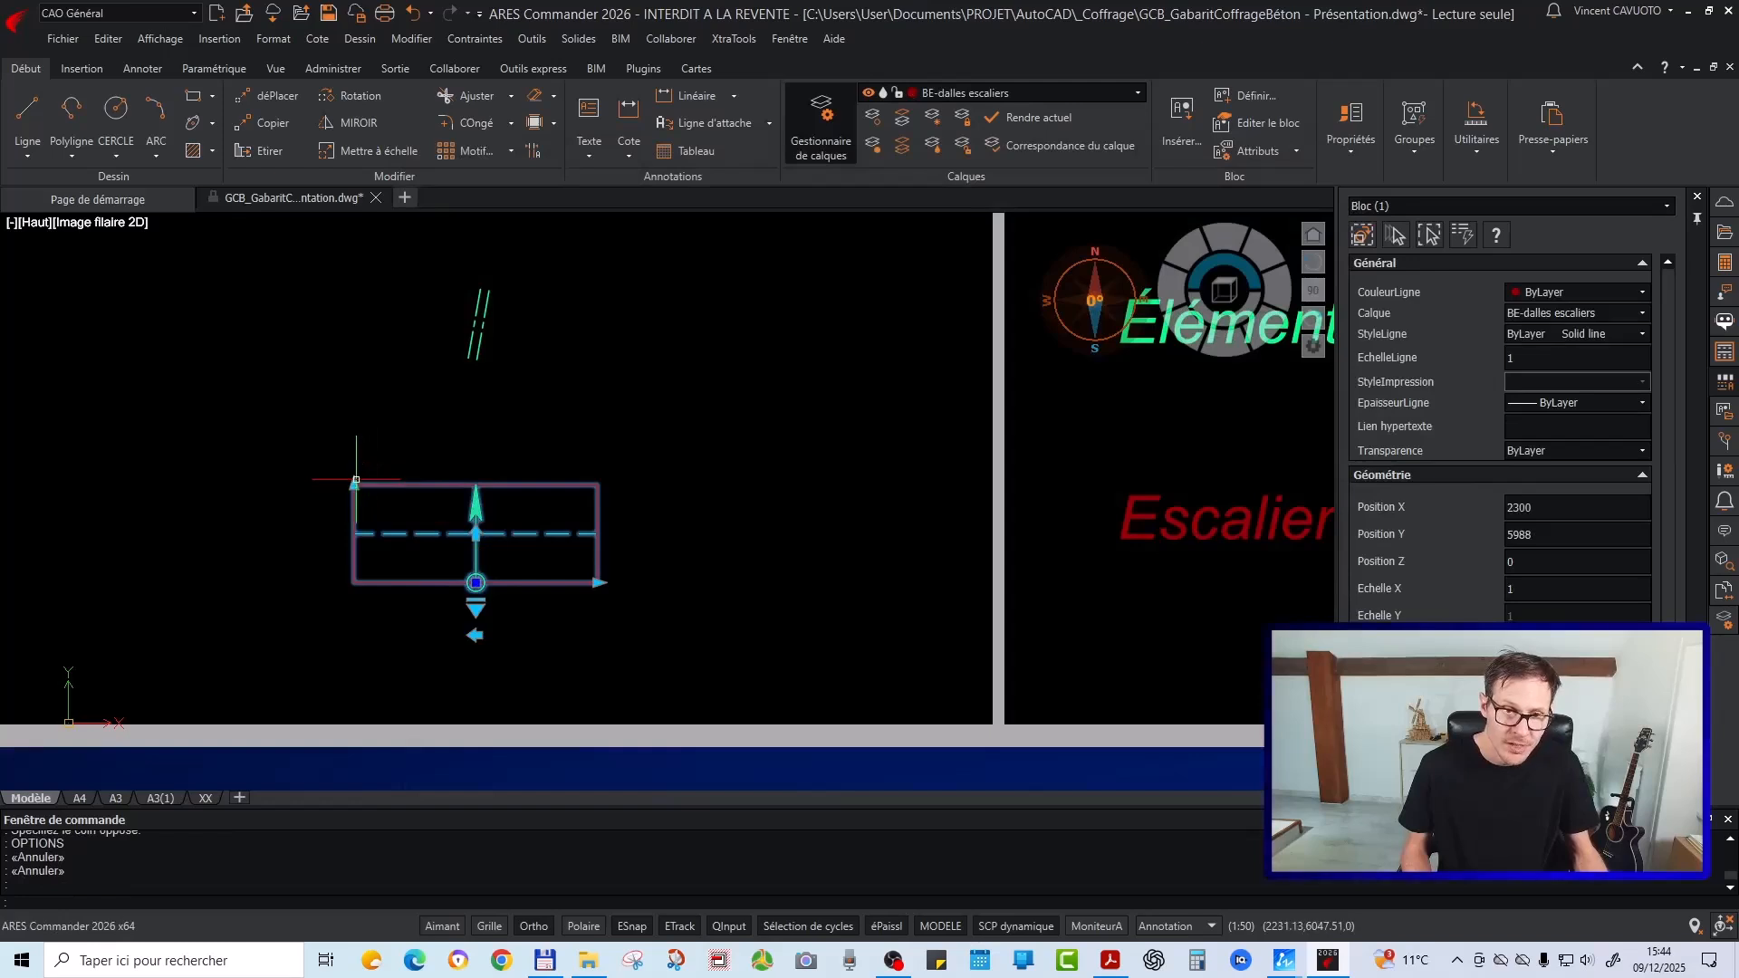
{"action": "left_click", "coordinate": [353, 484]}
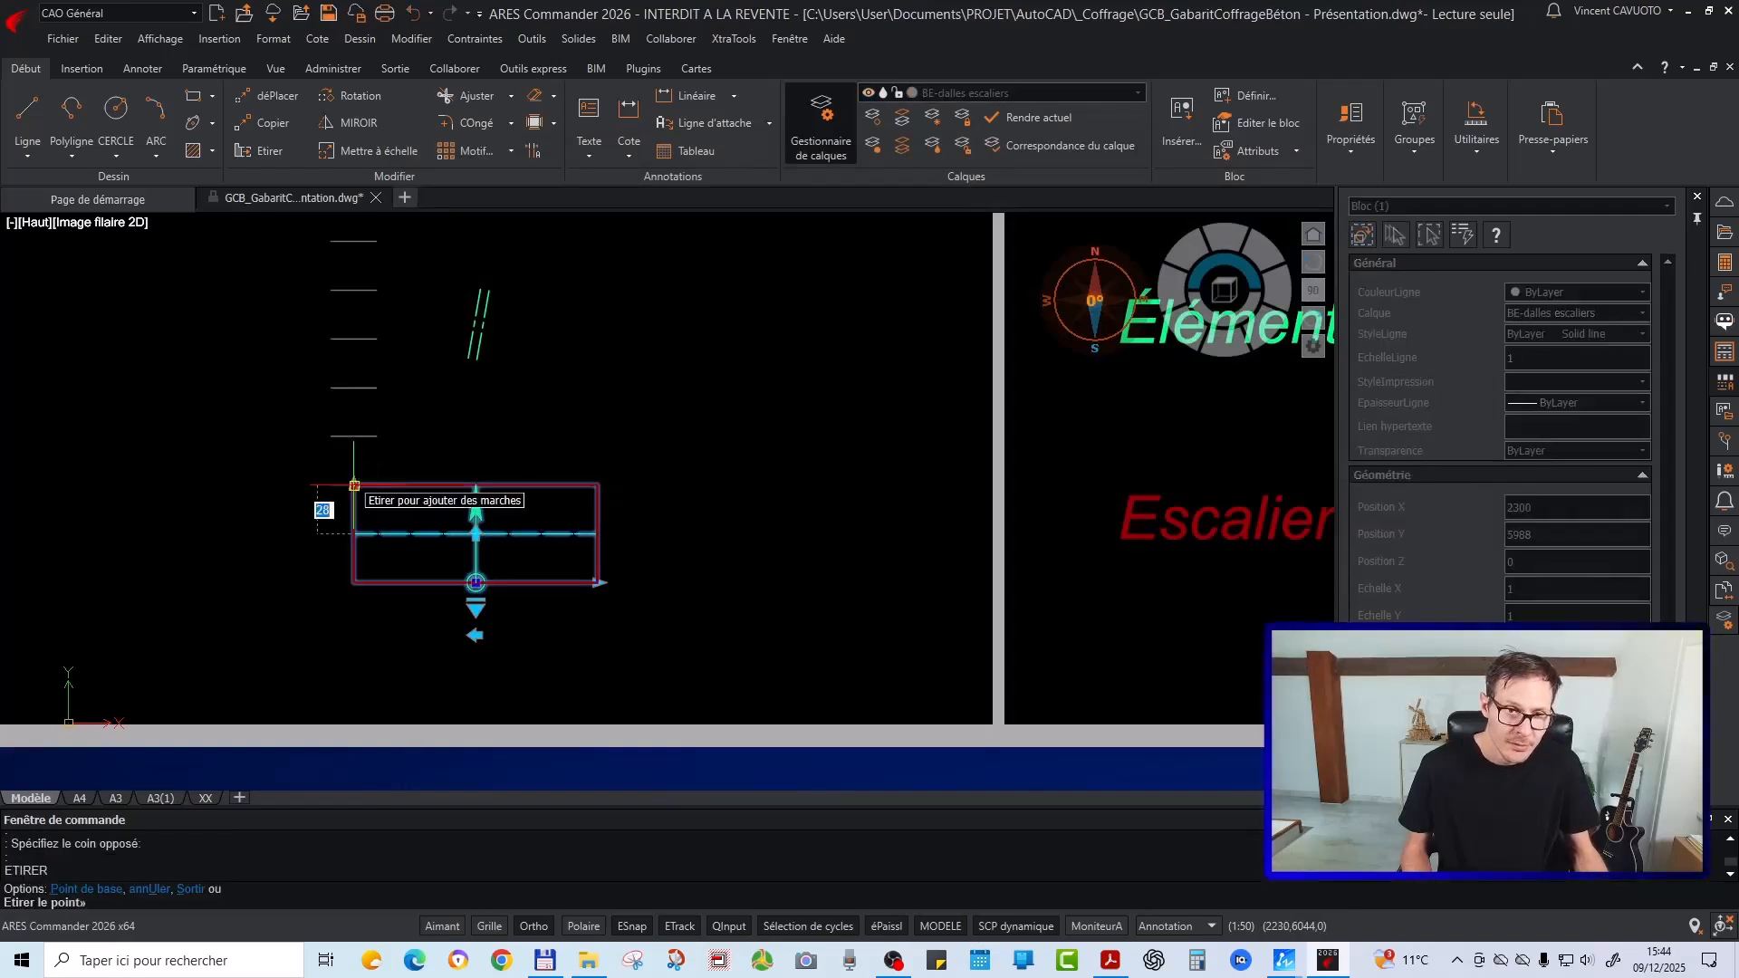
{"action": "left_click", "coordinate": [354, 290]}
{"action": "key", "text": "Escape"}
Move the "Élément coupé" break symbol off the staircase to the empty space beside its upper end
{"action": "left_click", "coordinate": [421, 258]}
{"action": "left_click", "coordinate": [587, 383]}
{"action": "type", "text": "DP"}
{"action": "key", "text": "Escape"}
{"action": "key", "text": "Escape"}
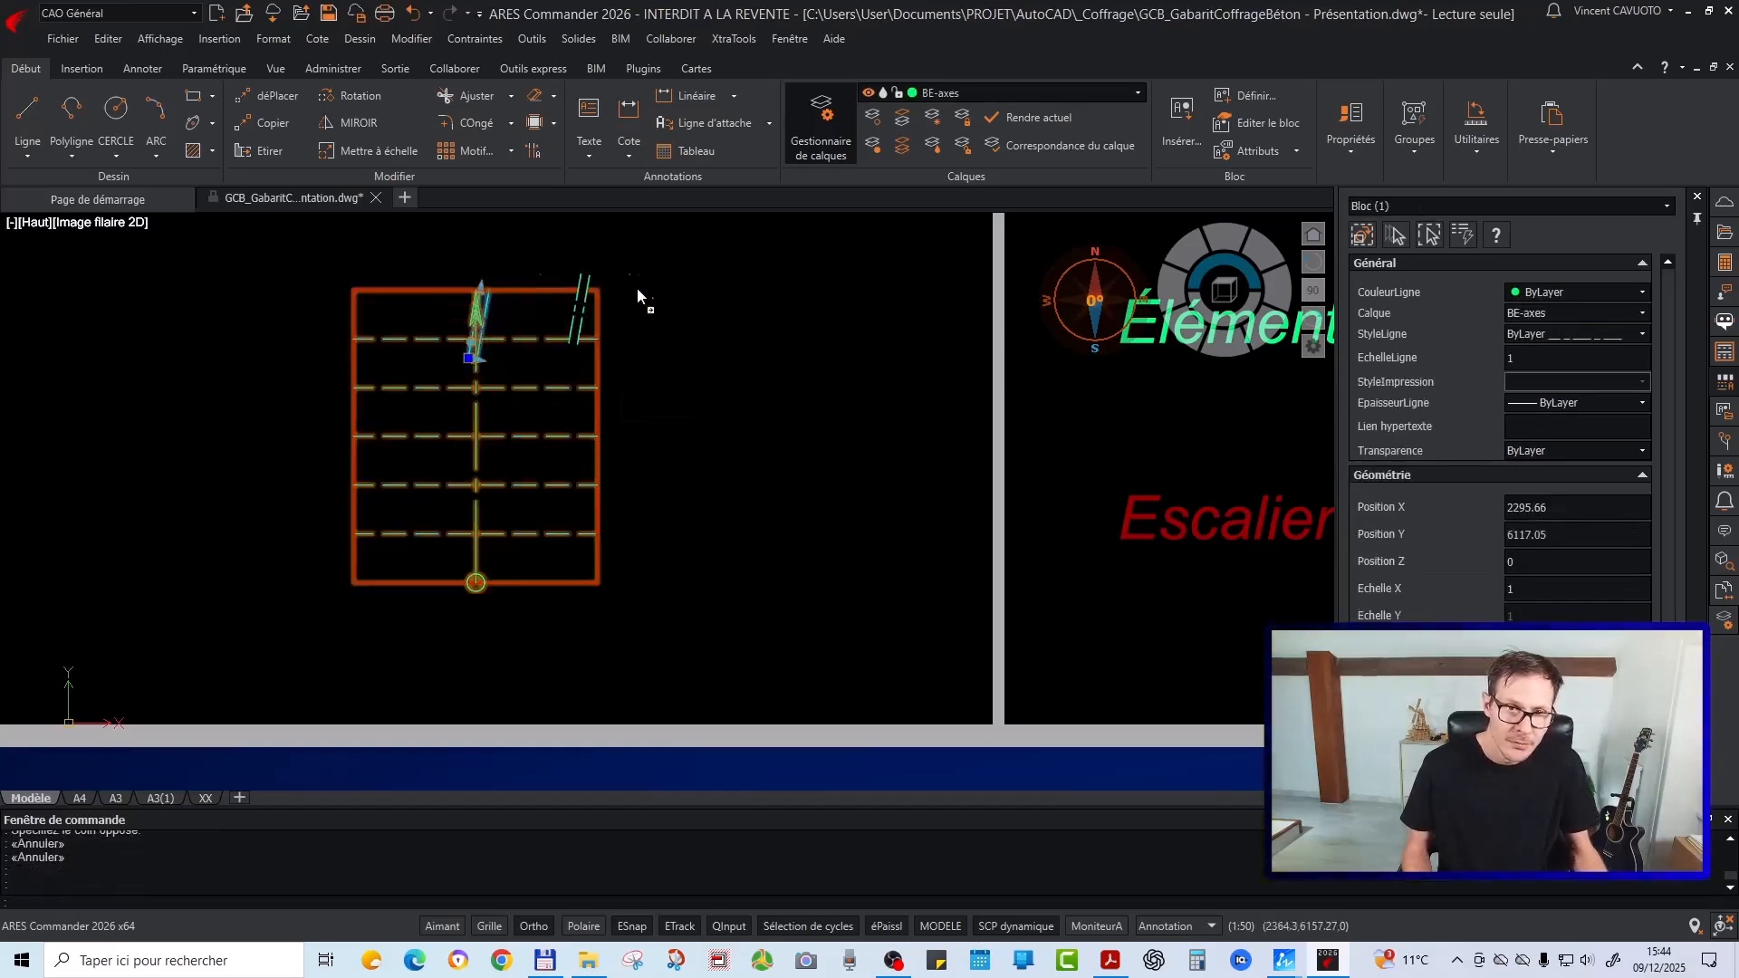
{"action": "left_click", "coordinate": [672, 303]}
Stretch the straight staircase block to a greater length and shorten it to four treads
{"action": "left_click", "coordinate": [591, 299]}
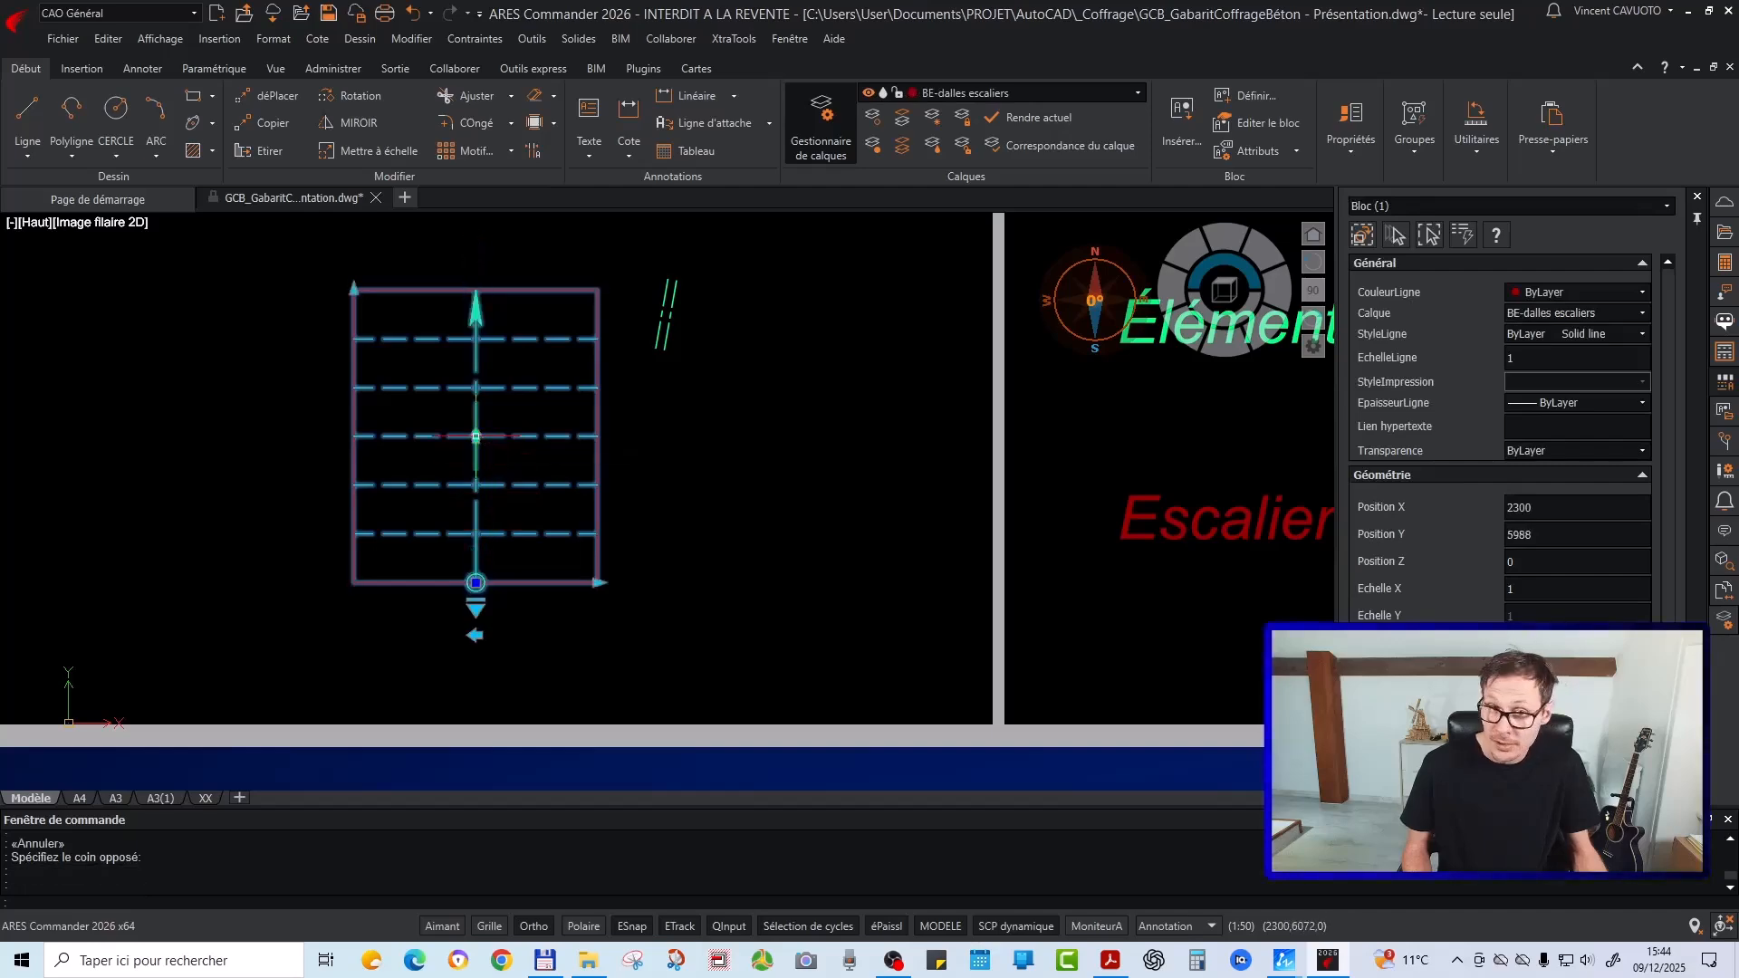
{"action": "scroll", "coordinate": [464, 489], "scroll_direction": "down", "scroll_amount": 3}
{"action": "left_click", "coordinate": [418, 408]}
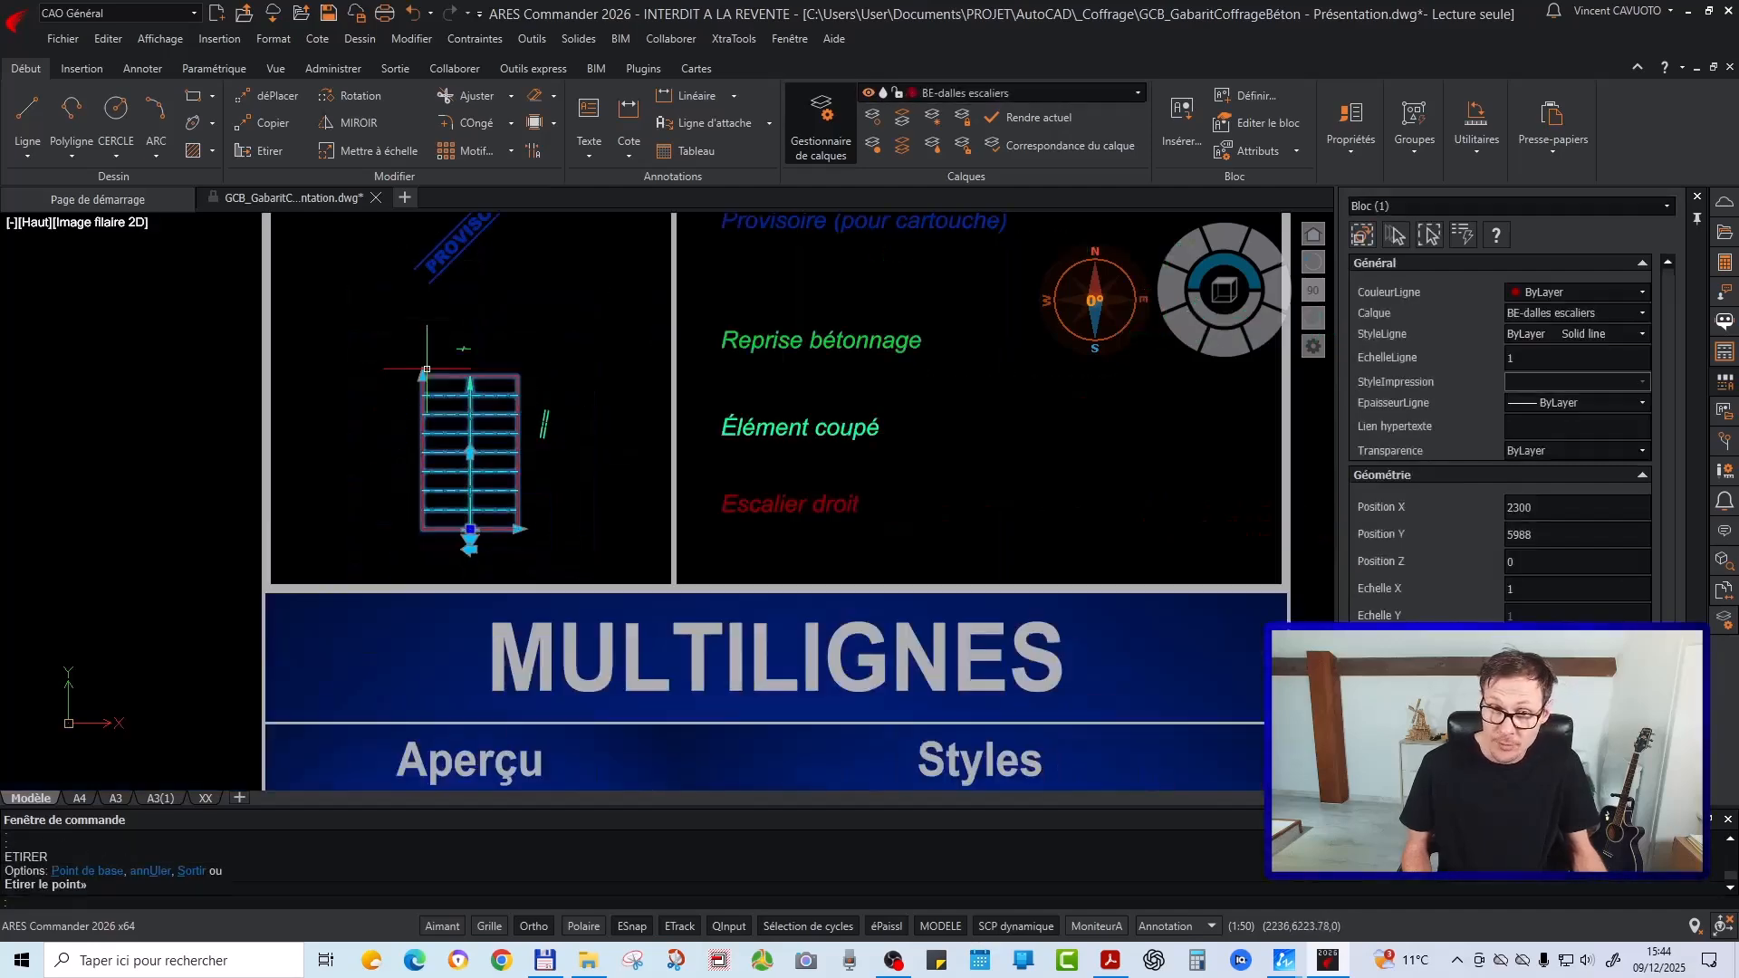
{"action": "scroll", "coordinate": [418, 408], "scroll_direction": "up", "scroll_amount": 2}
{"action": "left_click", "coordinate": [418, 503]}
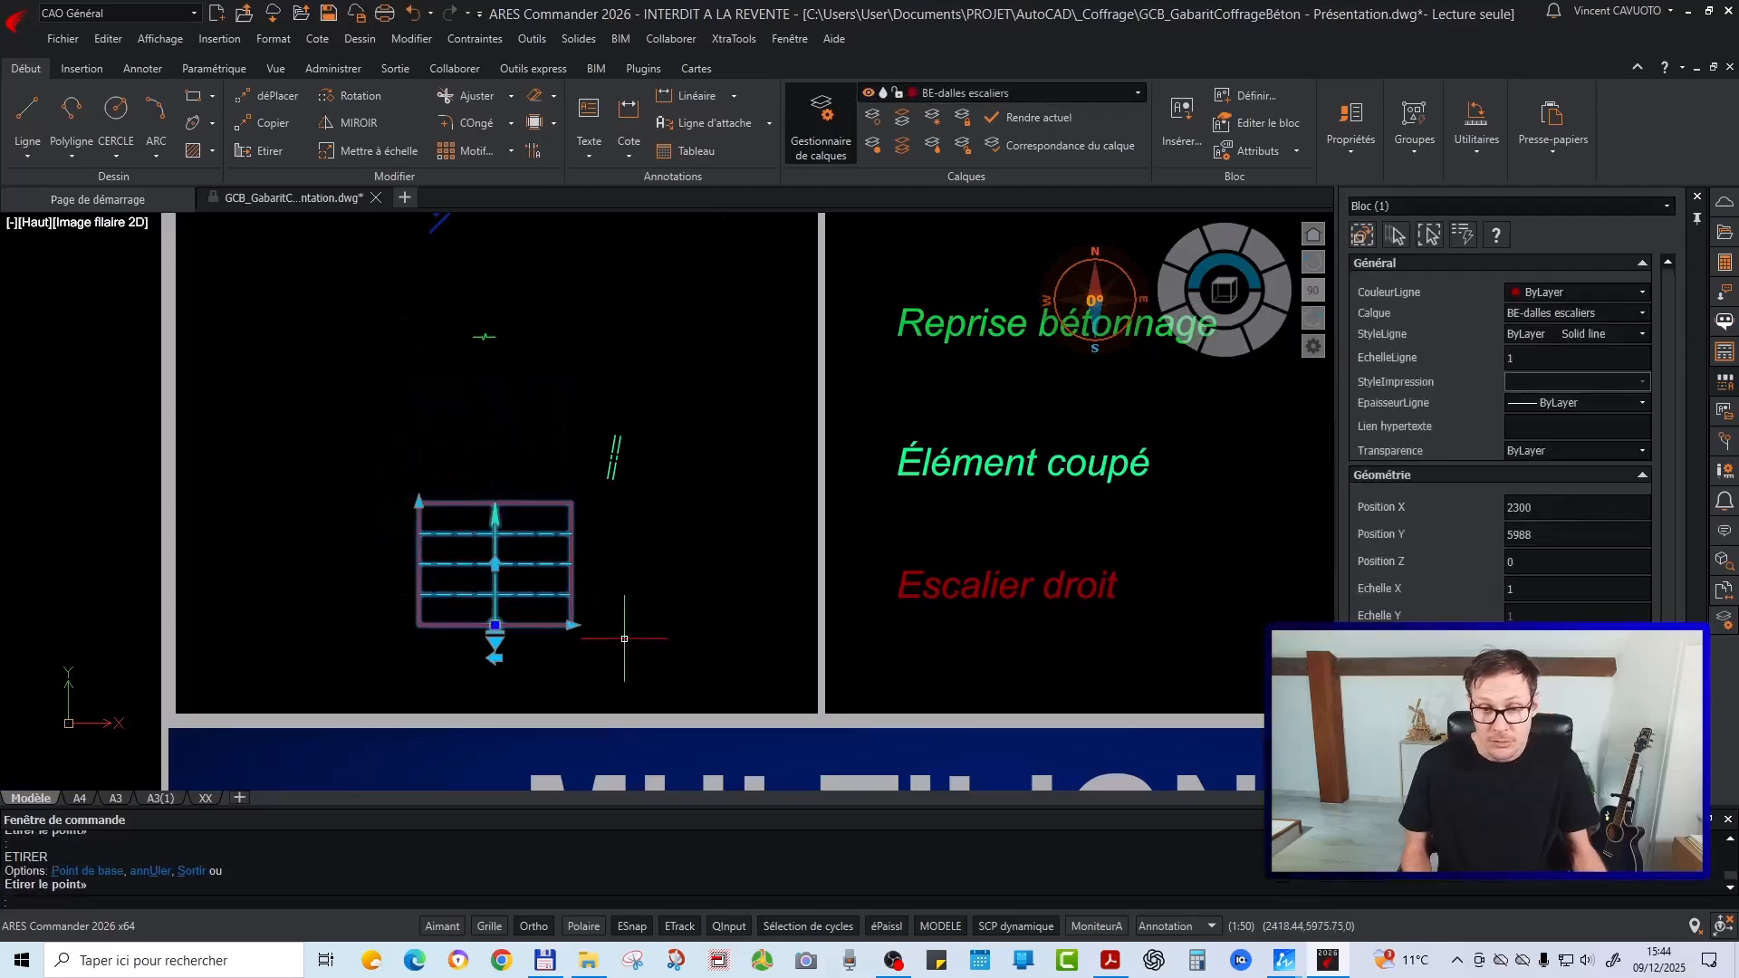
Widen the staircase symmetrically about its axis, try to narrow it again, and undo the narrowing
{"action": "left_click", "coordinate": [571, 625]}
{"action": "left_click", "coordinate": [630, 625]}
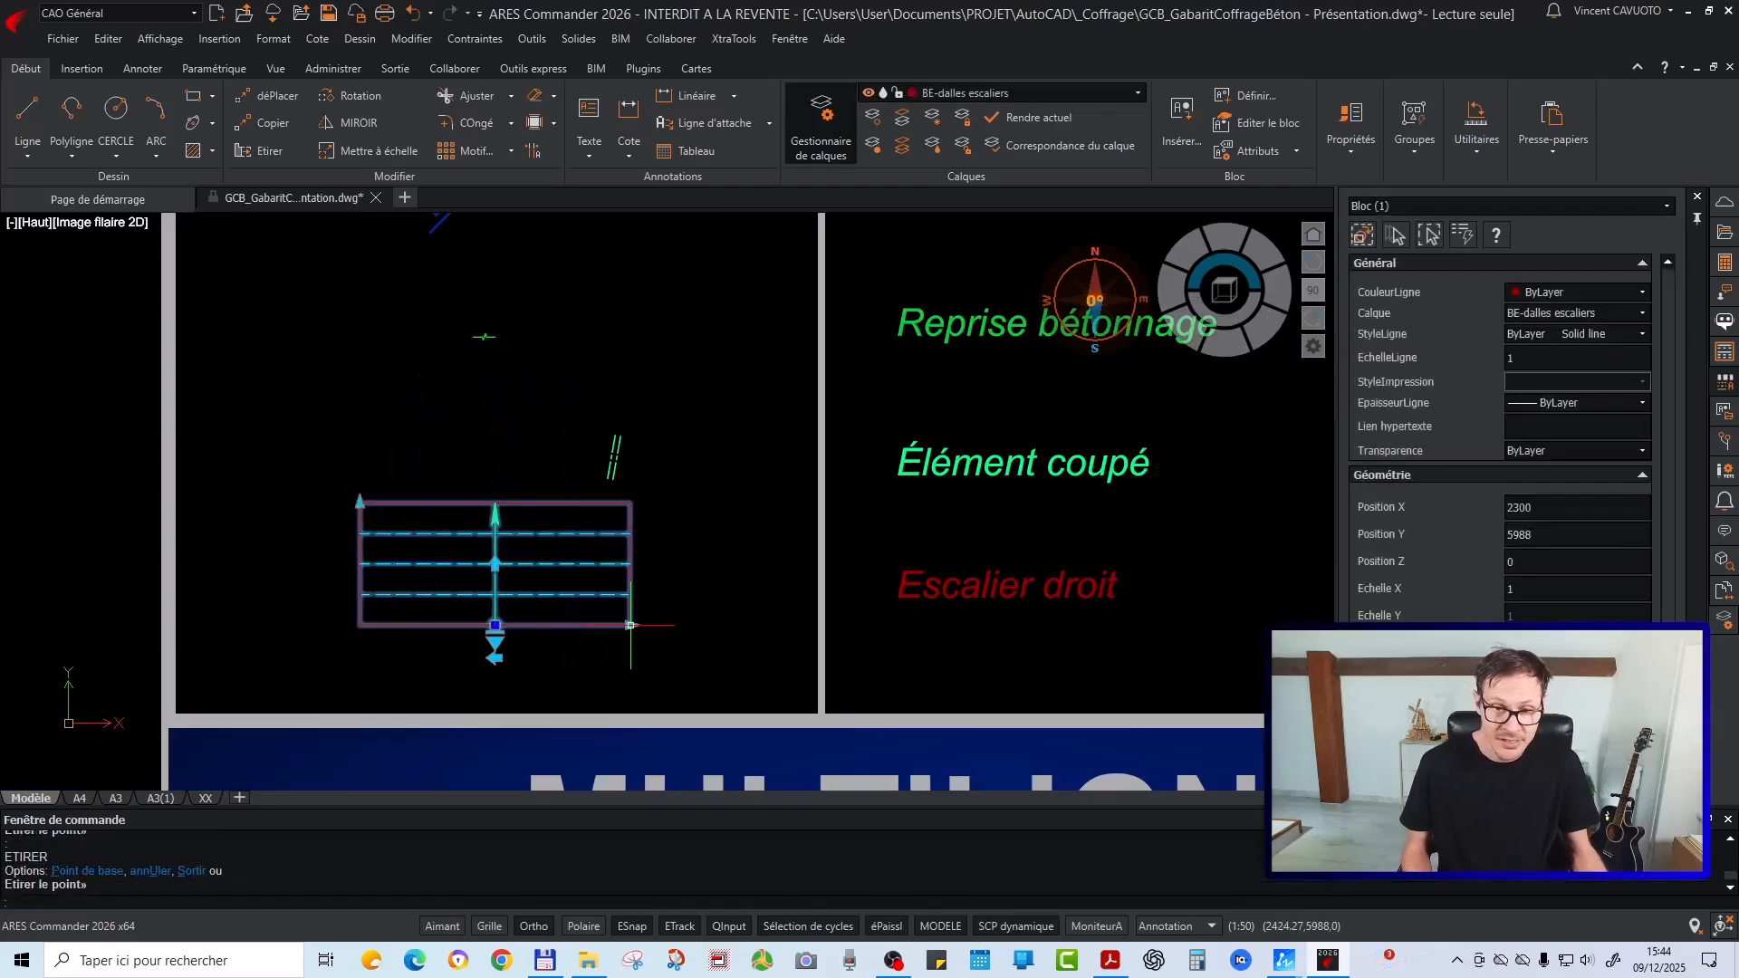
{"action": "left_click", "coordinate": [630, 625]}
{"action": "left_click", "coordinate": [569, 634]}
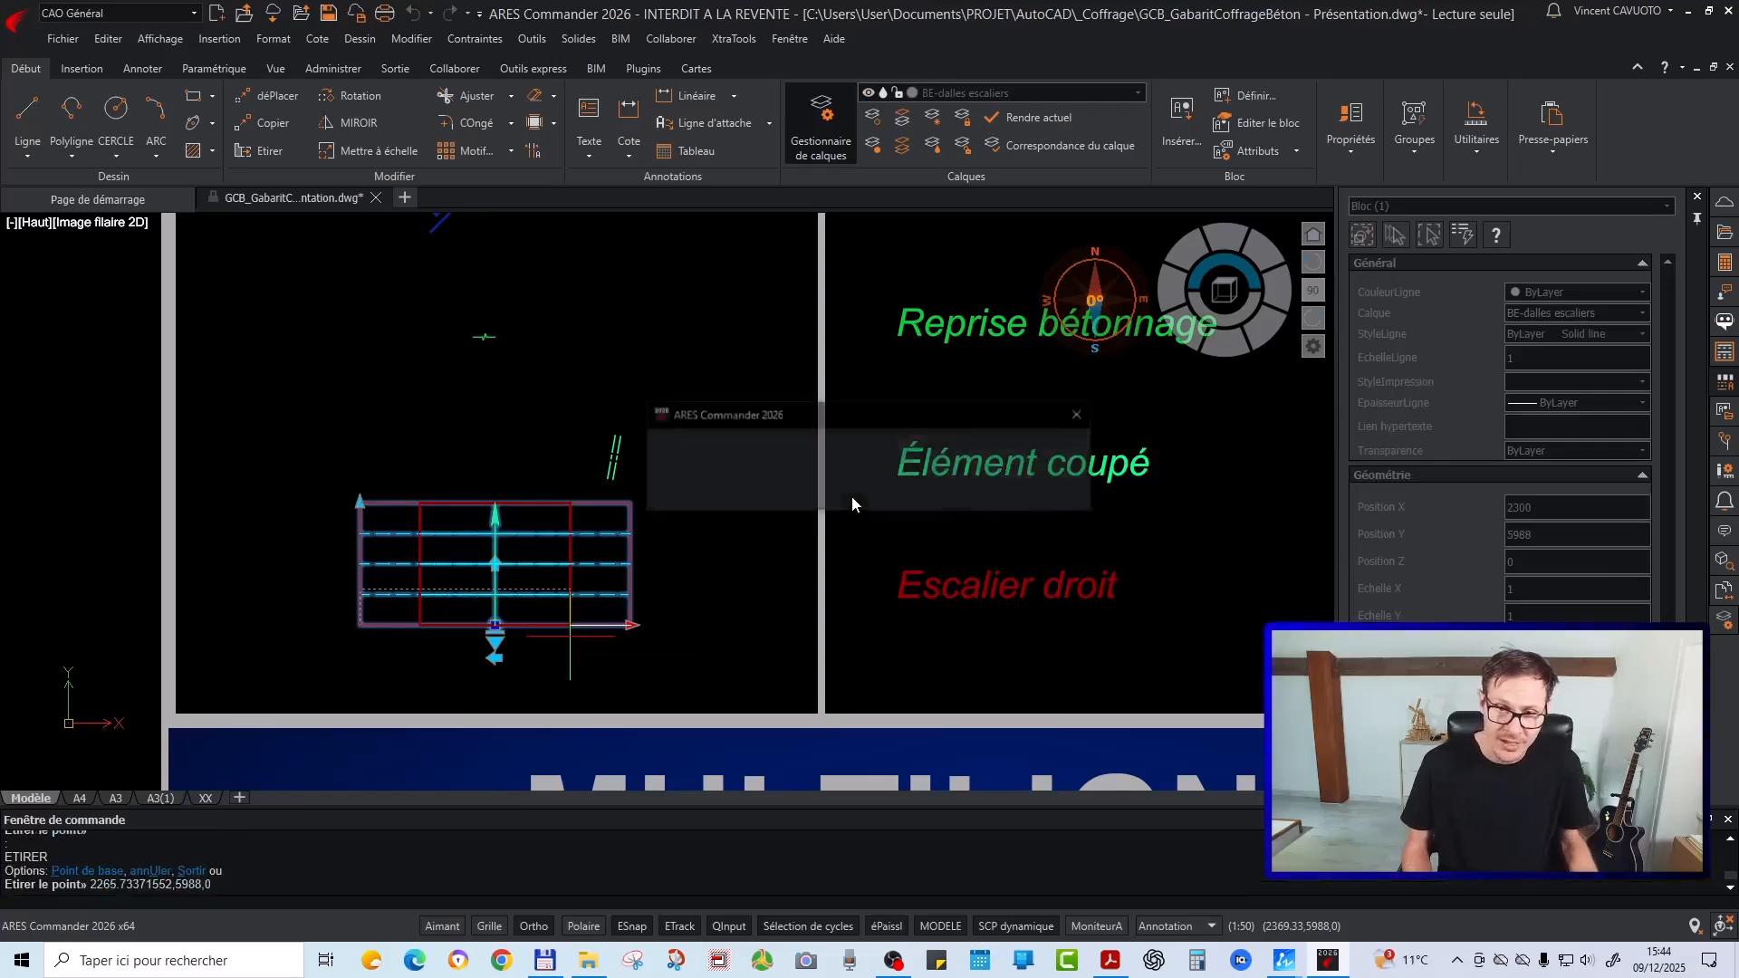
{"action": "left_click", "coordinate": [876, 491]}
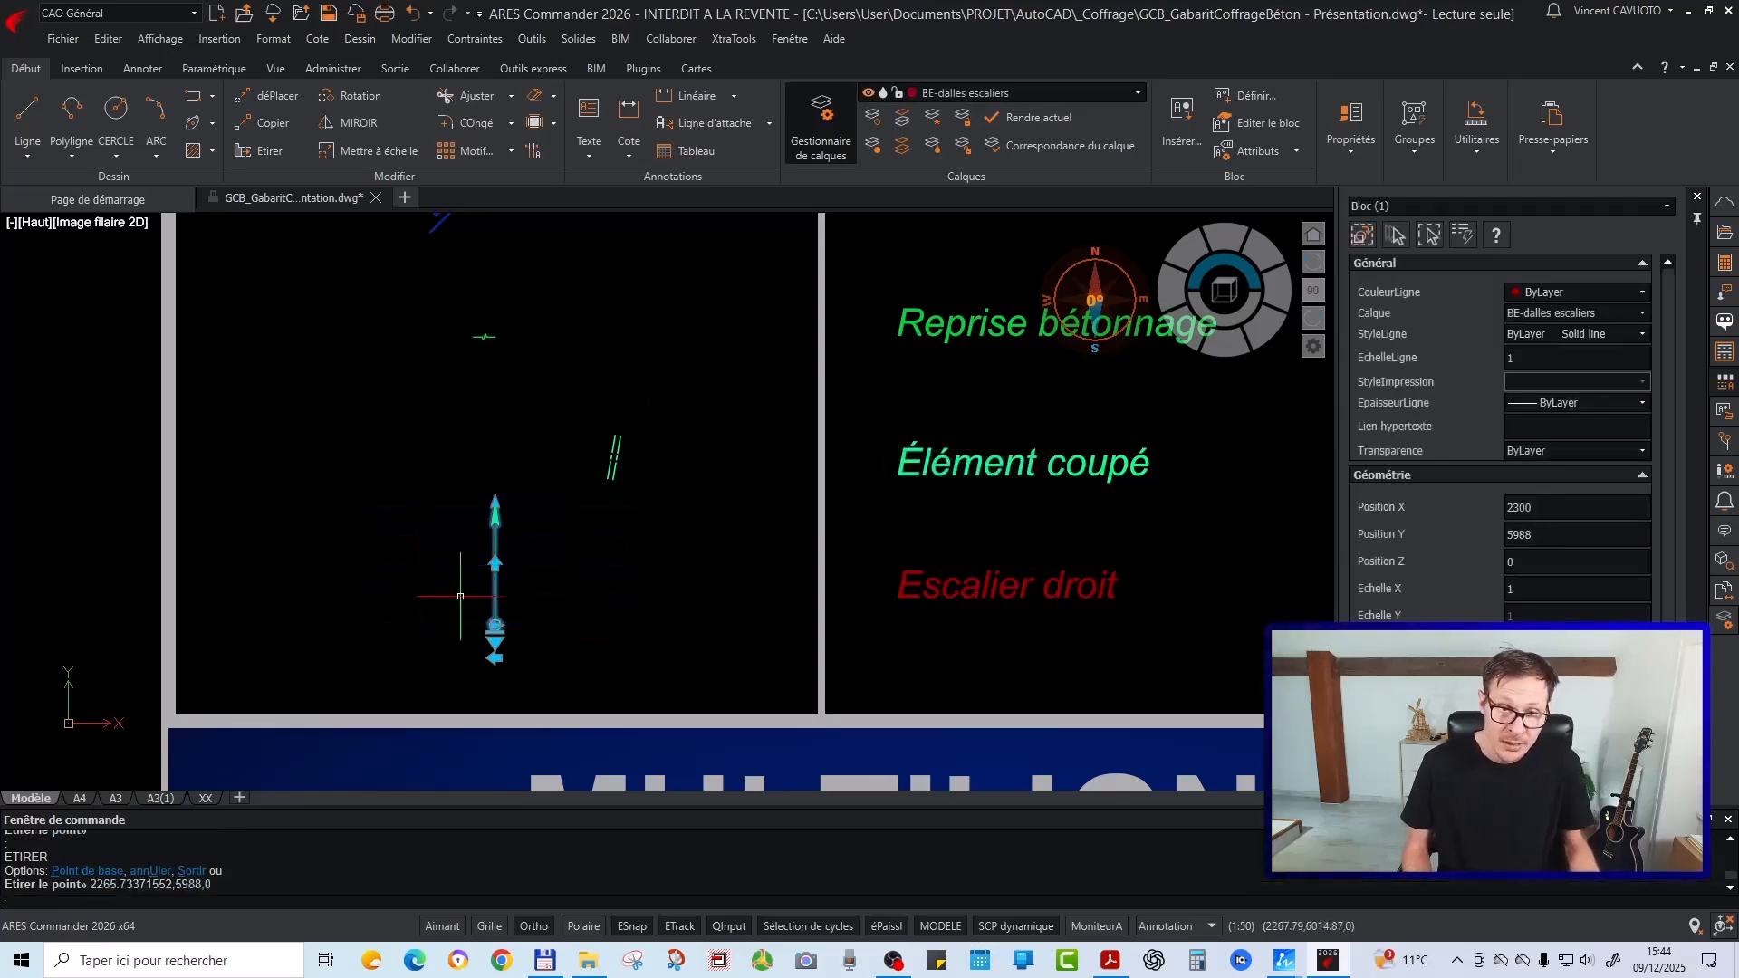
{"action": "key", "text": "ctrl+z"}
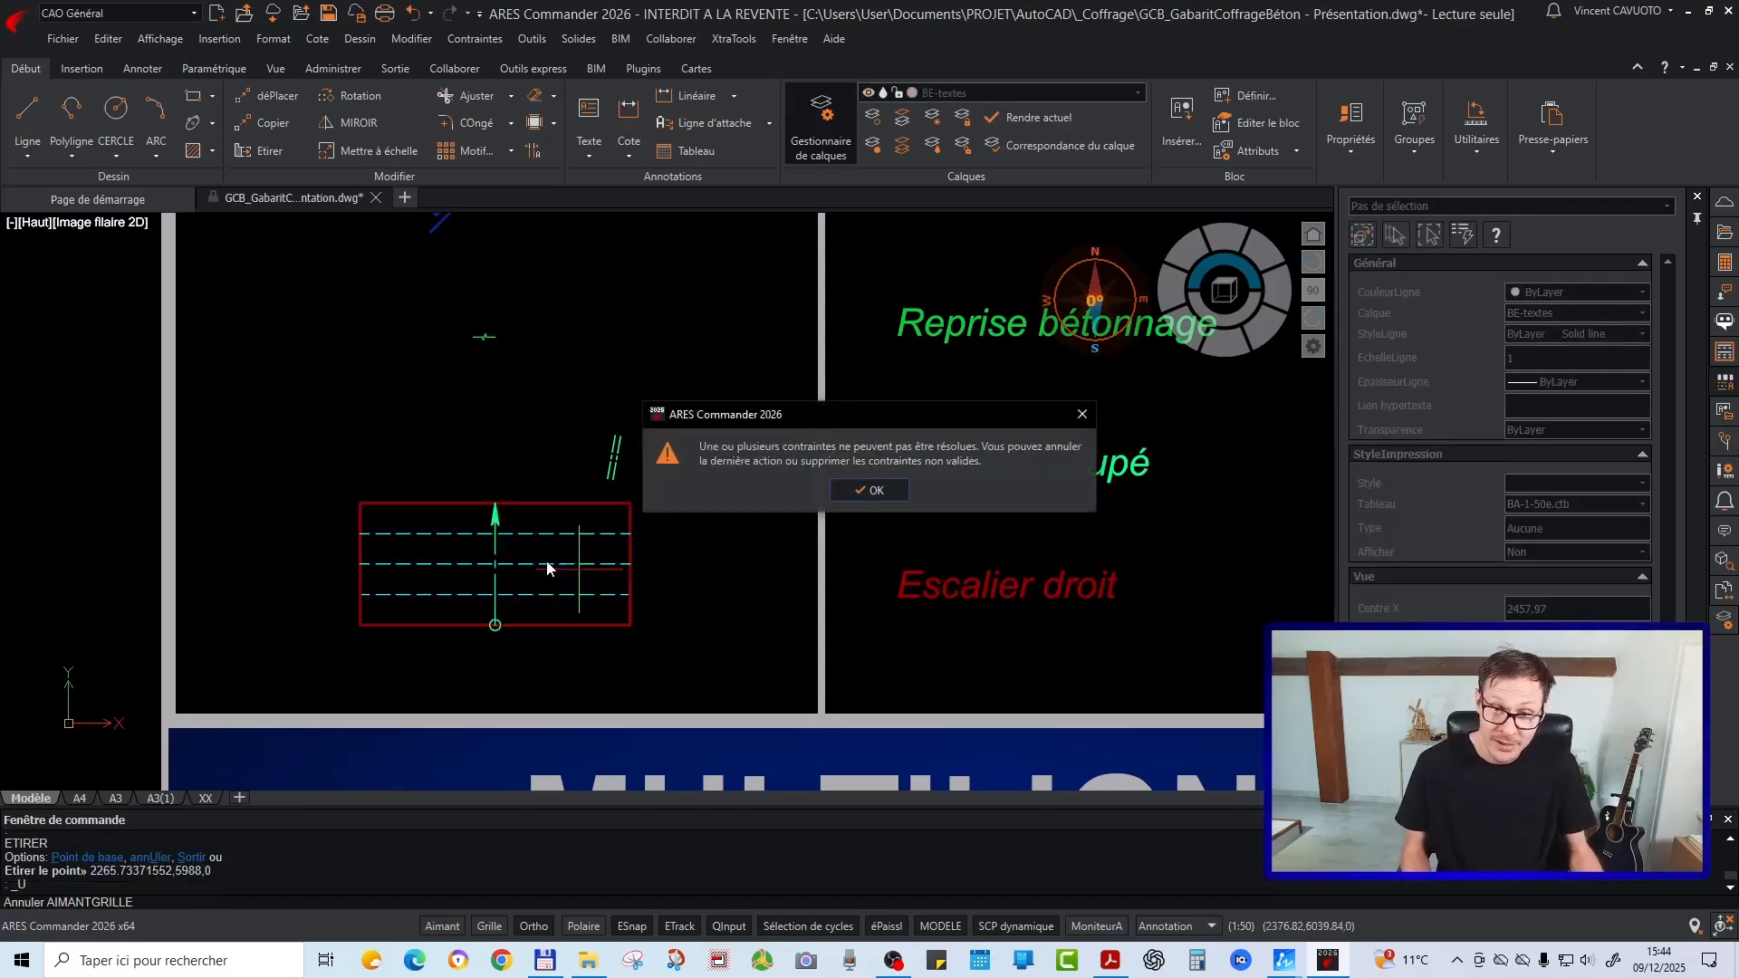
{"action": "key", "text": "Return"}
Narrow the four-tread staircase block symmetrically about its central axis and deselect it
{"action": "left_click", "coordinate": [551, 569]}
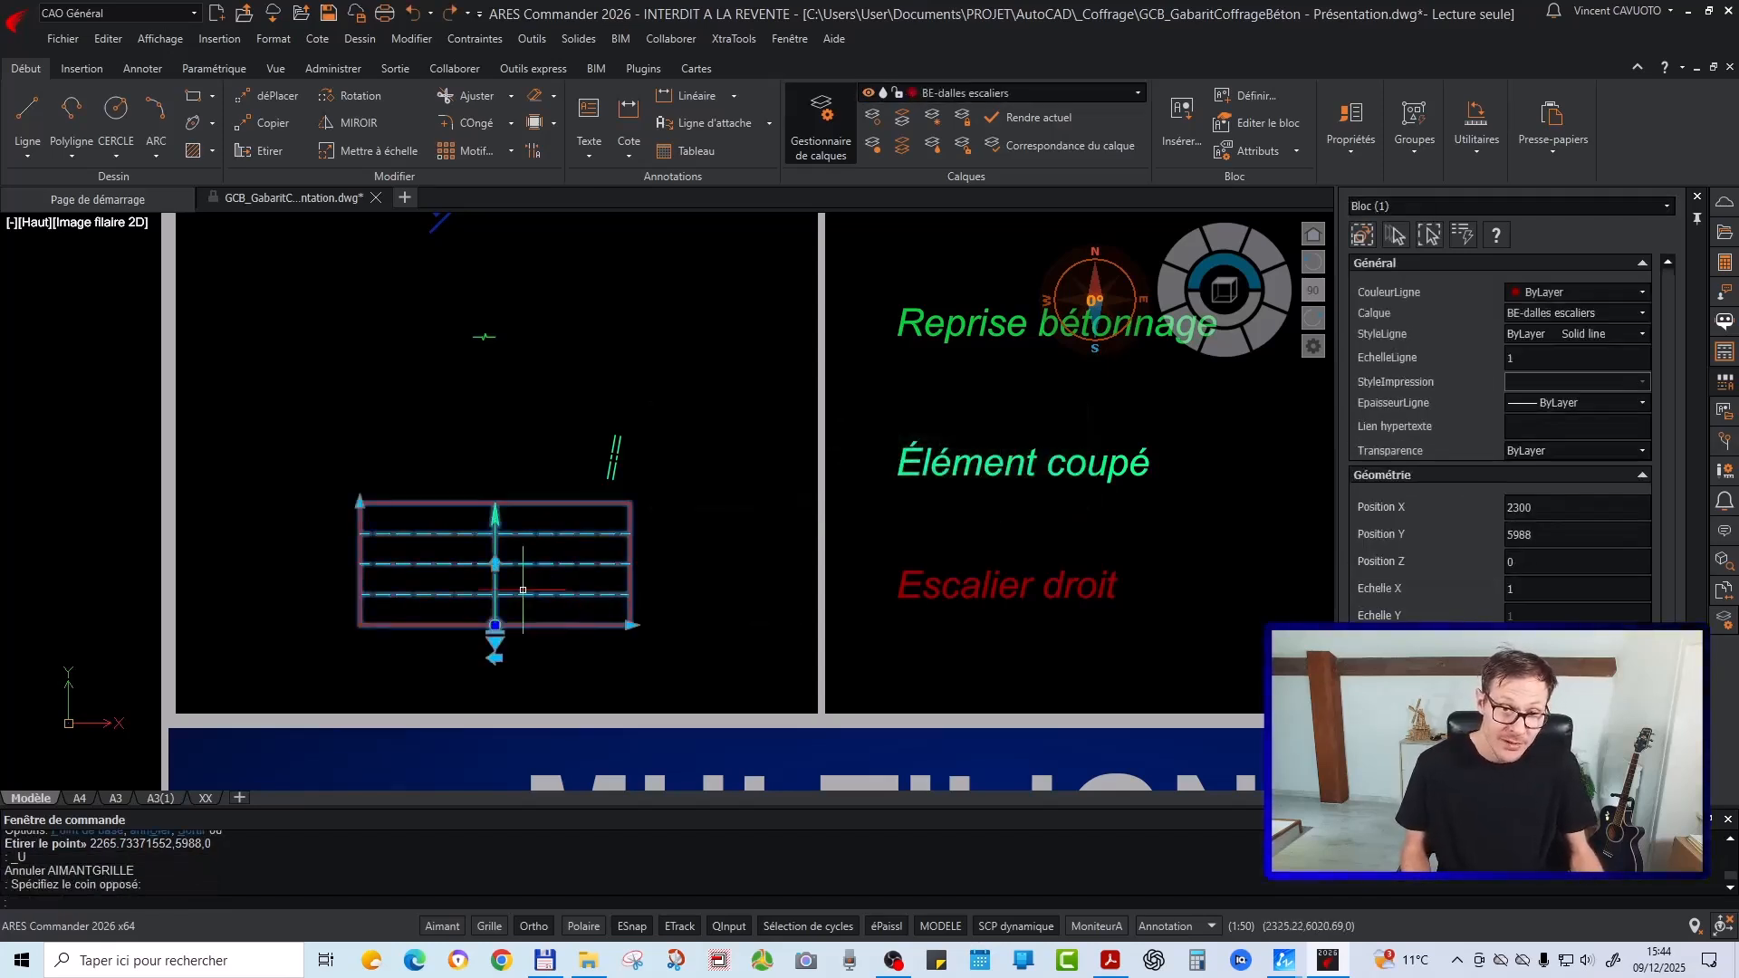
{"action": "left_click", "coordinate": [631, 625]}
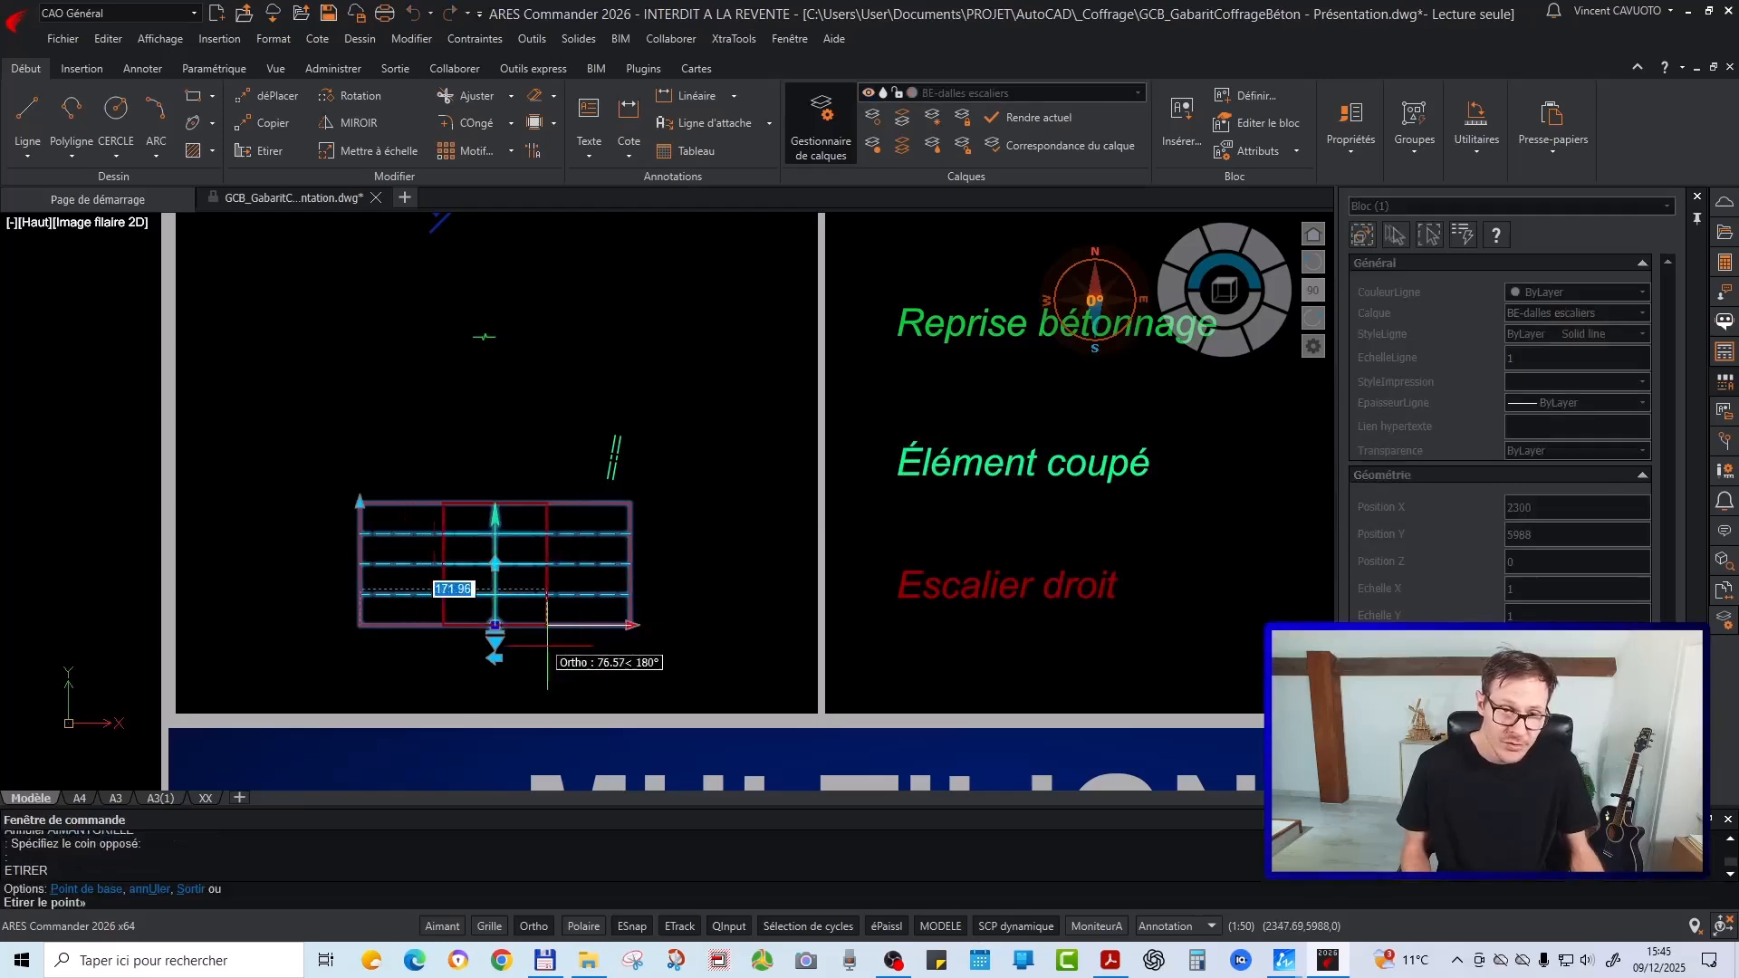
{"action": "left_click", "coordinate": [547, 634]}
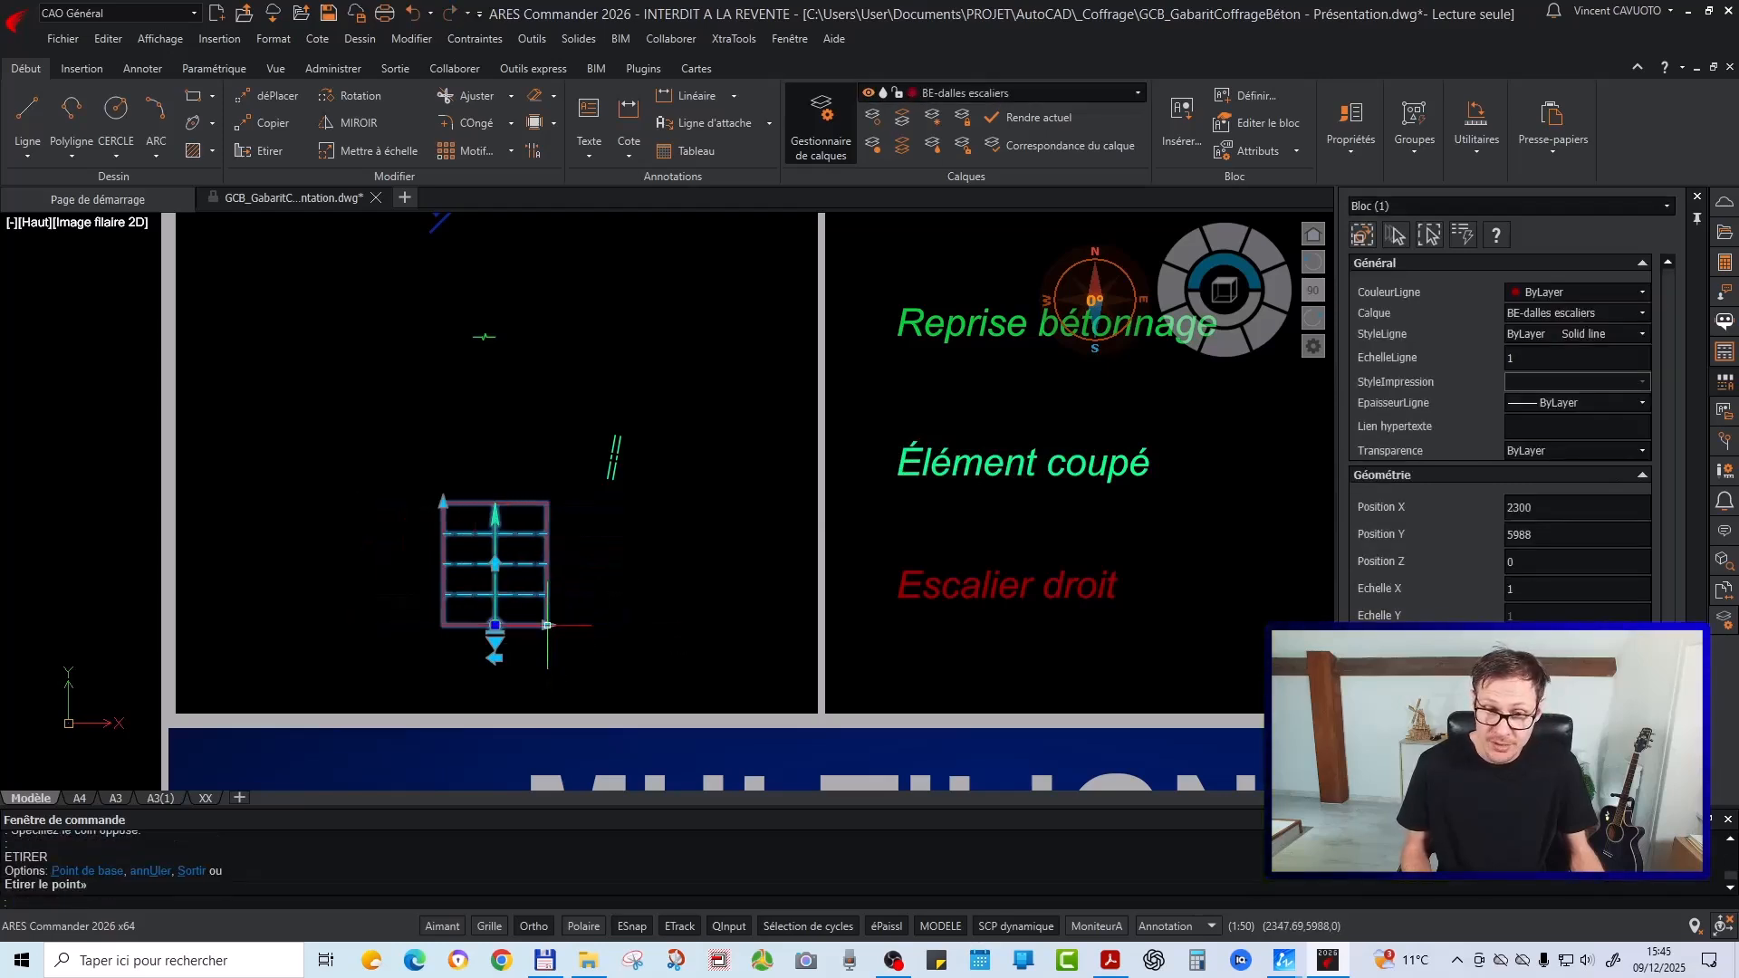
{"action": "key", "text": "Escape"}
{"action": "key", "text": "Escape"}
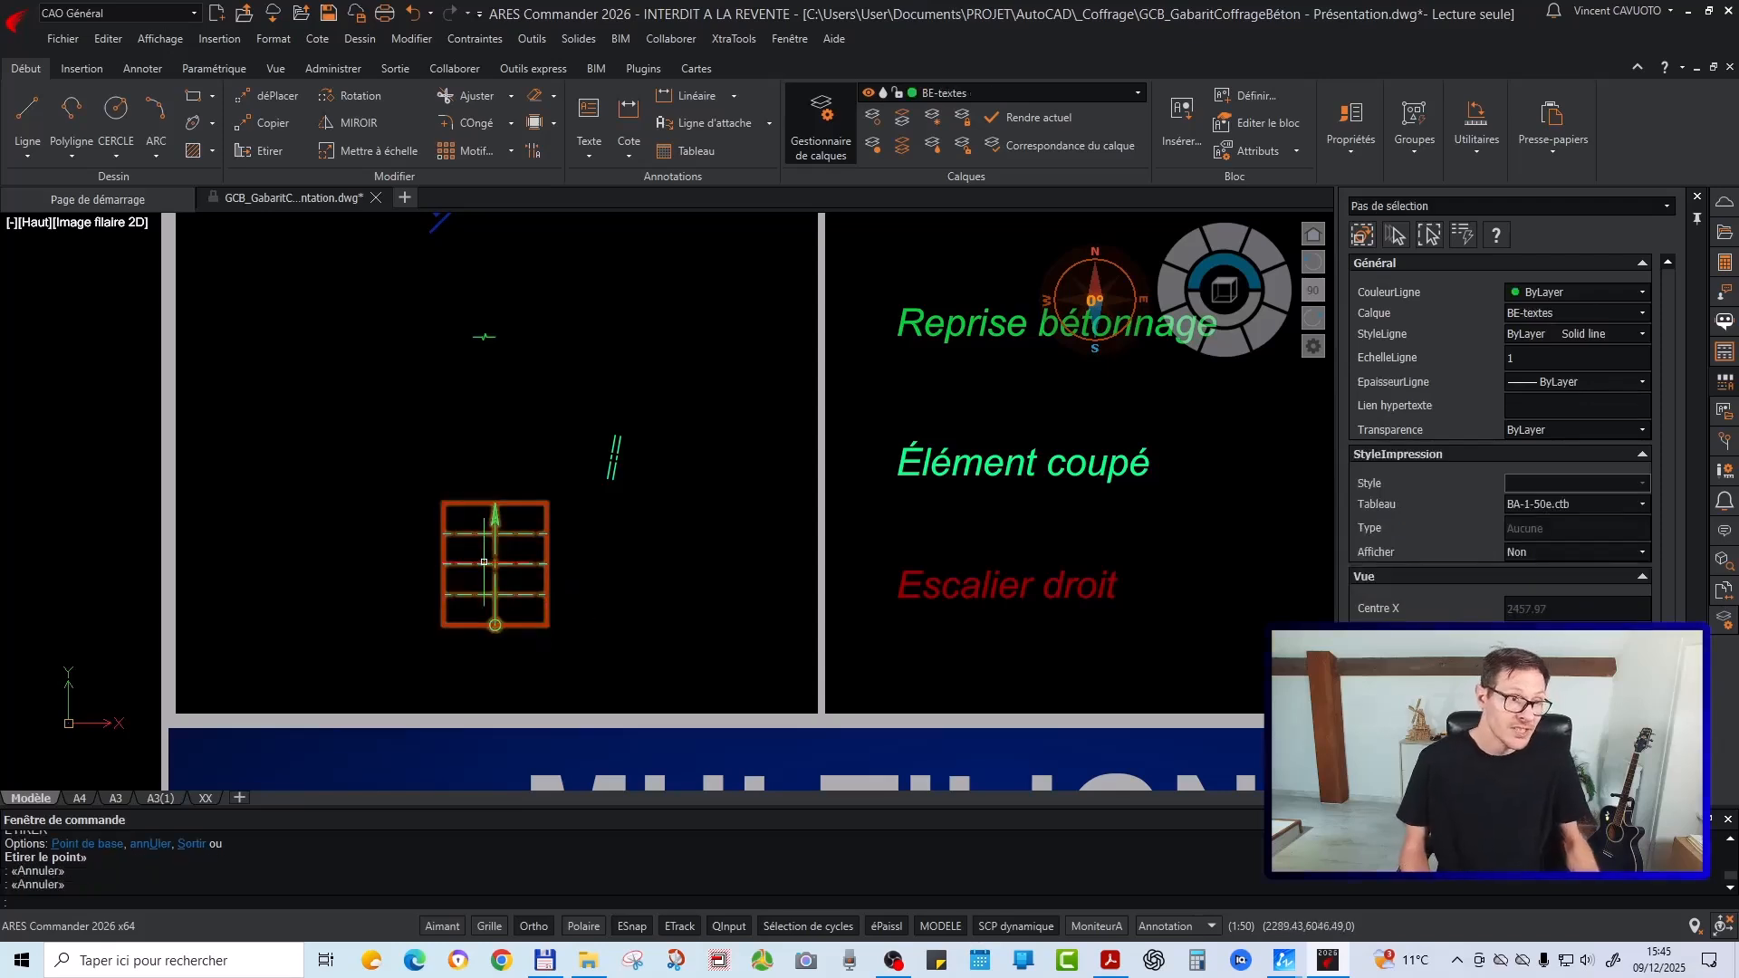
Examine the staircase block and the template's tool tables, ending at the reservation symbols in the 1/50 scale column
{"action": "scroll", "coordinate": [627, 556], "scroll_direction": "up", "scroll_amount": 2}
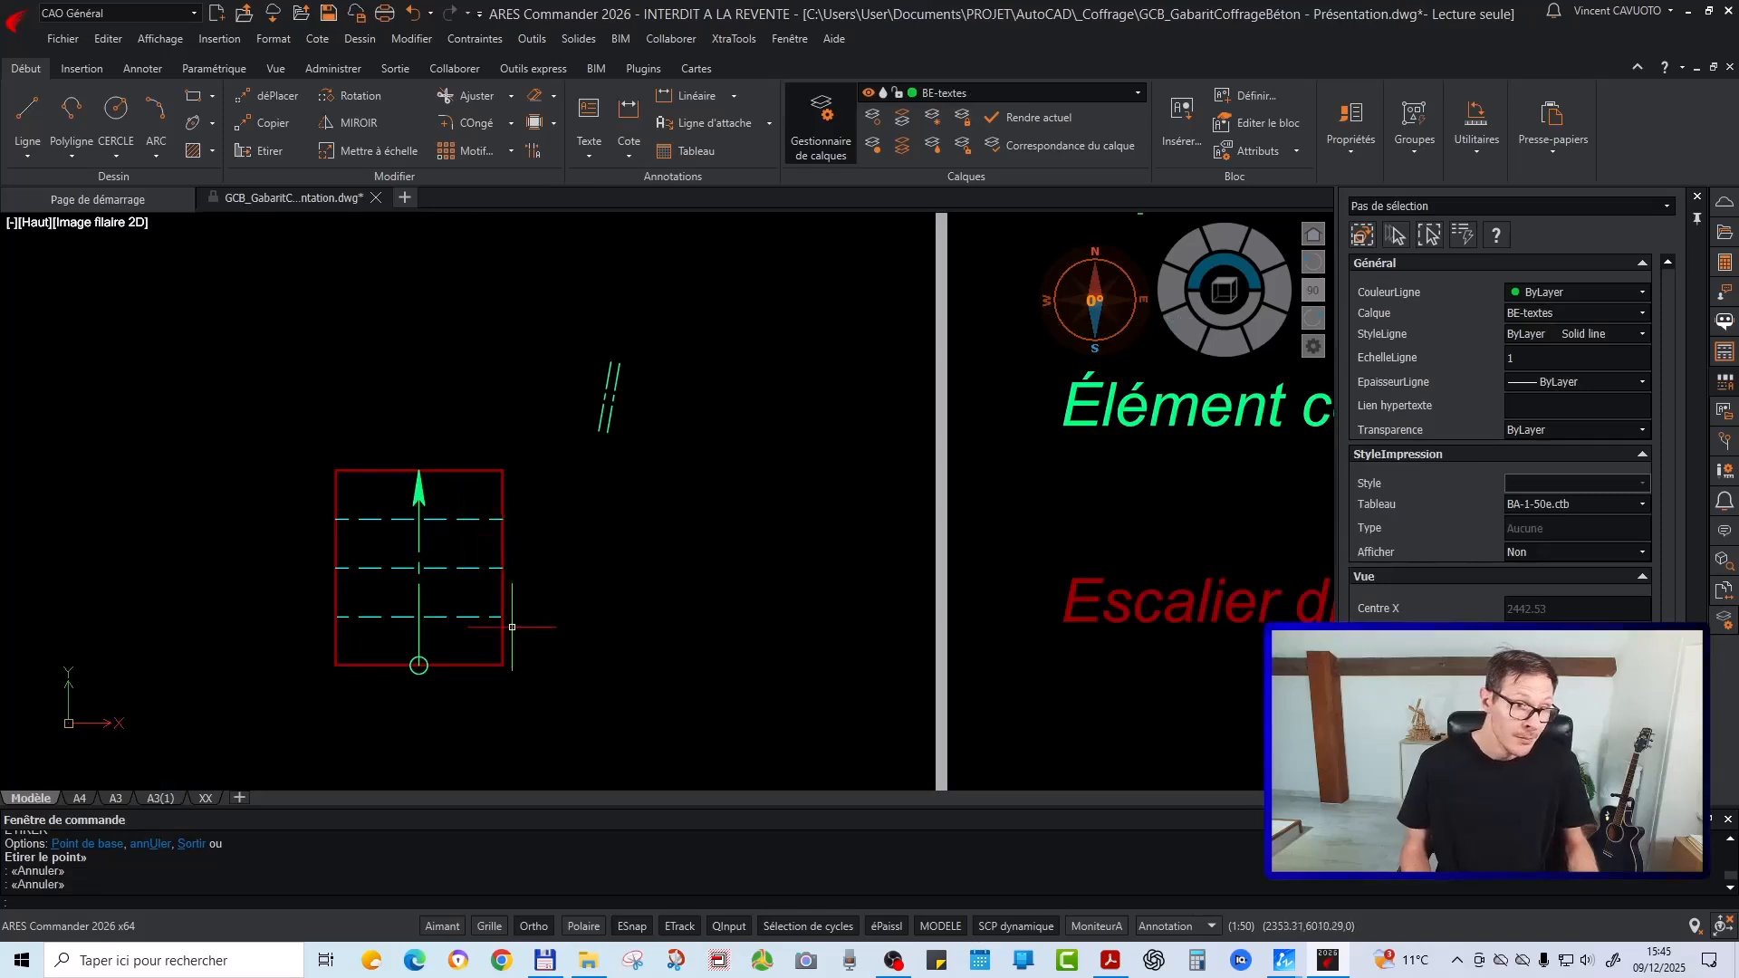
{"action": "scroll", "coordinate": [518, 612], "scroll_direction": "down", "scroll_amount": 2}
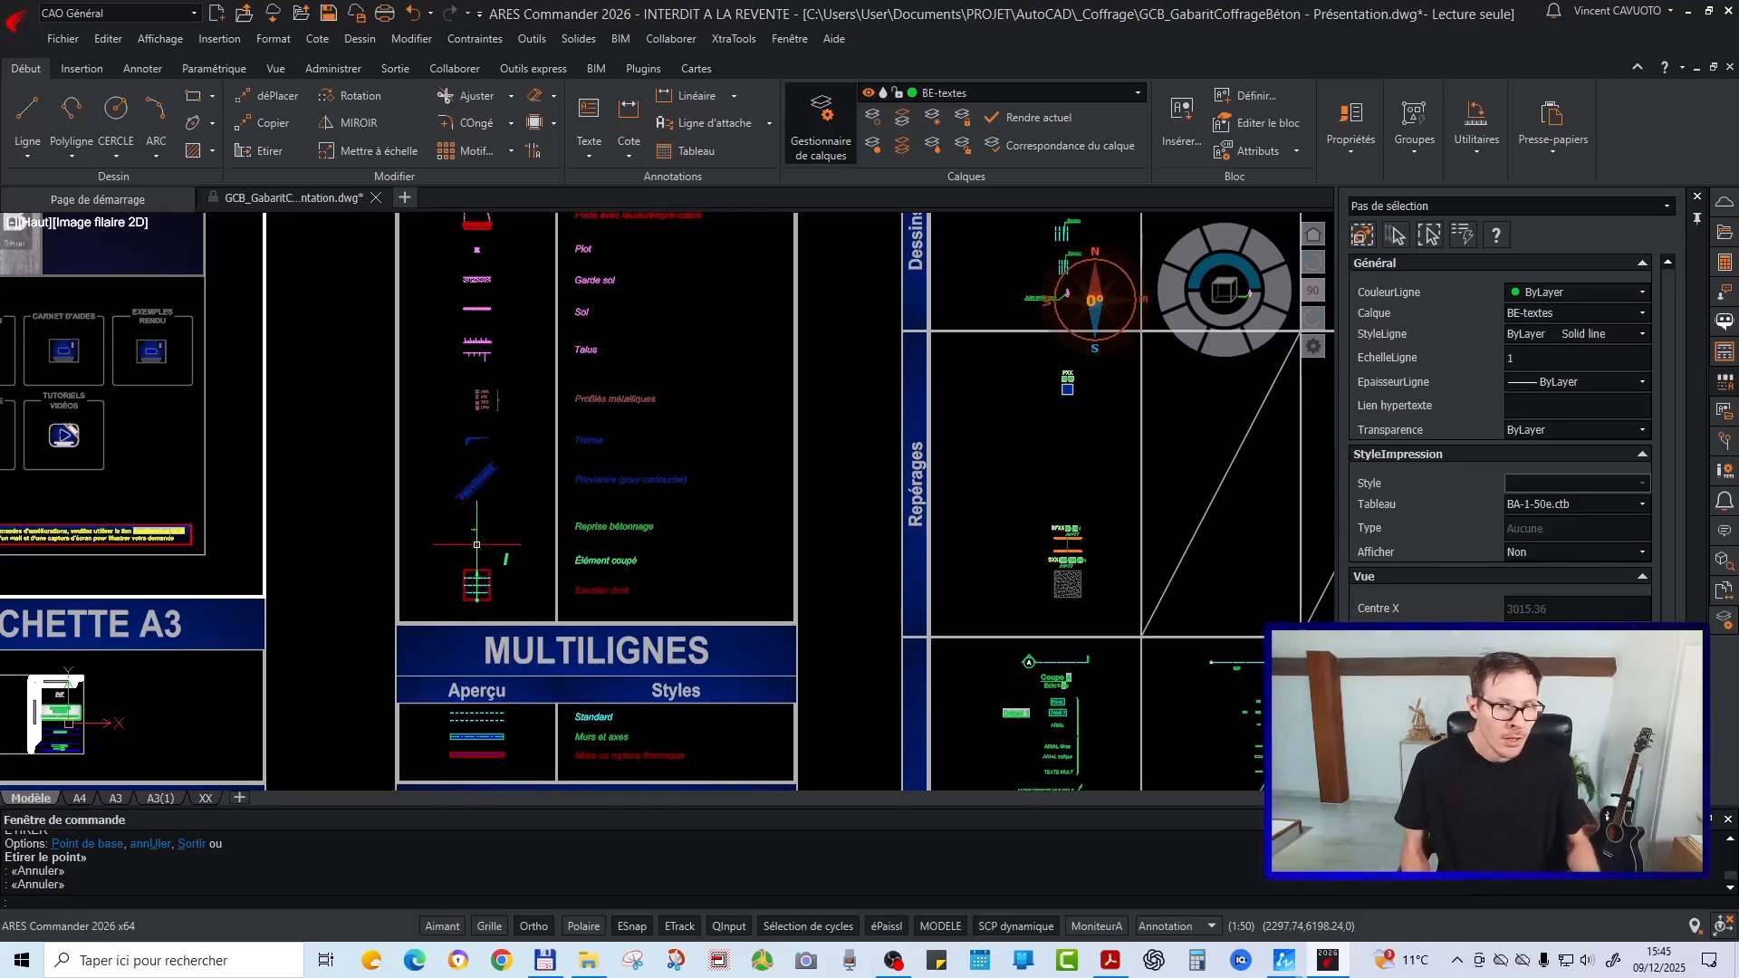
{"action": "scroll", "coordinate": [431, 551], "scroll_direction": "down", "scroll_amount": 2}
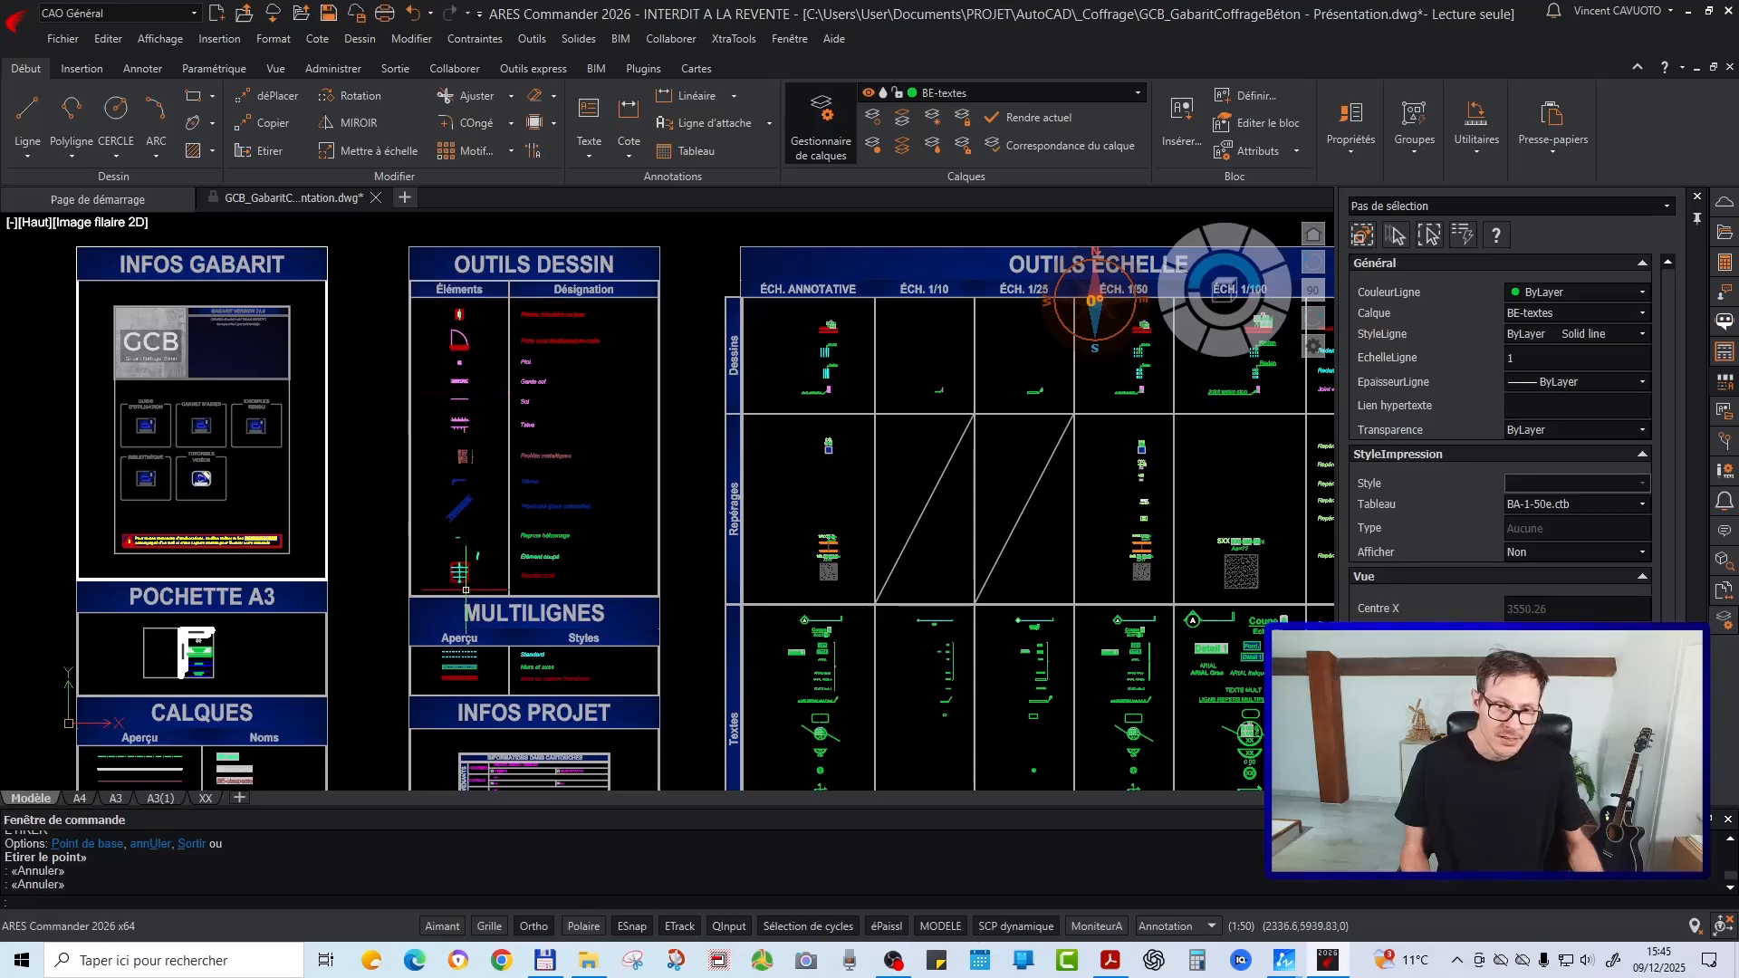
{"action": "scroll", "coordinate": [462, 571], "scroll_direction": "up", "scroll_amount": 5}
{"action": "scroll", "coordinate": [417, 425], "scroll_direction": "up", "scroll_amount": 2}
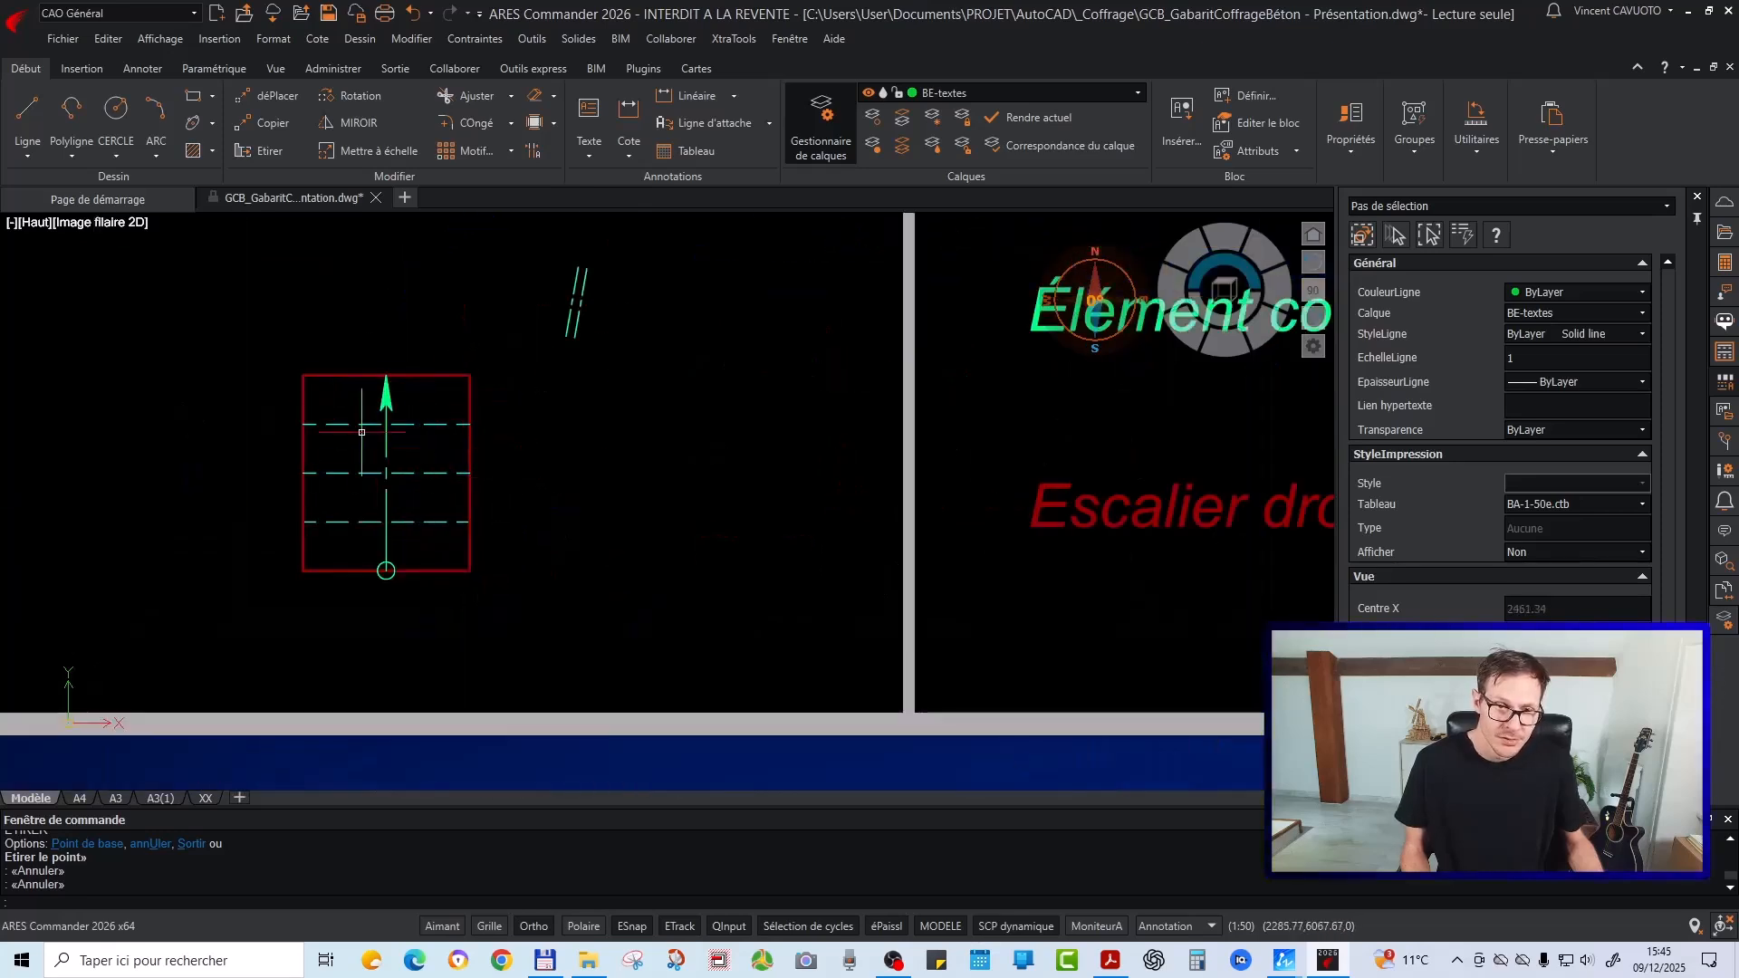
{"action": "scroll", "coordinate": [355, 431], "scroll_direction": "down", "scroll_amount": 5}
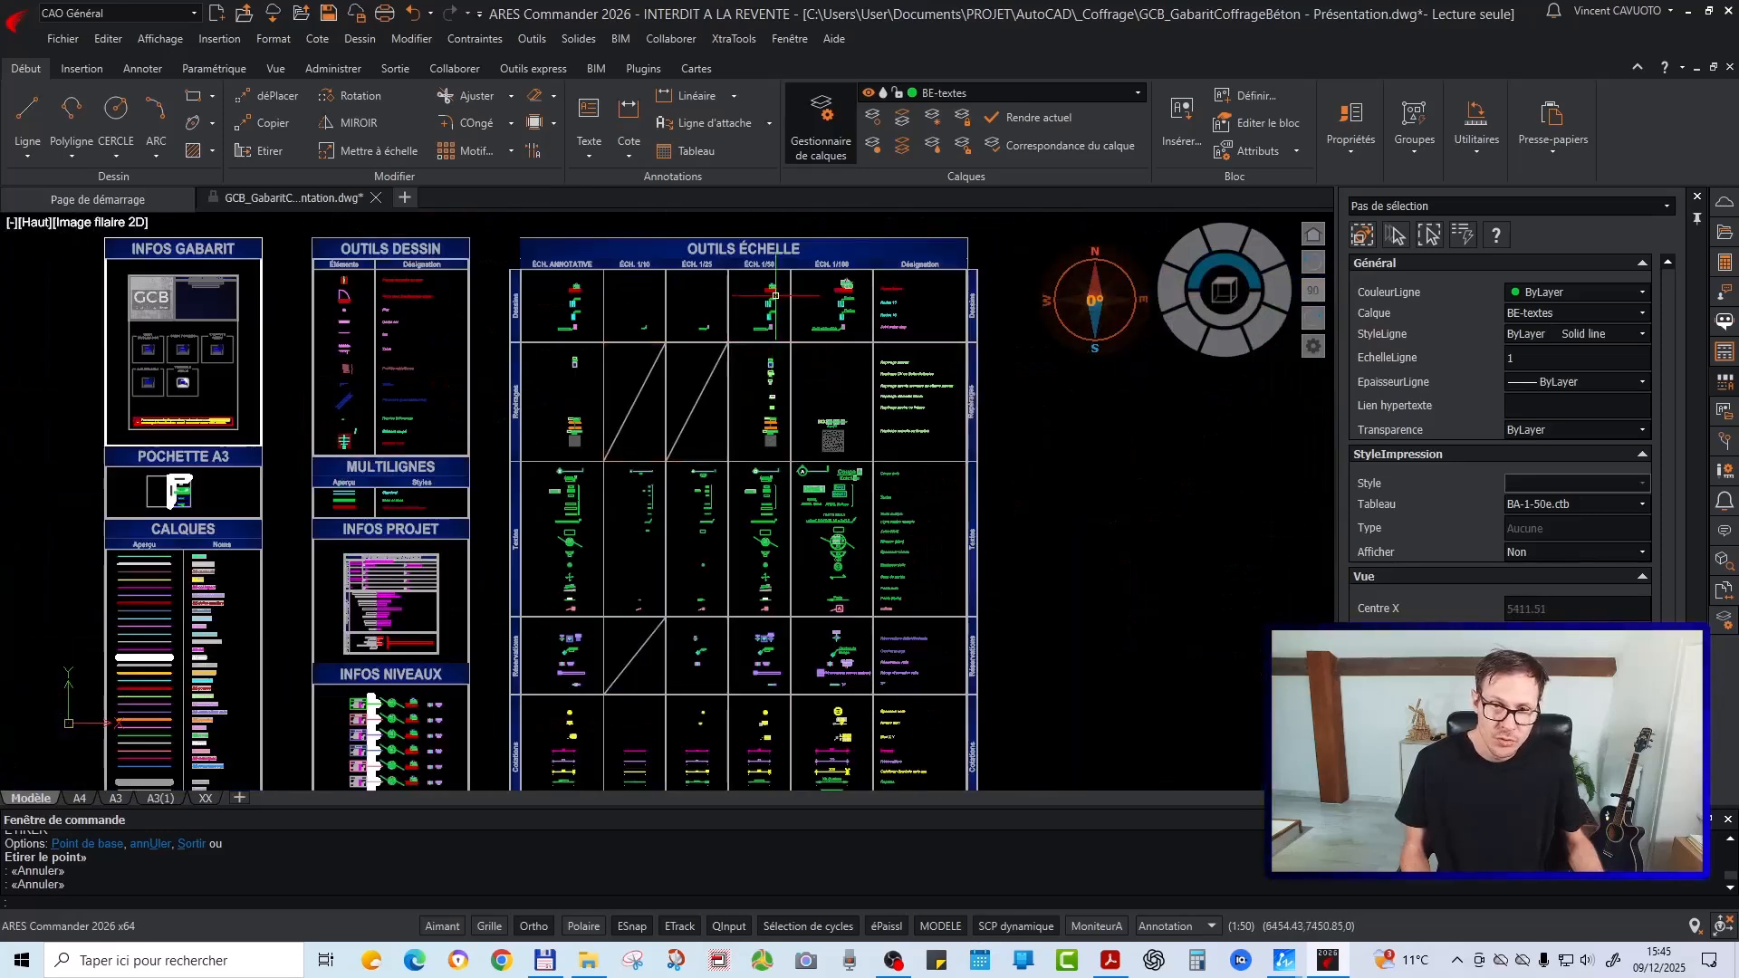
{"action": "scroll", "coordinate": [775, 295], "scroll_direction": "up", "scroll_amount": 2}
{"action": "scroll", "coordinate": [776, 299], "scroll_direction": "down", "scroll_amount": 2}
{"action": "scroll", "coordinate": [772, 532], "scroll_direction": "up", "scroll_amount": 6}
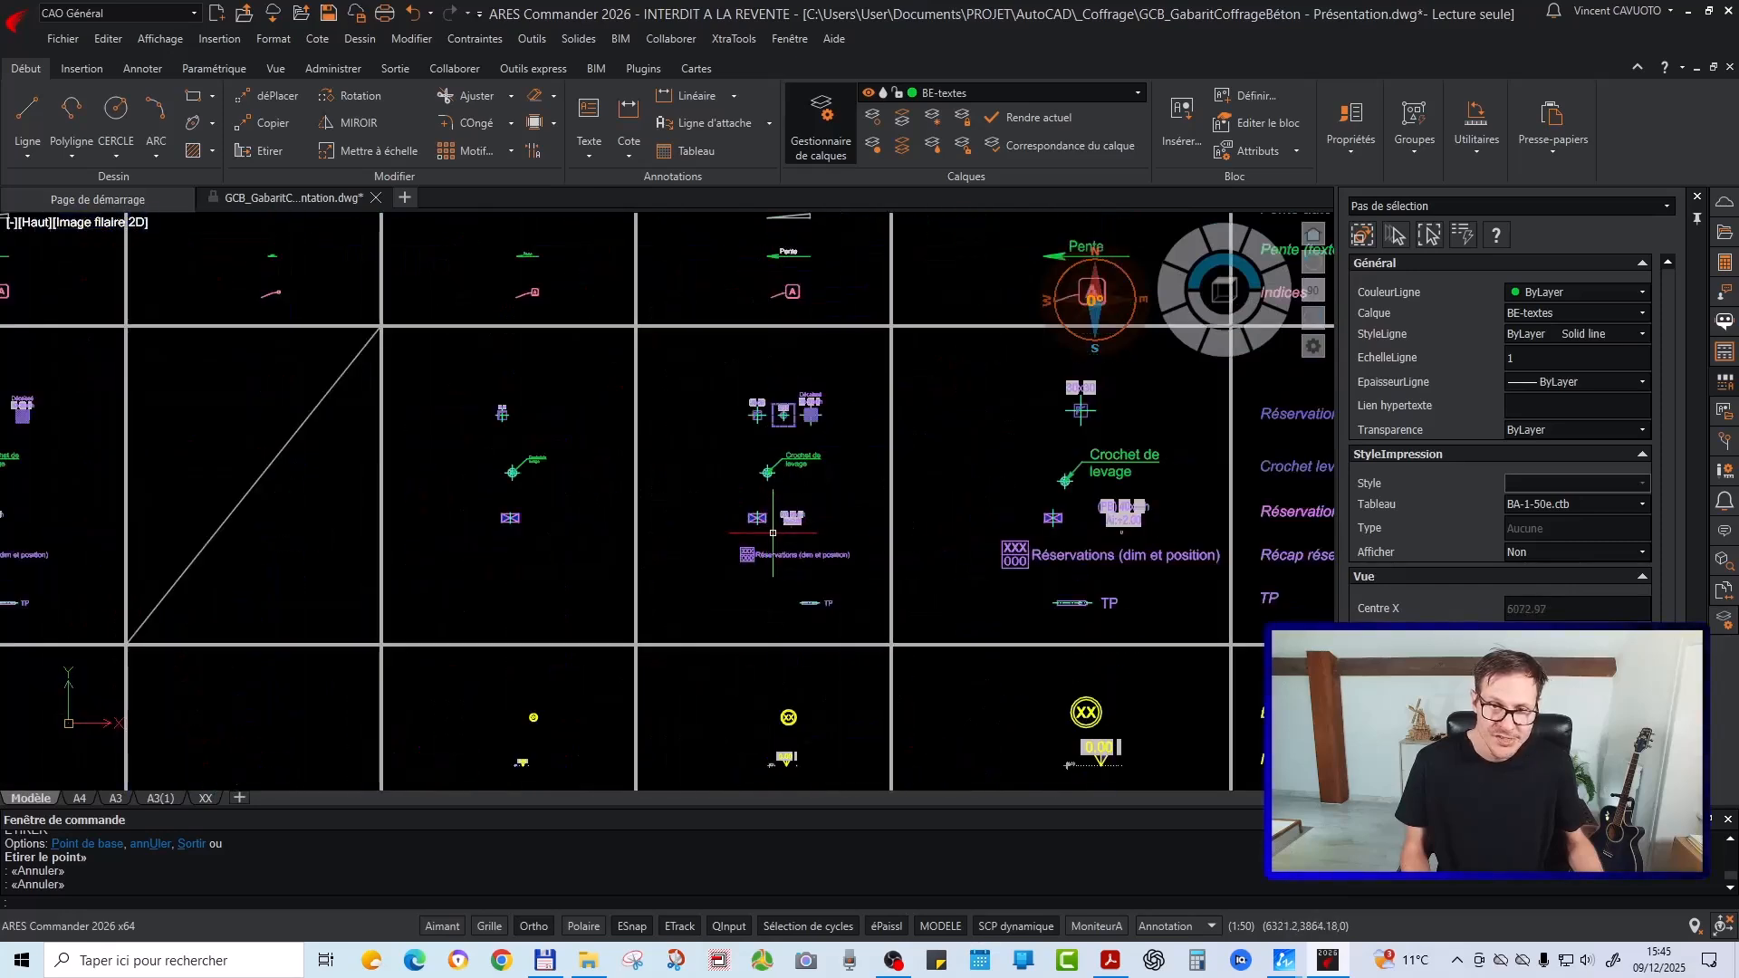
{"action": "scroll", "coordinate": [770, 402], "scroll_direction": "up", "scroll_amount": 5}
{"action": "scroll", "coordinate": [799, 476], "scroll_direction": "up", "scroll_amount": 2}
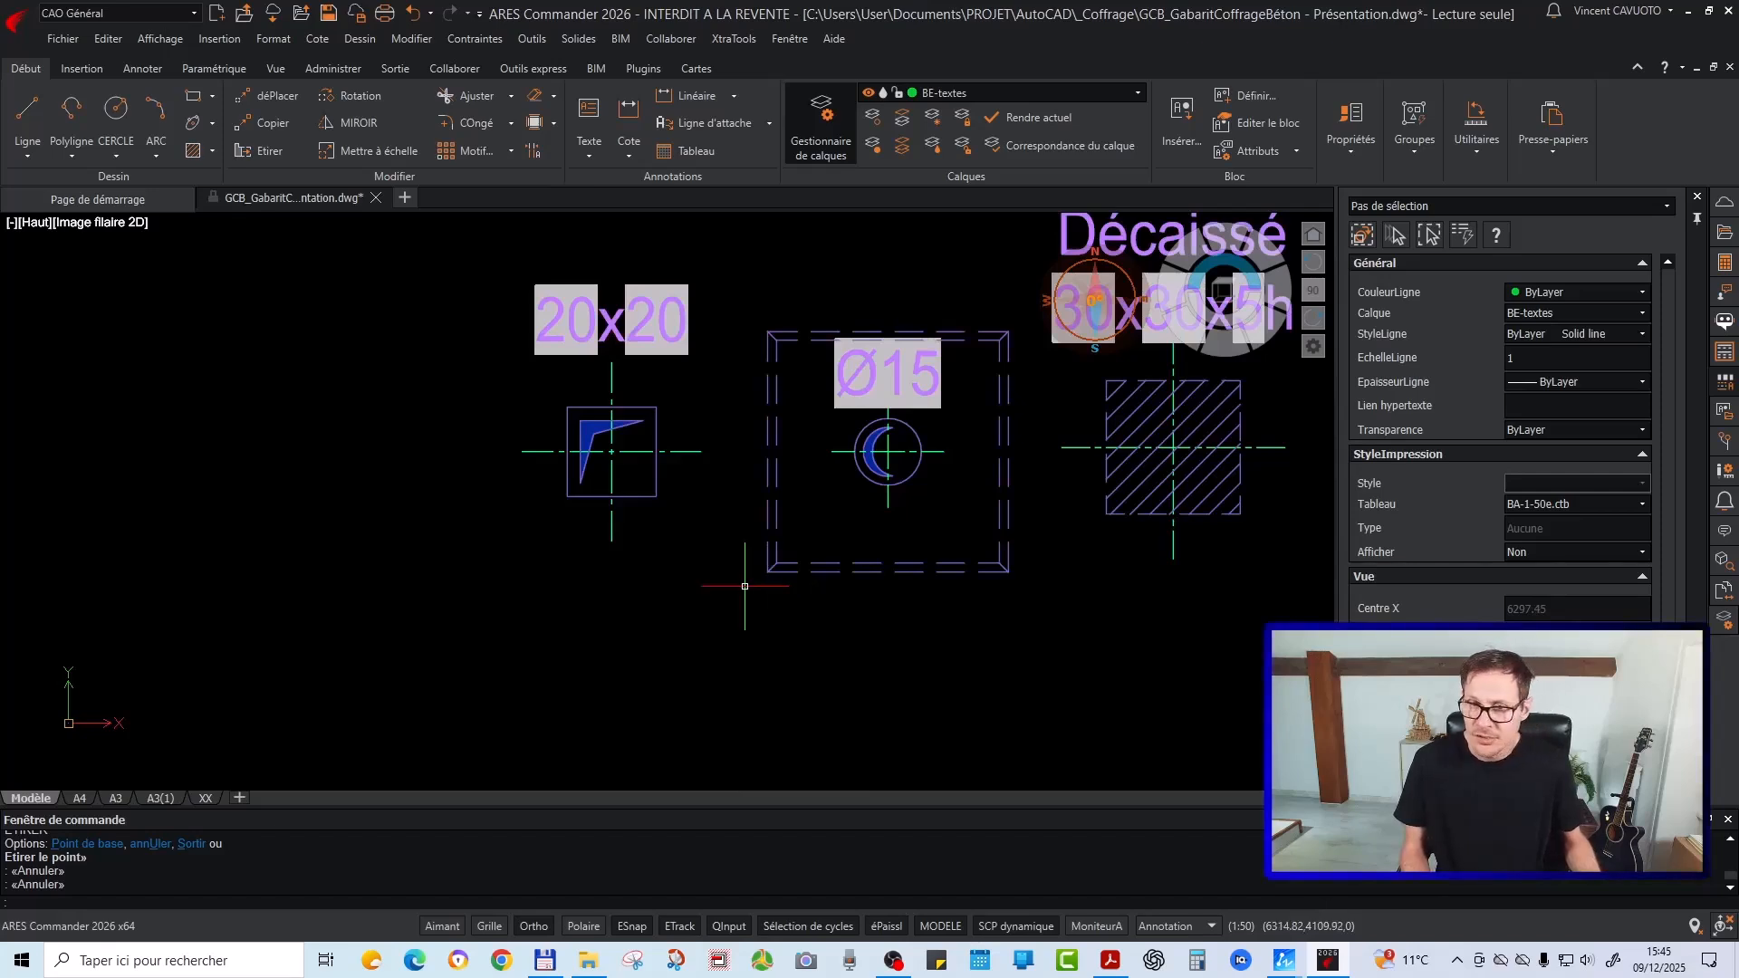
Draw a 20 by 20 square from line segments in the empty area beside the 20x20 reservation block
{"action": "scroll", "coordinate": [724, 540], "scroll_direction": "up", "scroll_amount": 1}
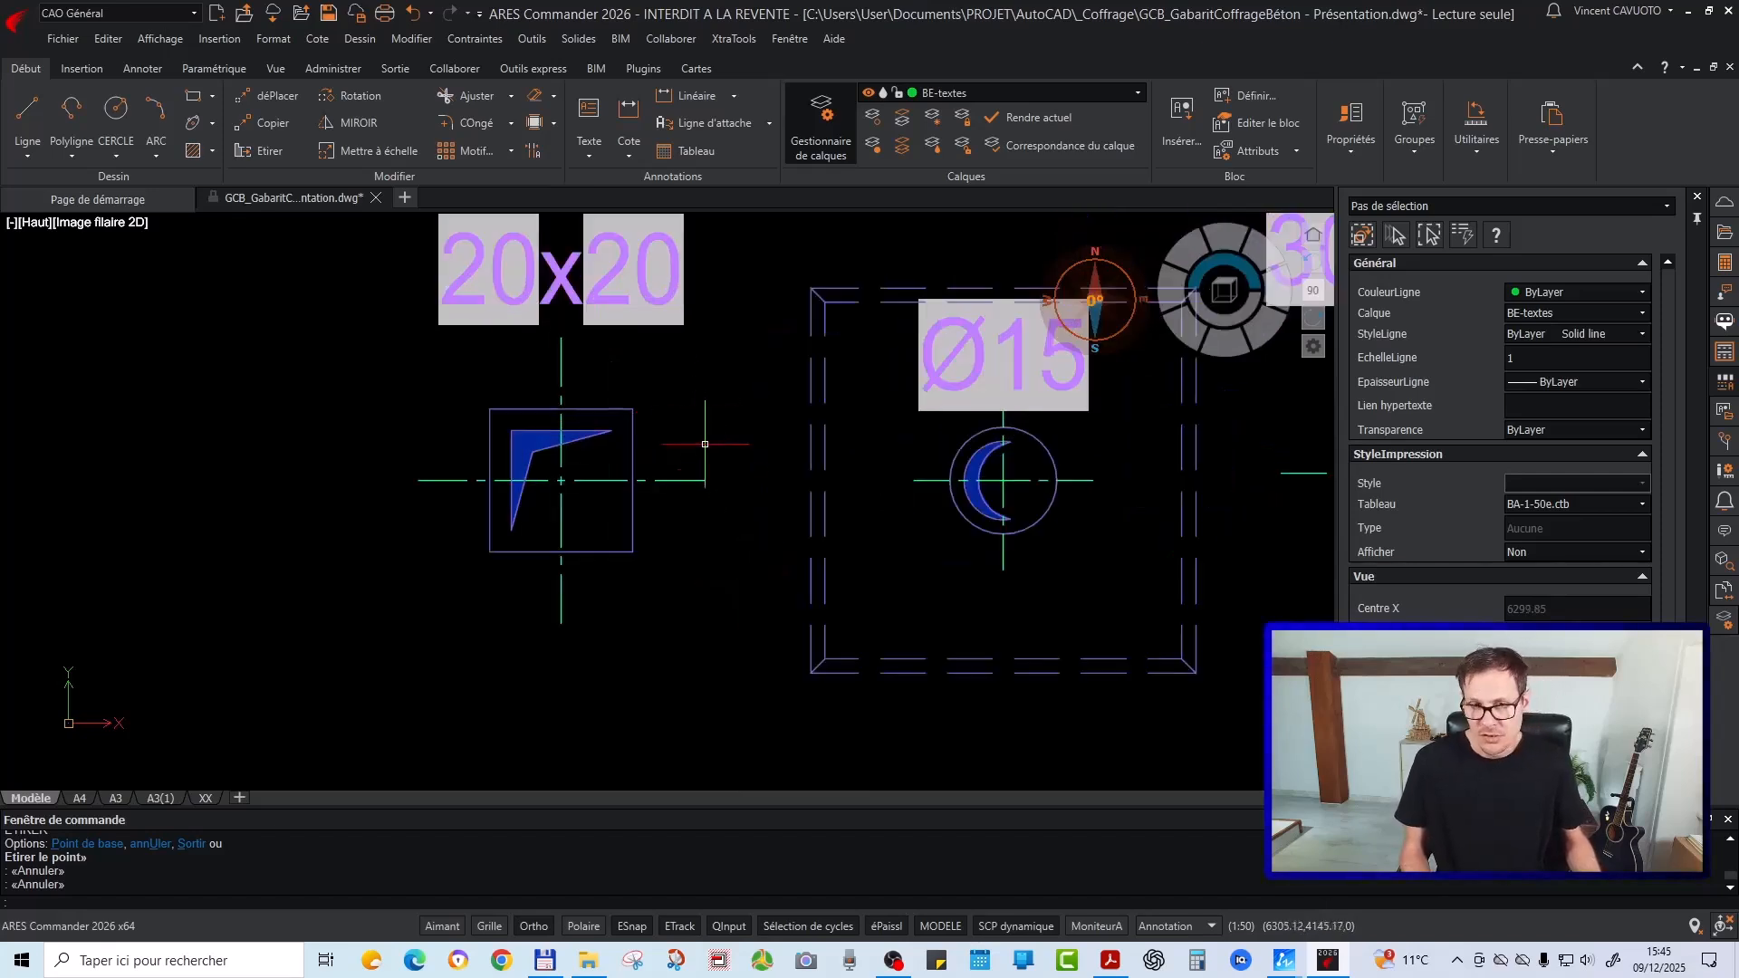
{"action": "scroll", "coordinate": [689, 590], "scroll_direction": "up", "scroll_amount": 2}
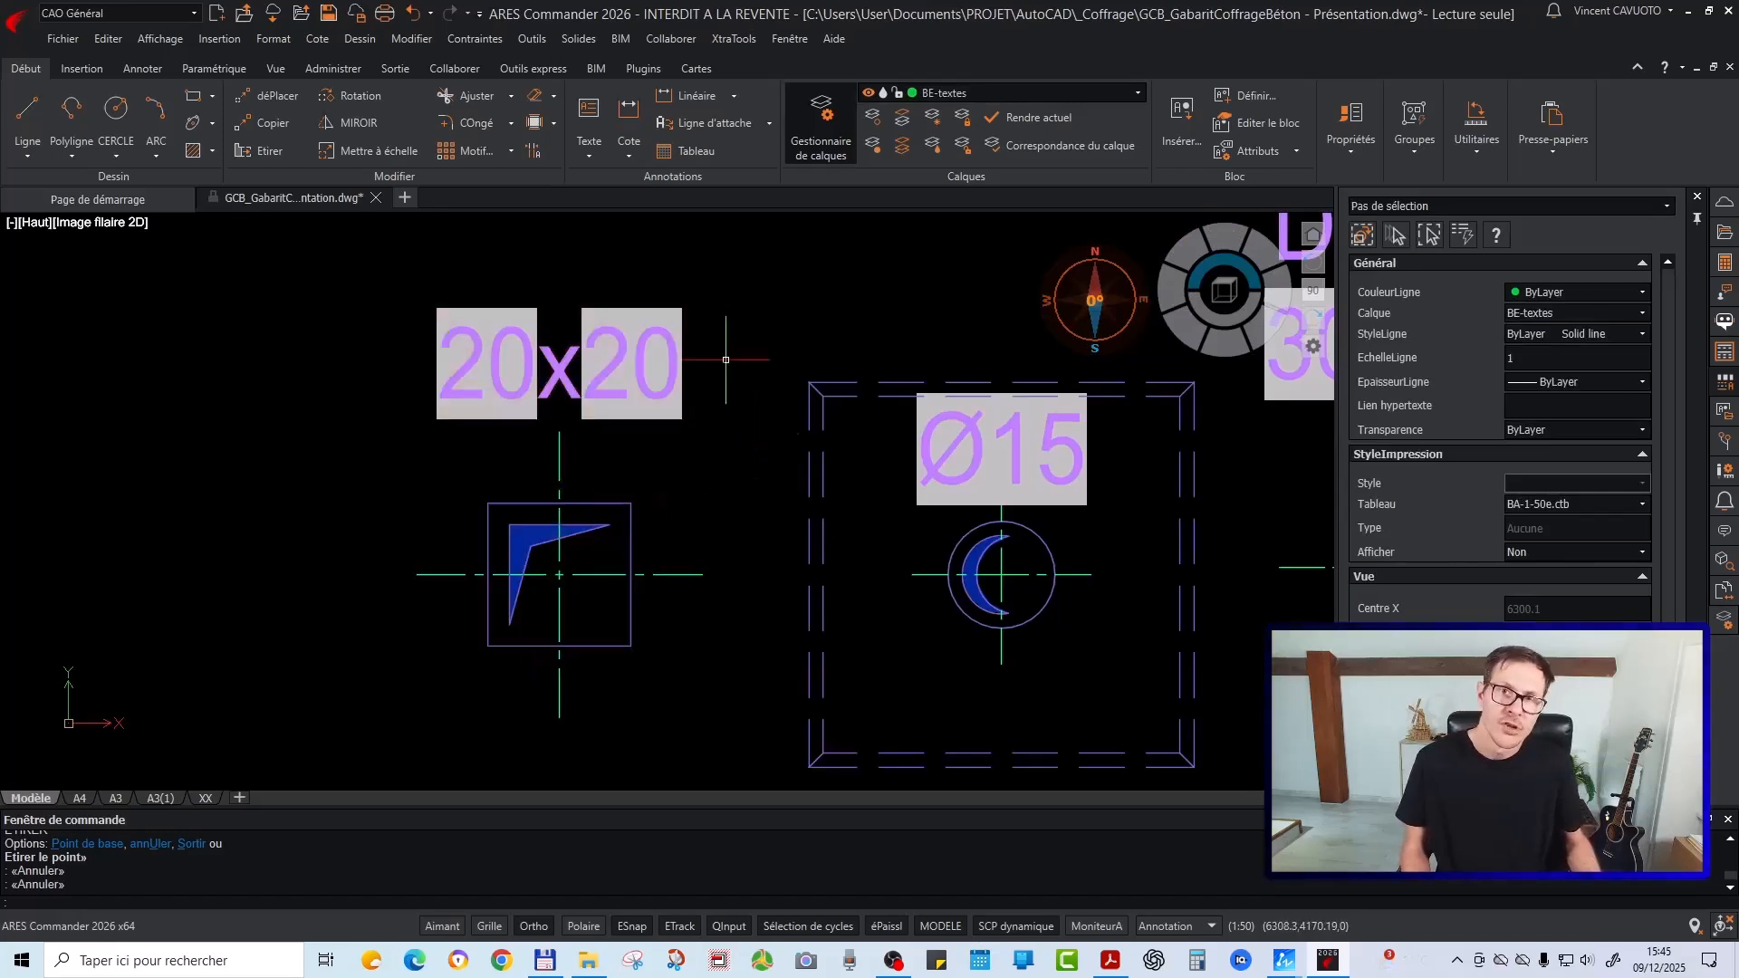
{"action": "scroll", "coordinate": [734, 374], "scroll_direction": "down", "scroll_amount": 4}
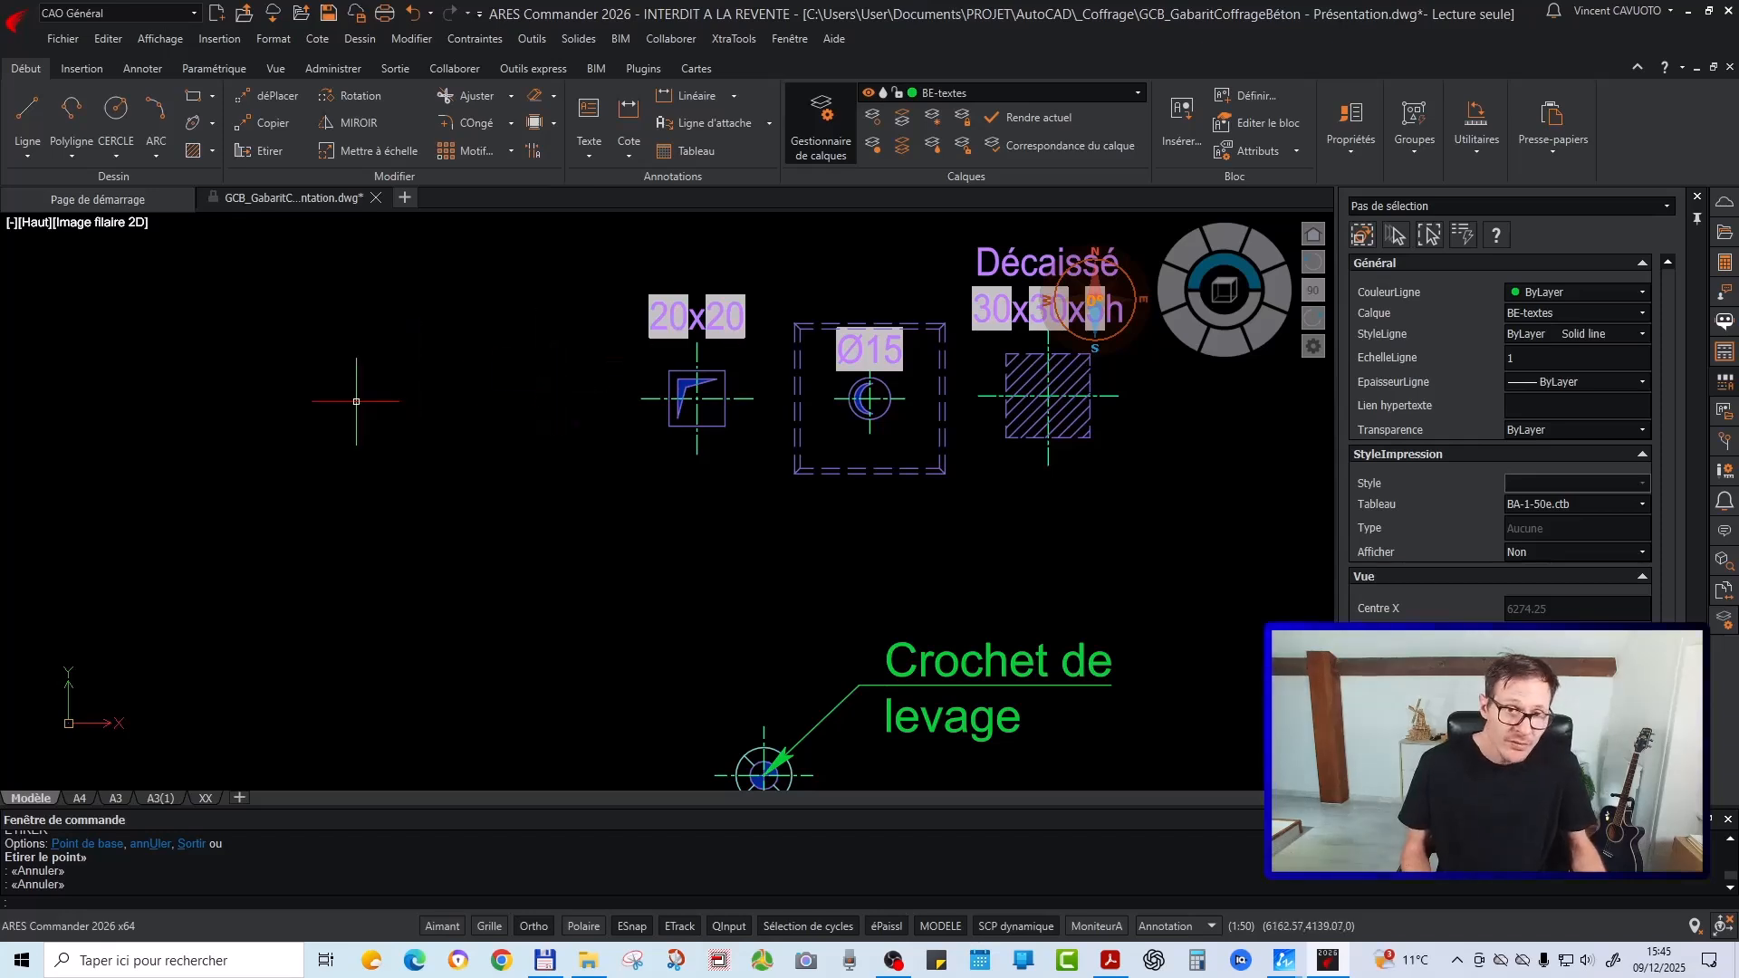
{"action": "type", "text": "l"}
{"action": "key", "text": "Return"}
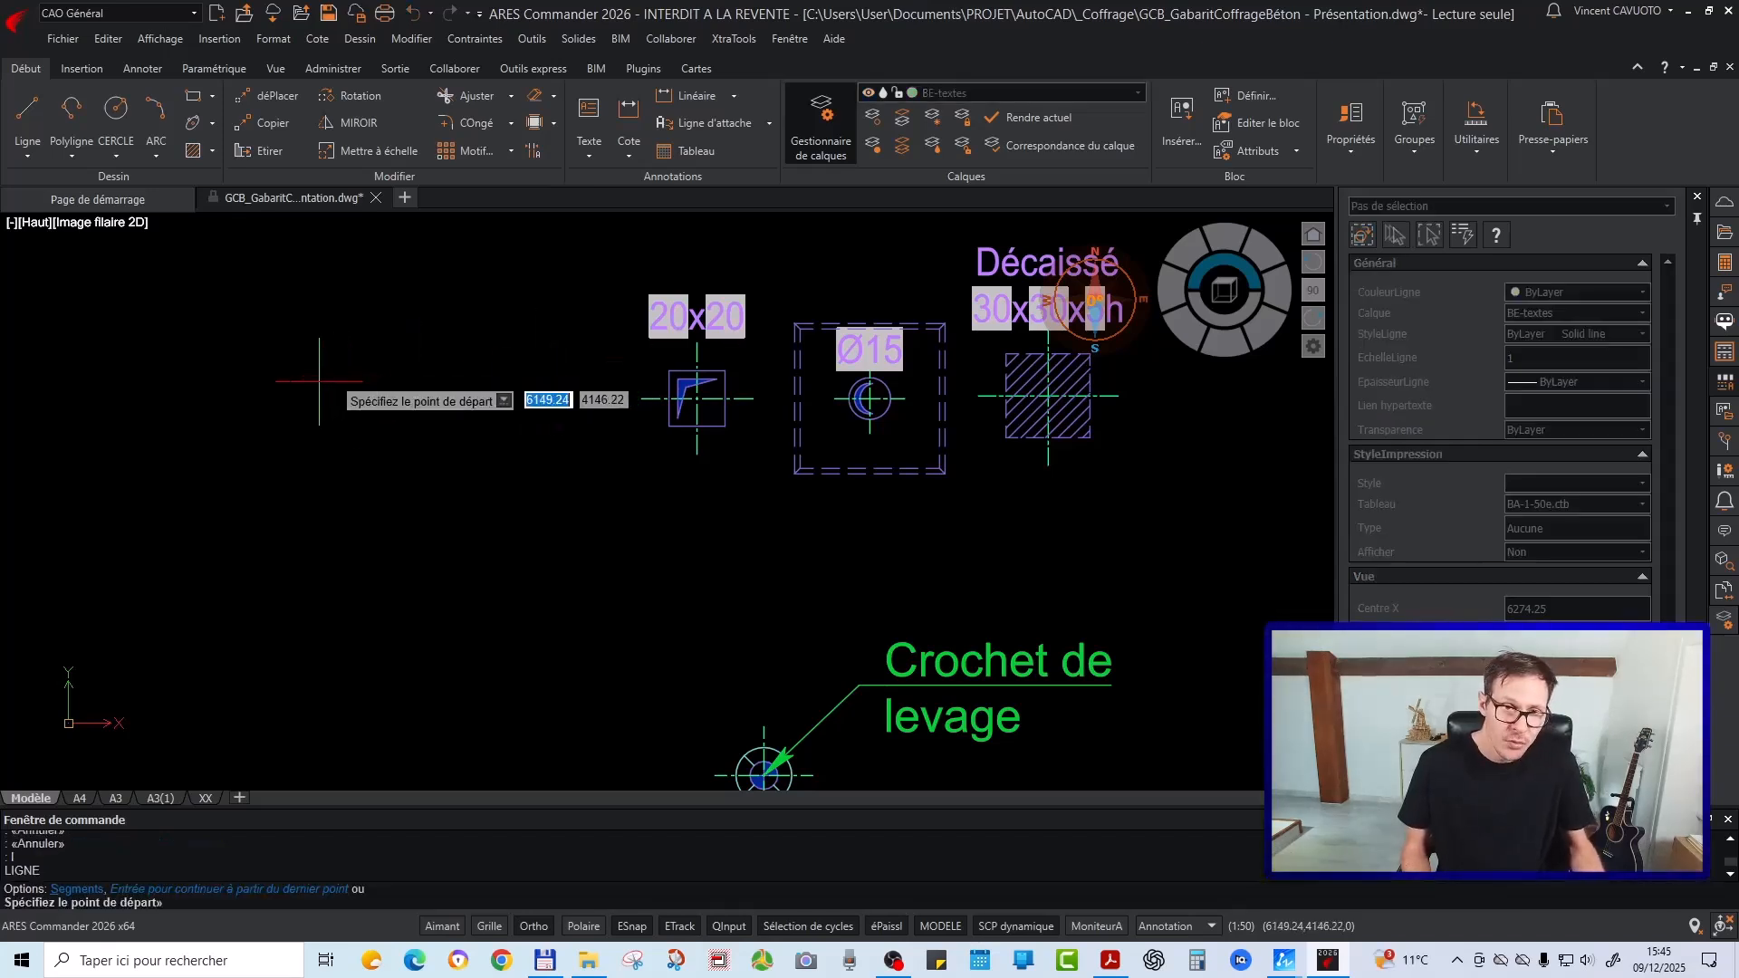
{"action": "left_click", "coordinate": [27, 109]}
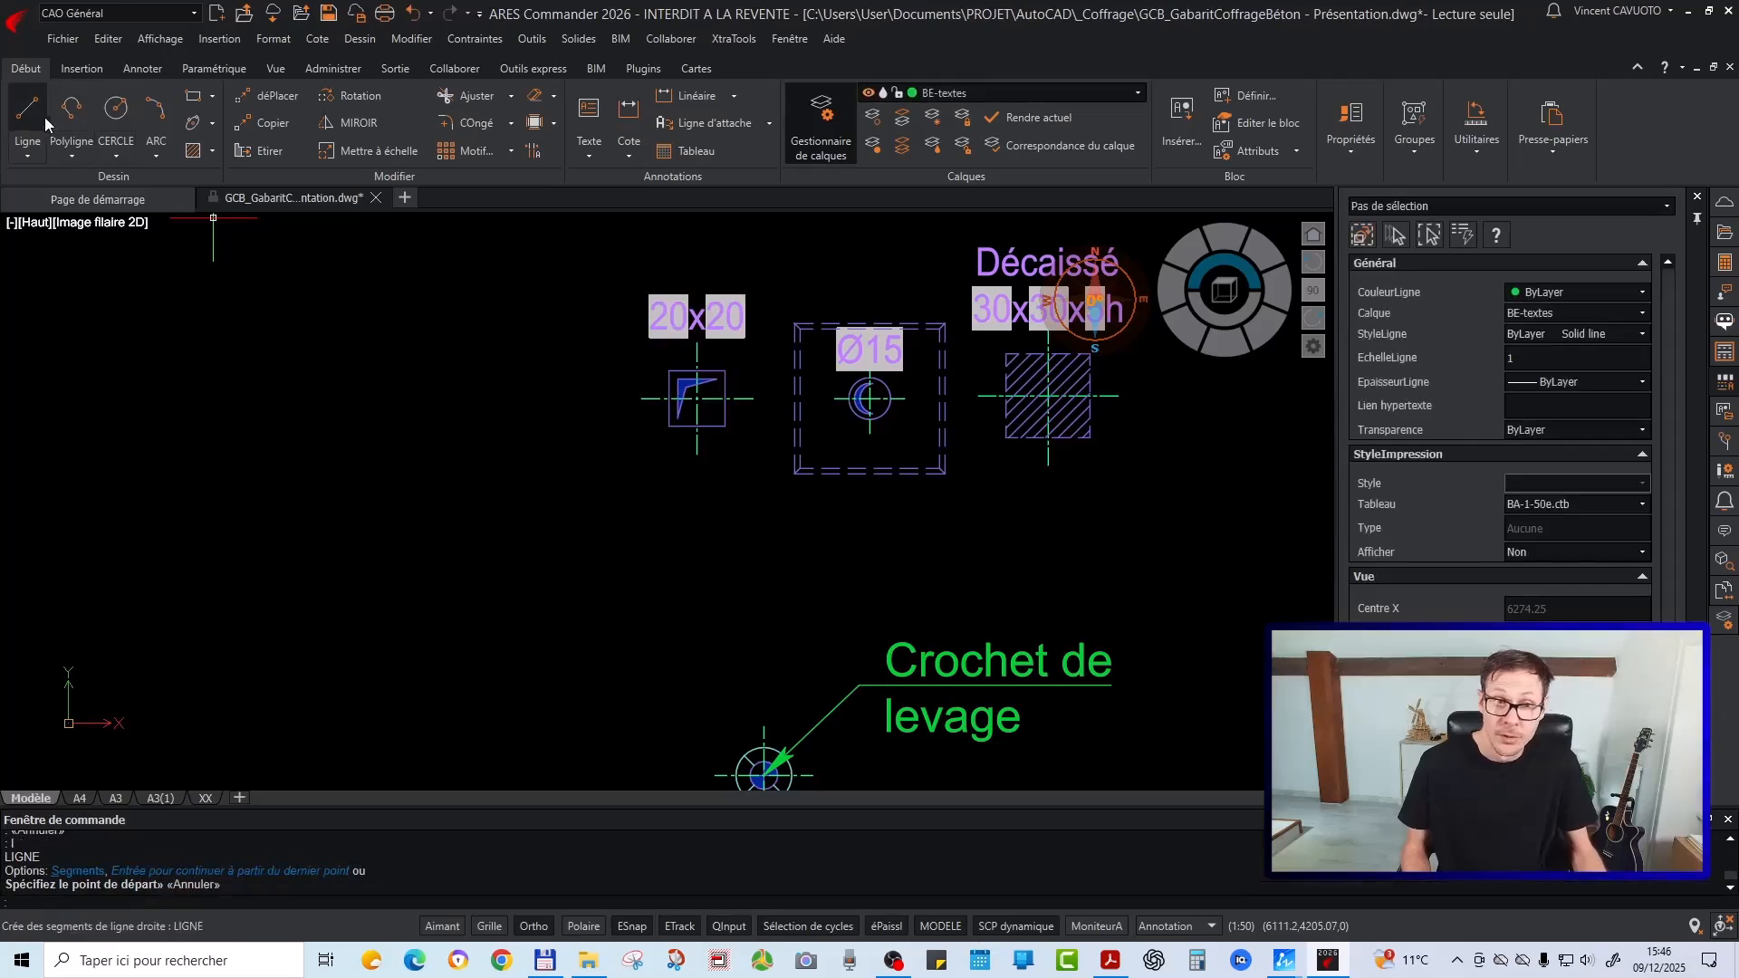
{"action": "left_click", "coordinate": [299, 375]}
{"action": "type", "text": "@20<0"}
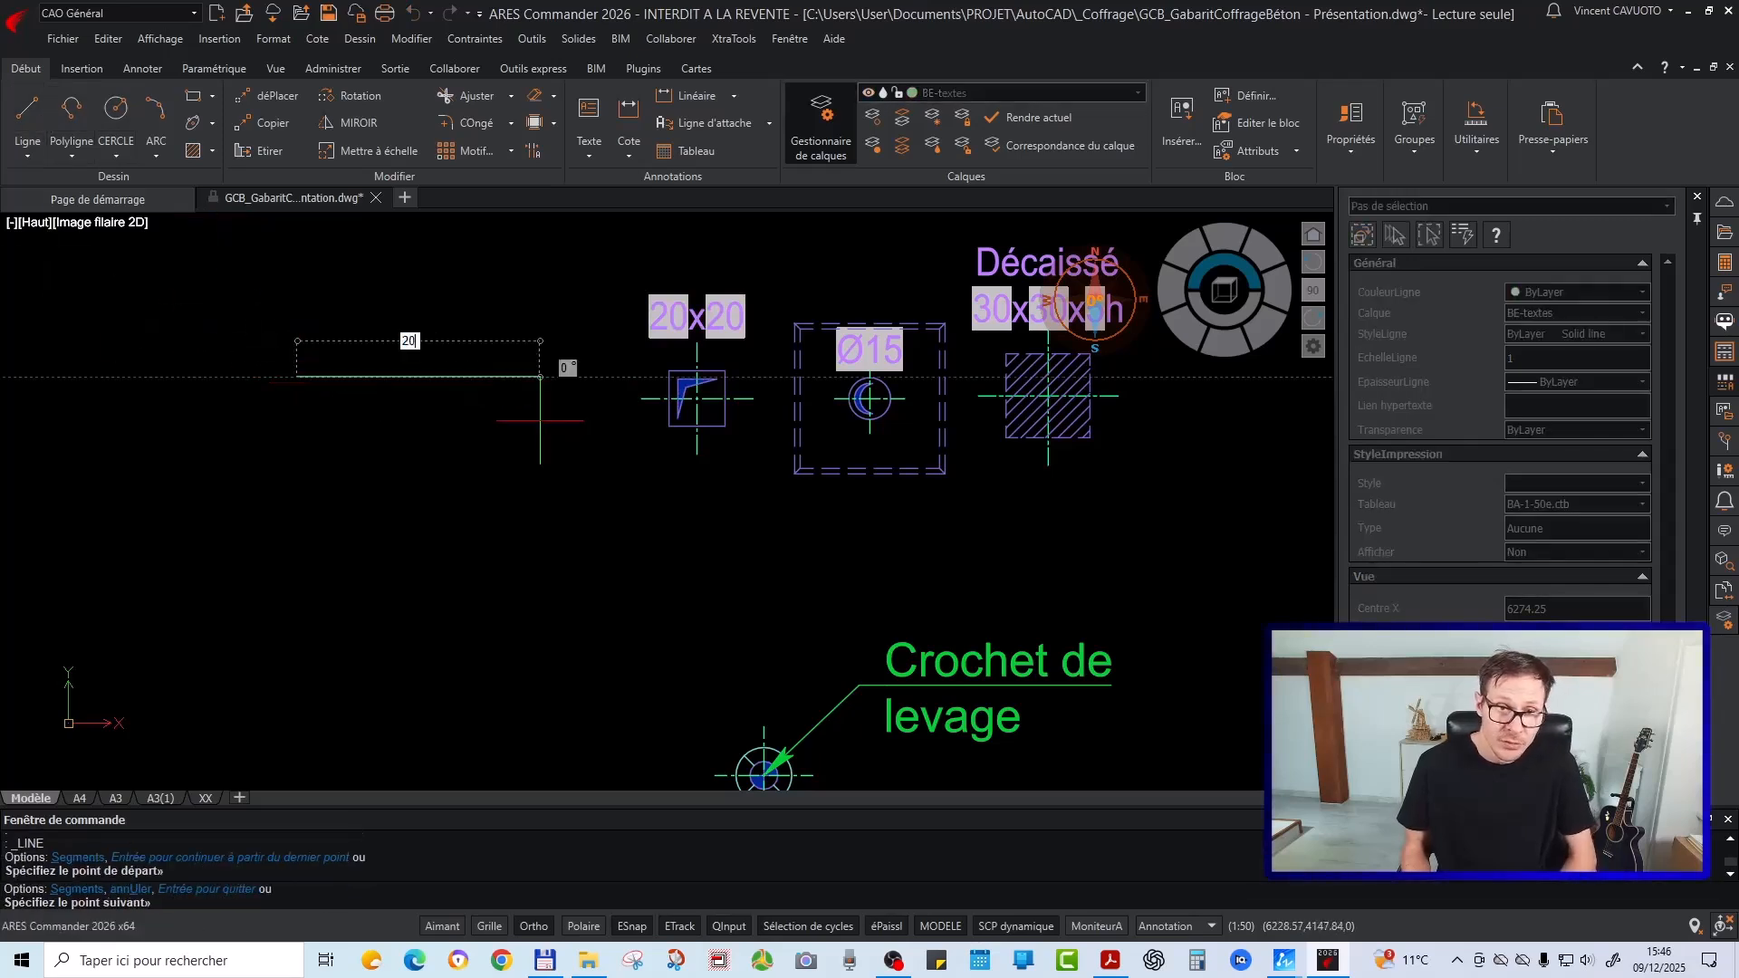
{"action": "key", "text": "Return"}
{"action": "type", "text": "@20<270"}
{"action": "key", "text": "Return"}
{"action": "type", "text": "@20<180"}
{"action": "key", "text": "Return"}
{"action": "left_click", "coordinate": [292, 375]}
{"action": "key", "text": "Return"}
Draw two oblique lines in the square, from its lower-left corner through an interior point near the upper-left corner to its upper-right corner
{"action": "scroll", "coordinate": [291, 389], "scroll_direction": "up", "scroll_amount": 5}
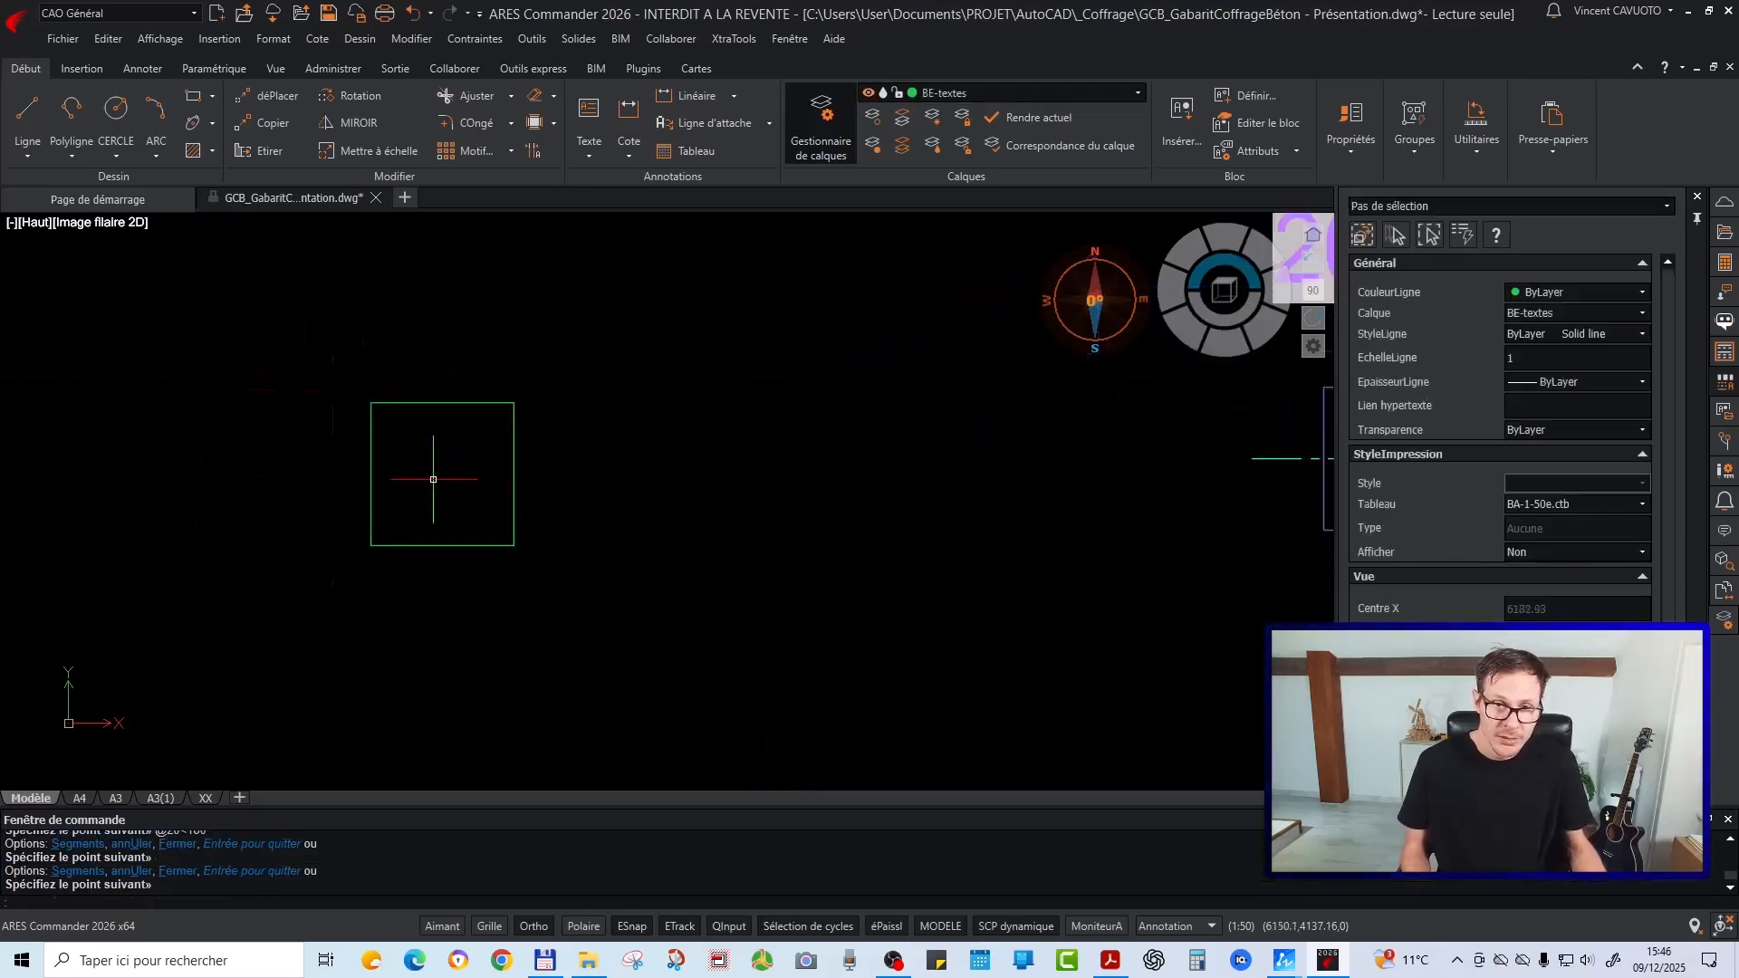
{"action": "scroll", "coordinate": [453, 465], "scroll_direction": "down", "scroll_amount": 3}
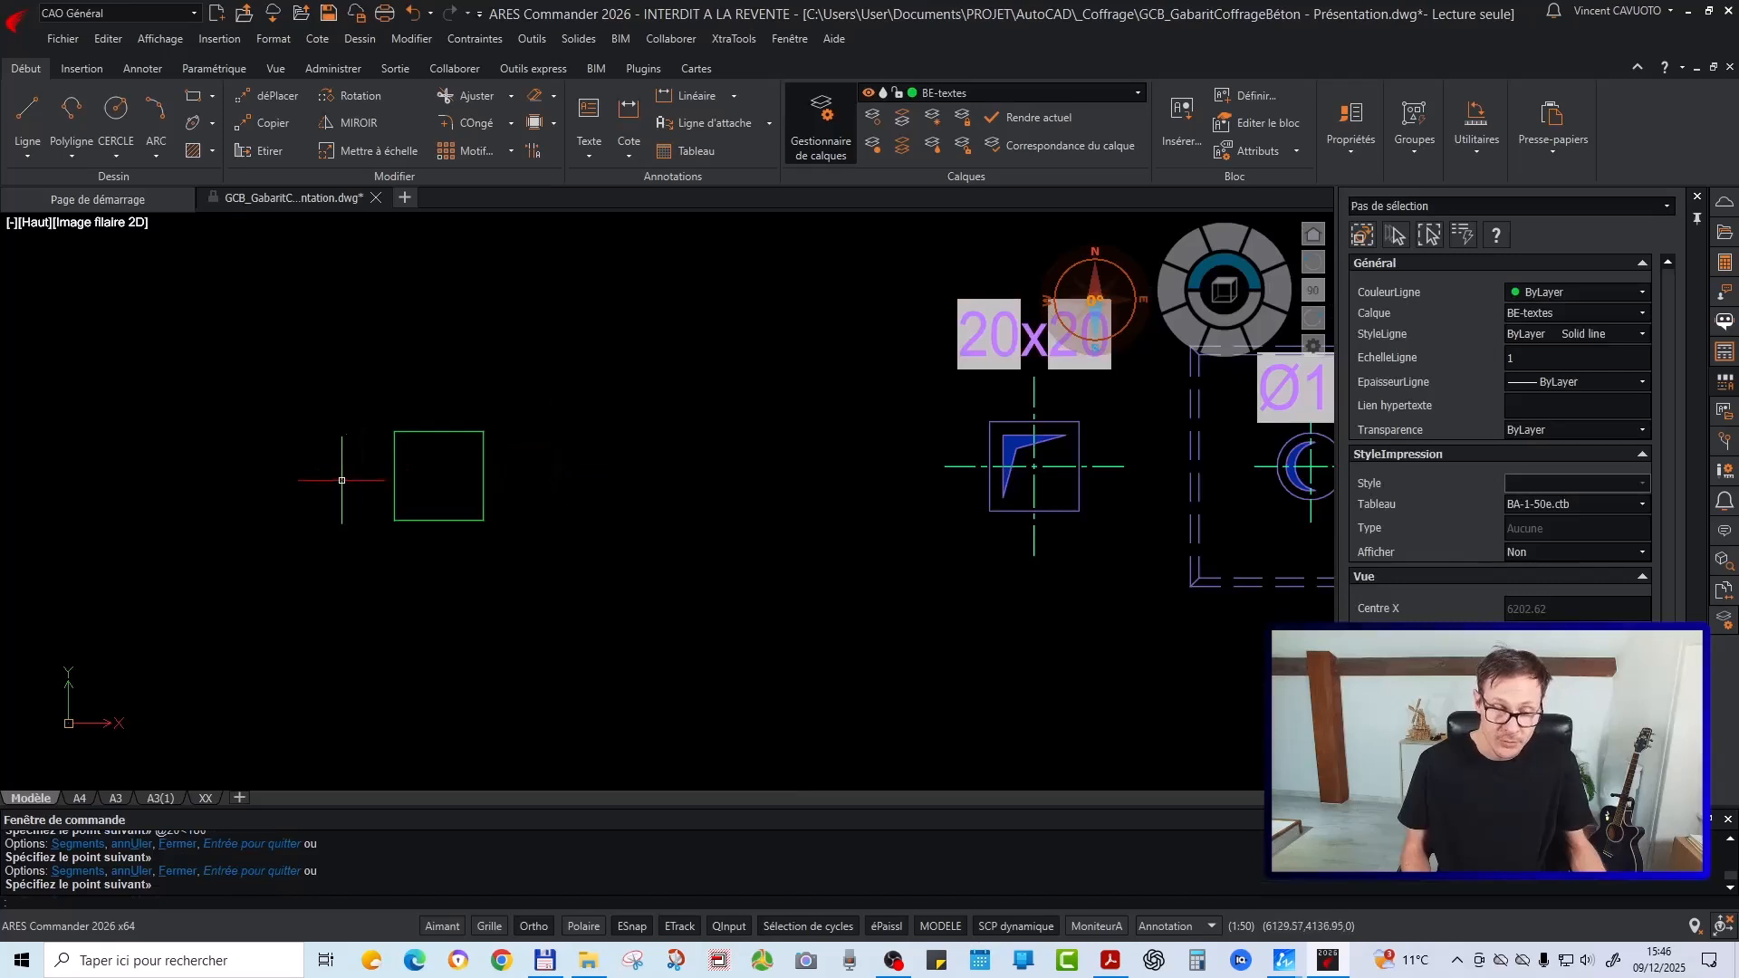
{"action": "scroll", "coordinate": [346, 477], "scroll_direction": "up", "scroll_amount": 3}
{"action": "key", "text": "Return"}
{"action": "left_click", "coordinate": [450, 566]}
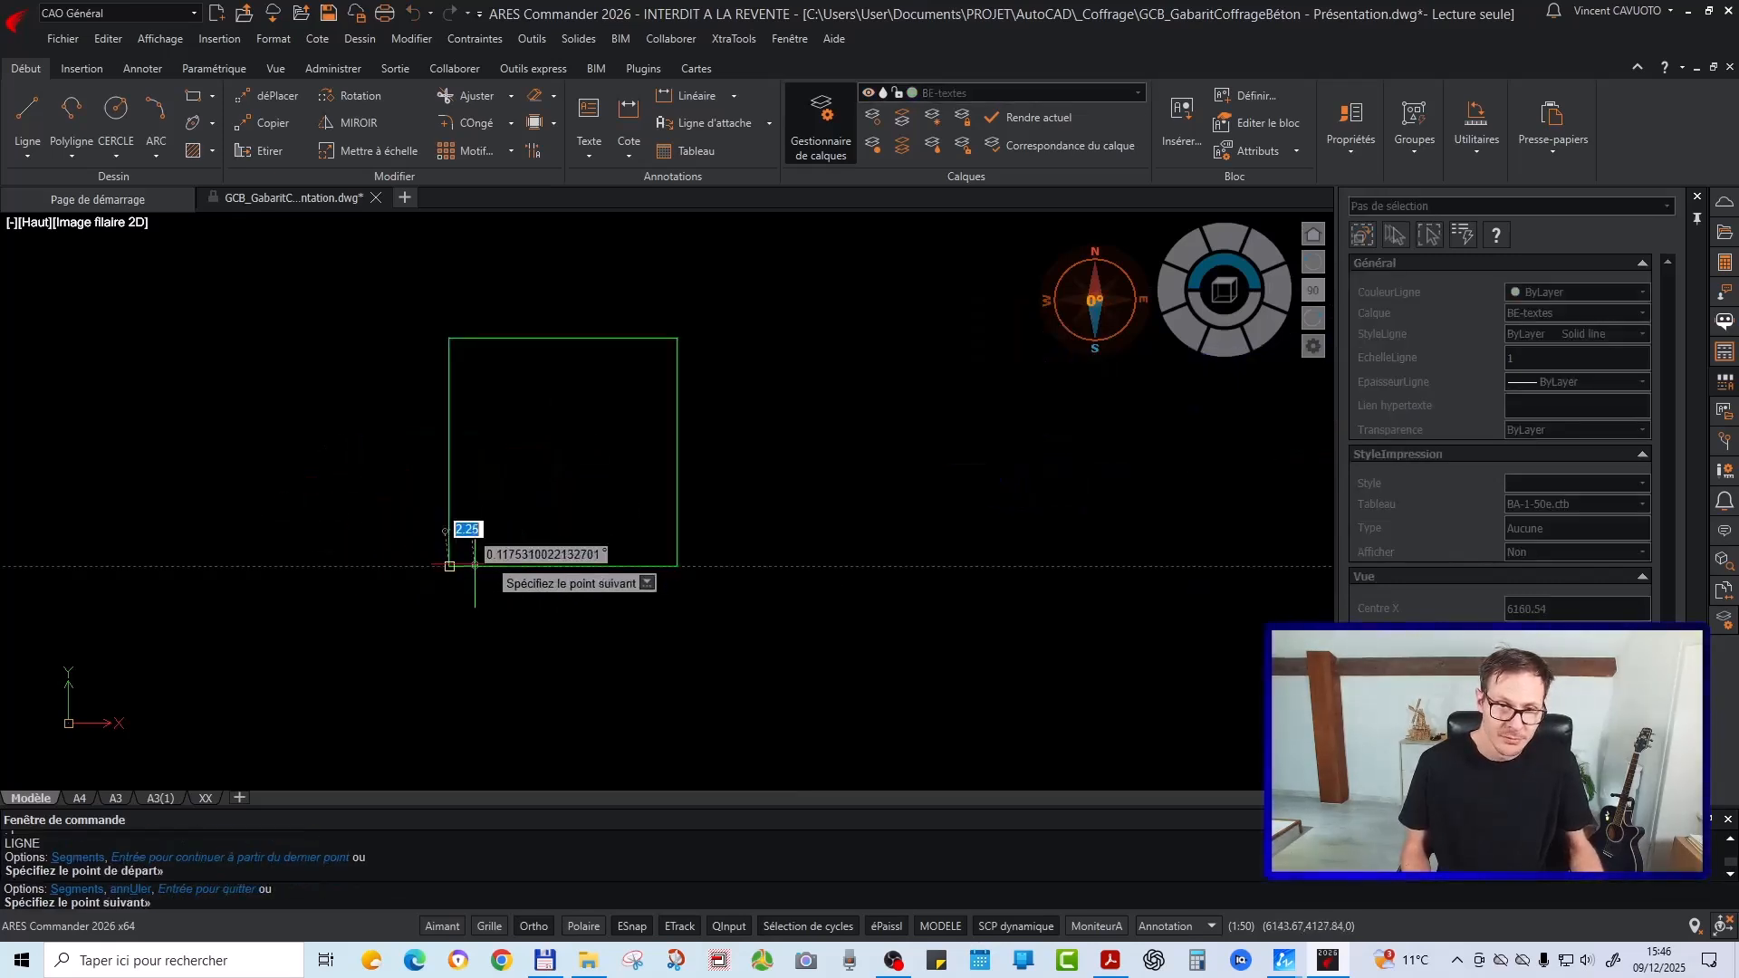
{"action": "left_click", "coordinate": [505, 402]}
{"action": "left_click", "coordinate": [678, 338]}
{"action": "key", "text": "F8"}
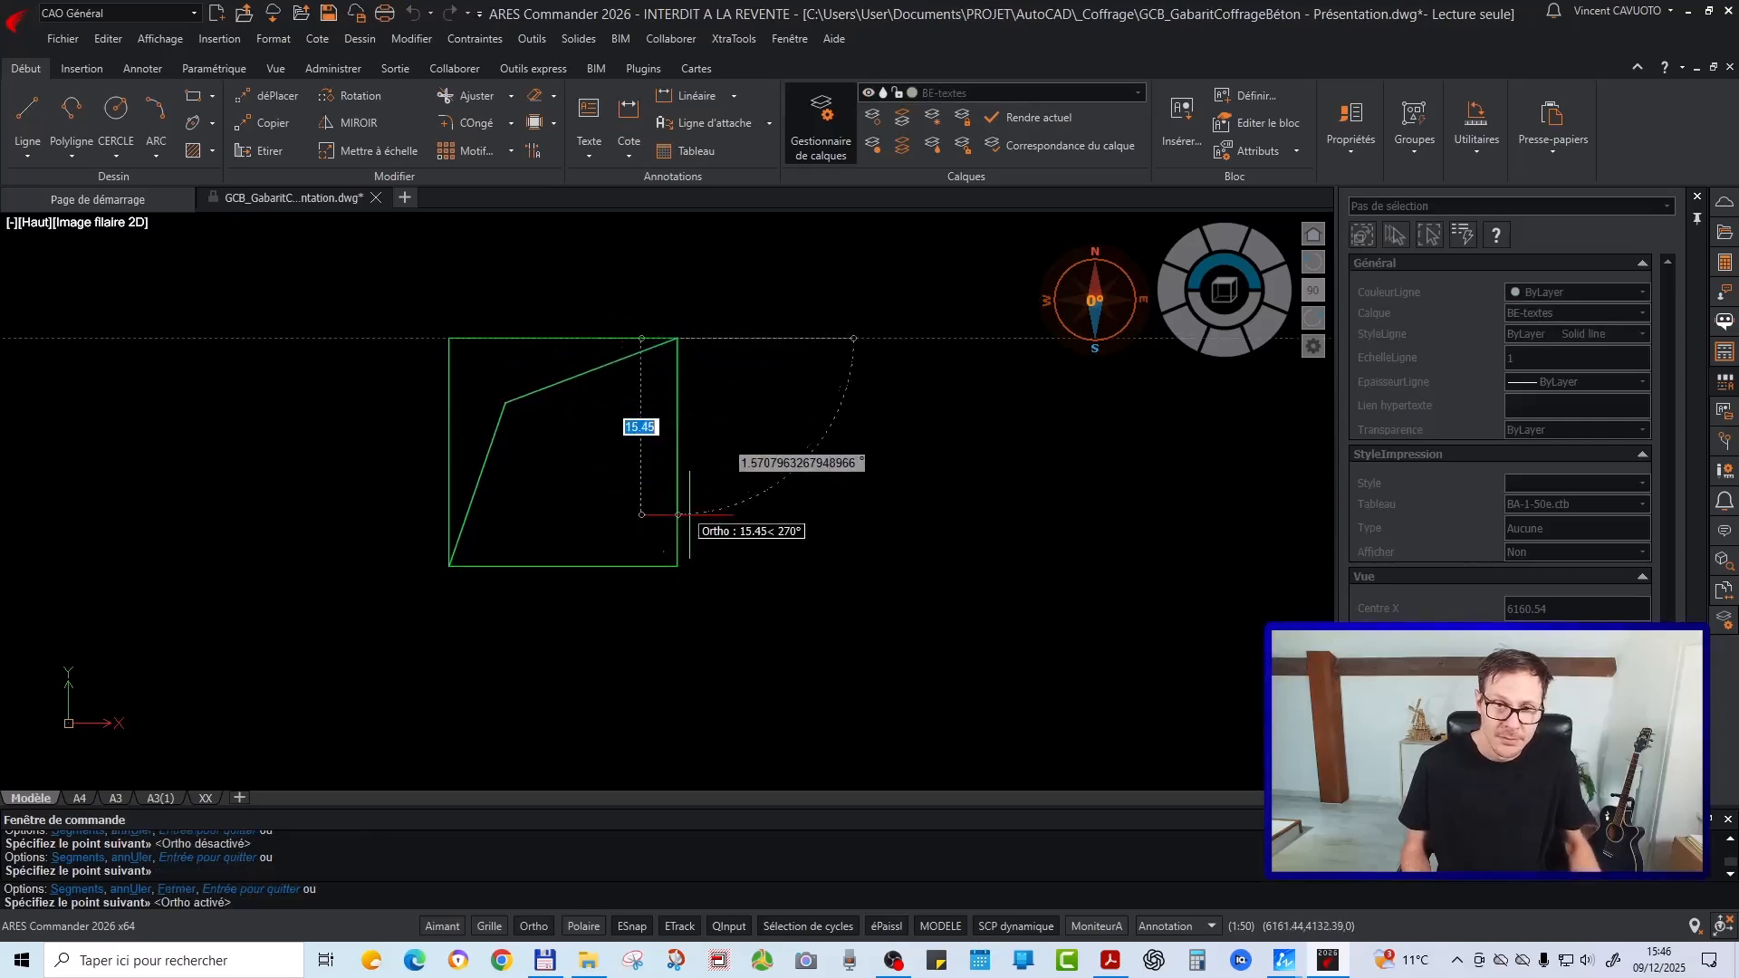
{"action": "key", "text": "Escape"}
{"action": "key", "text": "Escape"}
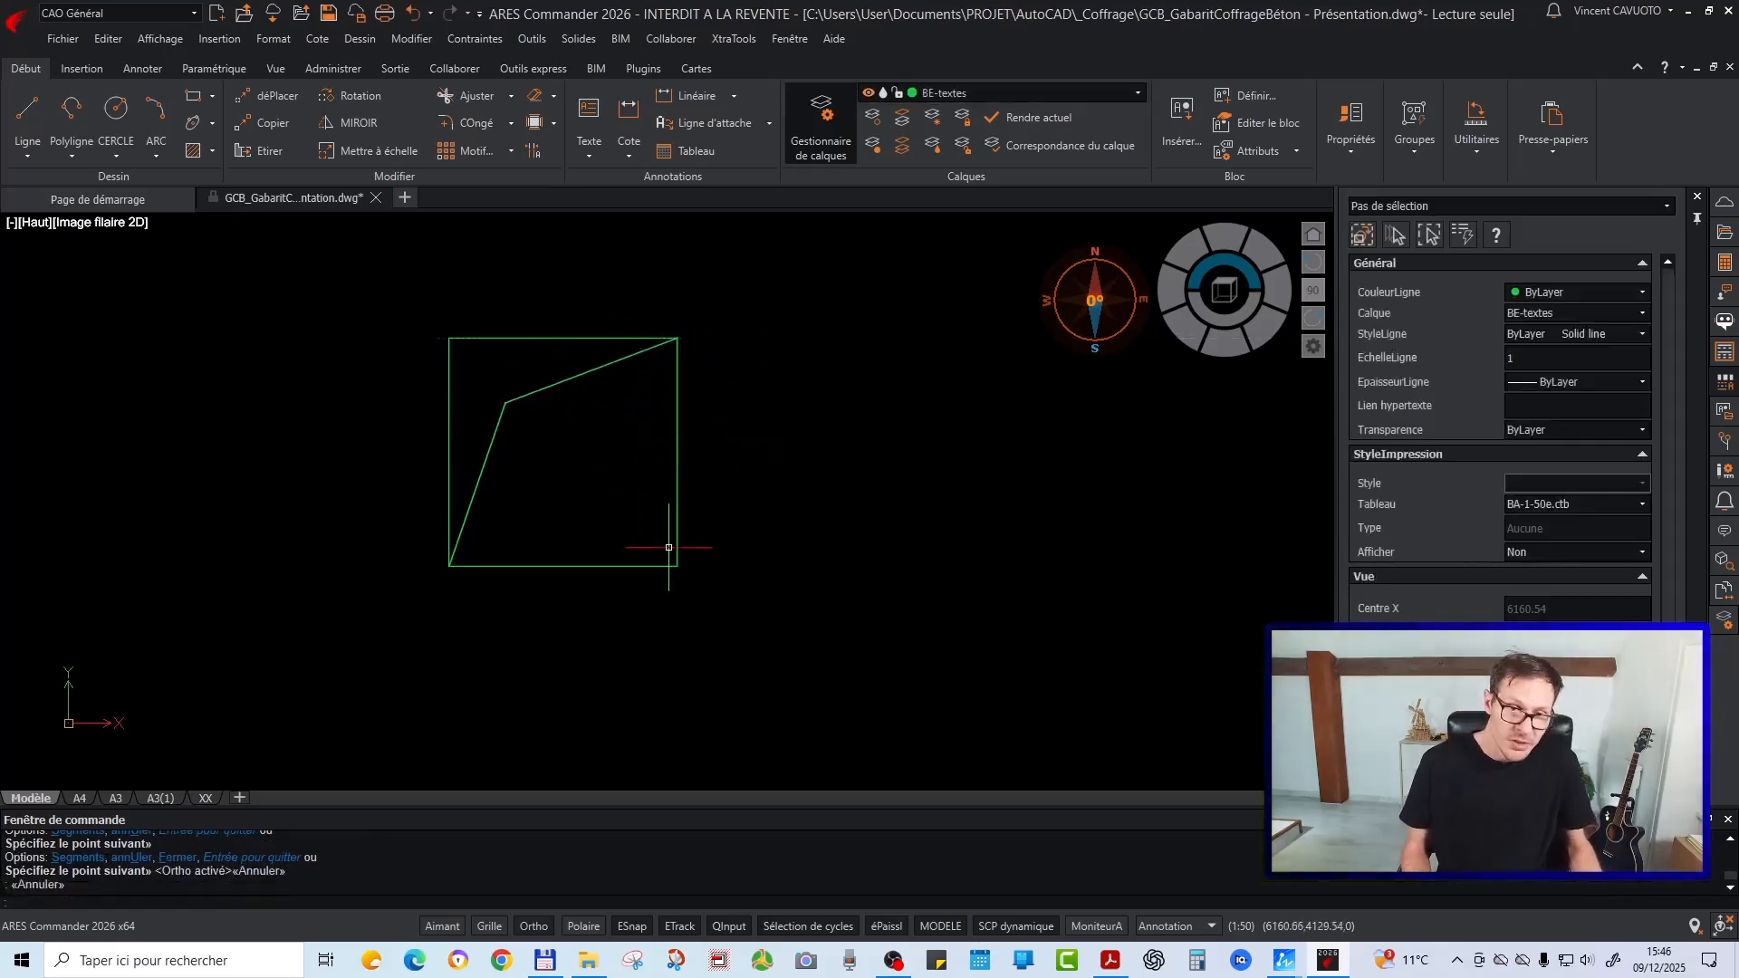
Hatch the area between the bent line and the square's upper-left corner
{"action": "key", "text": "Return"}
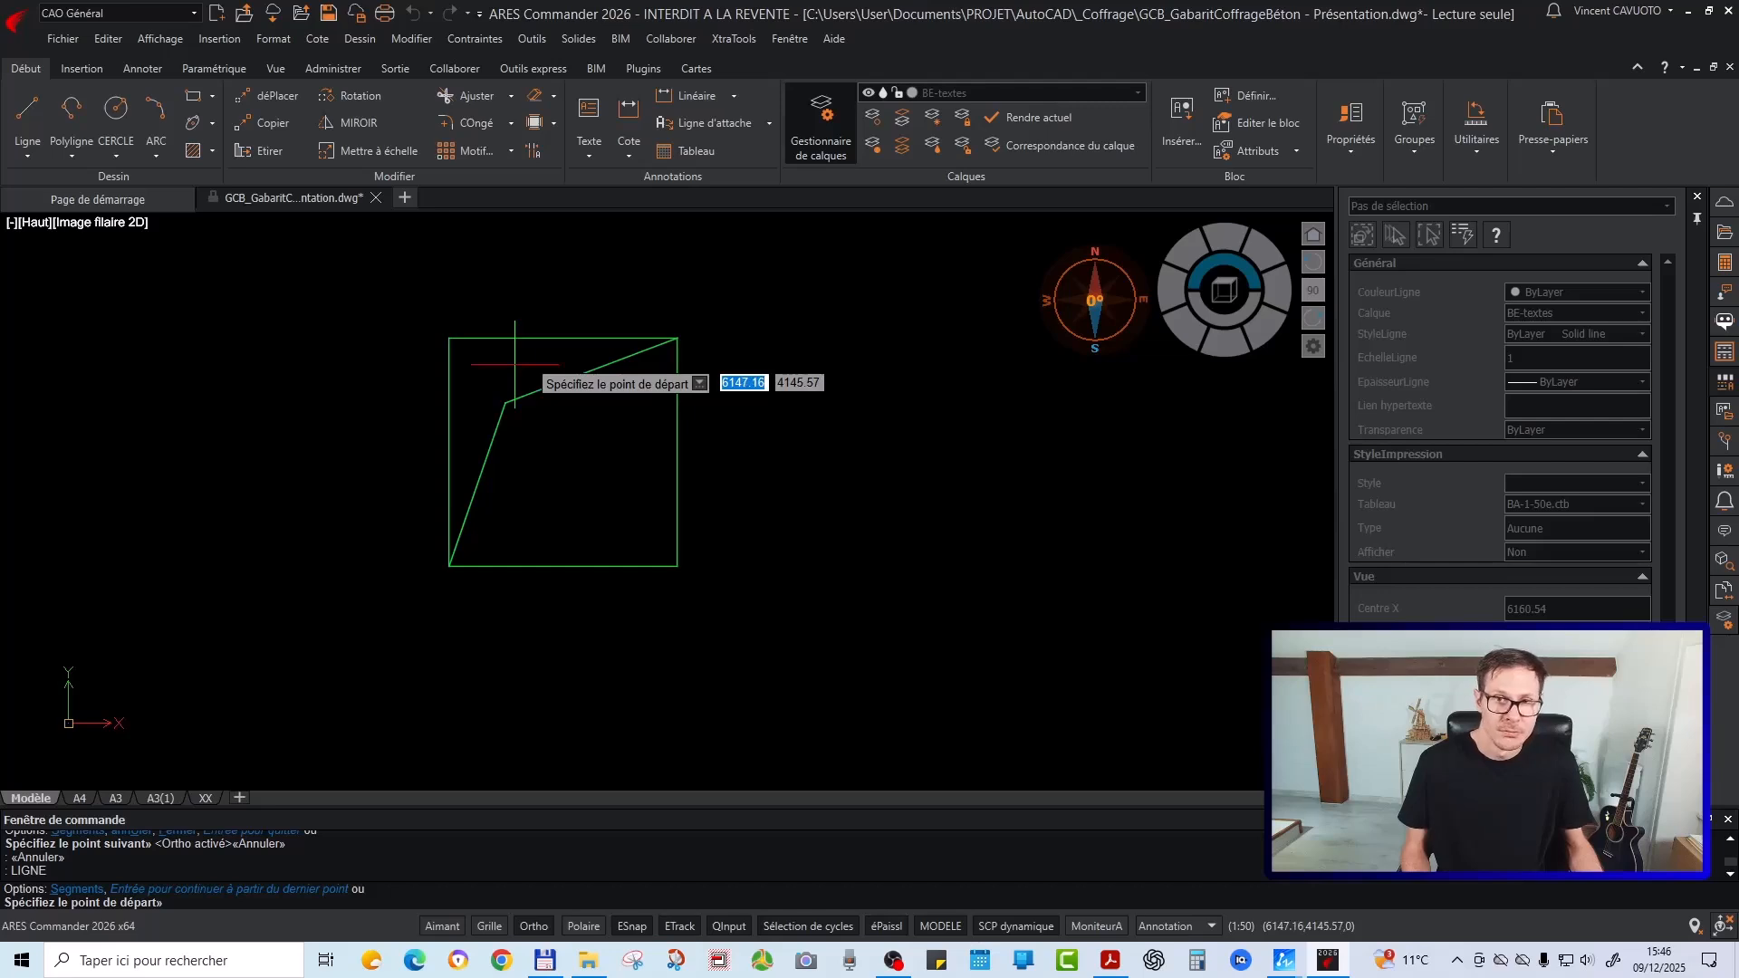
{"action": "key", "text": "Escape"}
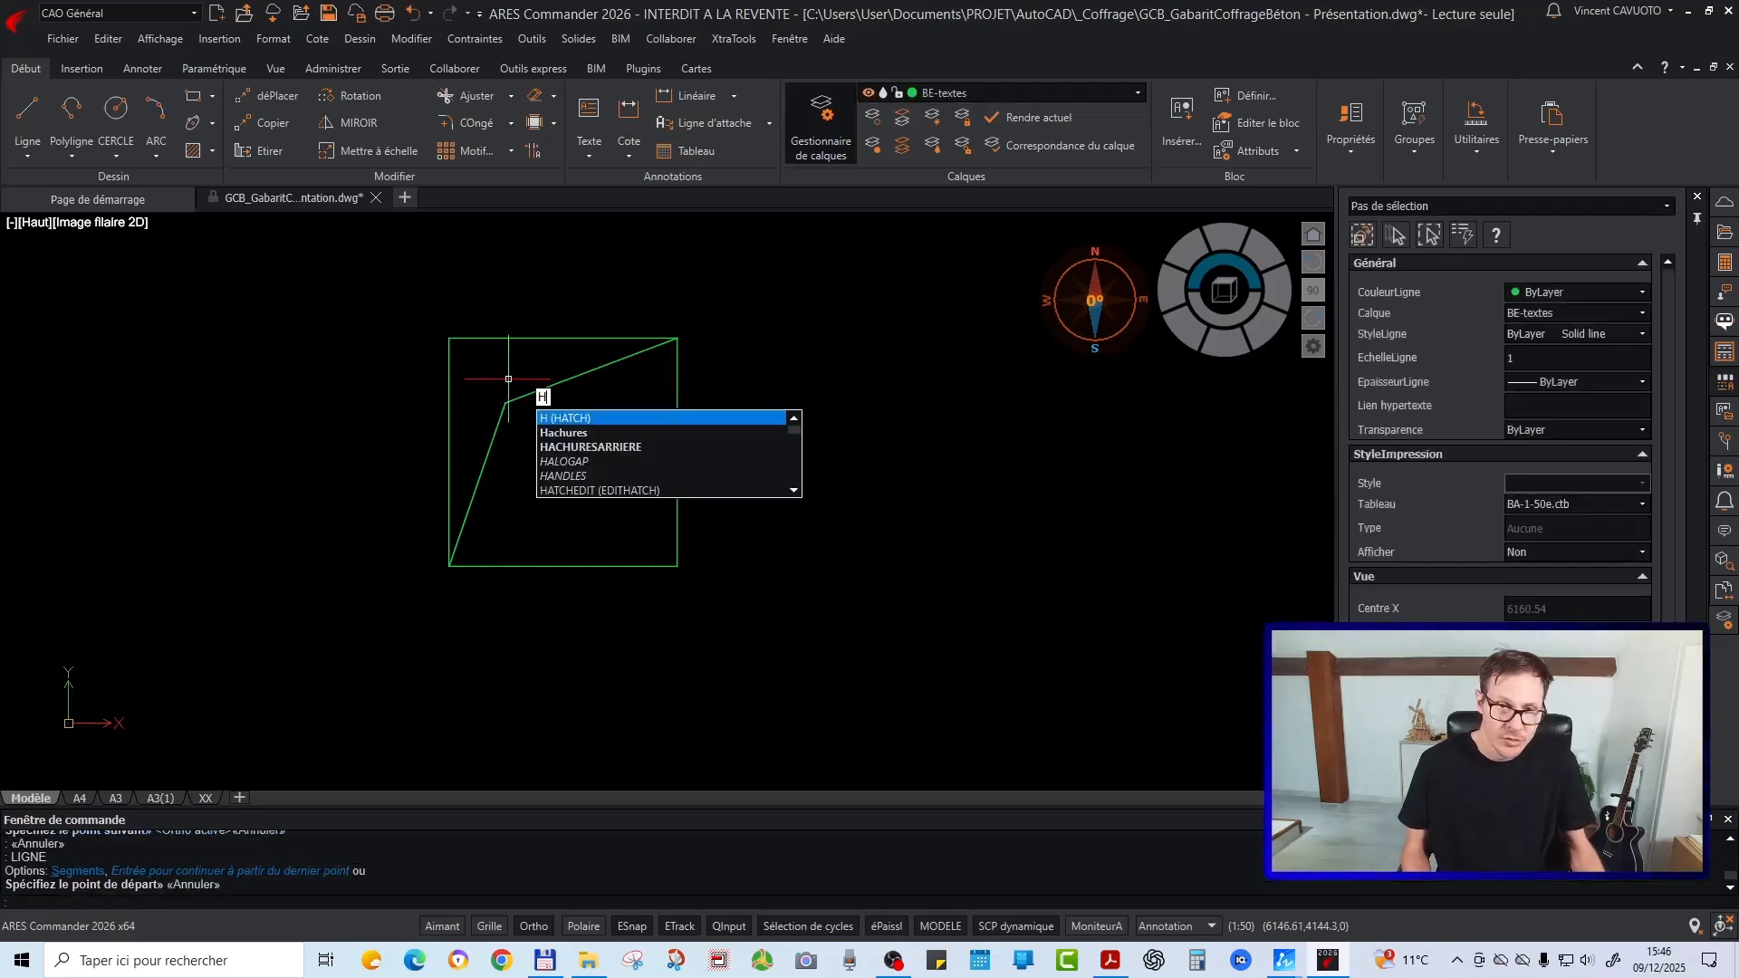
{"action": "key", "text": "Return"}
{"action": "left_click", "coordinate": [506, 379]}
{"action": "key", "text": "Escape"}
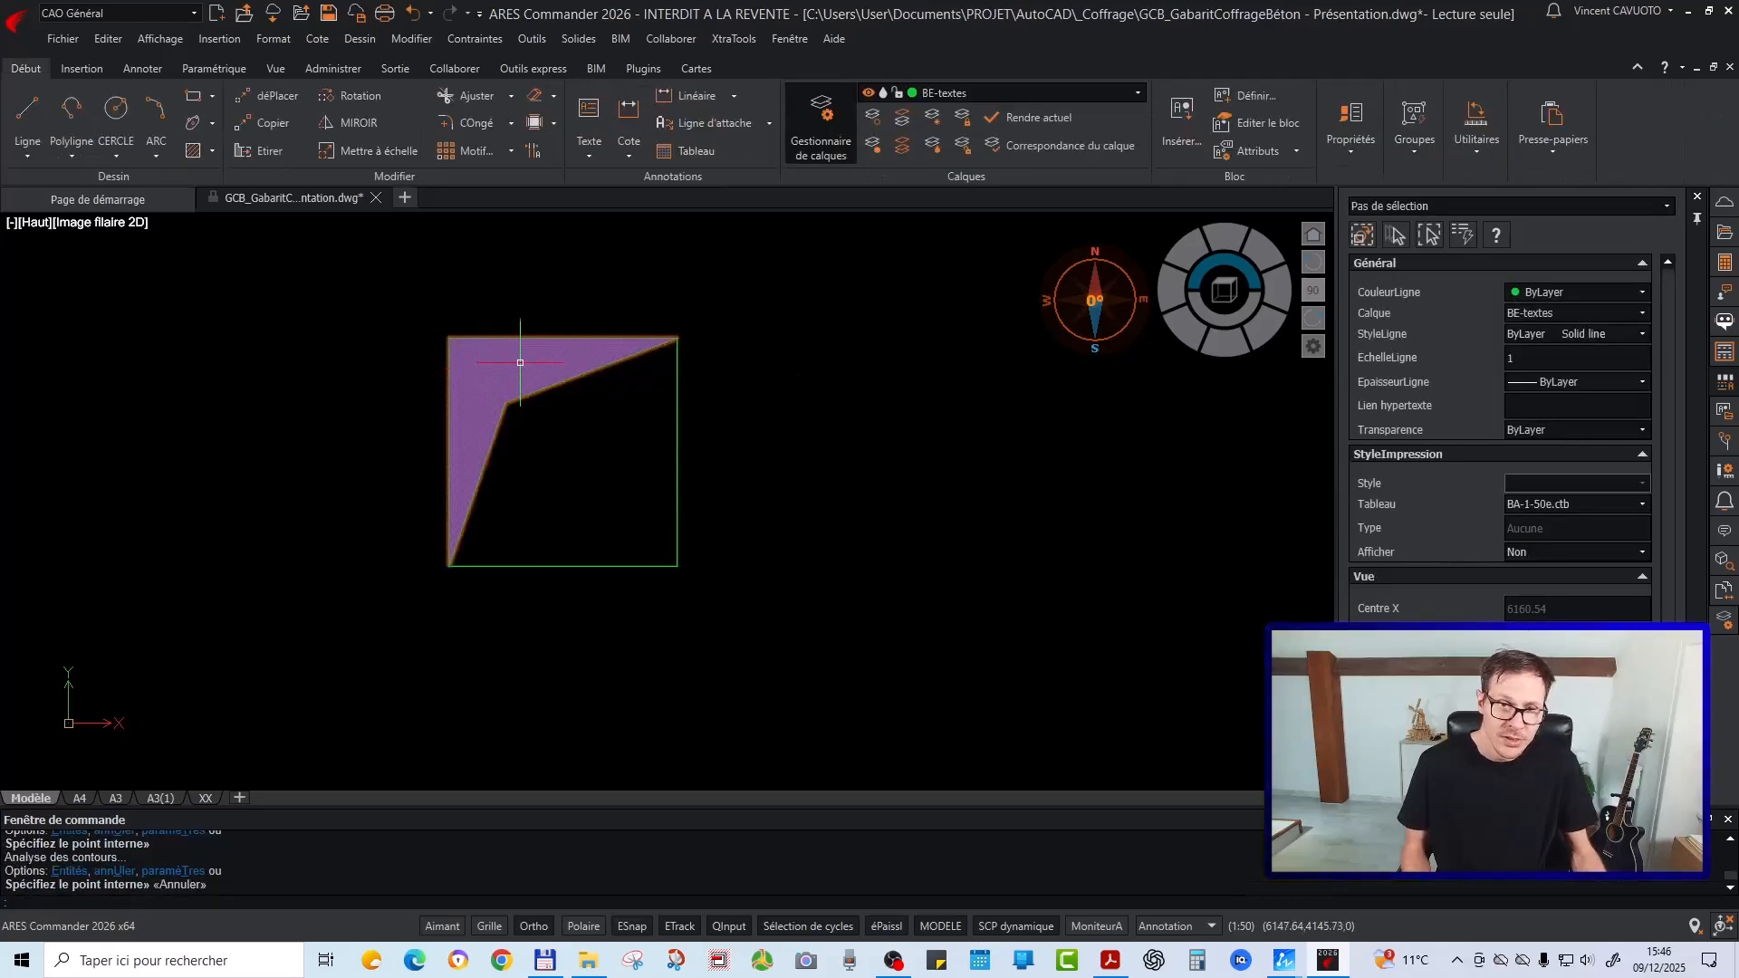
Change the new hatch's pattern to SOLID and deselect it
{"action": "left_click", "coordinate": [520, 361]}
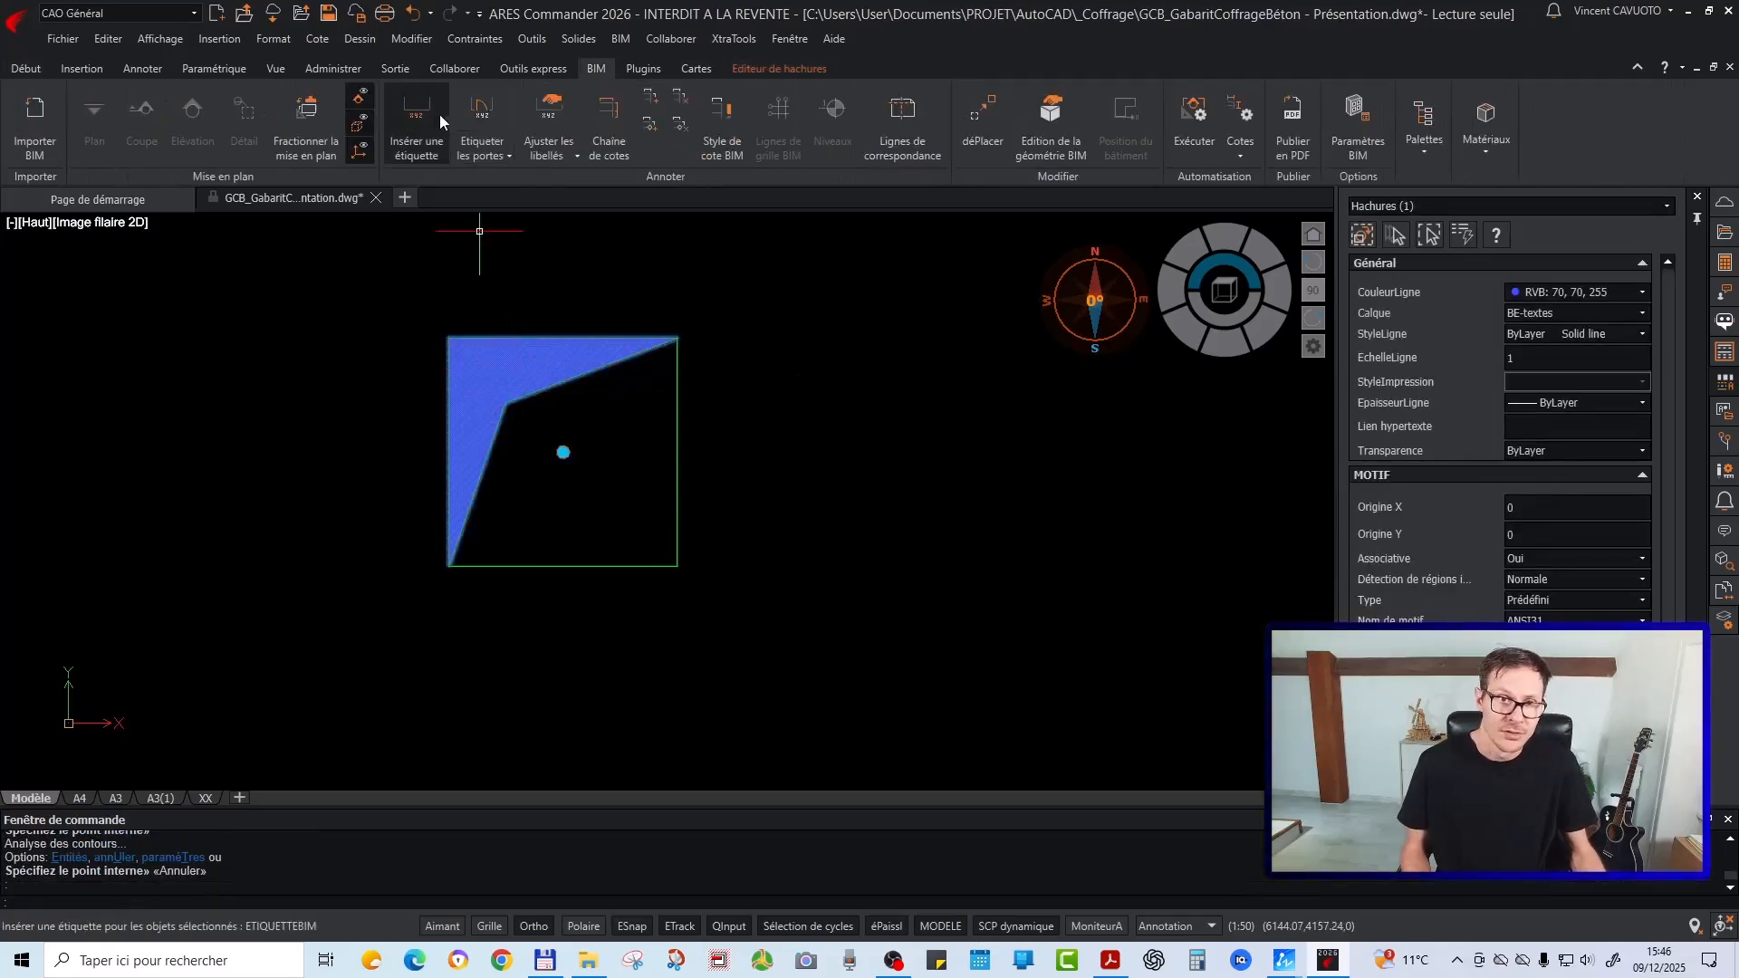
{"action": "scroll", "coordinate": [517, 285], "scroll_direction": "down", "scroll_amount": 4}
{"action": "scroll", "coordinate": [519, 314], "scroll_direction": "up", "scroll_amount": 4}
{"action": "key", "text": "Escape"}
{"action": "left_click", "coordinate": [520, 308]}
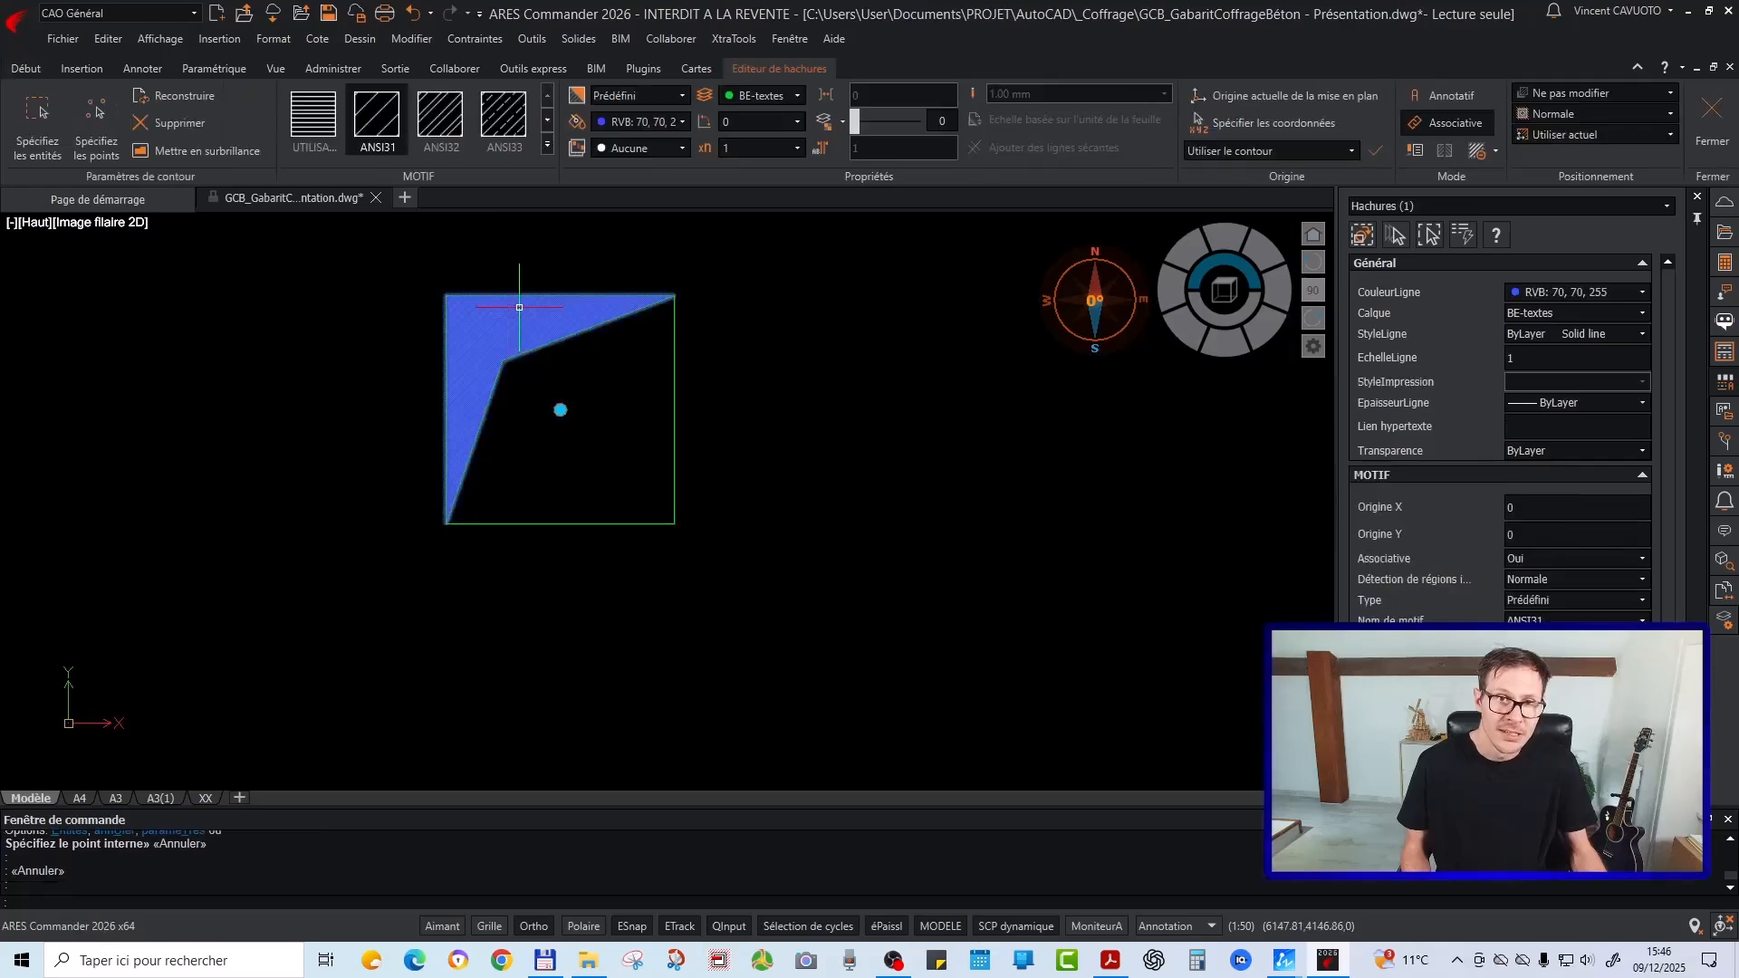
{"action": "left_click", "coordinate": [546, 146]}
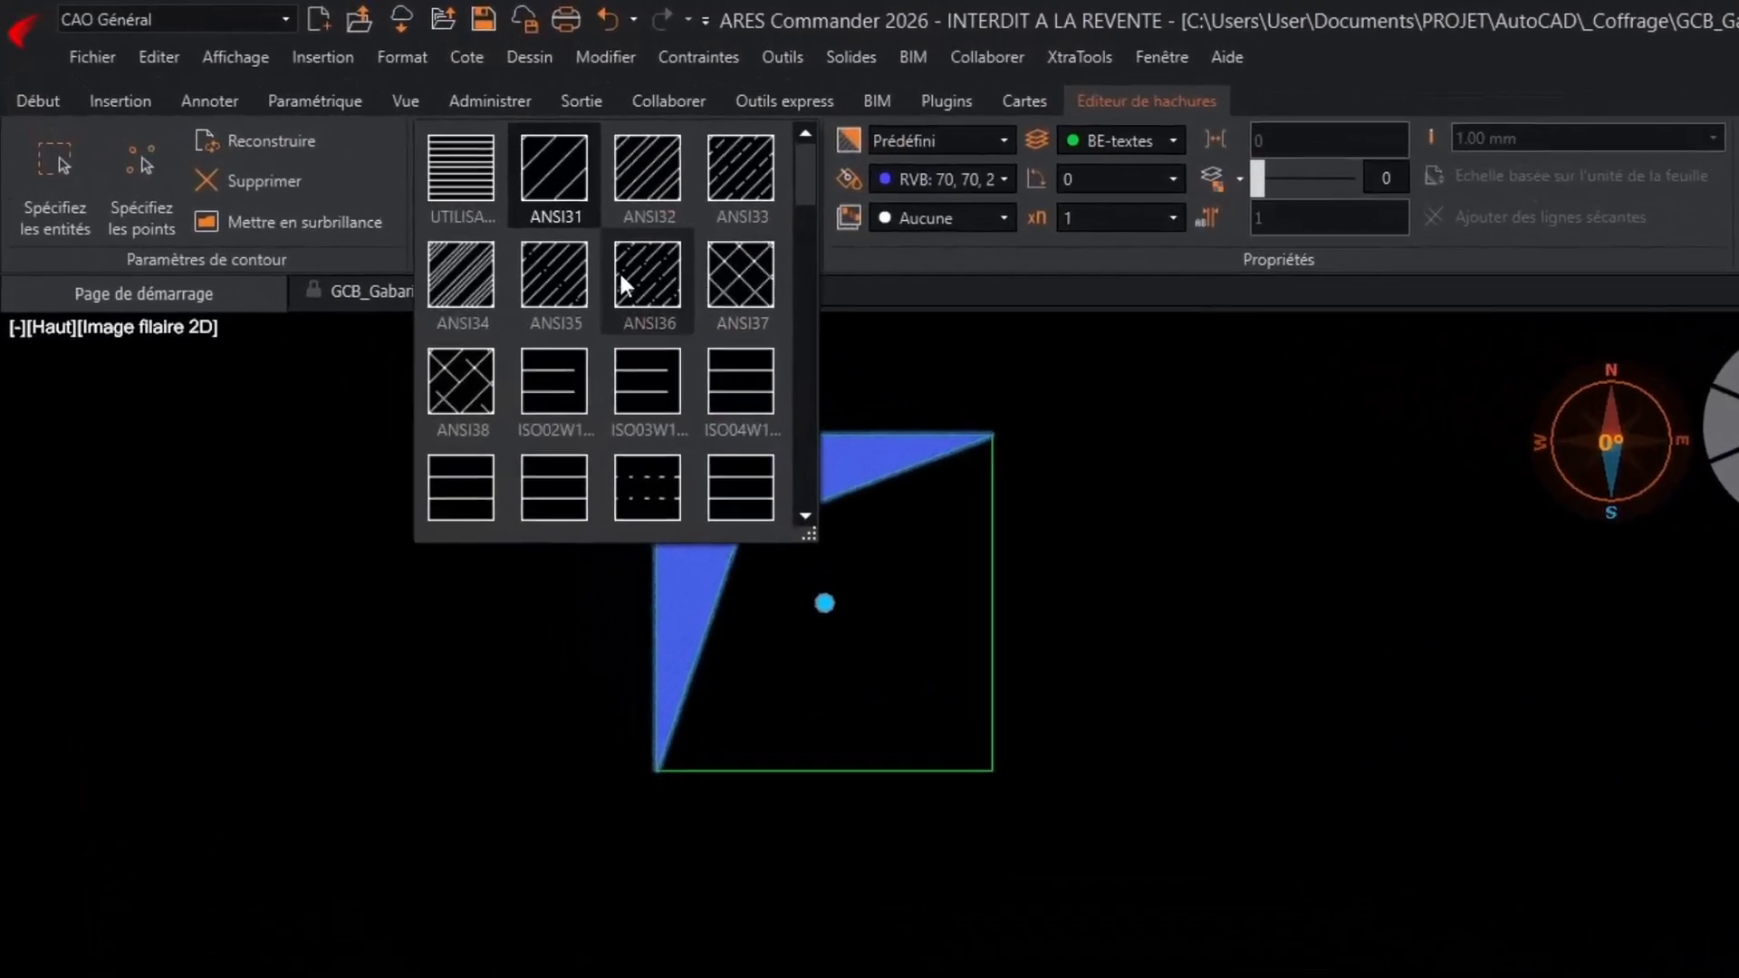
{"action": "scroll", "coordinate": [422, 187], "scroll_direction": "down", "scroll_amount": 3}
{"action": "scroll", "coordinate": [631, 283], "scroll_direction": "down", "scroll_amount": 5}
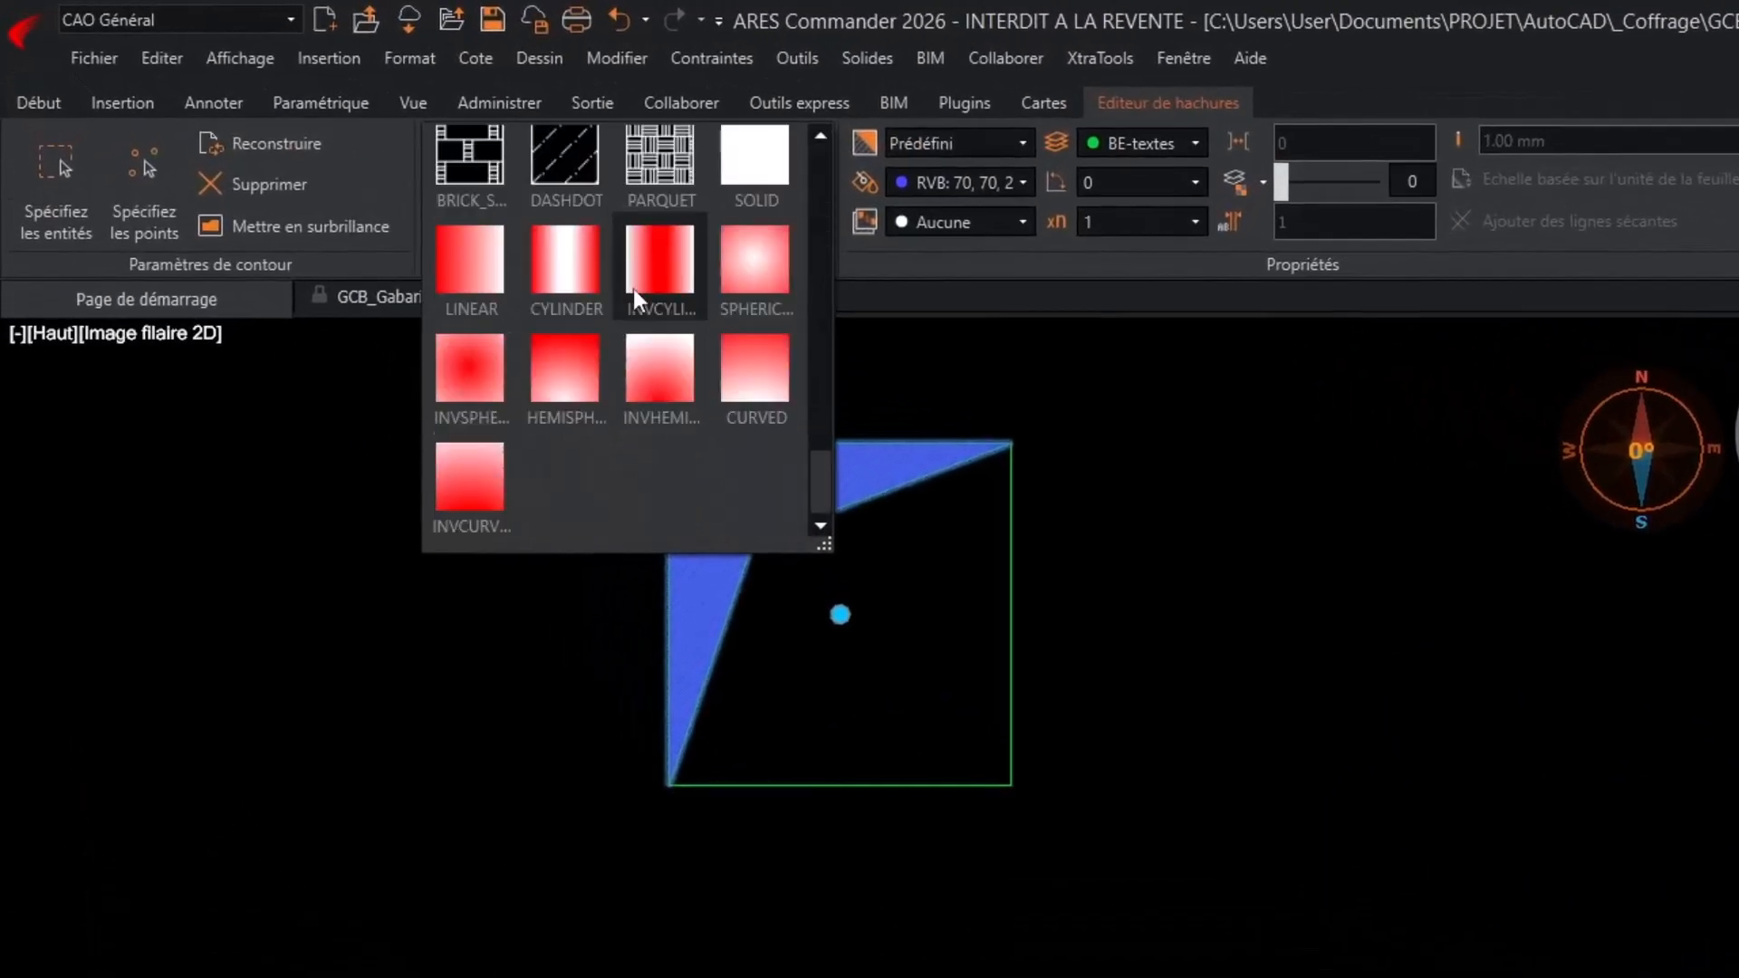
{"action": "left_click", "coordinate": [747, 149]}
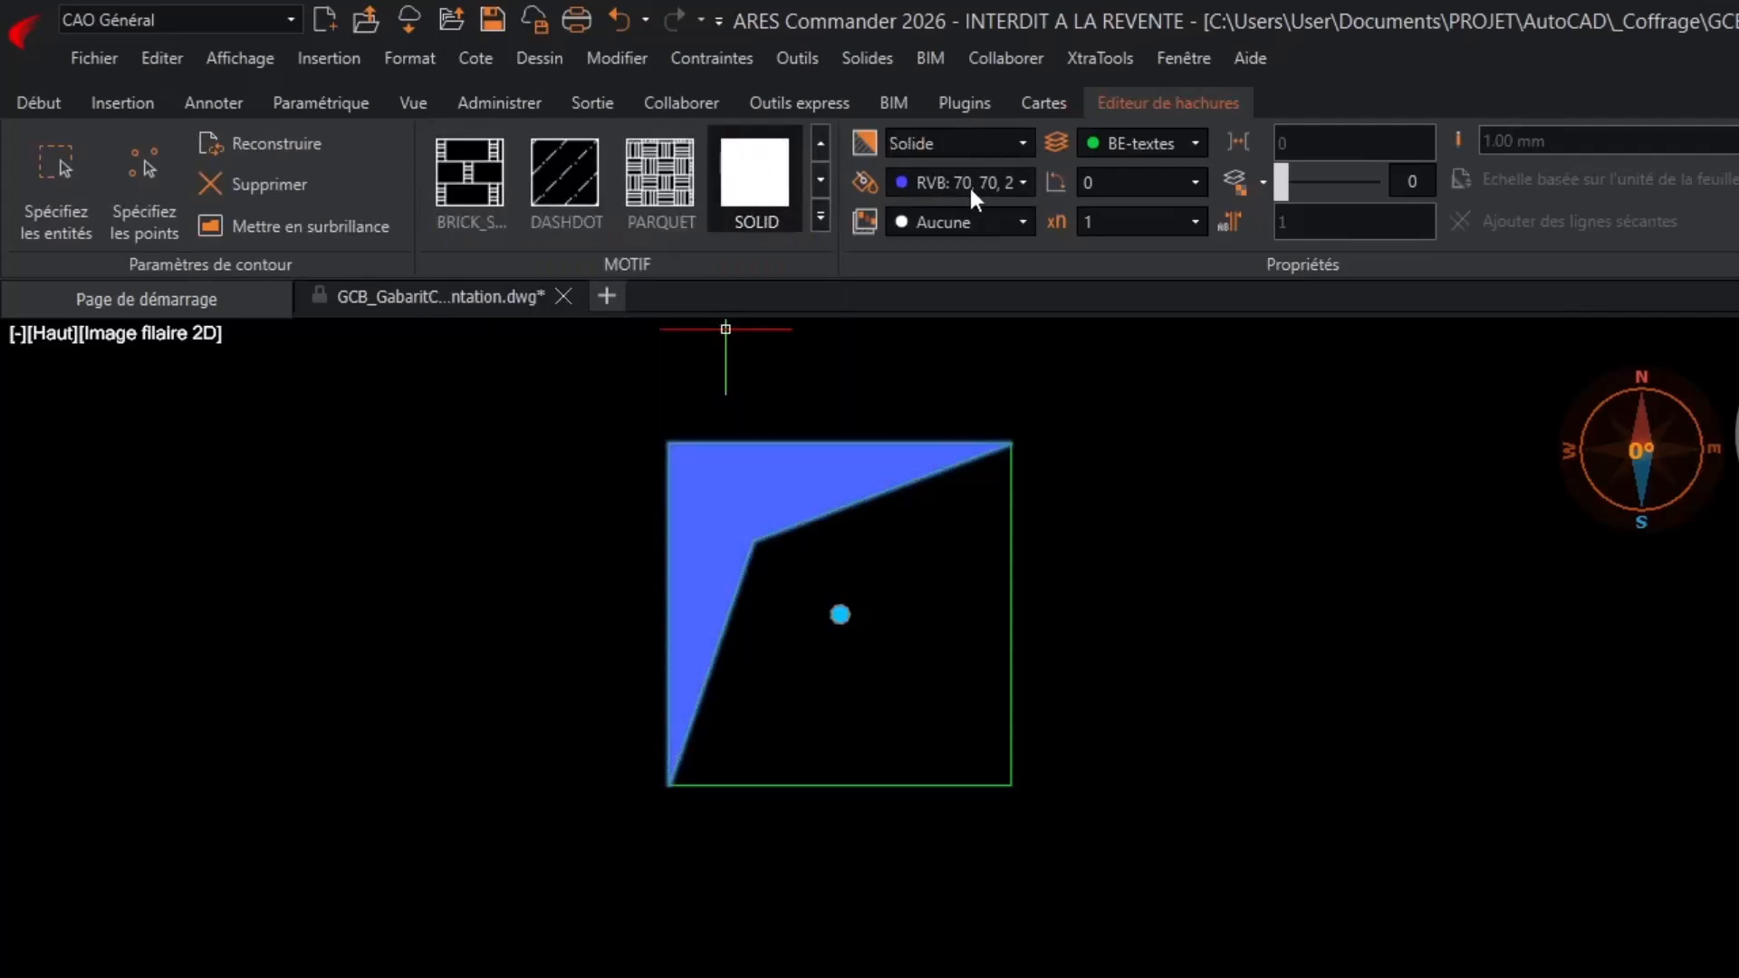
{"action": "key", "text": "Escape"}
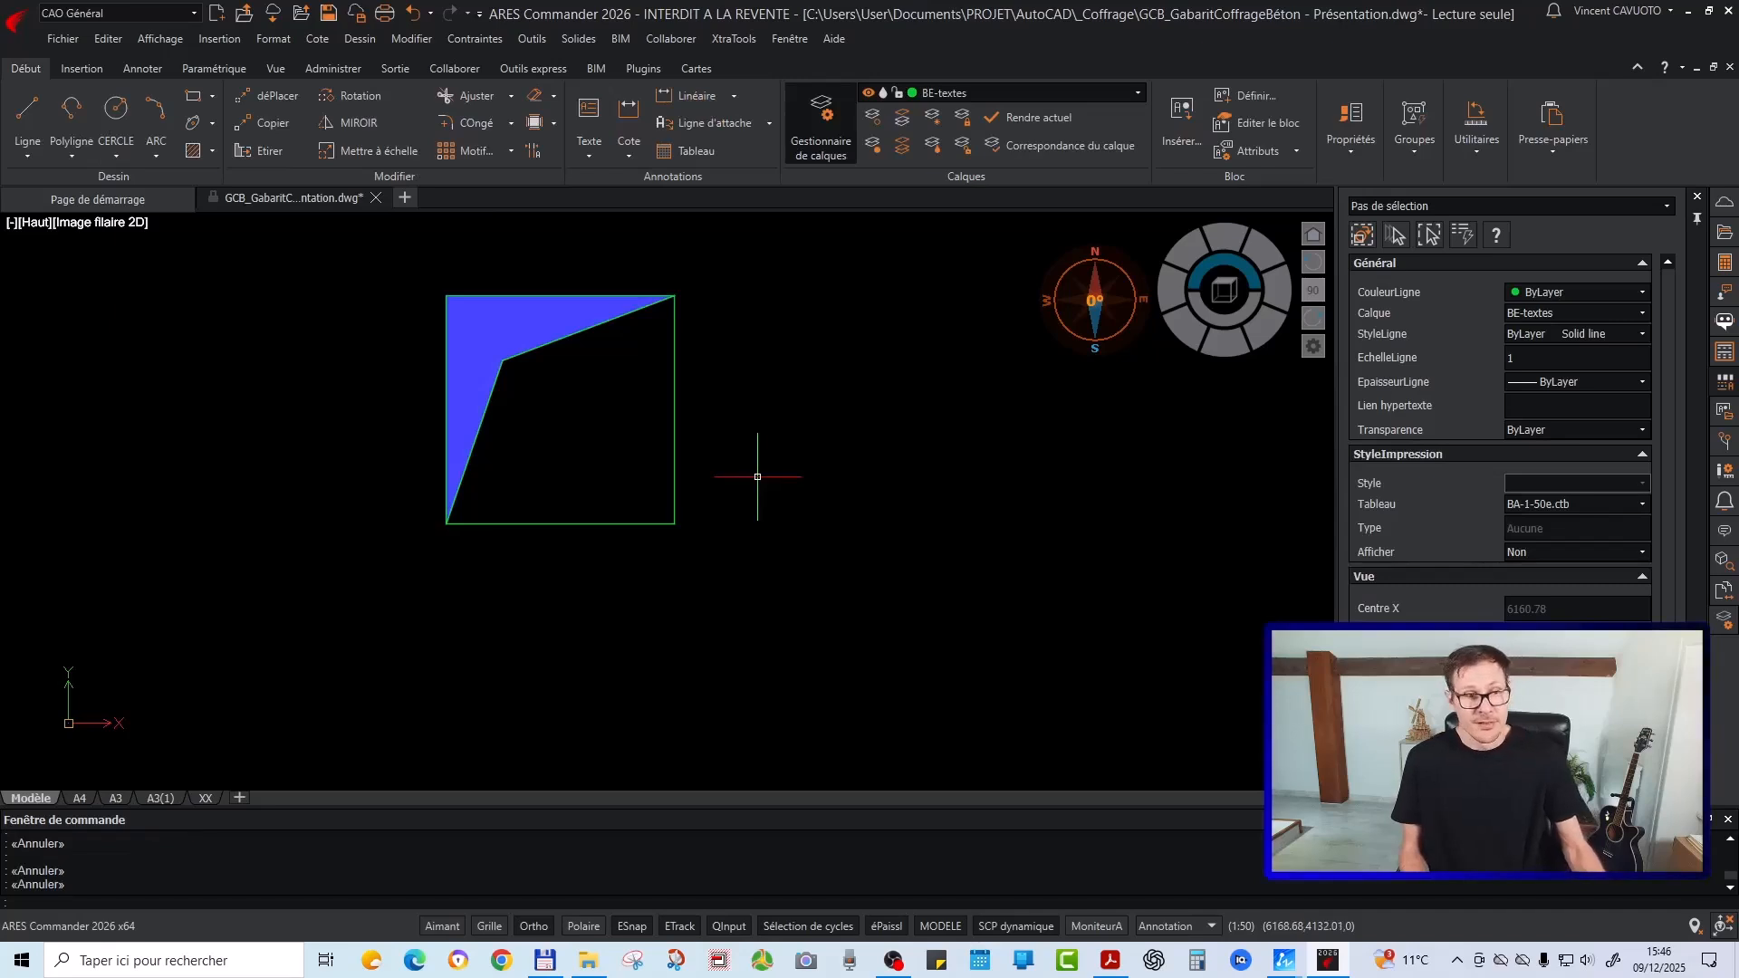
Try stretching the 20x20 reservation block in length and in width with its grips, cancelling both stretches
{"action": "scroll", "coordinate": [562, 576], "scroll_direction": "down", "scroll_amount": 5}
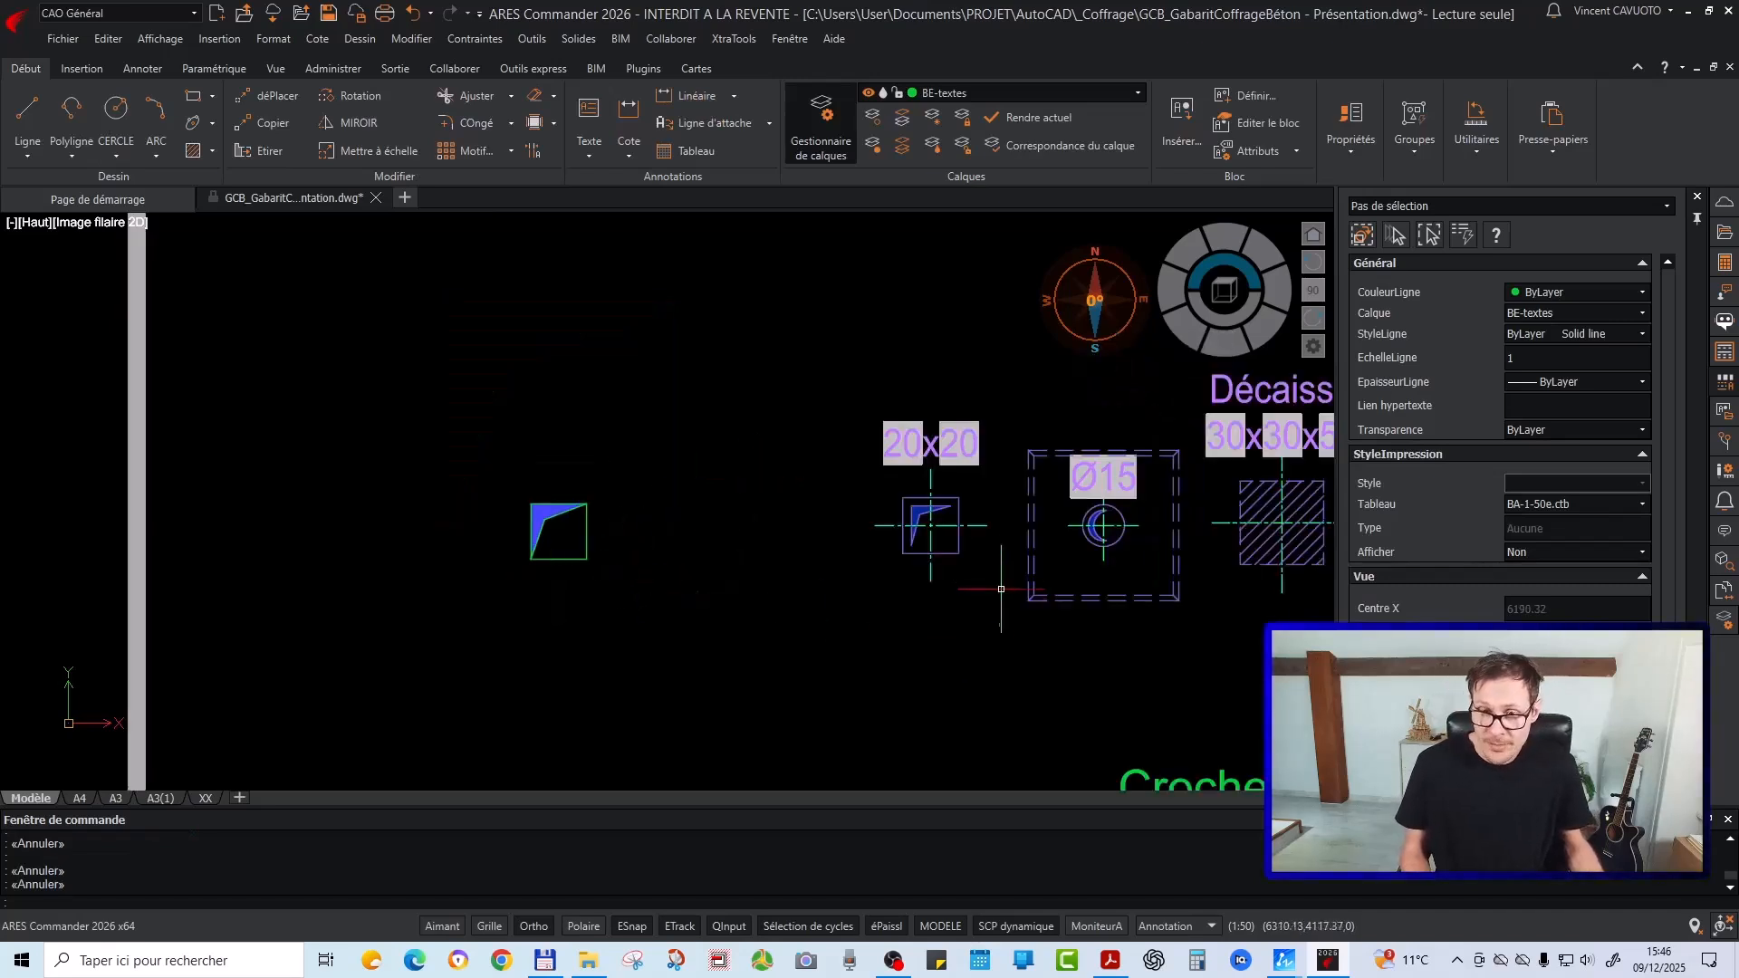
{"action": "scroll", "coordinate": [952, 523], "scroll_direction": "up", "scroll_amount": 2}
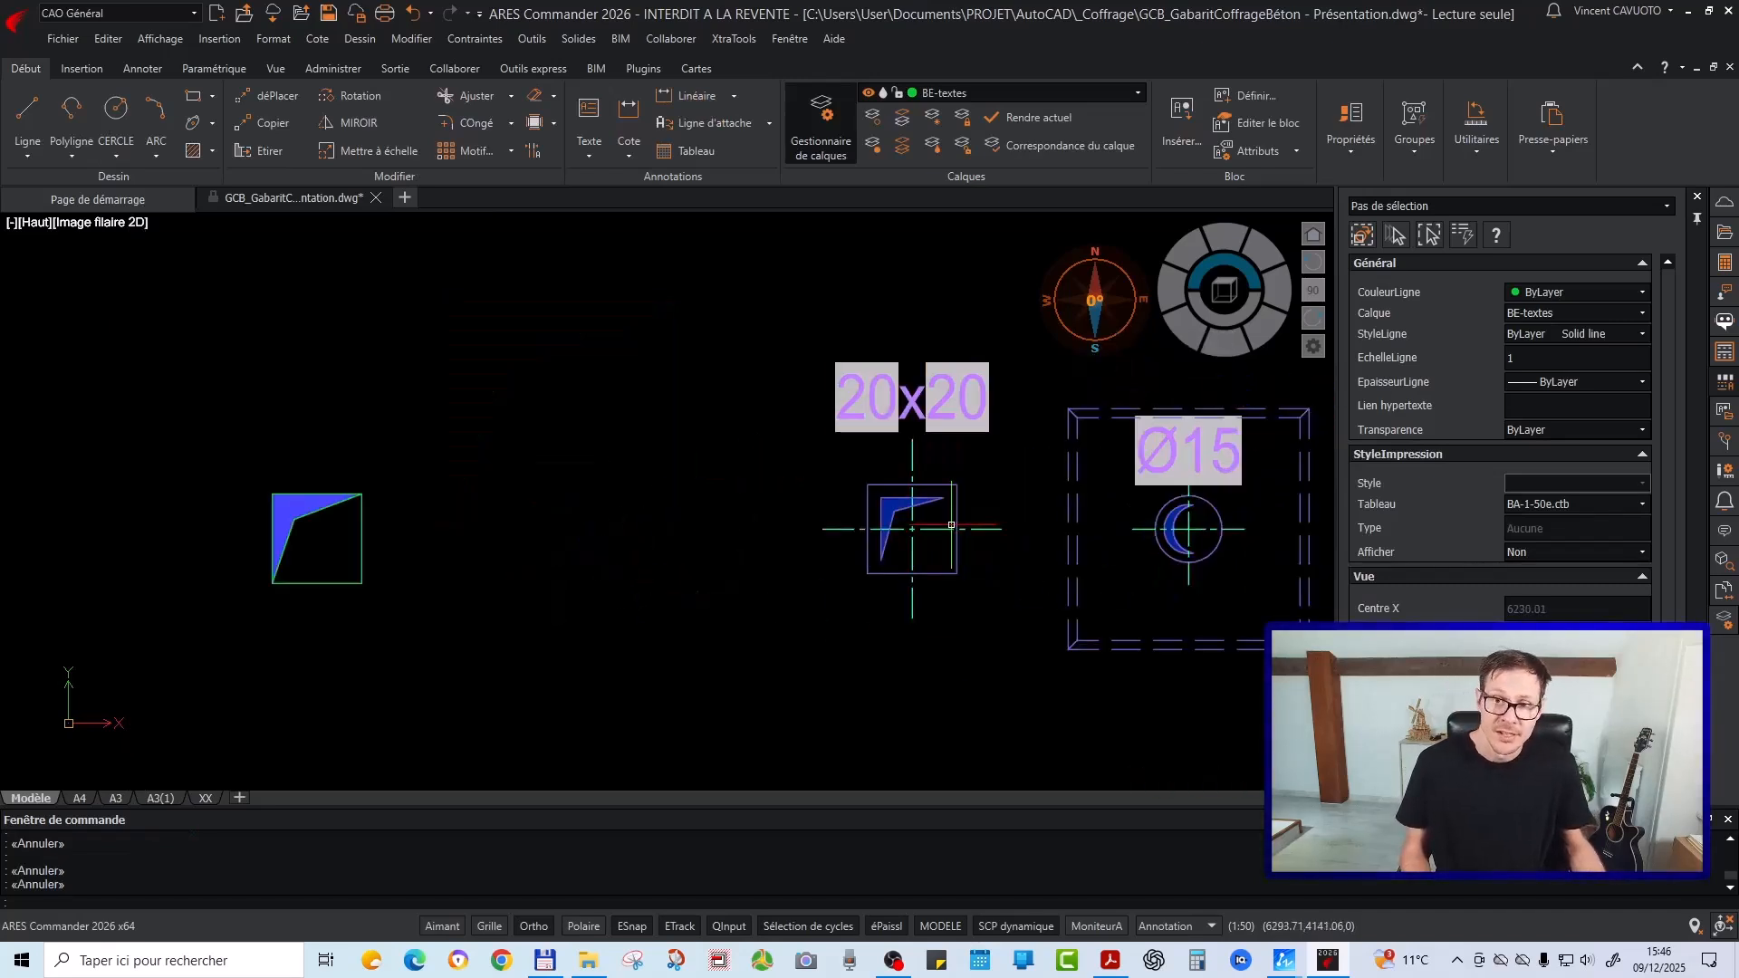
{"action": "middle_click_drag", "start_coordinate": [484, 566], "coordinate": [730, 556]}
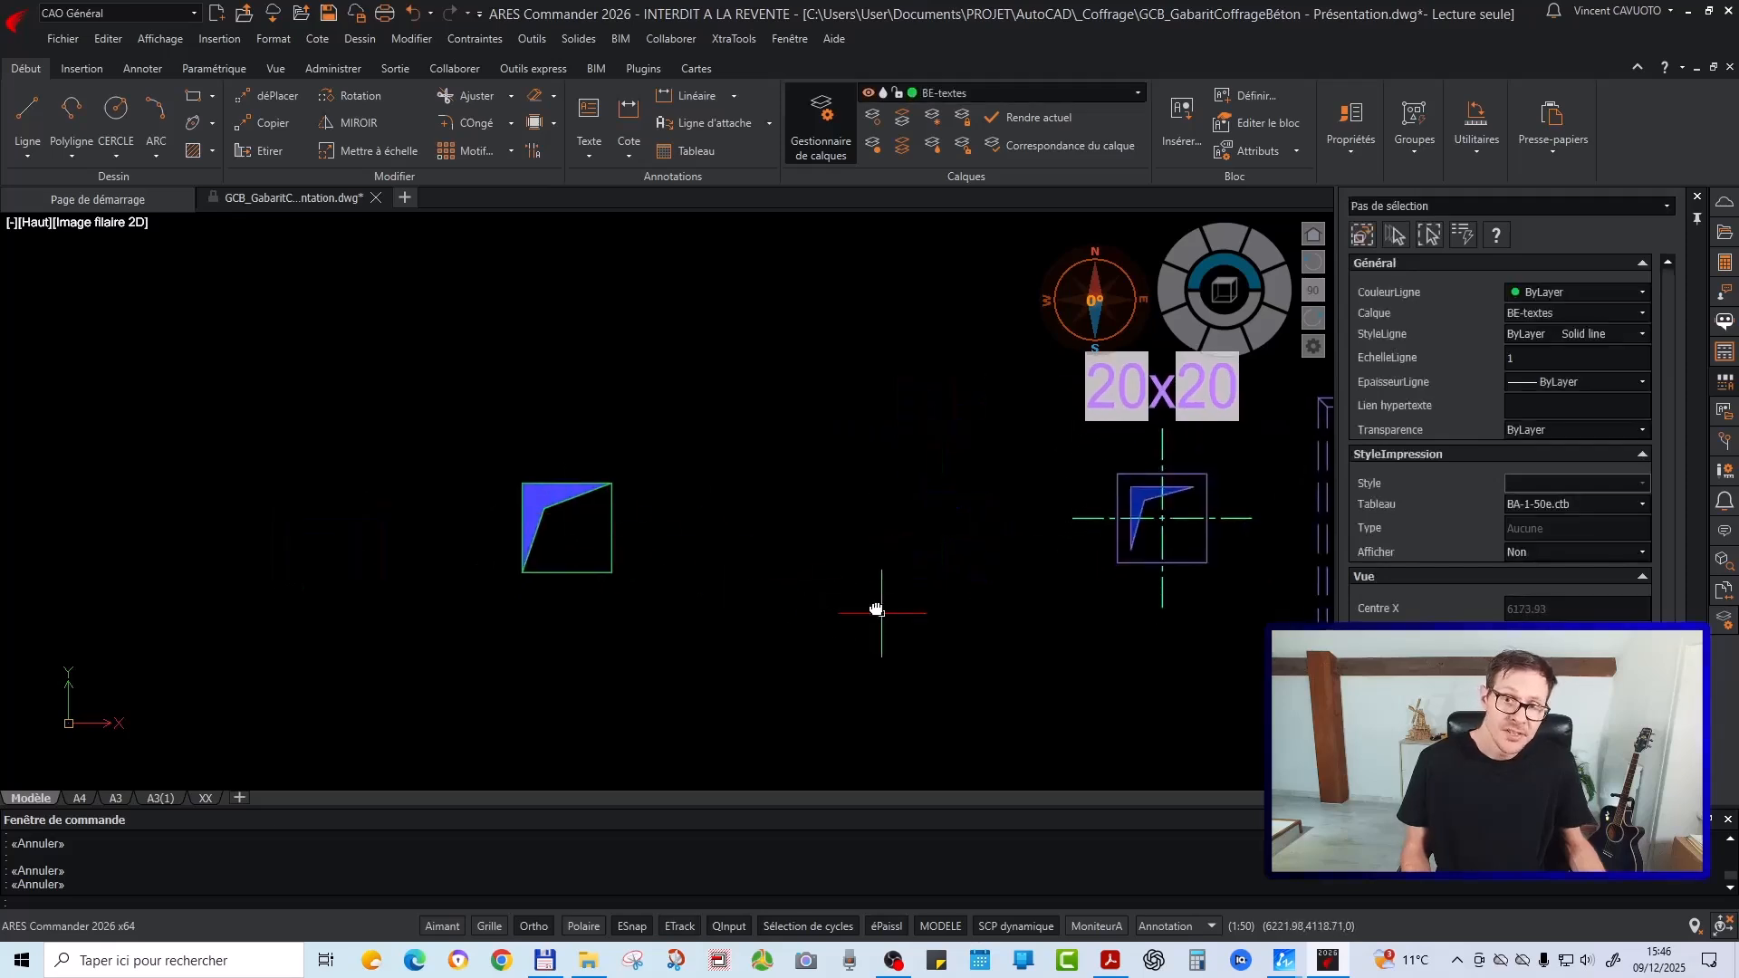
{"action": "middle_click_drag", "start_coordinate": [879, 611], "coordinate": [508, 568]}
{"action": "left_click", "coordinate": [835, 431]}
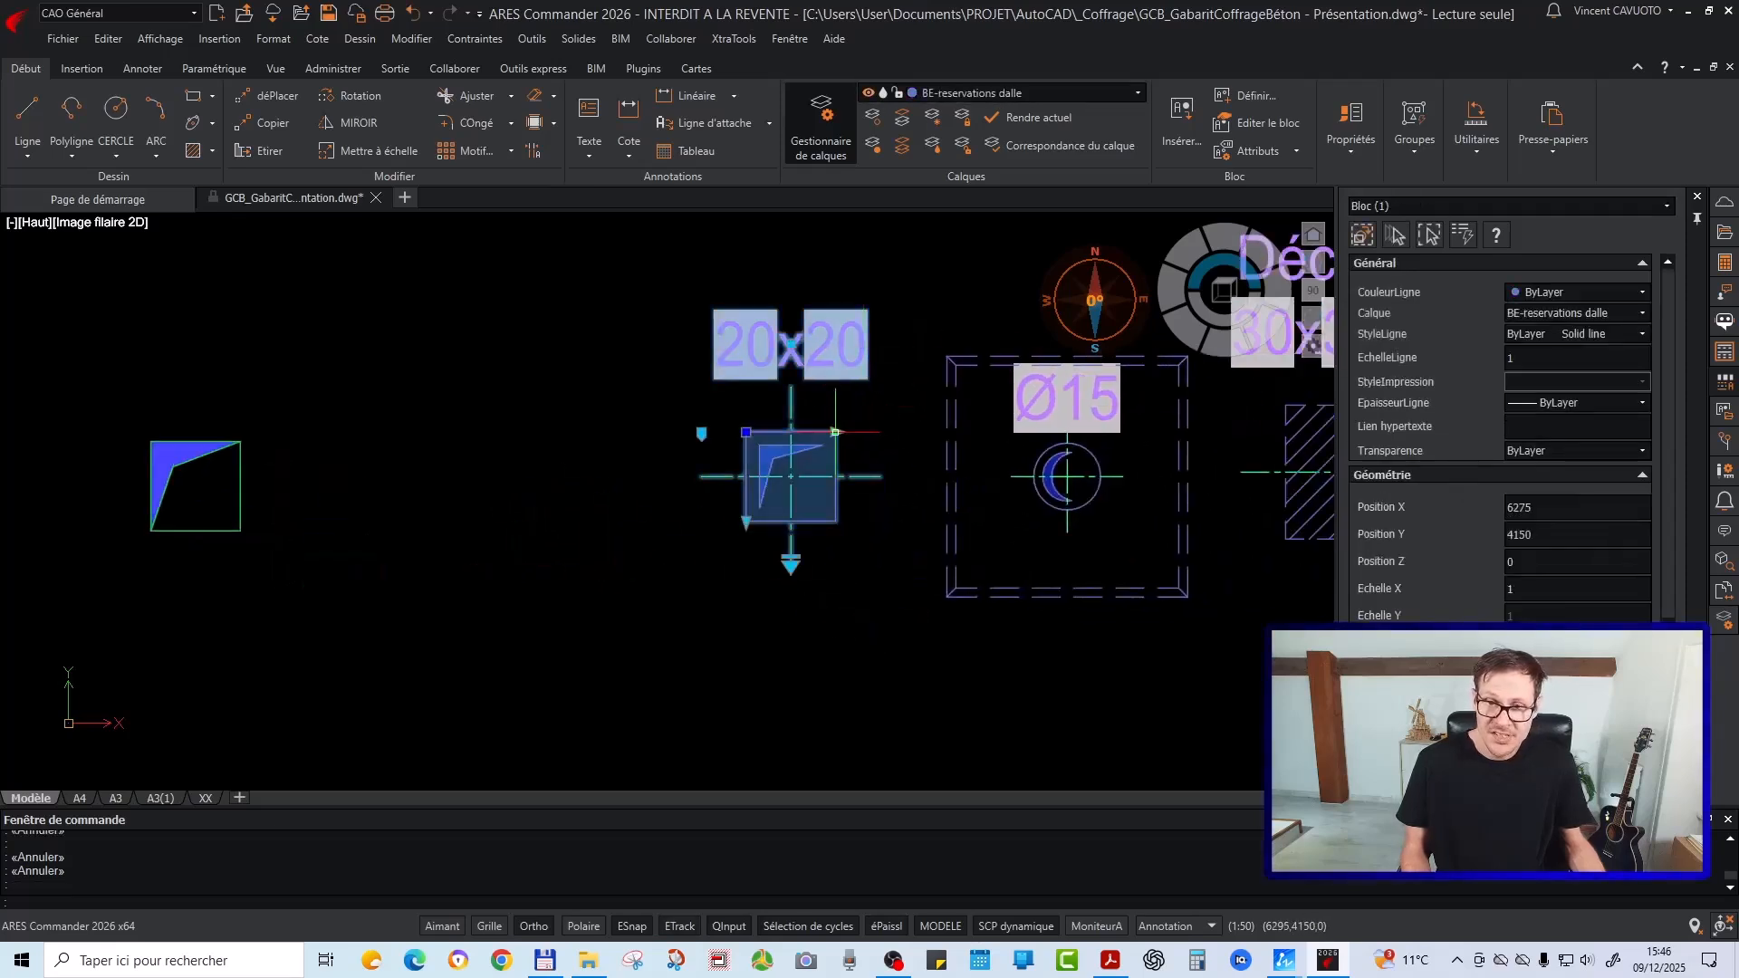
{"action": "left_click", "coordinate": [835, 431]}
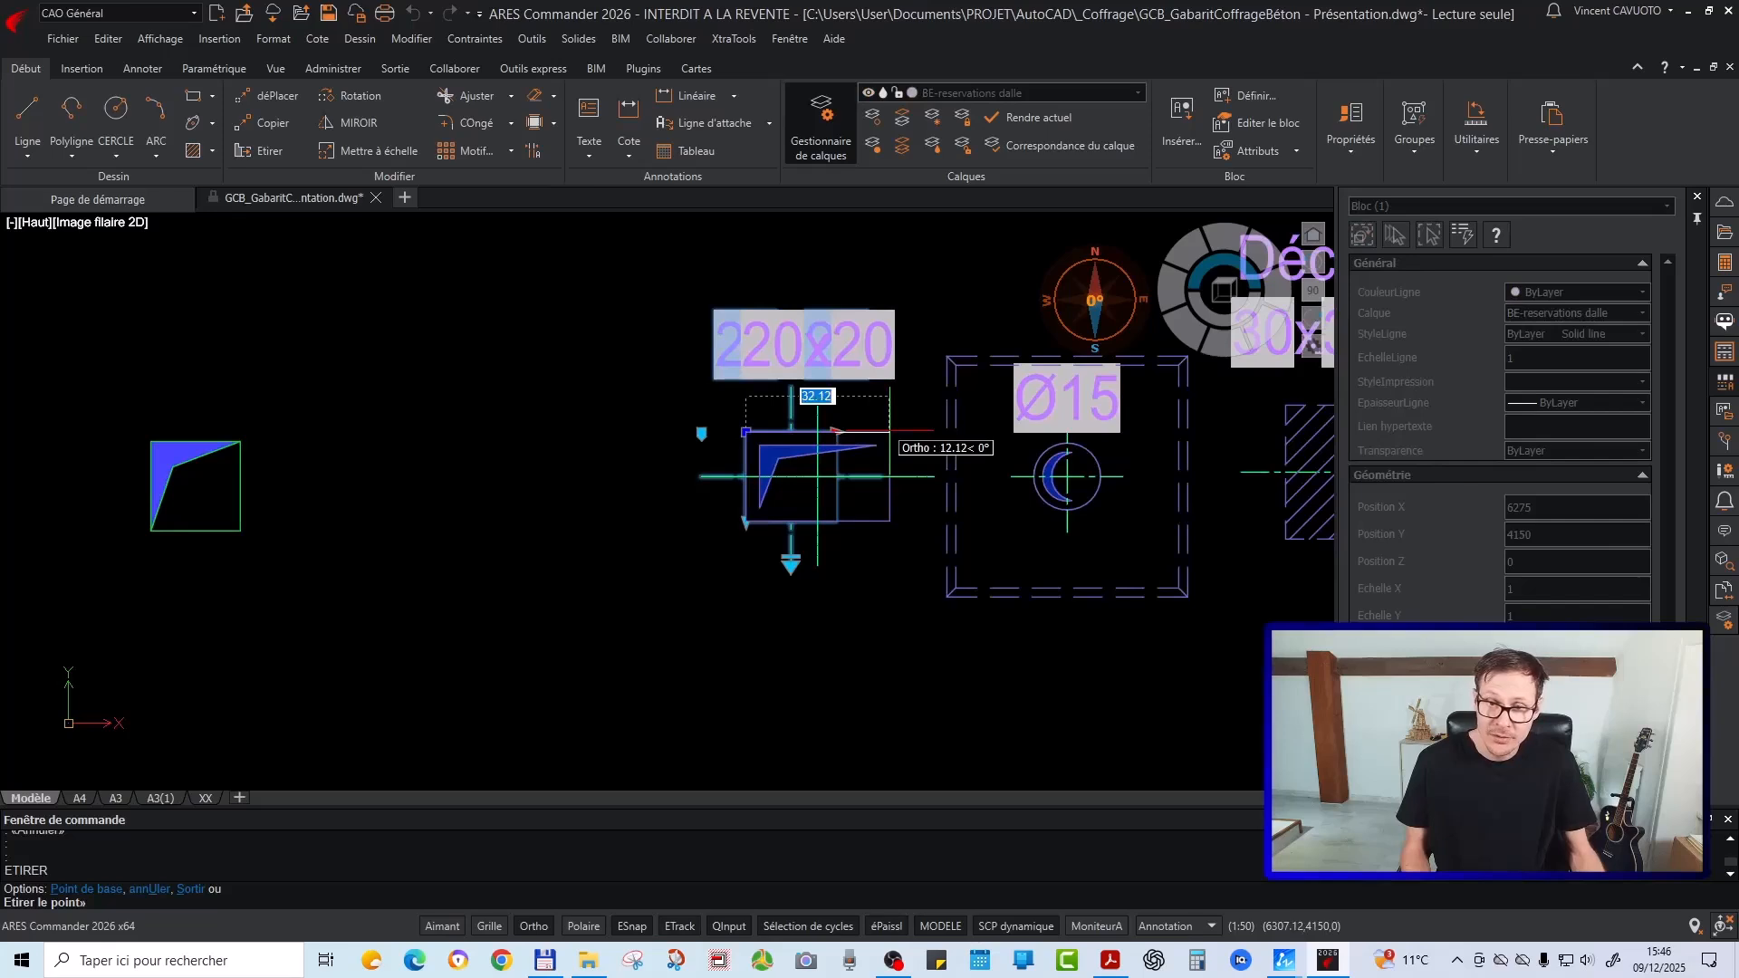
{"action": "key", "text": "Escape"}
{"action": "left_click", "coordinate": [746, 521]}
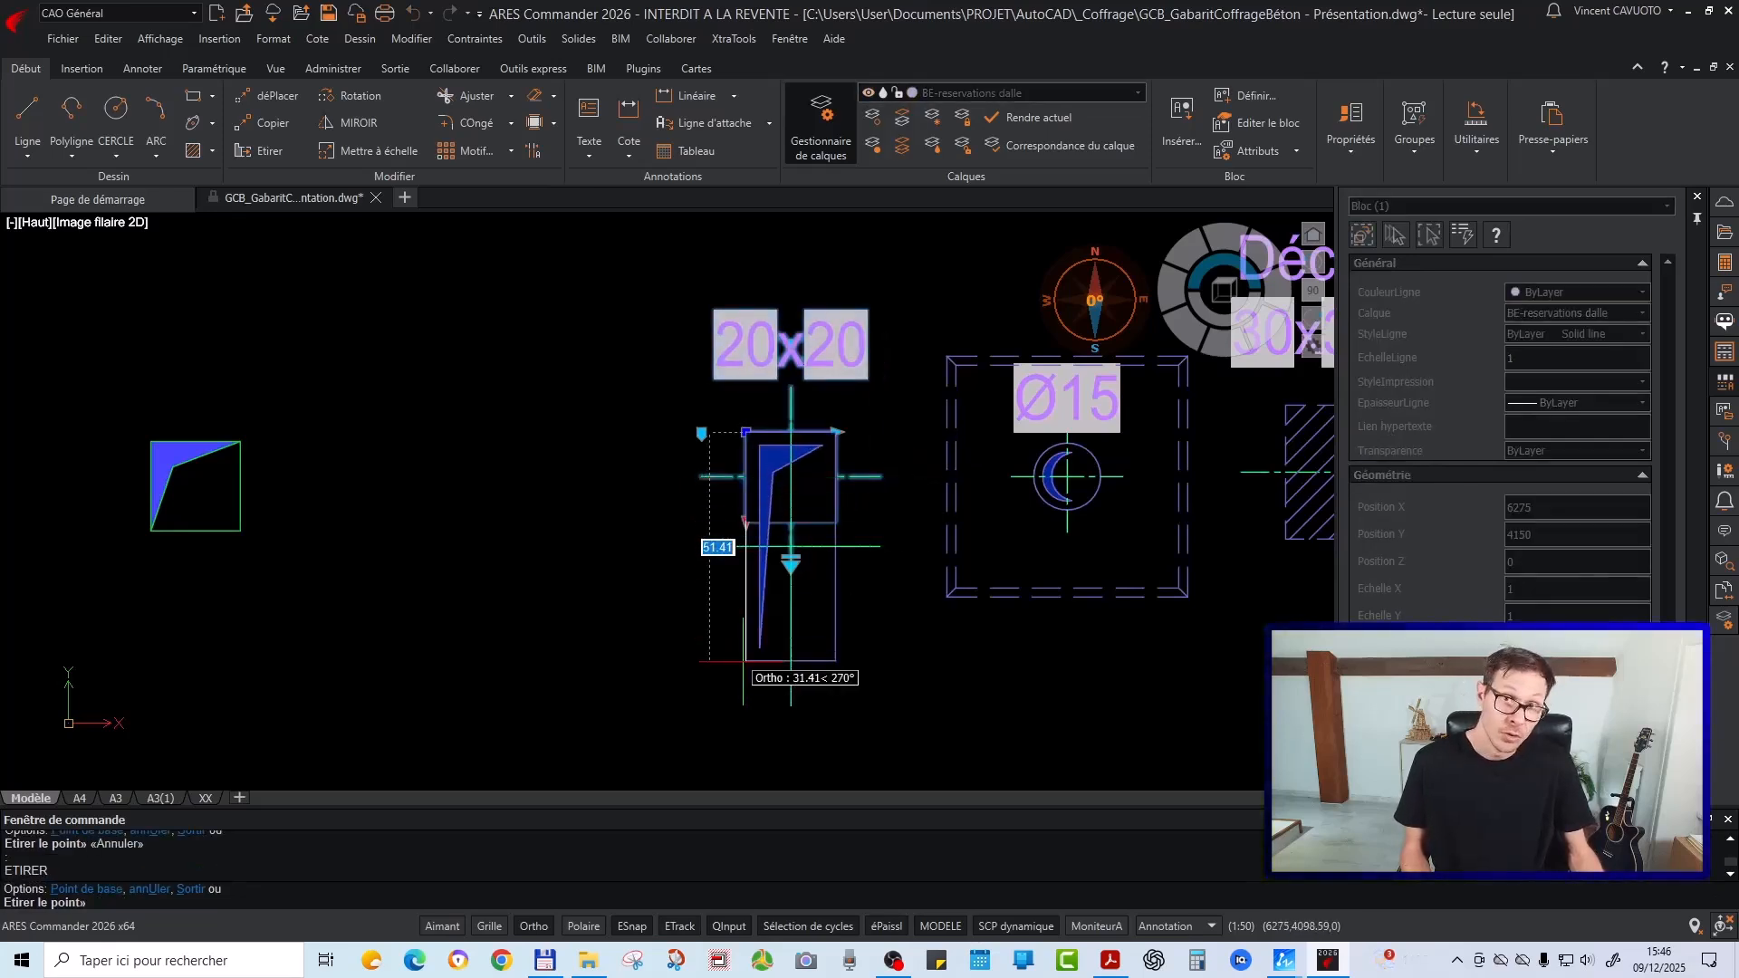
{"action": "key", "text": "Escape"}
Try lengthening the manually drawn square with the Stretch command, enclosing its right side, and undo the stretch
{"action": "middle_click_drag", "start_coordinate": [791, 547], "coordinate": [1023, 548]}
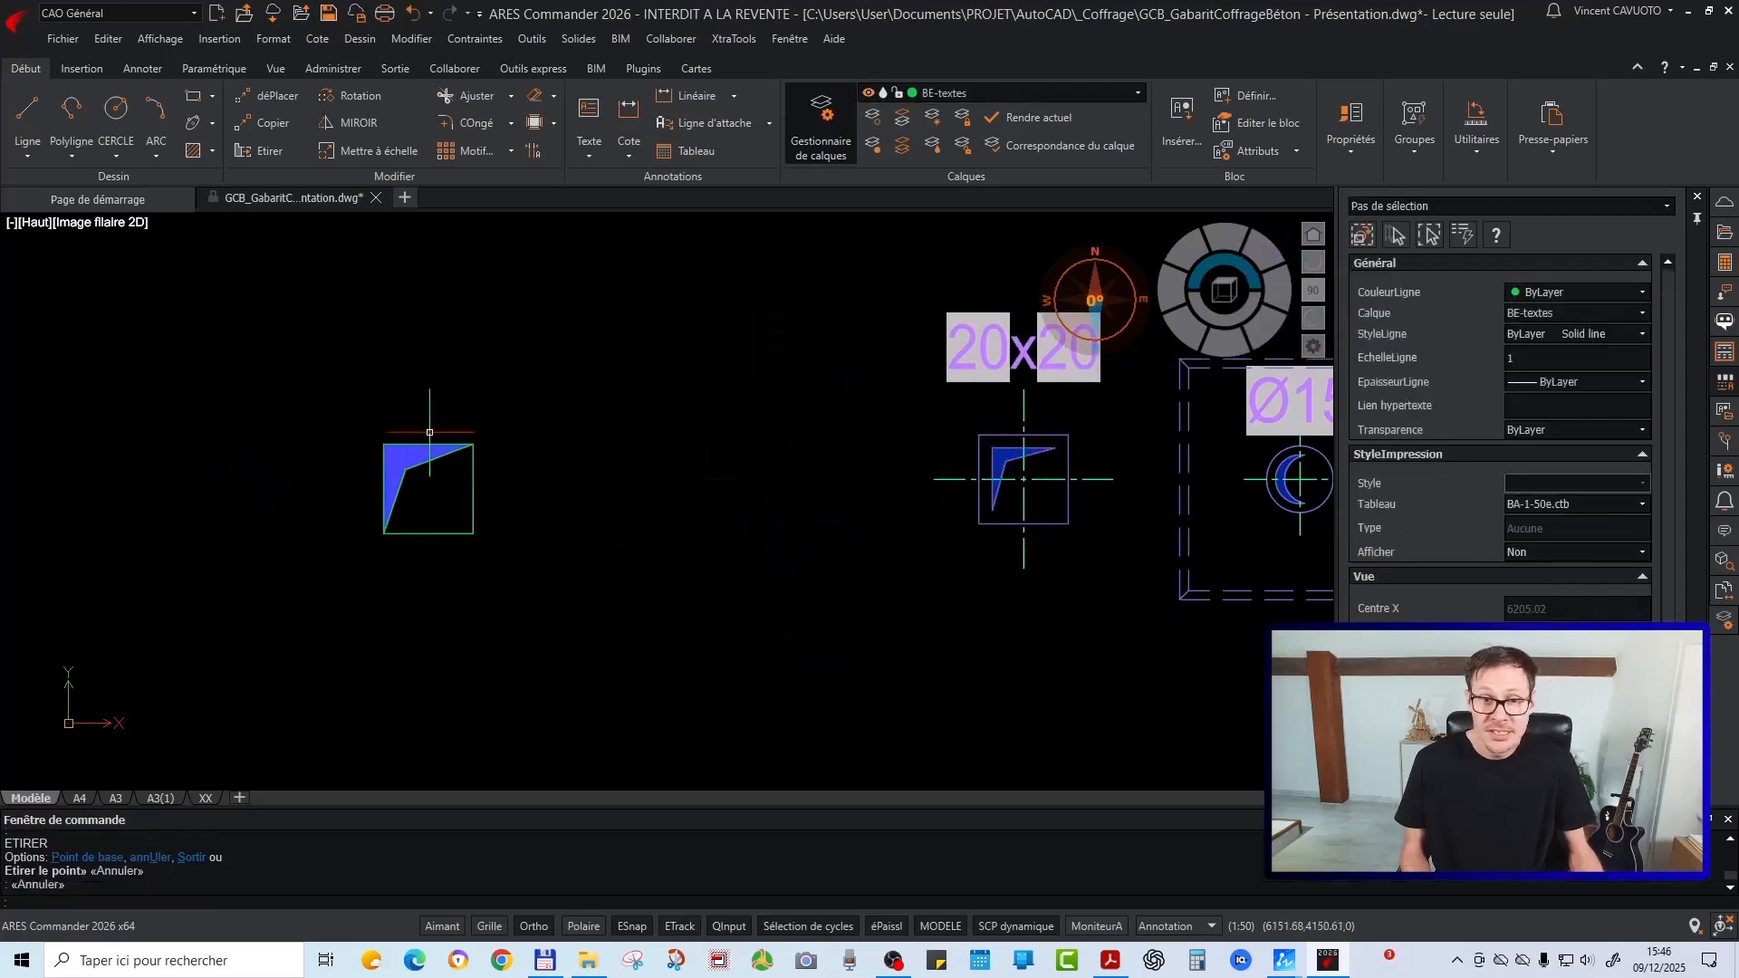
{"action": "left_click", "coordinate": [505, 407]}
{"action": "left_click", "coordinate": [345, 655]}
{"action": "key", "text": "Escape"}
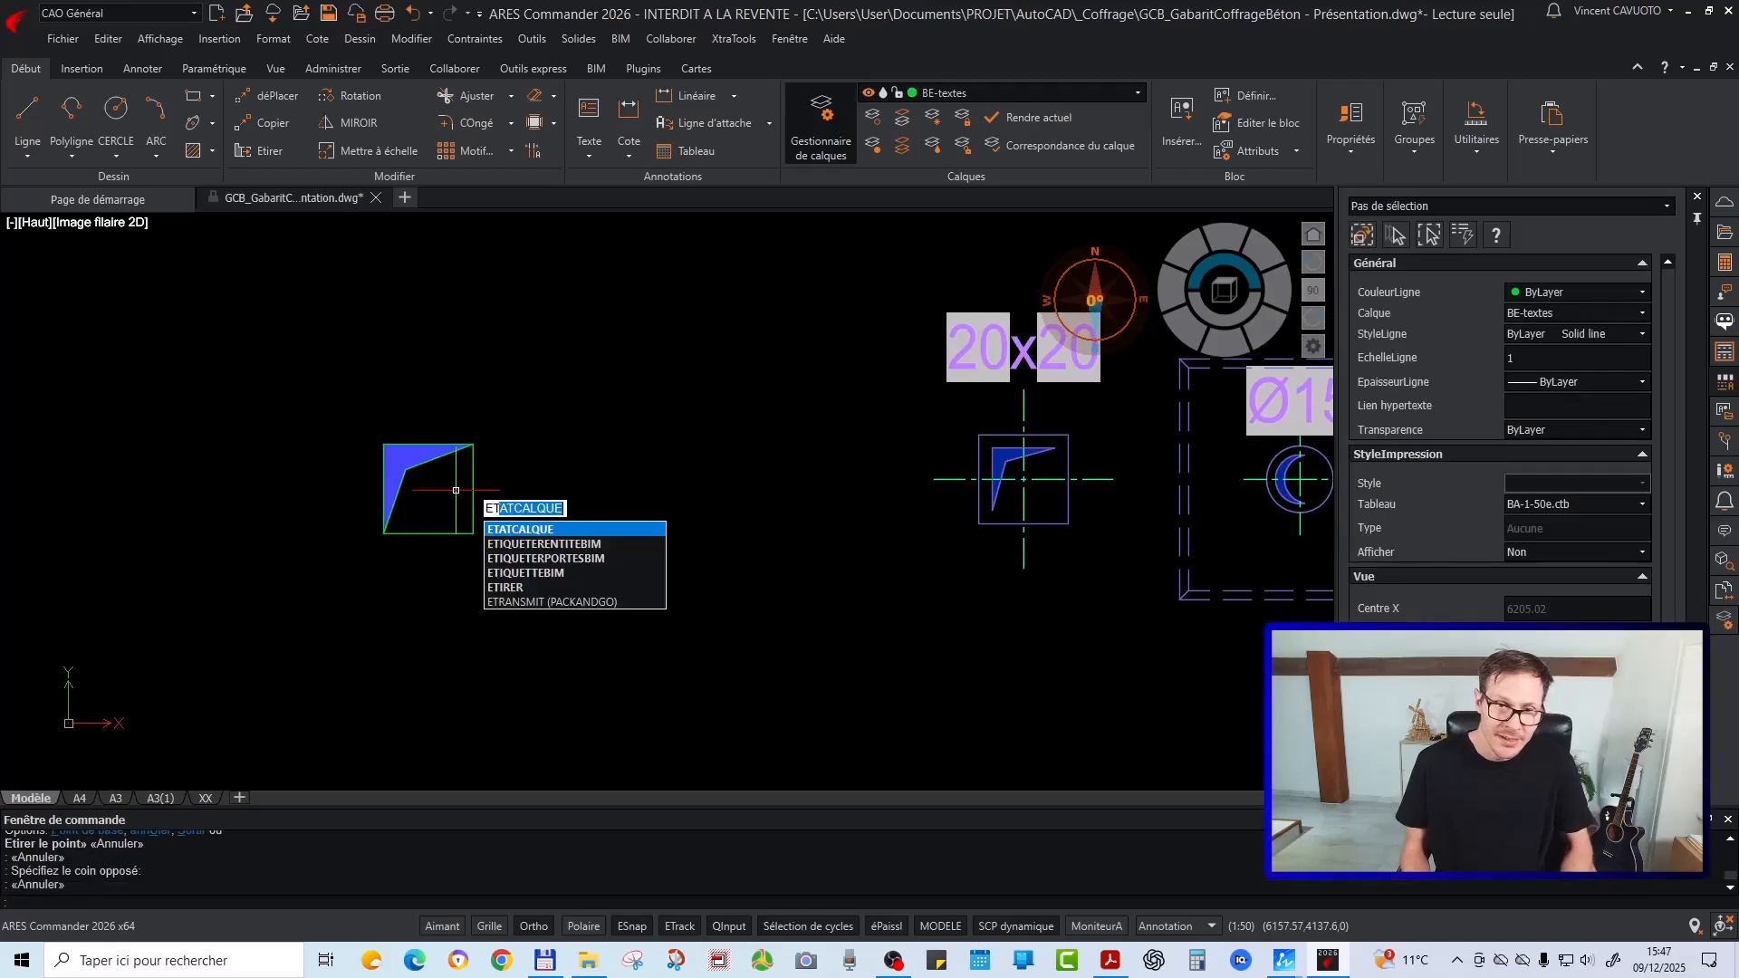
{"action": "key", "text": "Down"}
{"action": "key", "text": "Down"}
{"action": "key", "text": "Down"}
{"action": "key", "text": "Down"}
{"action": "key", "text": "Return"}
{"action": "left_click", "coordinate": [544, 412]}
{"action": "left_click", "coordinate": [456, 664]}
{"action": "key", "text": "Return"}
{"action": "left_click", "coordinate": [504, 661]}
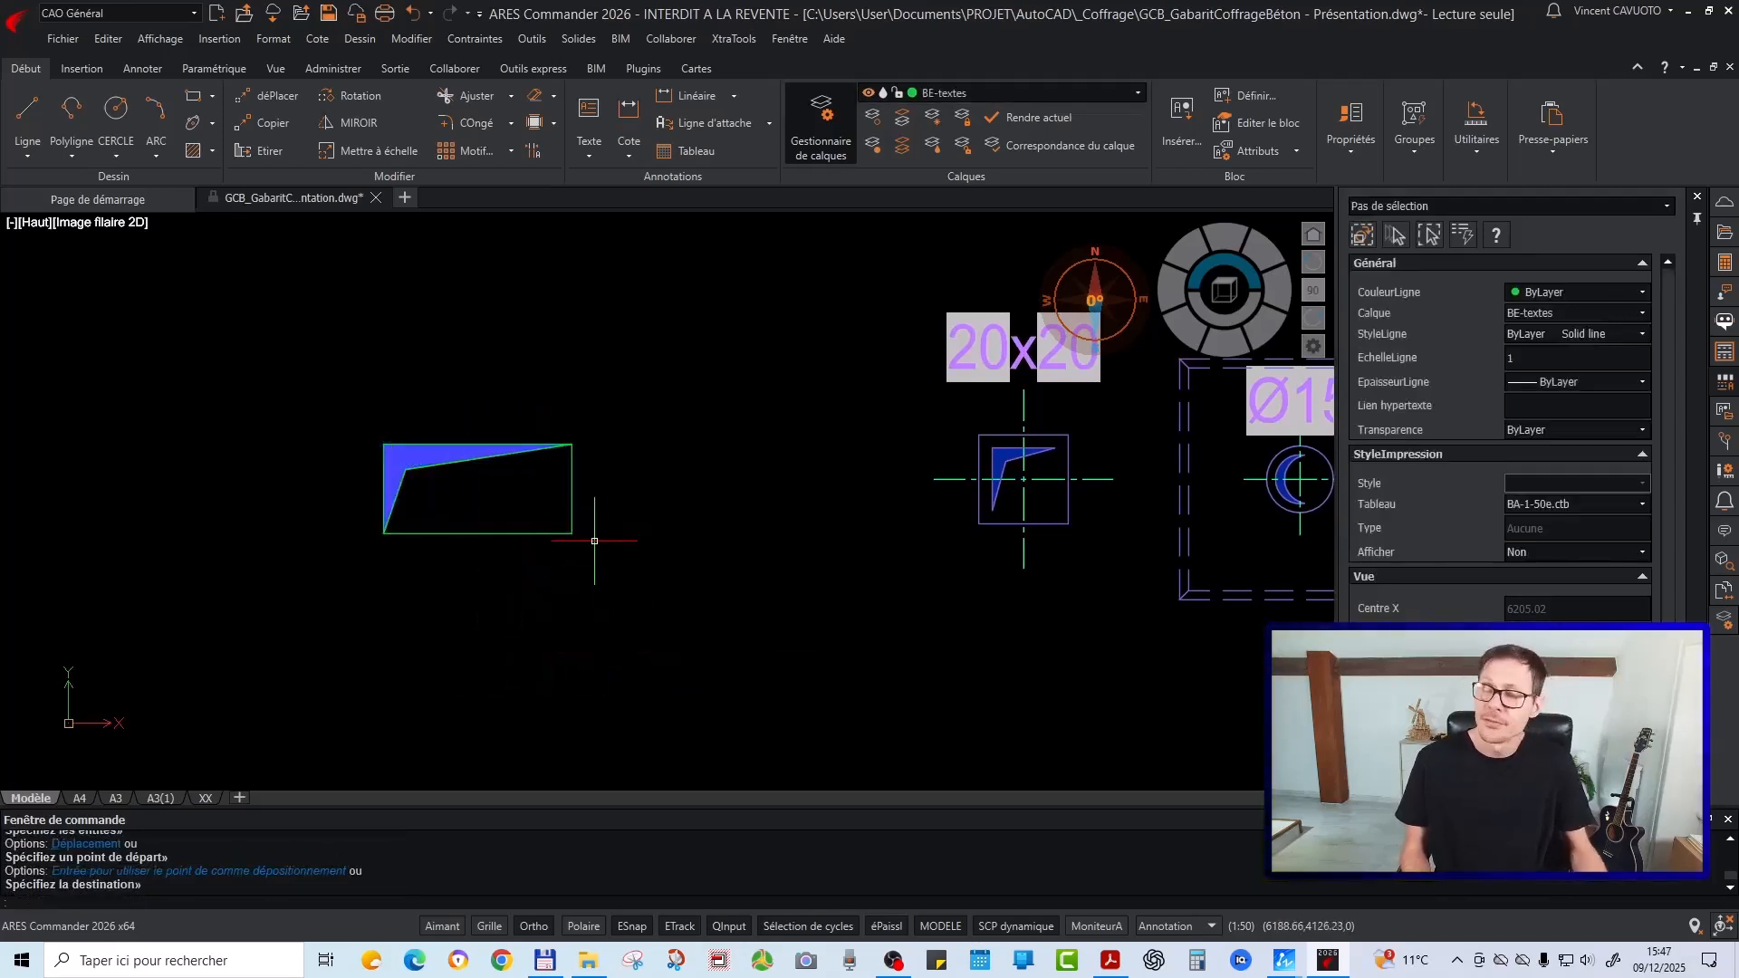
{"action": "key", "text": "ctrl+z"}
Copy the 20x20 reservation block about 68 units straight below the original
{"action": "scroll", "coordinate": [582, 419], "scroll_direction": "down", "scroll_amount": 2}
{"action": "left_click", "coordinate": [871, 481]}
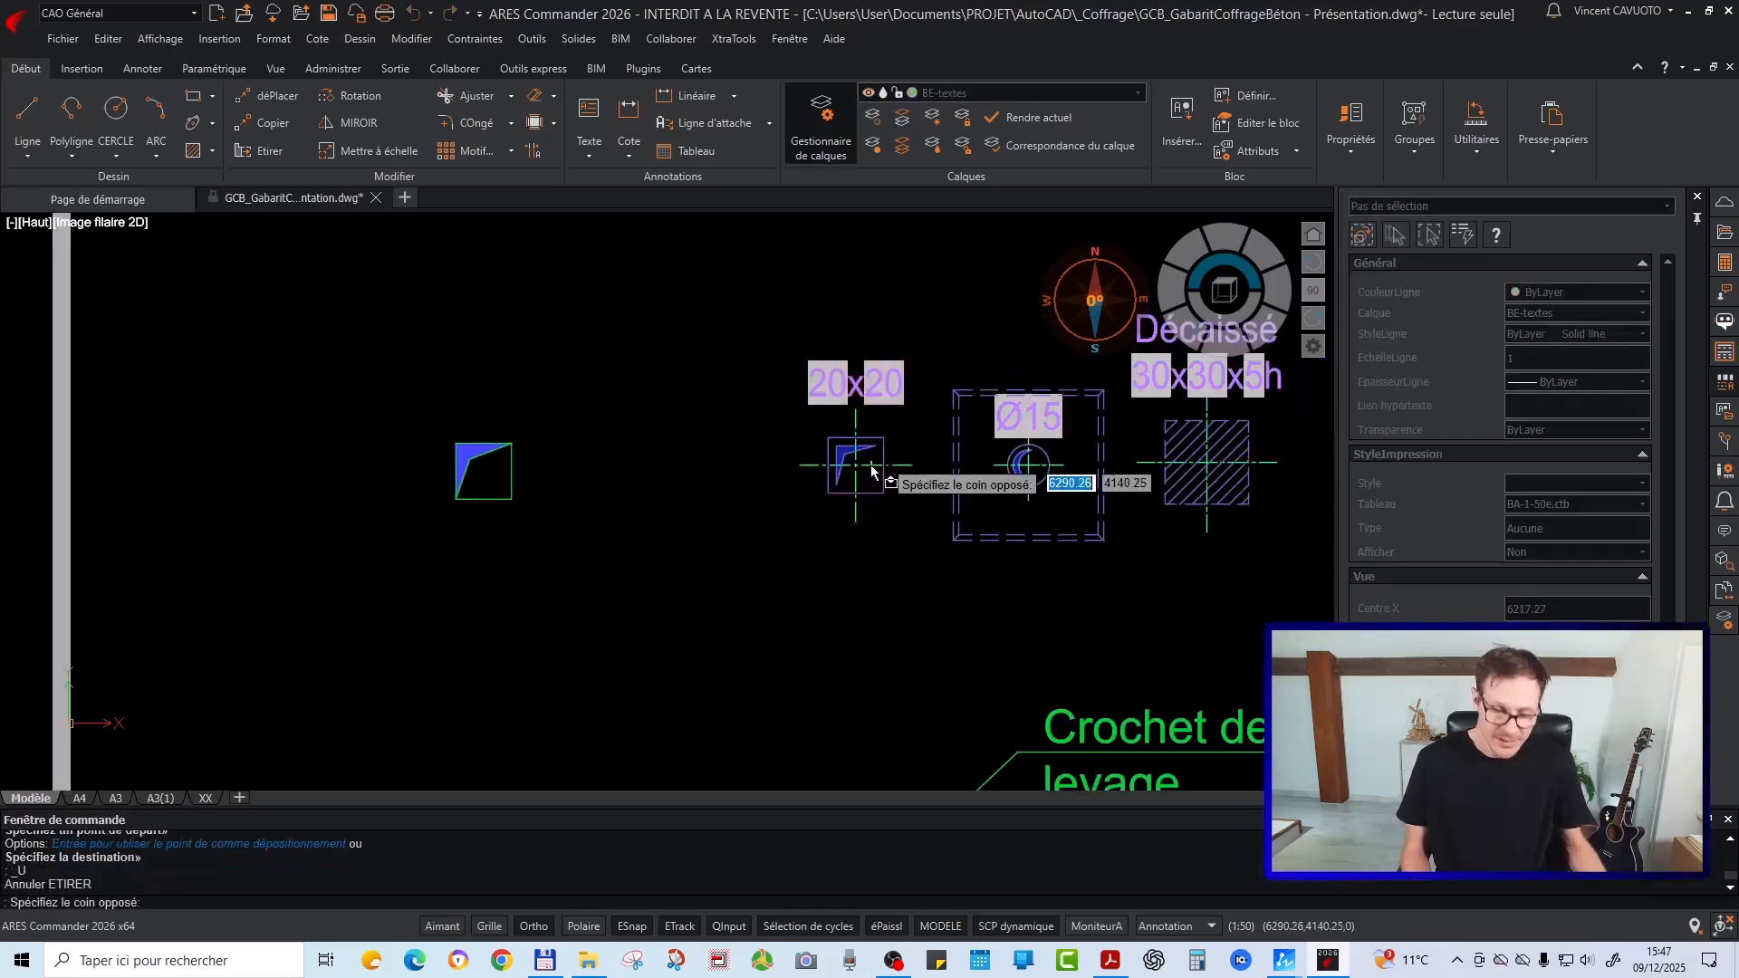
{"action": "type", "text": "p"}
{"action": "key", "text": "Return"}
{"action": "left_click_drag", "start_coordinate": [640, 555], "coordinate": [575, 518]}
{"action": "left_click_drag", "start_coordinate": [580, 577], "coordinate": [582, 625]}
{"action": "key", "text": "Escape"}
{"action": "left_click", "coordinate": [750, 475]}
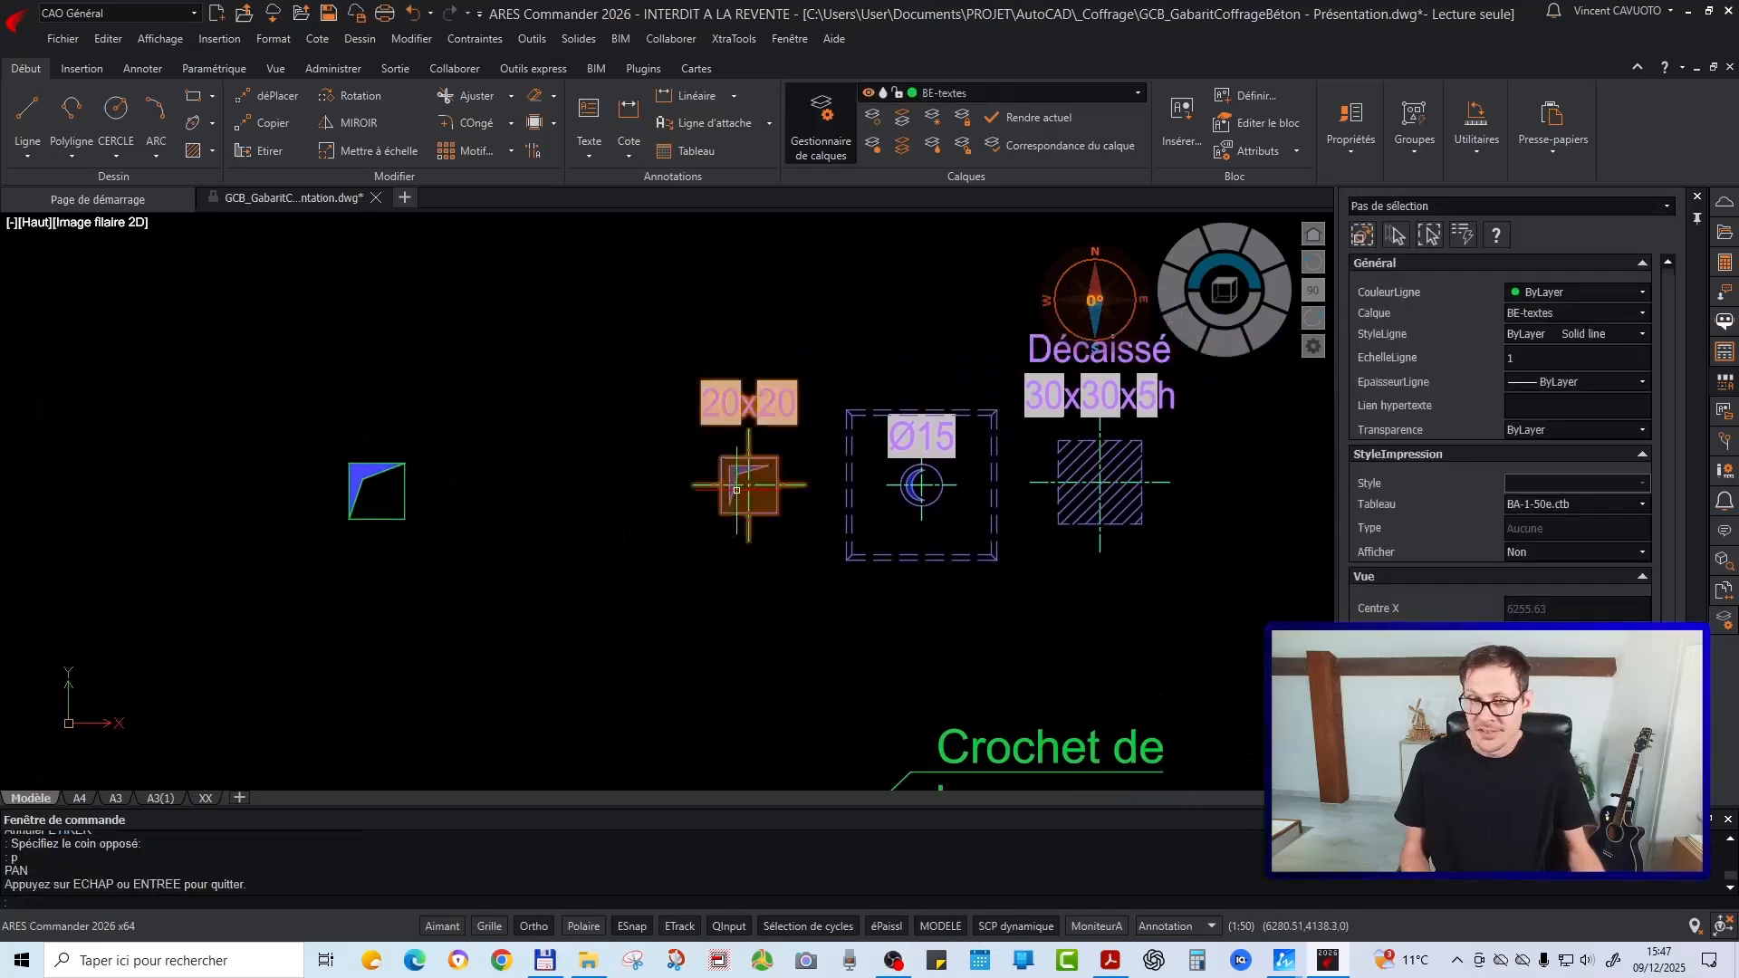
{"action": "type", "text": "Cp"}
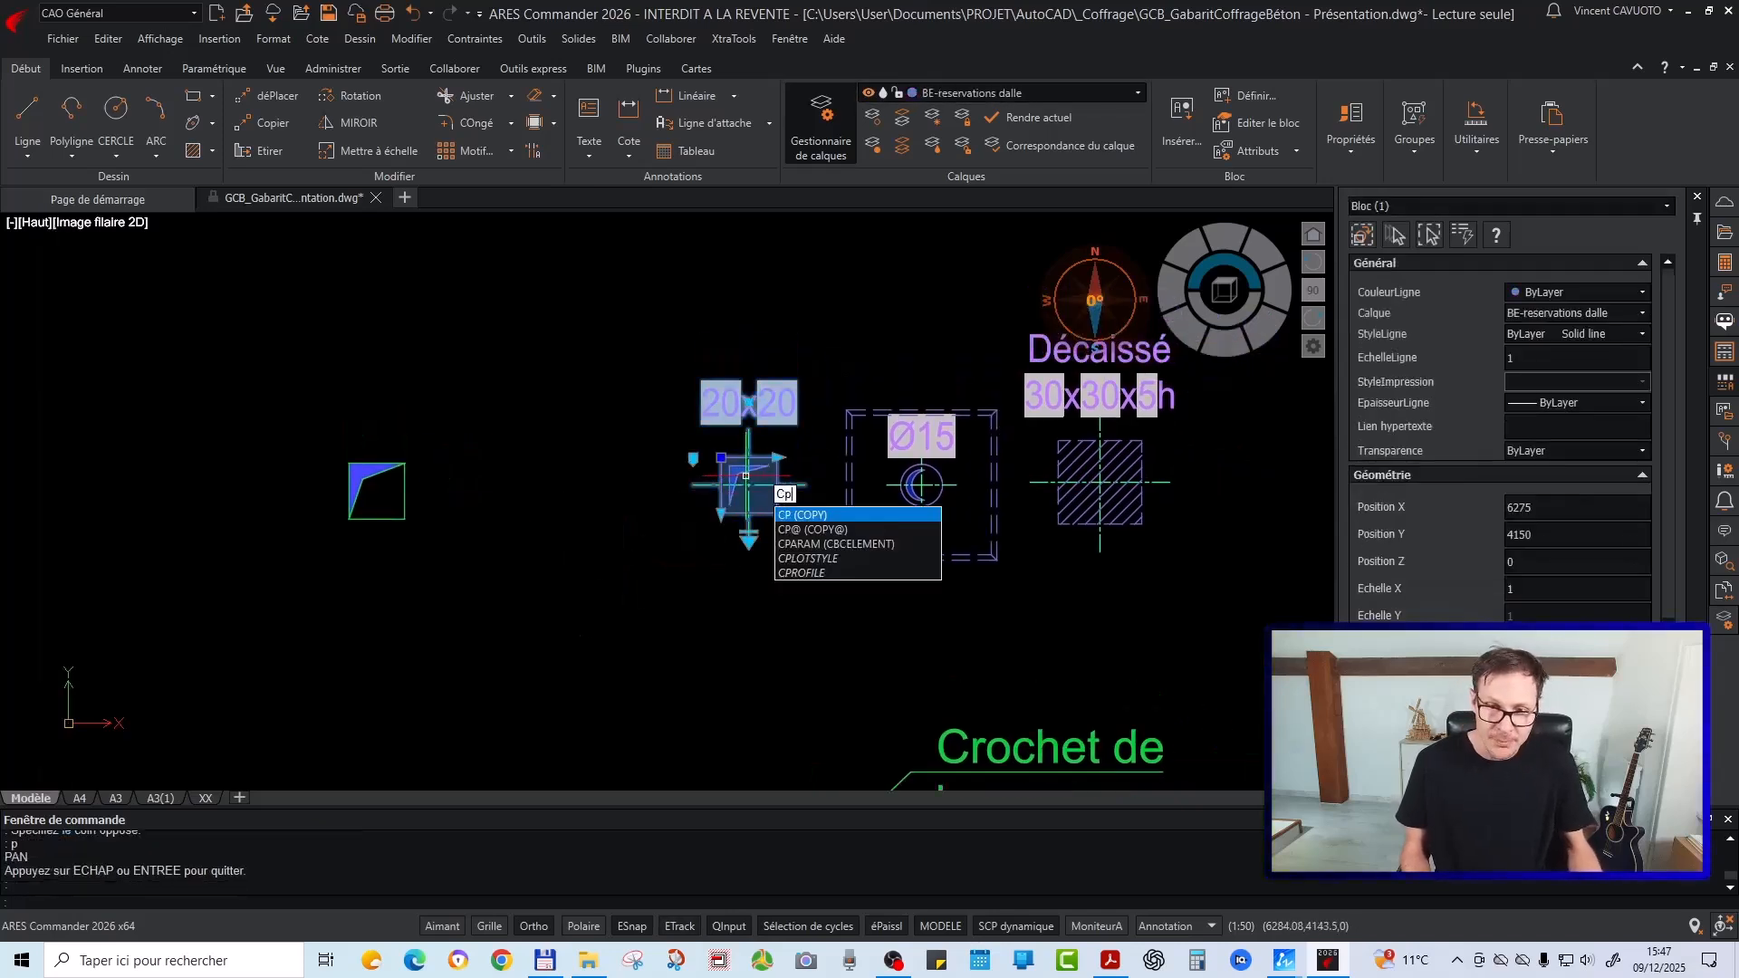
{"action": "key", "text": "Return"}
{"action": "left_click", "coordinate": [749, 485]}
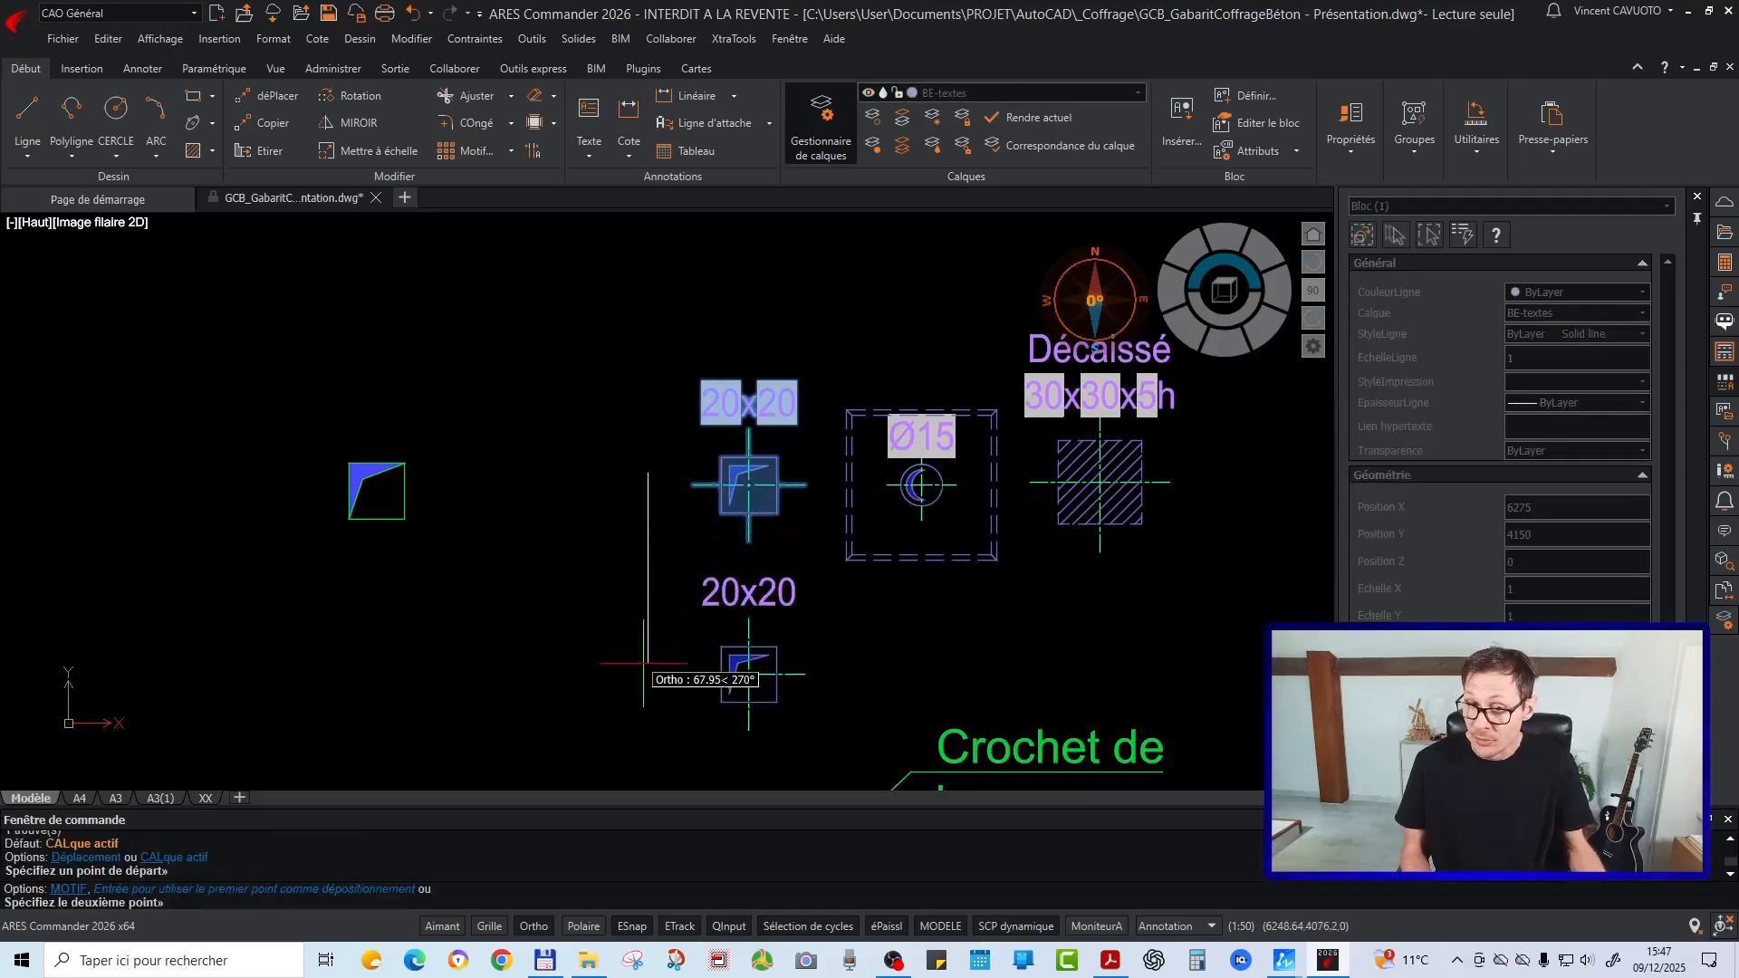
{"action": "left_click", "coordinate": [748, 673]}
{"action": "key", "text": "Escape"}
Select both 20x20 reservation blocks, examine their shared custom length property, and deselect them
{"action": "left_click", "coordinate": [806, 350]}
{"action": "left_click", "coordinate": [675, 725]}
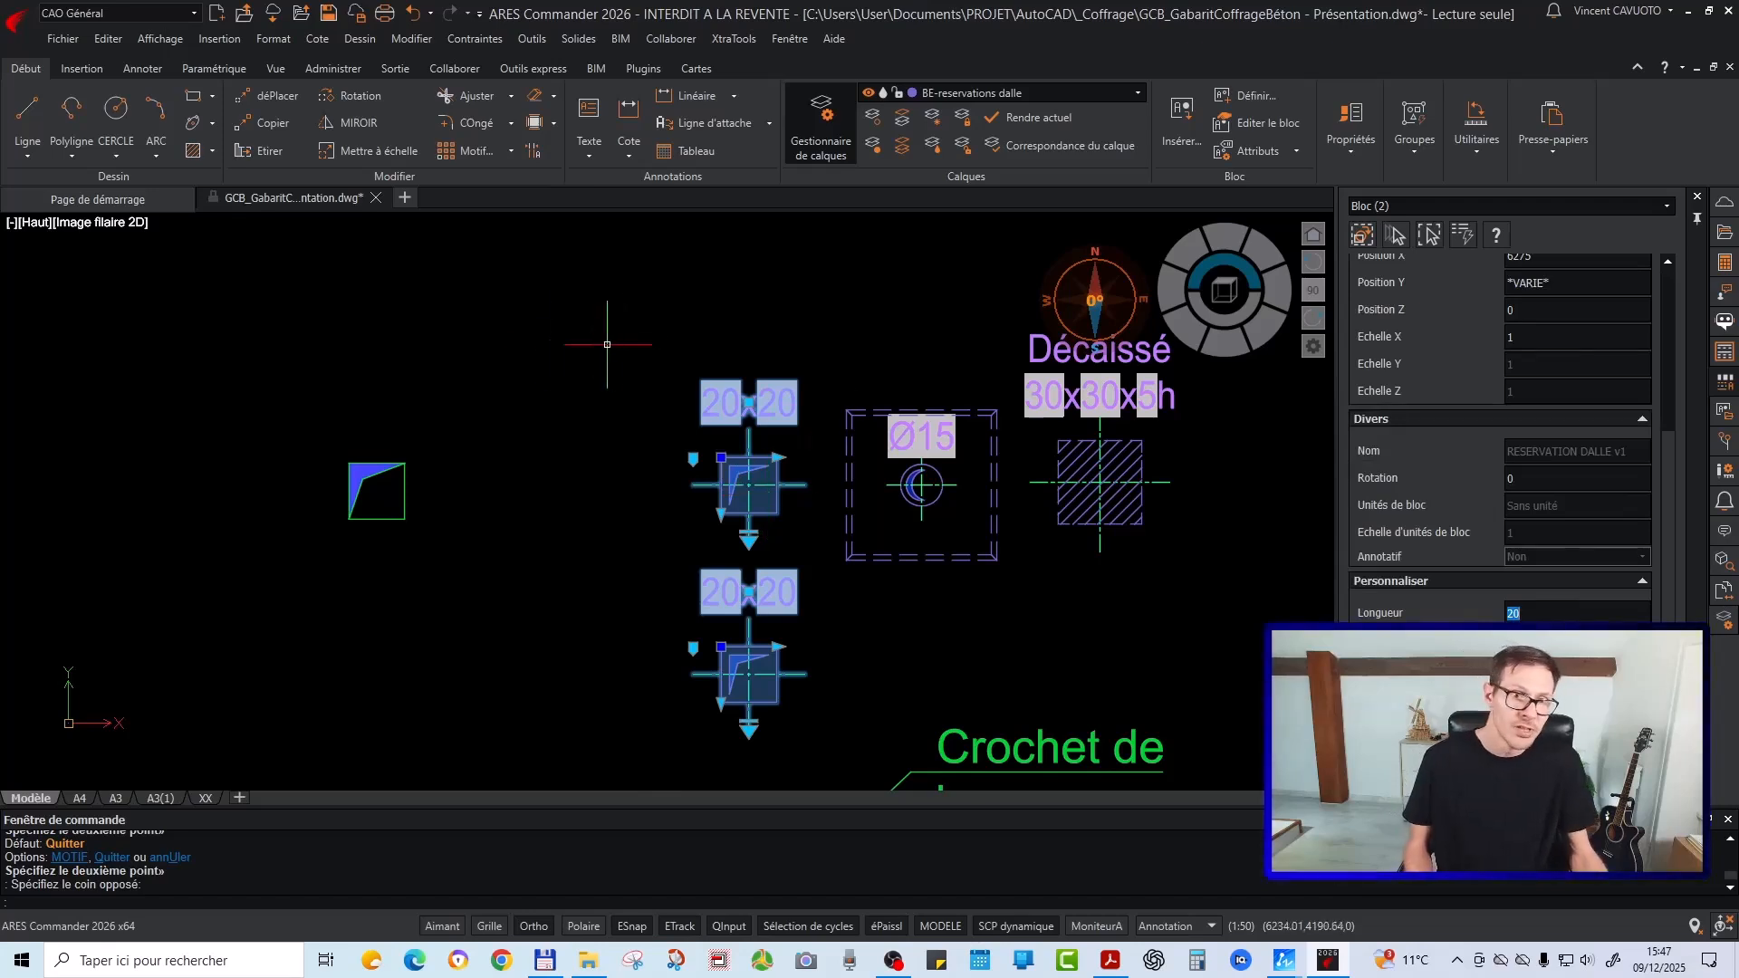
{"action": "key", "text": "Escape"}
{"action": "key", "text": "Escape"}
{"action": "middle_click_drag", "start_coordinate": [438, 563], "coordinate": [633, 697]}
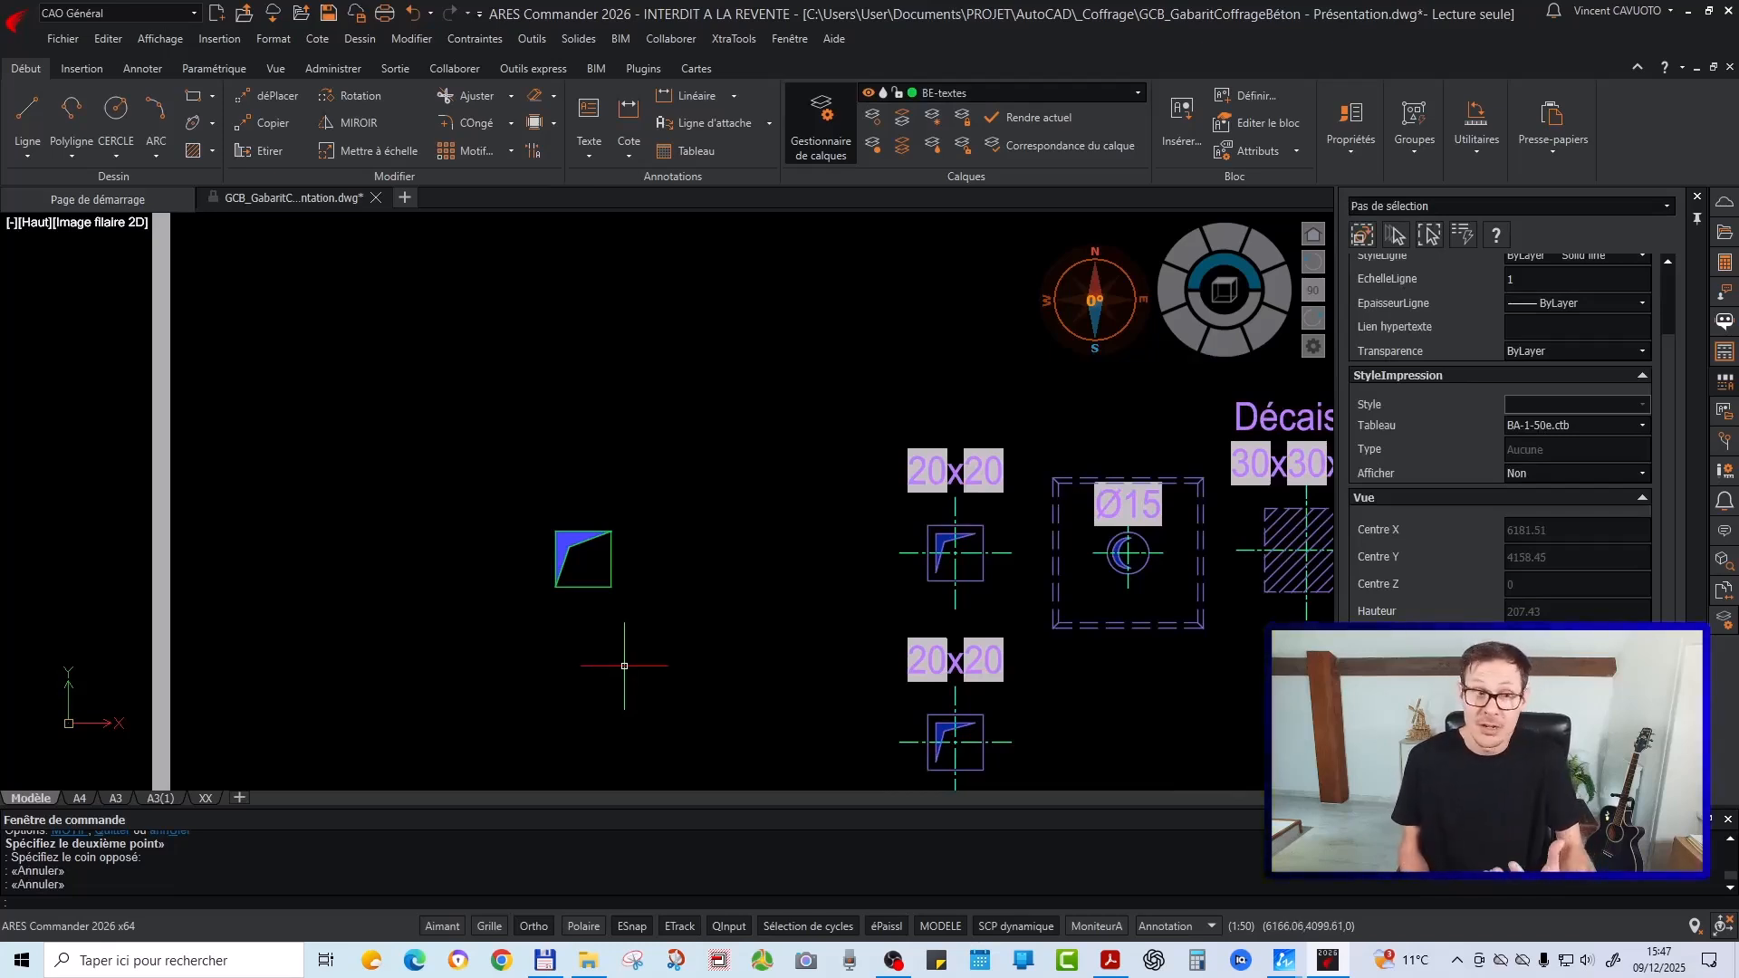
Start a block definition named "resa" and choose all the entities of the manually drawn, hatched square for it
{"action": "scroll", "coordinate": [562, 621], "scroll_direction": "up", "scroll_amount": 4}
{"action": "scroll", "coordinate": [399, 489], "scroll_direction": "down", "scroll_amount": 1}
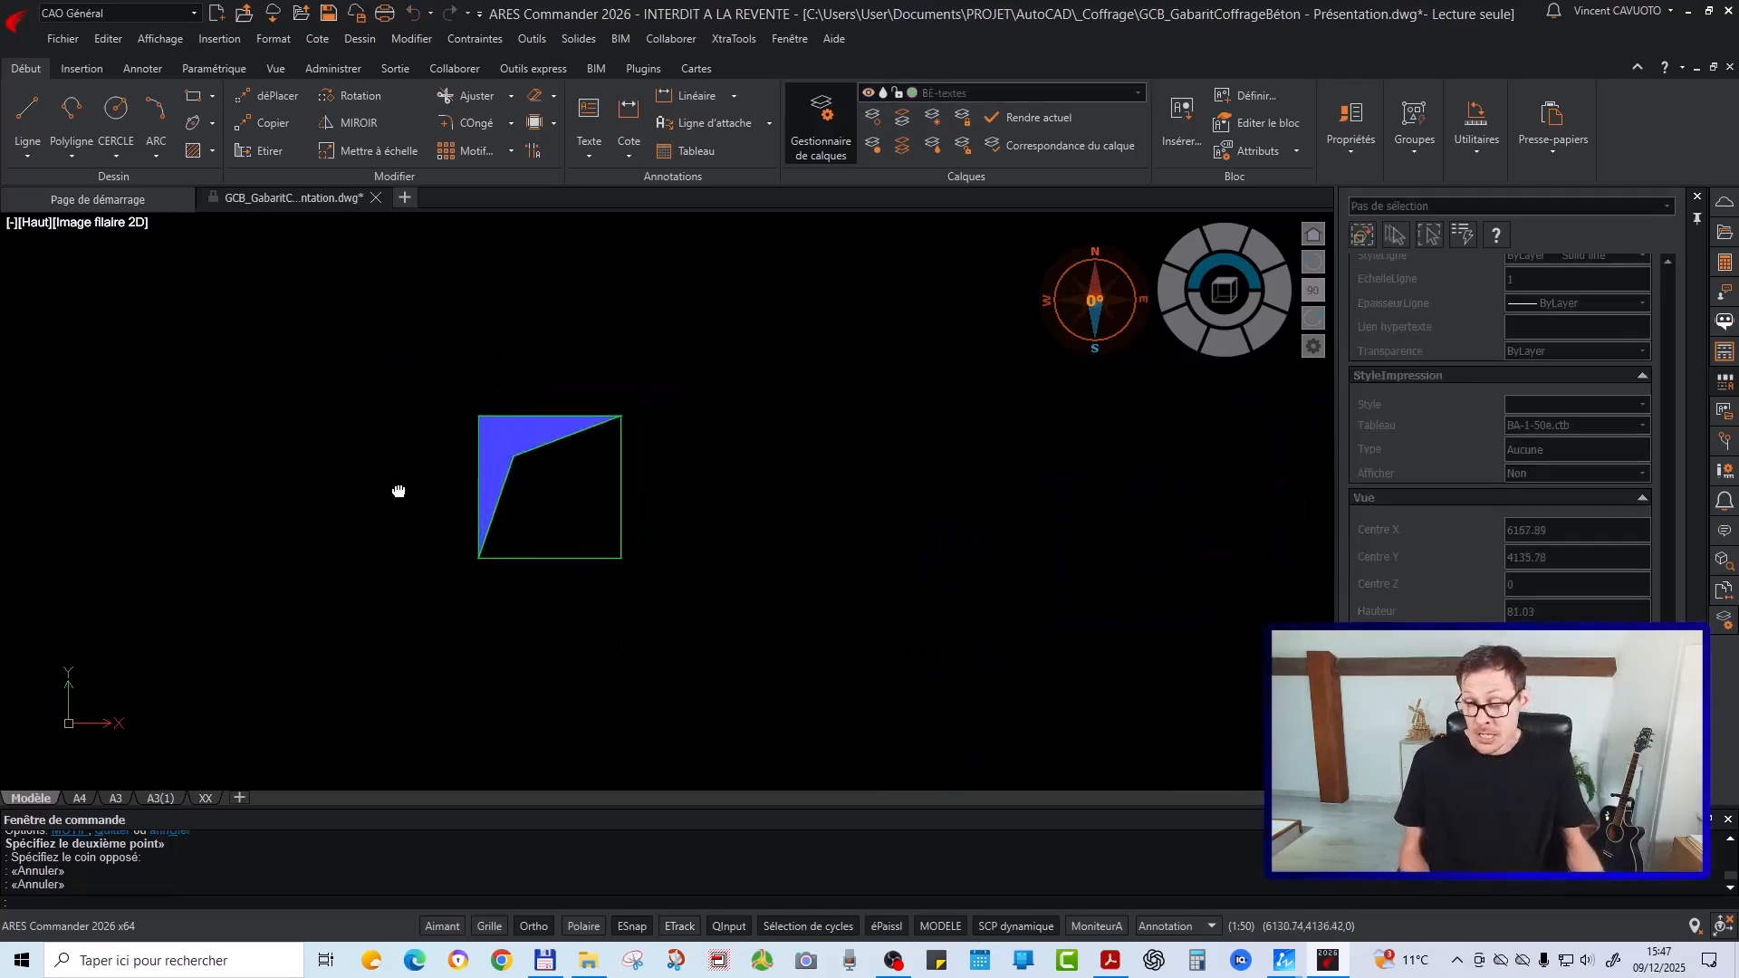
{"action": "scroll", "coordinate": [322, 477], "scroll_direction": "down", "scroll_amount": 2}
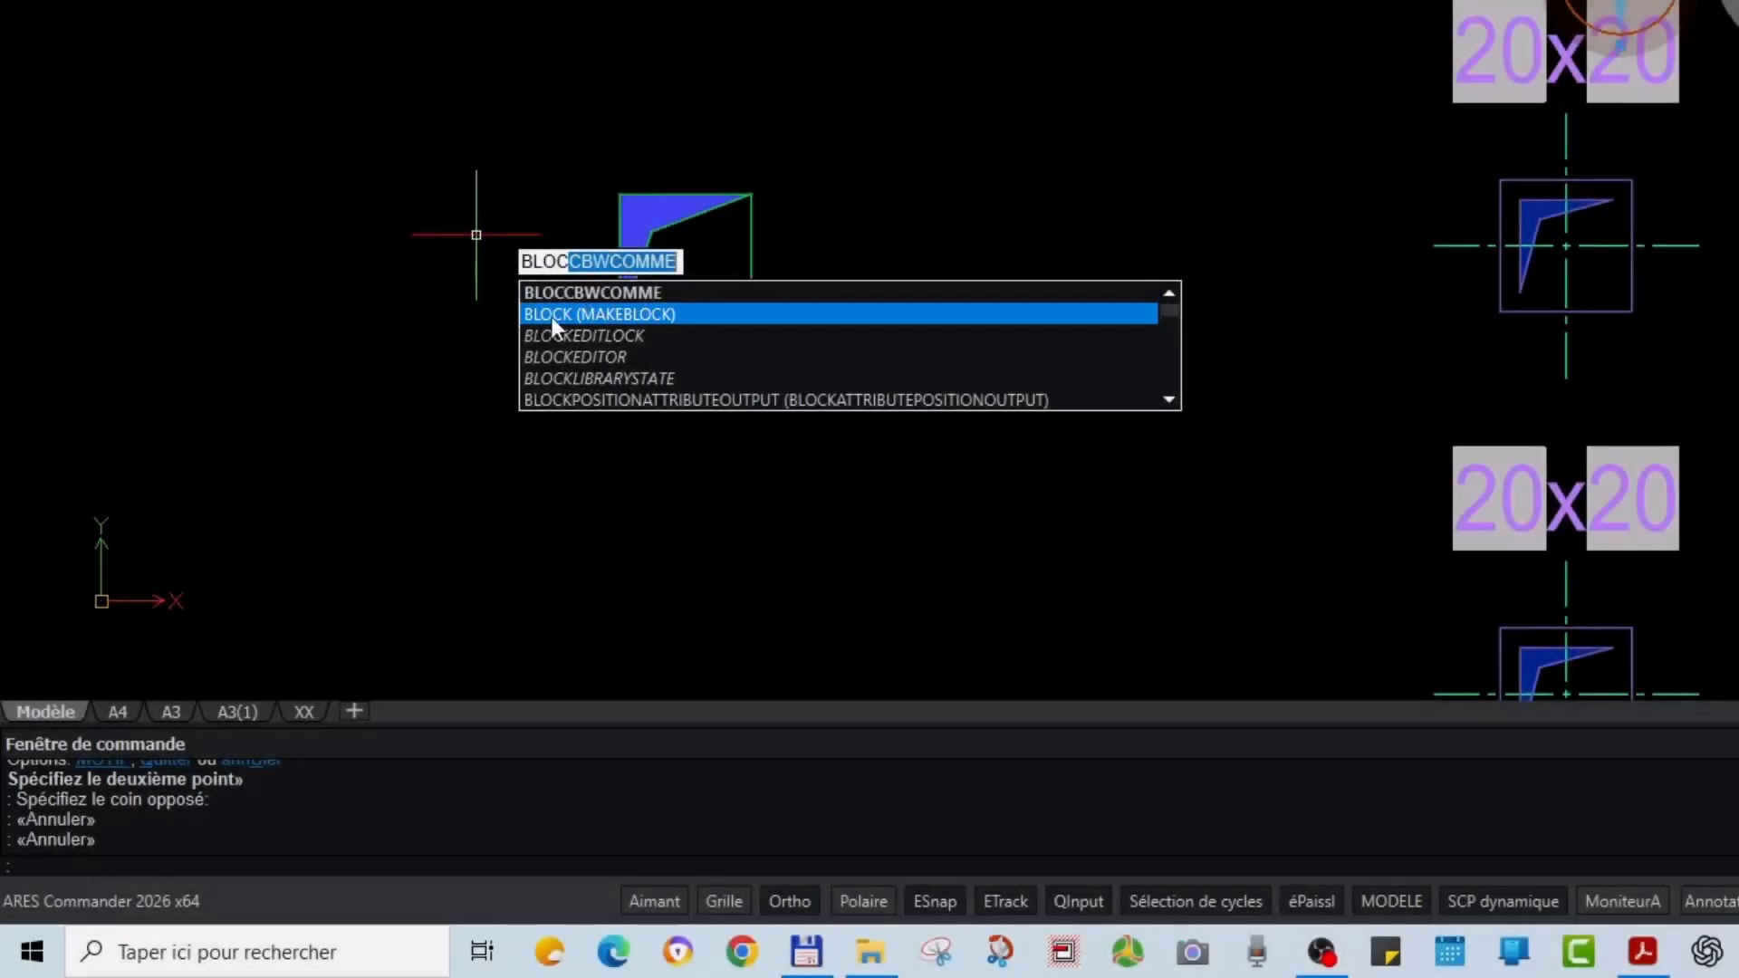
{"action": "left_click", "coordinate": [600, 314]}
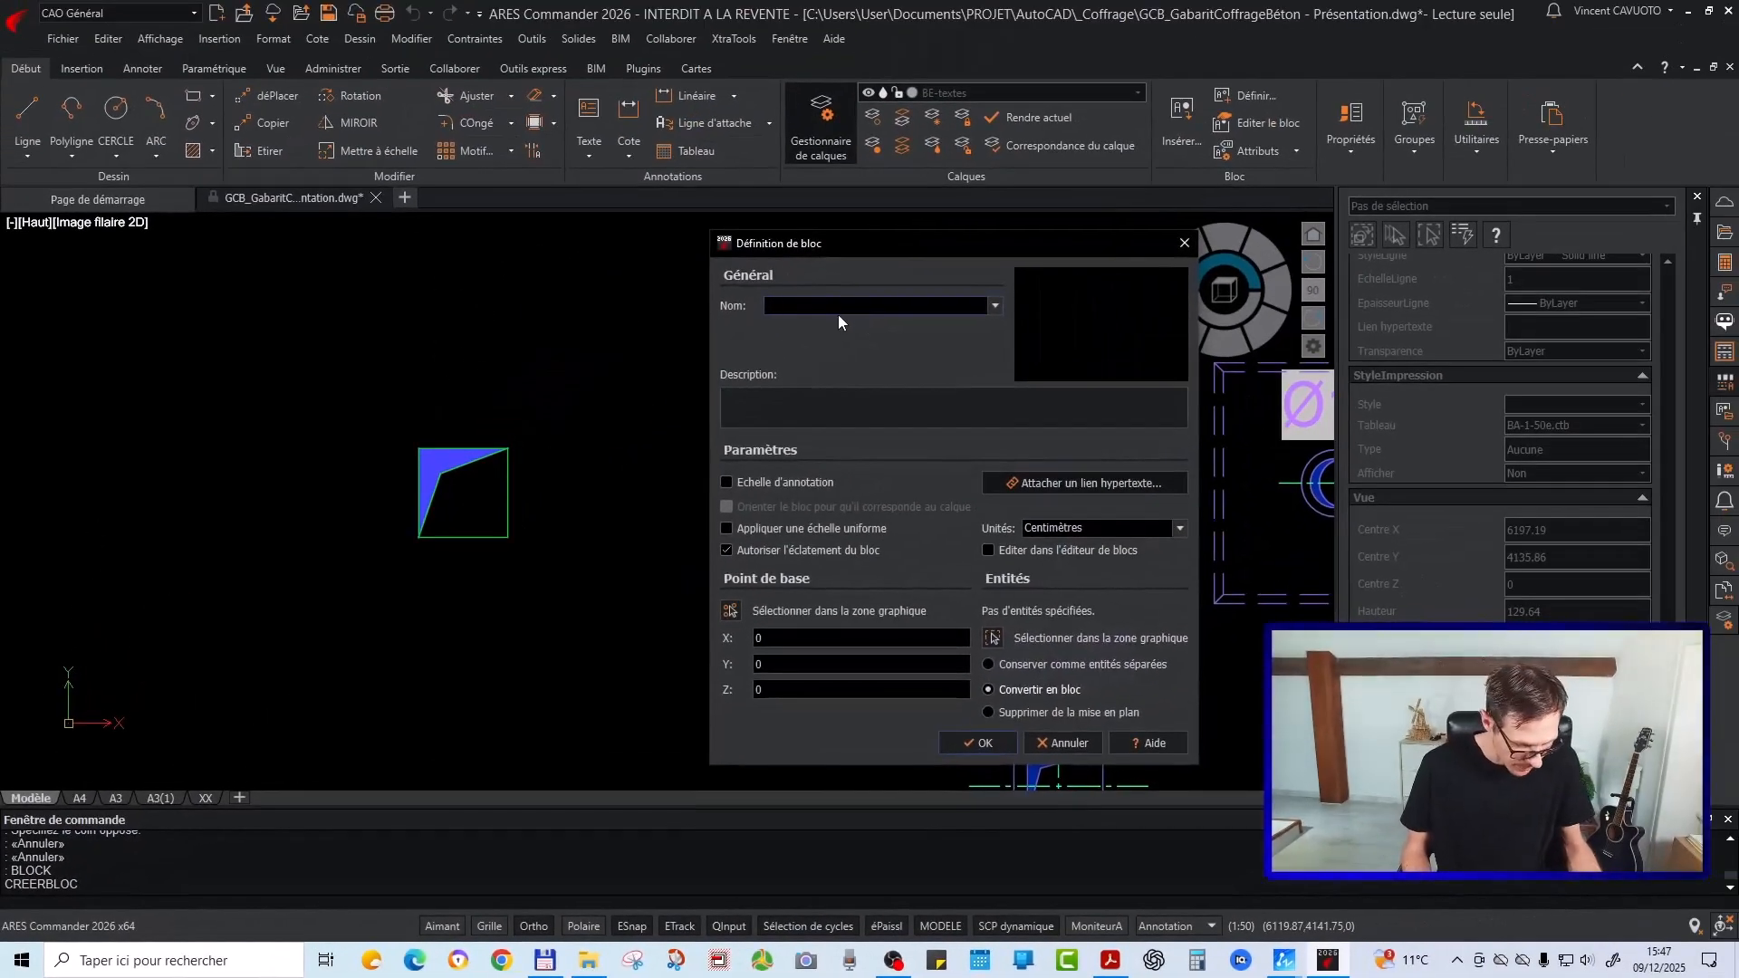
{"action": "type", "text": "resa"}
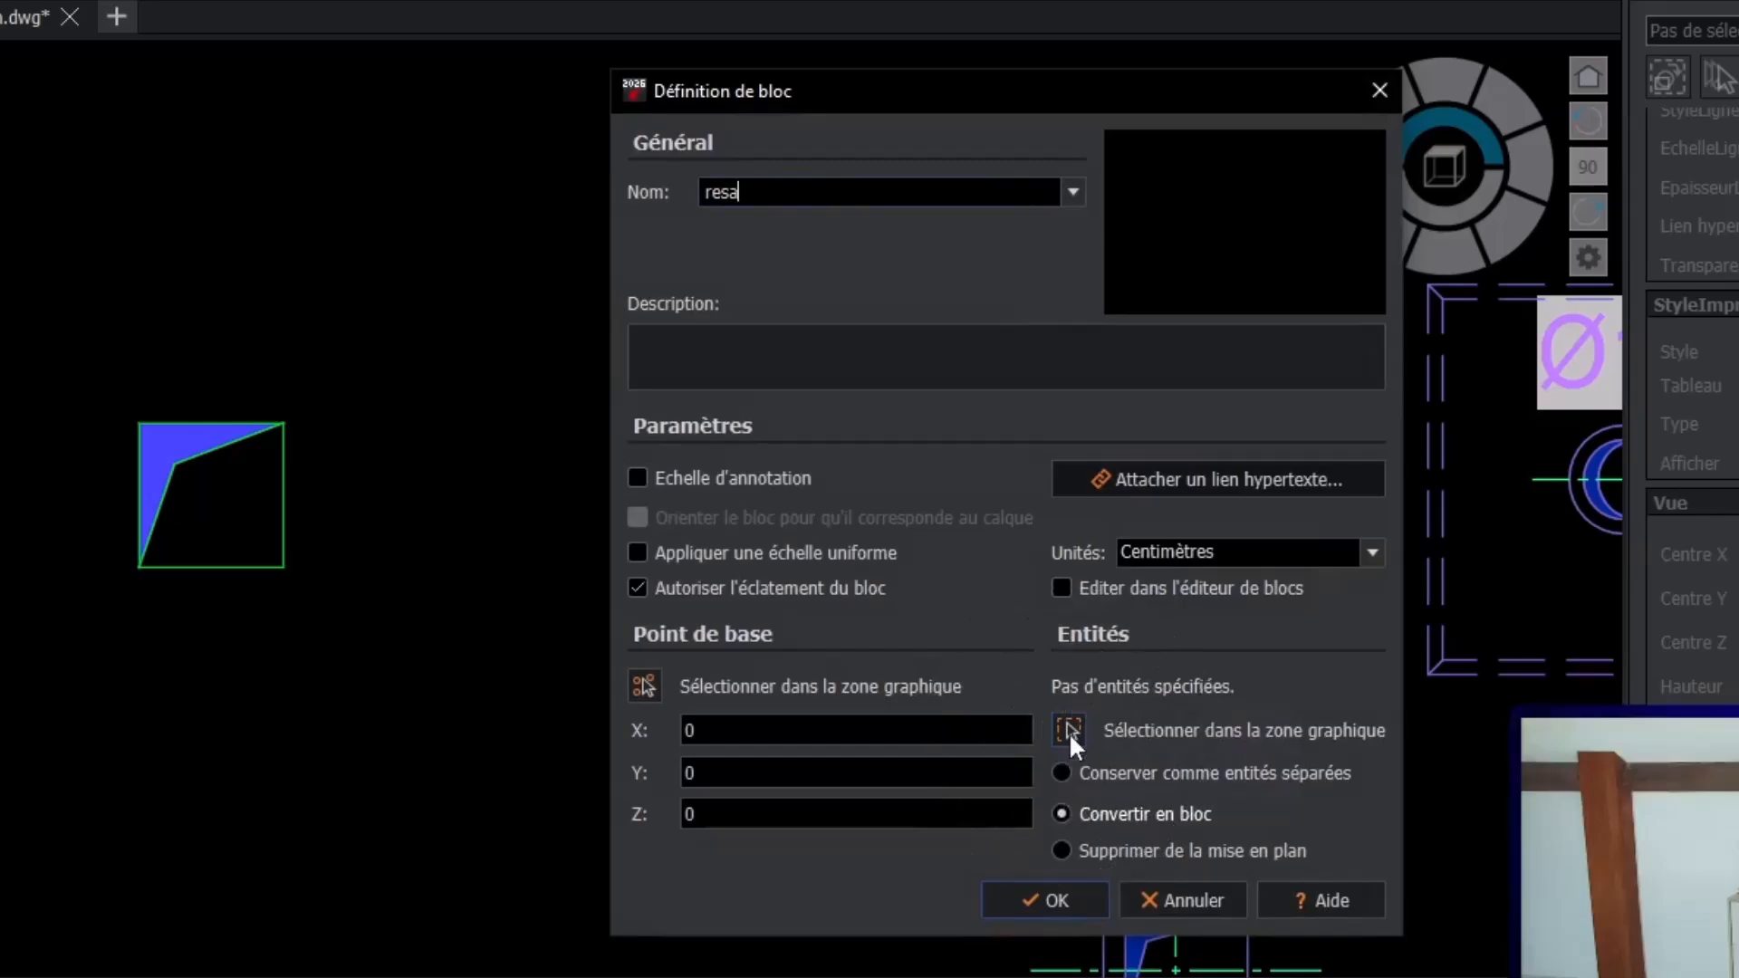
{"action": "left_click", "coordinate": [1070, 730]}
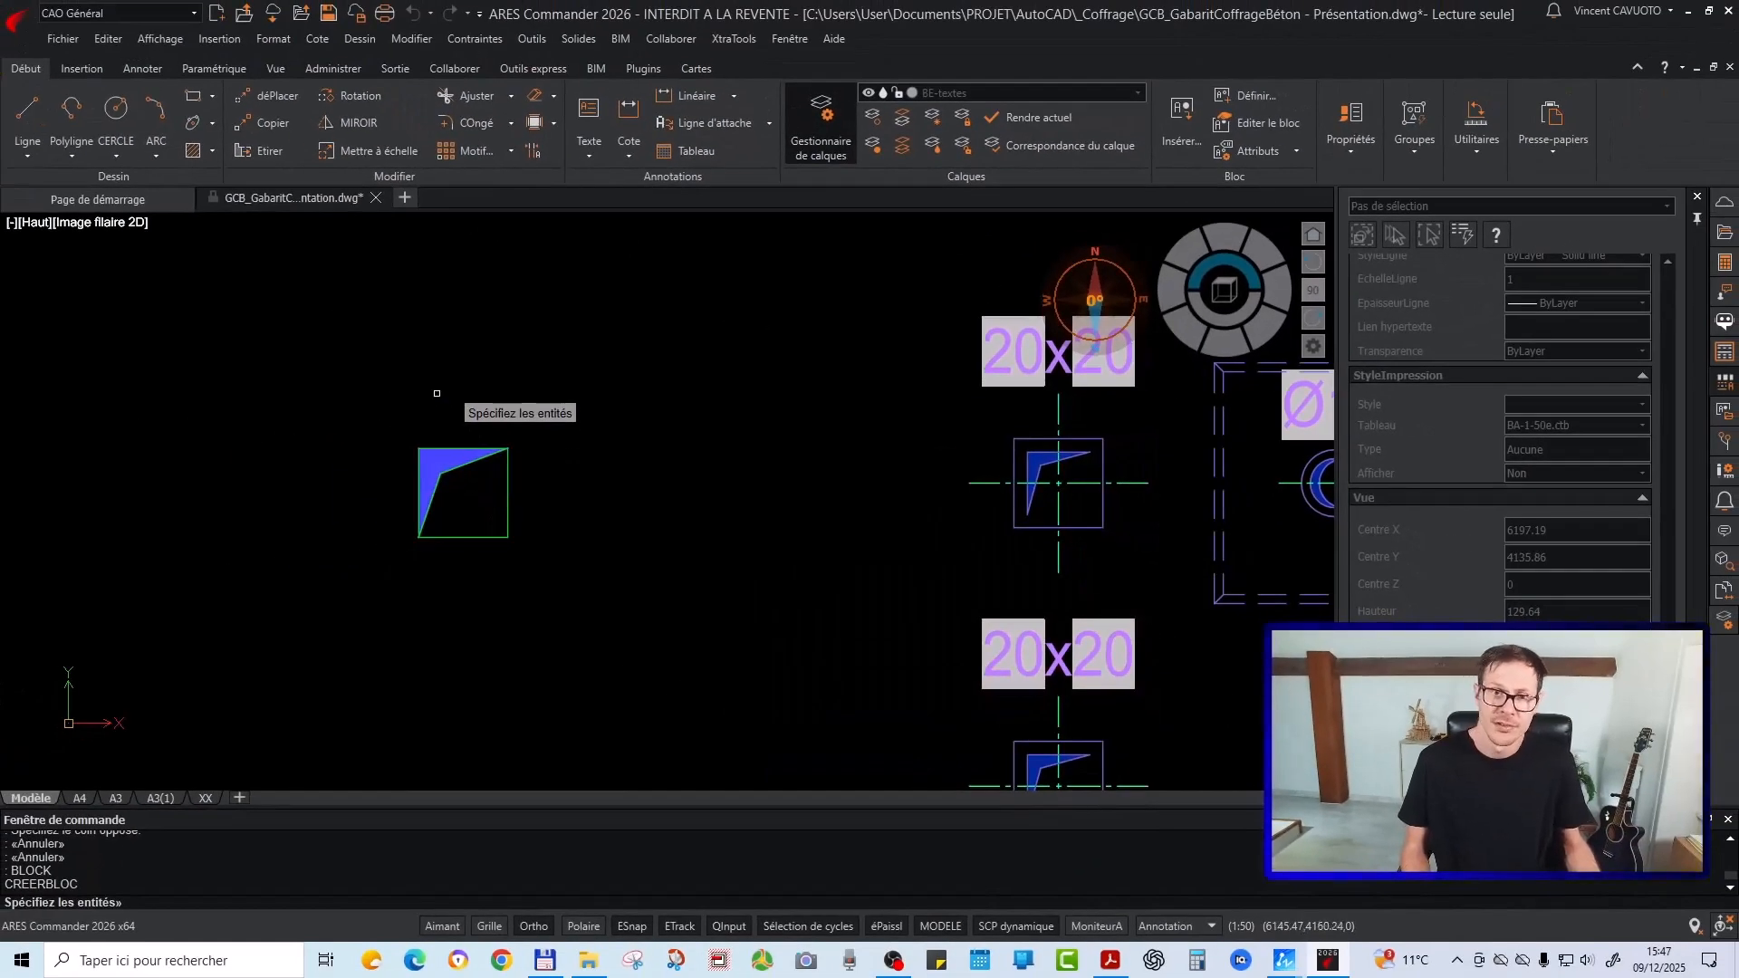
{"action": "left_click", "coordinate": [341, 400]}
{"action": "left_click", "coordinate": [722, 649]}
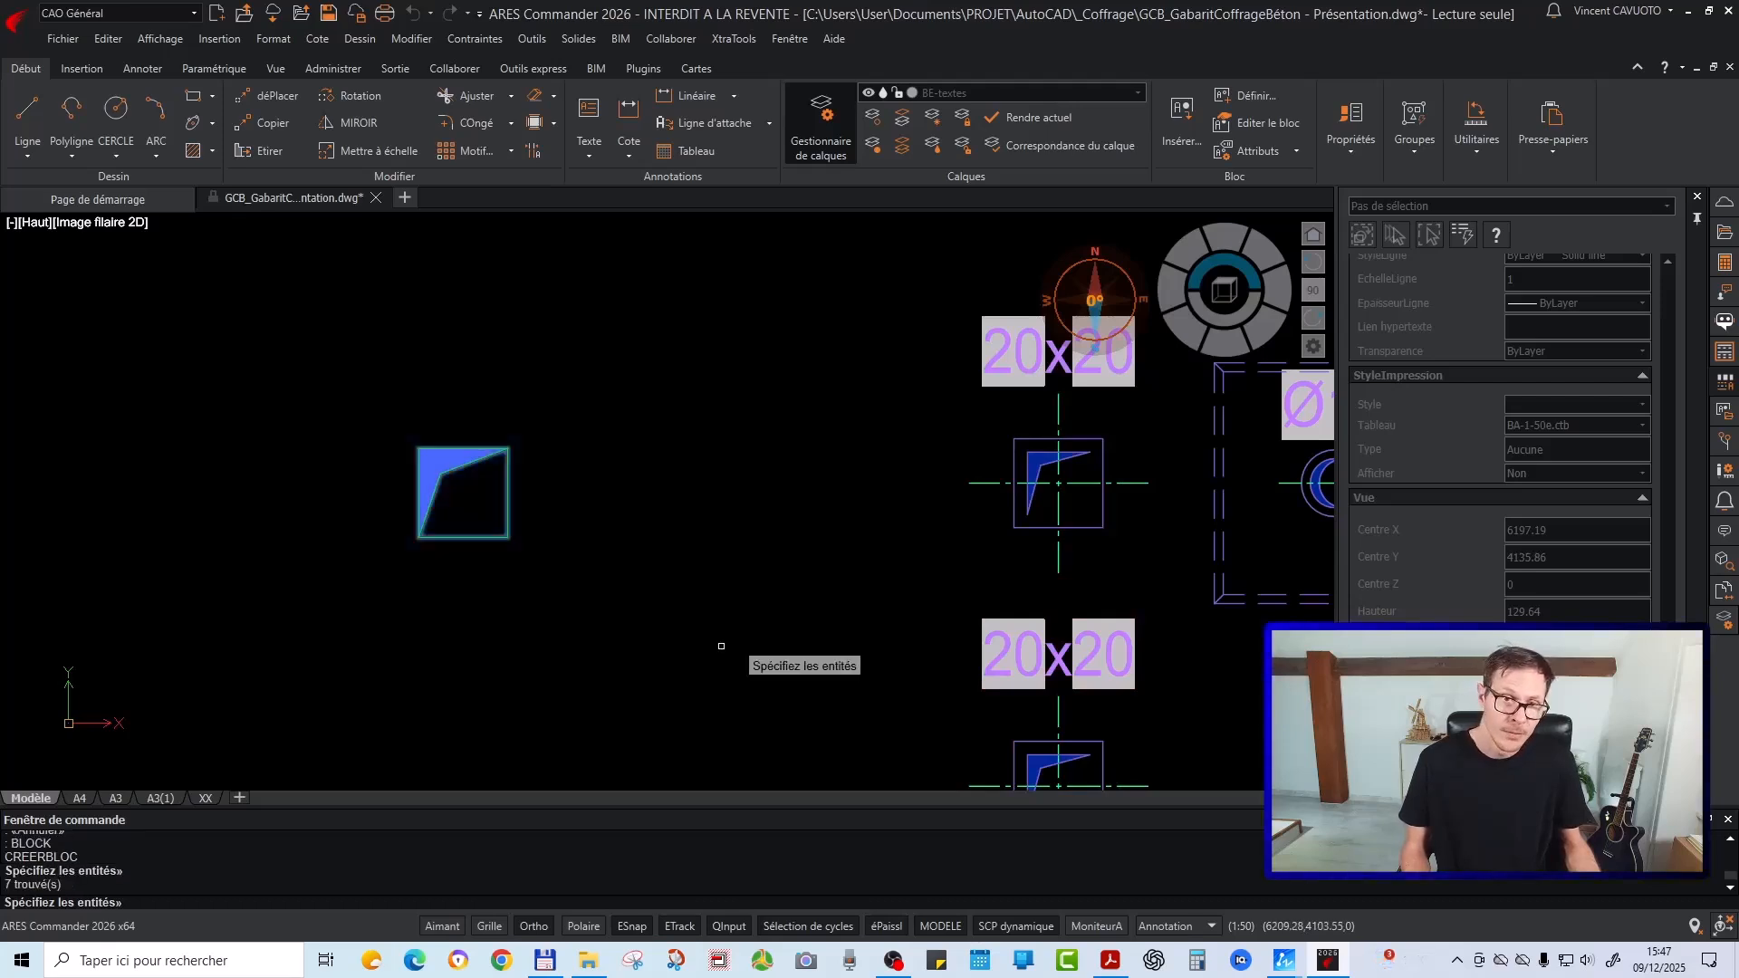
{"action": "key", "text": "Return"}
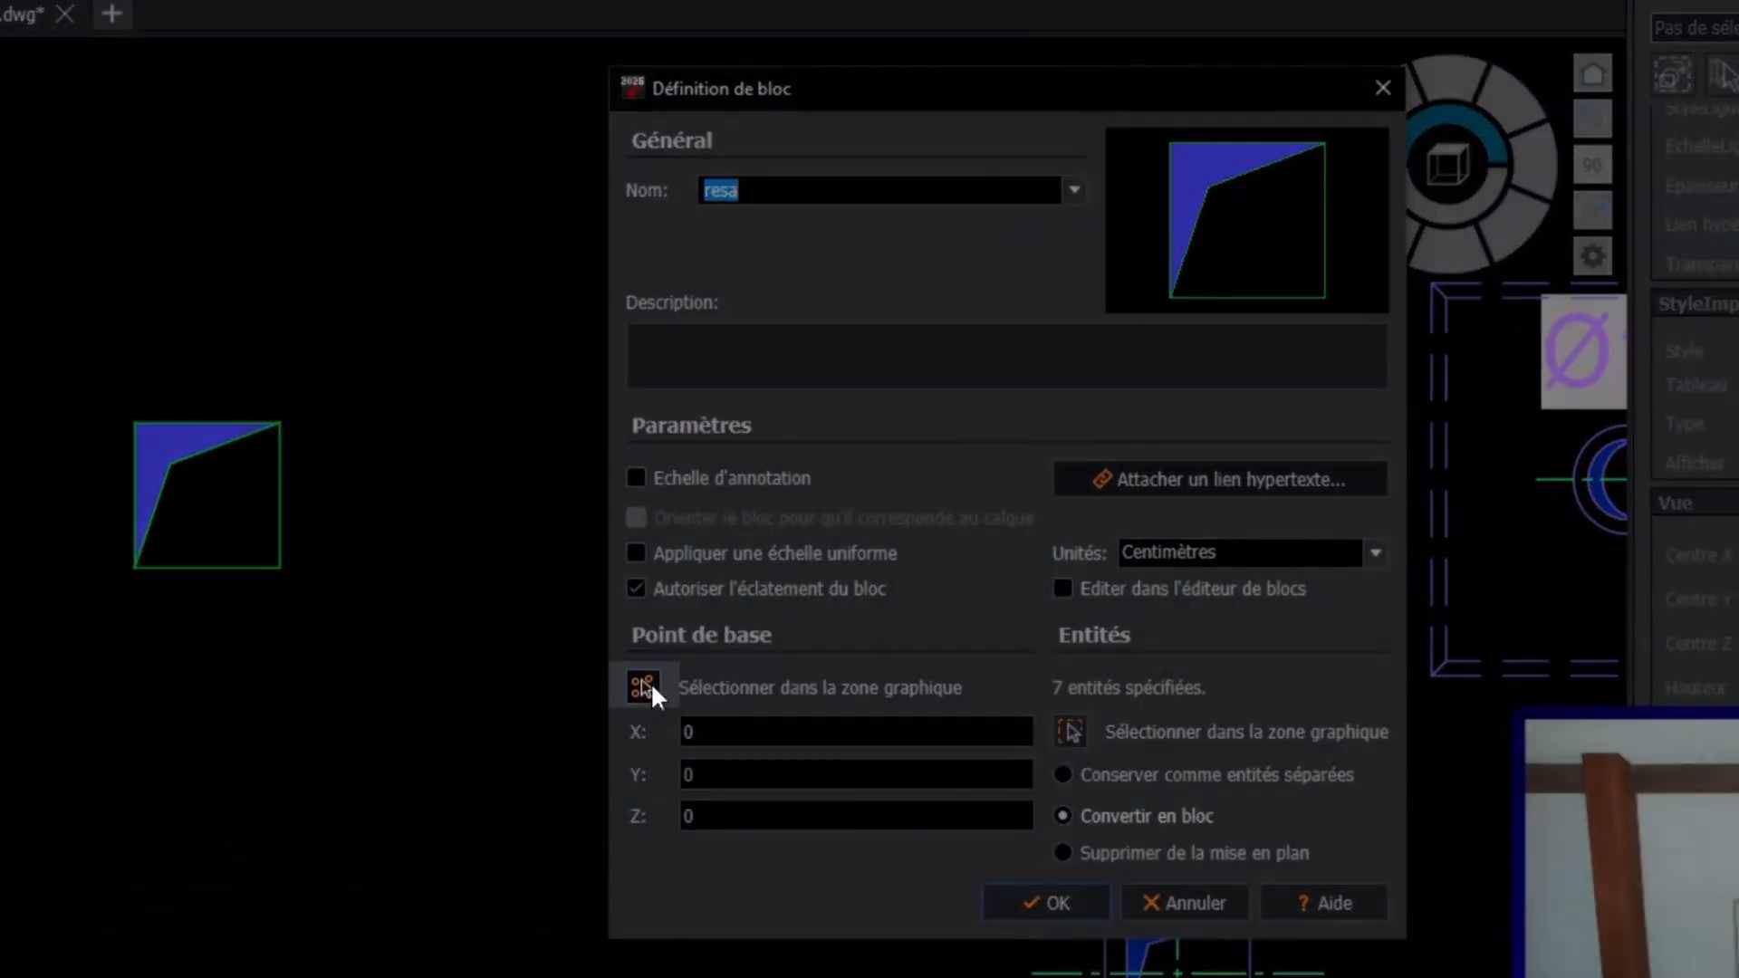
Set the block's base point at the square's upper-left corner and create the block, converting the entities
{"action": "left_click", "coordinate": [651, 685]}
{"action": "left_click", "coordinate": [136, 423]}
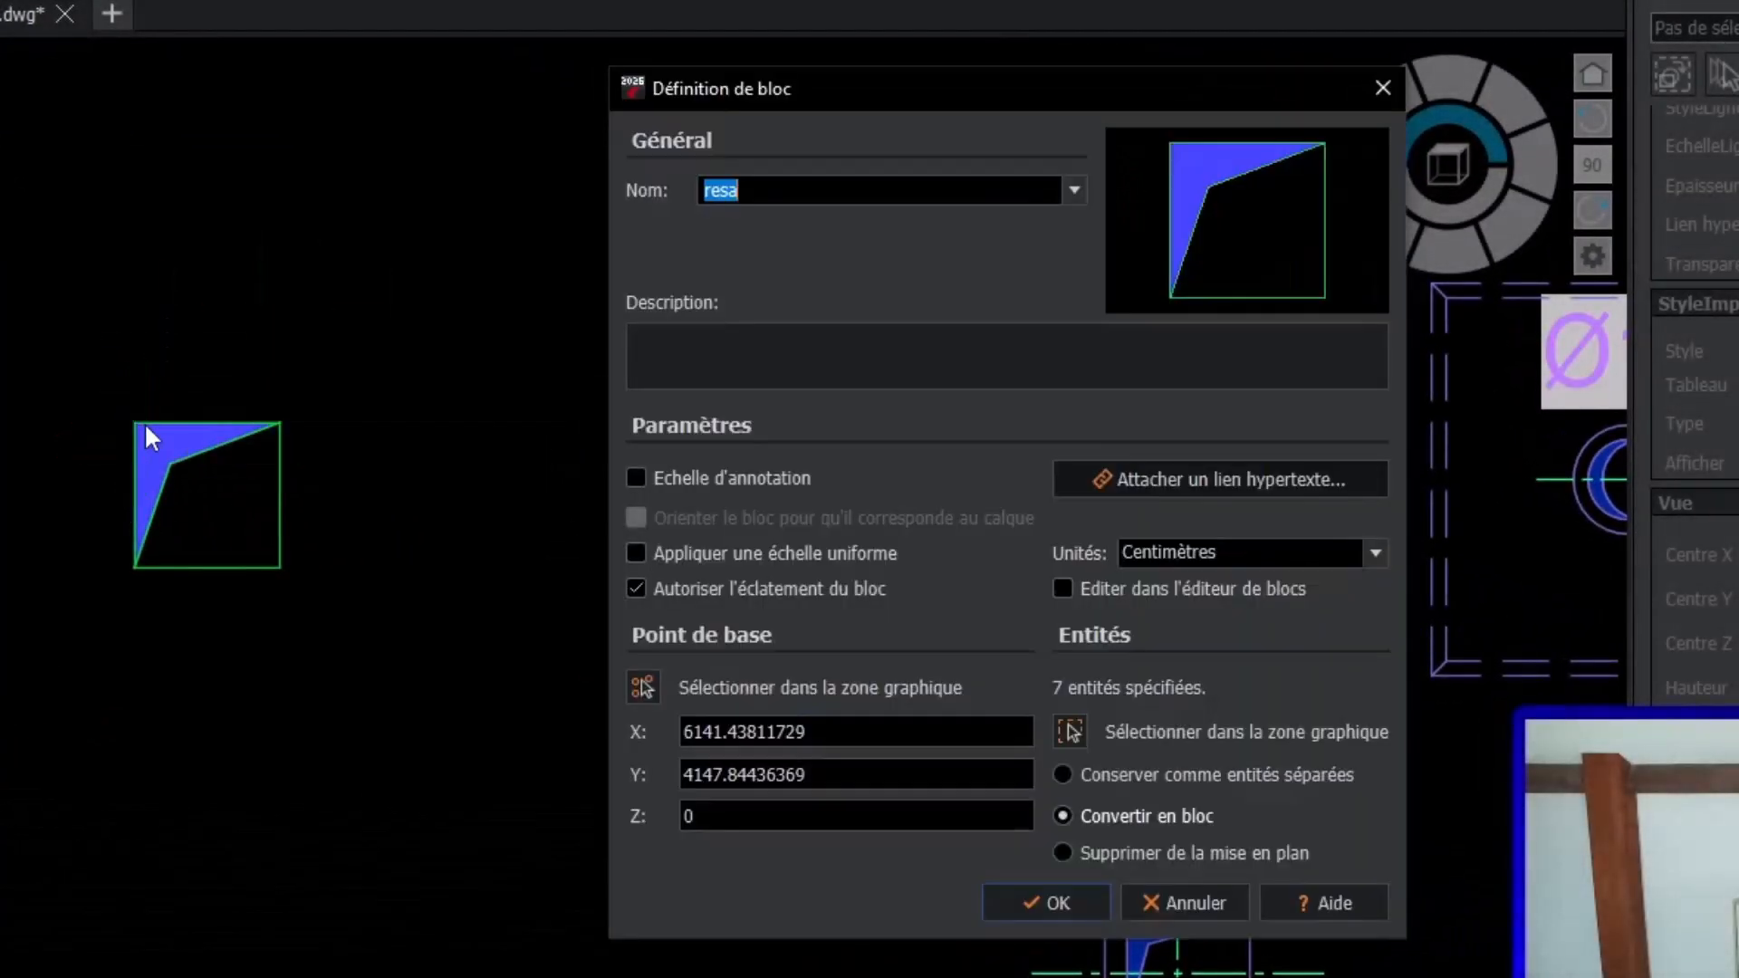
{"action": "left_click", "coordinate": [1057, 902]}
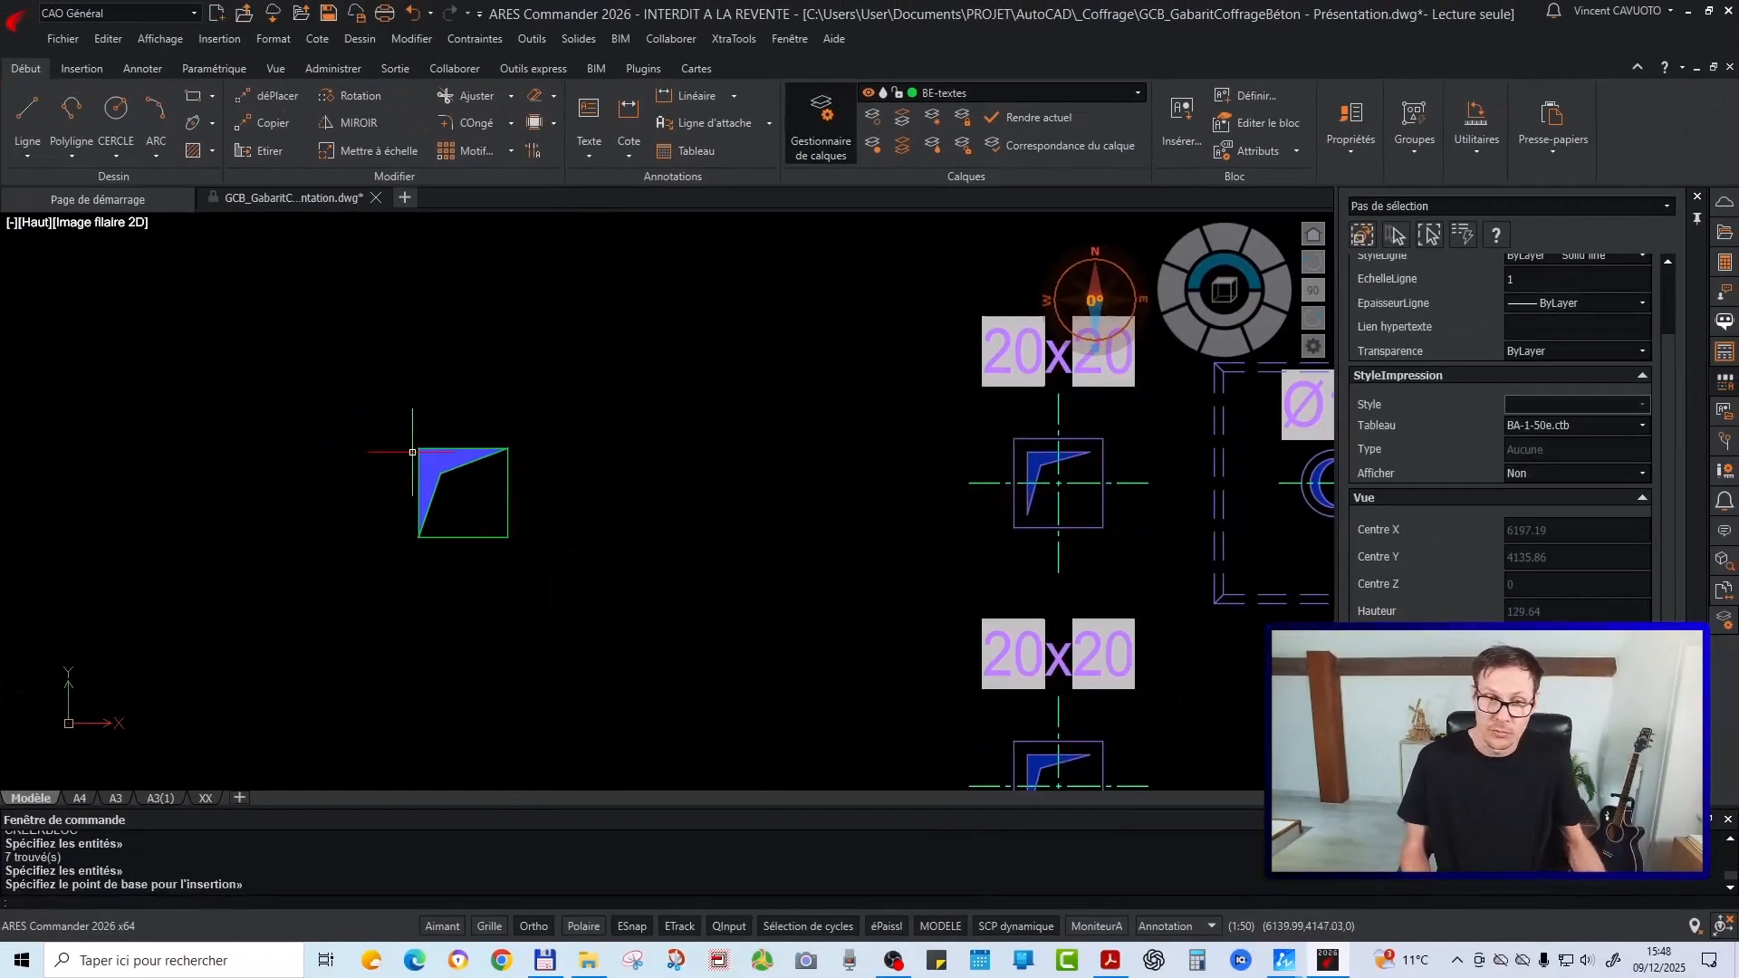
Select the resa block and open it in the block editor
{"action": "left_click", "coordinate": [438, 437]}
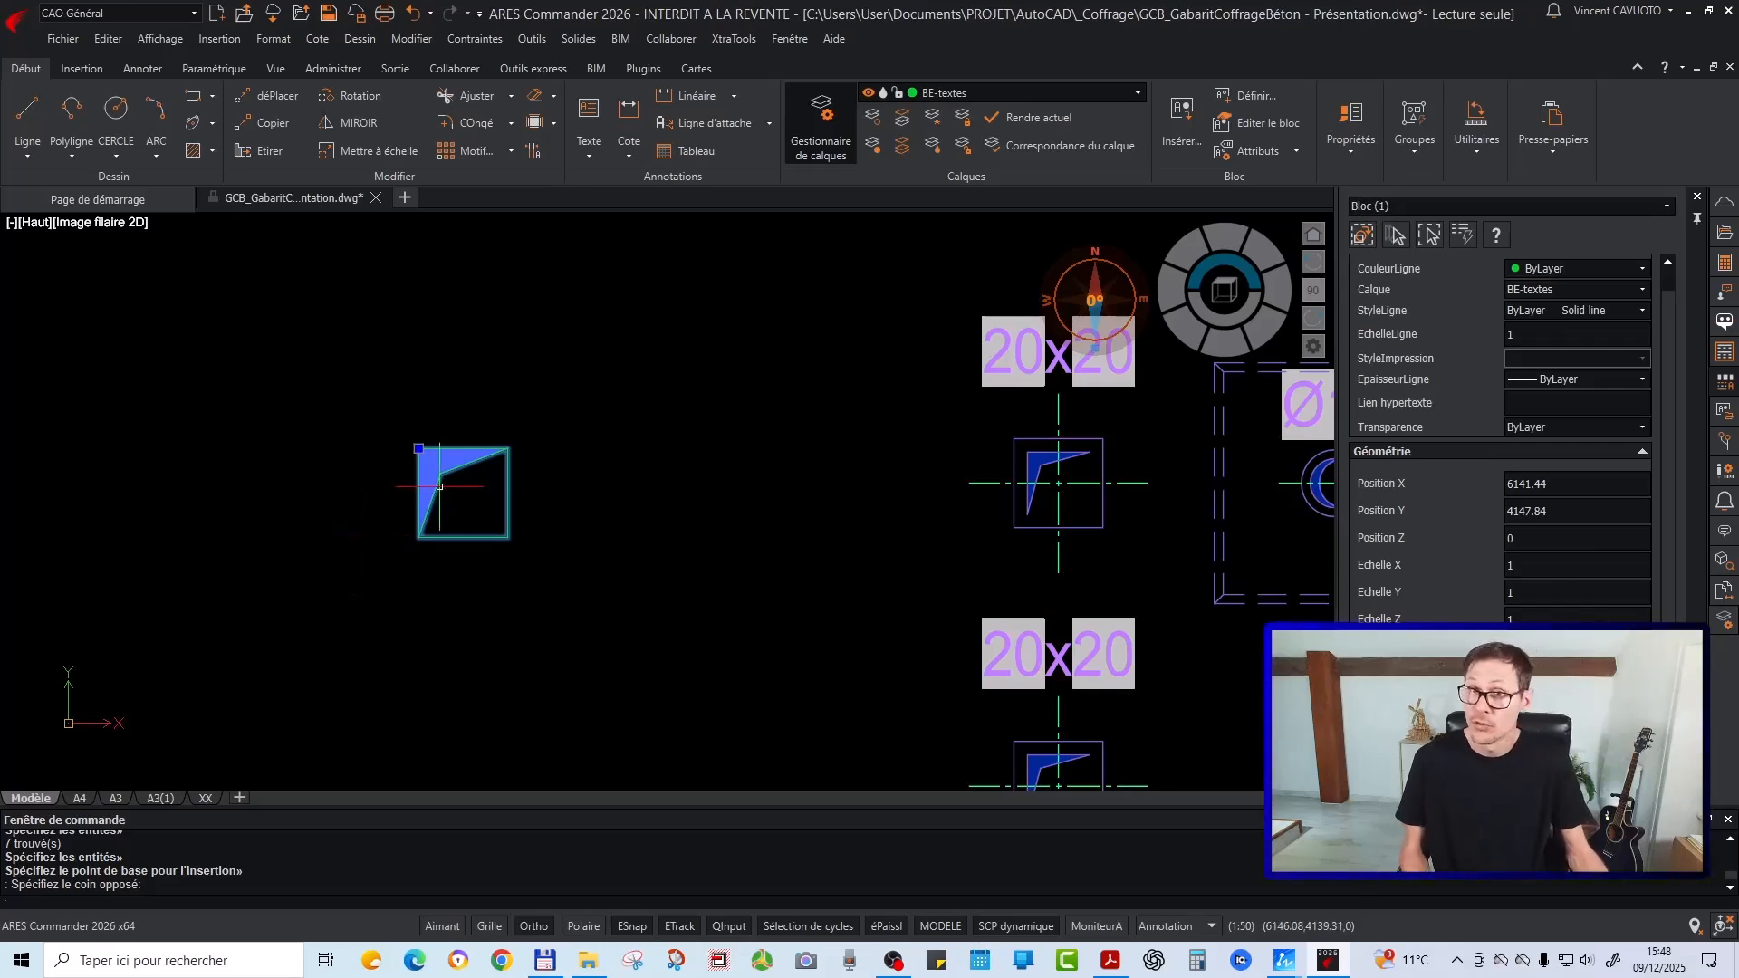
{"action": "key", "text": "Escape"}
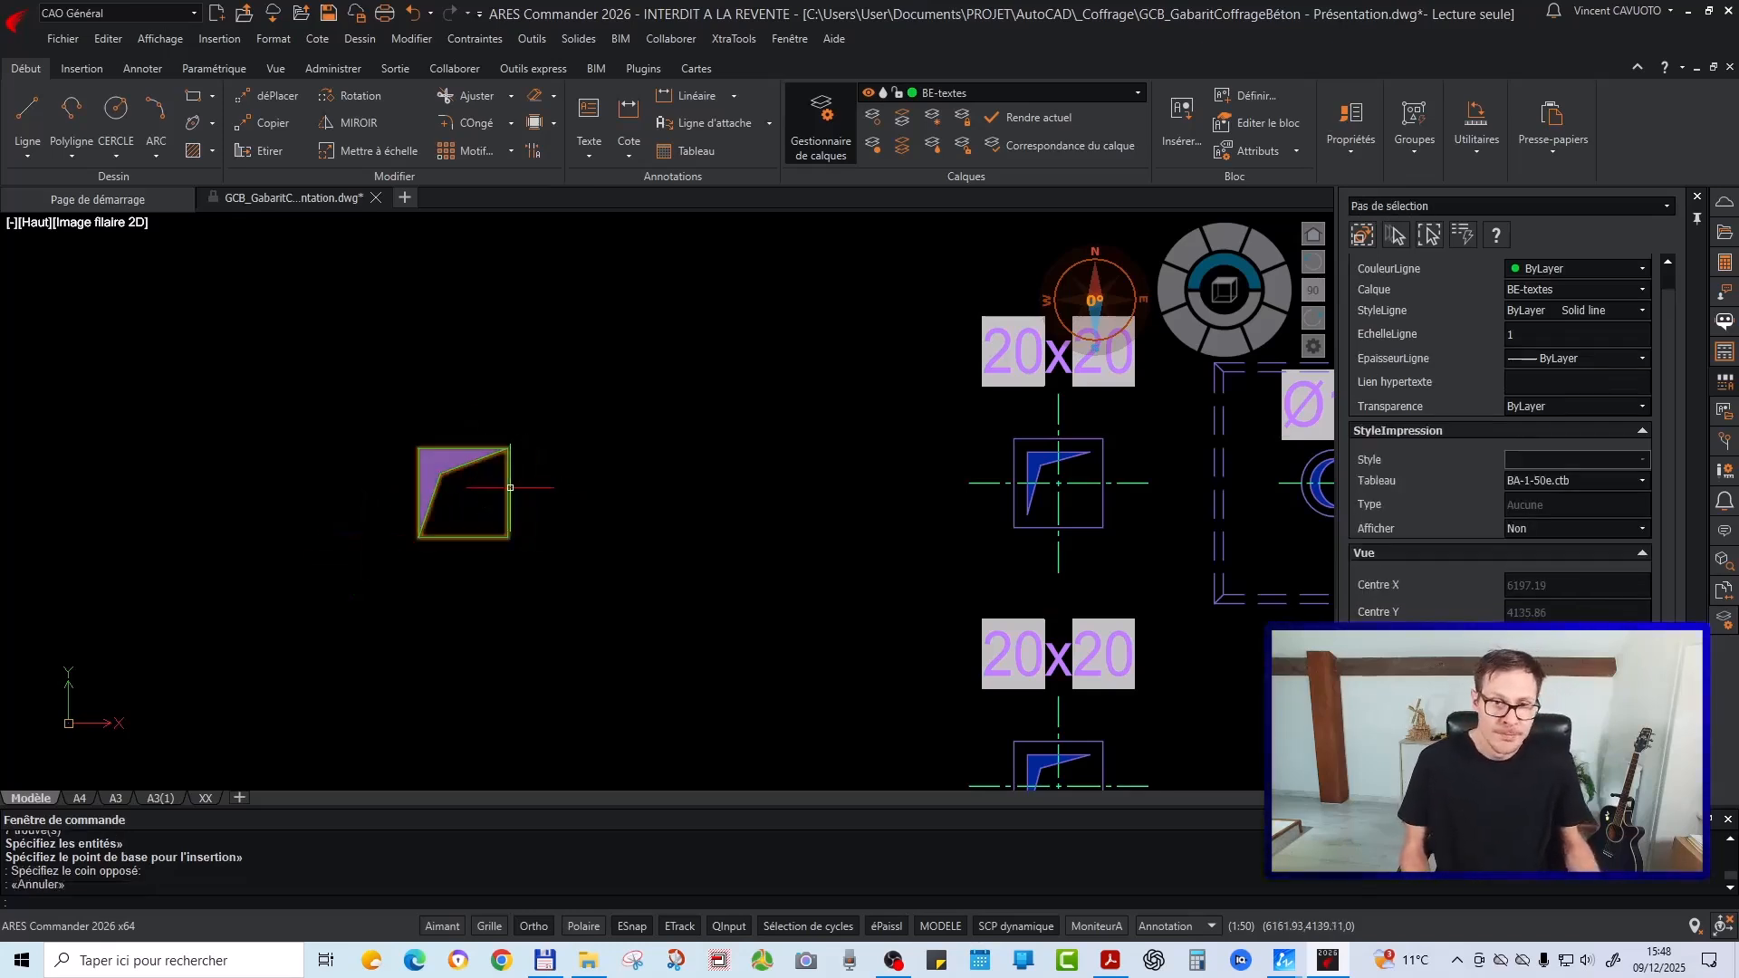
{"action": "scroll", "coordinate": [482, 490], "scroll_direction": "up", "scroll_amount": 2}
{"action": "left_click", "coordinate": [562, 416]}
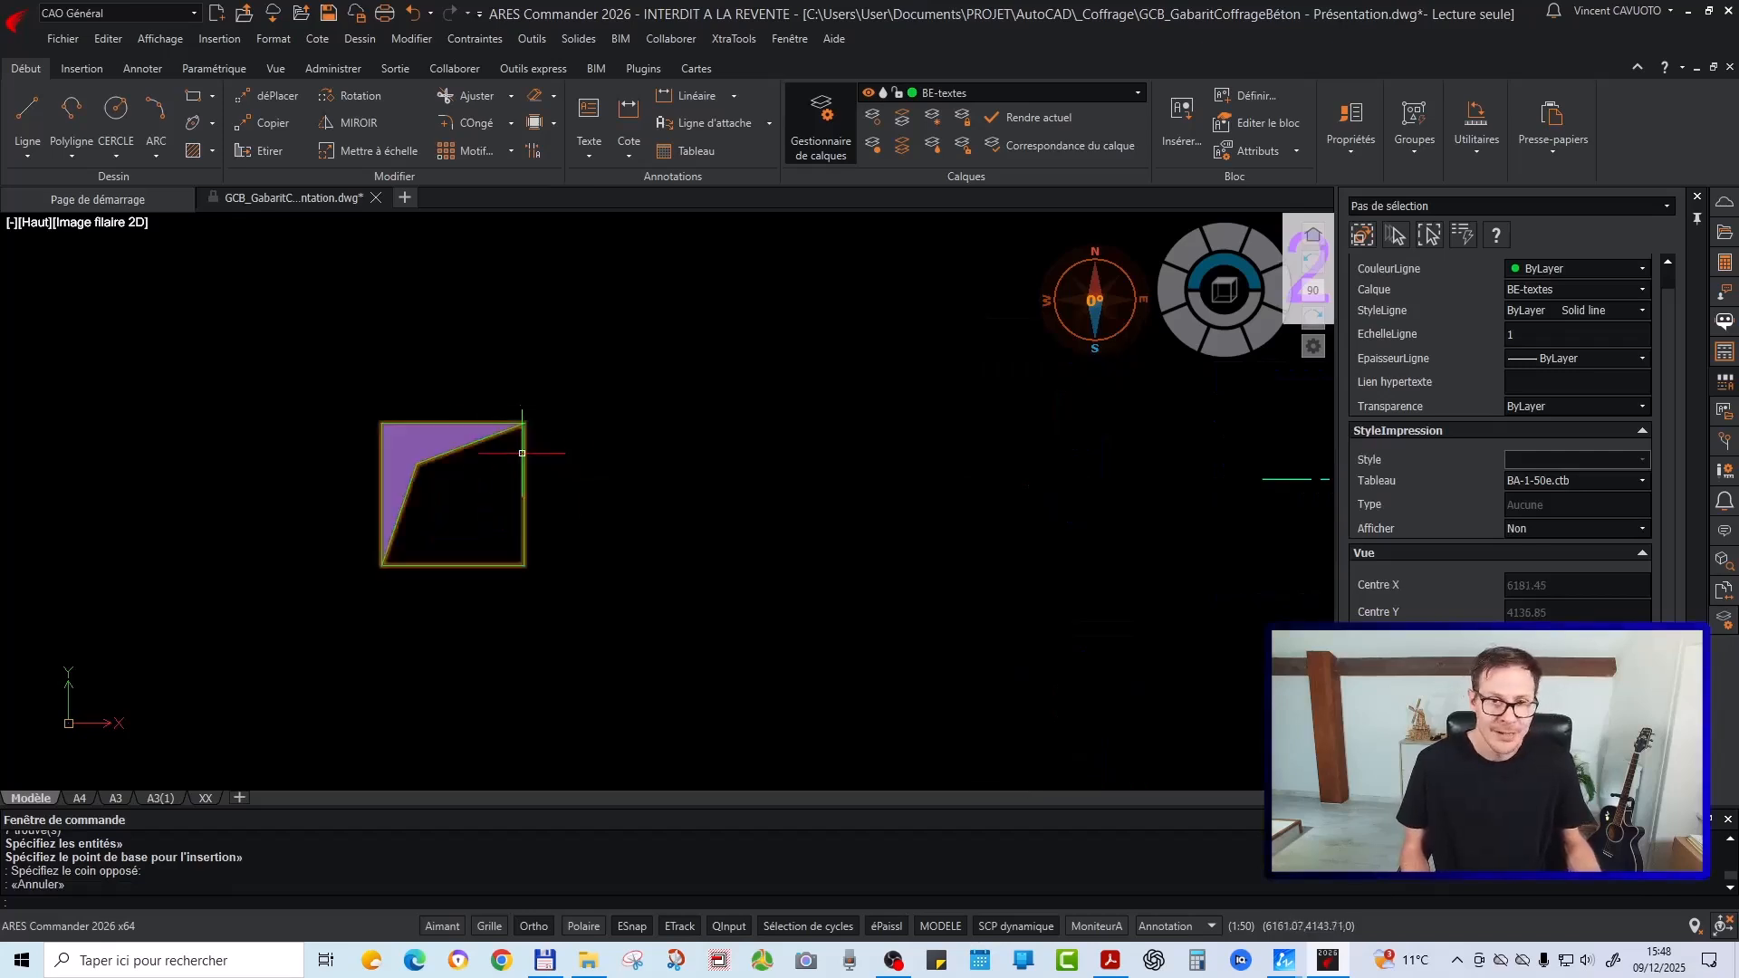
{"action": "left_click", "coordinate": [363, 530]}
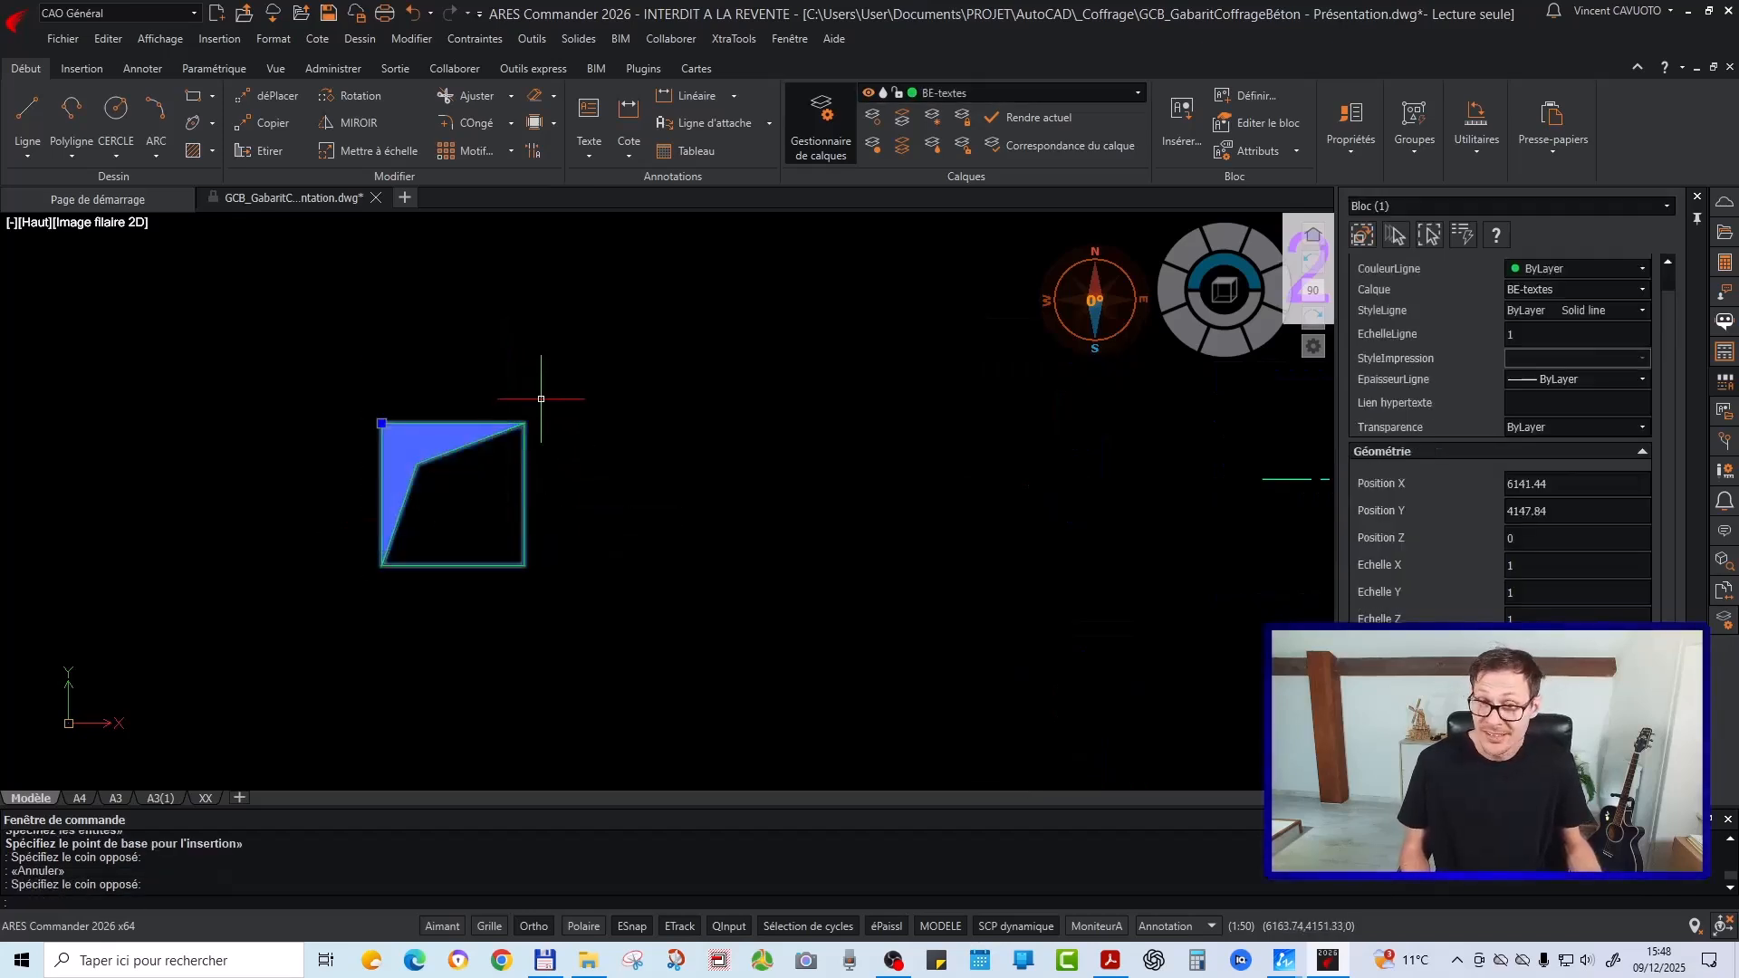
{"action": "right_click", "coordinate": [457, 466]}
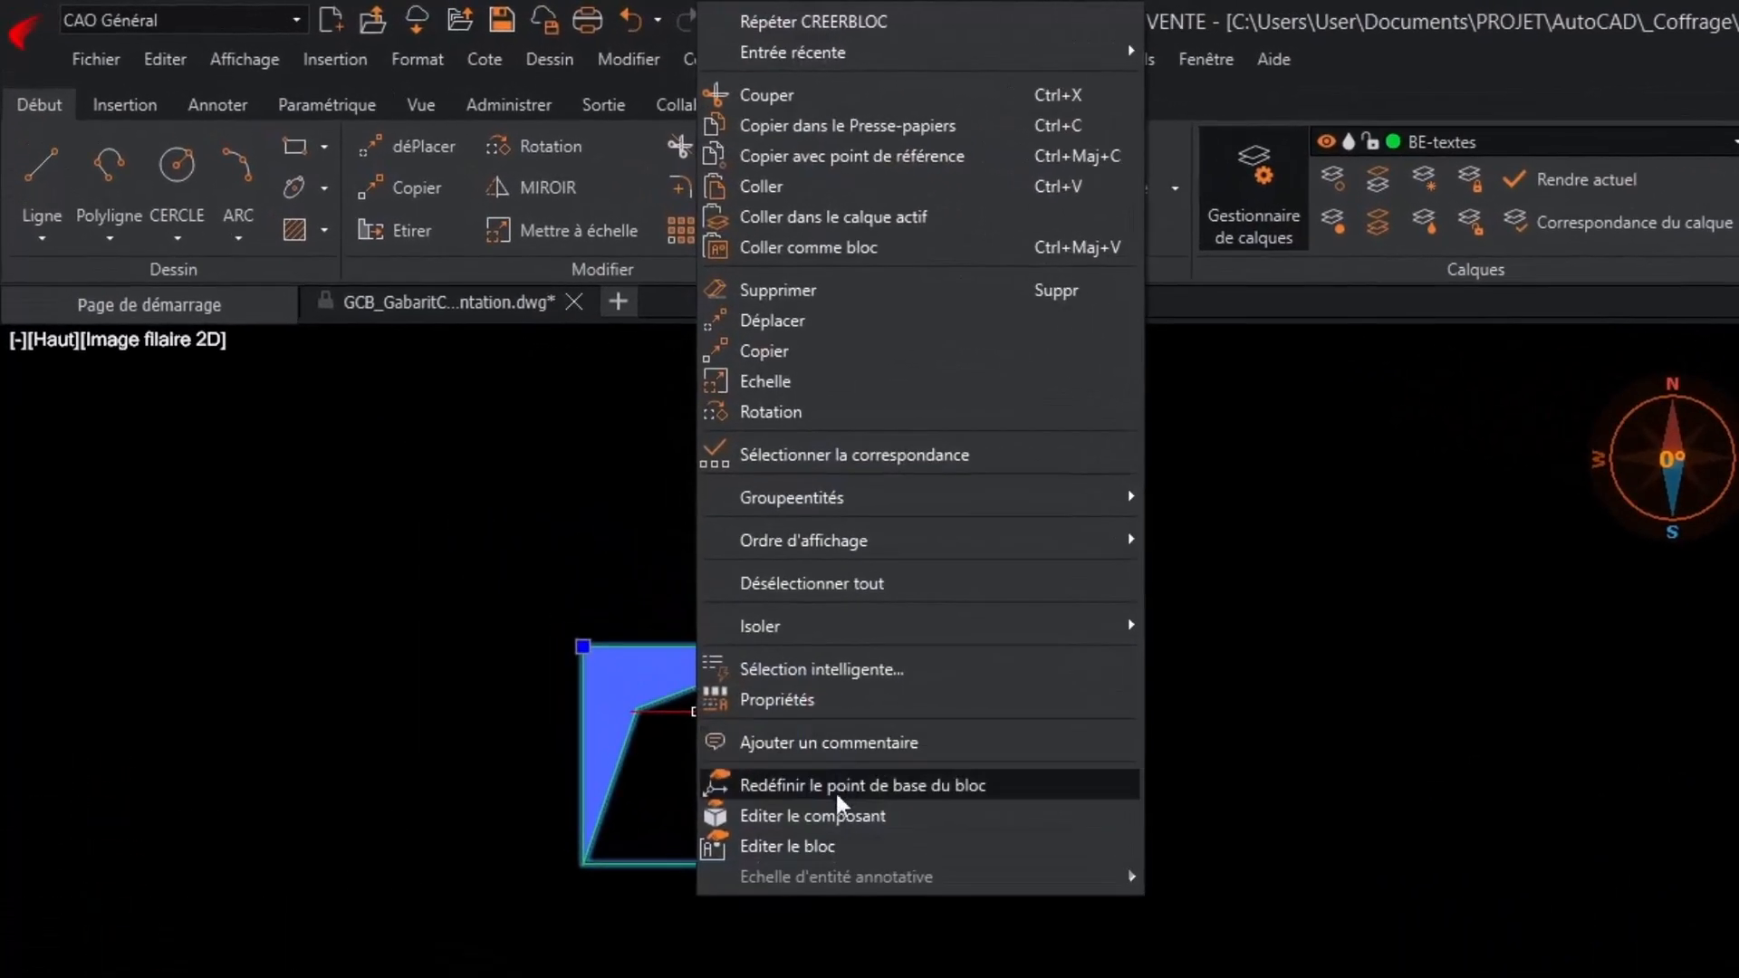
{"action": "left_click", "coordinate": [850, 844]}
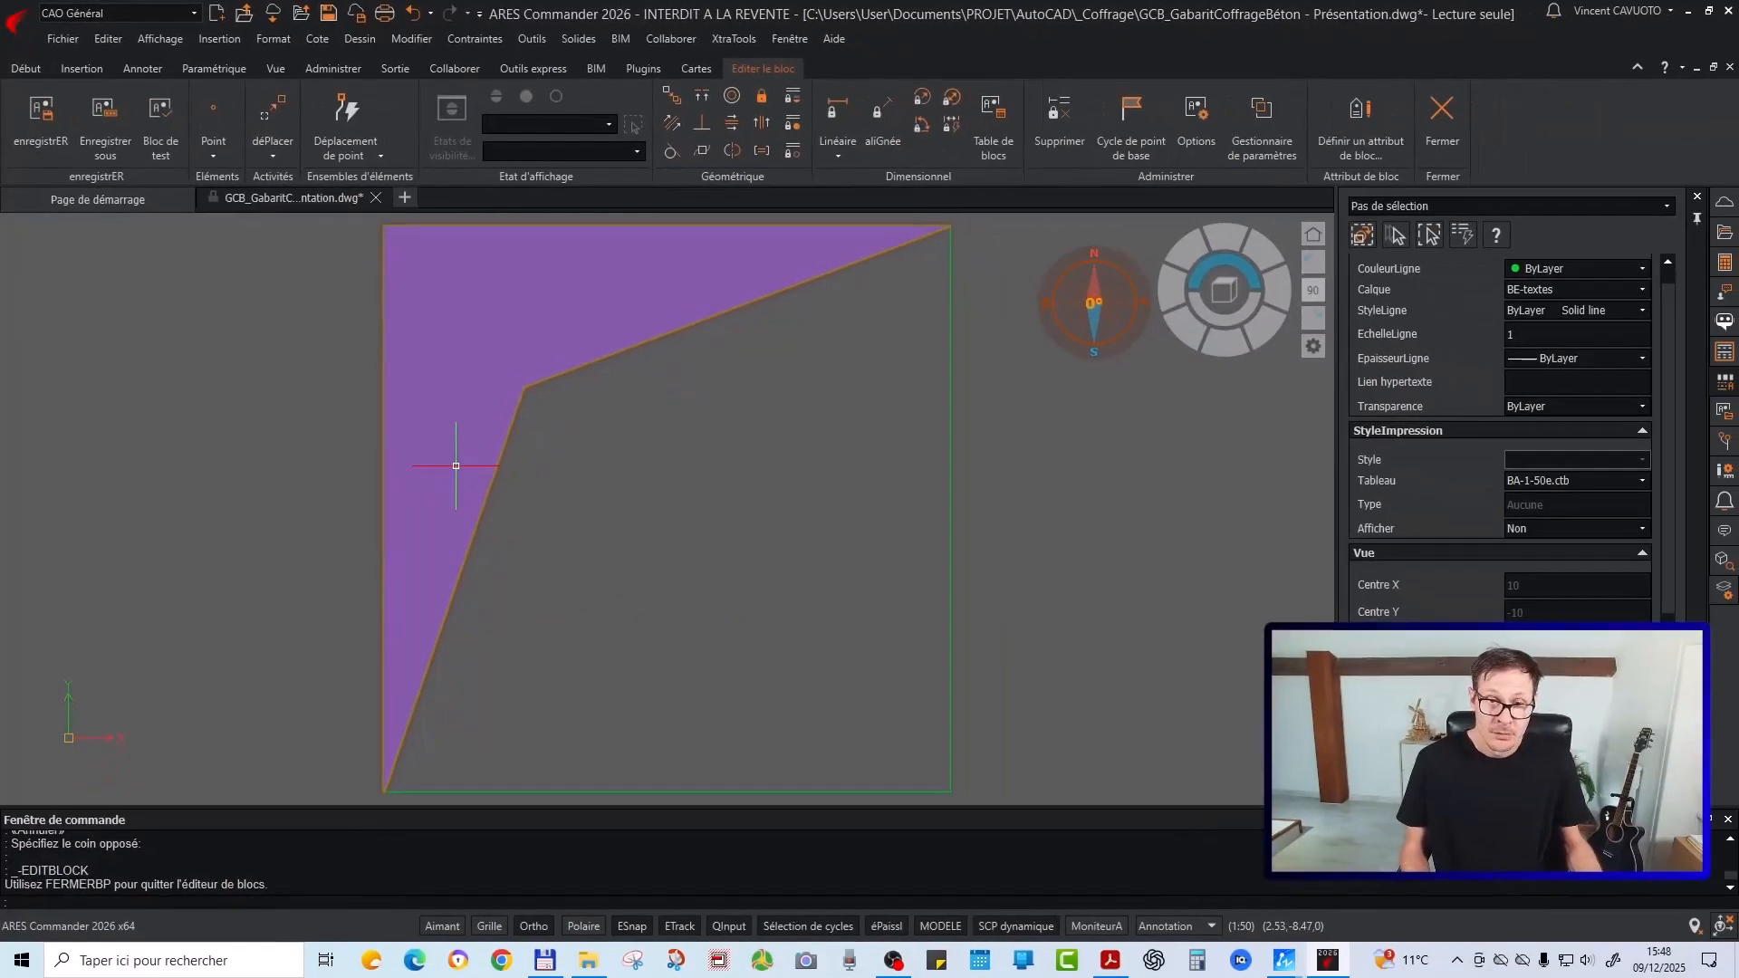
Add a linear element from the square's upper-left to its upper-right corner, with its label about 8.67 above the edge and one grip
{"action": "scroll", "coordinate": [455, 466], "scroll_direction": "down", "scroll_amount": 4}
{"action": "scroll", "coordinate": [562, 543], "scroll_direction": "up", "scroll_amount": 1}
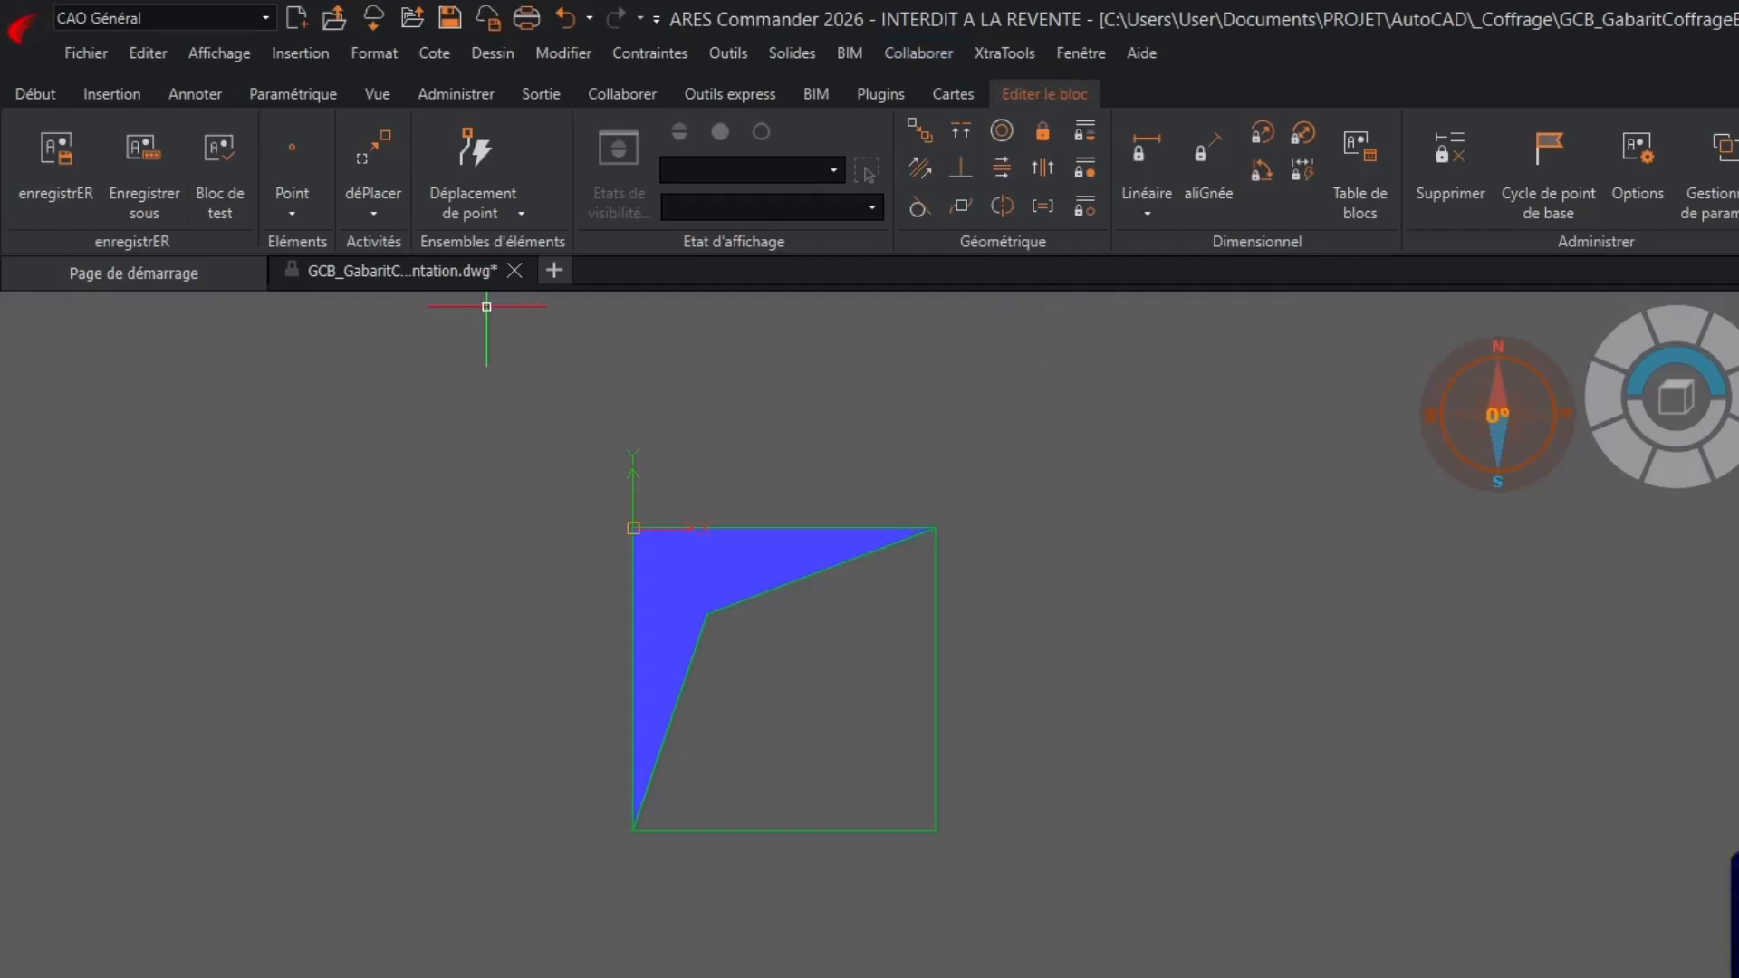
{"action": "left_click", "coordinate": [293, 213]}
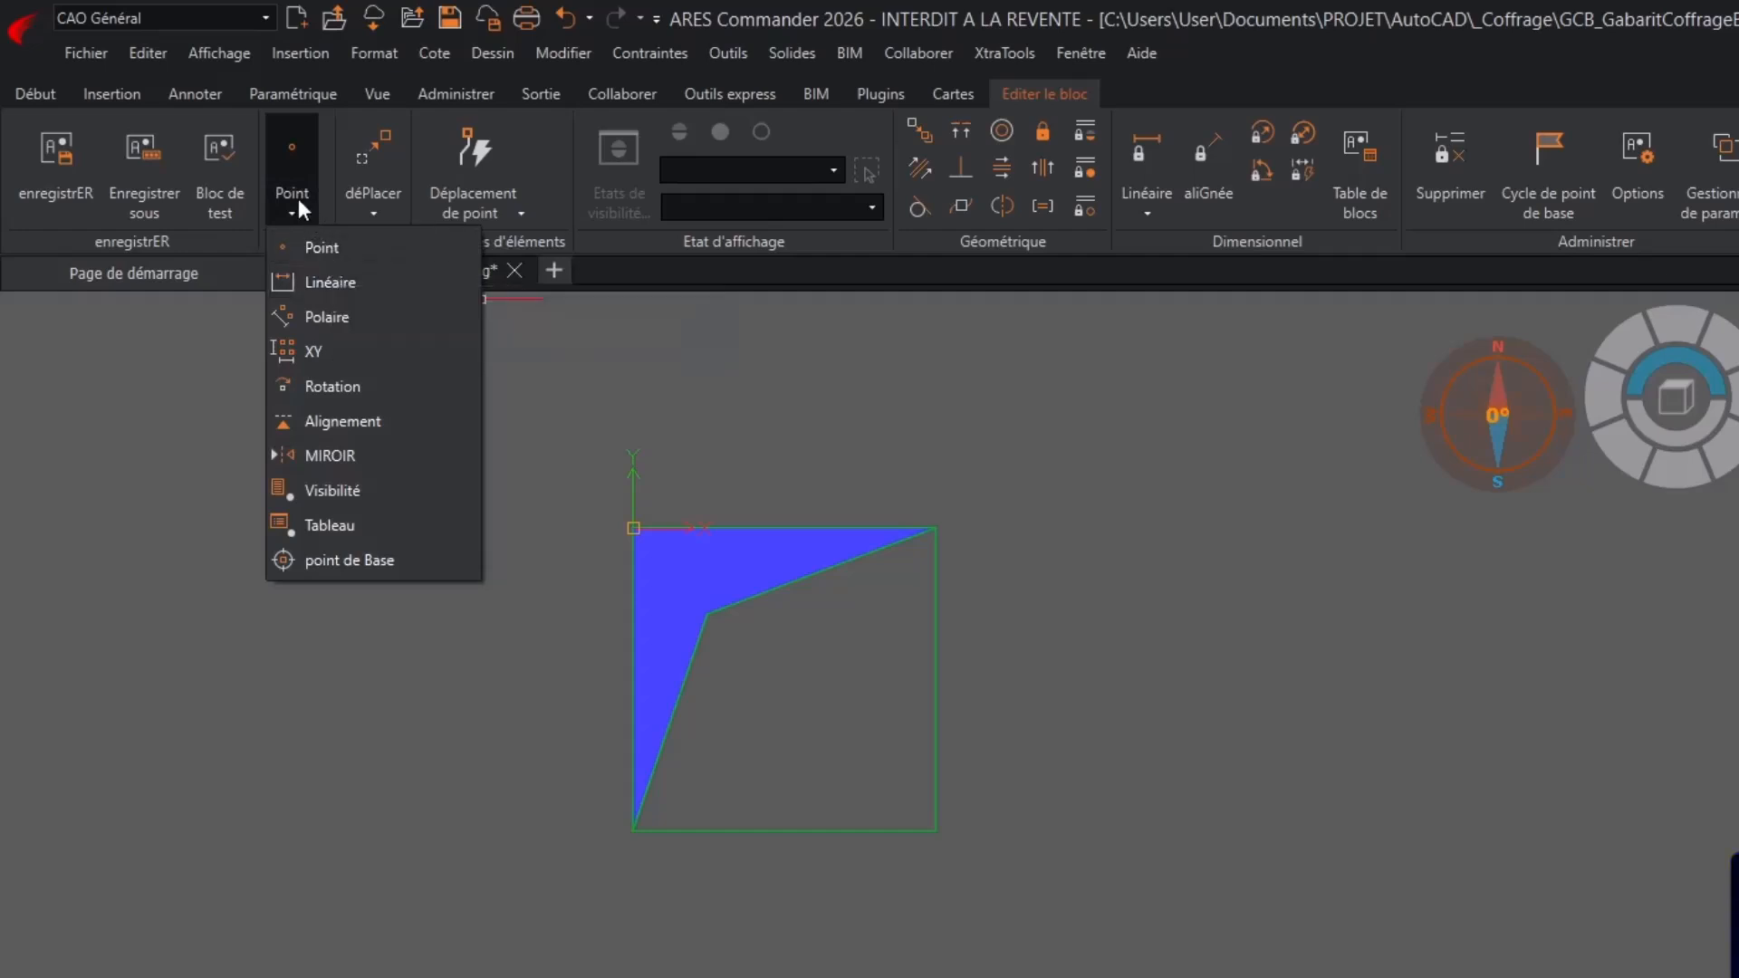
{"action": "left_click", "coordinate": [343, 282]}
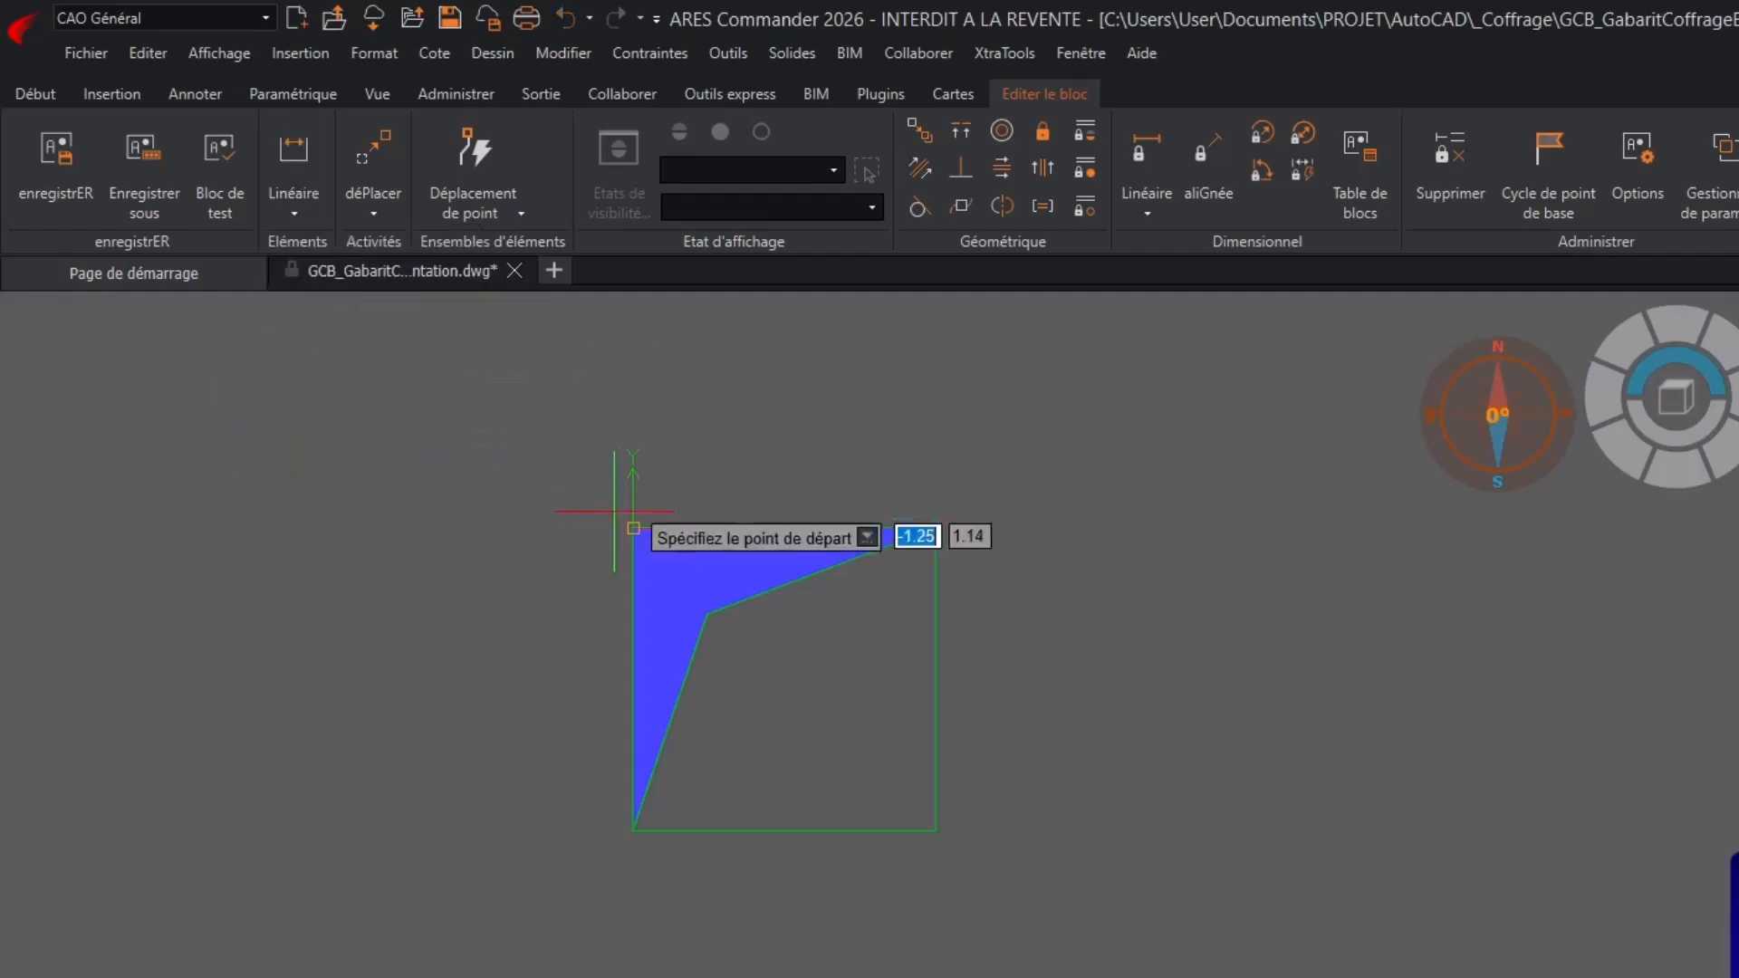
{"action": "left_click", "coordinate": [633, 528]}
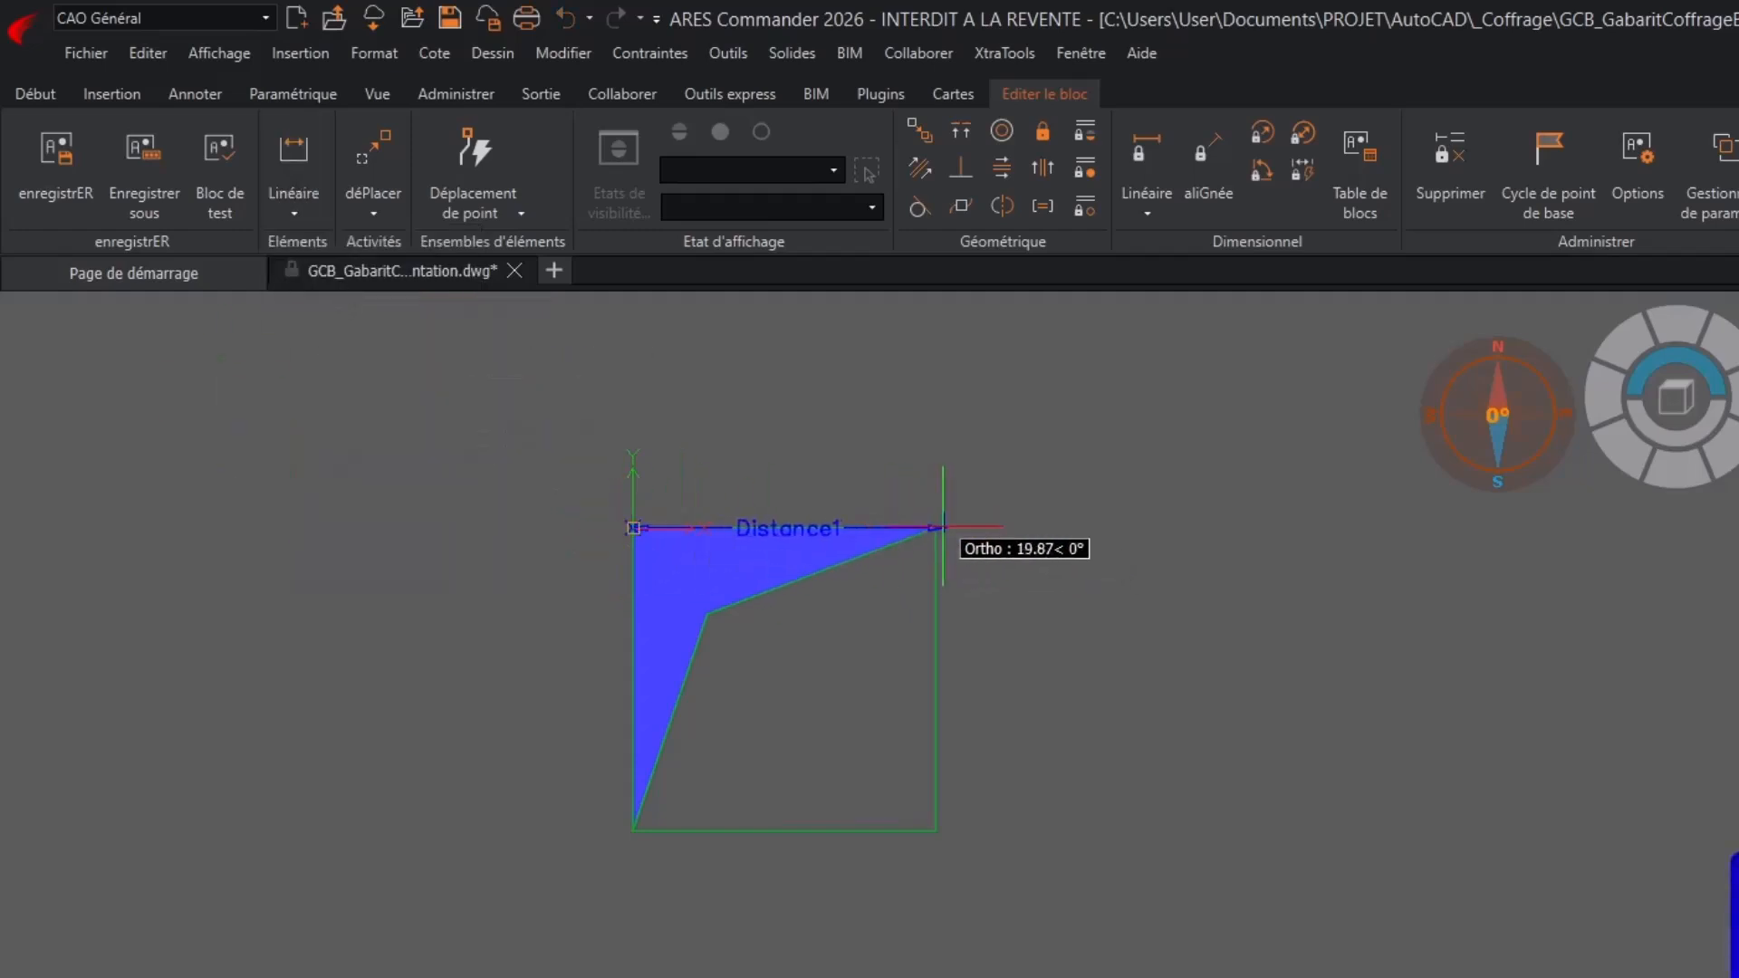
{"action": "left_click", "coordinate": [936, 528]}
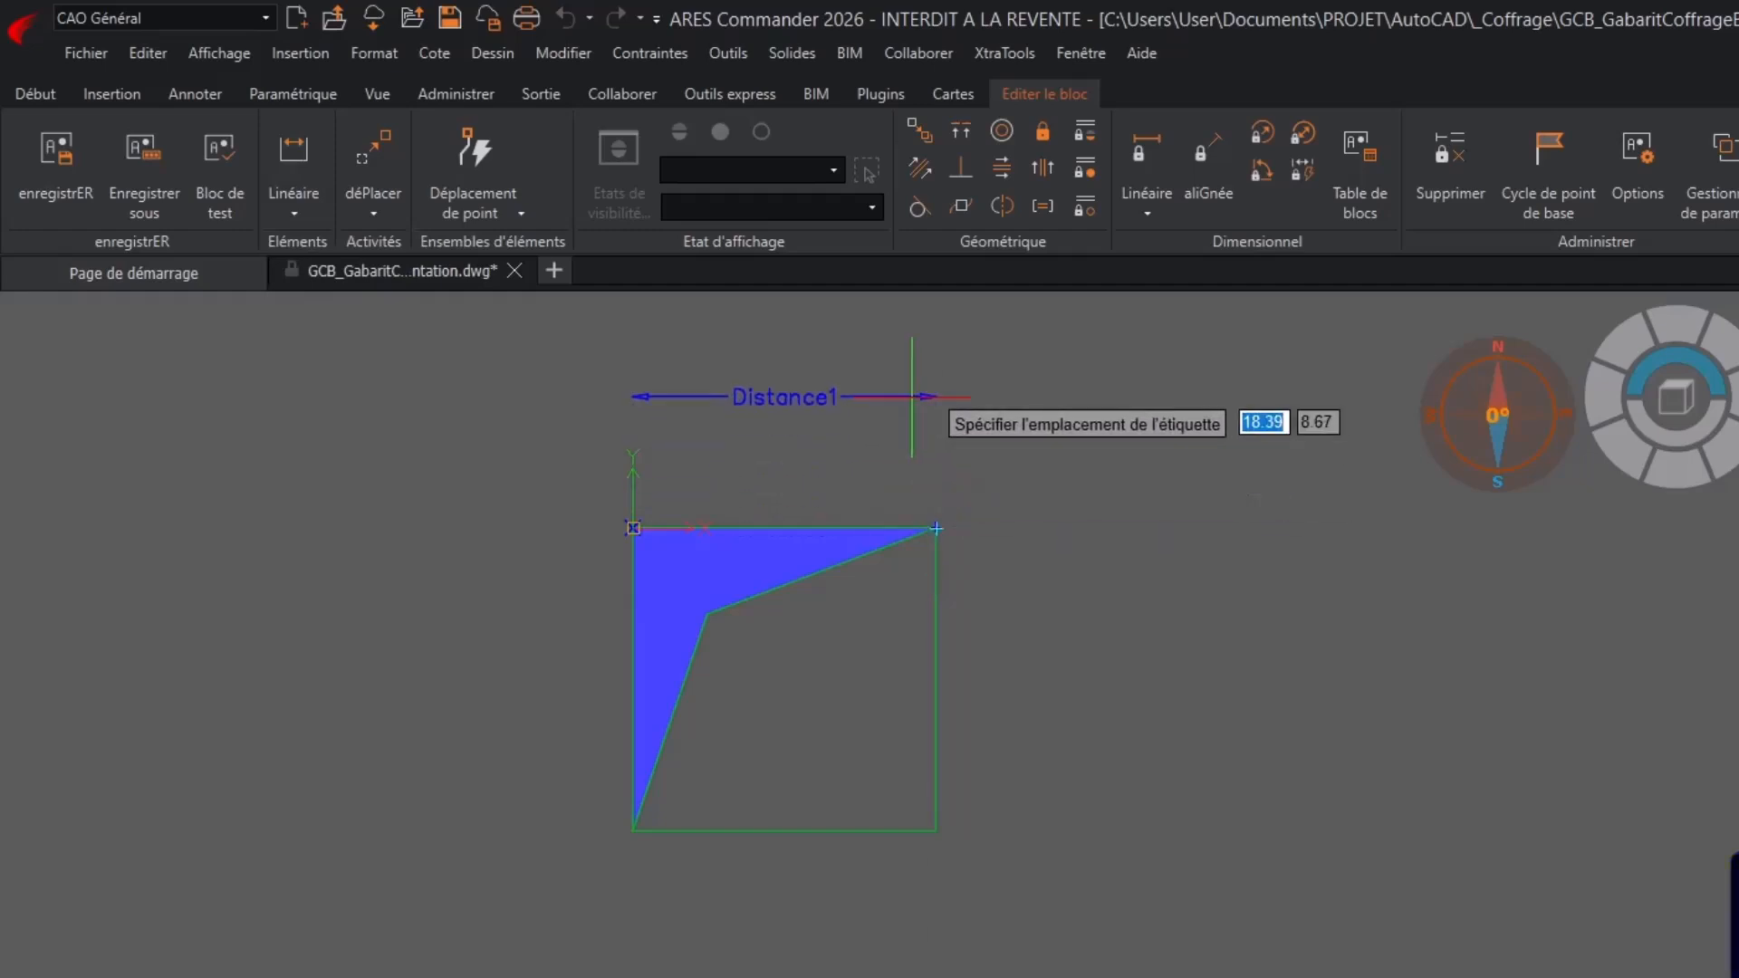
{"action": "left_click", "coordinate": [913, 405]}
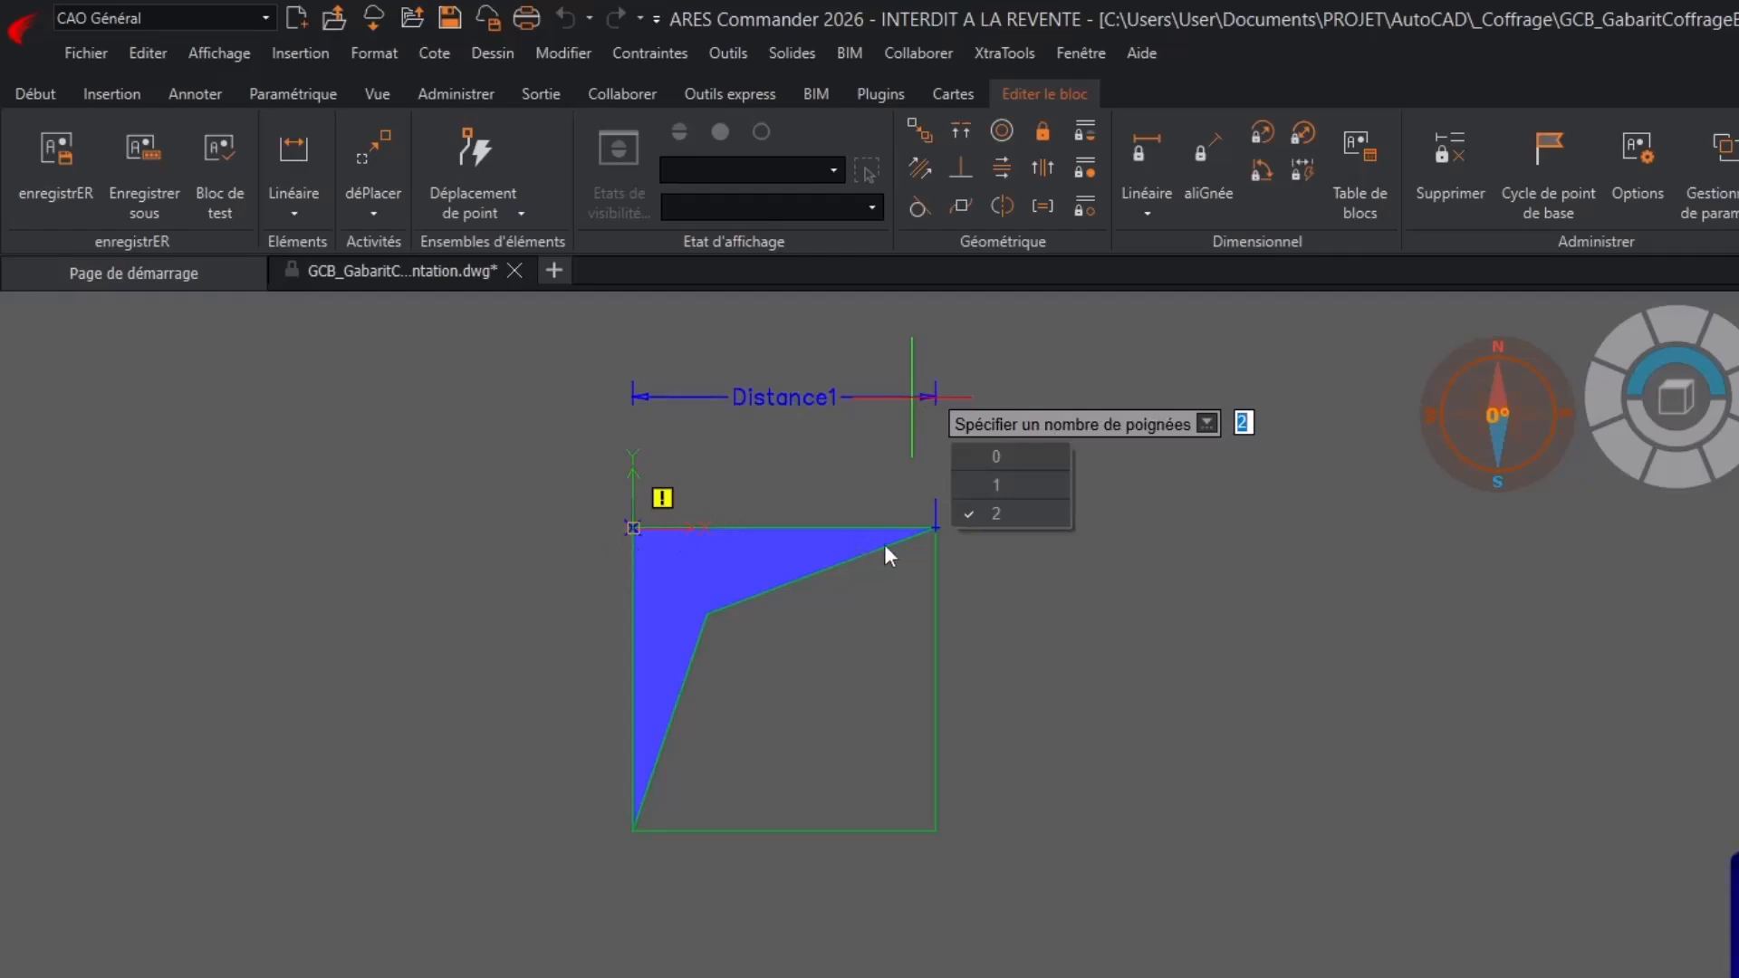
{"action": "left_click", "coordinate": [997, 487]}
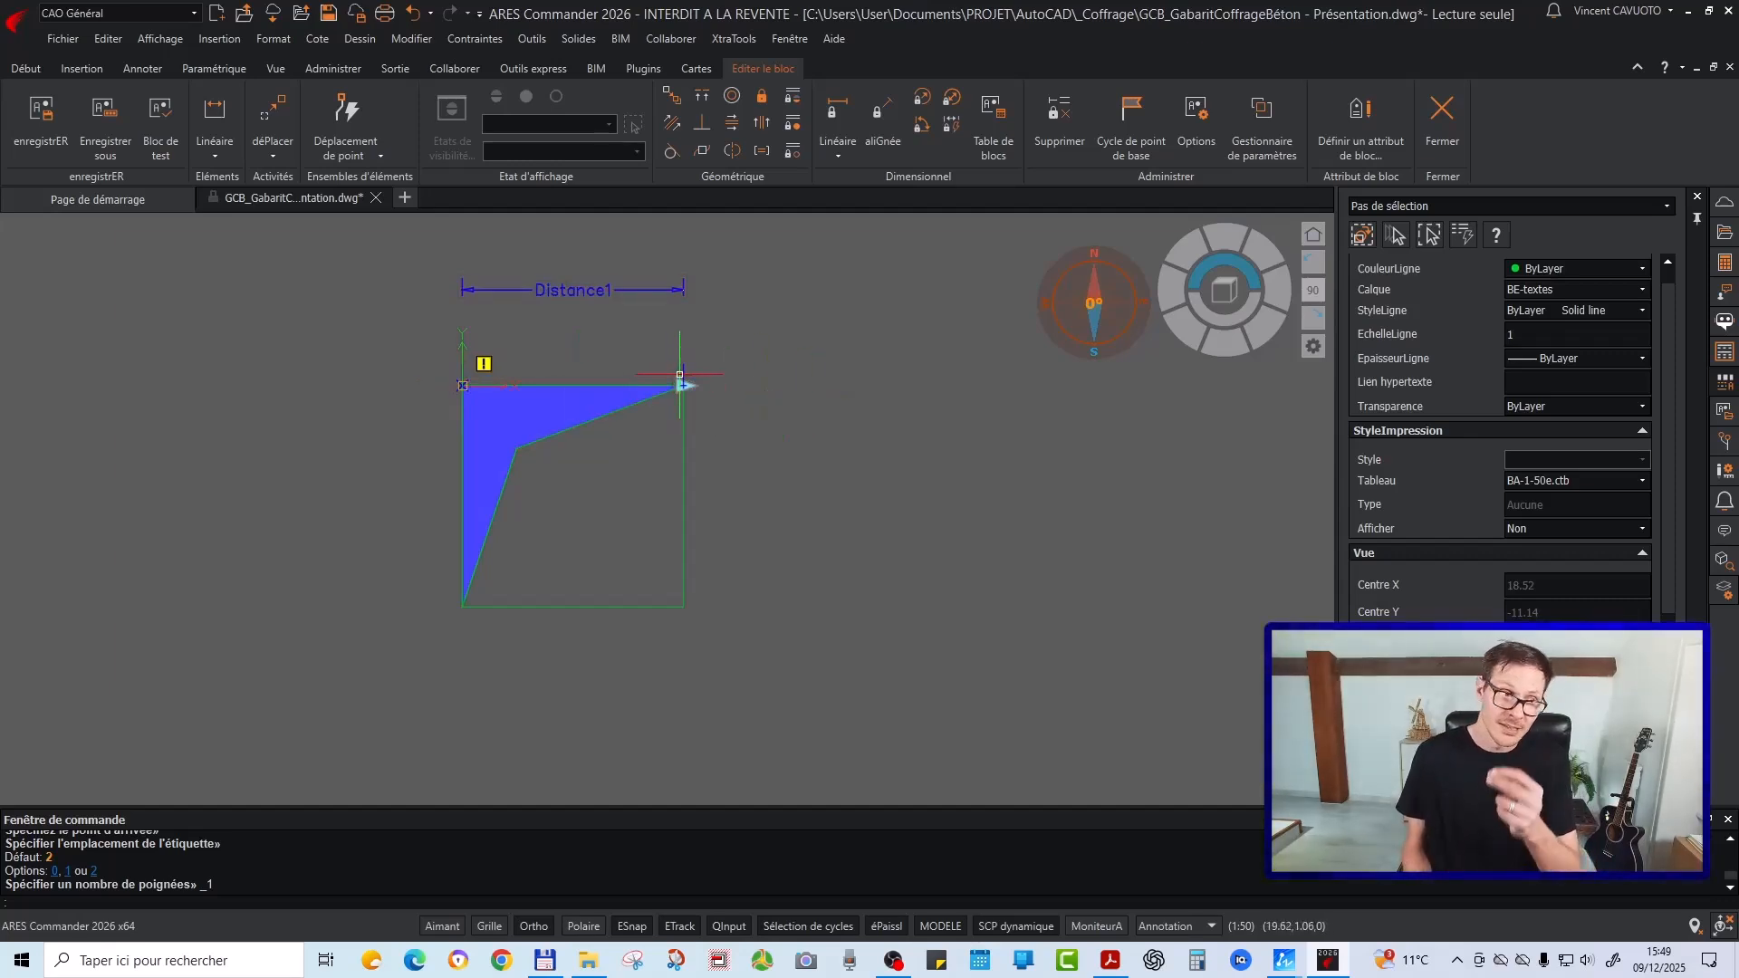
{"action": "double_click", "coordinate": [671, 288]}
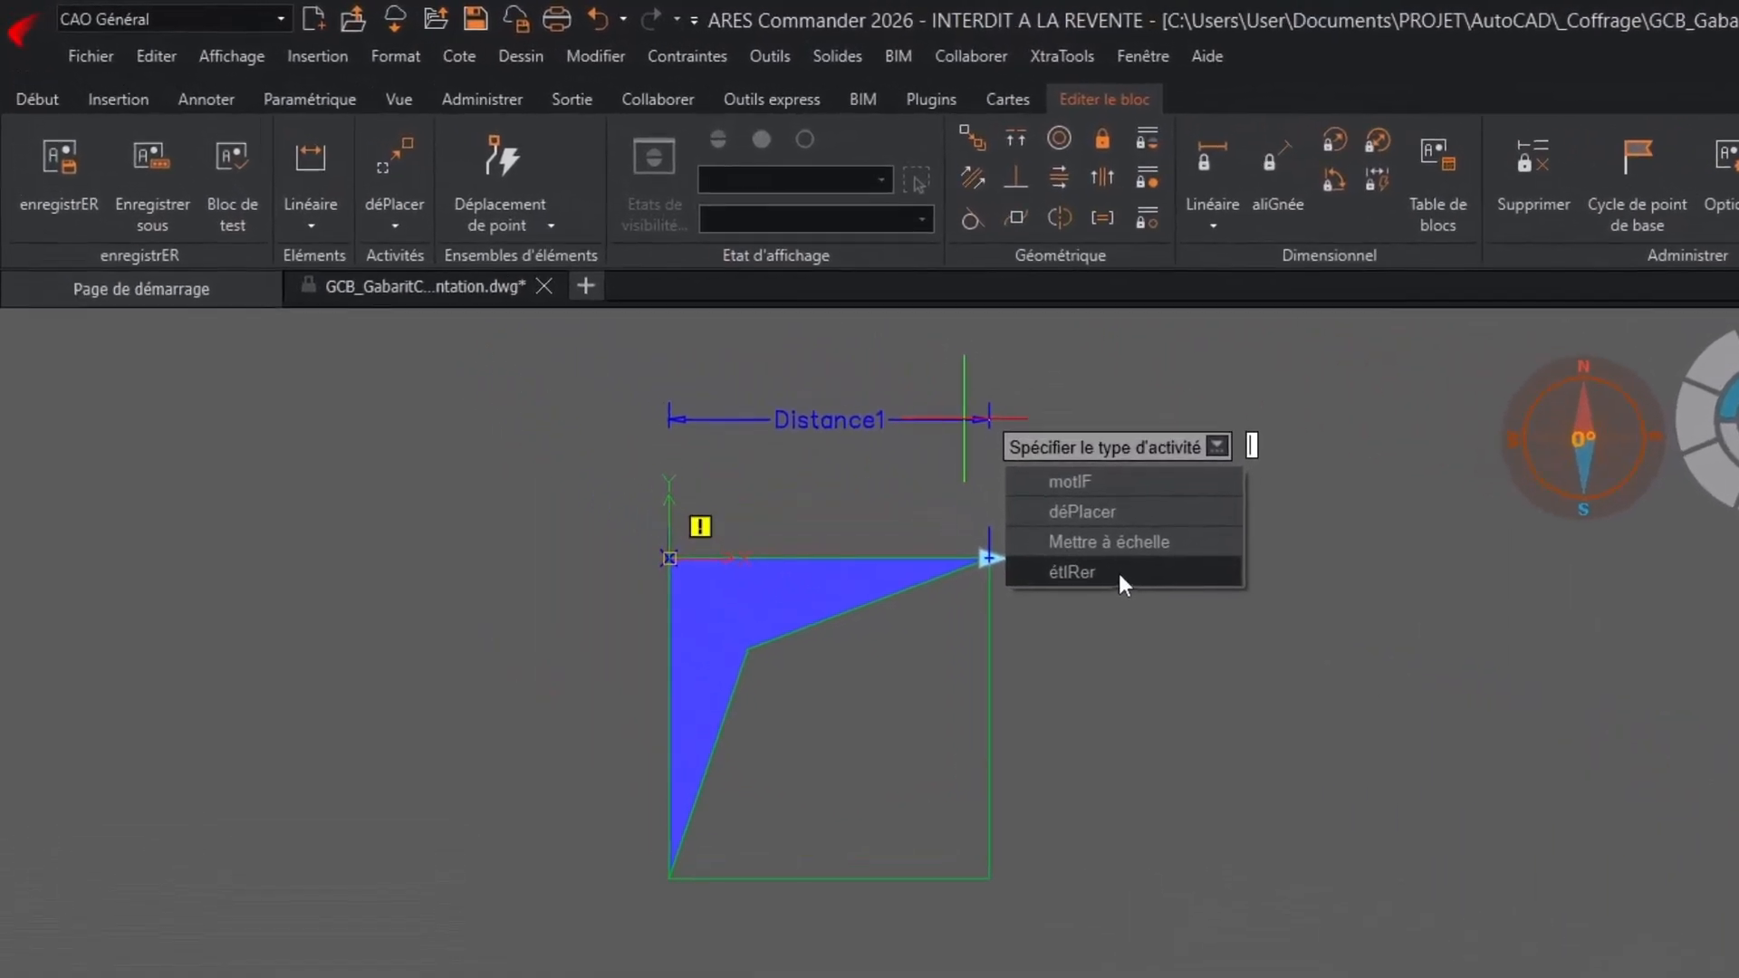
{"action": "left_click", "coordinate": [839, 422]}
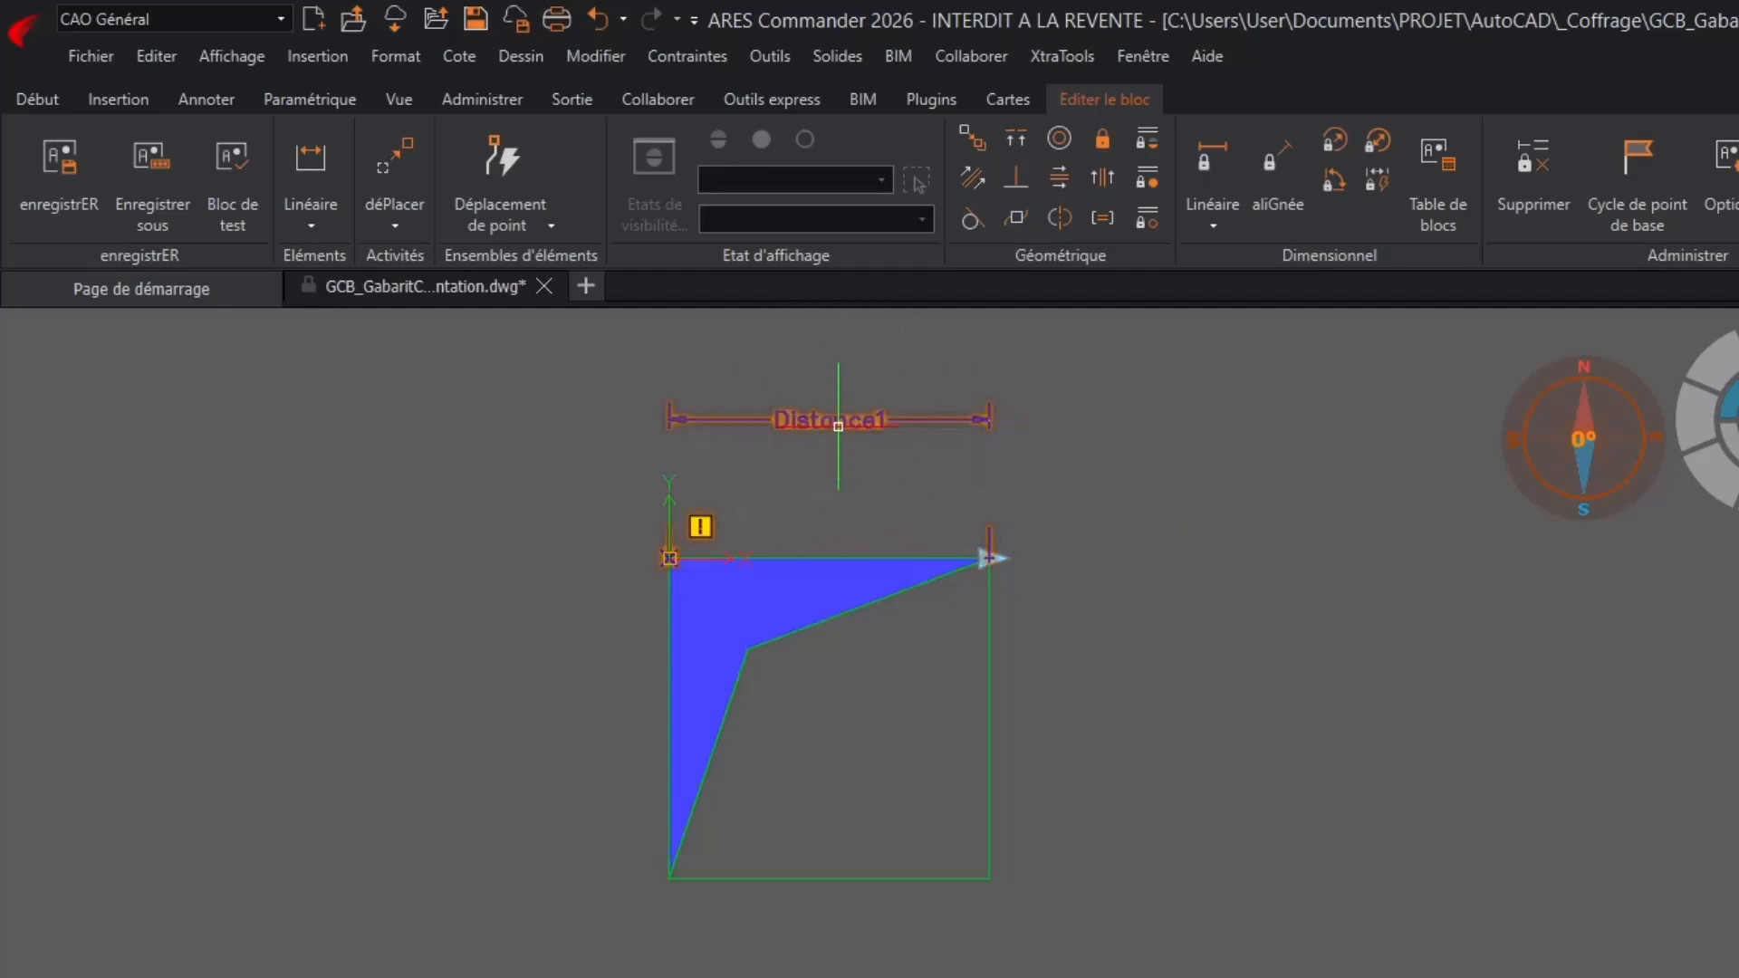
{"action": "left_click", "coordinate": [396, 226]}
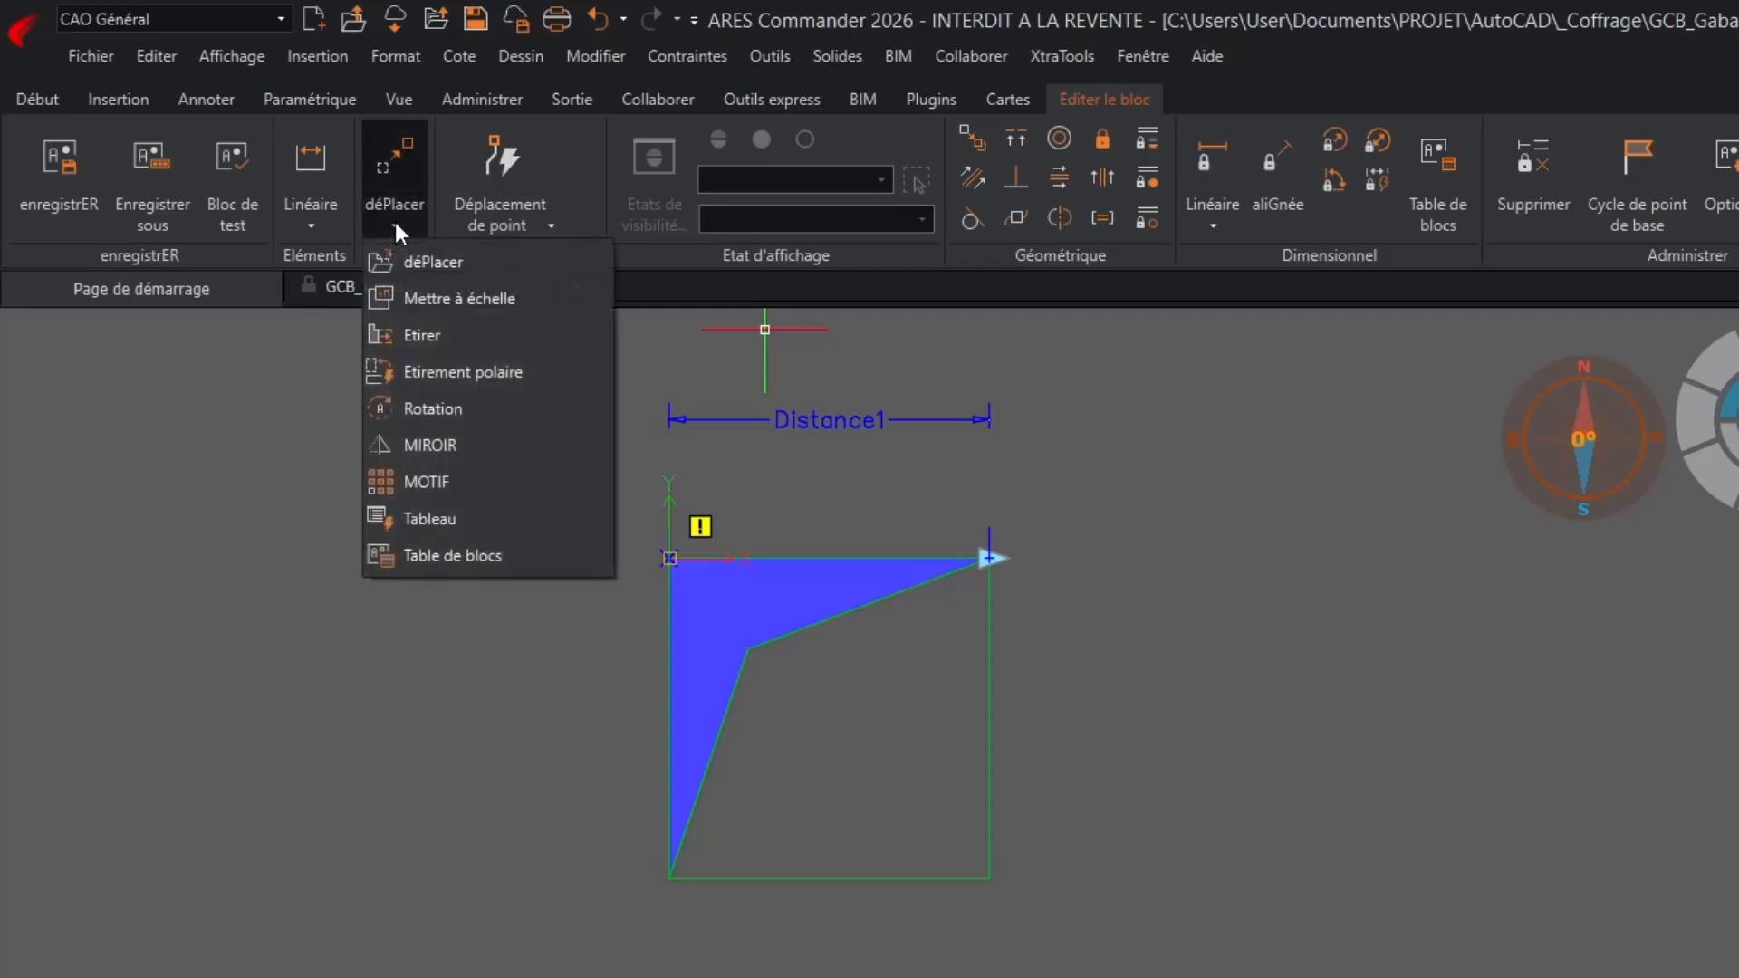
{"action": "left_click", "coordinate": [421, 262]}
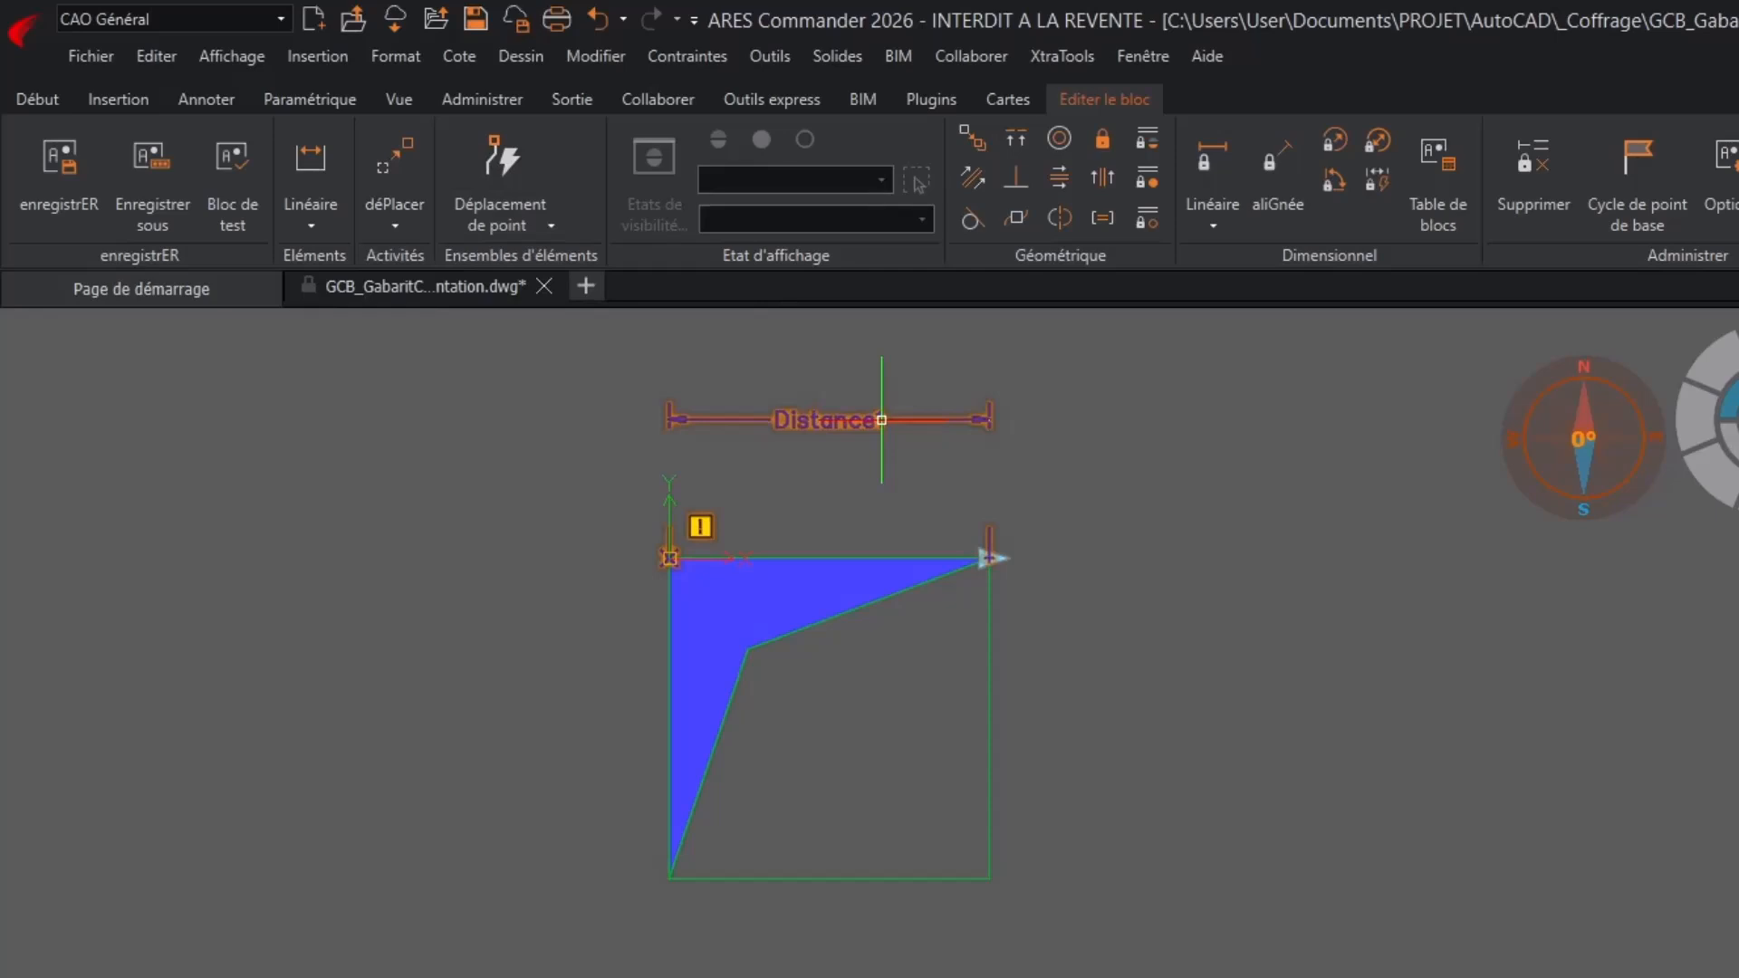
Start a stretch activity on the Distance1 element, tied to its right end point, with a stretch frame enclosing the square's right part
{"action": "left_click", "coordinate": [882, 419]}
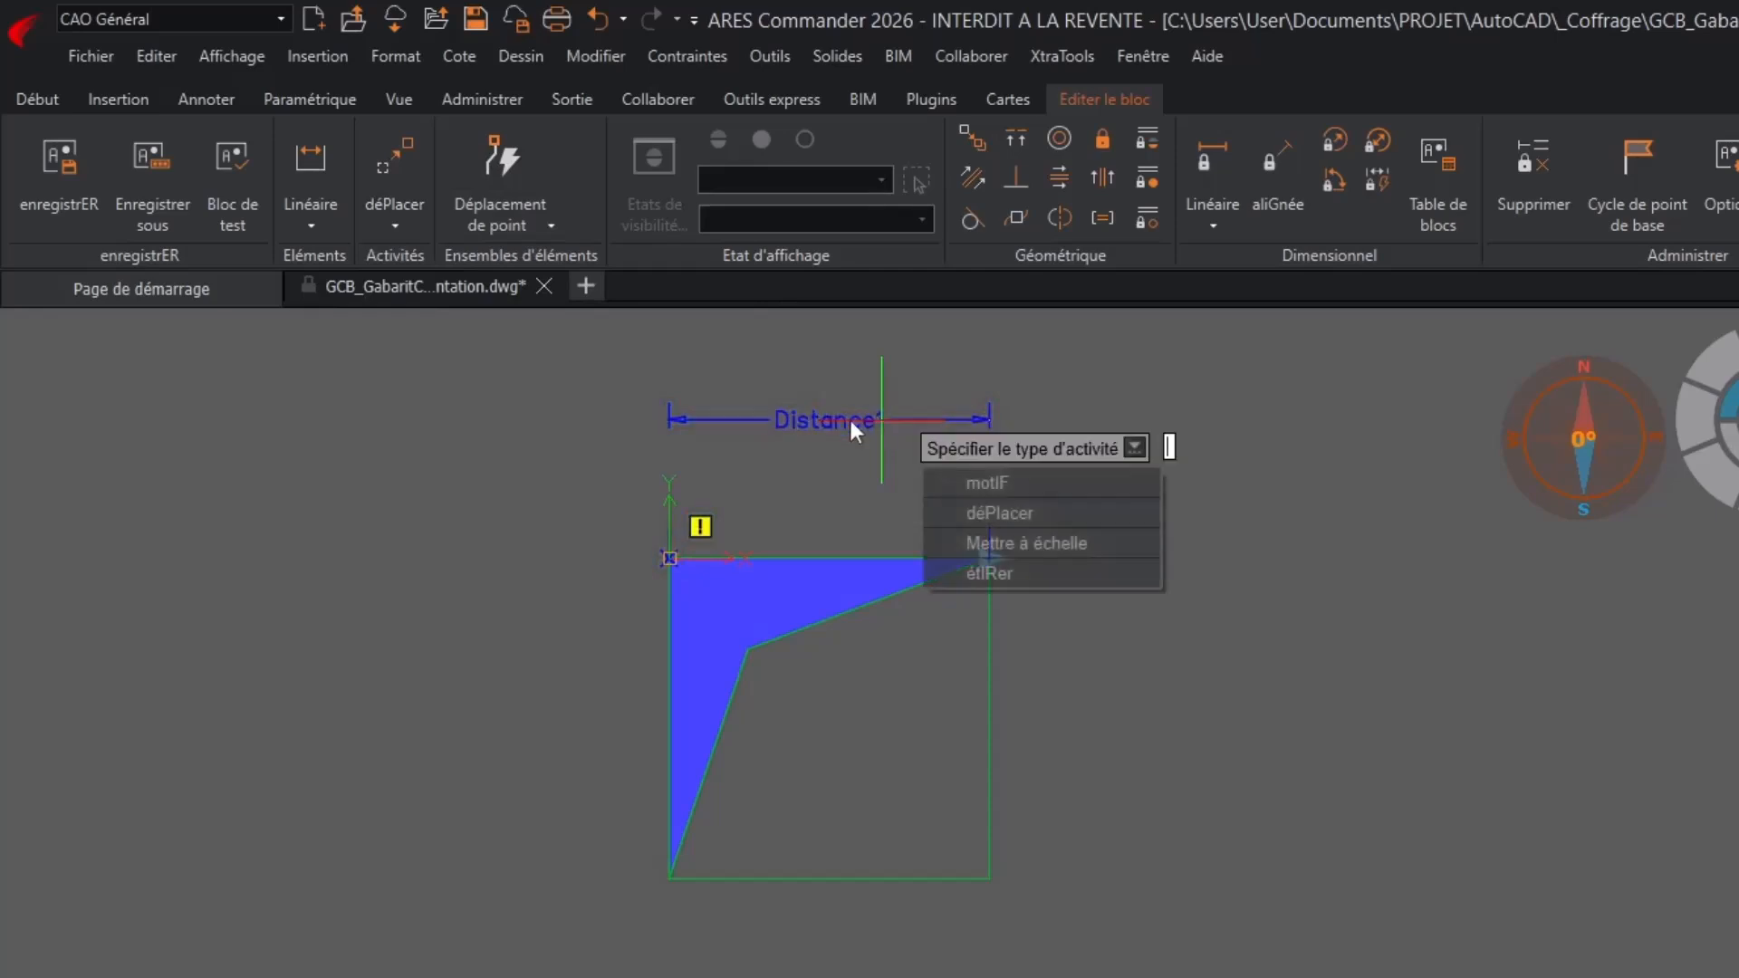
{"action": "left_click", "coordinate": [1019, 572]}
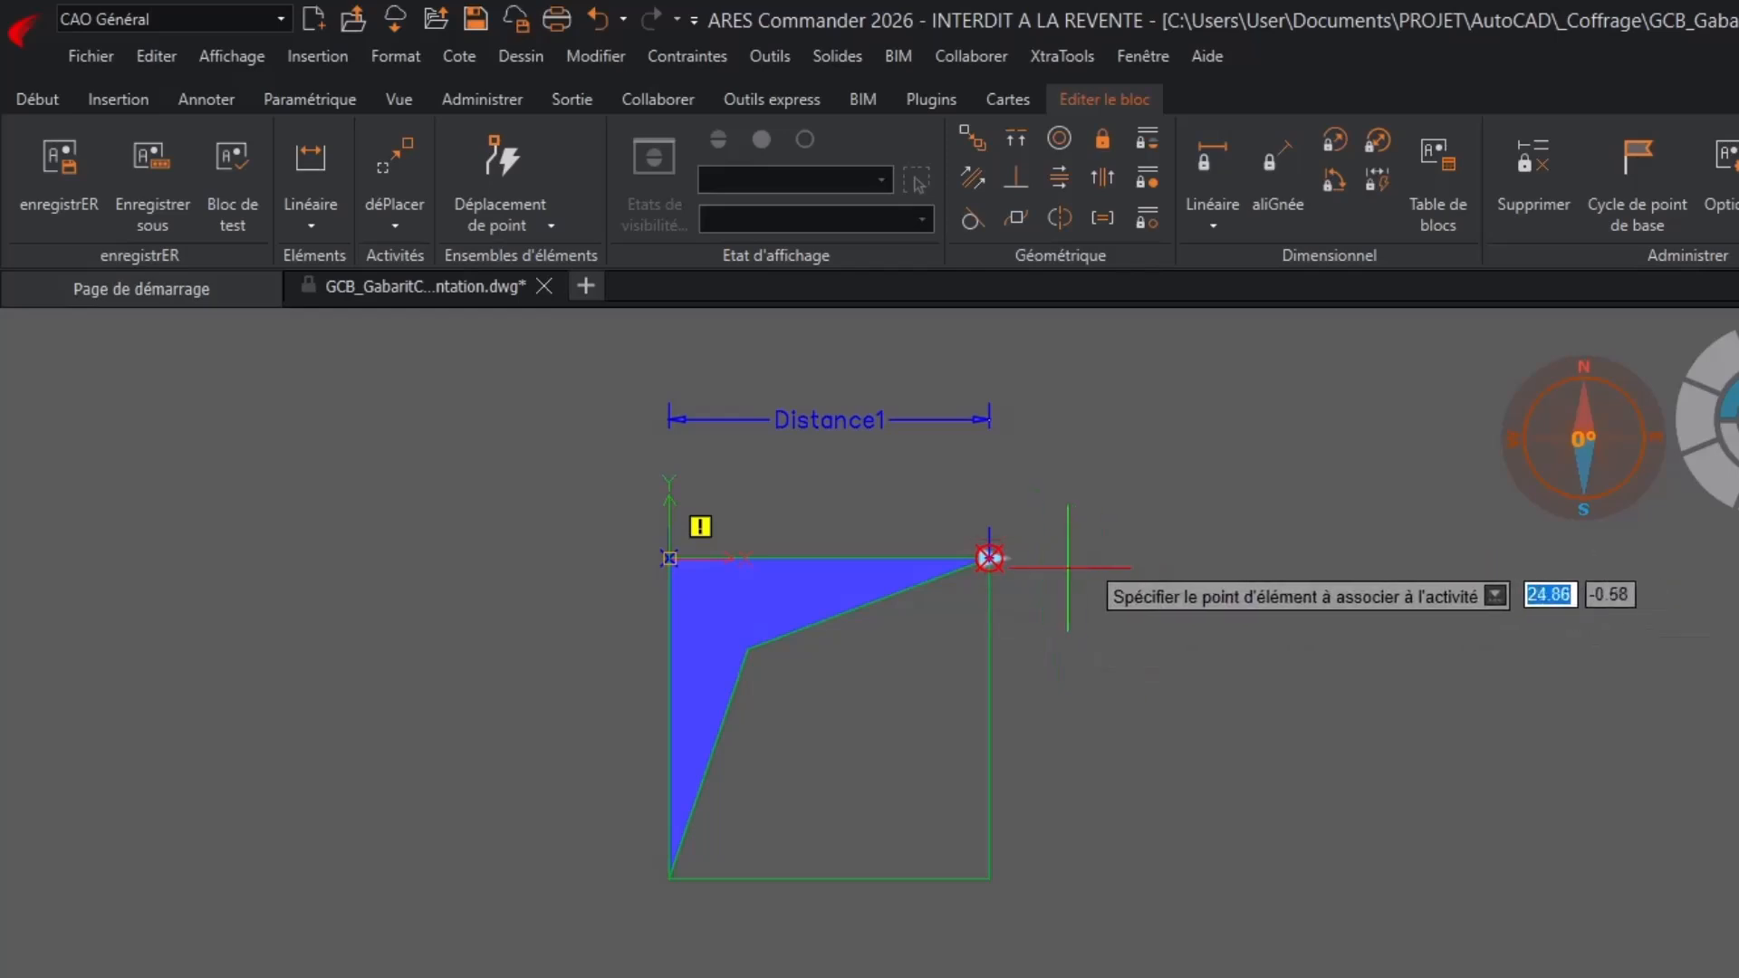
{"action": "left_click", "coordinate": [988, 558]}
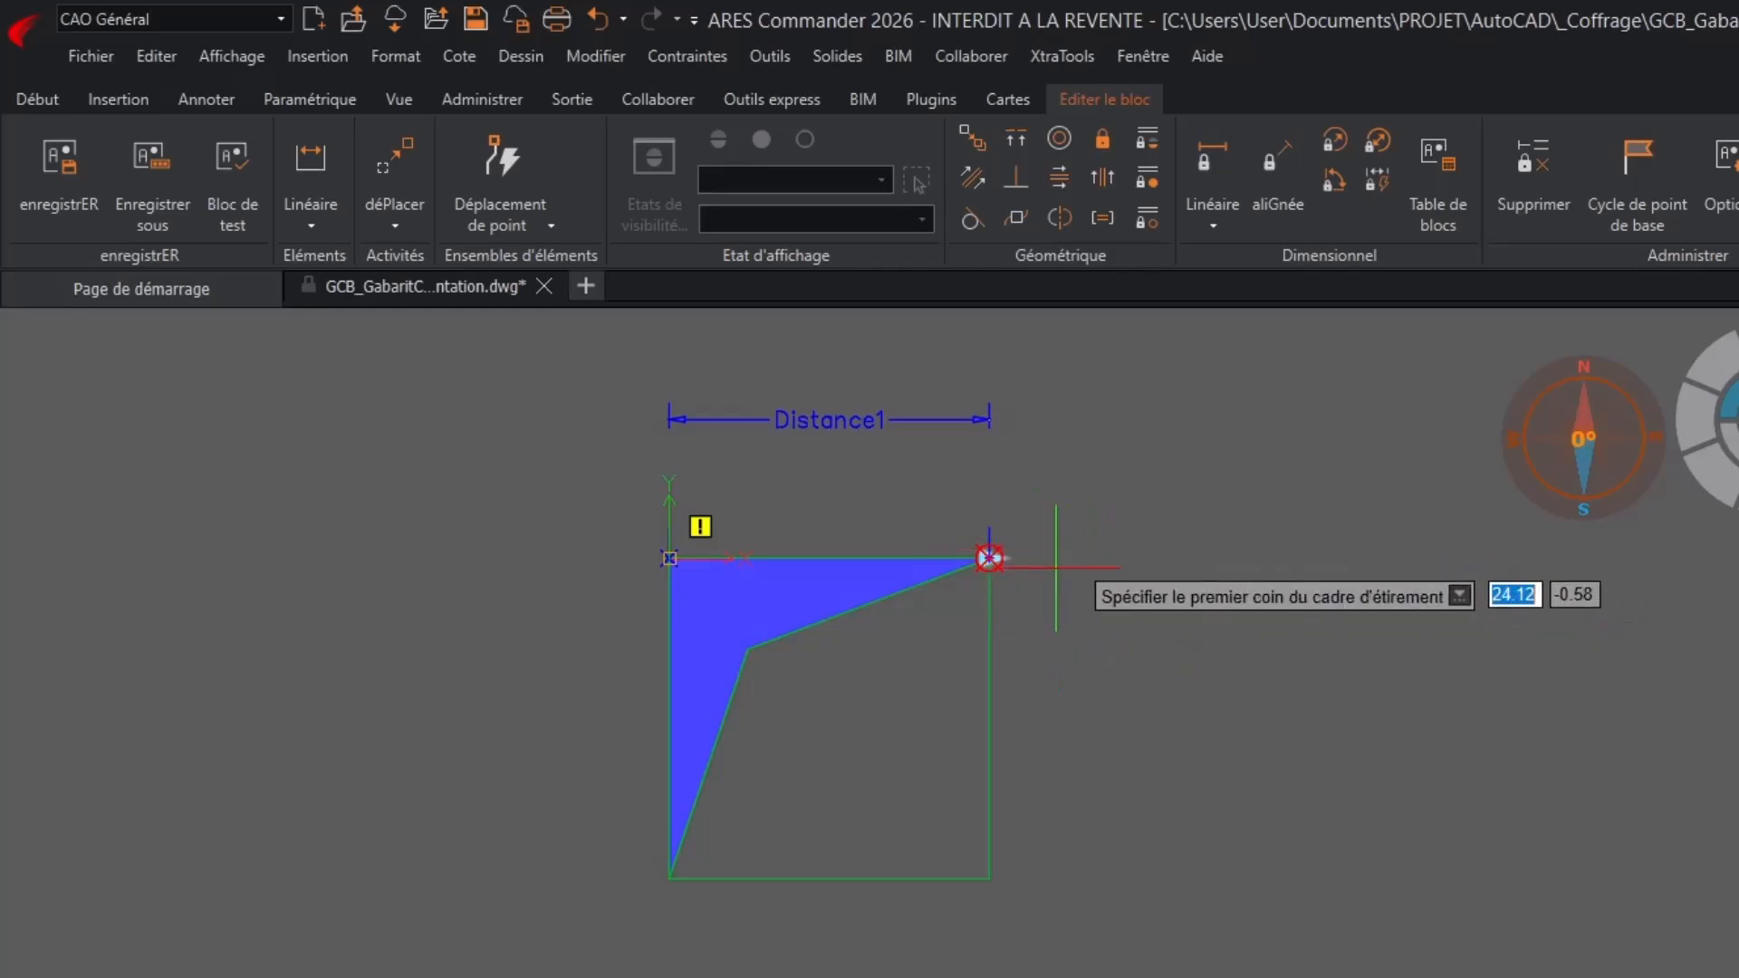
{"action": "left_click", "coordinate": [1176, 417]}
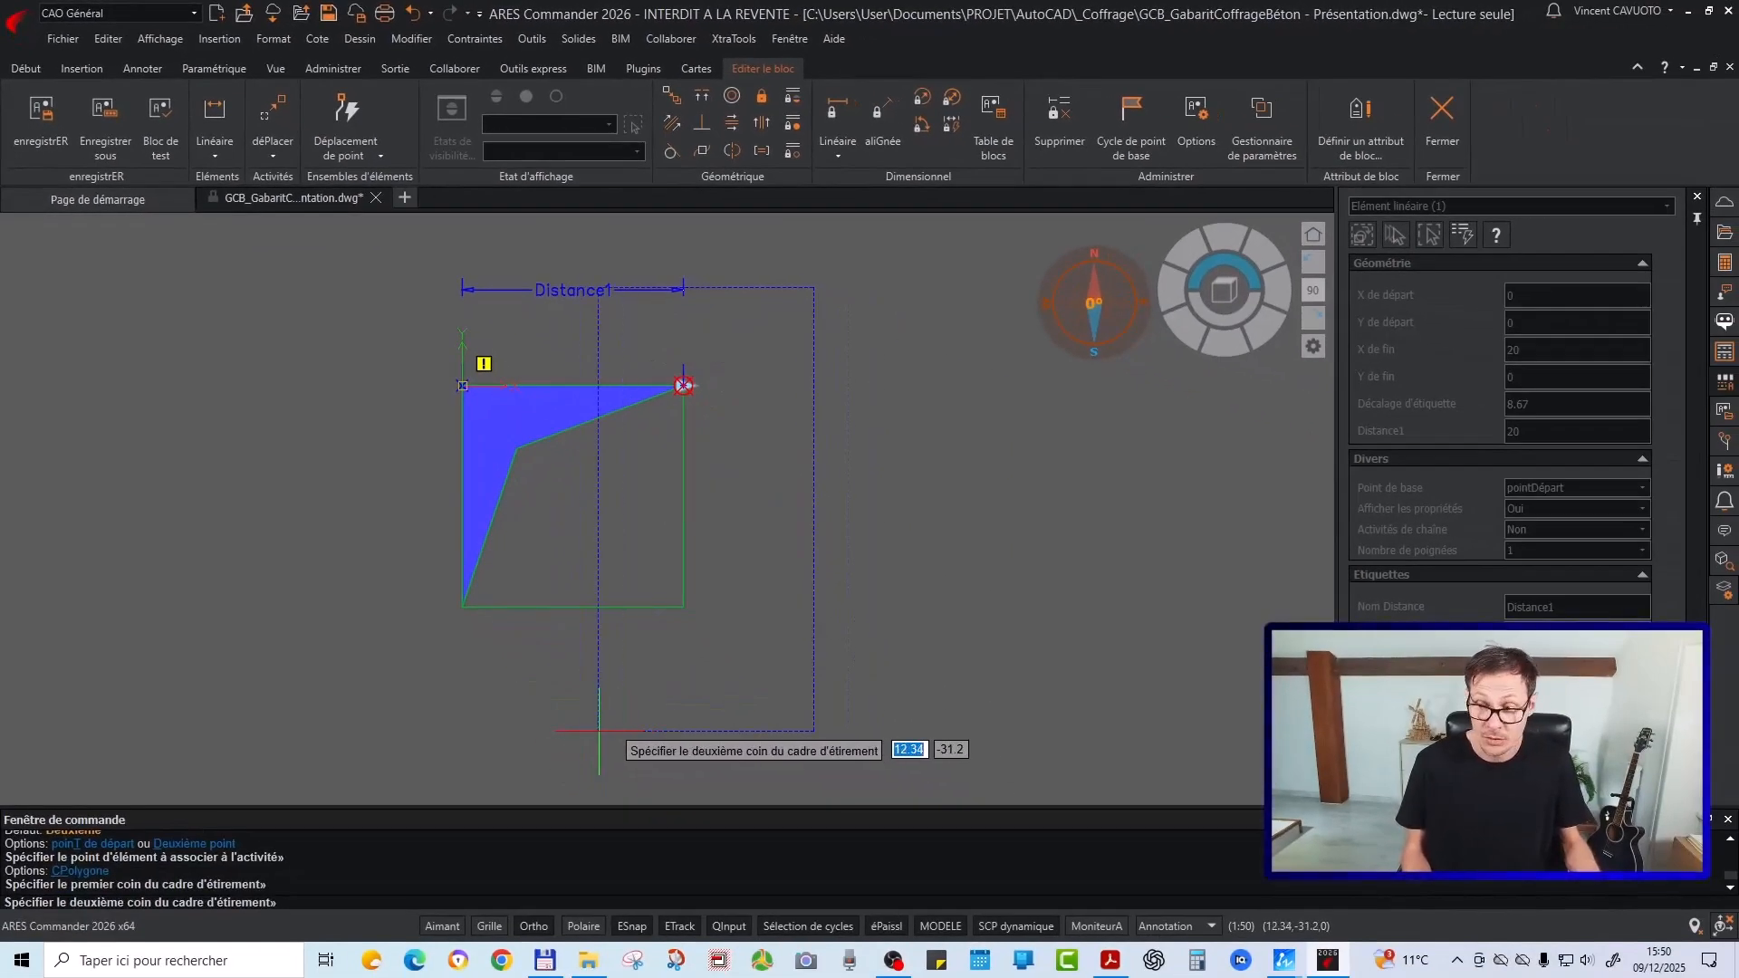
{"action": "left_click", "coordinate": [599, 730]}
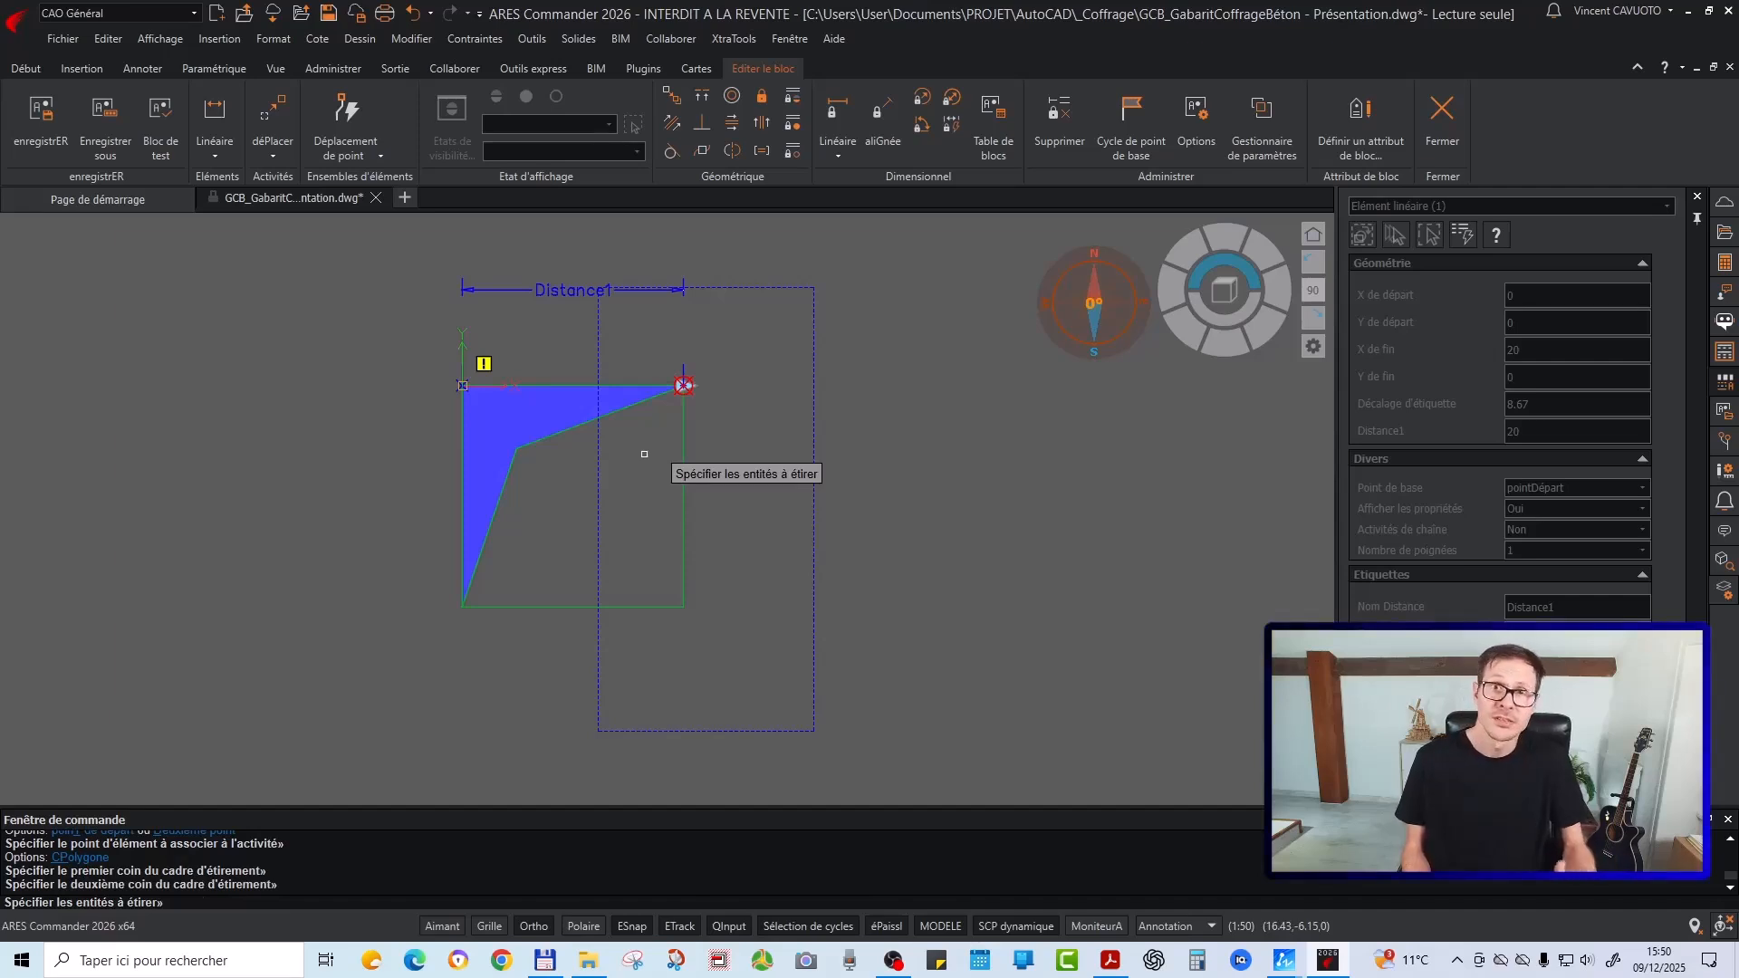
Choose the entities along the square's right side as those to stretch and complete the stretch activity
{"action": "left_click", "coordinate": [767, 352]}
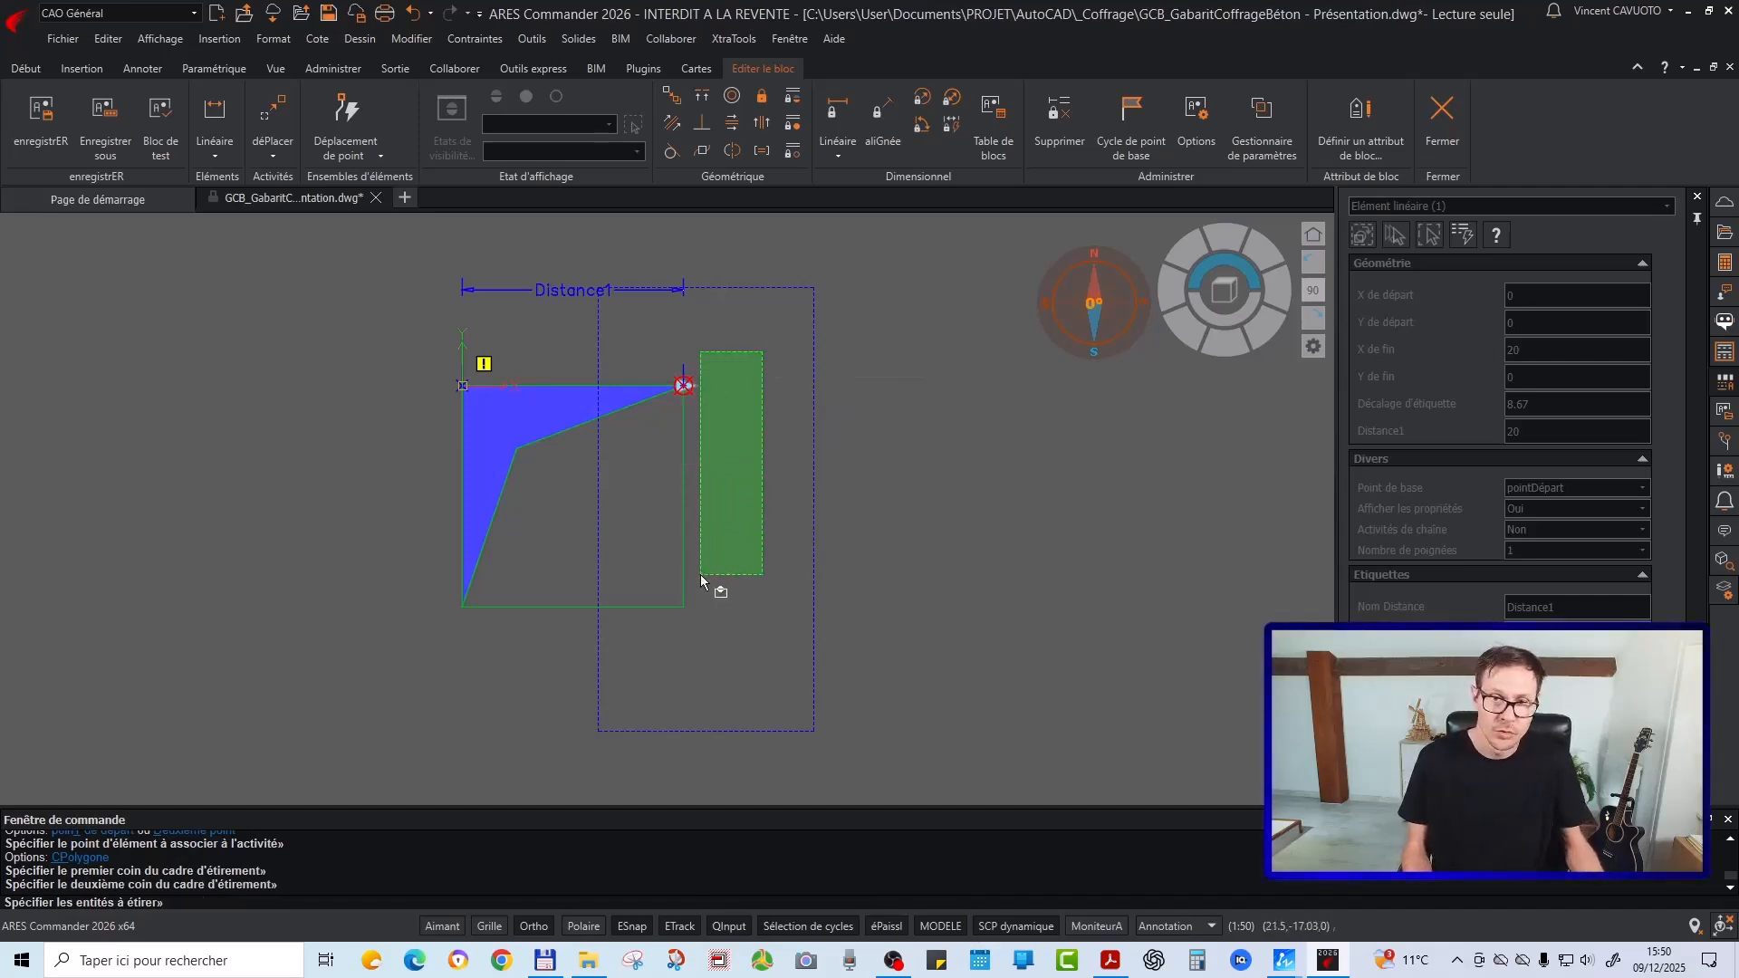
{"action": "left_click", "coordinate": [719, 553]}
{"action": "key", "text": "Return"}
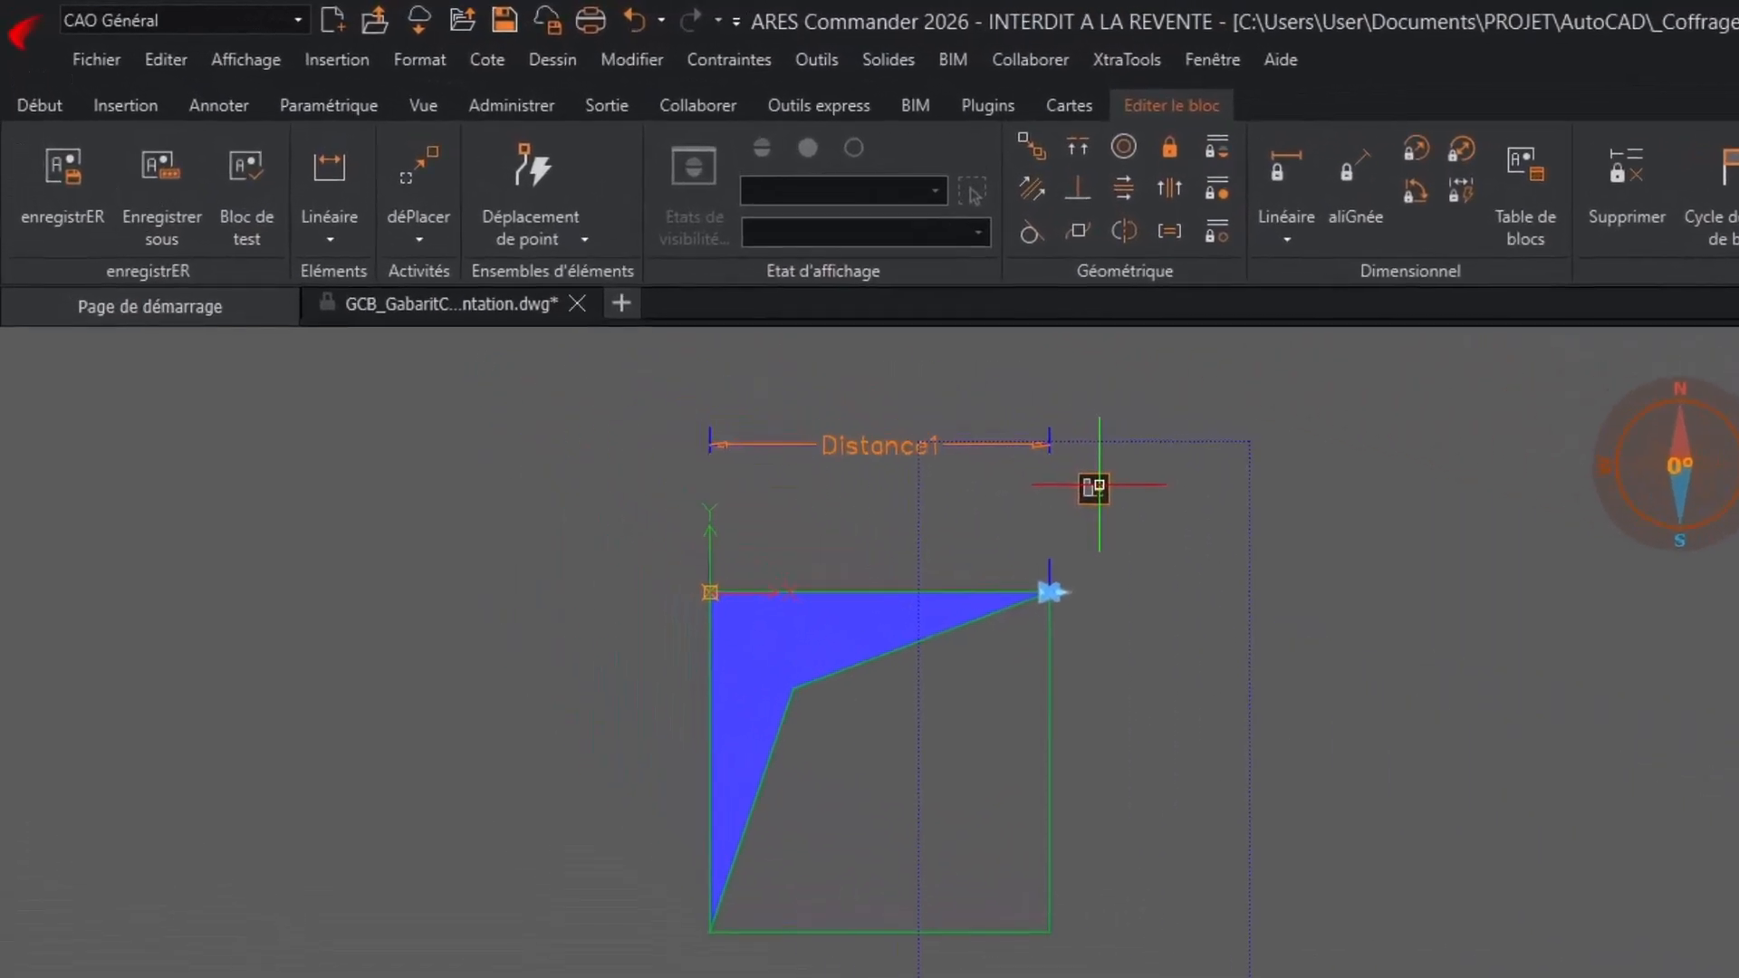
Examine the link between the stretch activity and the Distance1 element, then clear the selection
{"action": "left_click", "coordinate": [1099, 486]}
{"action": "left_click", "coordinate": [861, 446]}
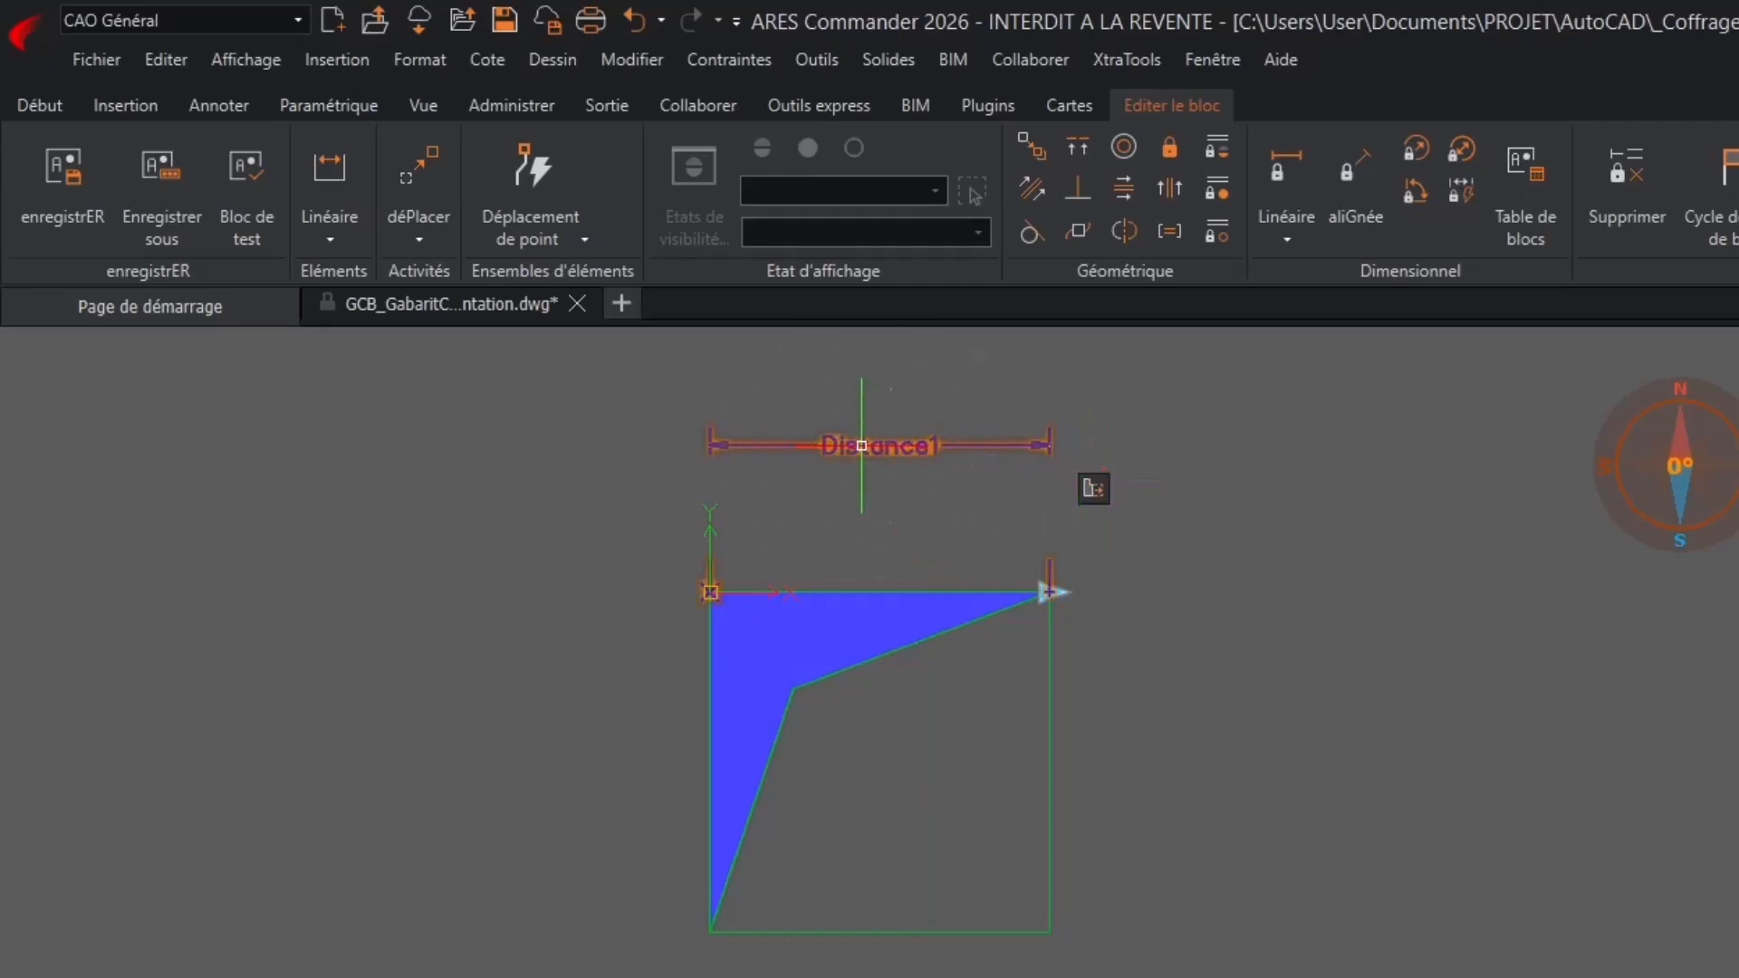
{"action": "key", "text": "Escape"}
{"action": "left_click", "coordinate": [1089, 488]}
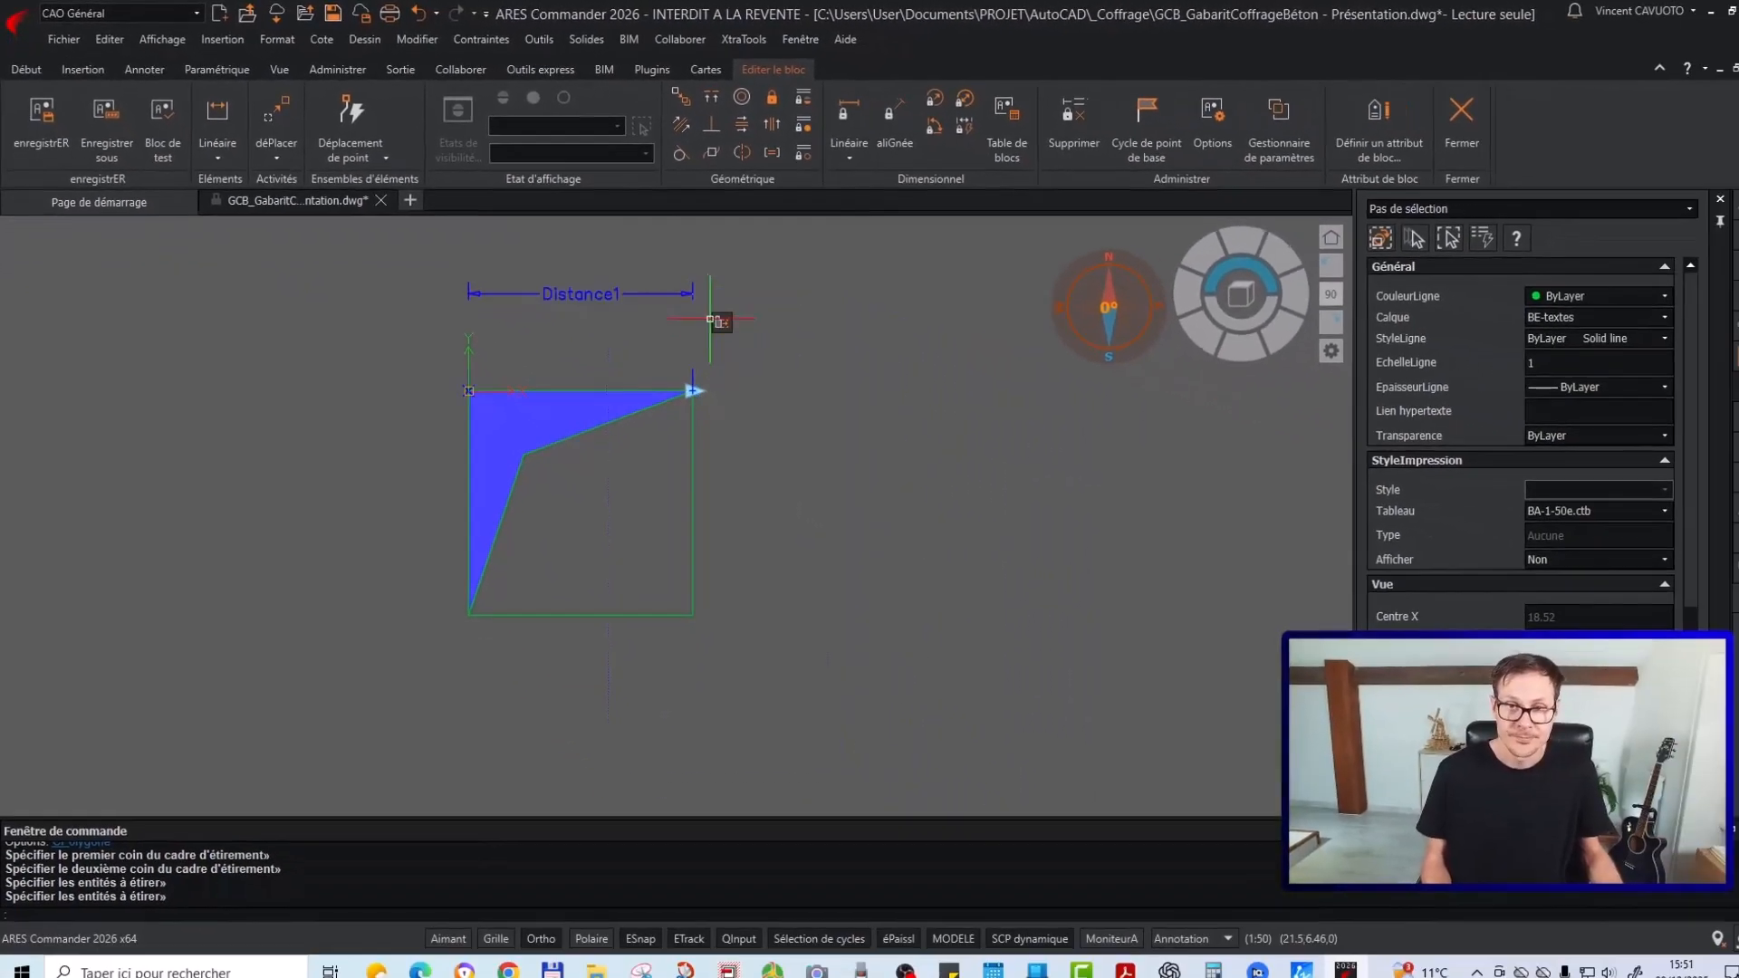
Close the block editor and save the changes to the reservation block
{"action": "key", "text": "Return"}
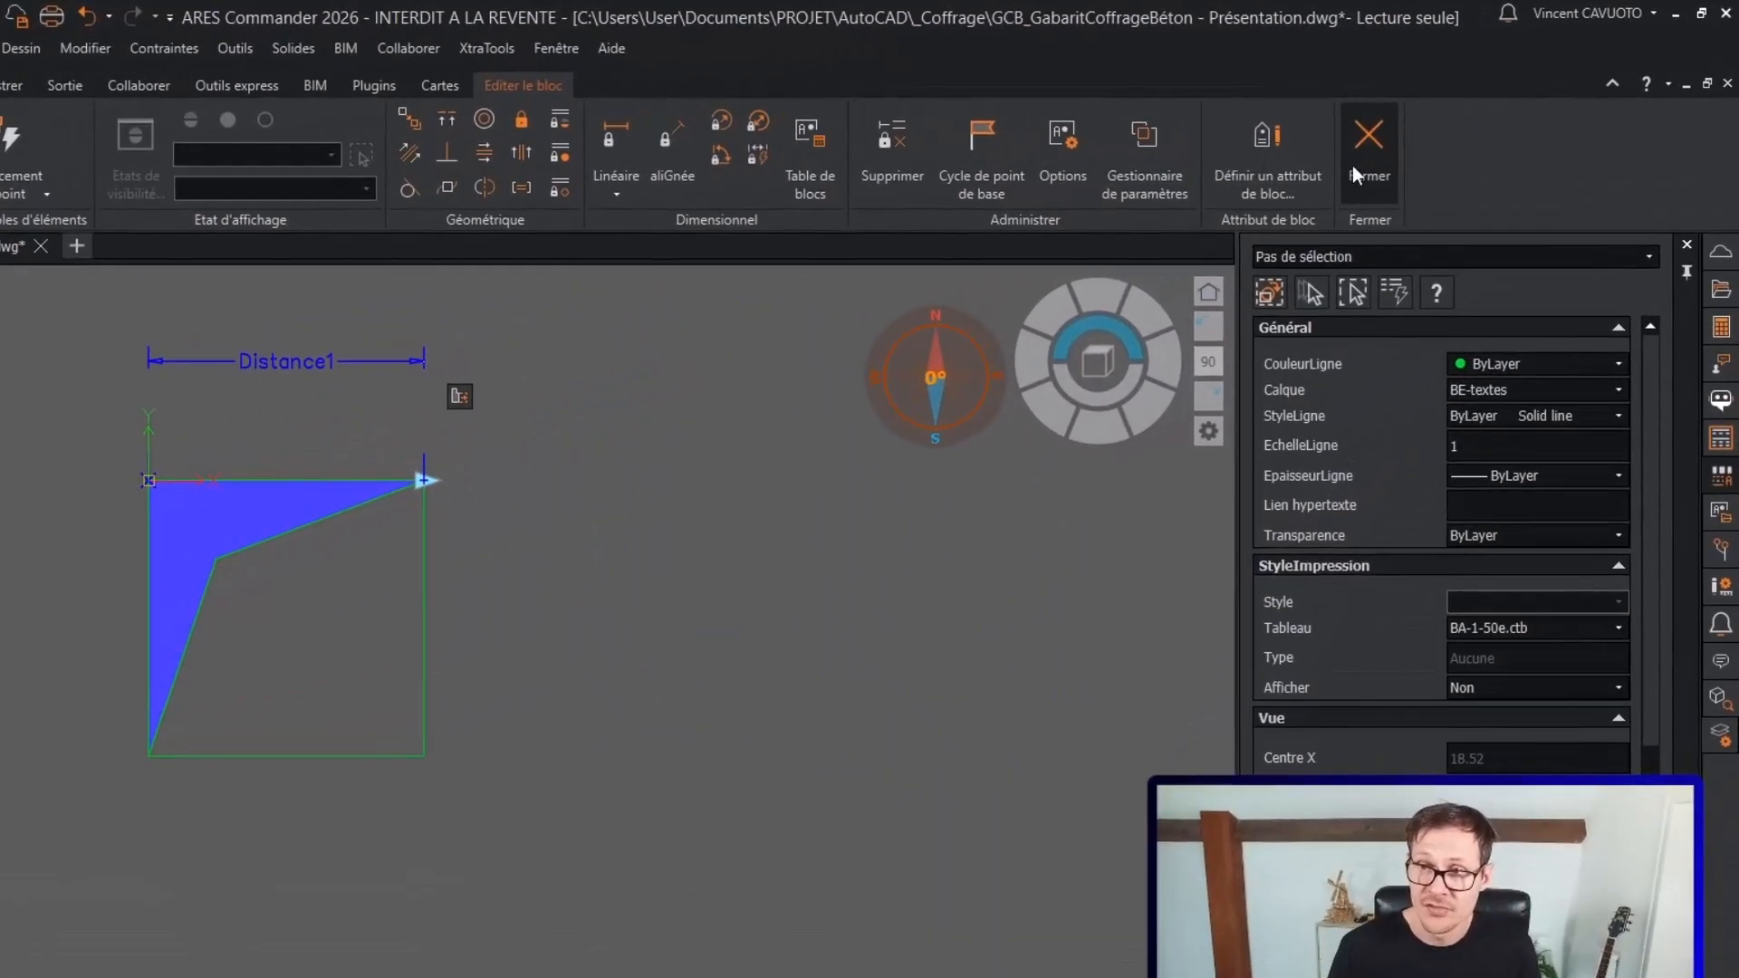
{"action": "left_click", "coordinate": [1355, 172]}
{"action": "left_click", "coordinate": [606, 606]}
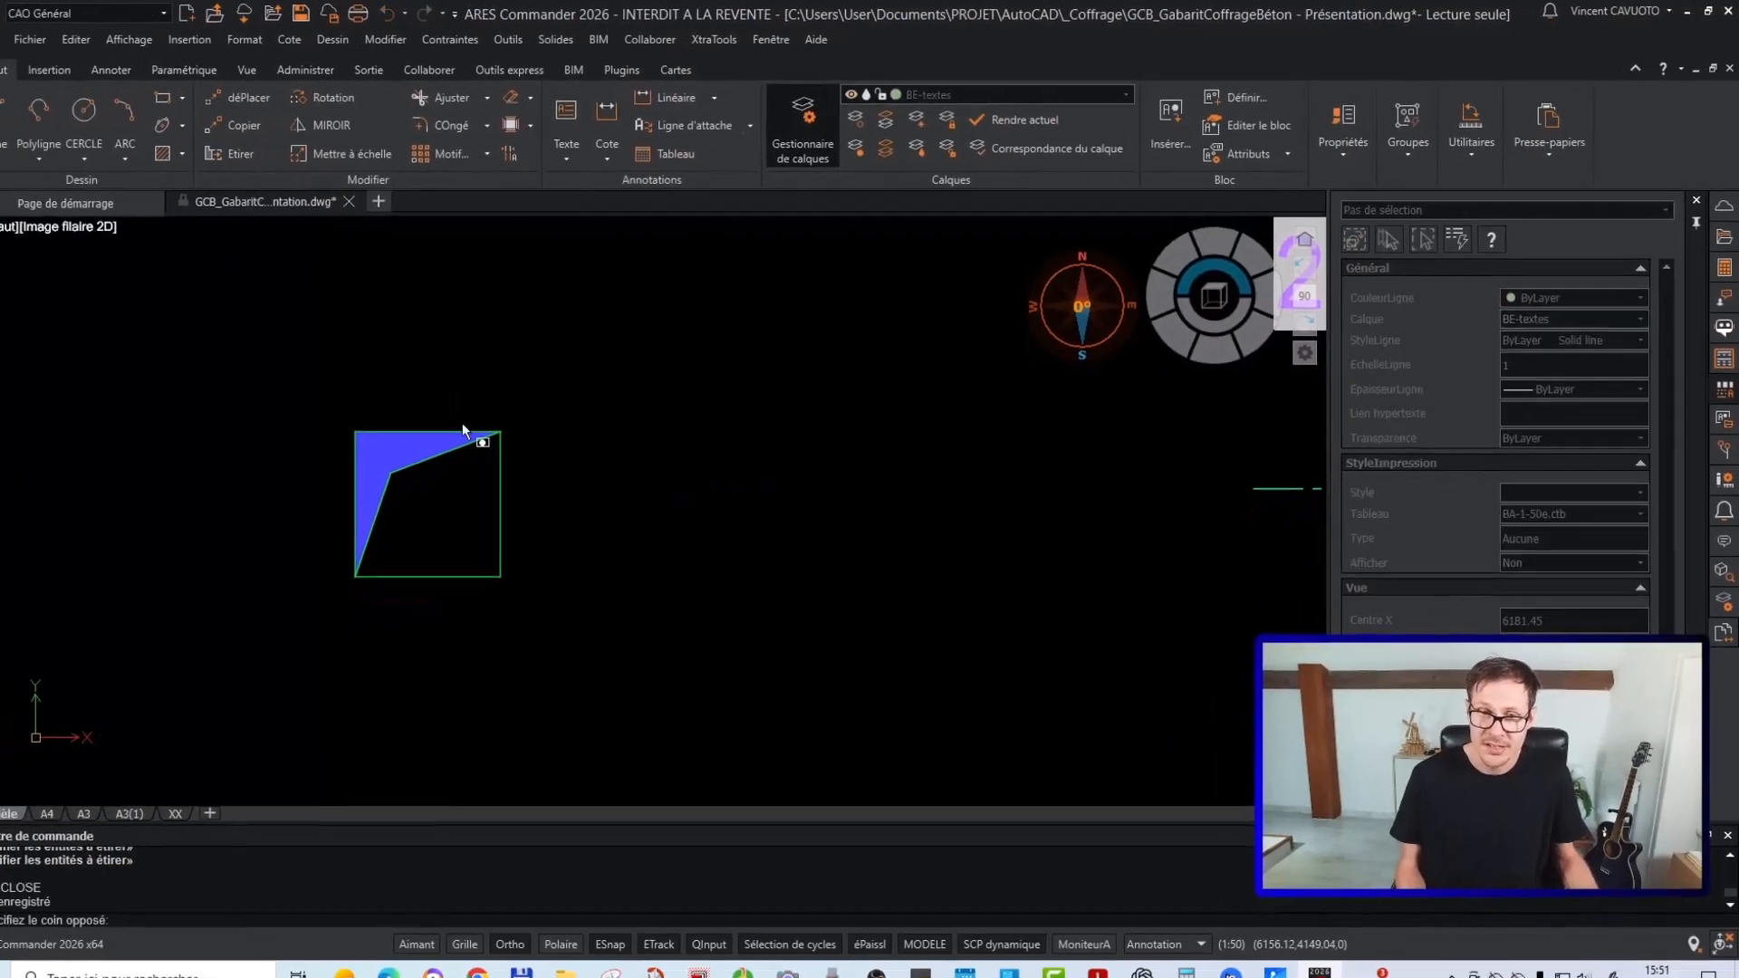
Test the new reservation block's stretch grip at several lengths, leave it 30 long, and clear the selection
{"action": "left_click", "coordinate": [463, 432]}
{"action": "left_click", "coordinate": [523, 422]}
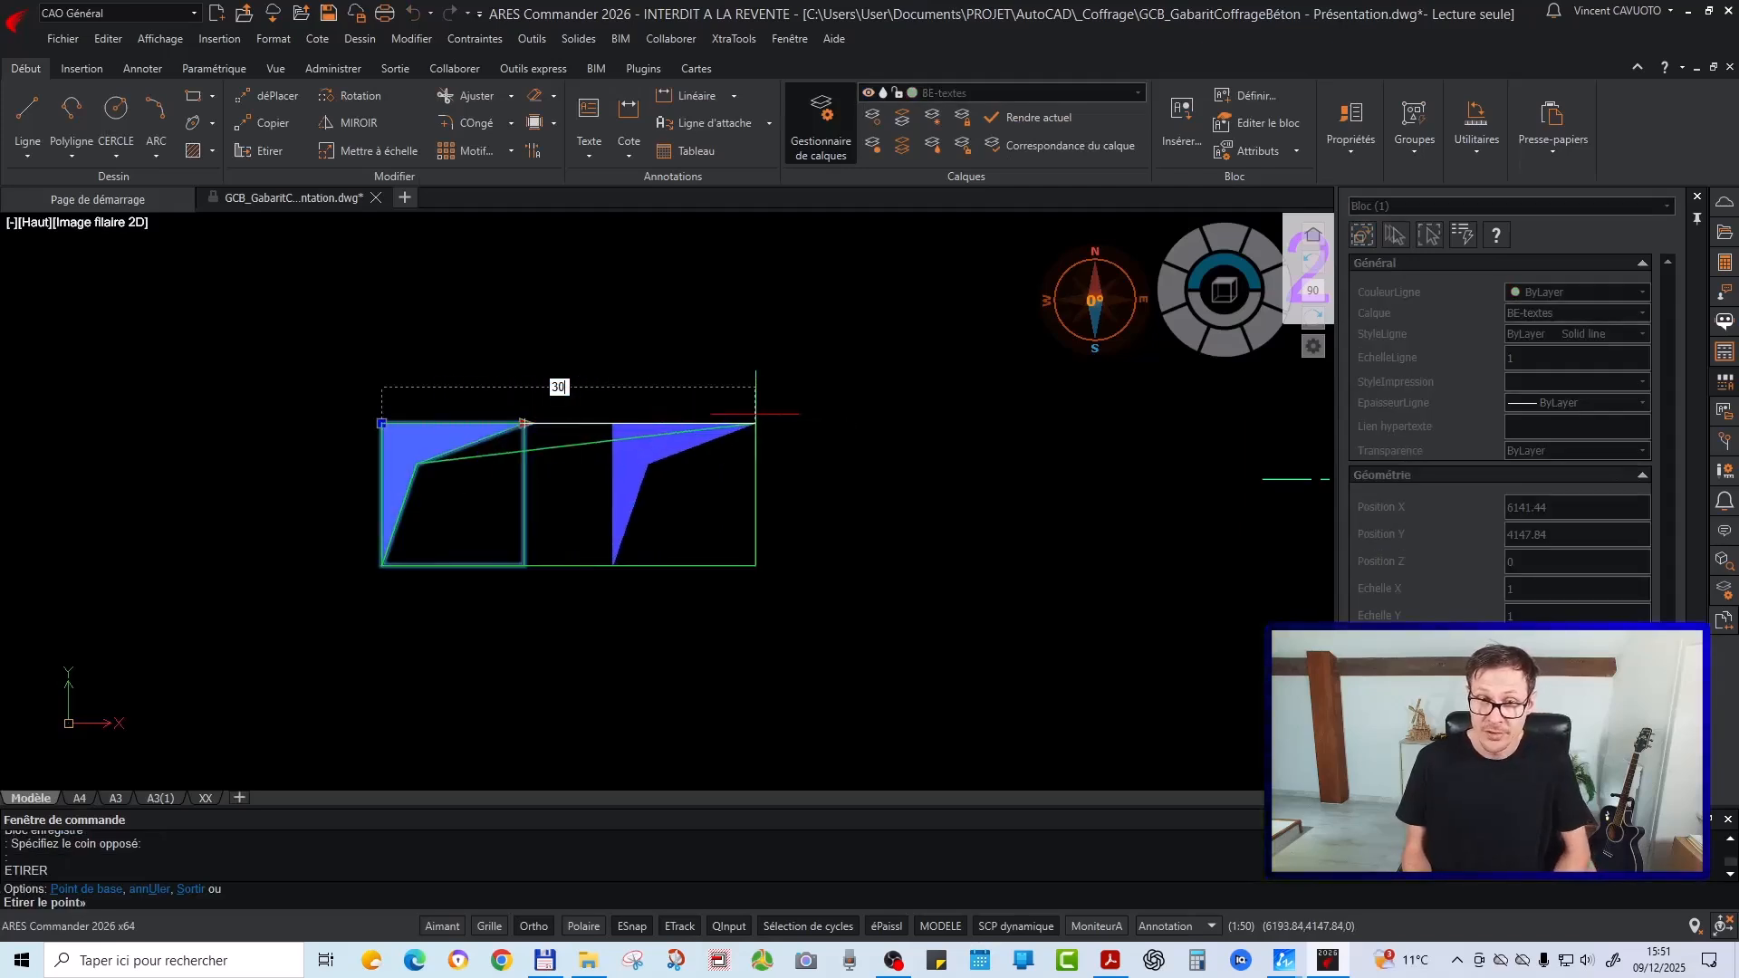
{"action": "left_click", "coordinate": [755, 423]}
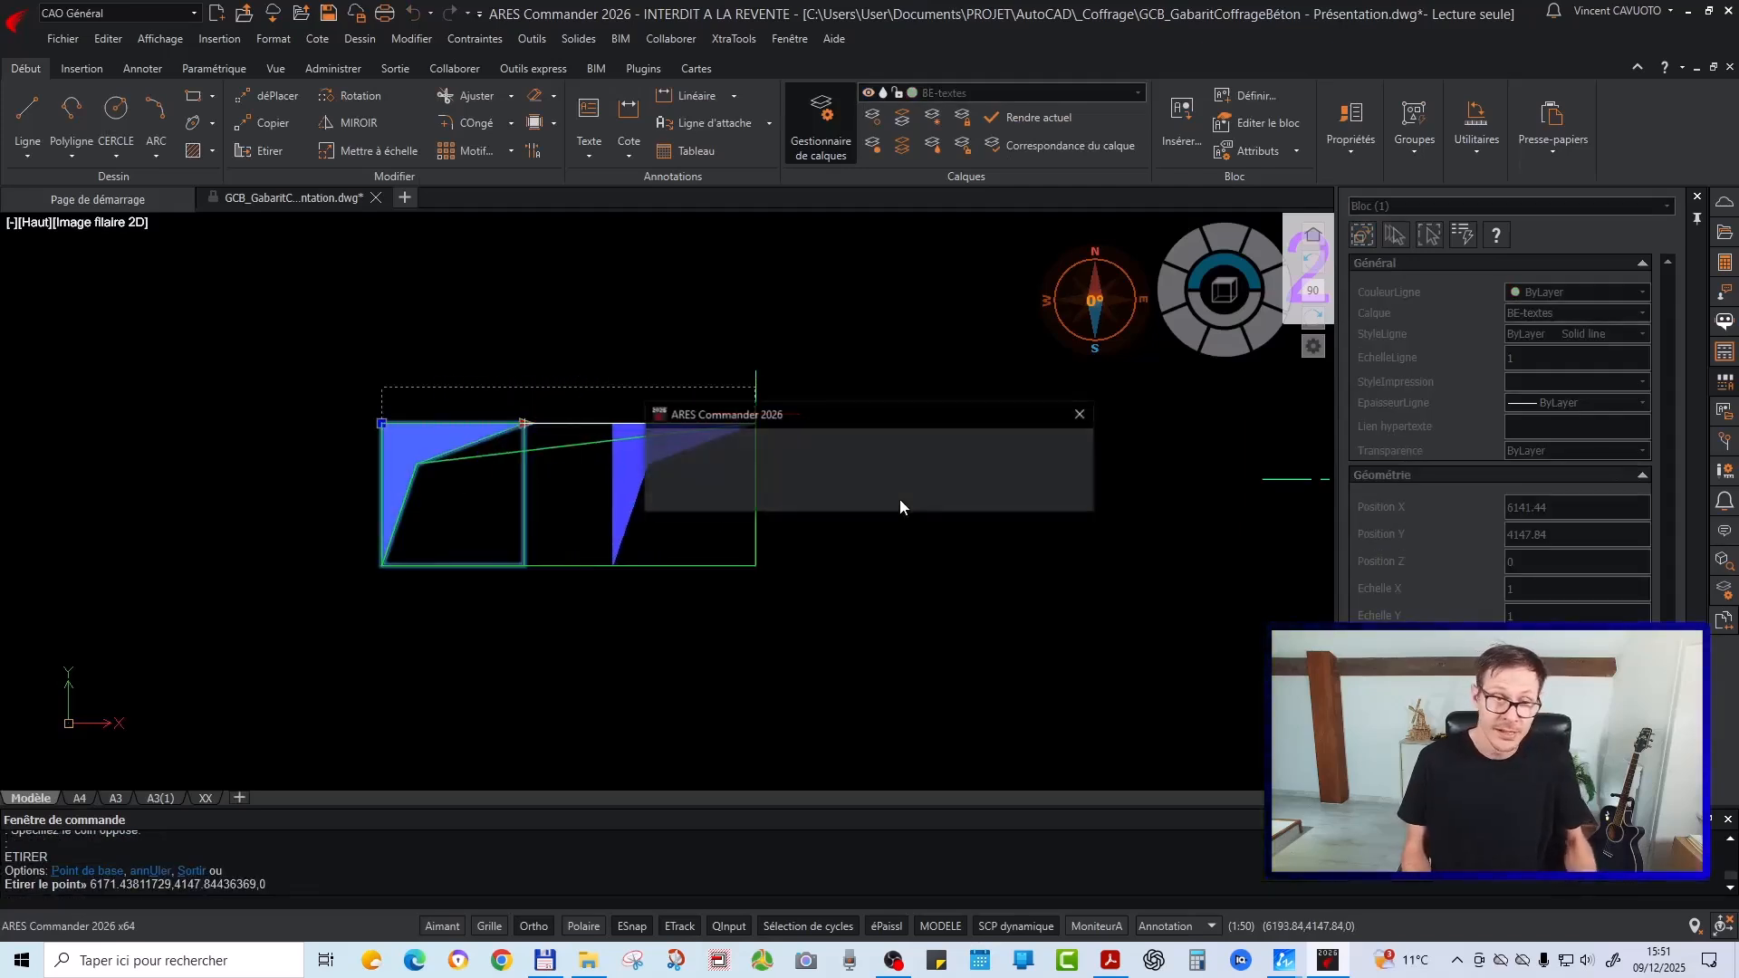
{"action": "left_click", "coordinate": [856, 491]}
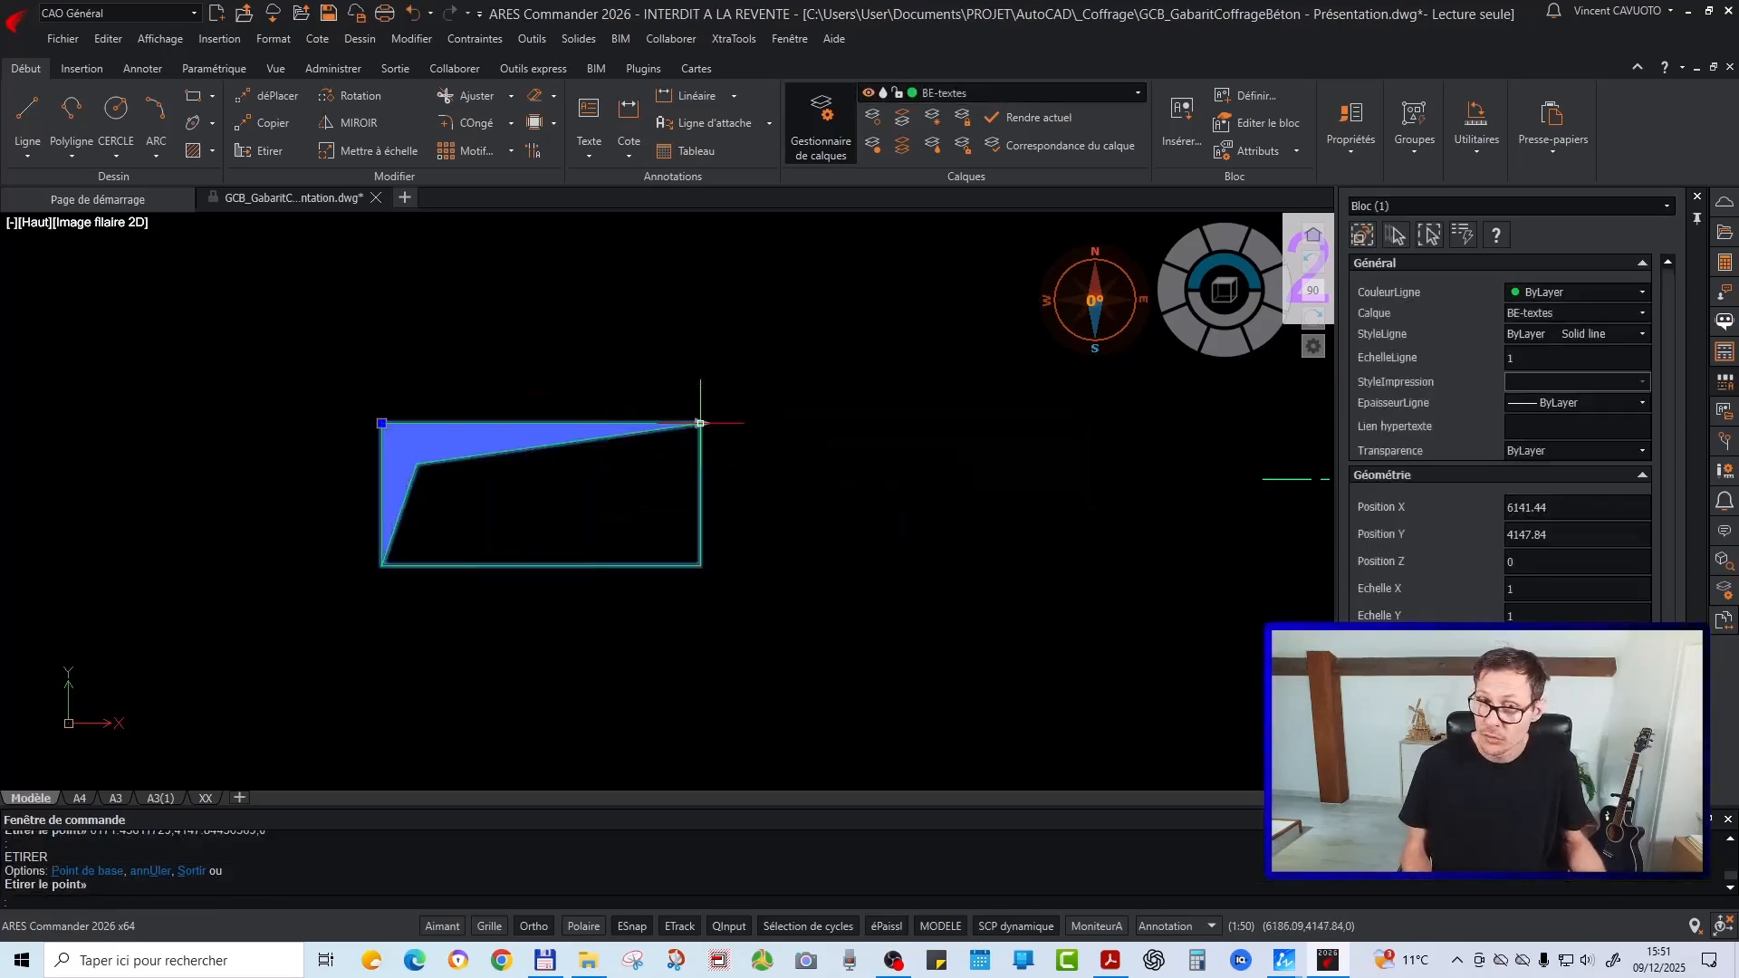
{"action": "left_click", "coordinate": [872, 423]}
{"action": "left_click", "coordinate": [872, 423]}
{"action": "left_click", "coordinate": [687, 423]}
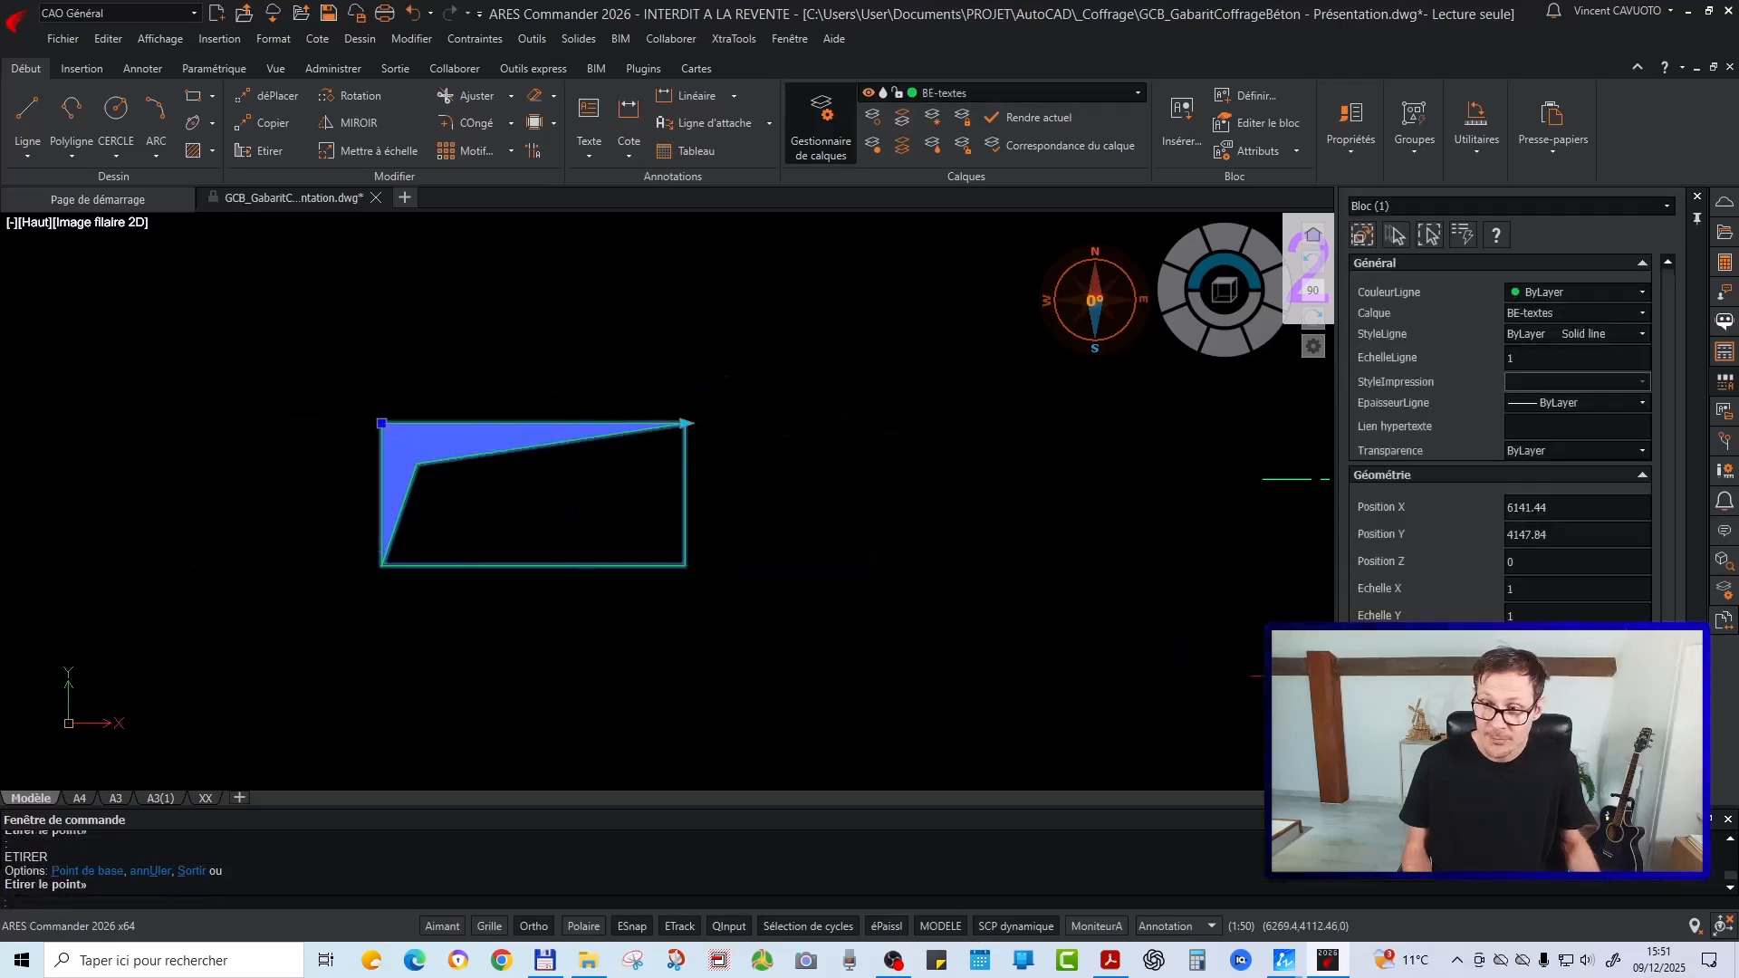
{"action": "scroll", "coordinate": [1618, 616], "scroll_direction": "down", "scroll_amount": 2}
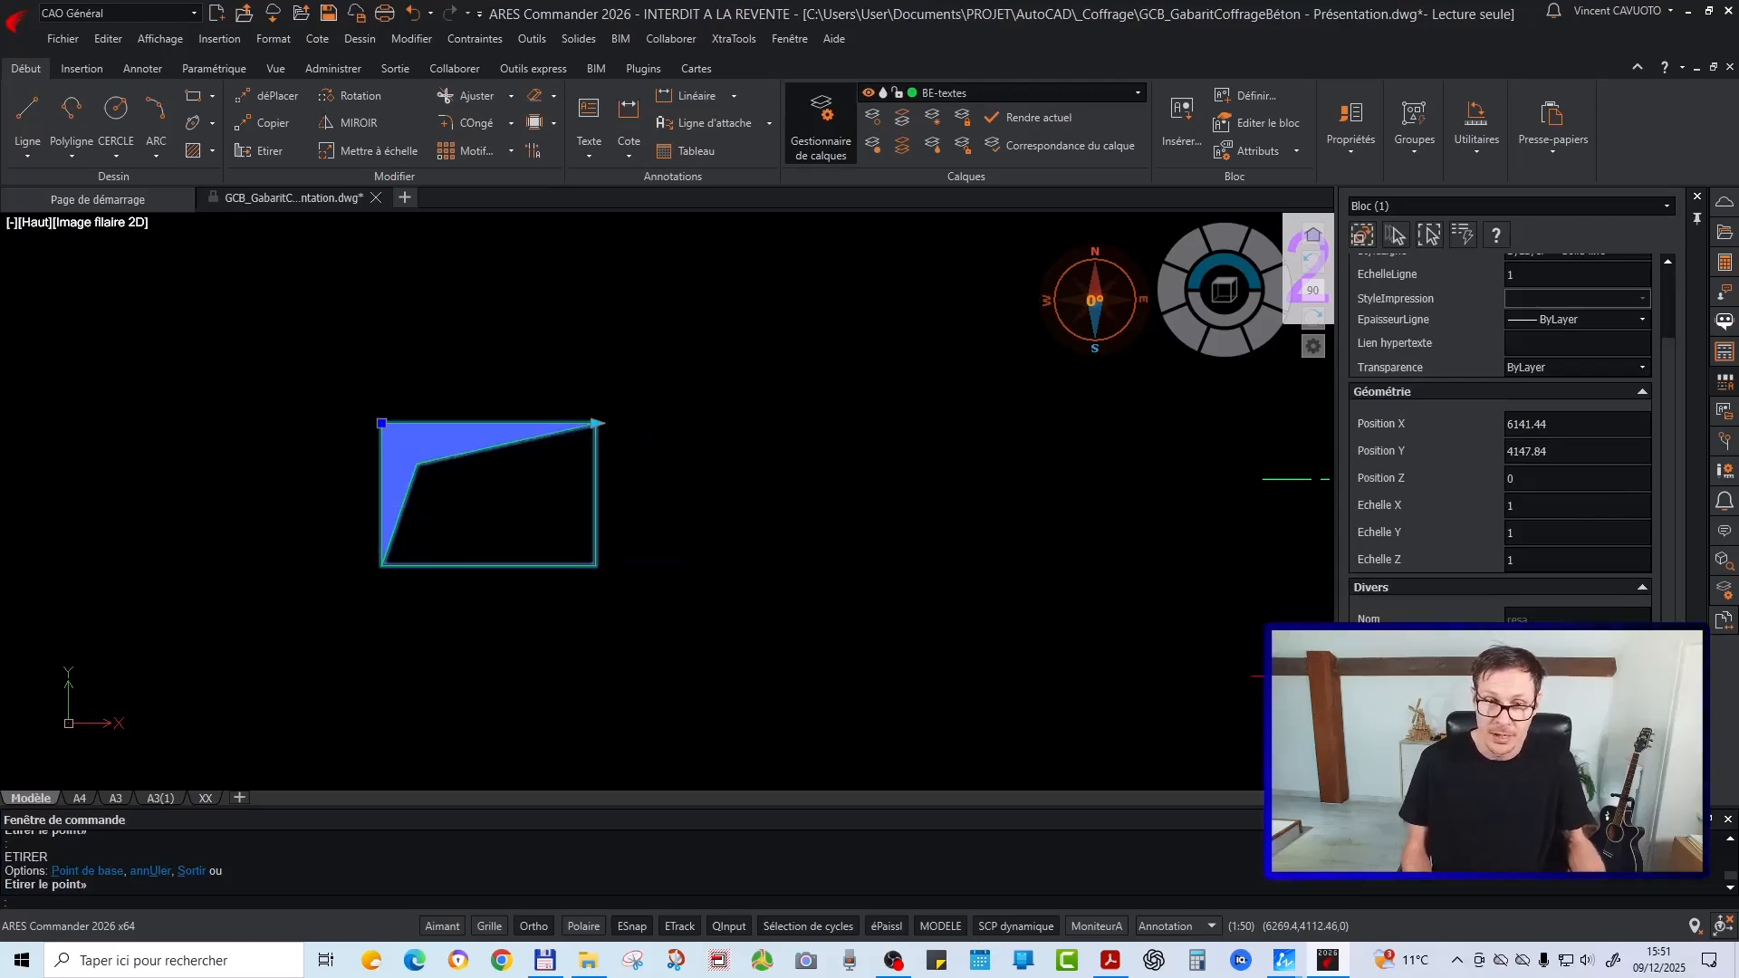
{"action": "key", "text": "Escape"}
{"action": "key", "text": "Escape"}
Set the length and width of the two template slab reservation blocks labelled 20x20 to 30
{"action": "scroll", "coordinate": [586, 454], "scroll_direction": "down", "scroll_amount": 4}
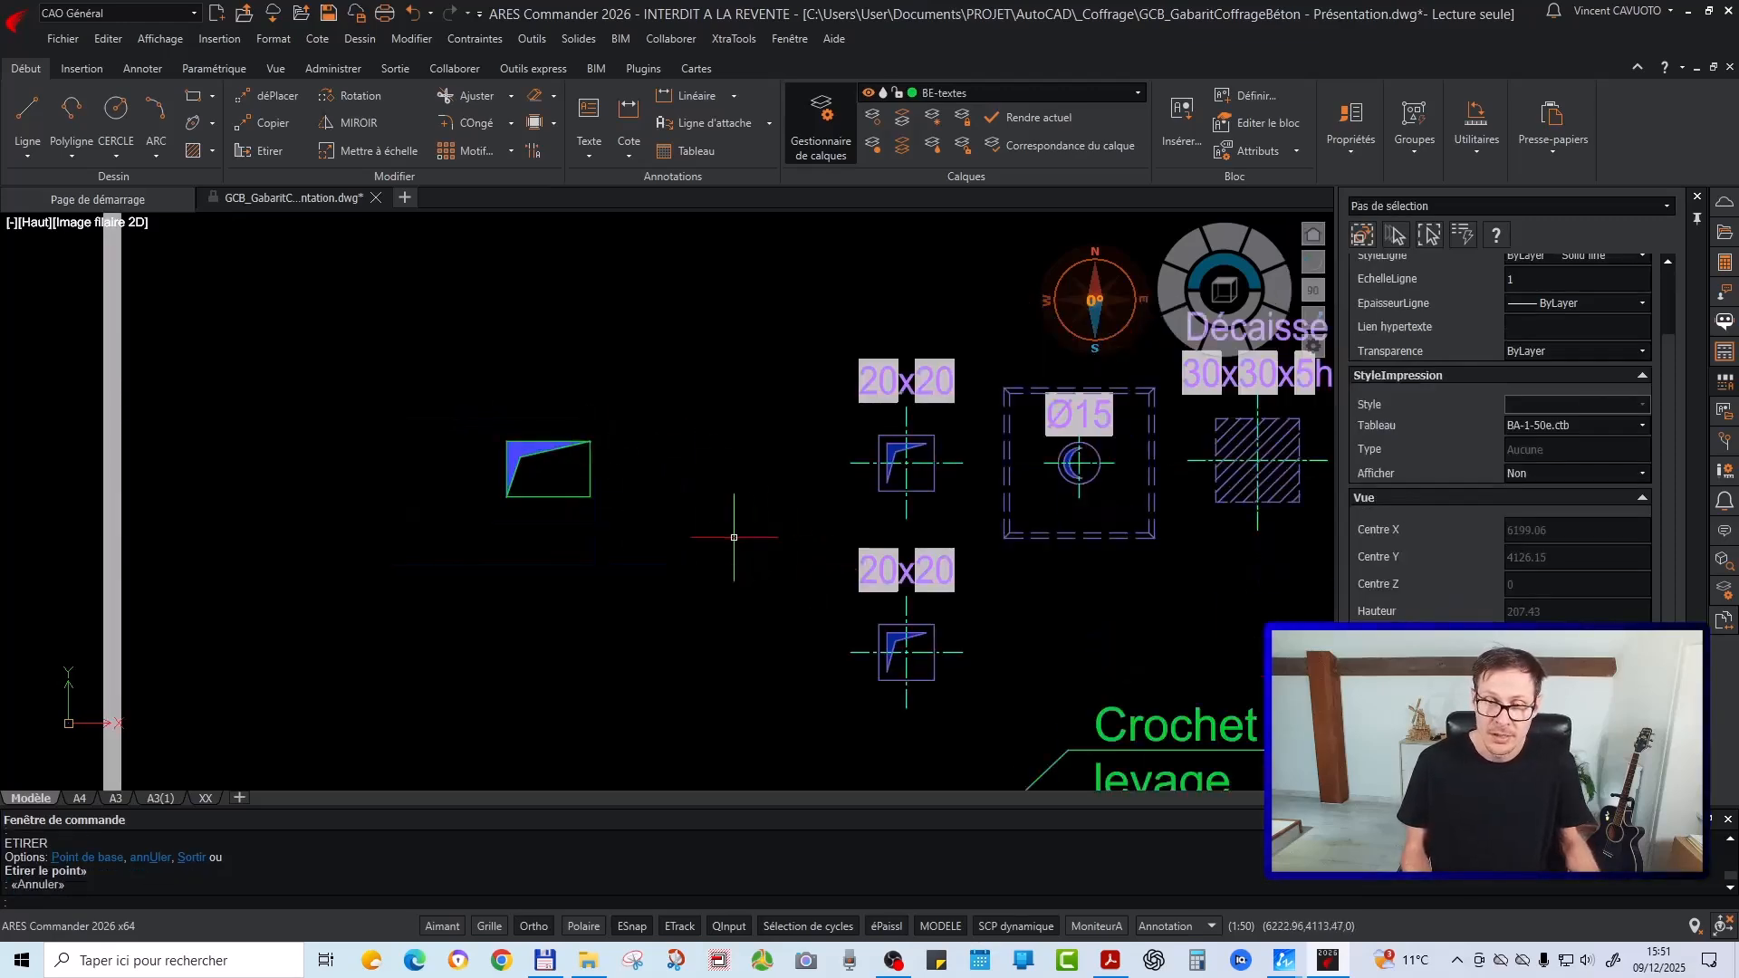
{"action": "middle_click_drag", "start_coordinate": [779, 543], "coordinate": [362, 495]}
{"action": "left_click", "coordinate": [521, 240]}
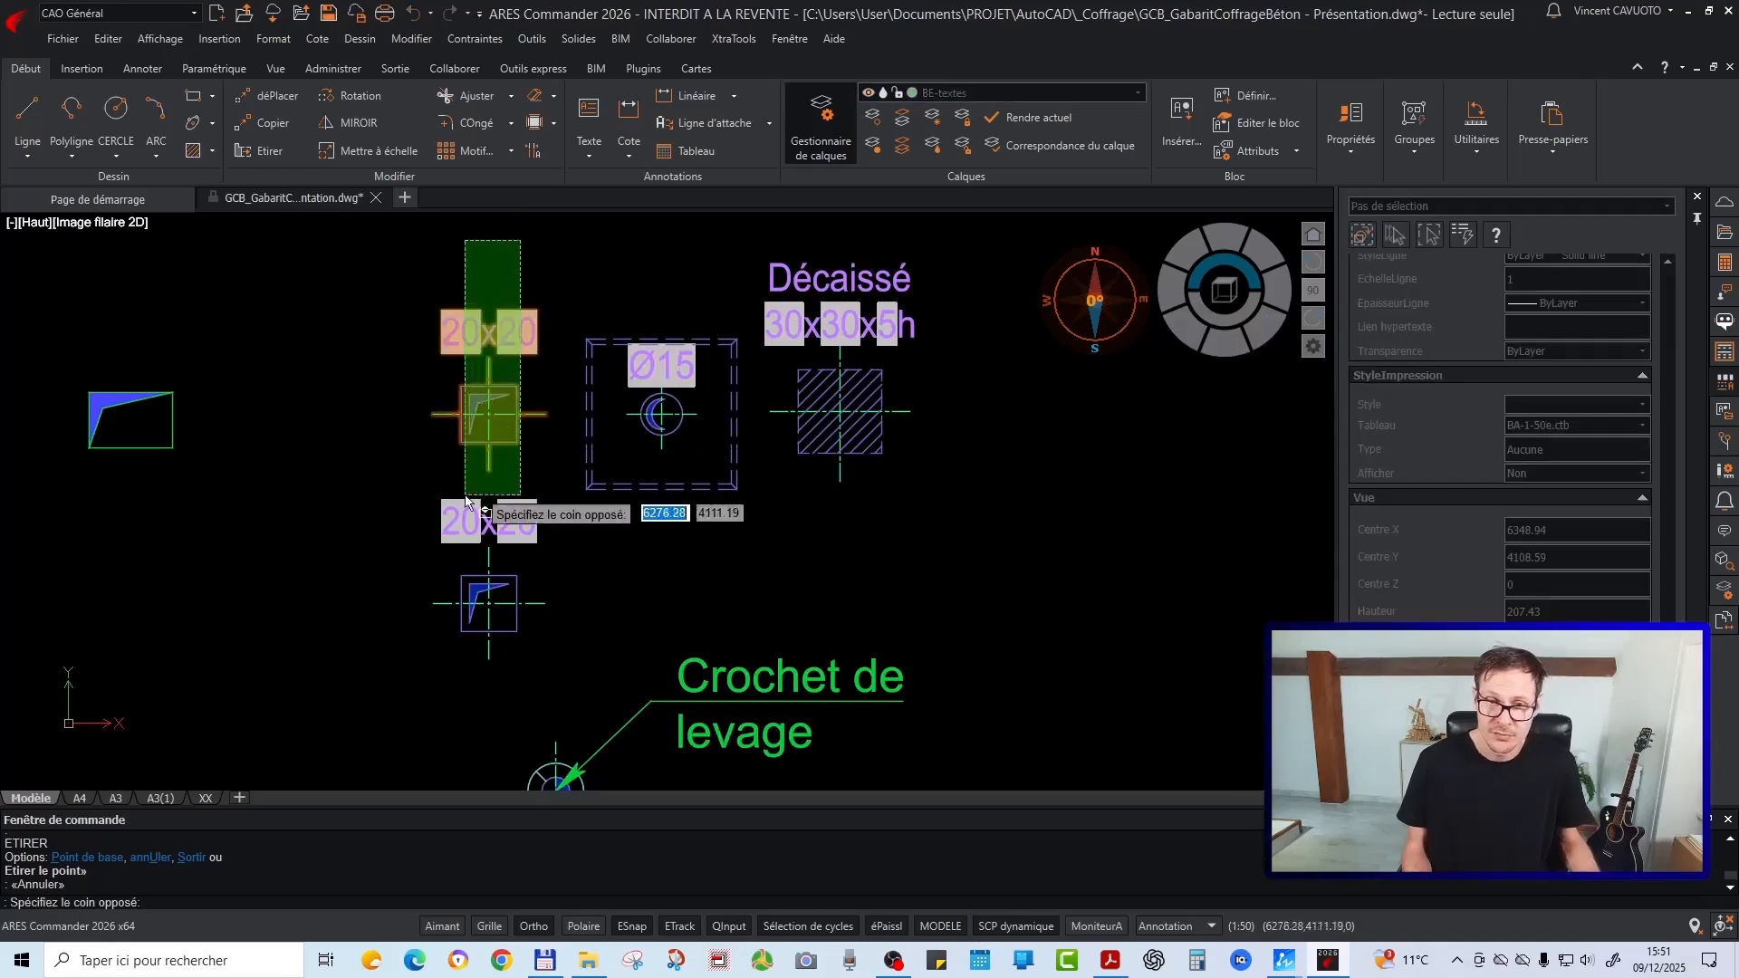
{"action": "left_click", "coordinate": [415, 668]}
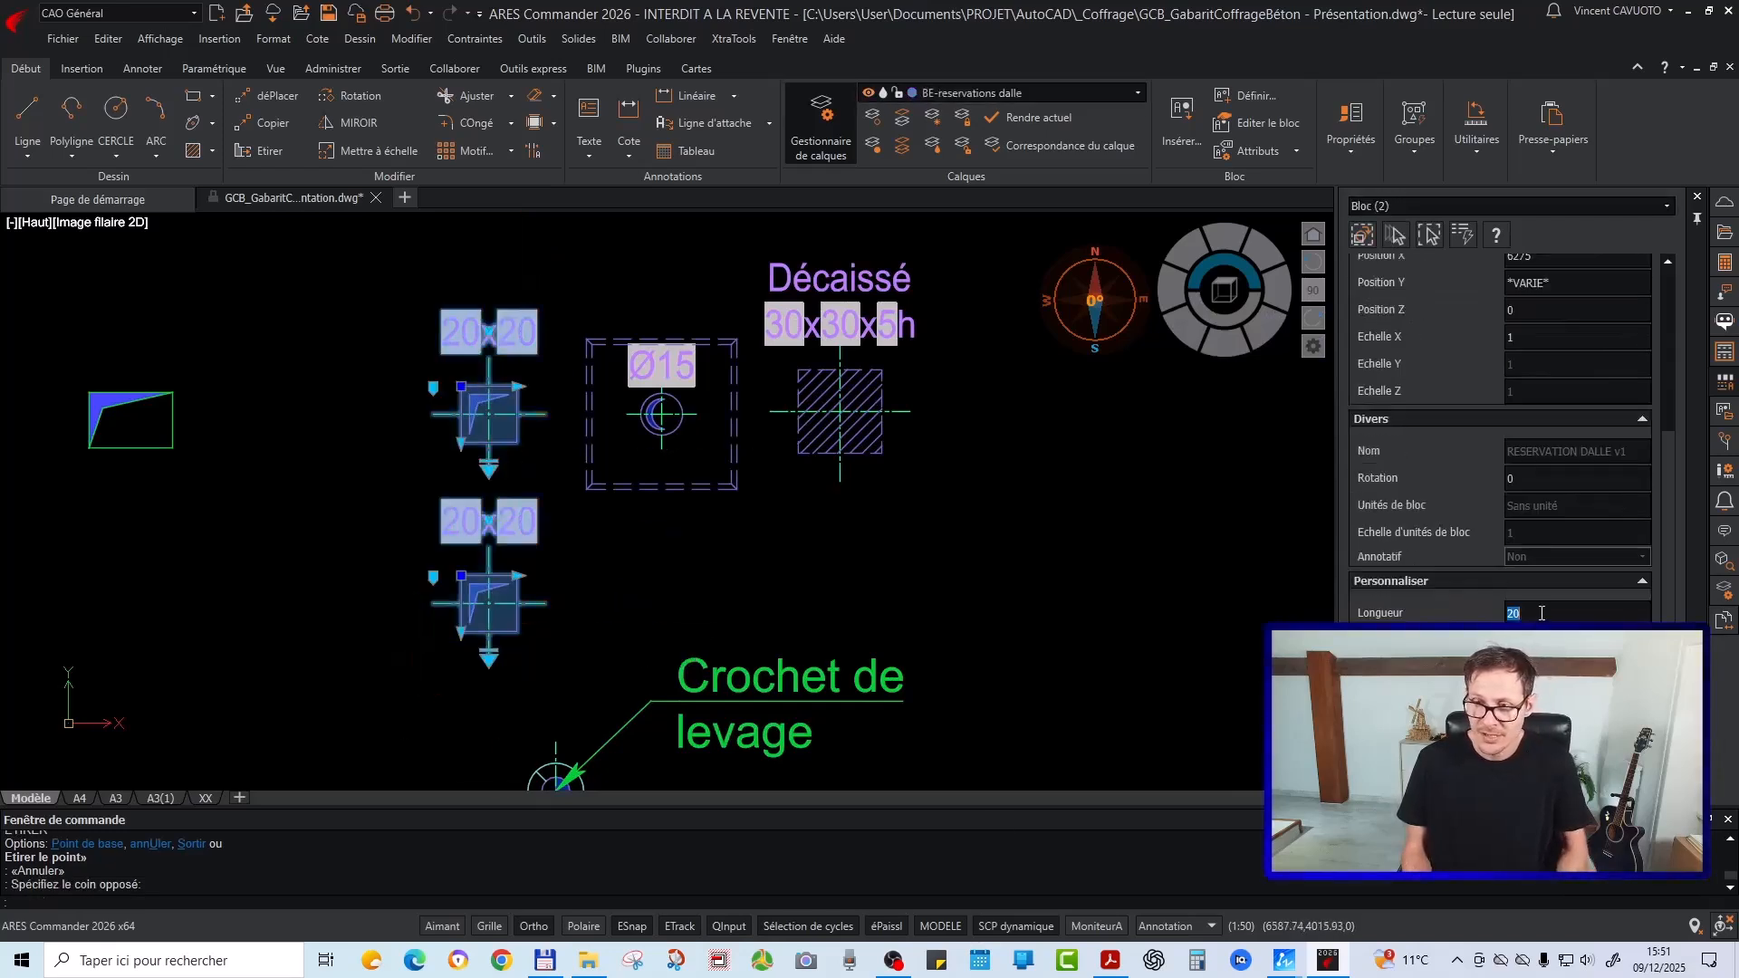
{"action": "key", "text": "Return"}
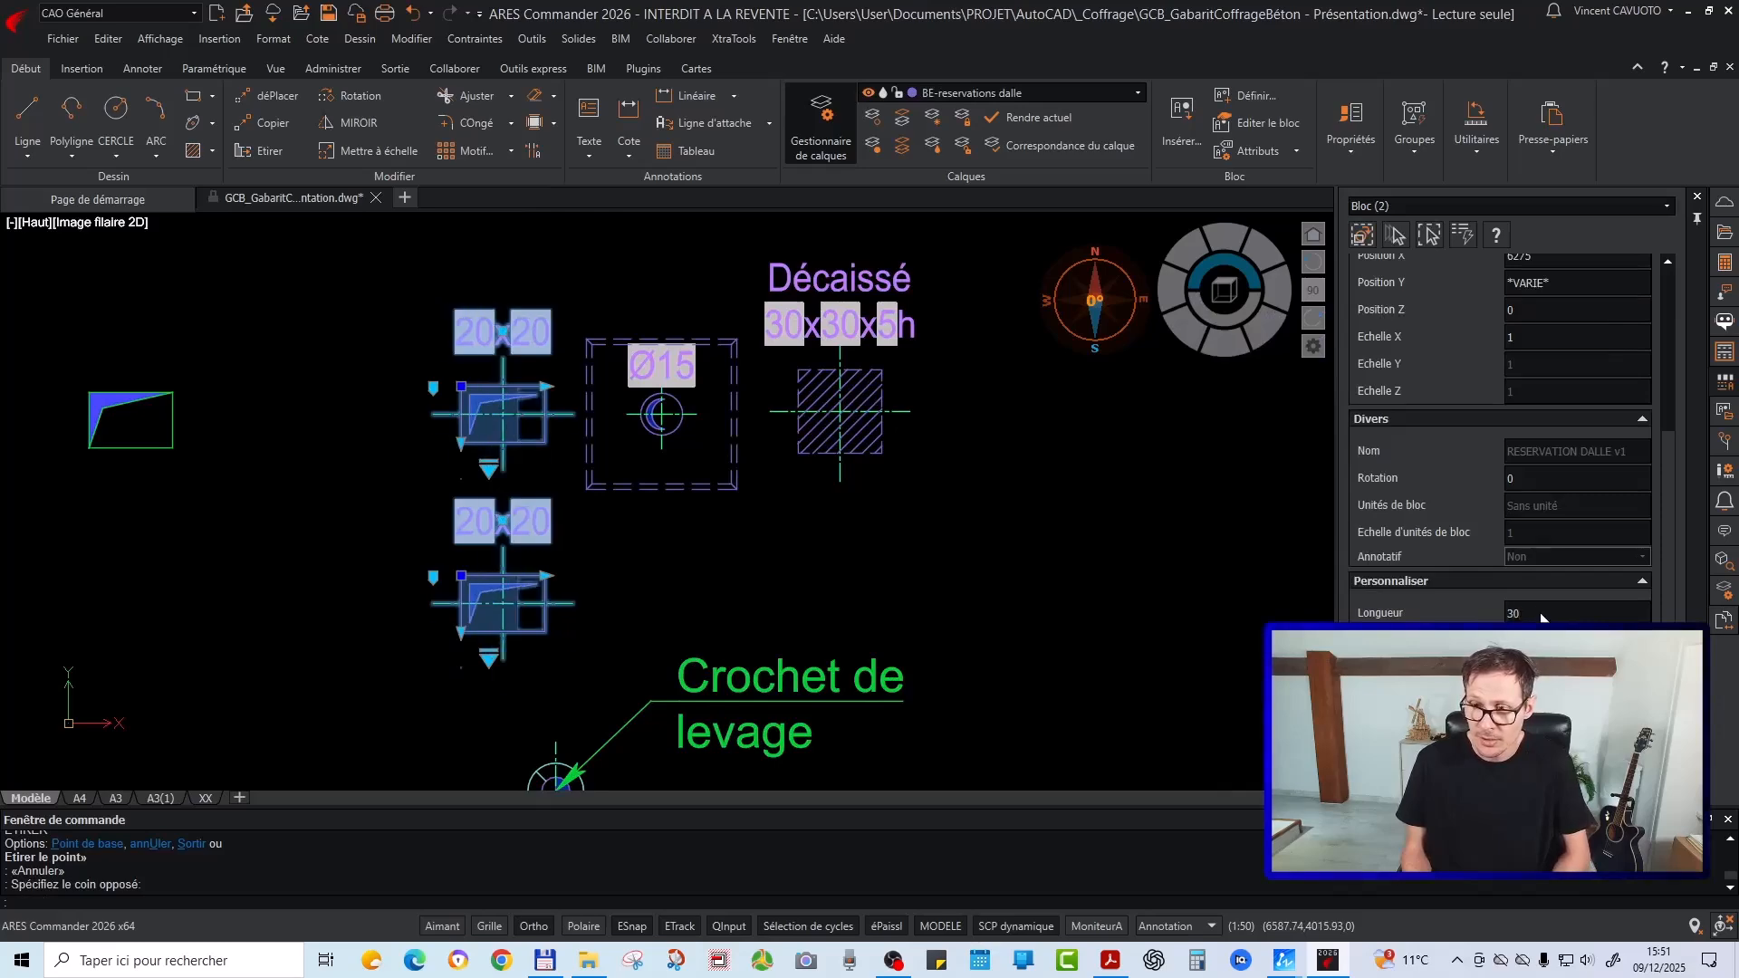
{"action": "key", "text": "Escape"}
Regenerate the drawing with REGEN to refresh the dimension labels of the two template reservation blocks
{"action": "scroll", "coordinate": [699, 494], "scroll_direction": "up", "scroll_amount": 4}
{"action": "scroll", "coordinate": [698, 449], "scroll_direction": "down", "scroll_amount": 4}
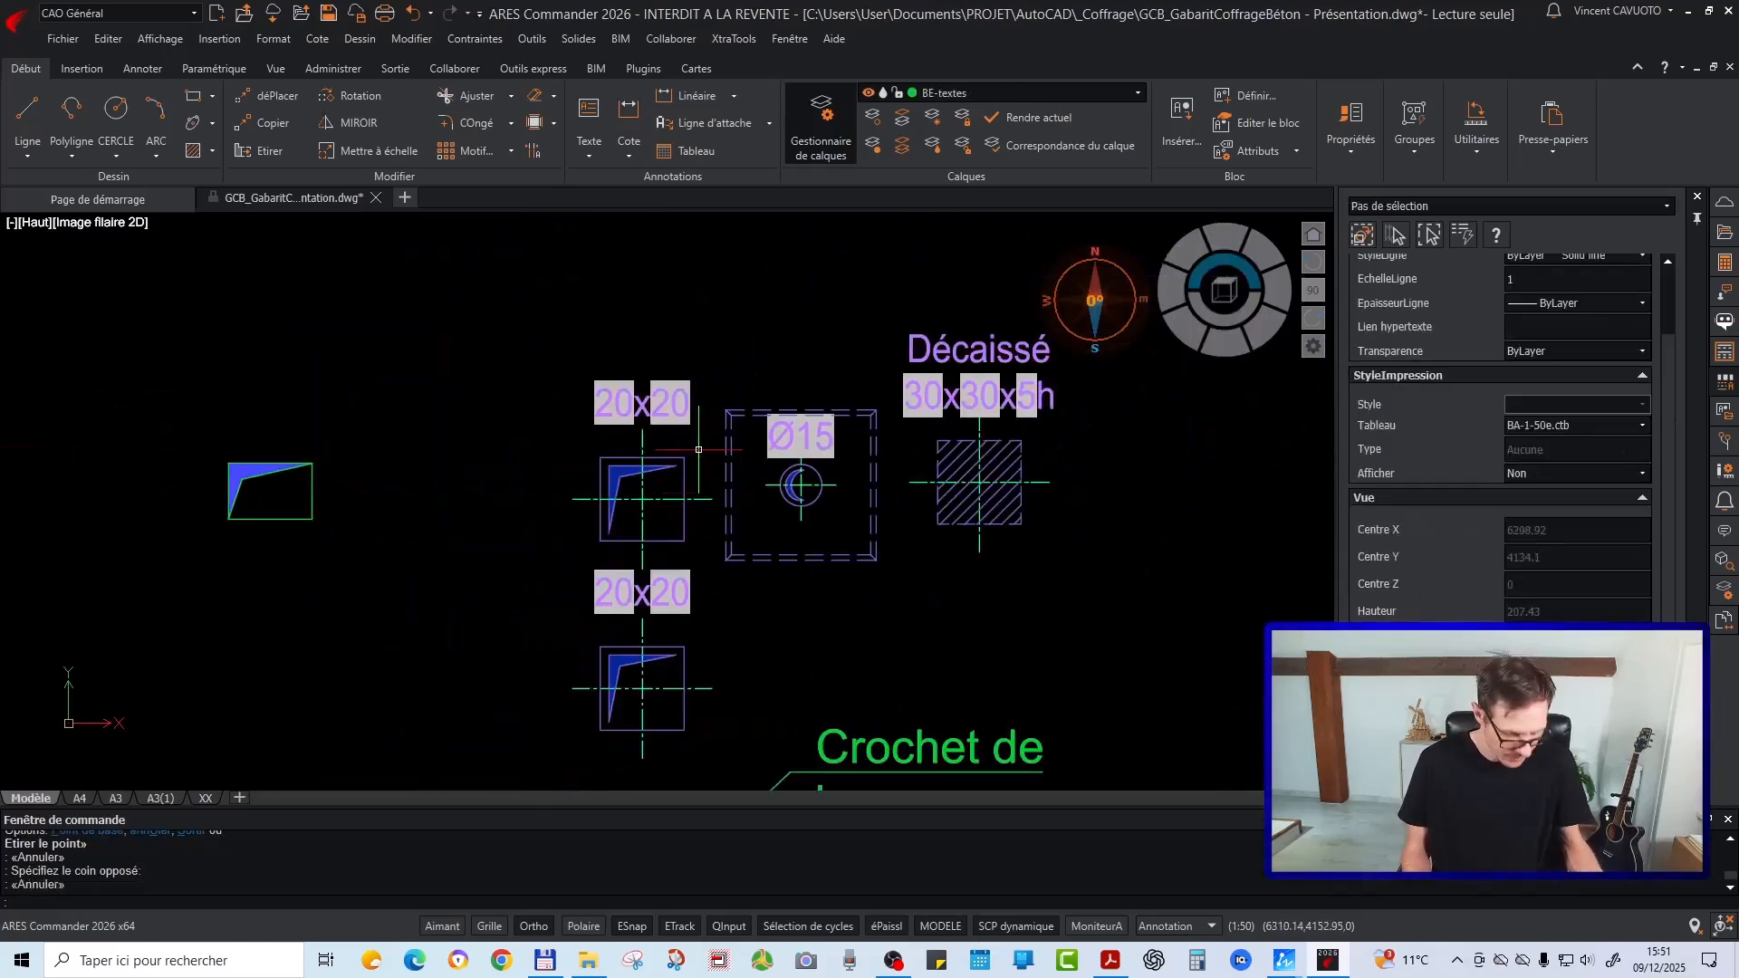
{"action": "scroll", "coordinate": [698, 449], "scroll_direction": "up", "scroll_amount": 4}
{"action": "type", "text": "rege"}
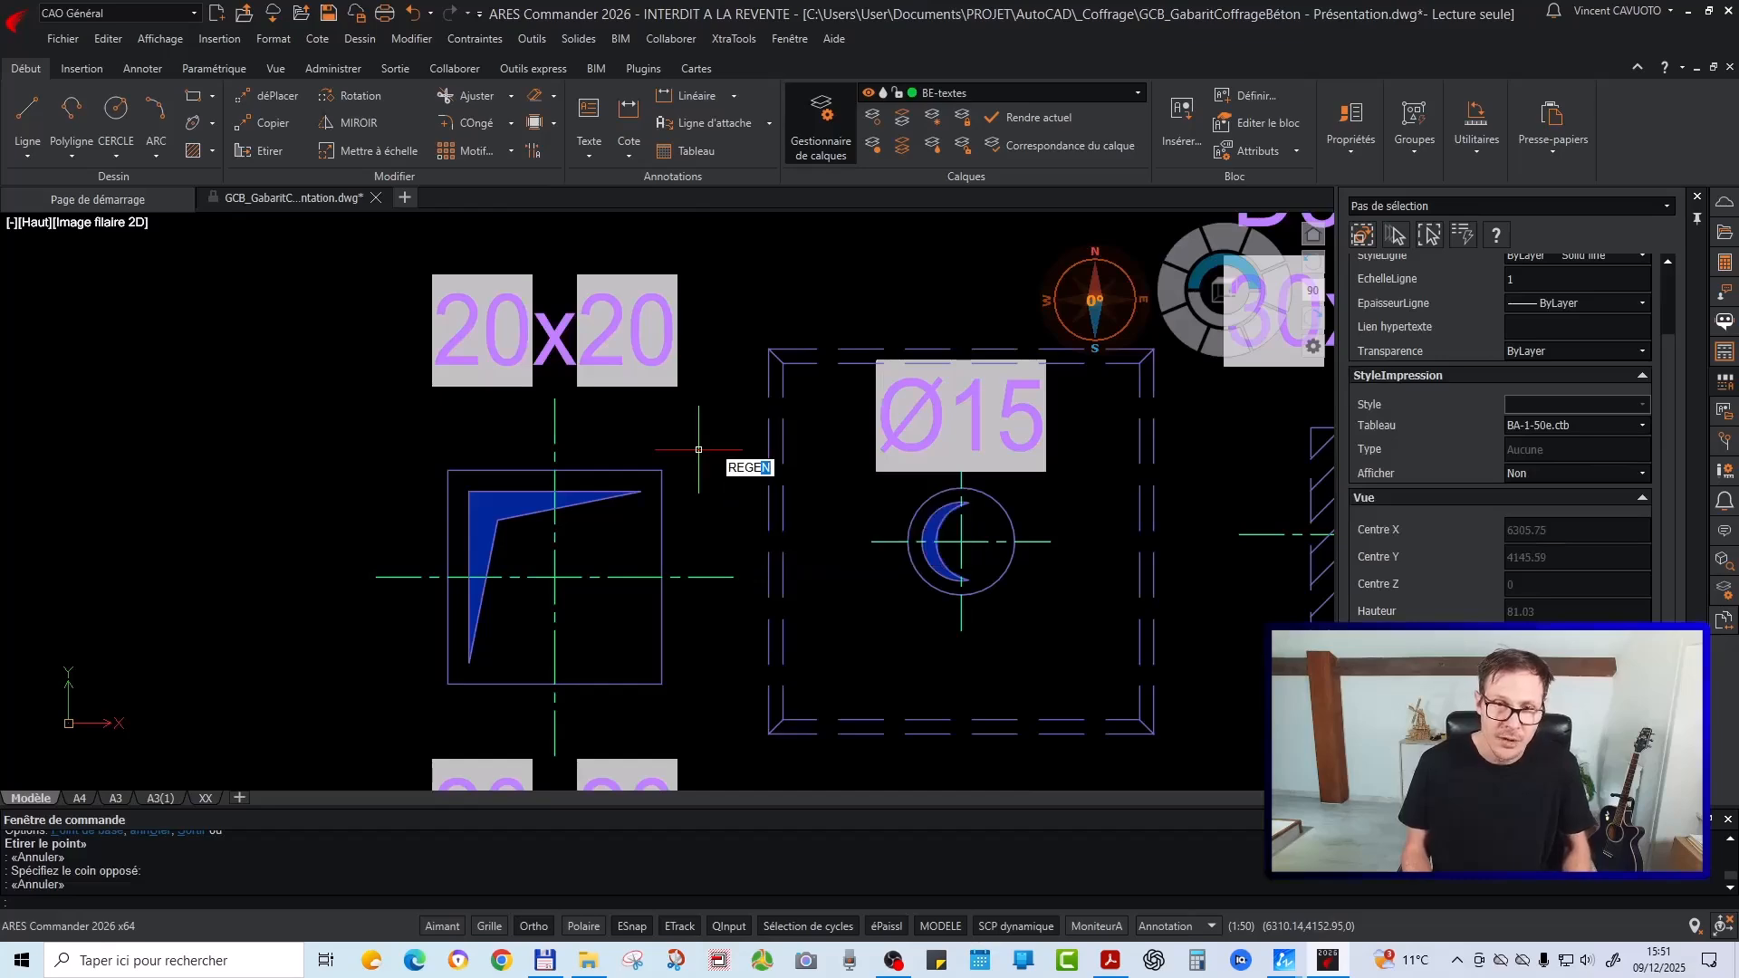
{"action": "key", "text": "Return"}
{"action": "scroll", "coordinate": [644, 349], "scroll_direction": "down", "scroll_amount": 4}
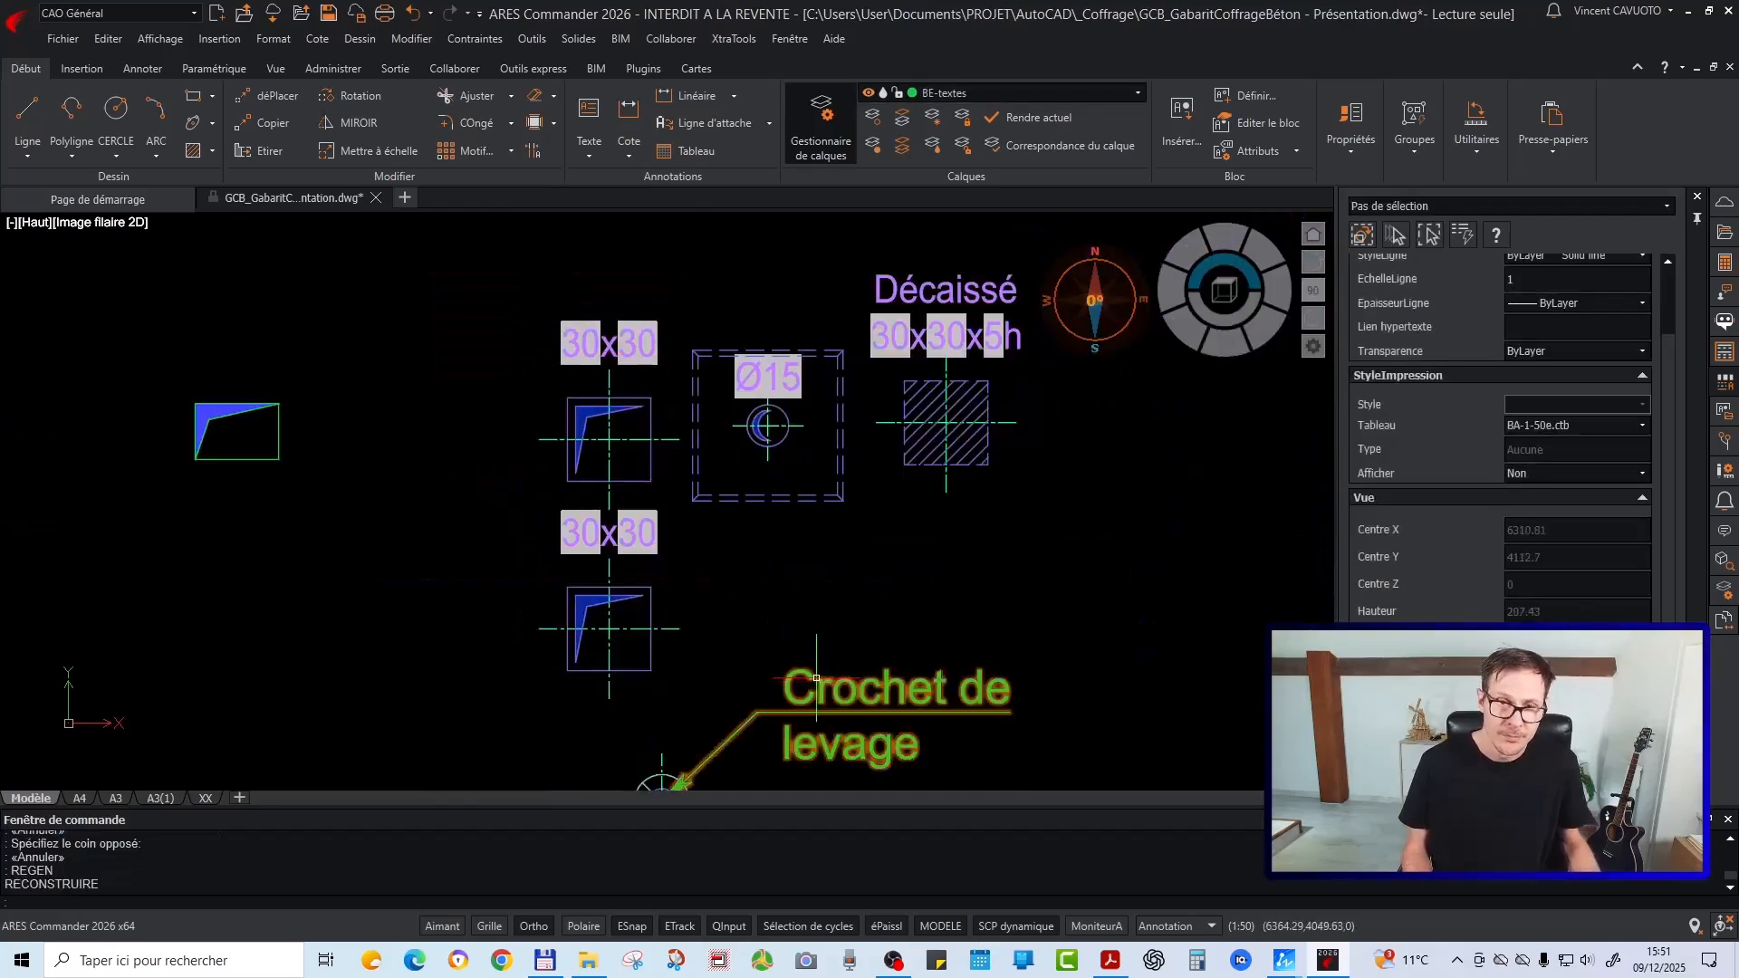
Compare the hand-made reservation block with the template's reservation blocks, and look over the Réservations row of the template's tools table
{"action": "middle_click_drag", "start_coordinate": [500, 597], "coordinate": [892, 591]}
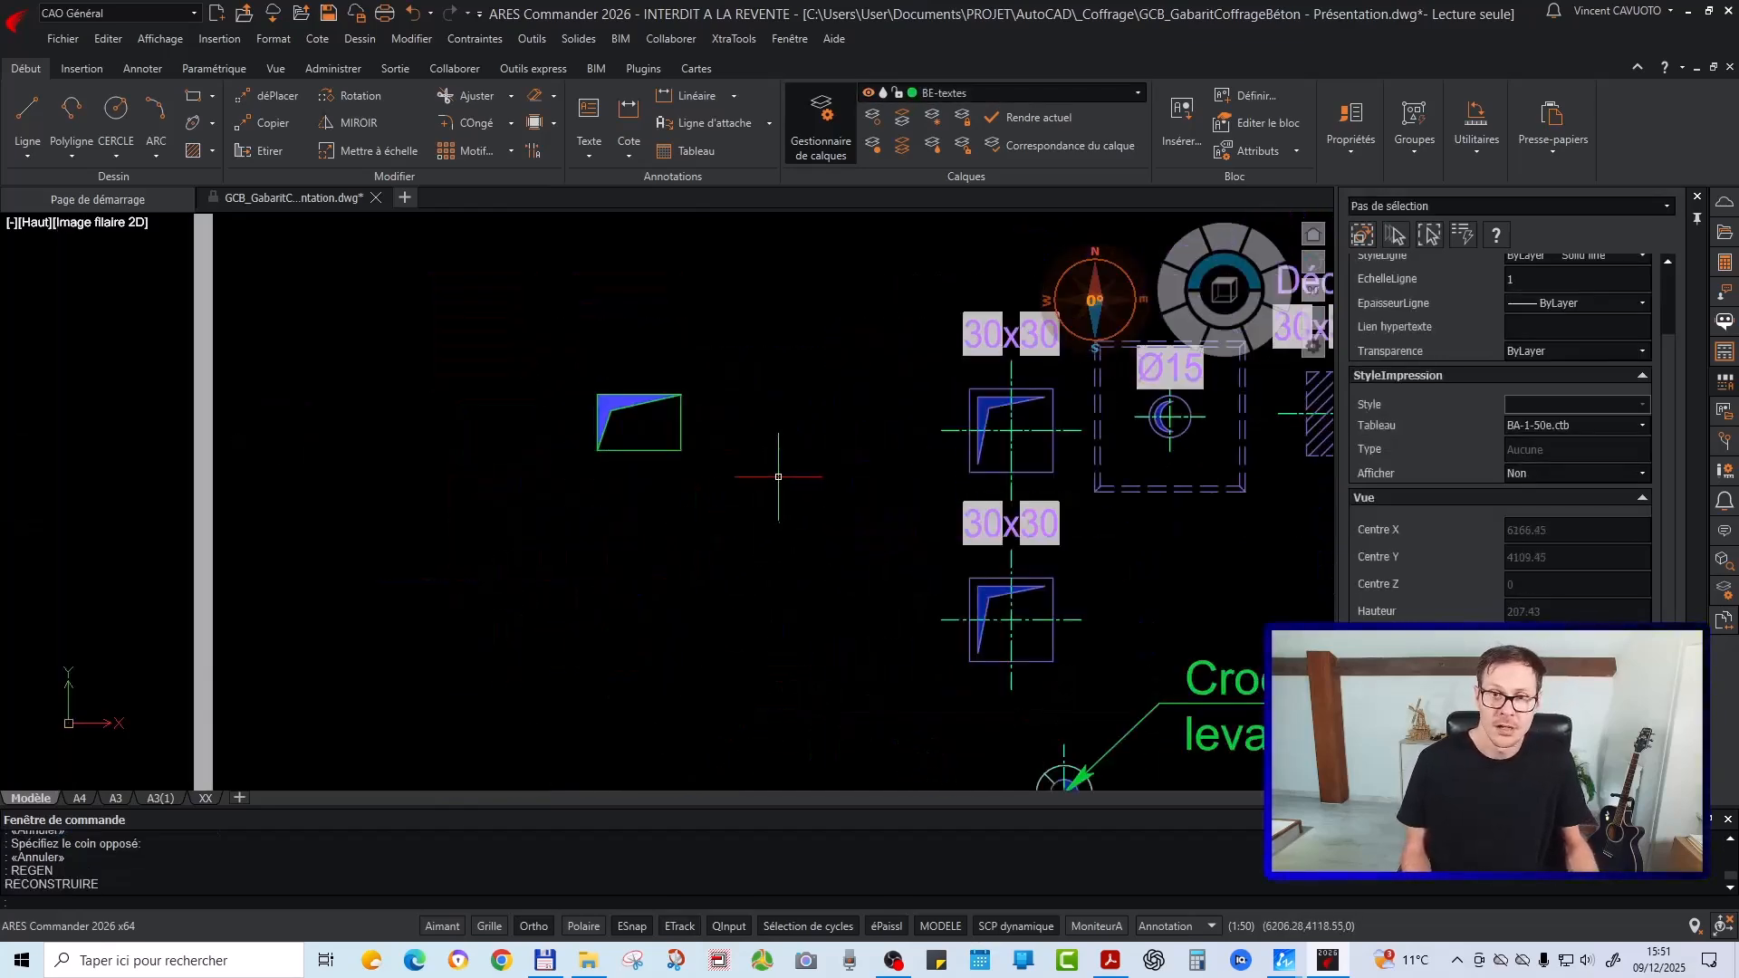
{"action": "scroll", "coordinate": [730, 431], "scroll_direction": "up", "scroll_amount": 2}
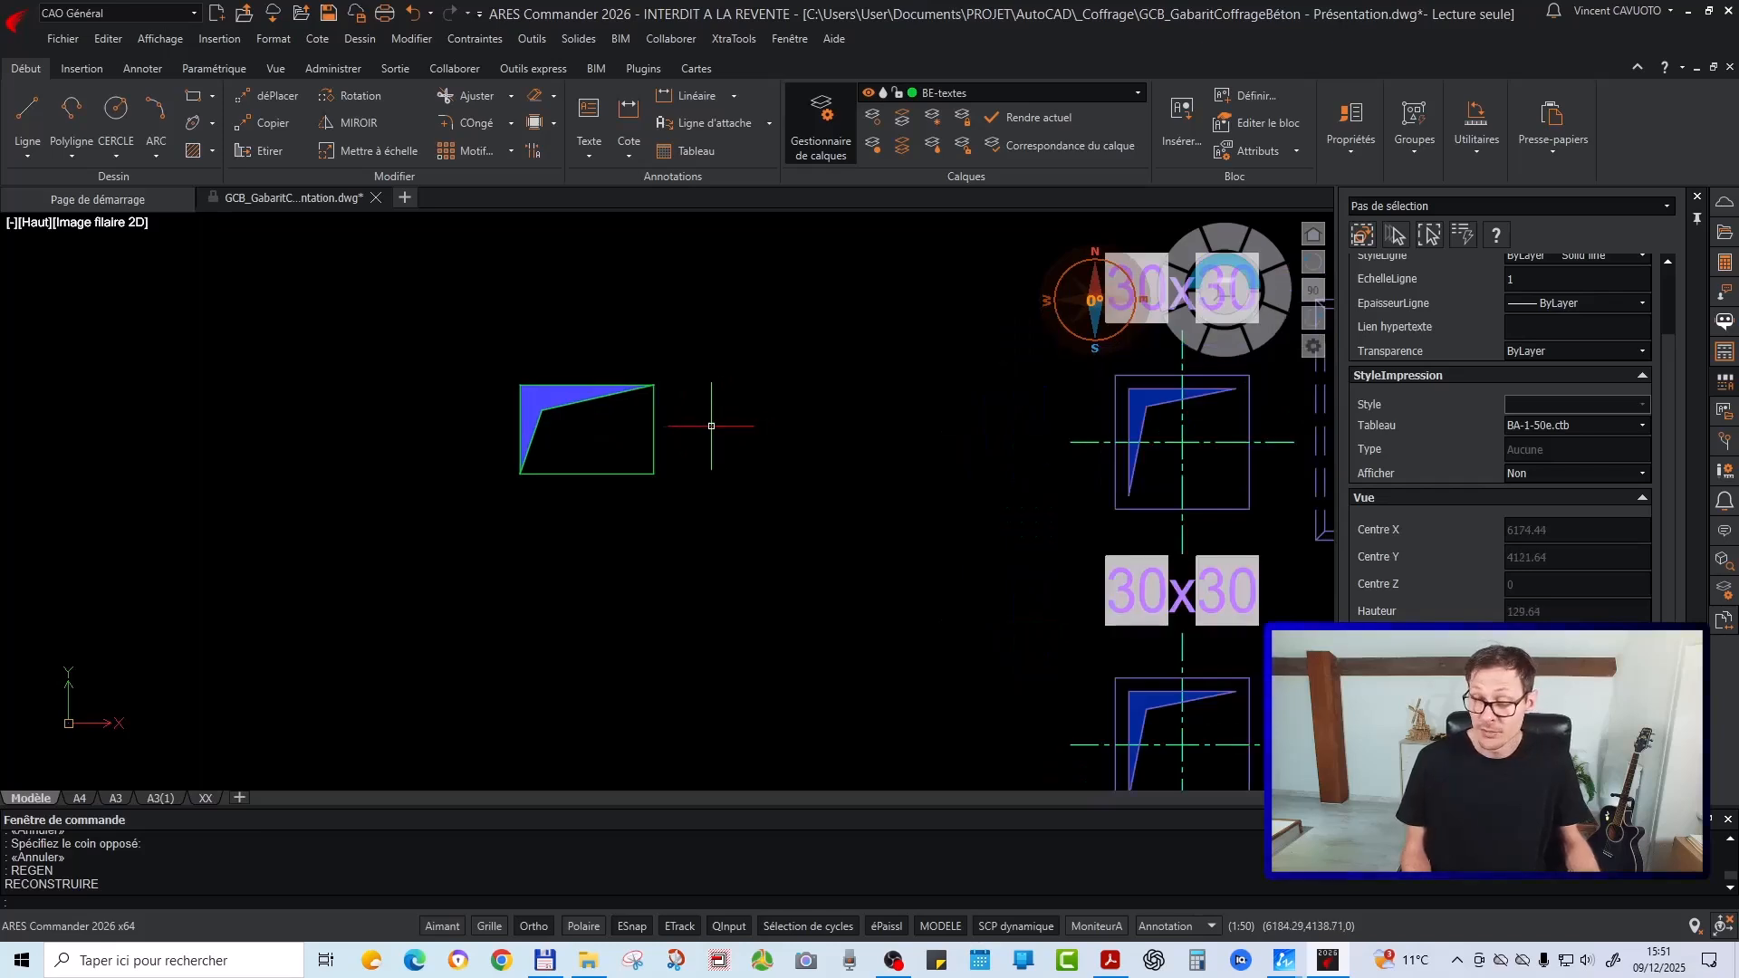
{"action": "scroll", "coordinate": [712, 425], "scroll_direction": "down", "scroll_amount": 2}
{"action": "middle_click_drag", "start_coordinate": [854, 512], "coordinate": [775, 500]}
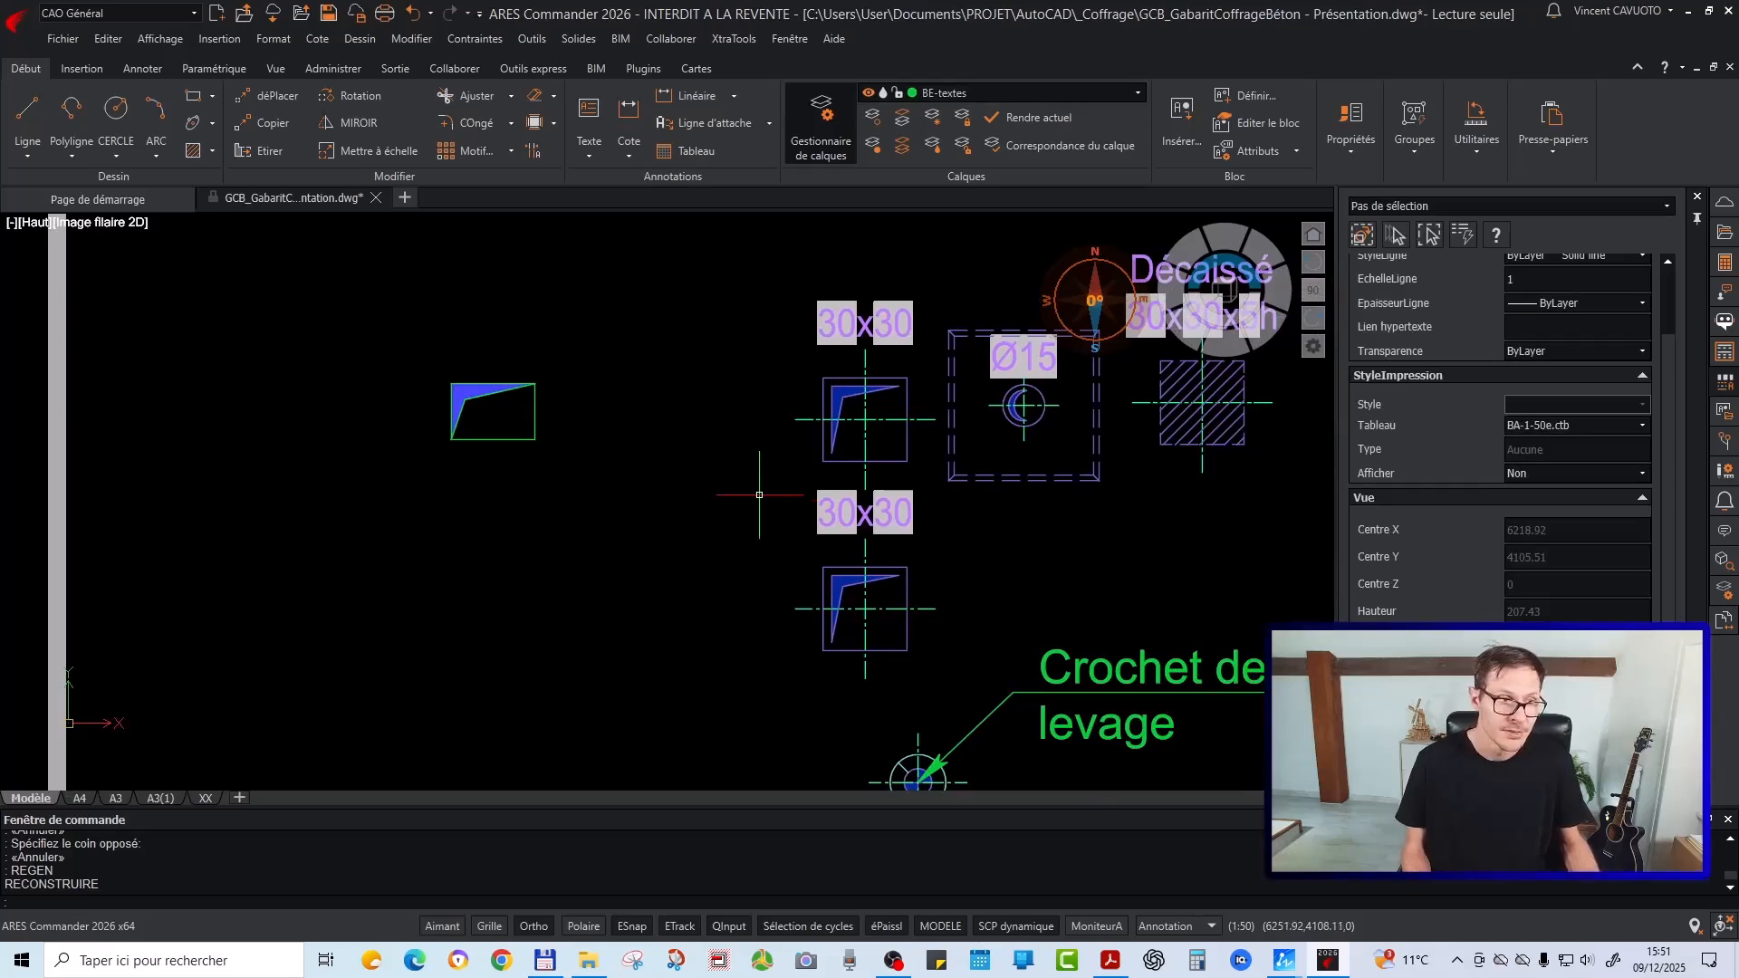
{"action": "mouse_move", "coordinate": [678, 484]}
{"action": "middle_mouse_down"}
{"action": "mouse_move", "coordinate": [583, 540]}
{"action": "mouse_move", "coordinate": [575, 512]}
{"action": "mouse_move", "coordinate": [671, 576]}
{"action": "middle_mouse_up"}
{"action": "middle_click_drag", "start_coordinate": [642, 675], "coordinate": [602, 629]}
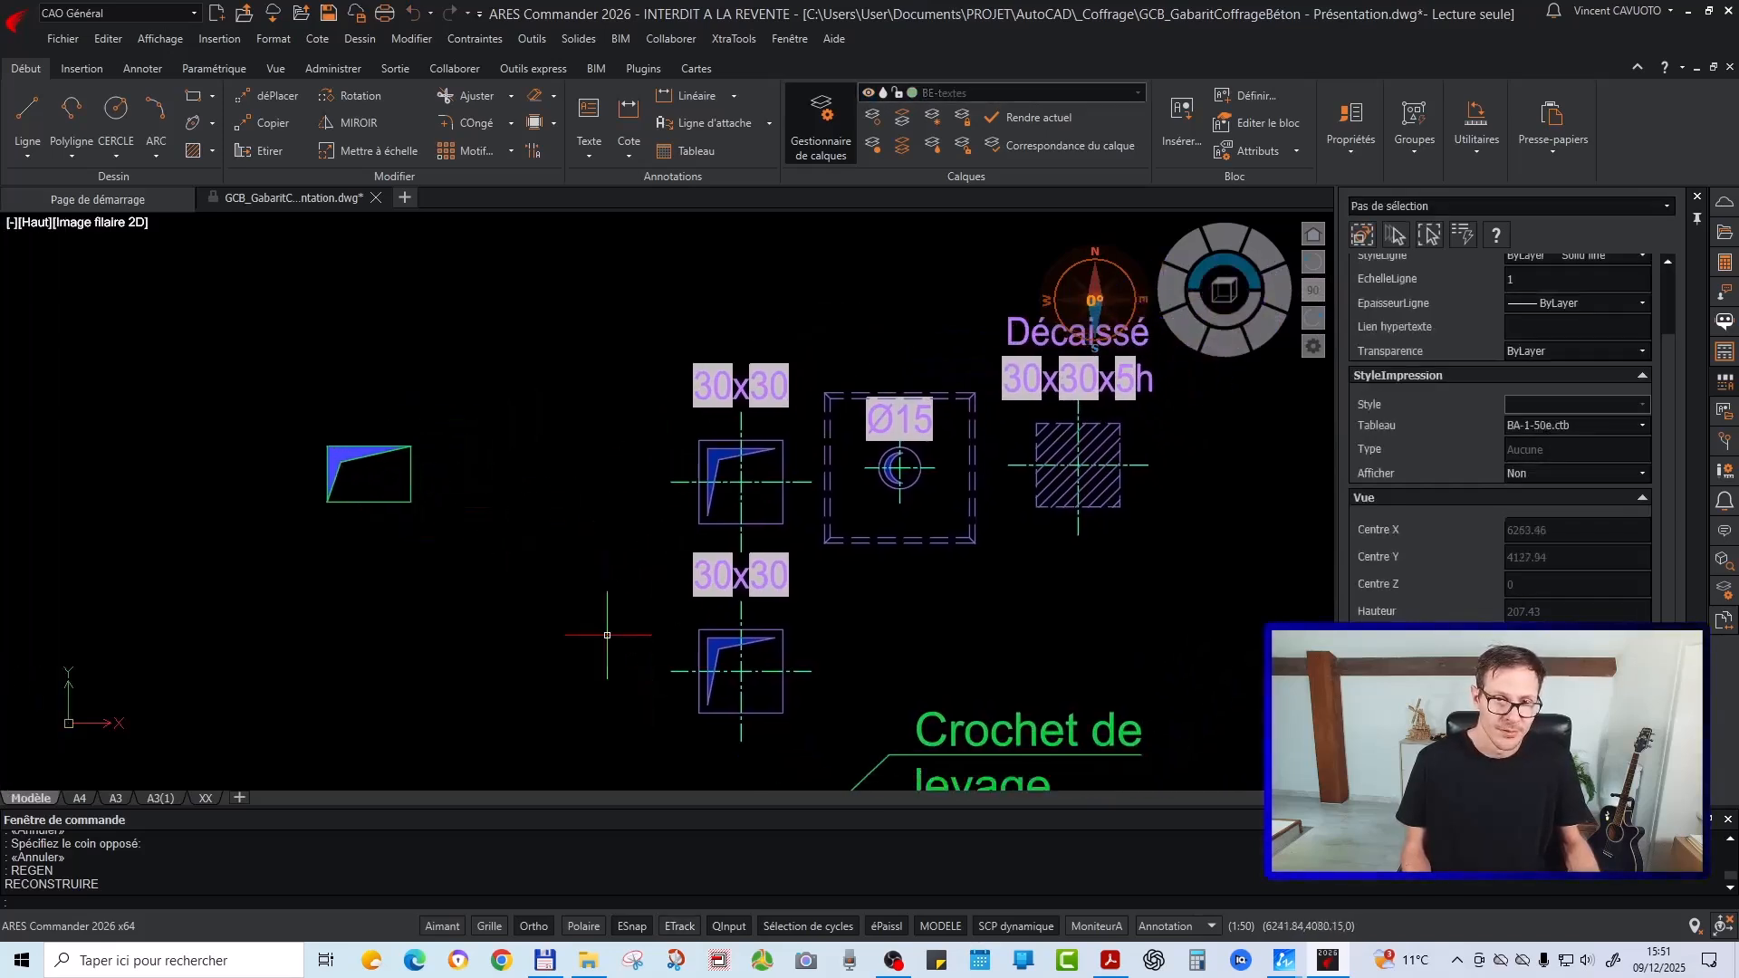
{"action": "scroll", "coordinate": [573, 391], "scroll_direction": "down", "scroll_amount": 10}
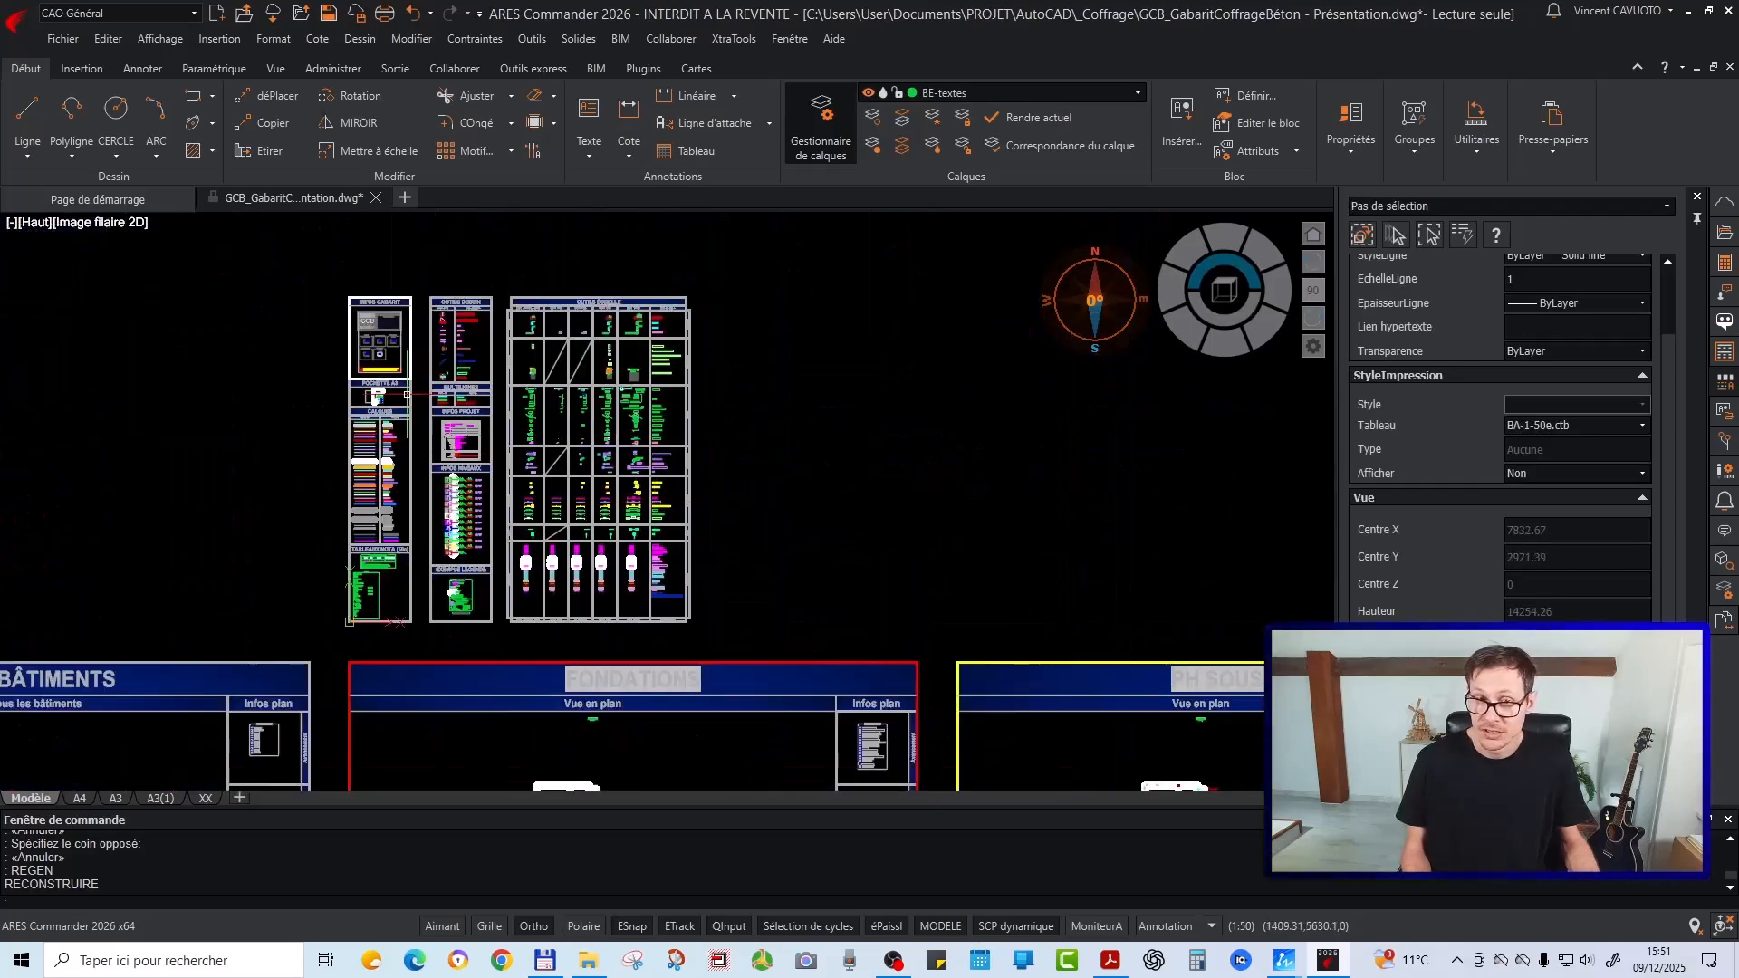
{"action": "scroll", "coordinate": [521, 448], "scroll_direction": "up", "scroll_amount": 5}
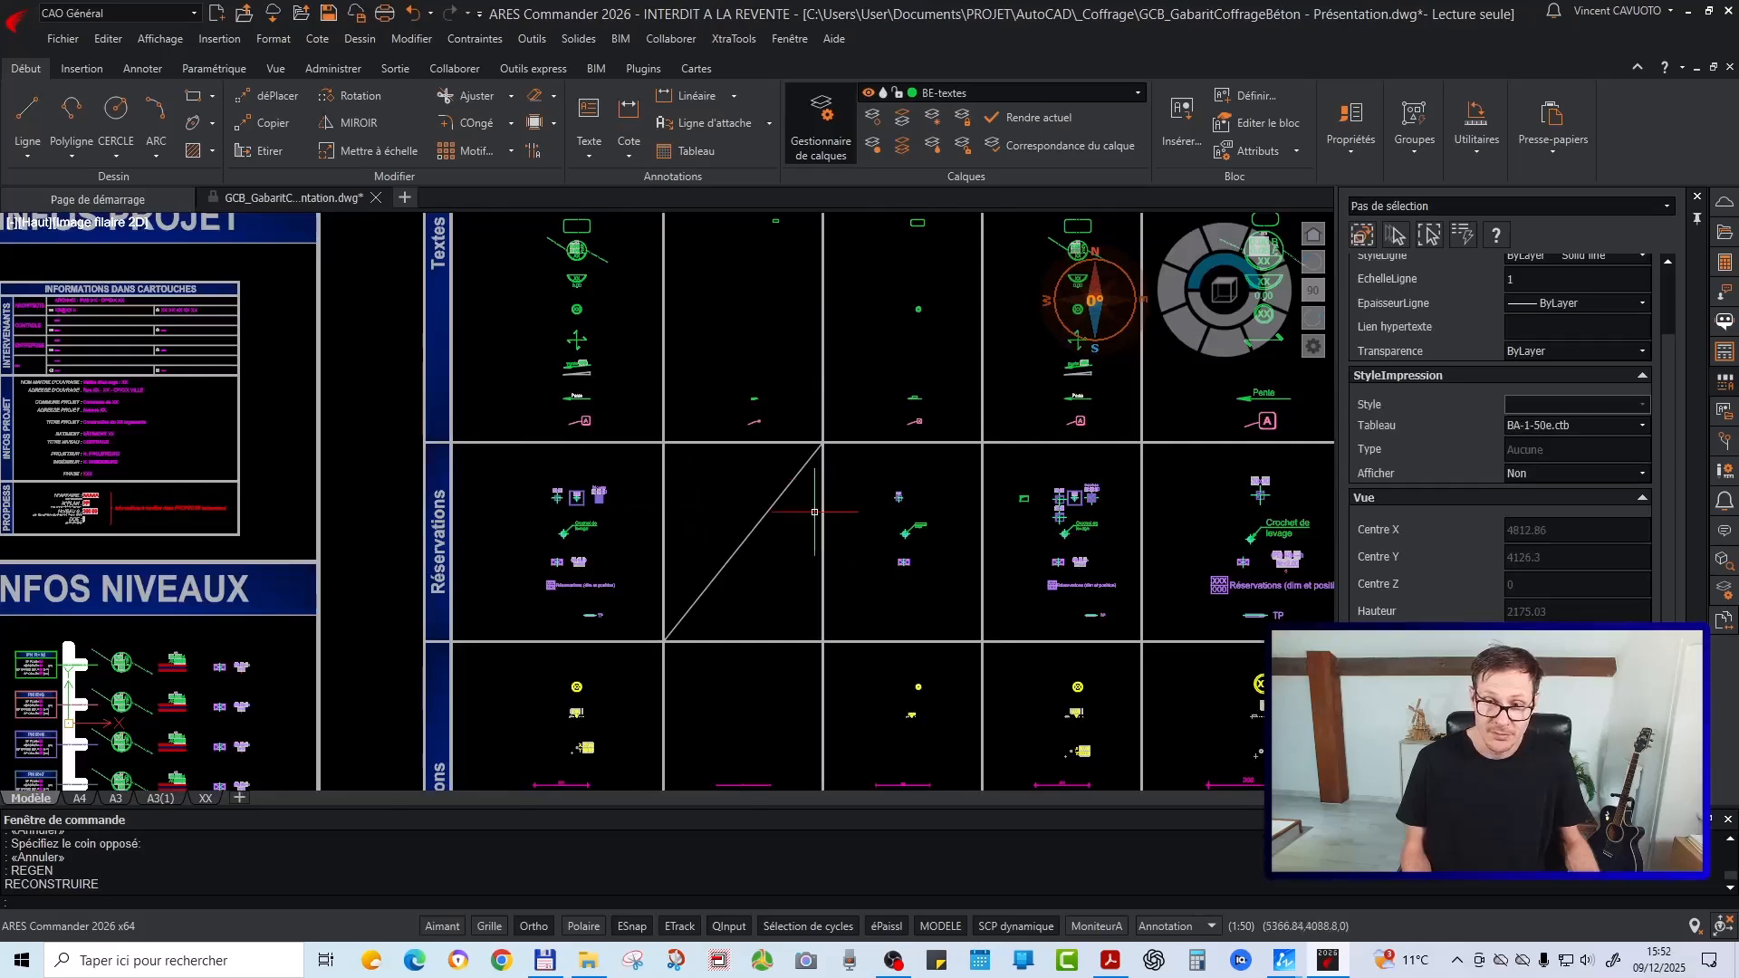
{"action": "scroll", "coordinate": [1087, 515], "scroll_direction": "up", "scroll_amount": 5}
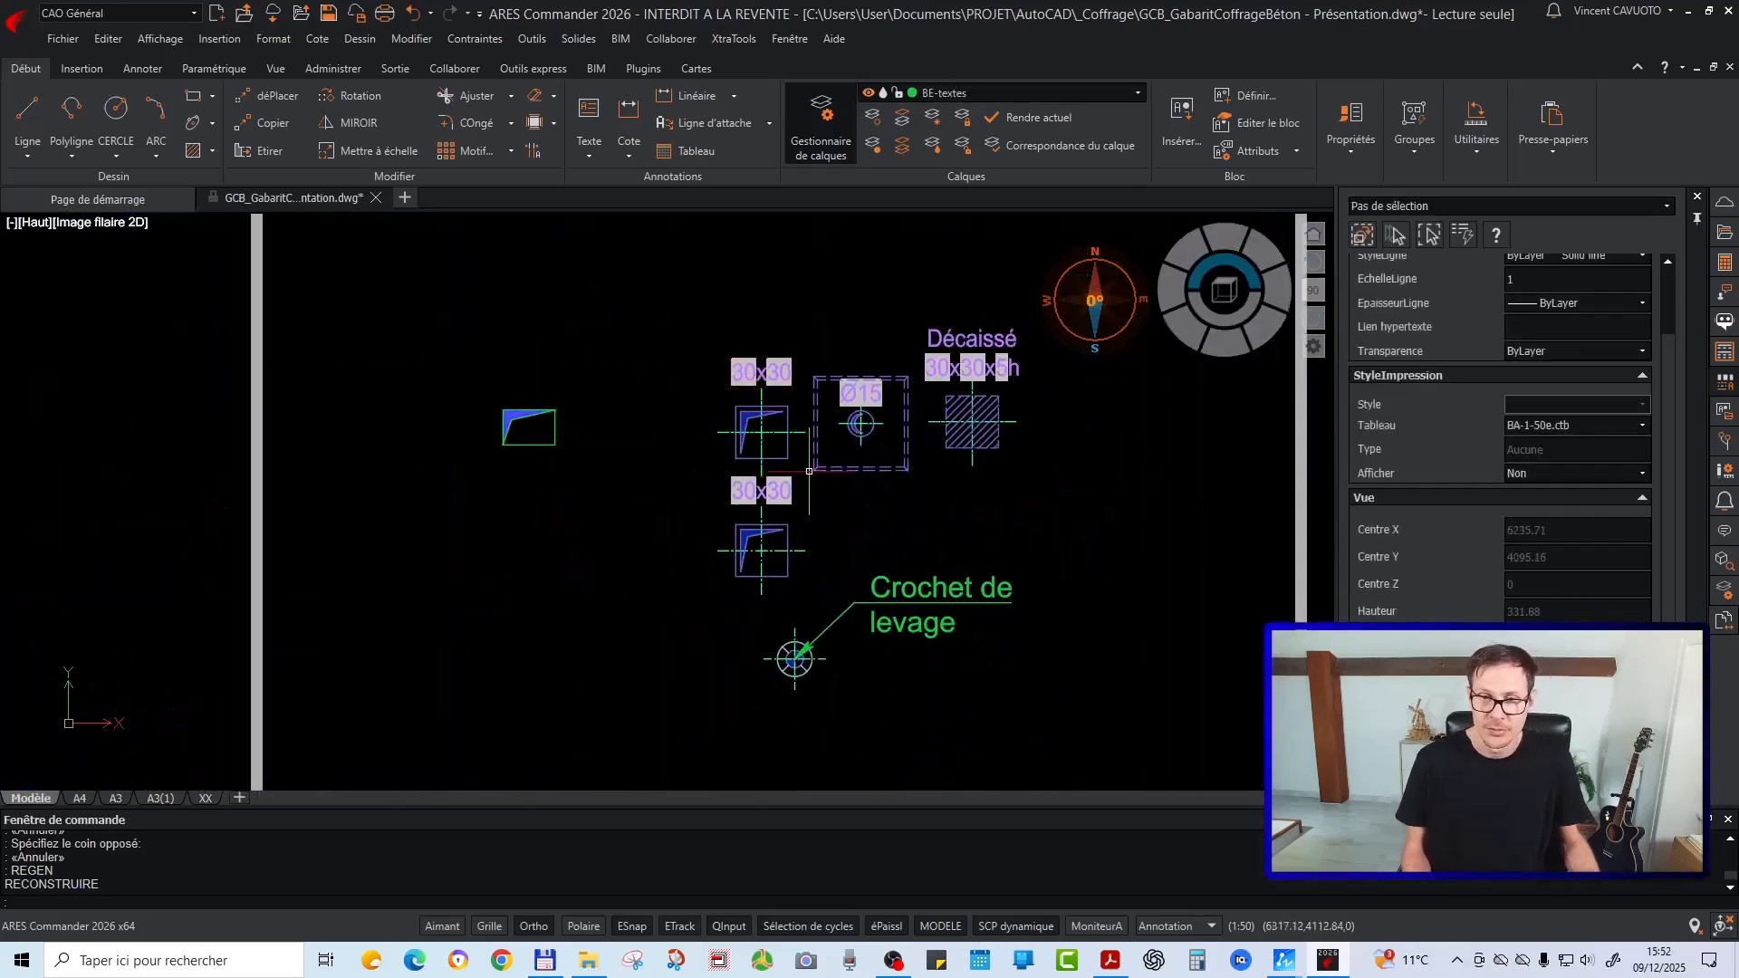
{"action": "scroll", "coordinate": [562, 424], "scroll_direction": "up", "scroll_amount": 2}
{"action": "scroll", "coordinate": [541, 494], "scroll_direction": "down", "scroll_amount": 7}
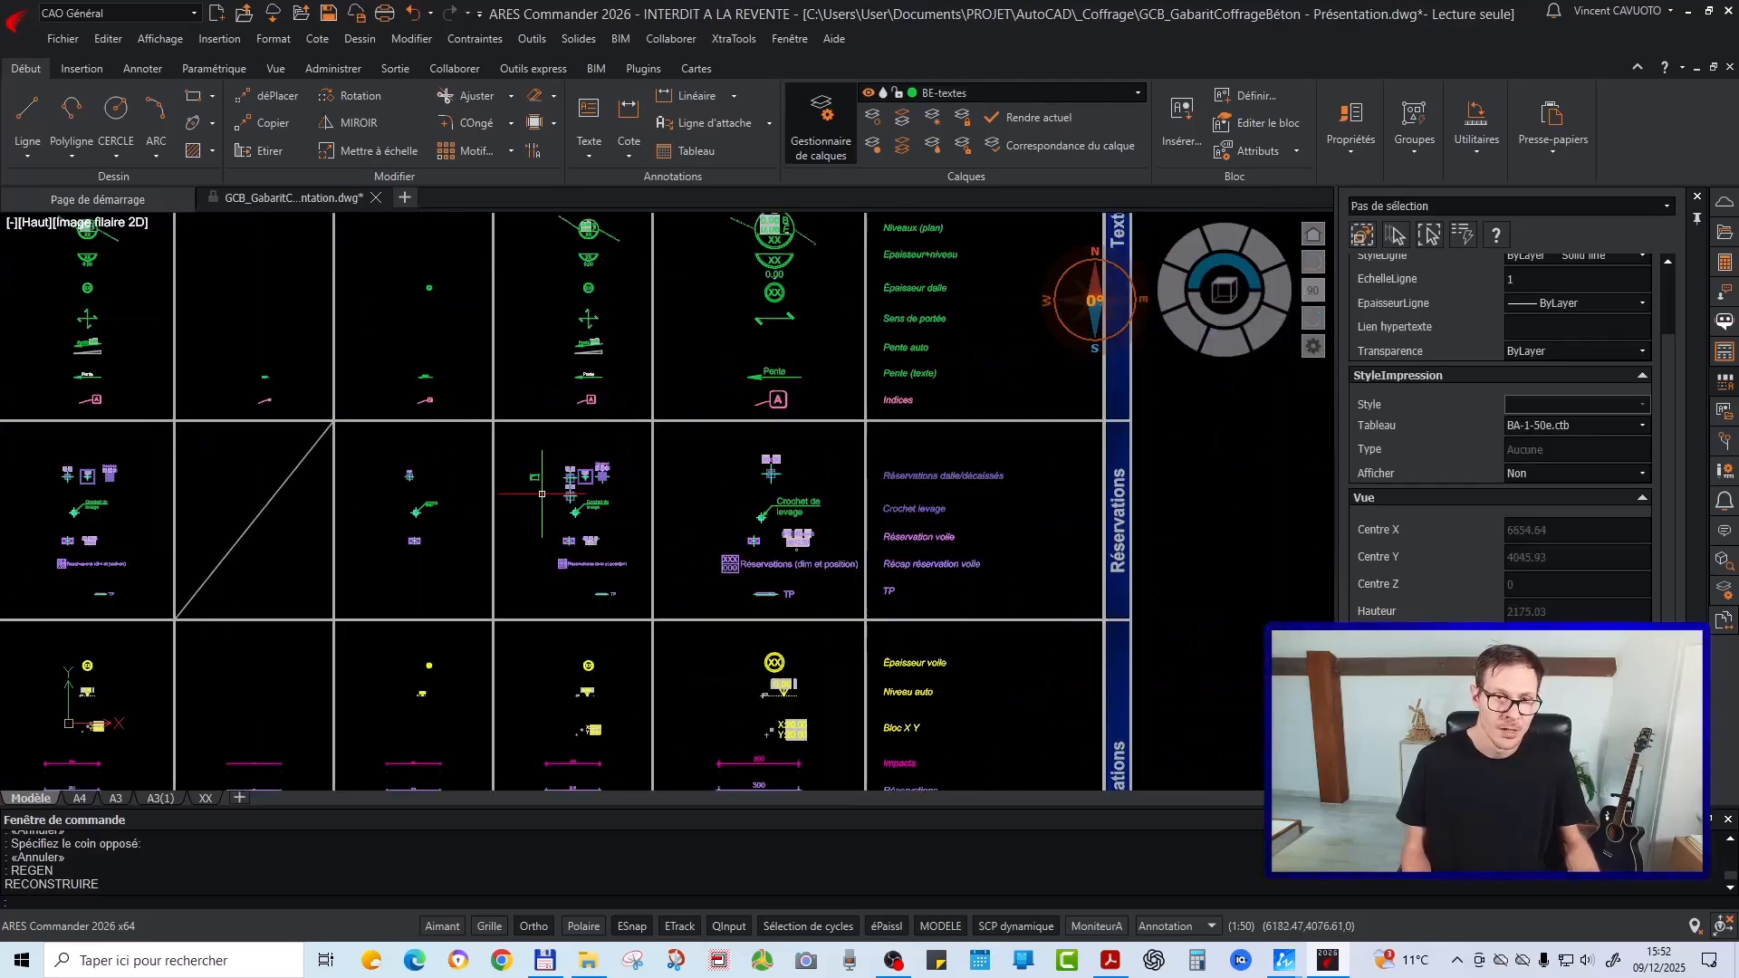
{"action": "scroll", "coordinate": [568, 395], "scroll_direction": "up", "scroll_amount": 2}
{"action": "scroll", "coordinate": [691, 428], "scroll_direction": "down", "scroll_amount": 4}
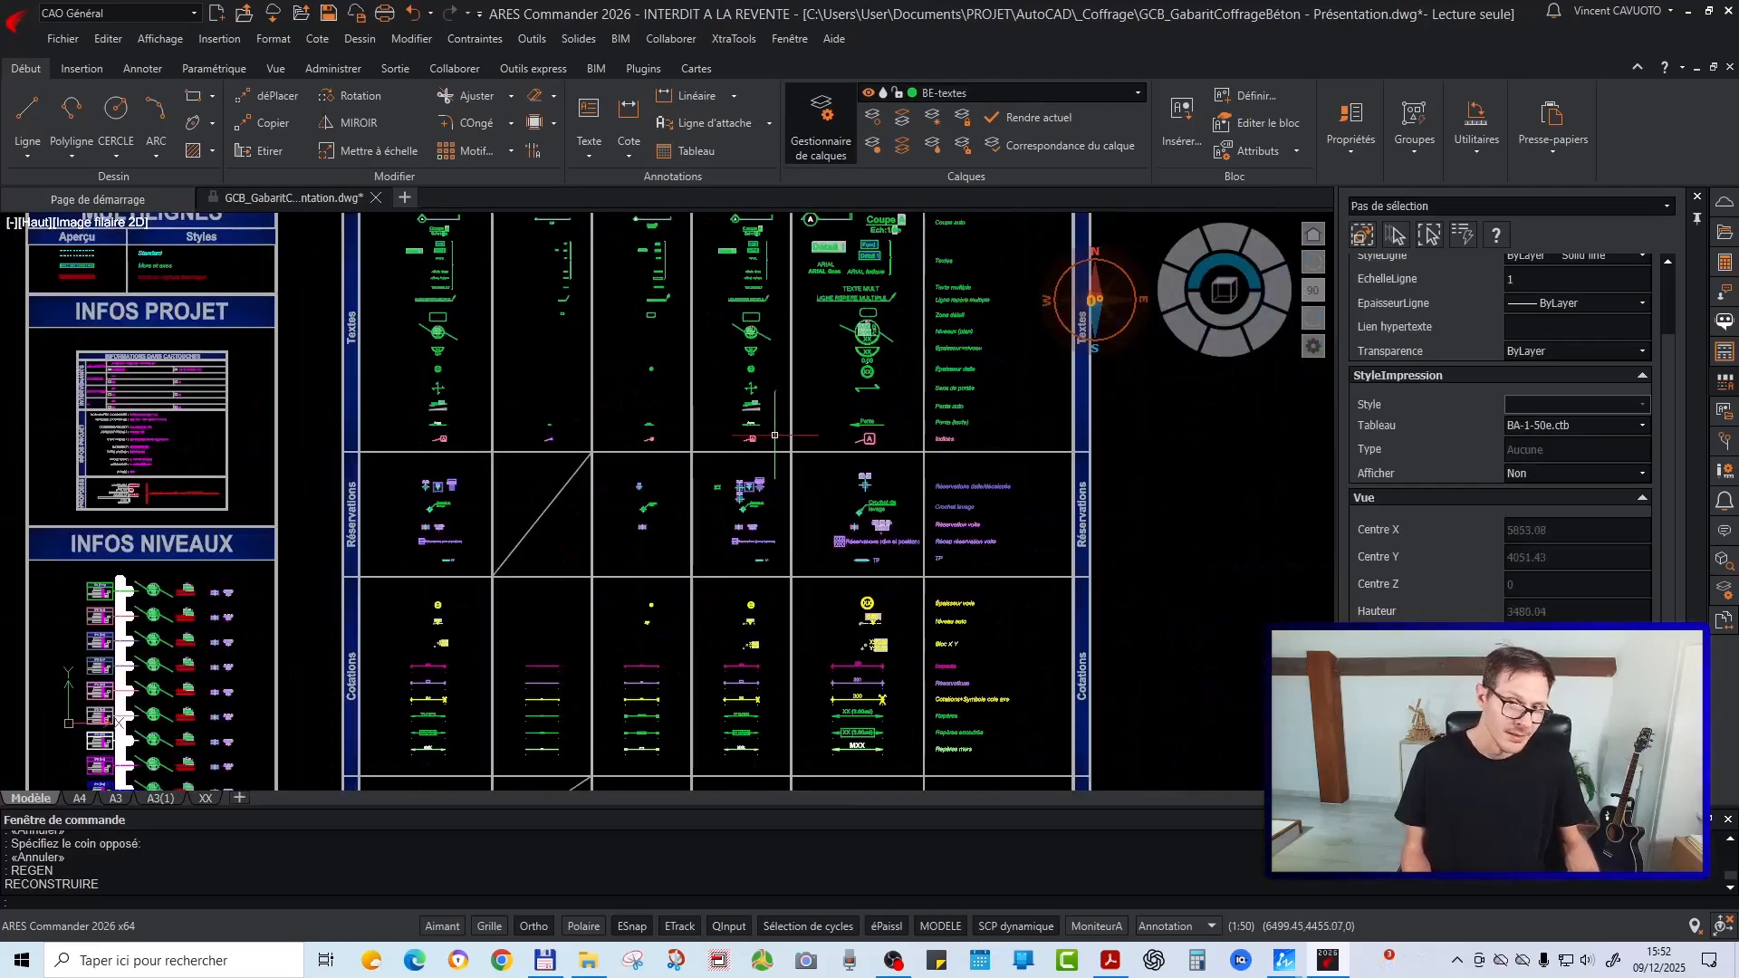
{"action": "scroll", "coordinate": [769, 410], "scroll_direction": "up", "scroll_amount": 4}
{"action": "scroll", "coordinate": [689, 471], "scroll_direction": "down", "scroll_amount": 3}
{"action": "middle_click_drag", "start_coordinate": [654, 521], "coordinate": [654, 353]}
{"action": "scroll", "coordinate": [640, 408], "scroll_direction": "up", "scroll_amount": 5}
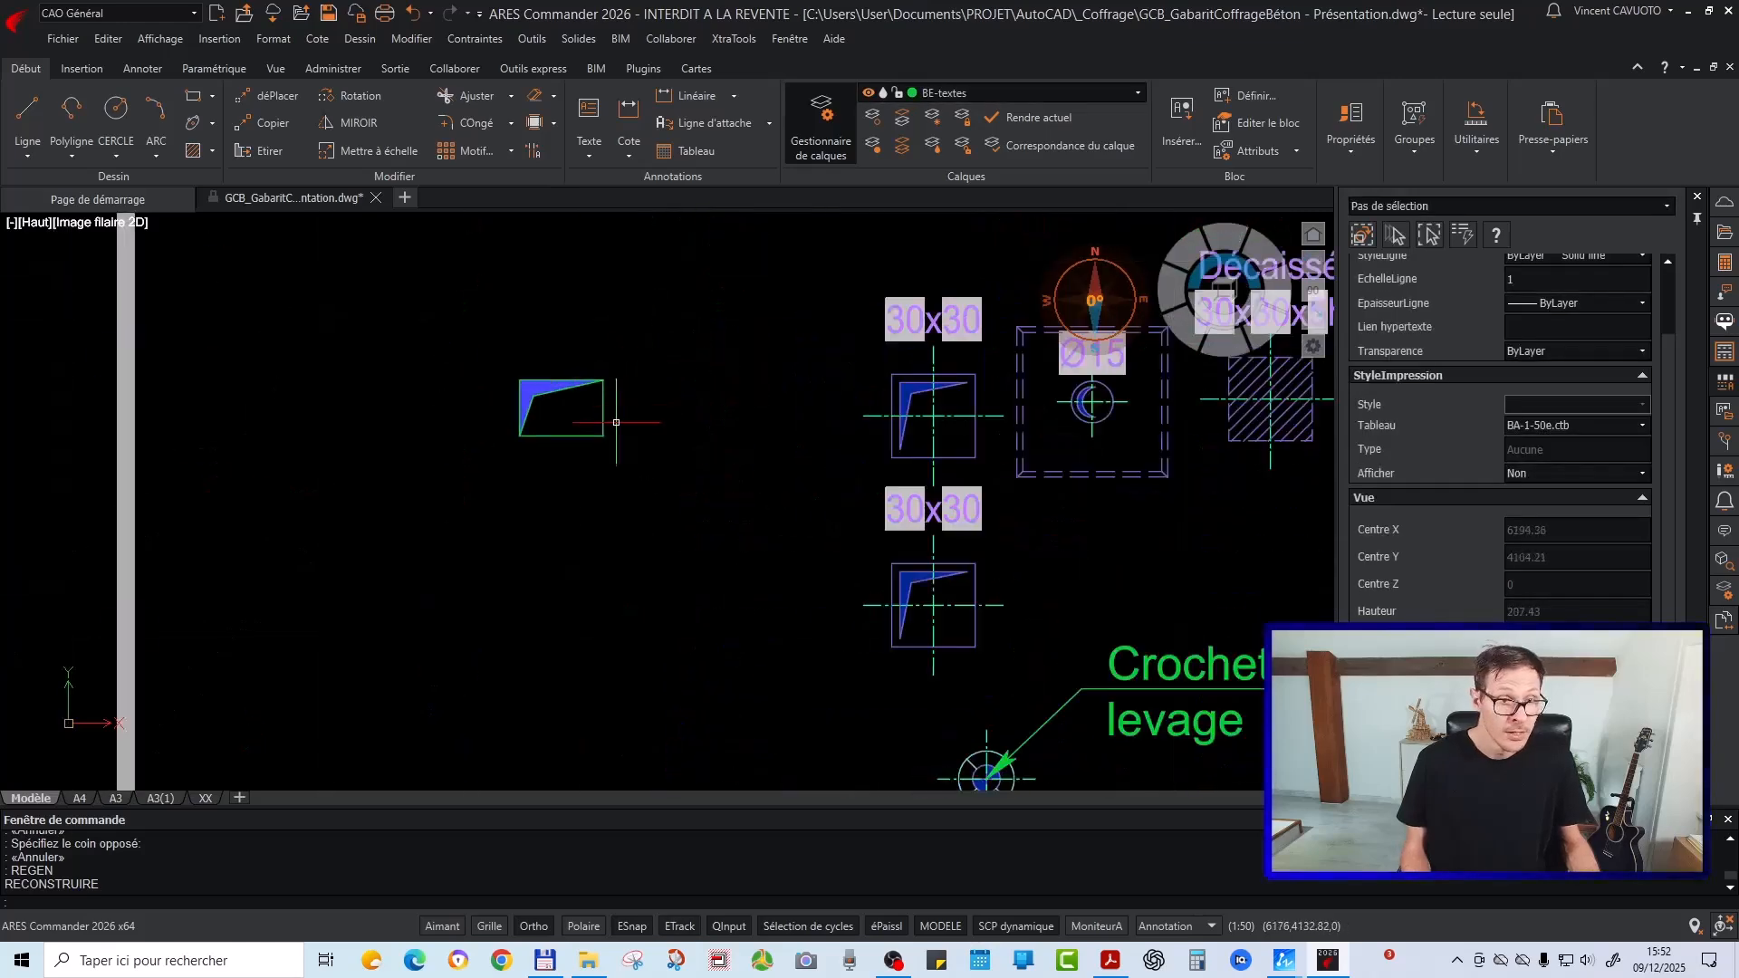
{"action": "scroll", "coordinate": [624, 425], "scroll_direction": "up", "scroll_amount": 2}
{"action": "middle_click_drag", "start_coordinate": [816, 517], "coordinate": [837, 572]}
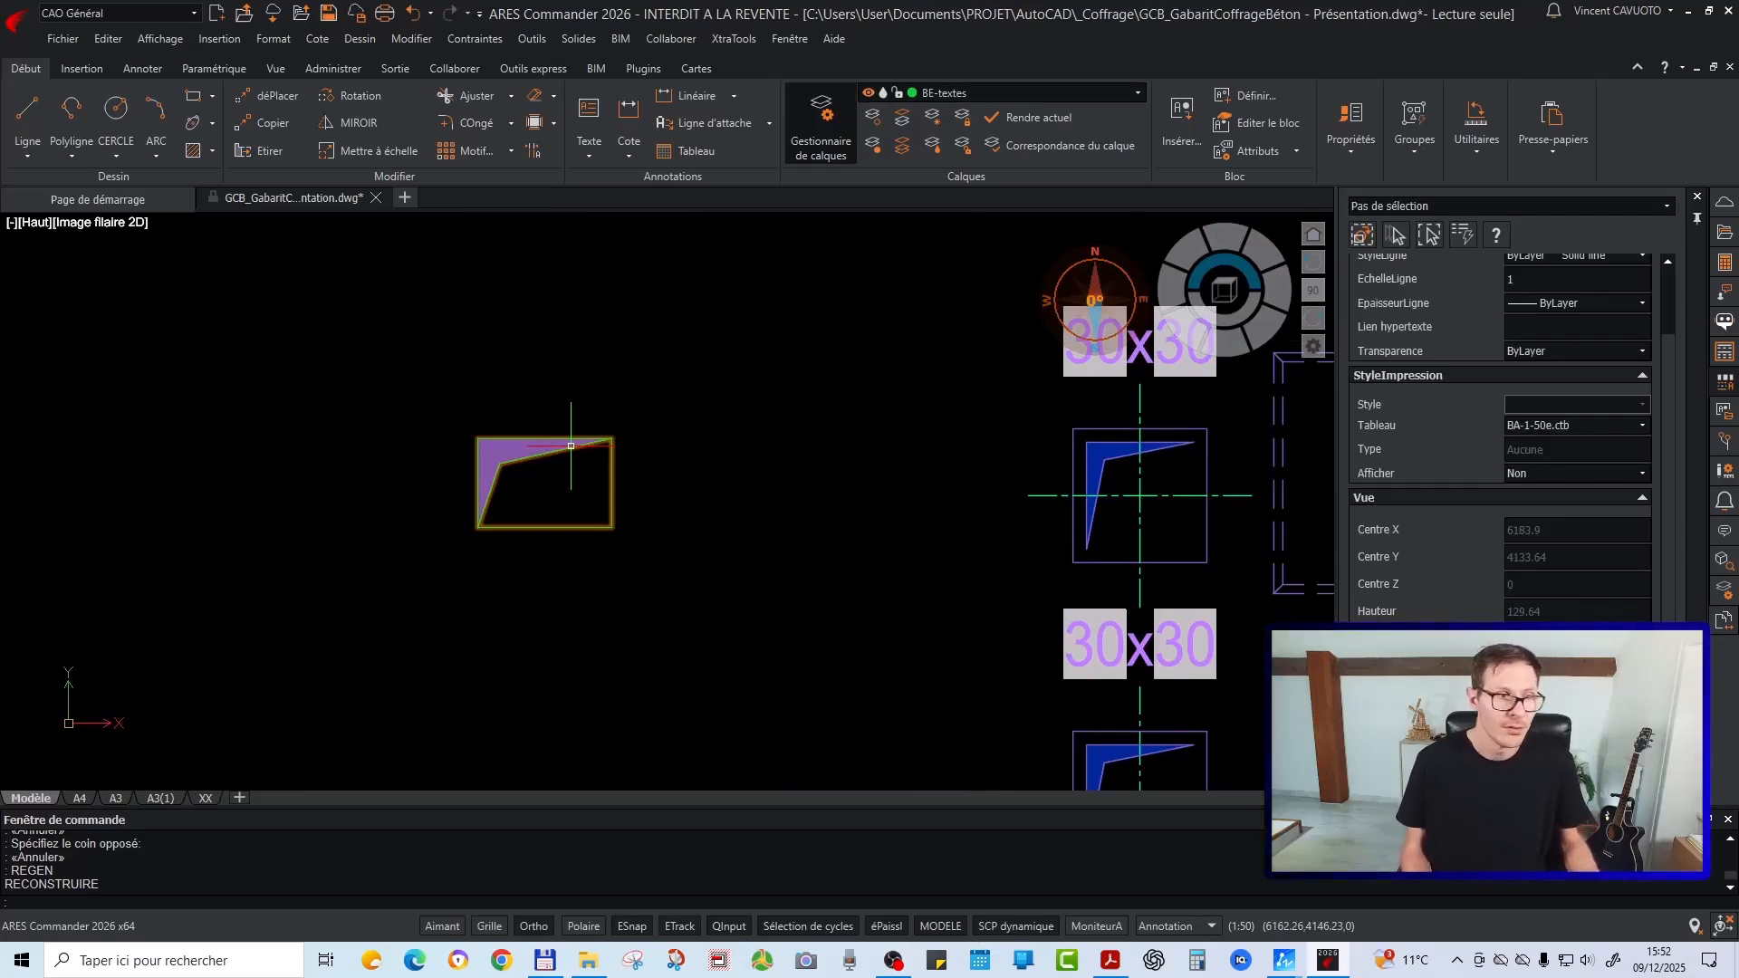
Select the hand-made reservation block and open it in the block editor
{"action": "scroll", "coordinate": [558, 449], "scroll_direction": "up", "scroll_amount": 2}
{"action": "left_click_drag", "start_coordinate": [652, 381], "coordinate": [601, 486]}
{"action": "middle_click_drag", "start_coordinate": [698, 519], "coordinate": [626, 483]}
{"action": "right_click", "coordinate": [474, 389]}
{"action": "key", "text": "Escape"}
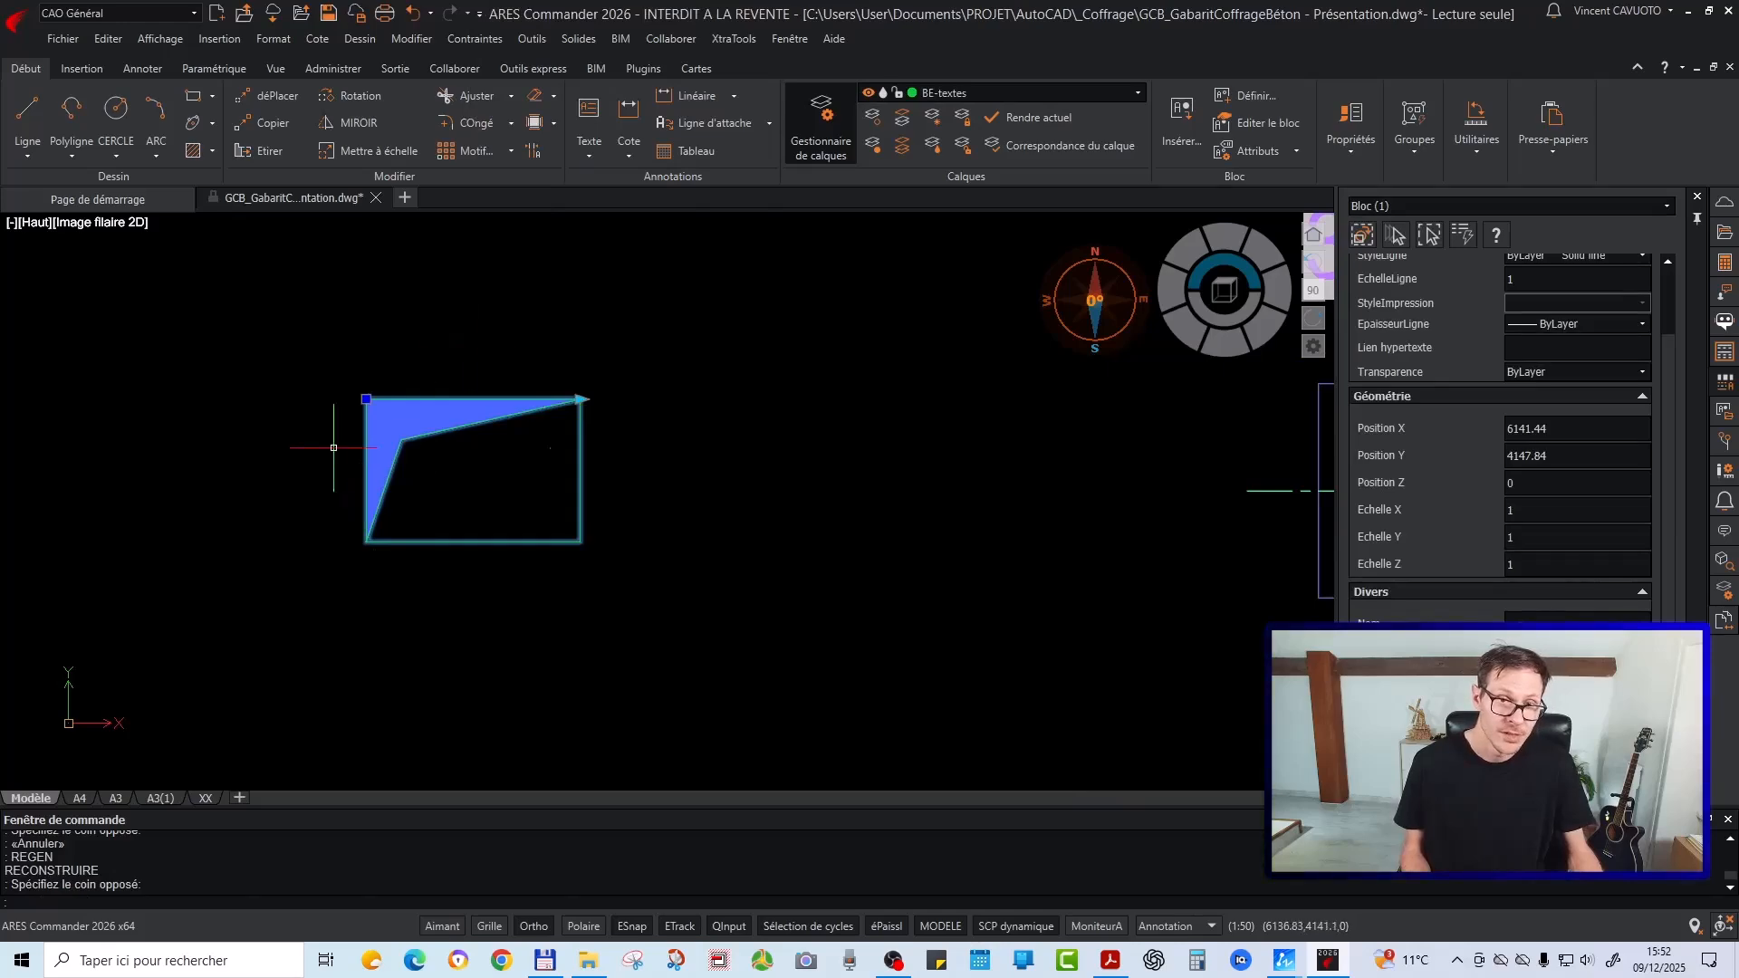
{"action": "right_click", "coordinate": [446, 429]}
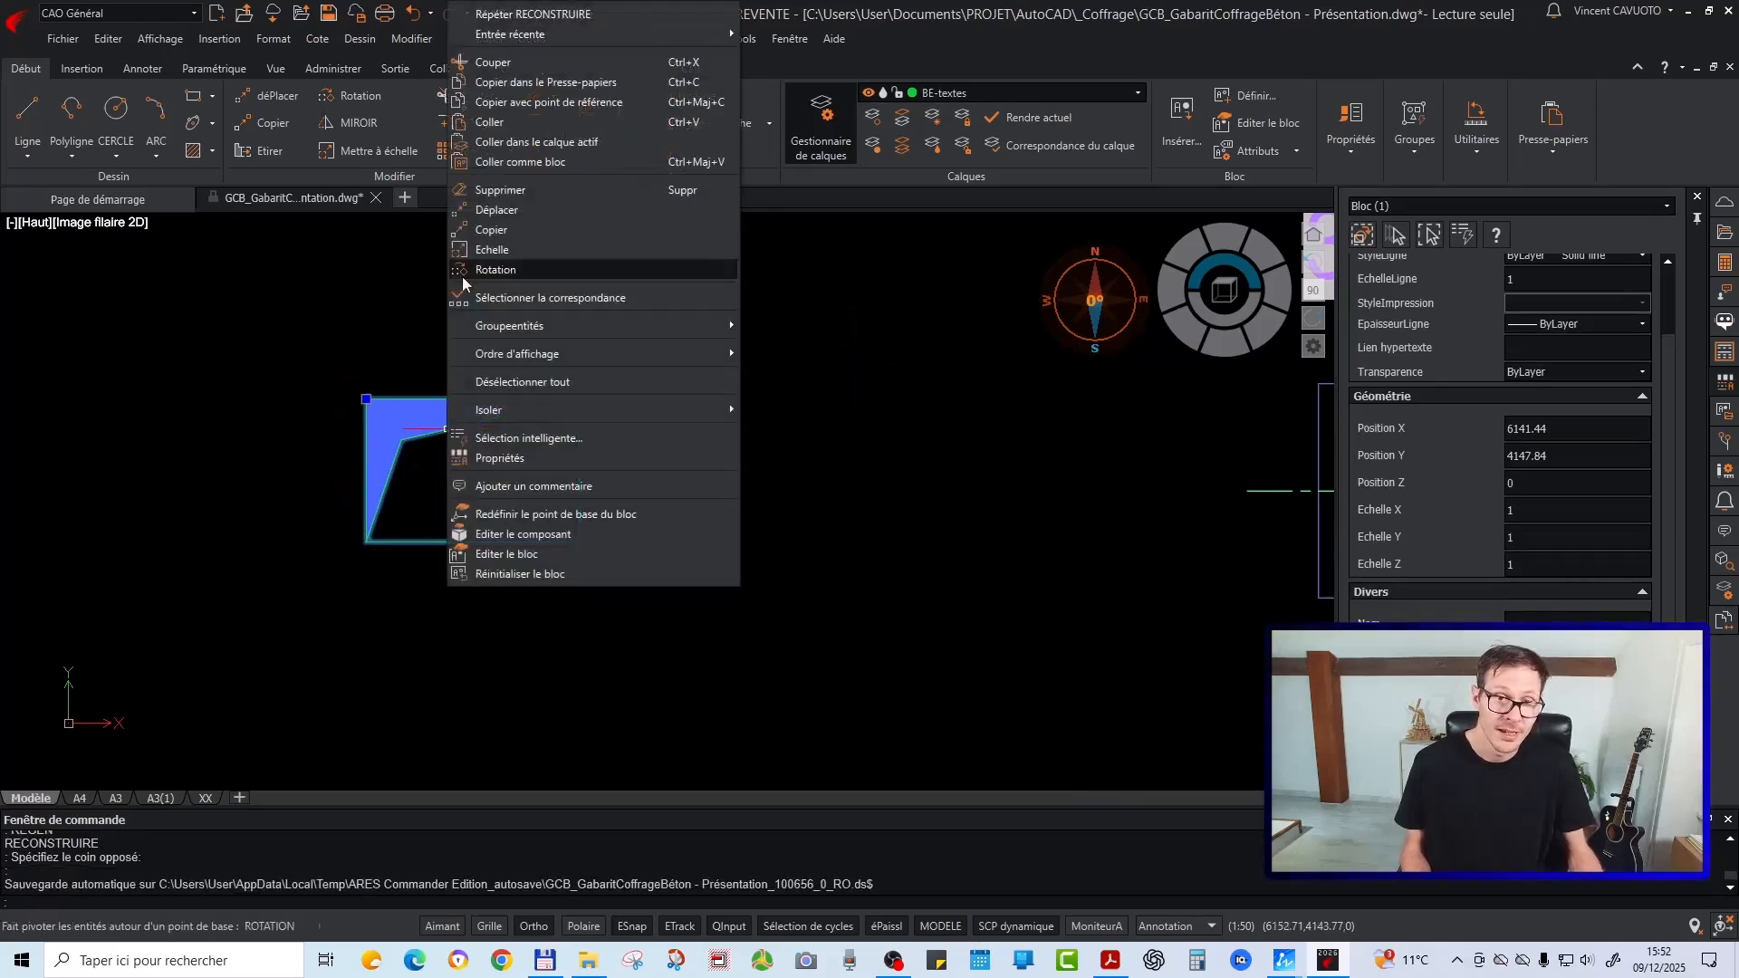
{"action": "left_click", "coordinate": [534, 554]}
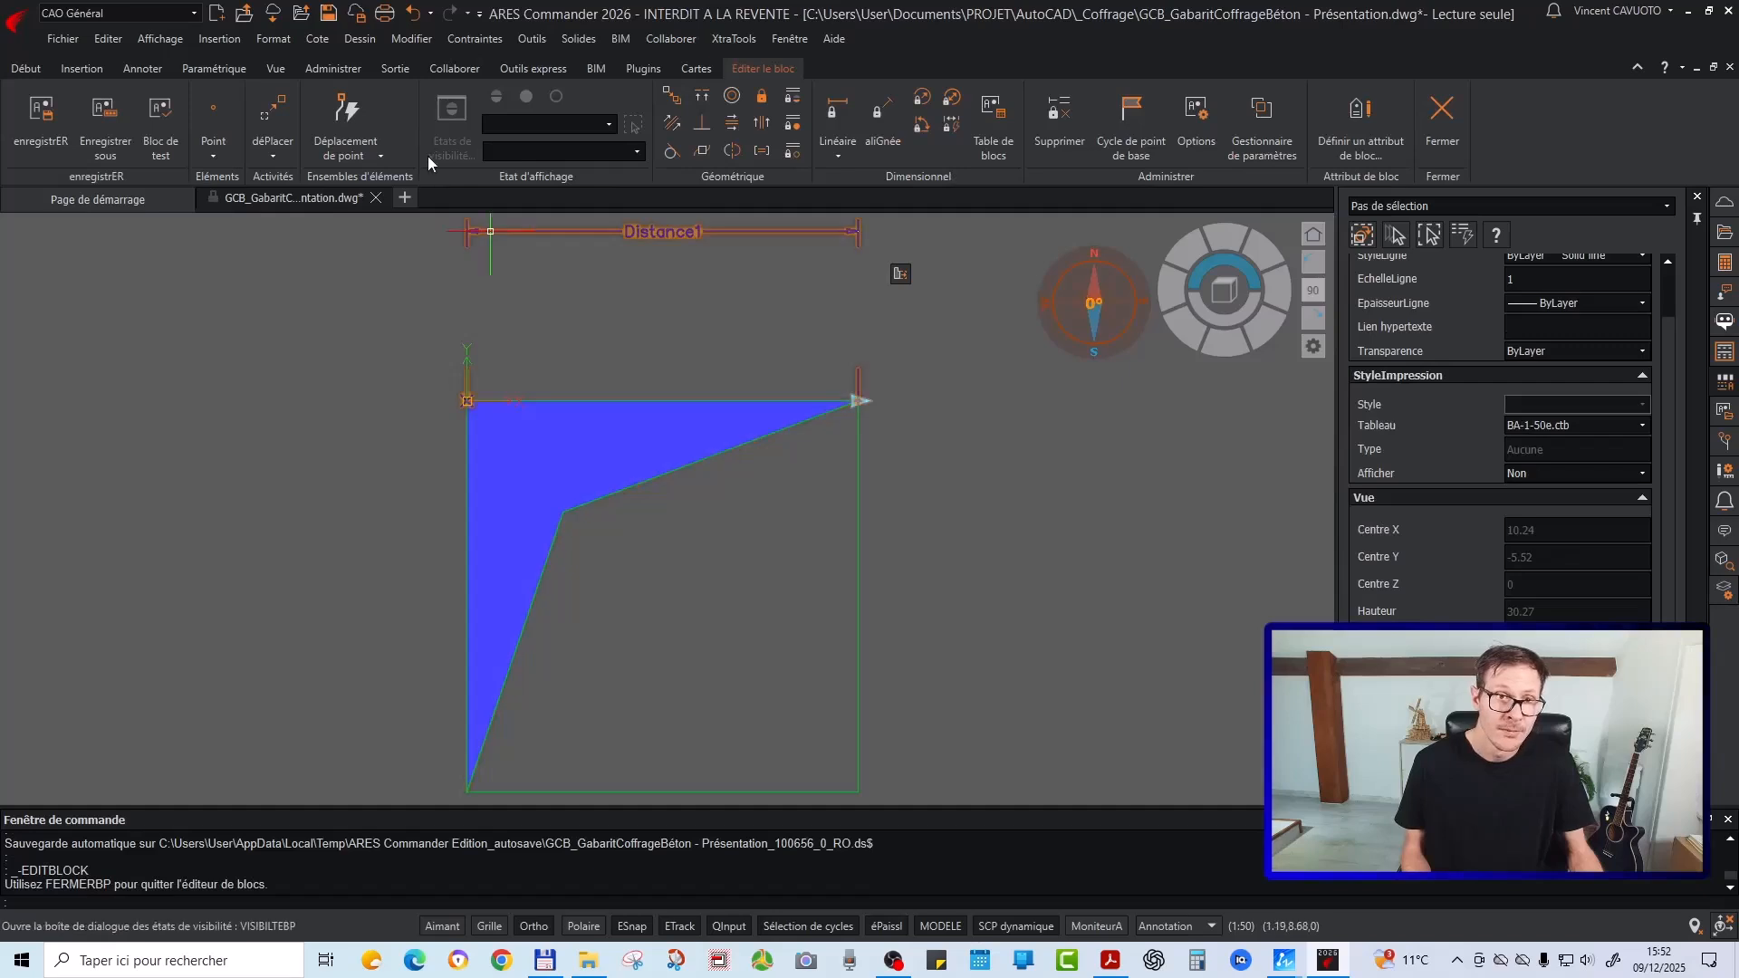
Add a linear element from the square's upper-left to its lower-left corner, with its label offset about 7.93 outside the edge and one grip
{"action": "left_click", "coordinate": [215, 156]}
{"action": "left_click", "coordinate": [234, 210]}
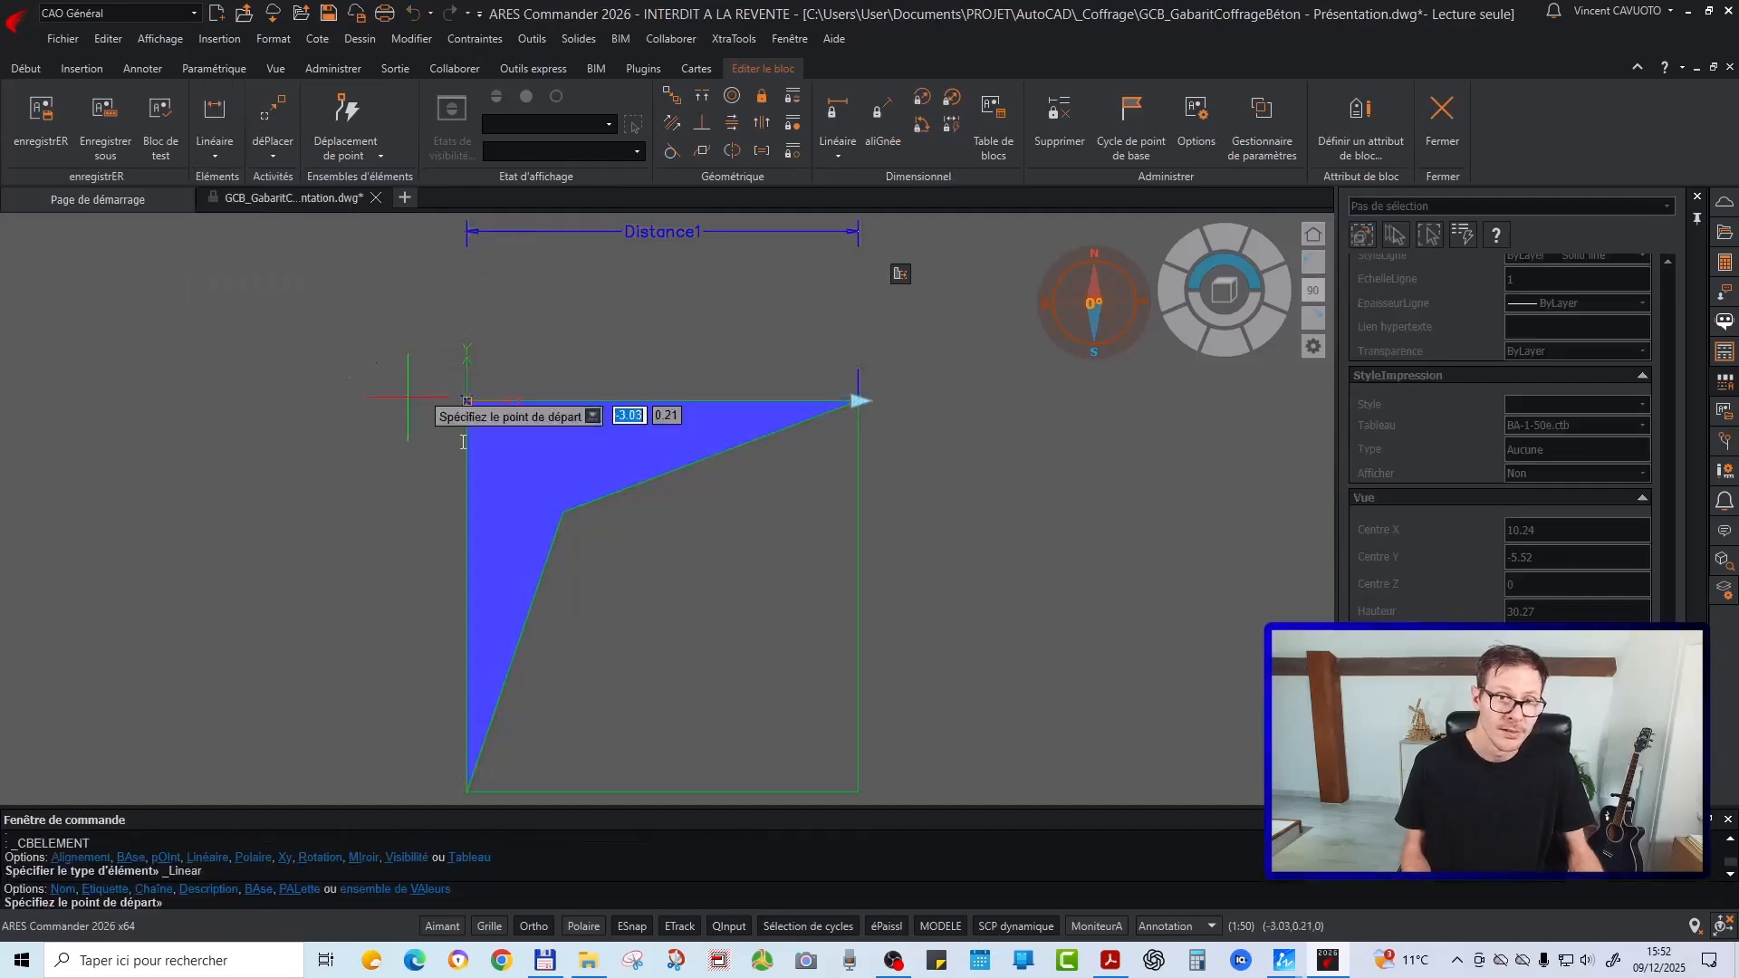
{"action": "left_click", "coordinate": [466, 400]}
{"action": "scroll", "coordinate": [468, 351], "scroll_direction": "down", "scroll_amount": 2}
{"action": "left_click", "coordinate": [468, 623]}
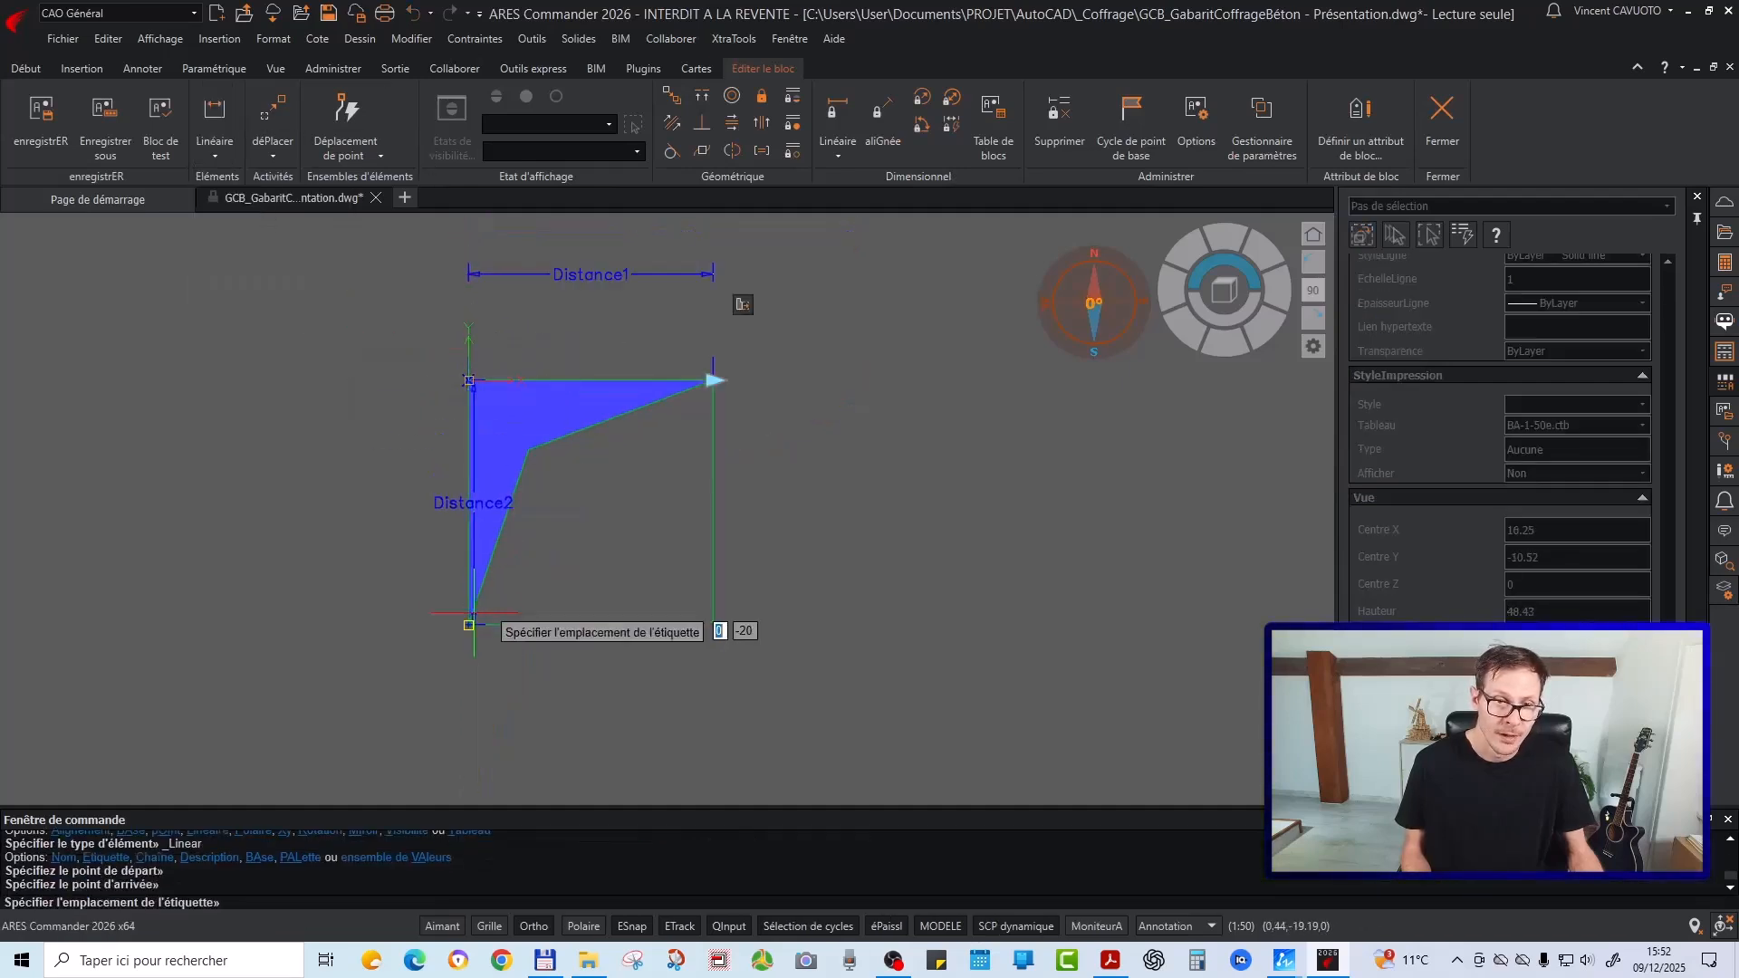
{"action": "left_click", "coordinate": [371, 569]}
{"action": "left_click", "coordinate": [437, 627]}
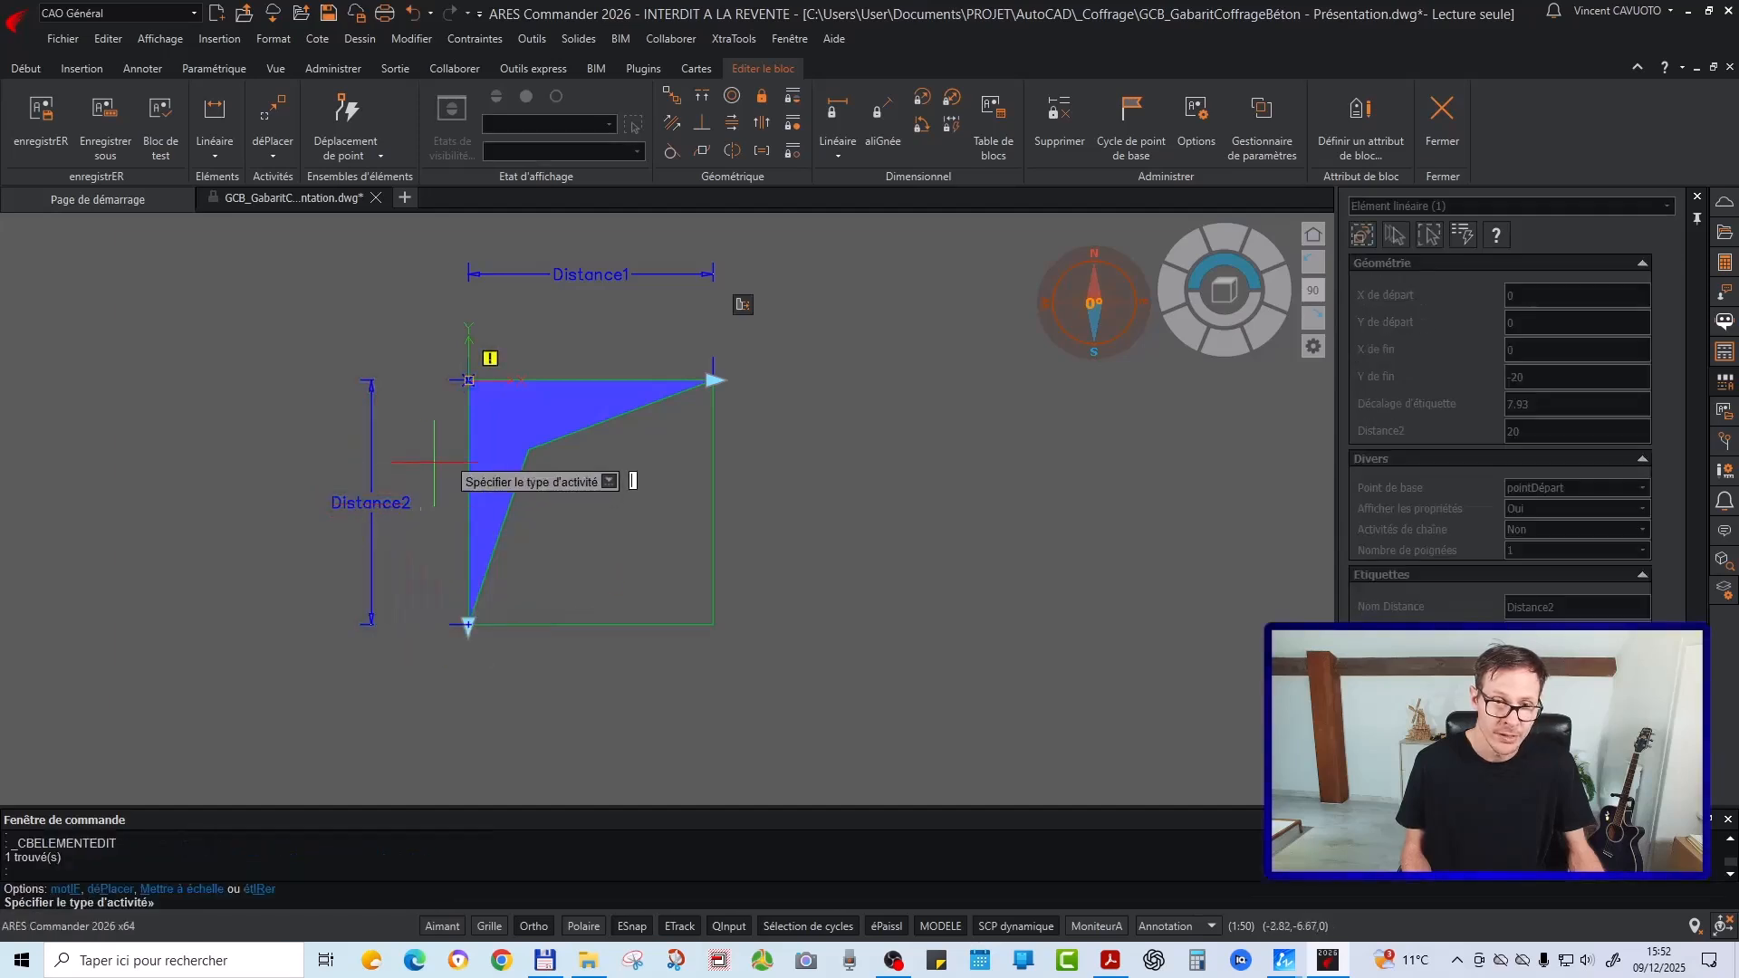
Add a stretch activity at the vertical element's lower point, framing and selecting the block's lower part, and close the block editor with changes saved
{"action": "left_click", "coordinate": [537, 533]}
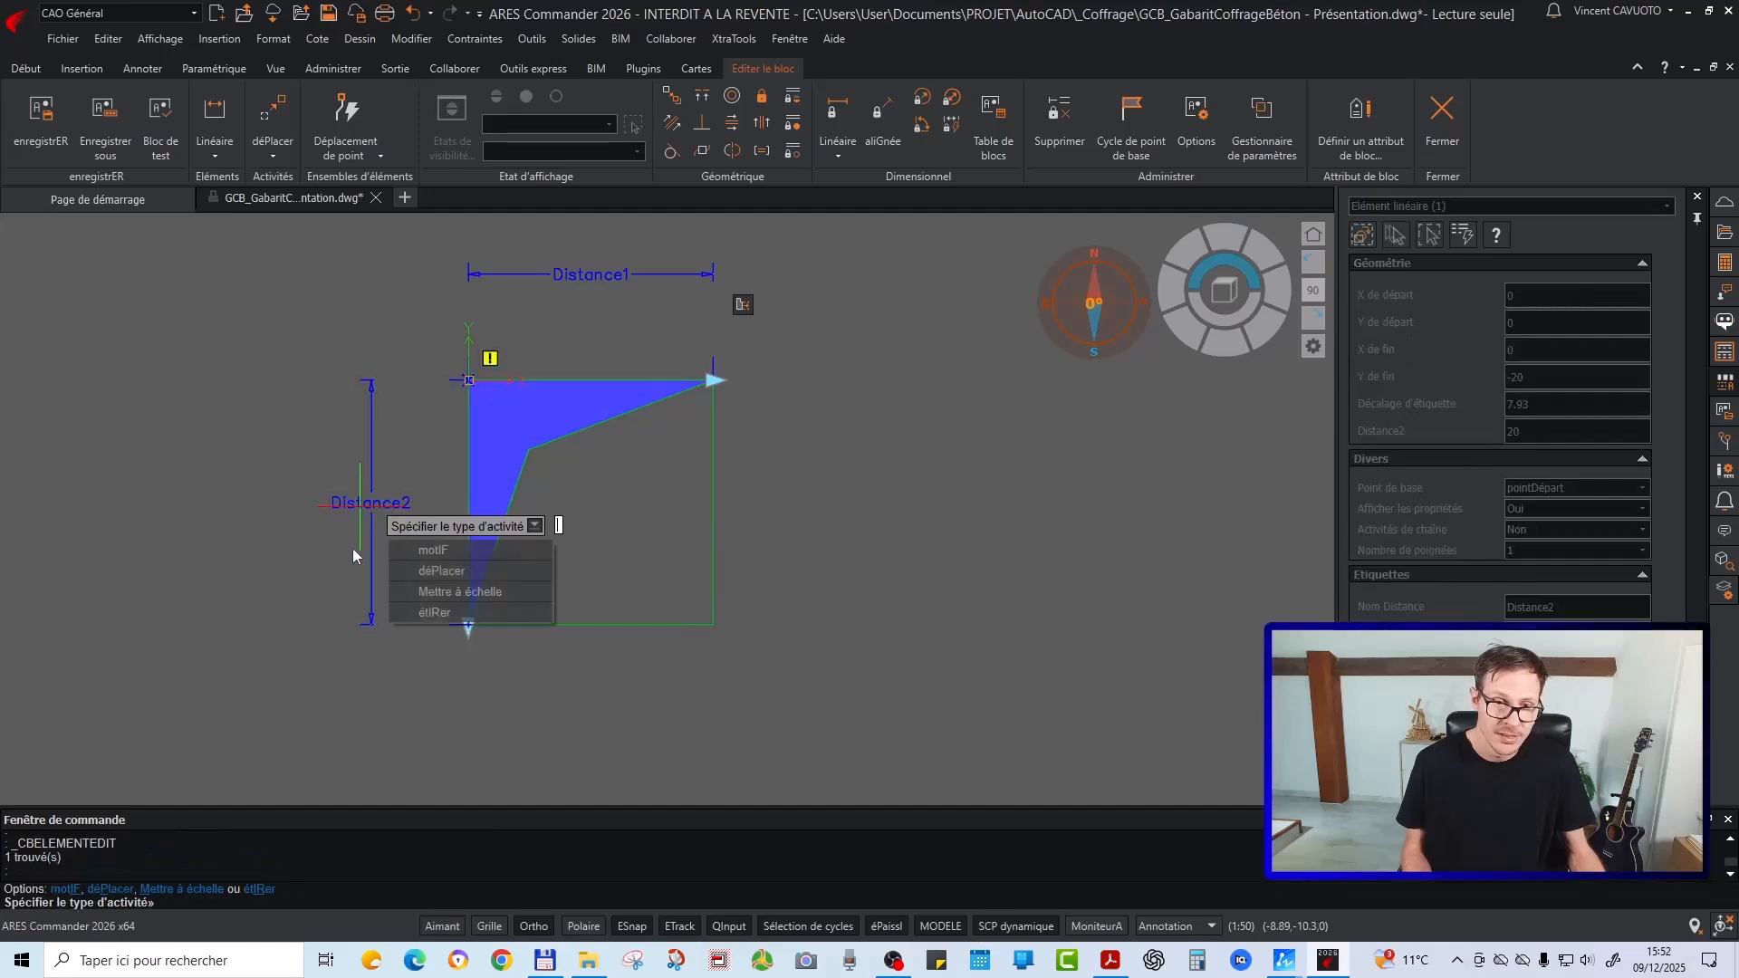
{"action": "left_click", "coordinate": [471, 612]}
{"action": "left_click", "coordinate": [468, 625]}
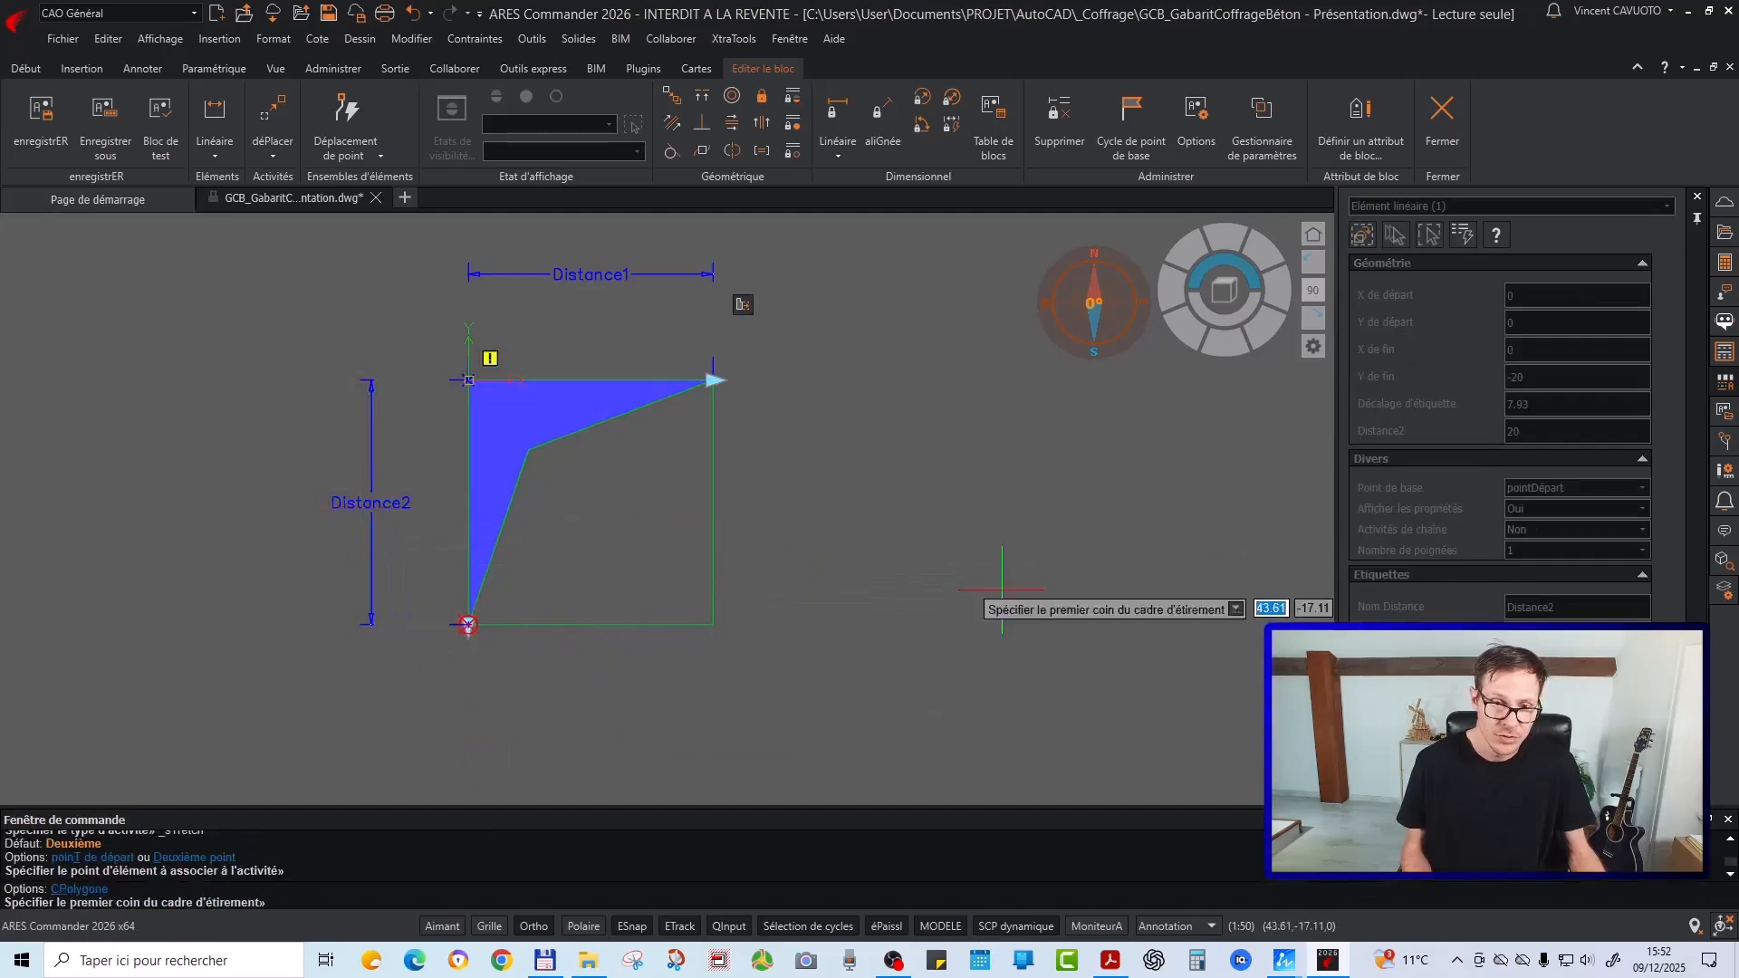
{"action": "left_click", "coordinate": [859, 525]}
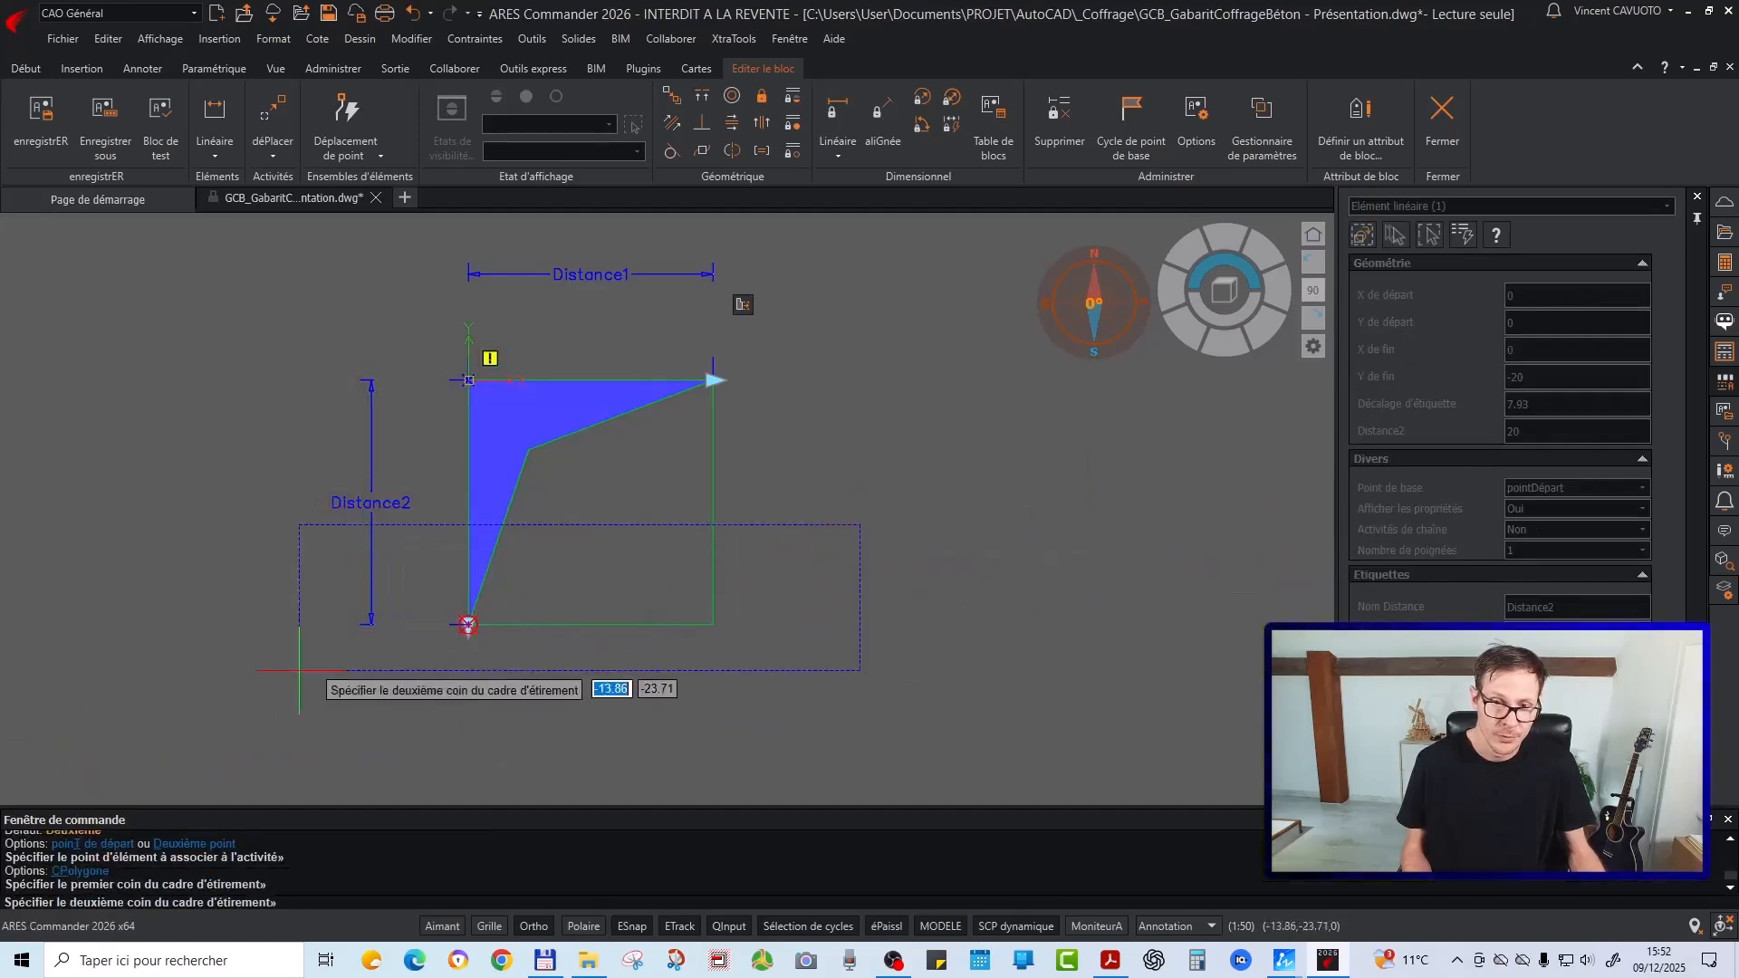
{"action": "left_click", "coordinate": [208, 699]}
{"action": "left_click", "coordinate": [809, 556]}
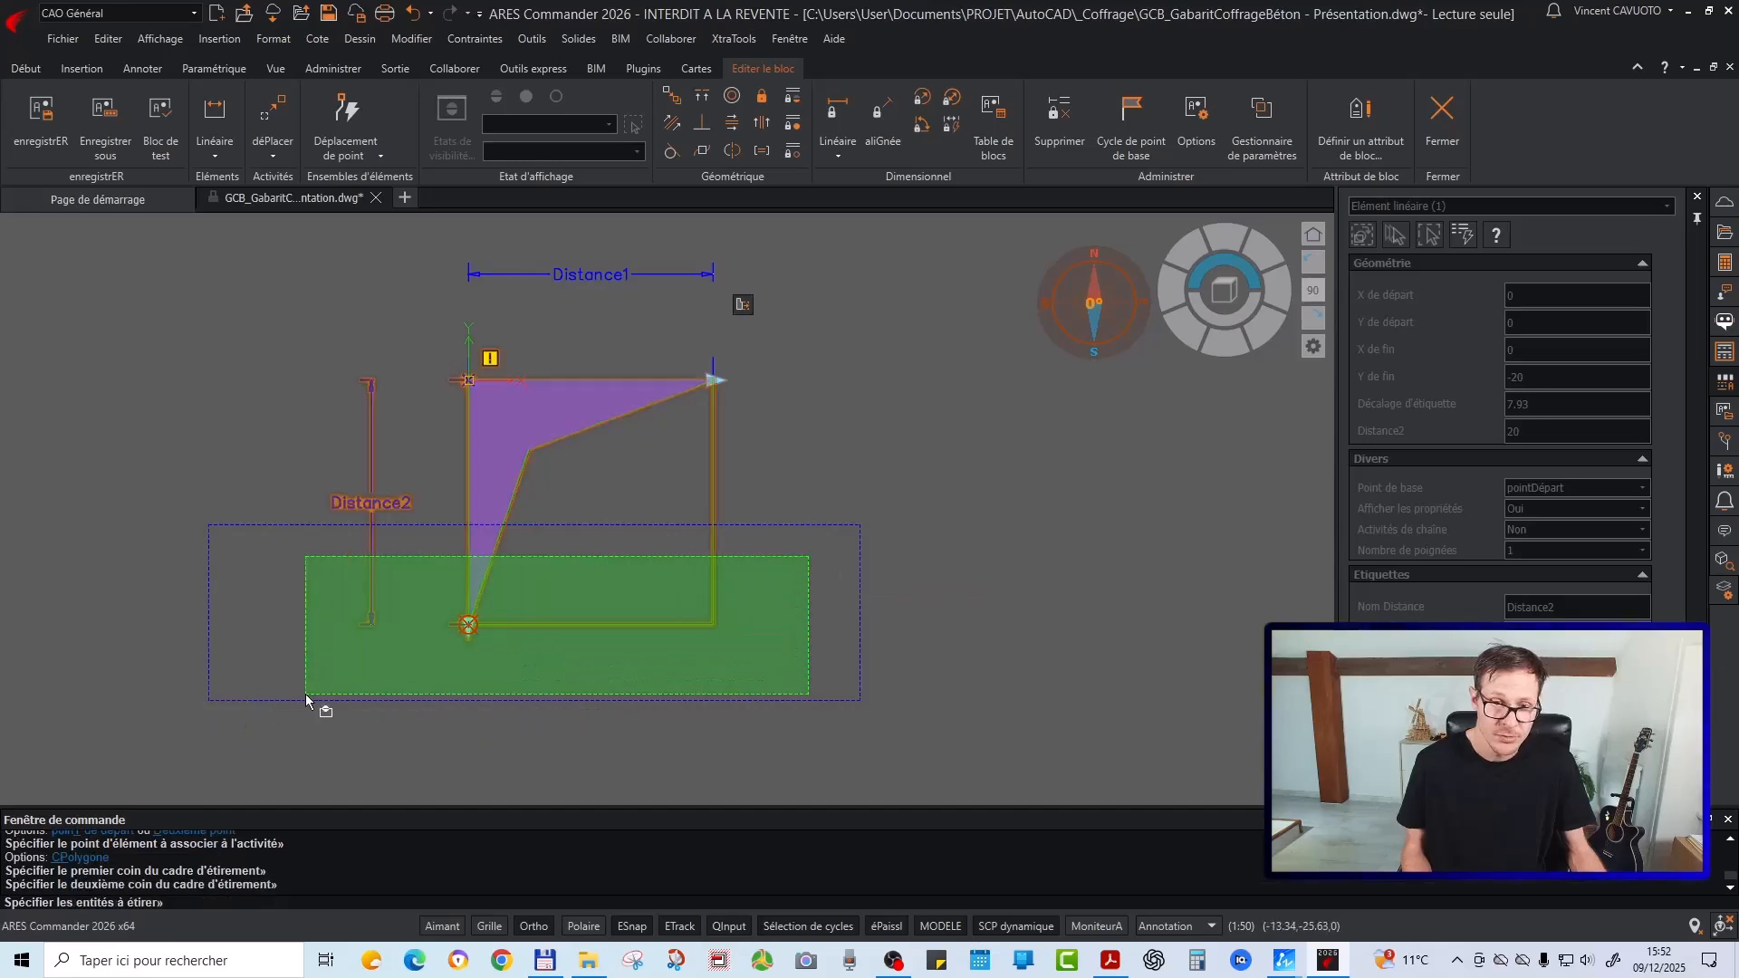
{"action": "left_click", "coordinate": [303, 708]}
{"action": "key", "text": "Return"}
{"action": "left_click", "coordinate": [1465, 130]}
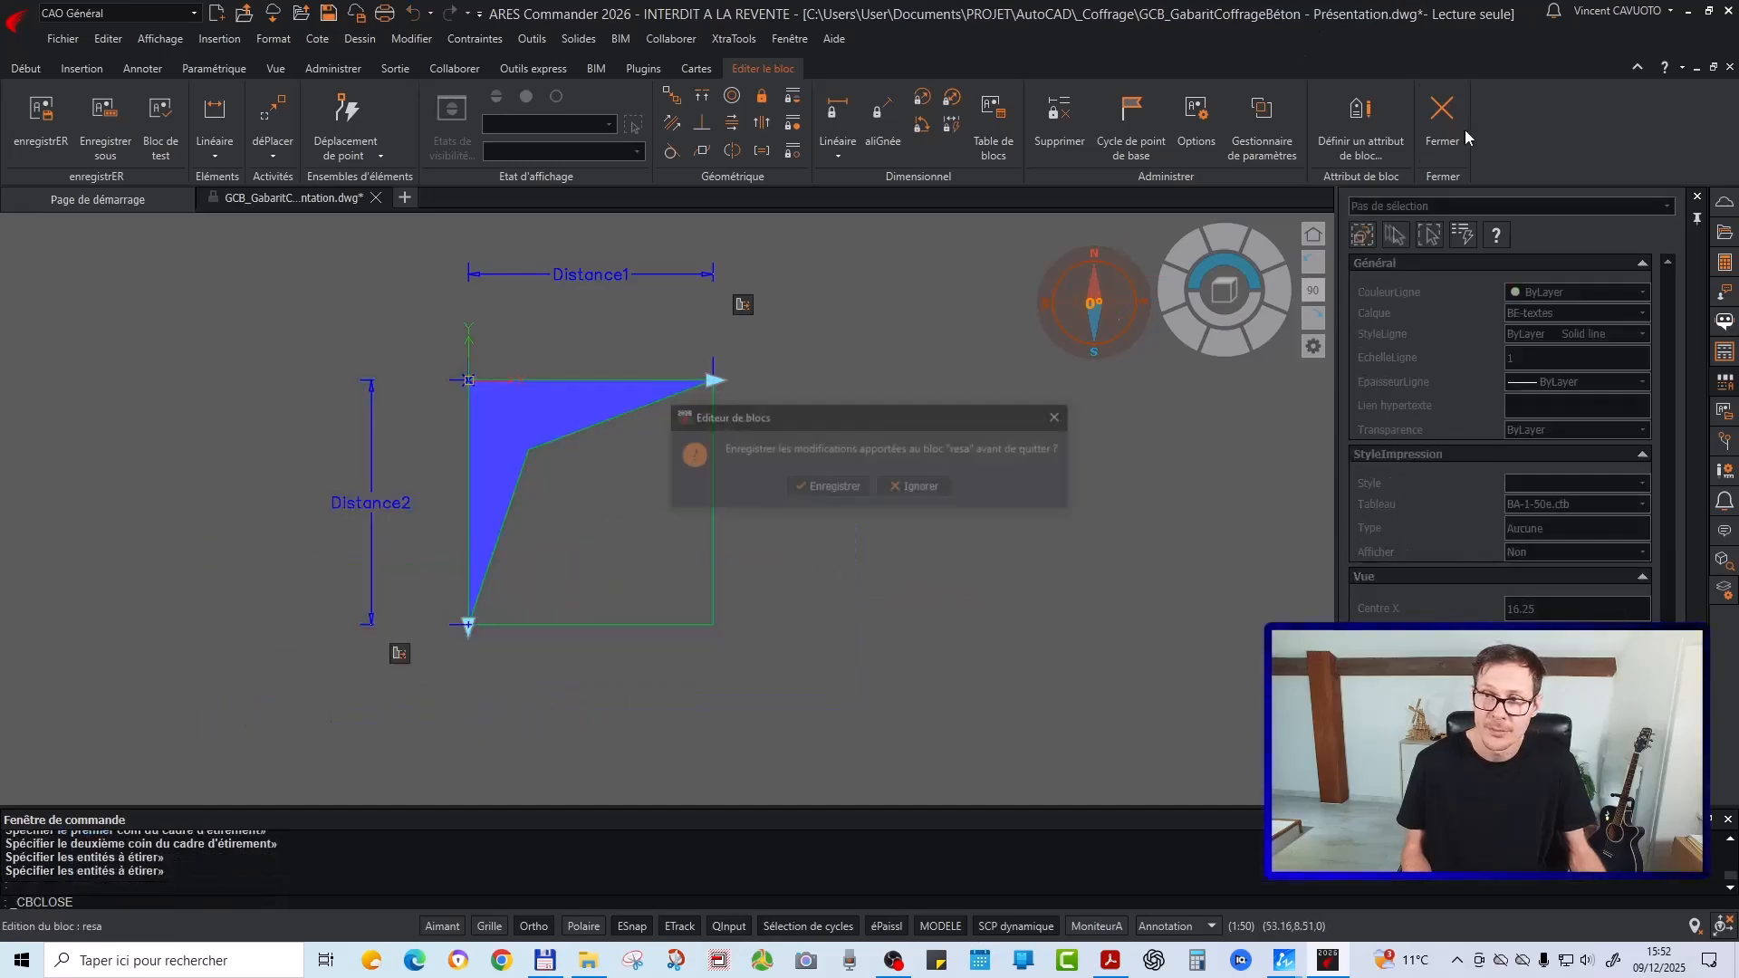
{"action": "left_click", "coordinate": [842, 489]}
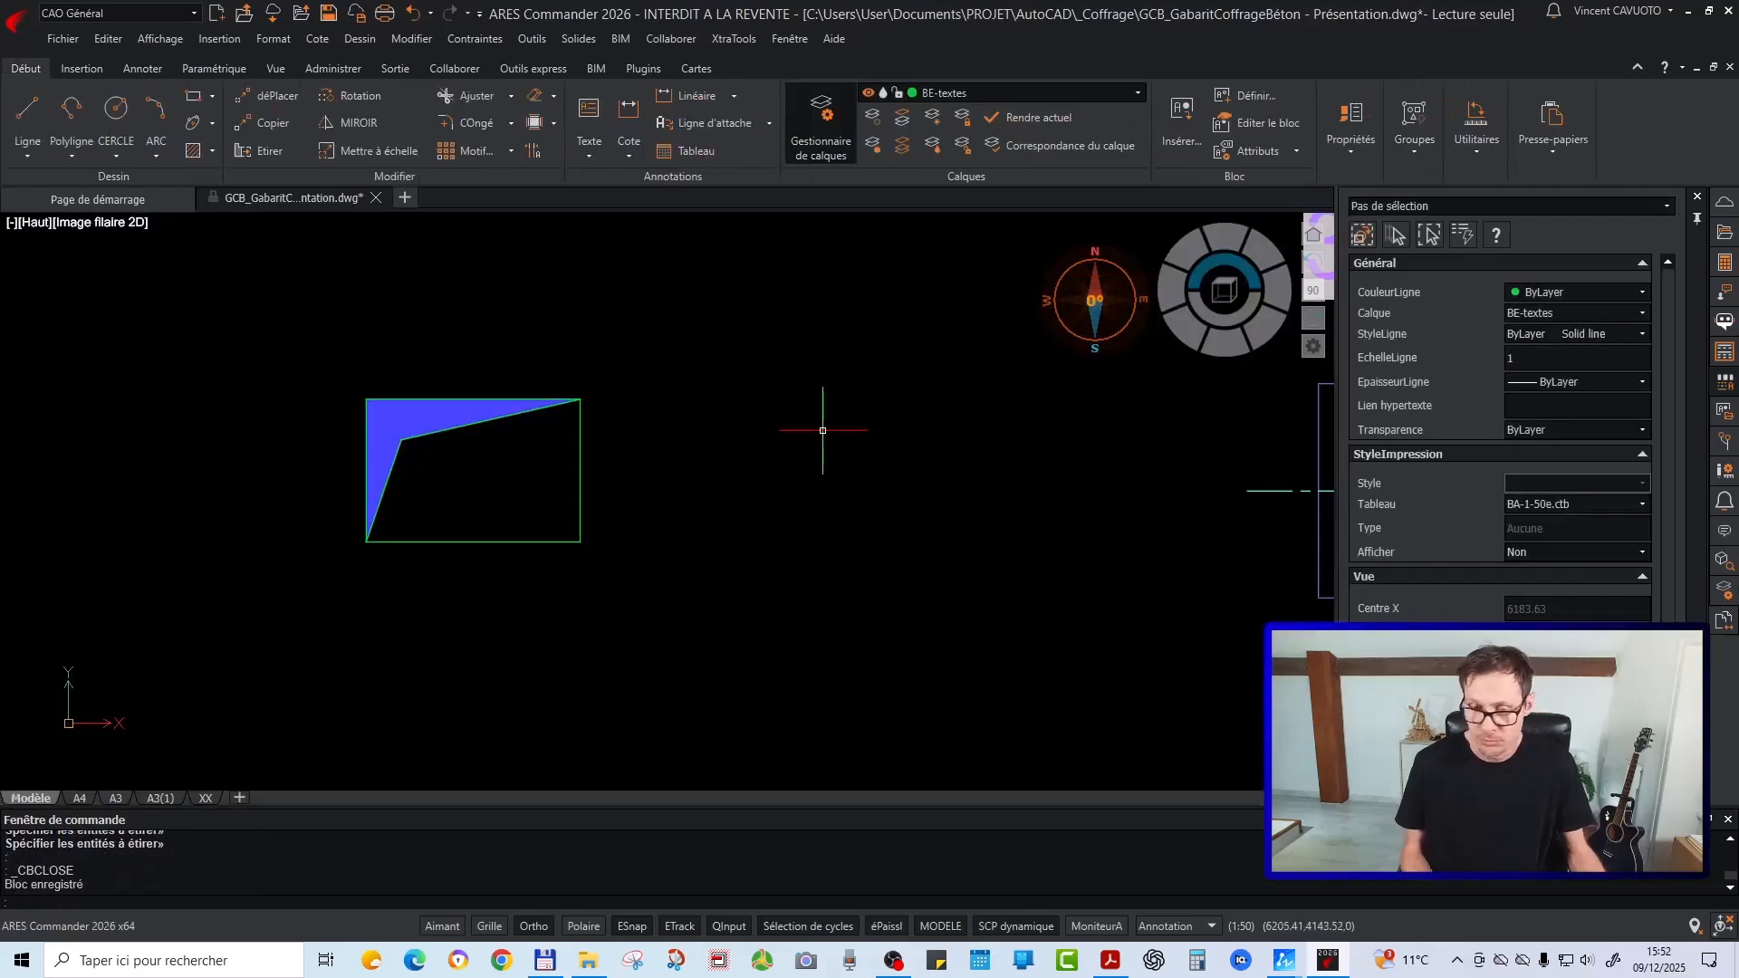
Select the hand-made reservation block and set its Distance1 and Distance2 to 40
{"action": "left_click", "coordinate": [758, 395]}
{"action": "left_click", "coordinate": [540, 491]}
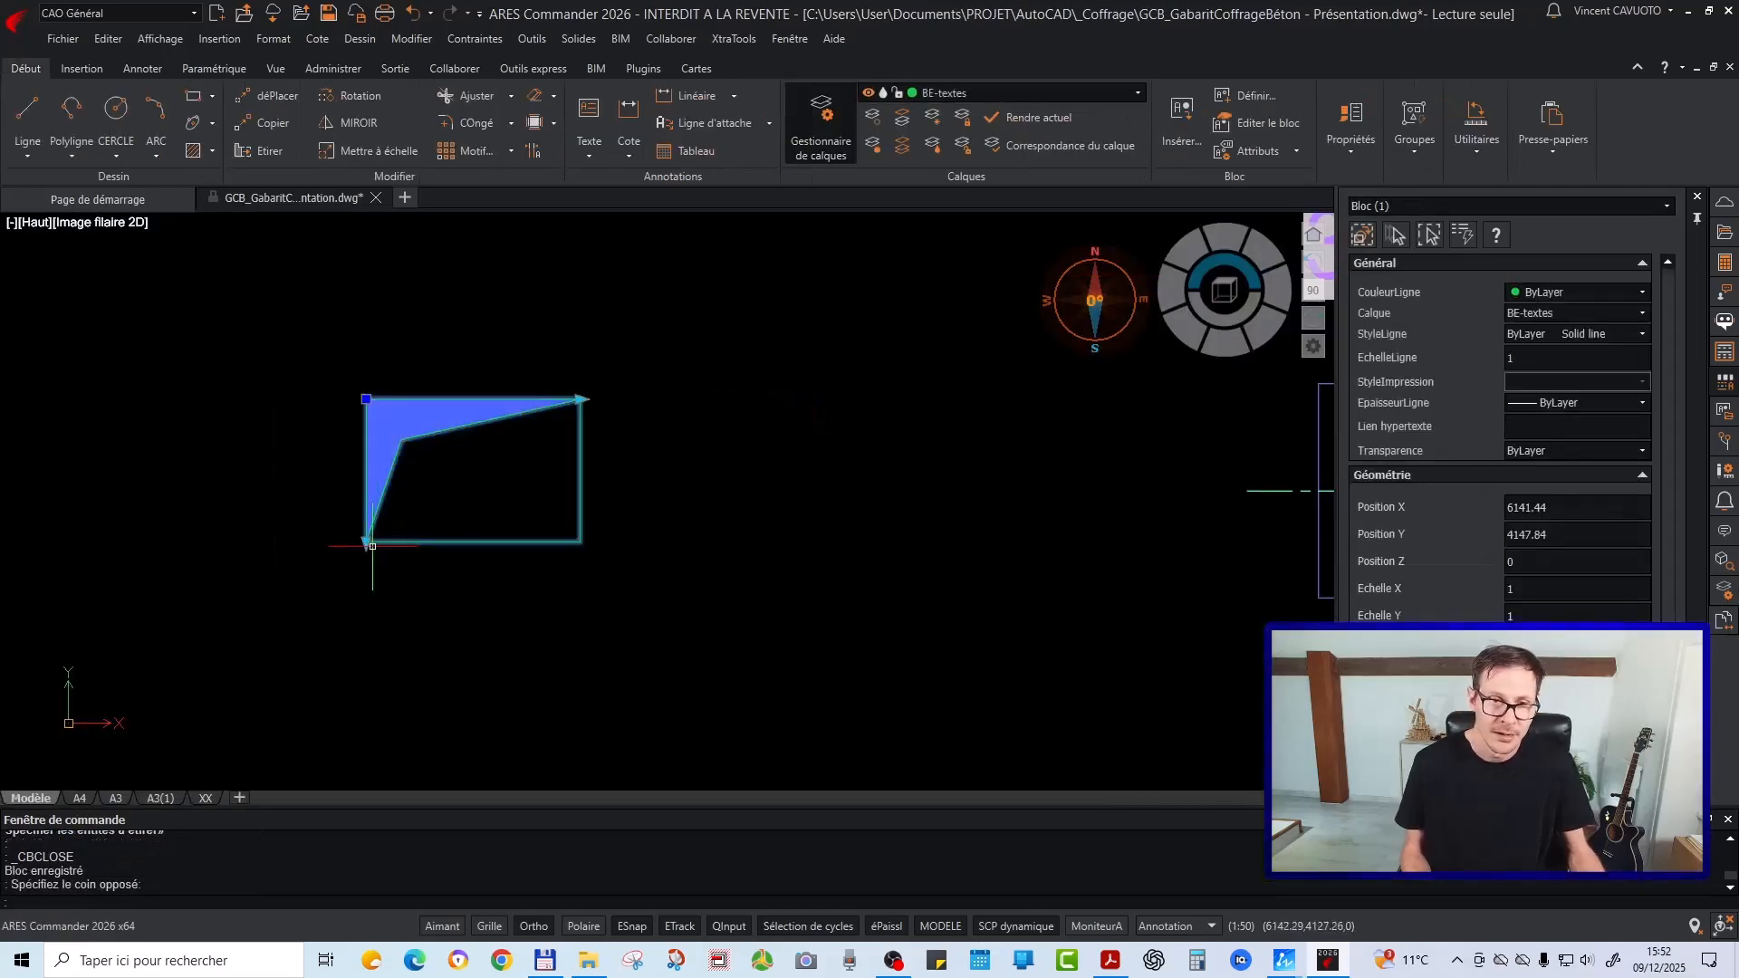
{"action": "scroll", "coordinate": [1499, 435], "scroll_direction": "down", "scroll_amount": 3}
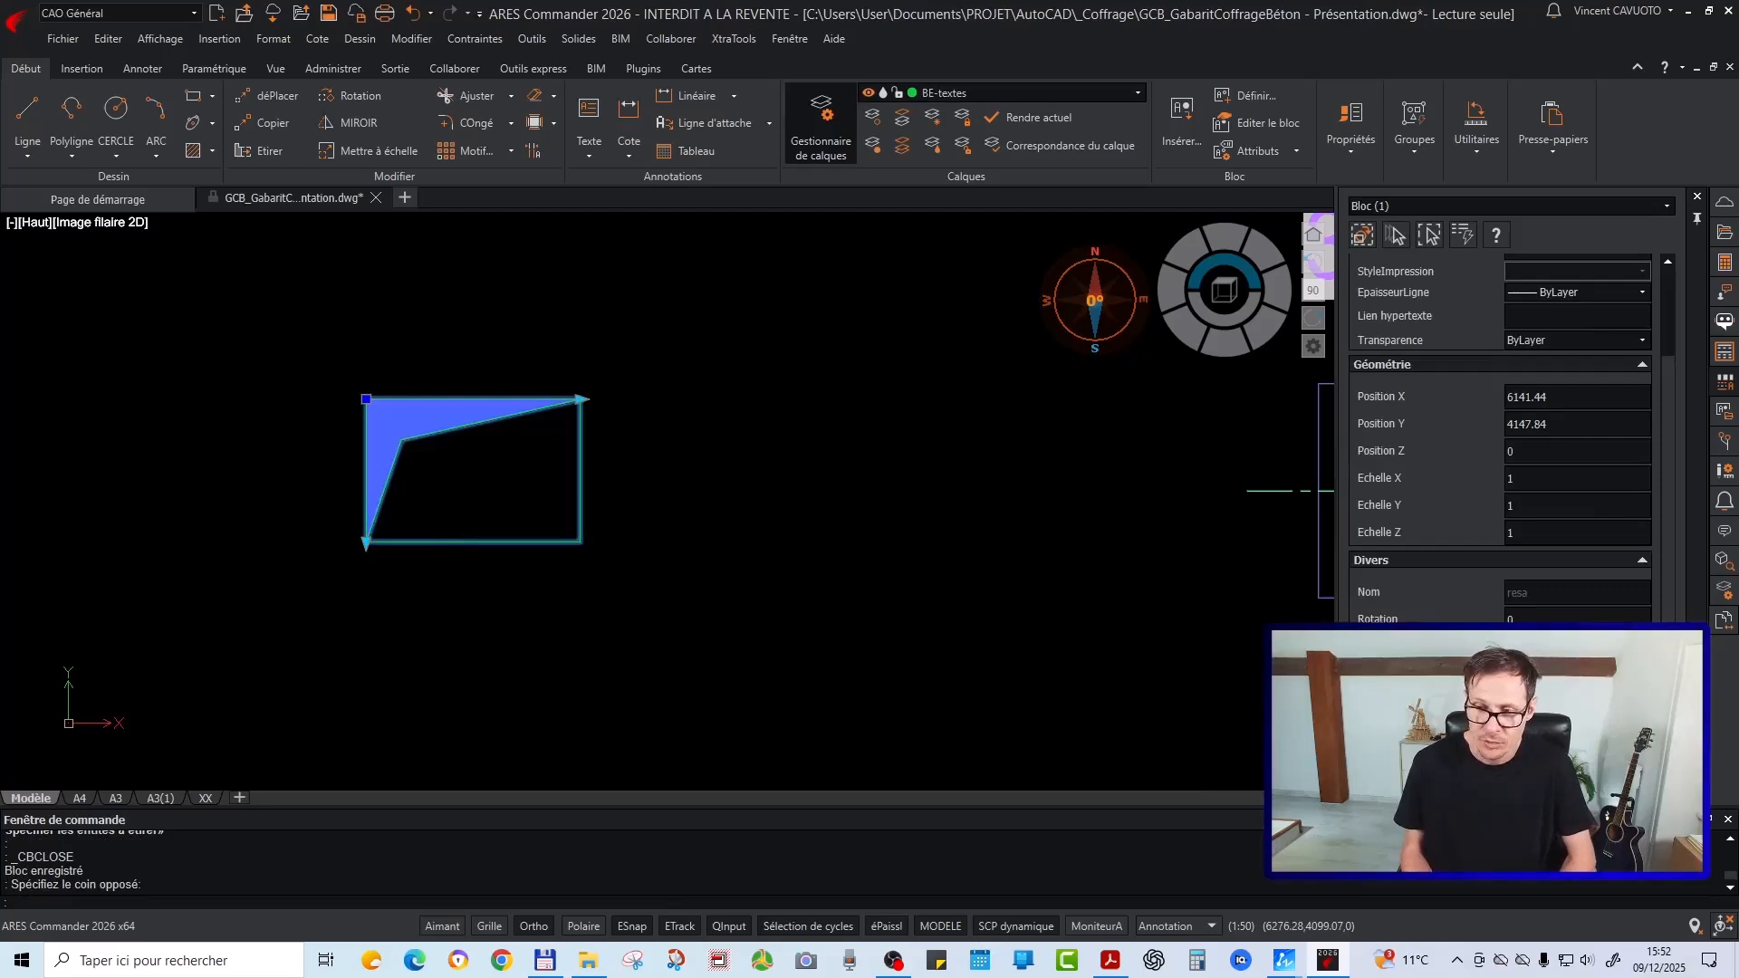
{"action": "key", "text": "Escape"}
{"action": "scroll", "coordinate": [524, 361], "scroll_direction": "down", "scroll_amount": 3}
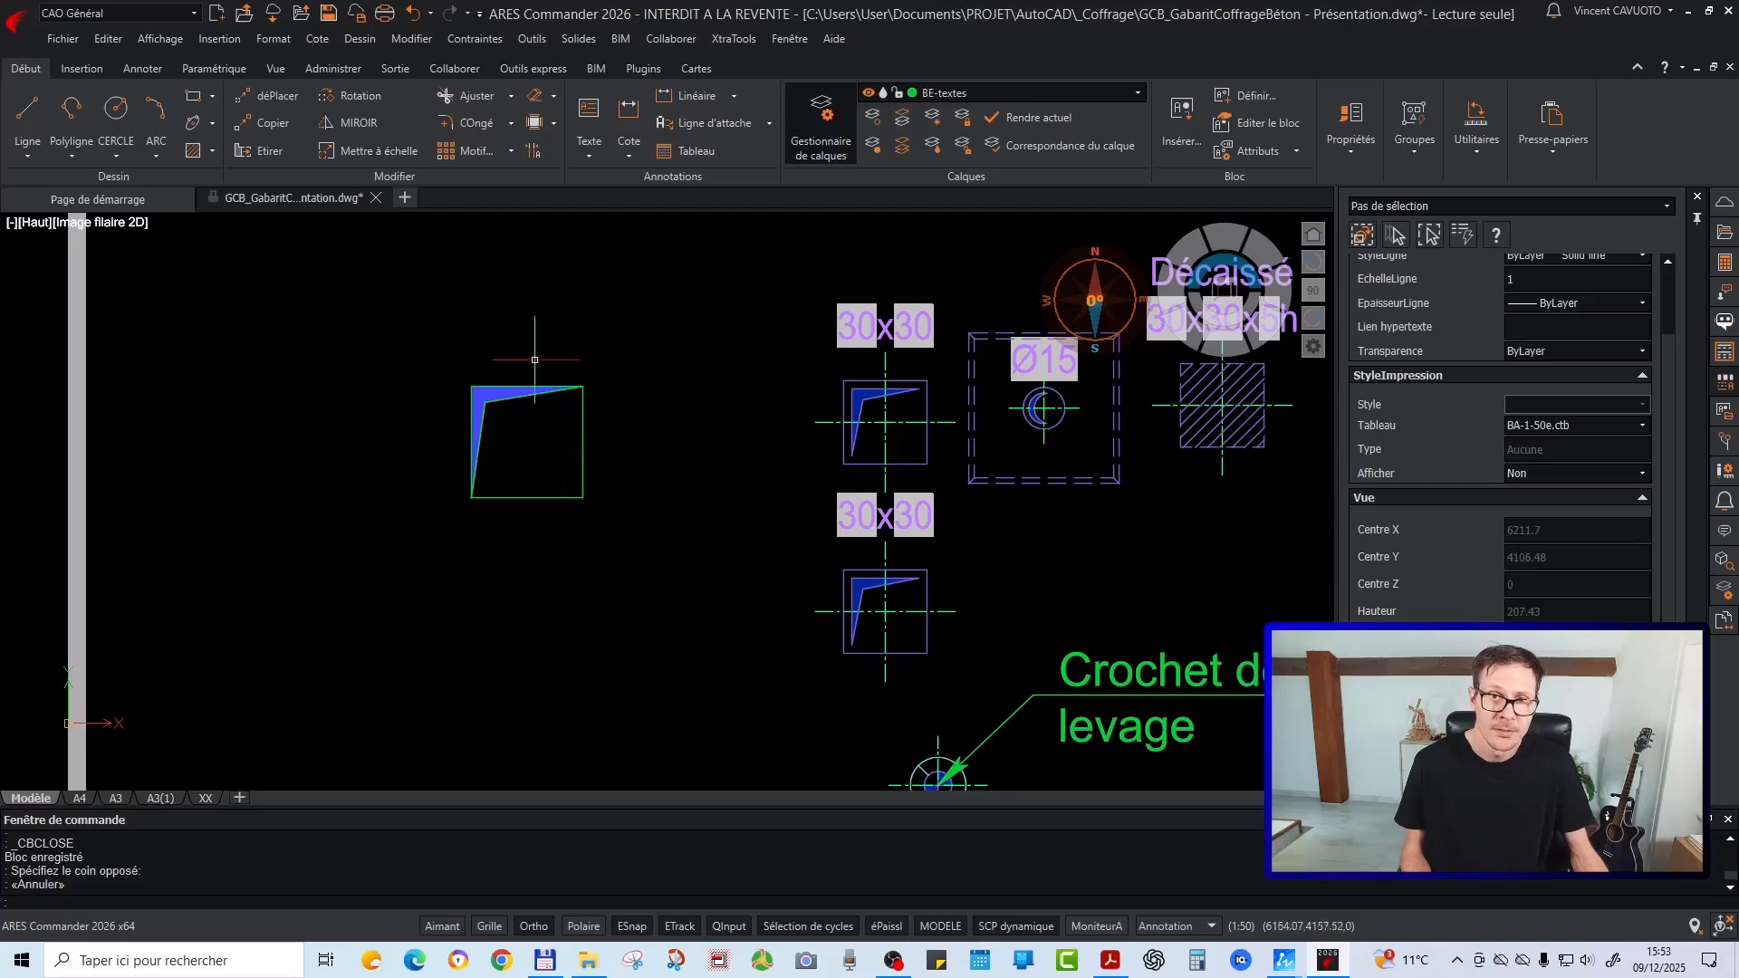
{"action": "scroll", "coordinate": [554, 383], "scroll_direction": "up", "scroll_amount": 2}
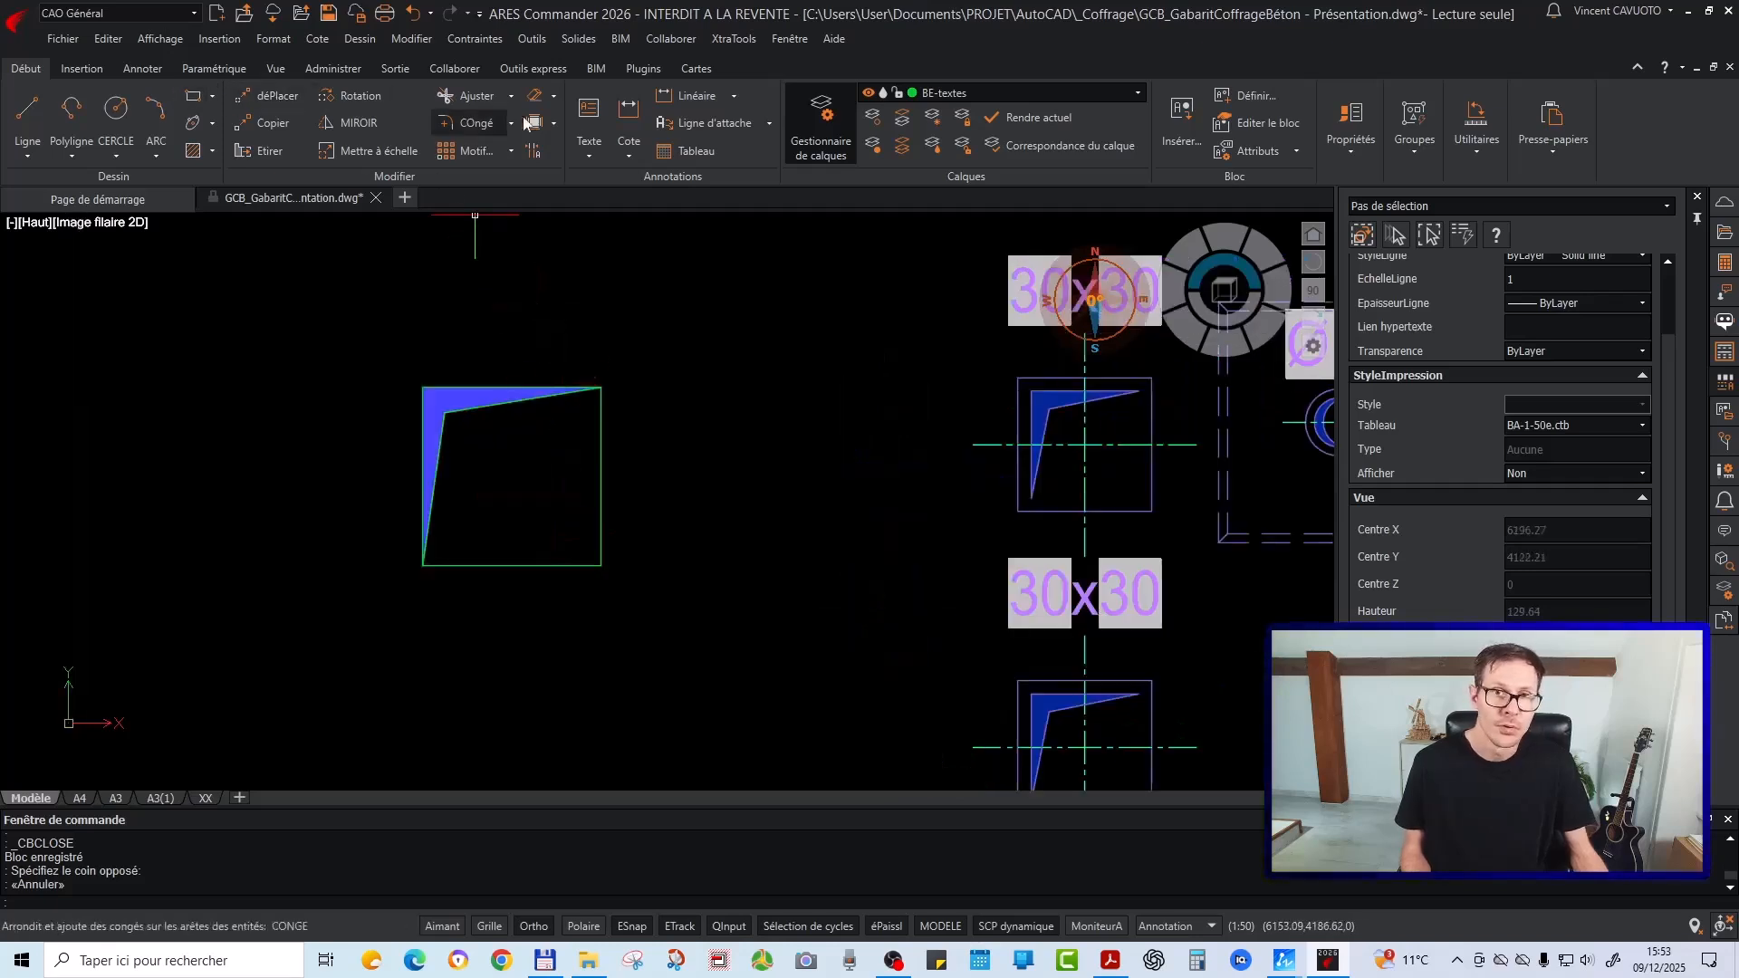
Add linear dimensions above the top edge and beside the left edge of the hand-made reservation block
{"action": "left_click", "coordinate": [687, 96]}
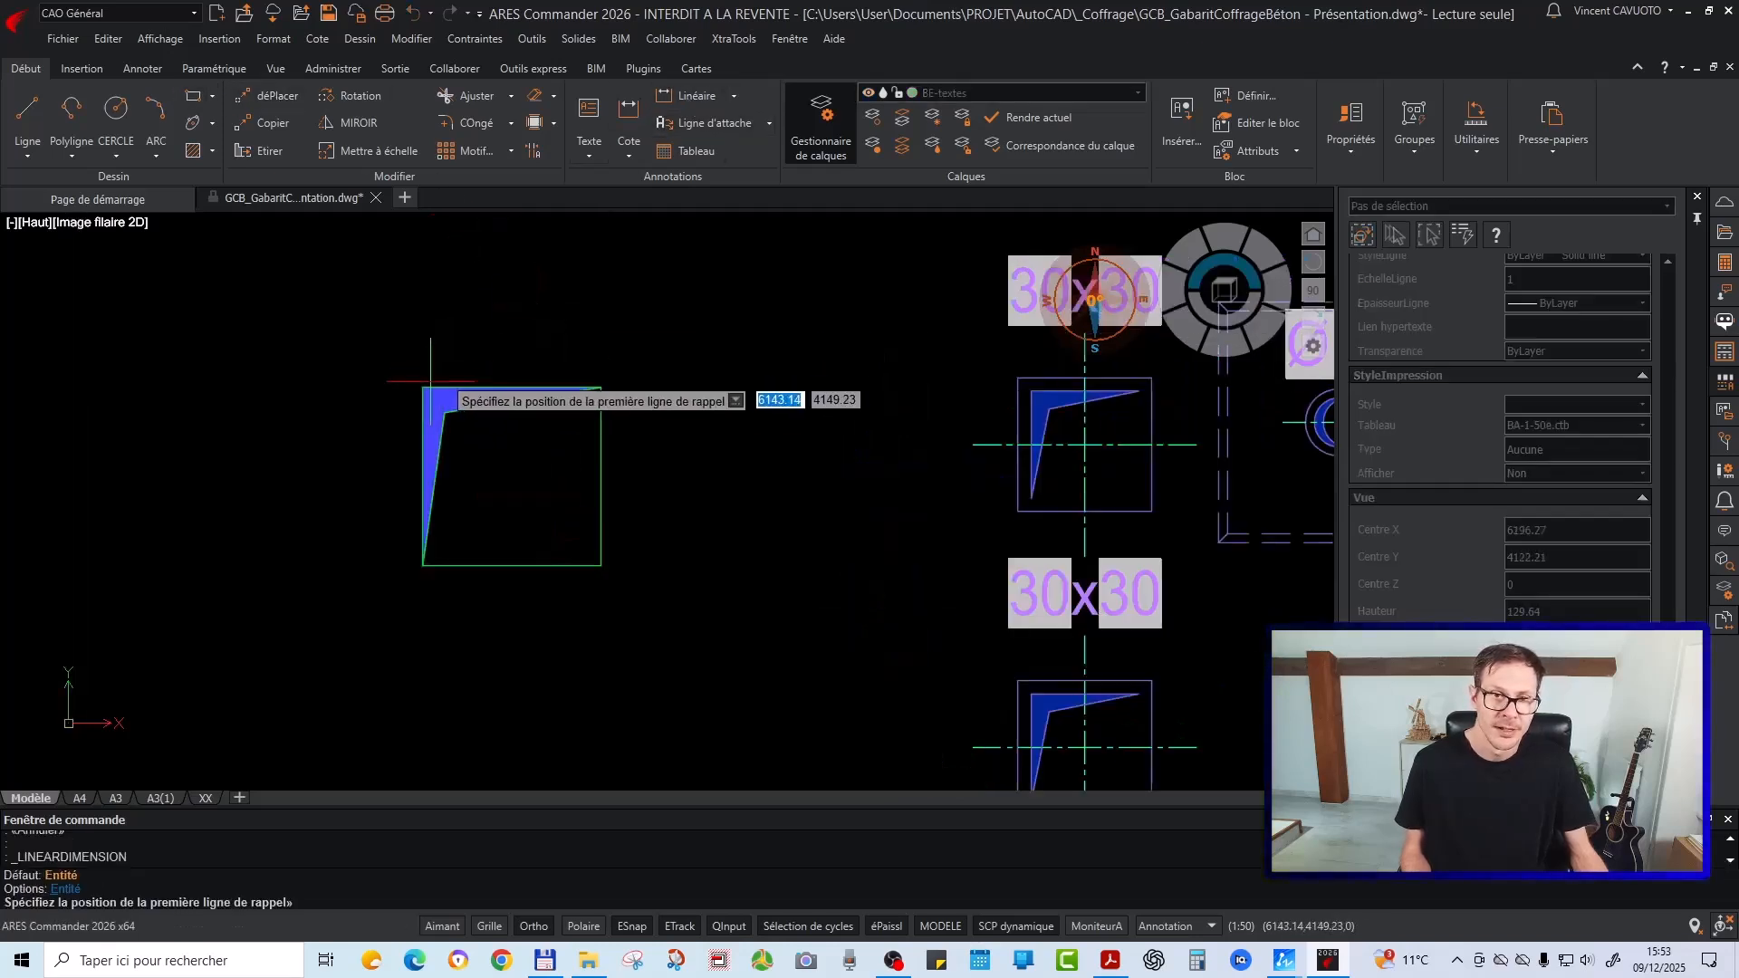
{"action": "left_click", "coordinate": [422, 387]}
{"action": "left_click", "coordinate": [600, 387]}
{"action": "left_click", "coordinate": [576, 336]}
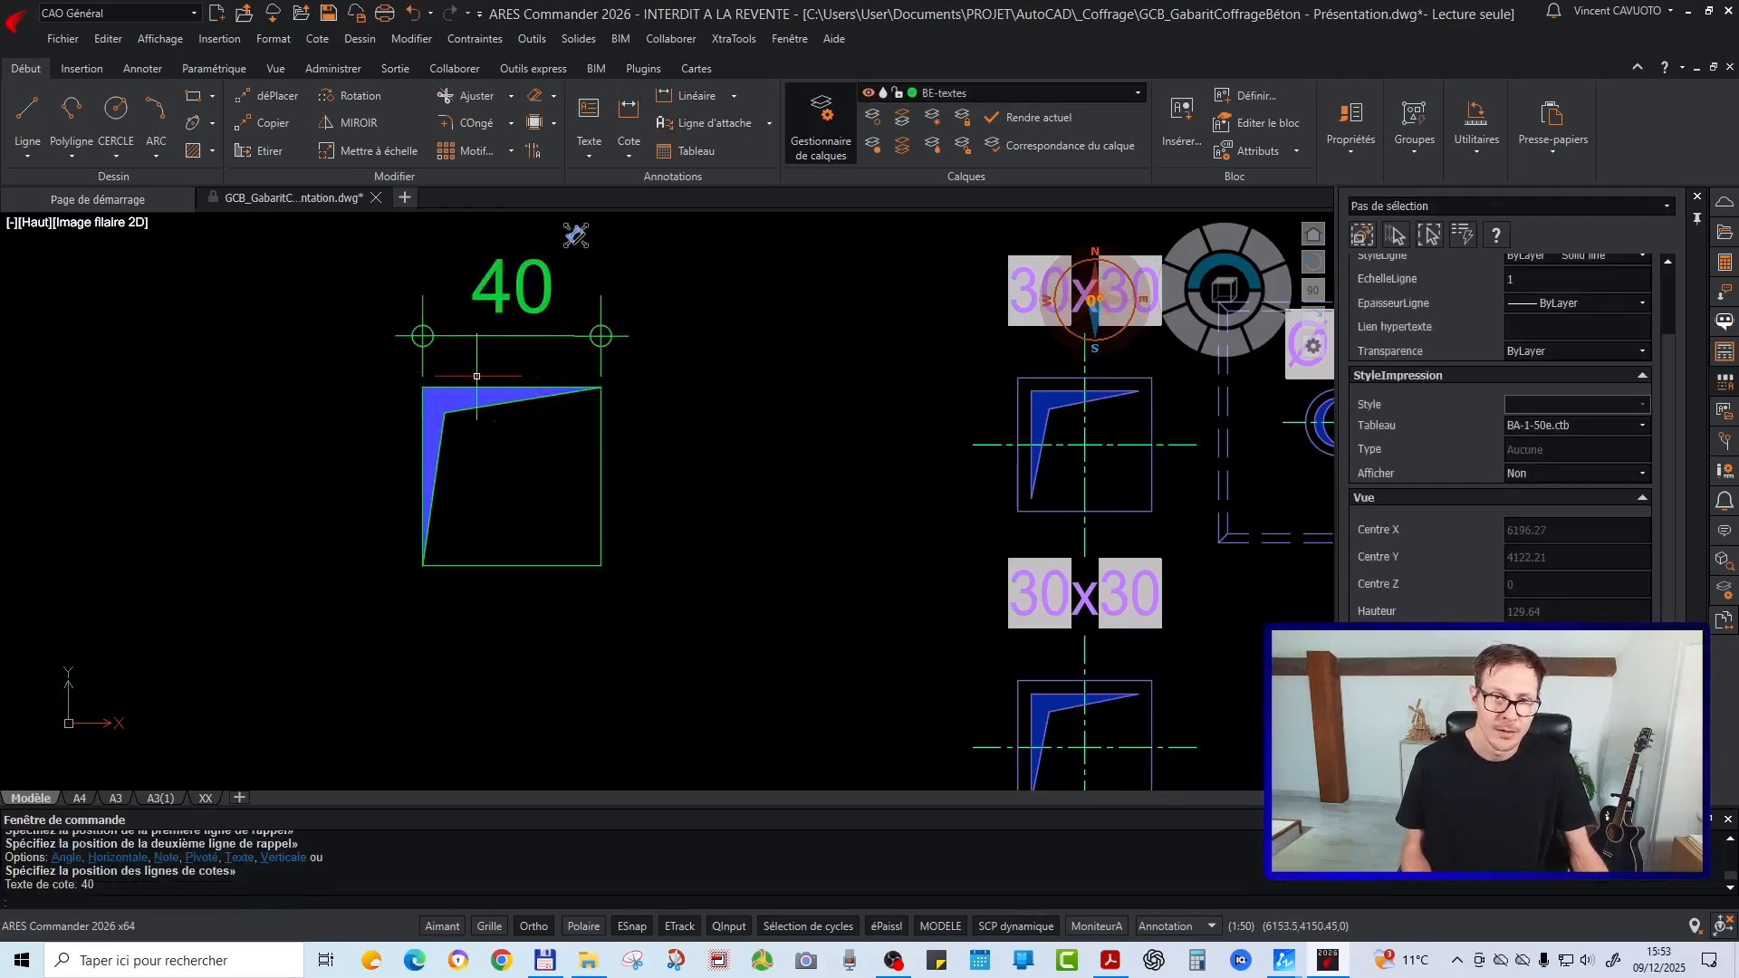
{"action": "key", "text": "Return"}
{"action": "left_click", "coordinate": [423, 408]}
{"action": "left_click", "coordinate": [422, 566]}
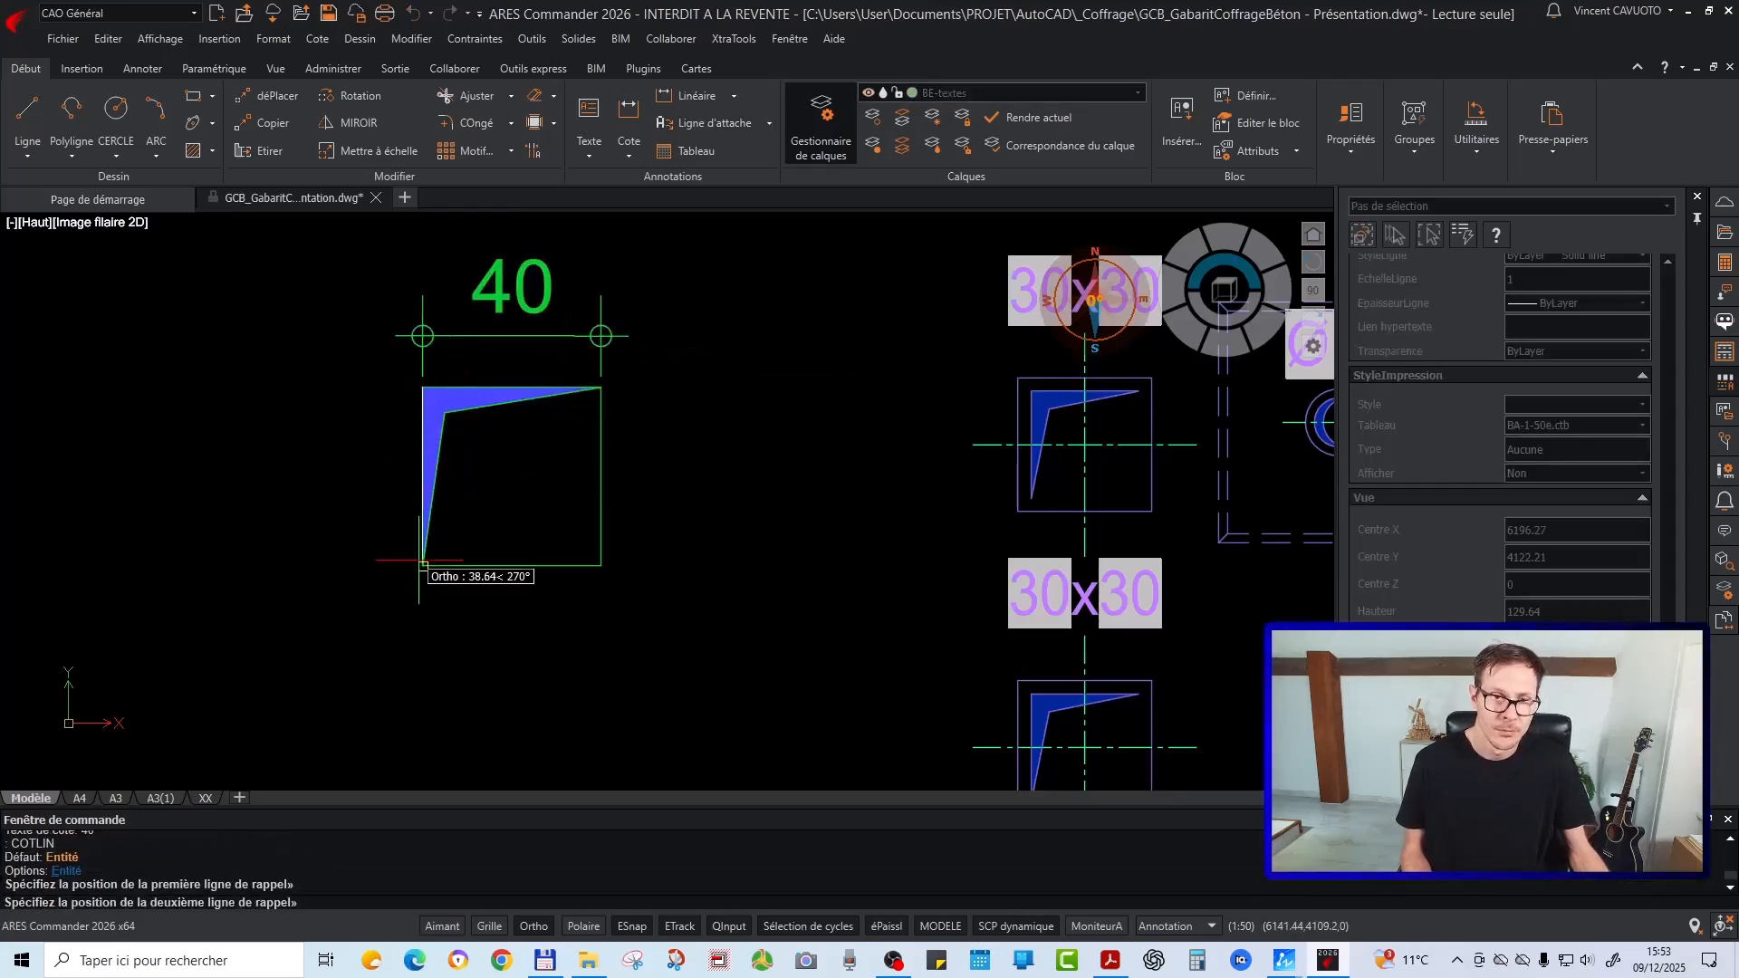
{"action": "left_click", "coordinate": [344, 543]}
{"action": "key", "text": "Escape"}
{"action": "key", "text": "Escape"}
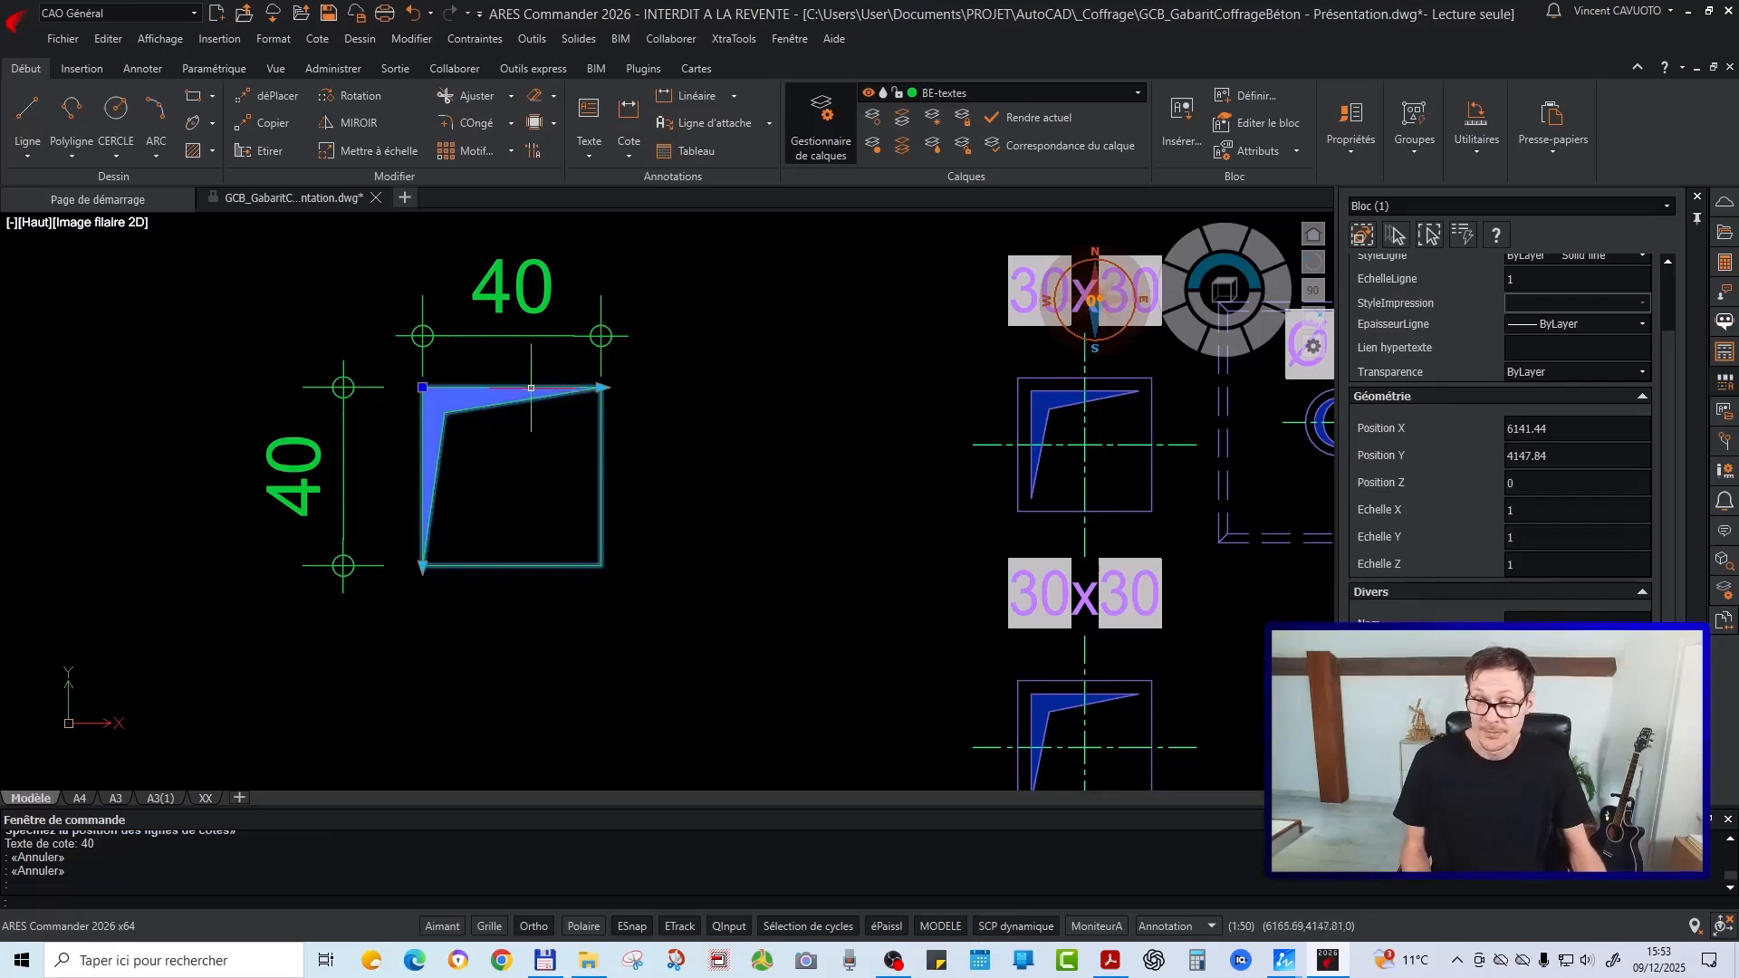
Compare the hand-made block's custom distance properties with the Longueur and Largeur properties of the two template reservation blocks
{"action": "scroll", "coordinate": [1530, 600], "scroll_direction": "down", "scroll_amount": 1}
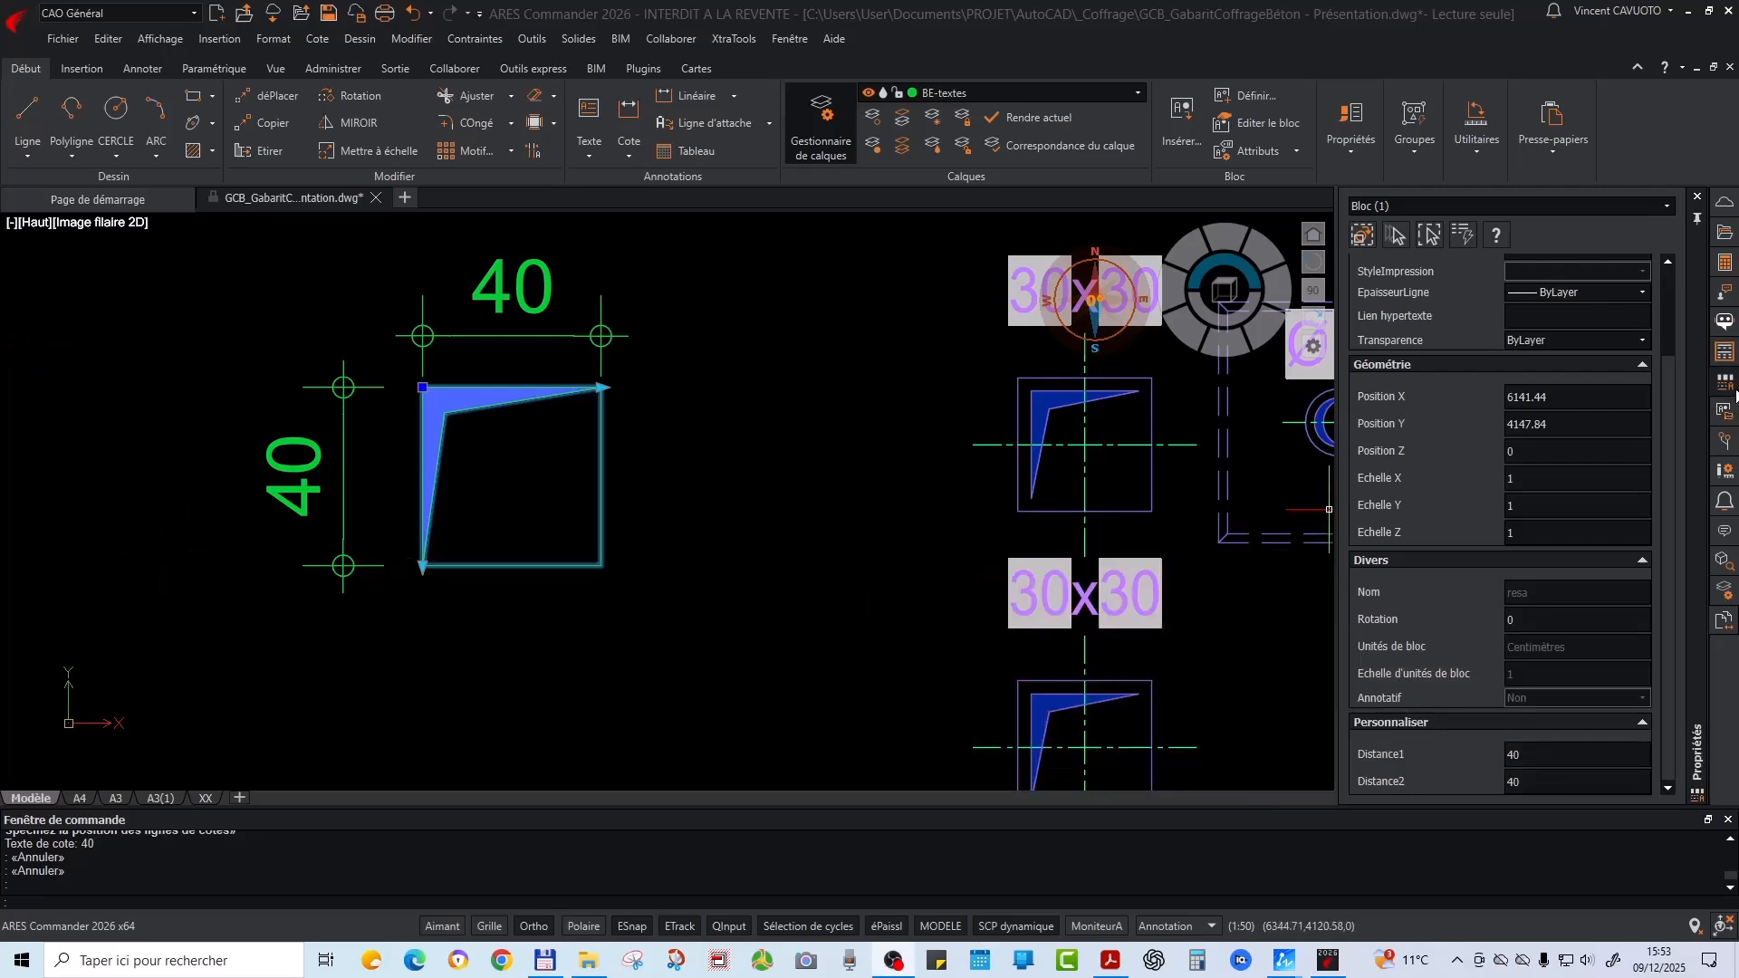
{"action": "left_click", "coordinate": [1538, 757]}
{"action": "scroll", "coordinate": [653, 544], "scroll_direction": "down", "scroll_amount": 5}
{"action": "scroll", "coordinate": [826, 326], "scroll_direction": "up", "scroll_amount": 2}
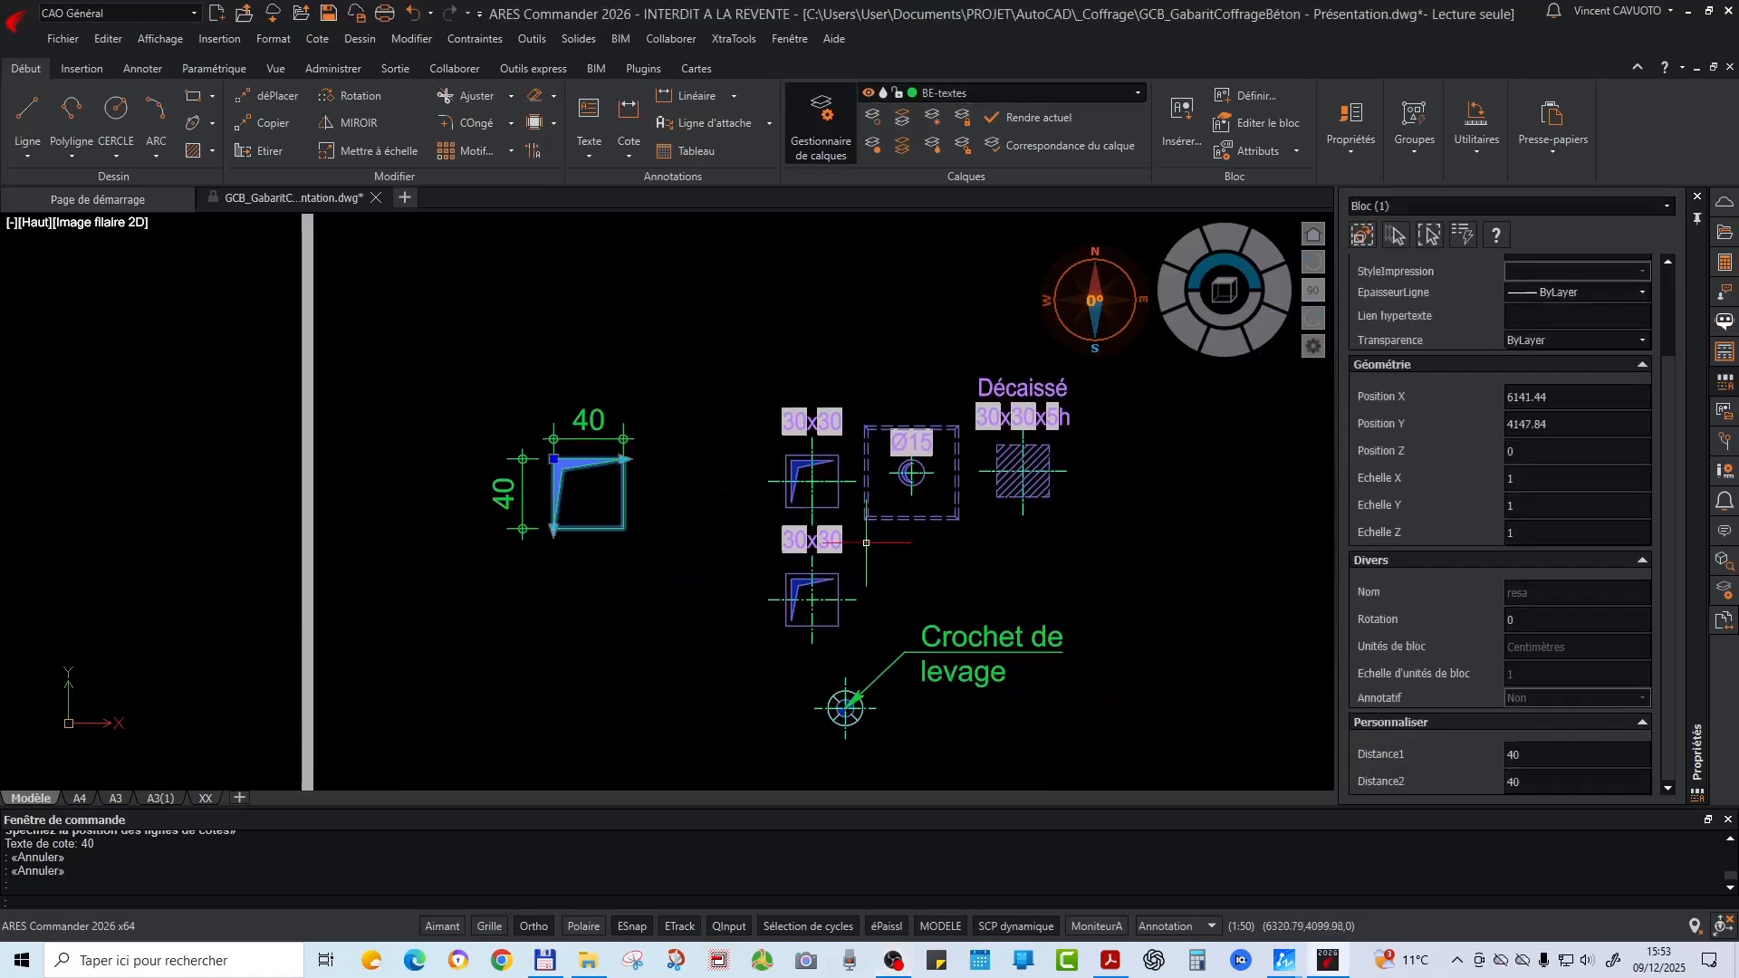
{"action": "left_click", "coordinate": [825, 327]}
{"action": "left_click", "coordinate": [636, 697]}
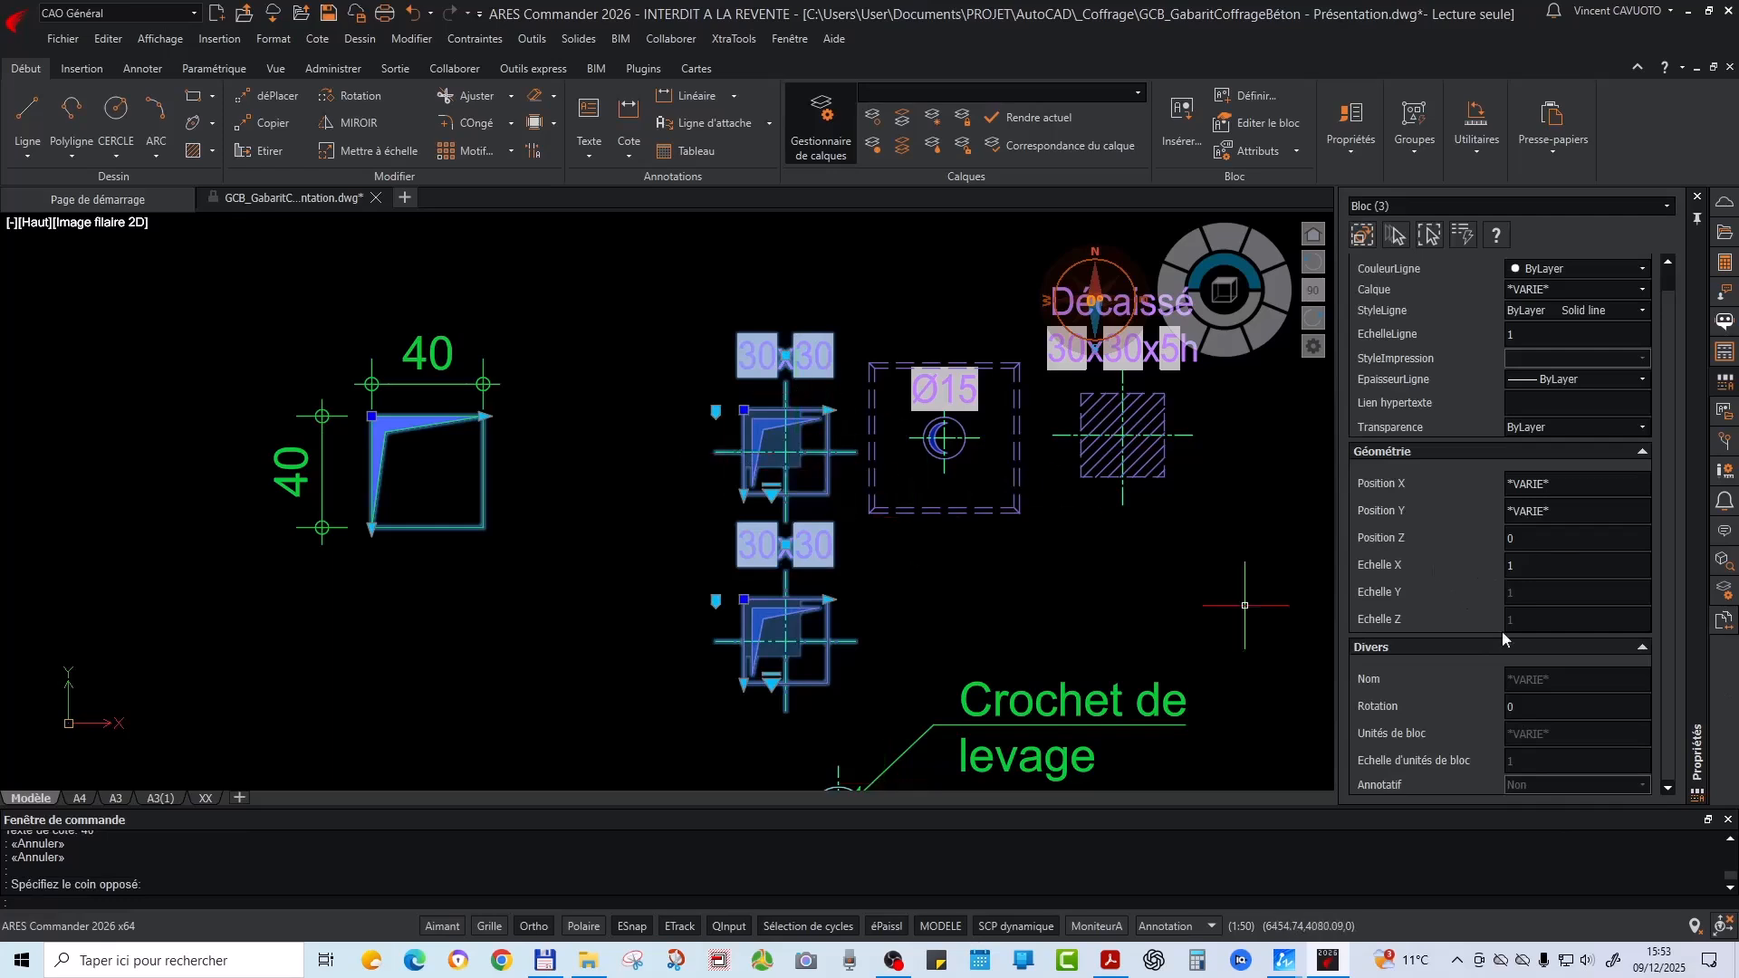
{"action": "key", "text": "Escape"}
{"action": "key", "text": "Escape"}
{"action": "left_click", "coordinate": [836, 323]}
{"action": "left_click", "coordinate": [678, 660]}
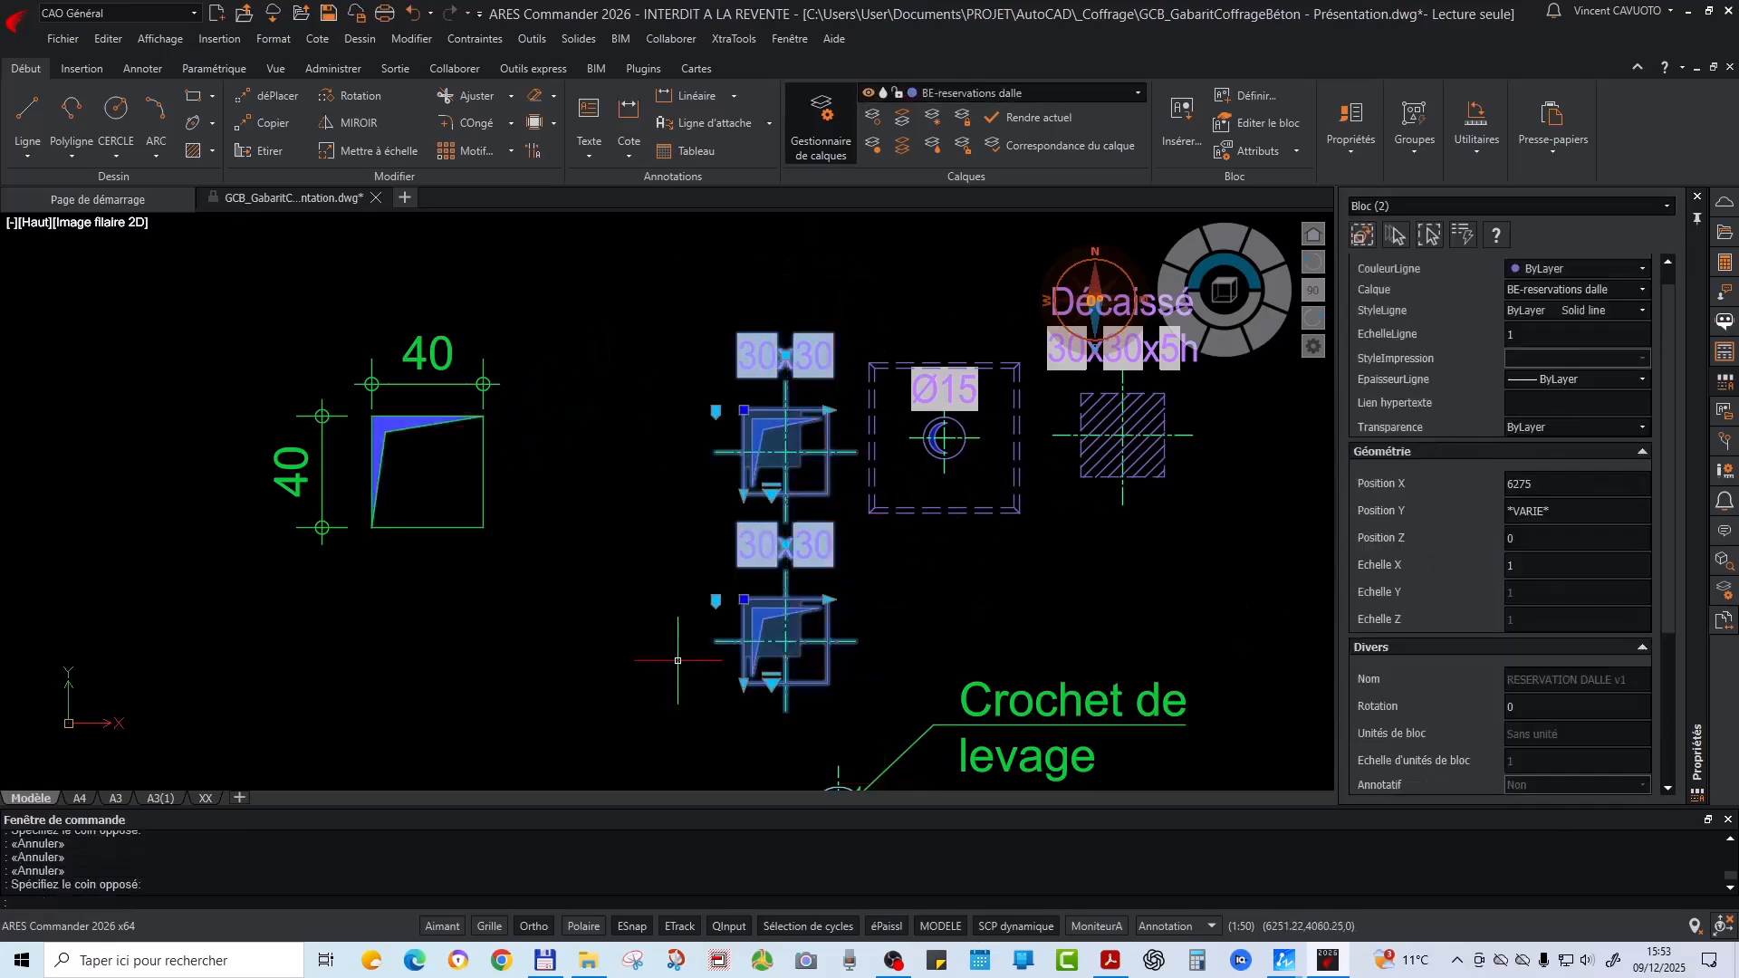
{"action": "scroll", "coordinate": [1631, 645], "scroll_direction": "down", "scroll_amount": 3}
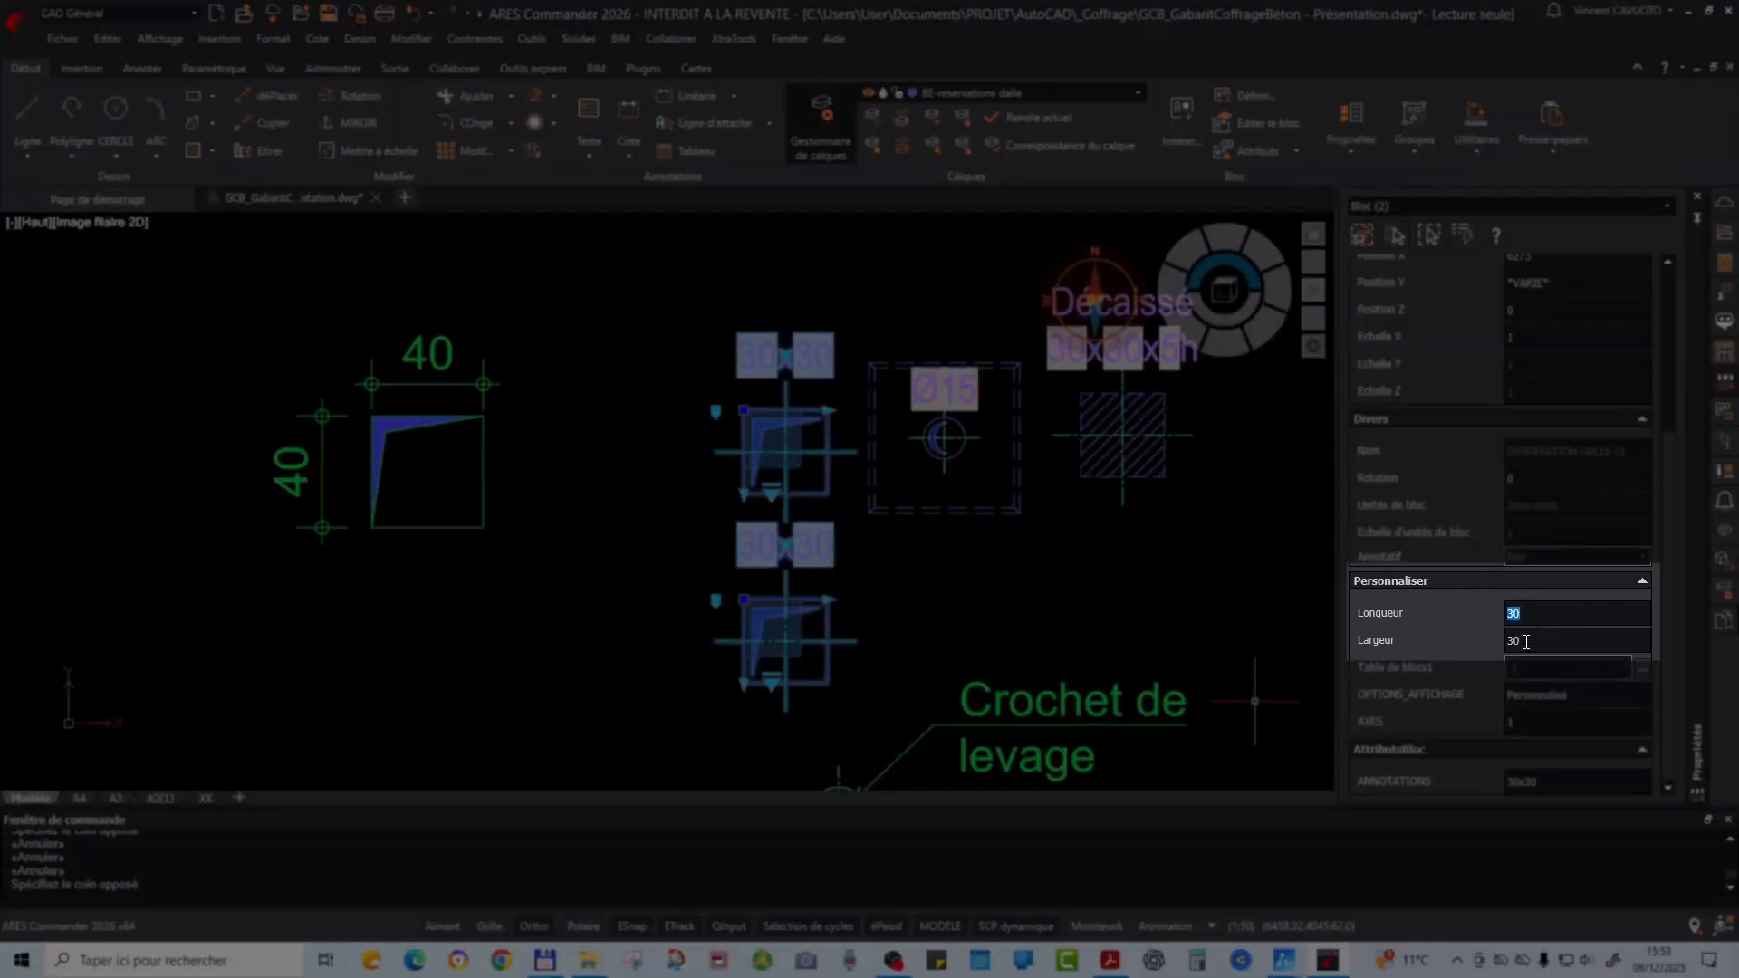
{"action": "key", "text": "Escape"}
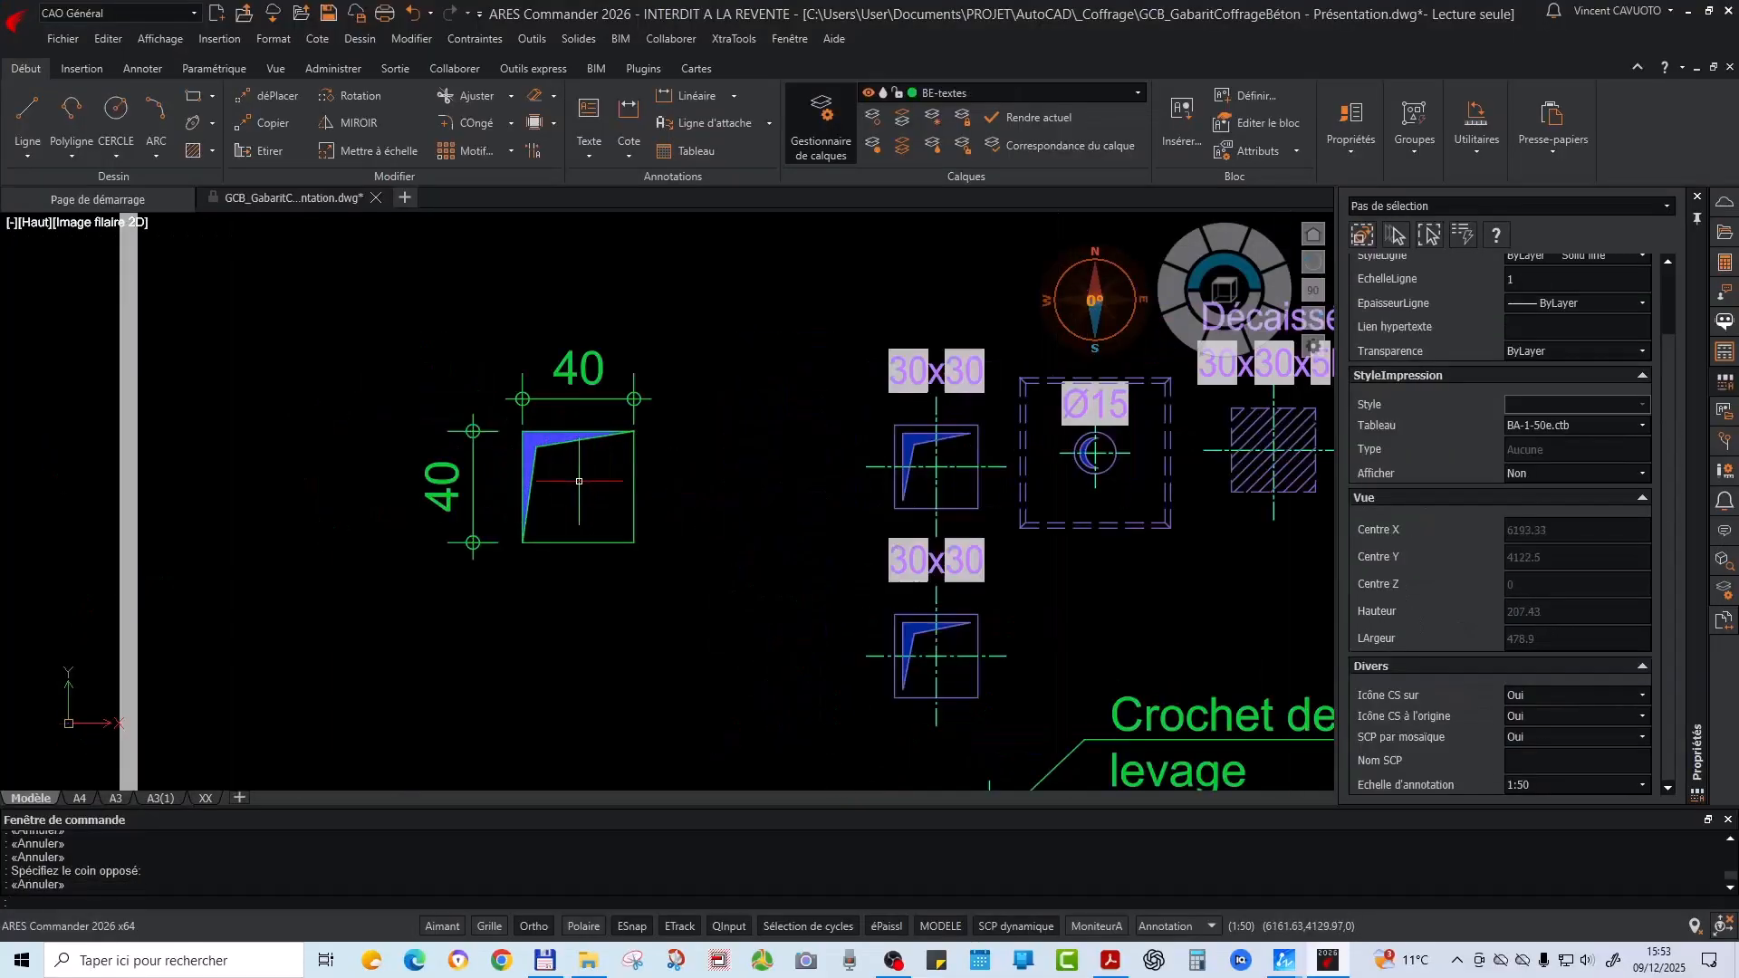
Set the hand-made reservation block's Distance1 and Distance2 to 30
{"action": "left_click", "coordinate": [573, 473]}
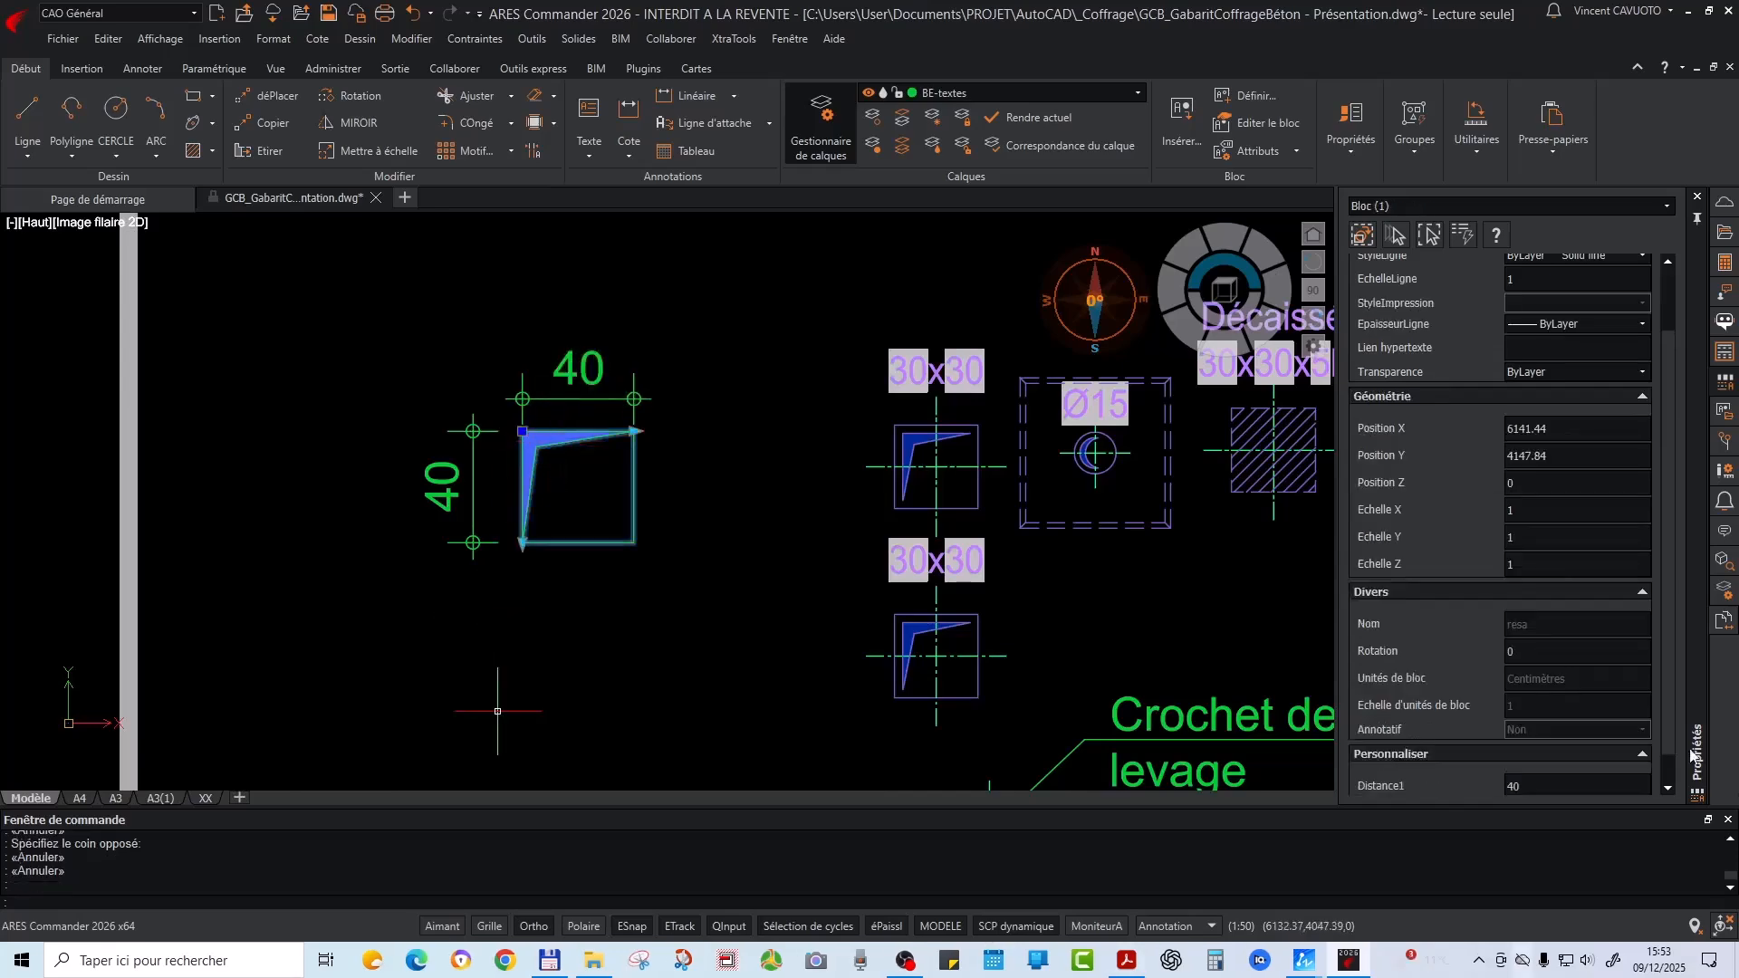
{"action": "scroll", "coordinate": [1395, 752], "scroll_direction": "down", "scroll_amount": 1}
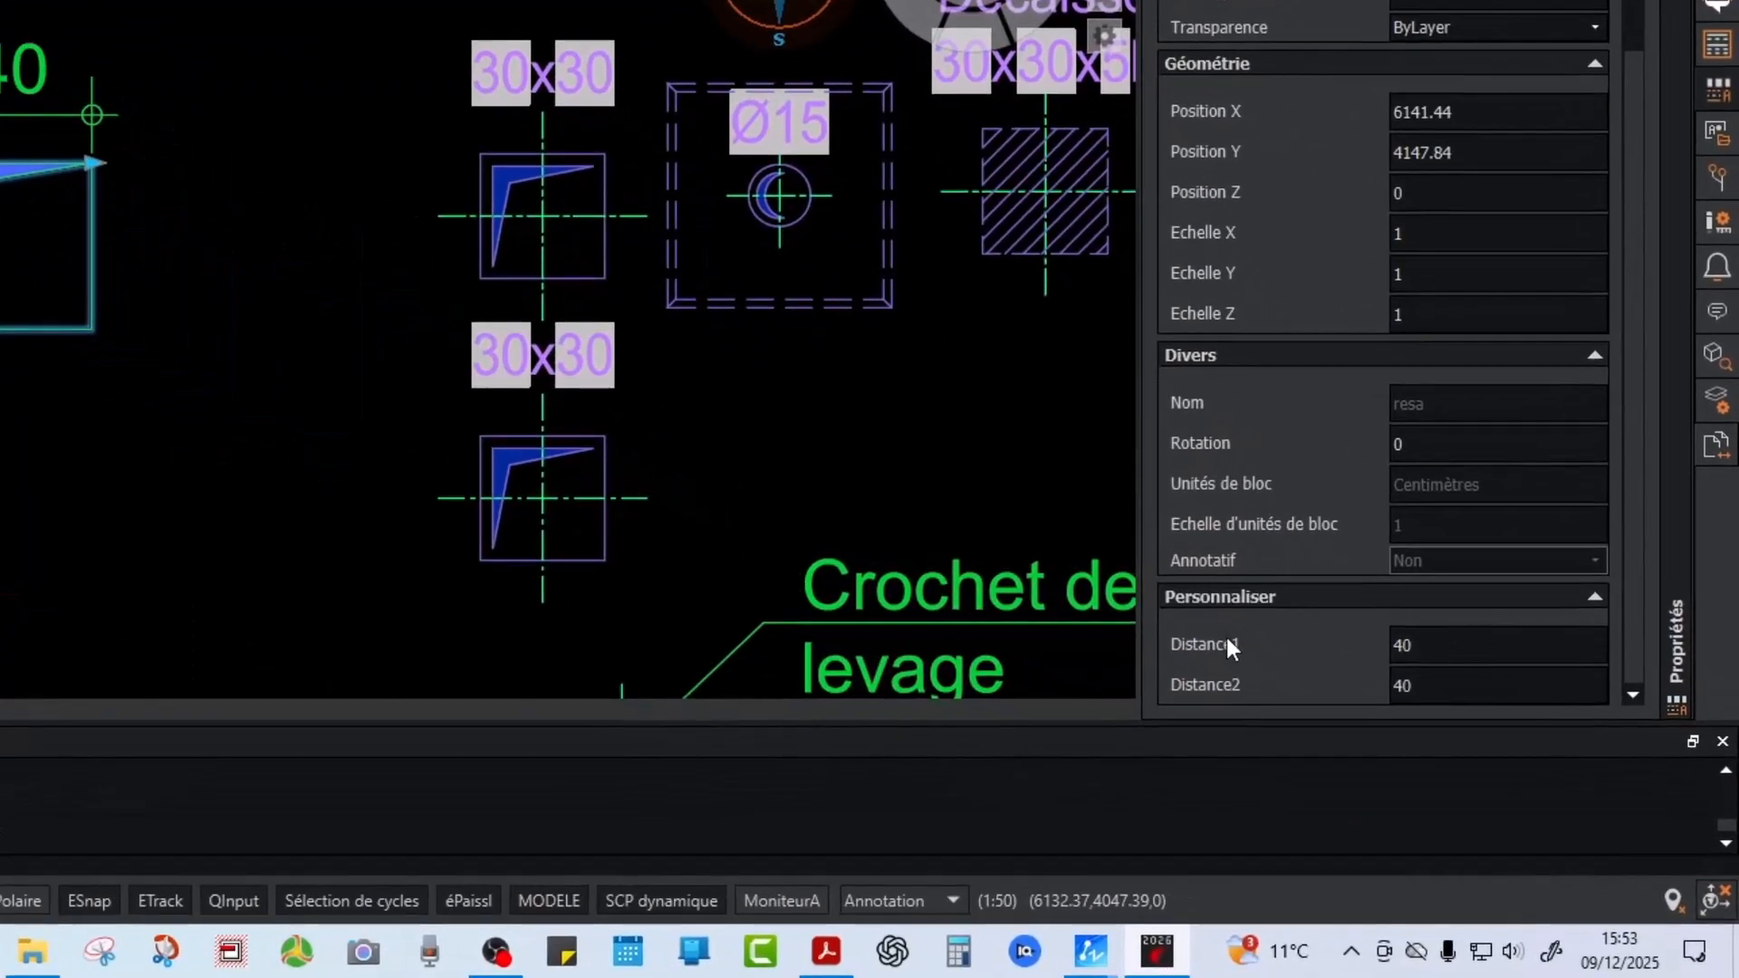
{"action": "left_click", "coordinate": [1313, 649]}
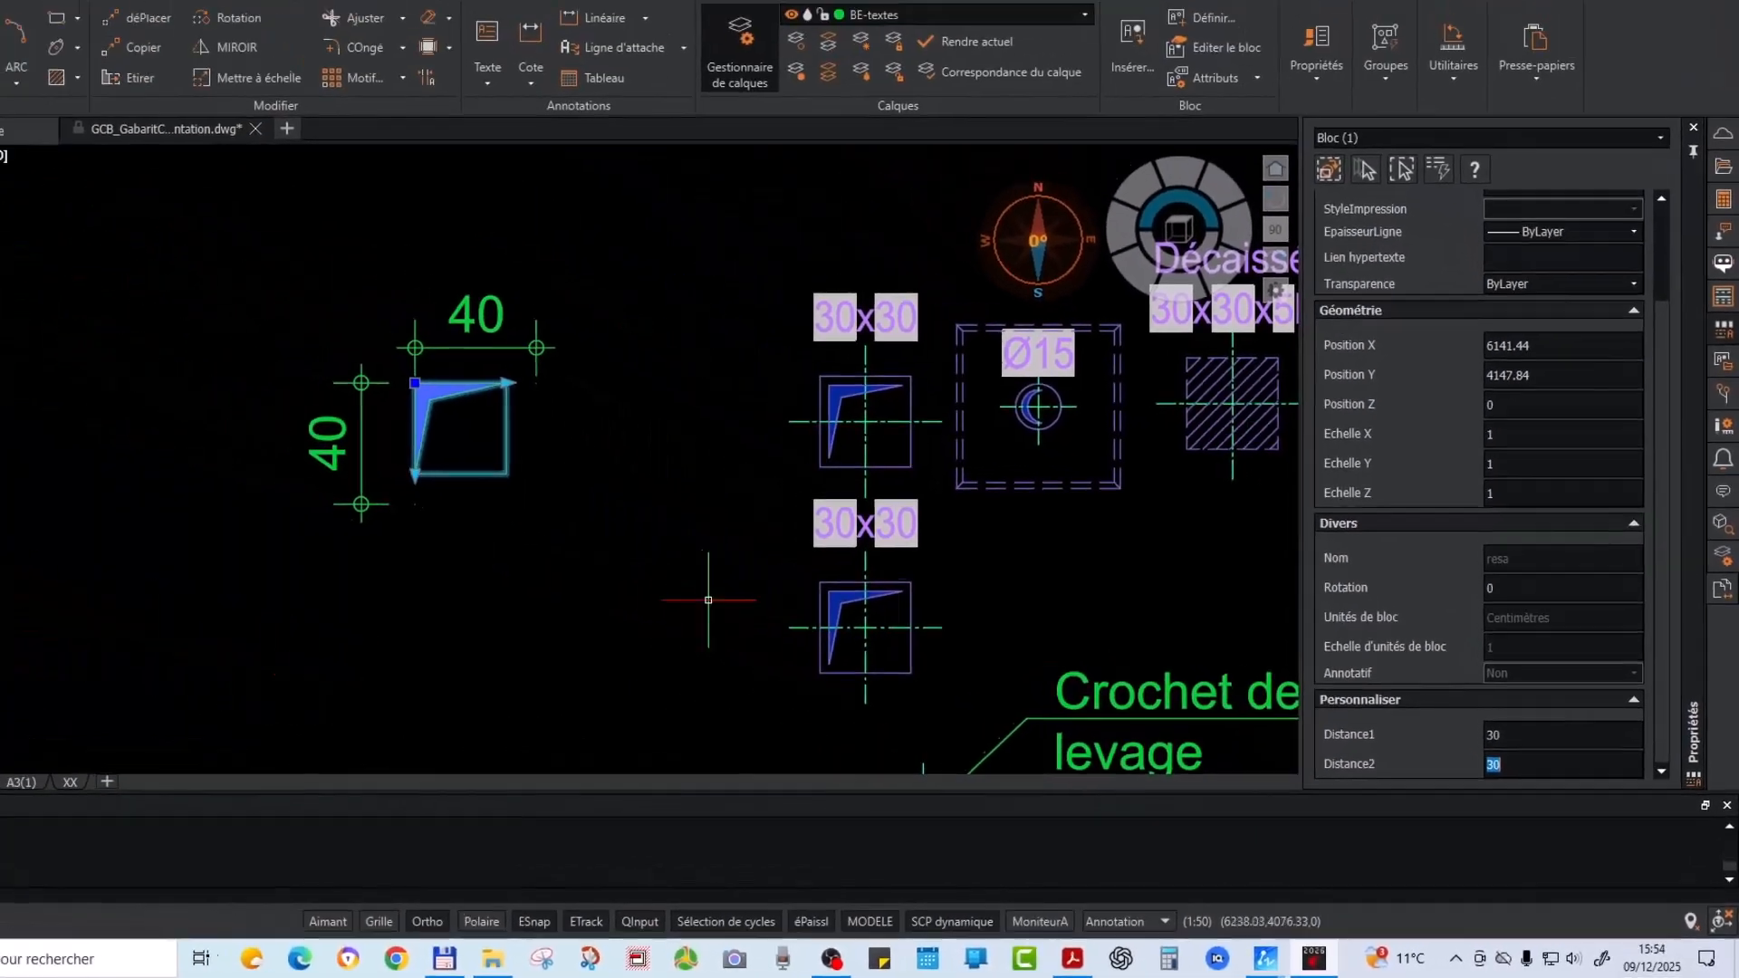
{"action": "key", "text": "Escape"}
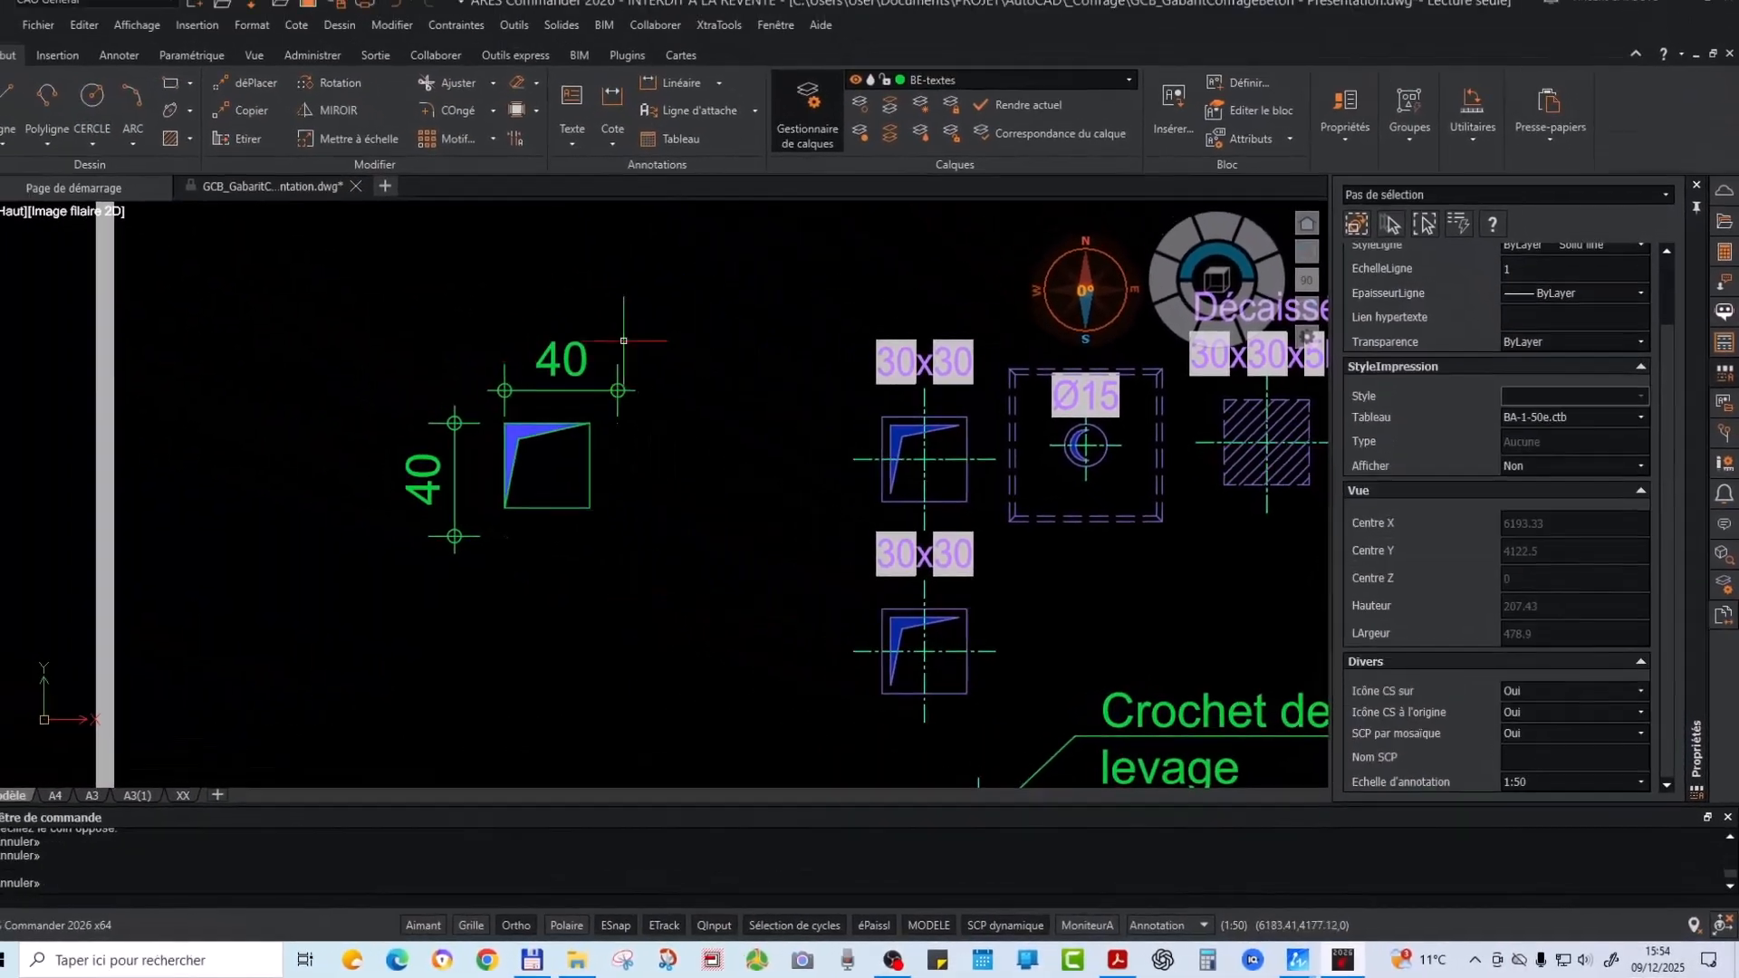
Delete the horizontal and vertical dimensions around the hand-made reservation block
{"action": "left_click", "coordinate": [503, 389]}
{"action": "left_click", "coordinate": [451, 475]}
{"action": "key", "text": "Delete"}
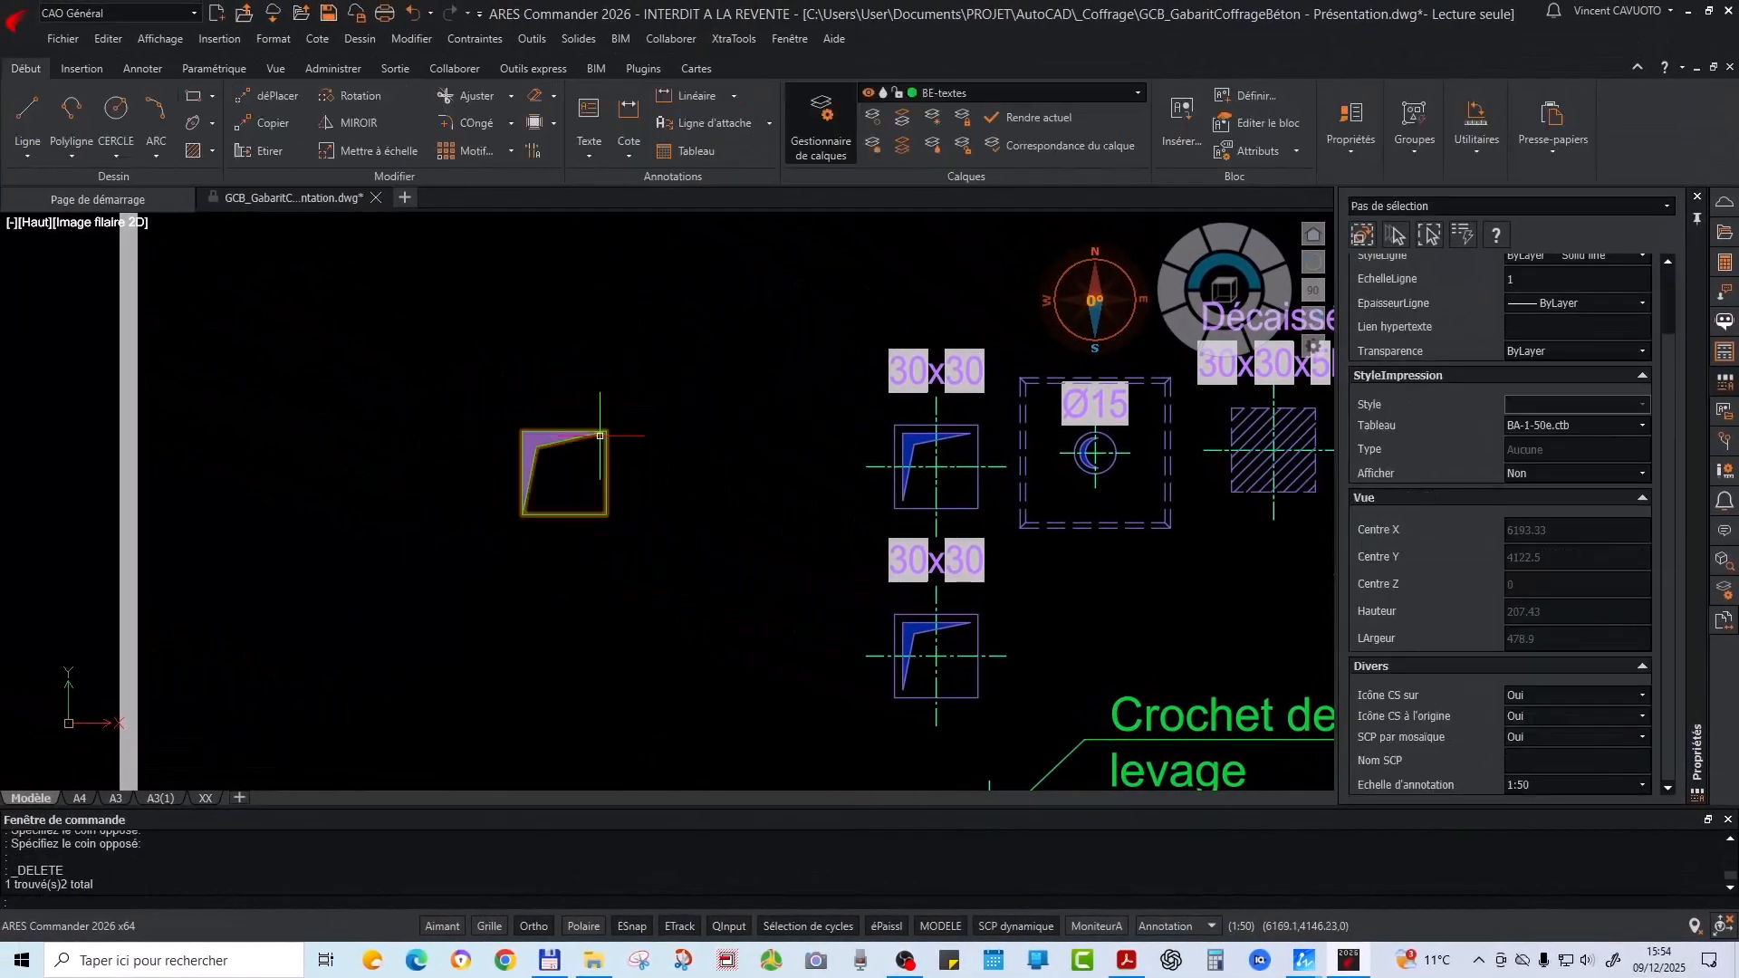
Open the hand-made reservation block in the block editor again
{"action": "scroll", "coordinate": [600, 435], "scroll_direction": "up", "scroll_amount": 2}
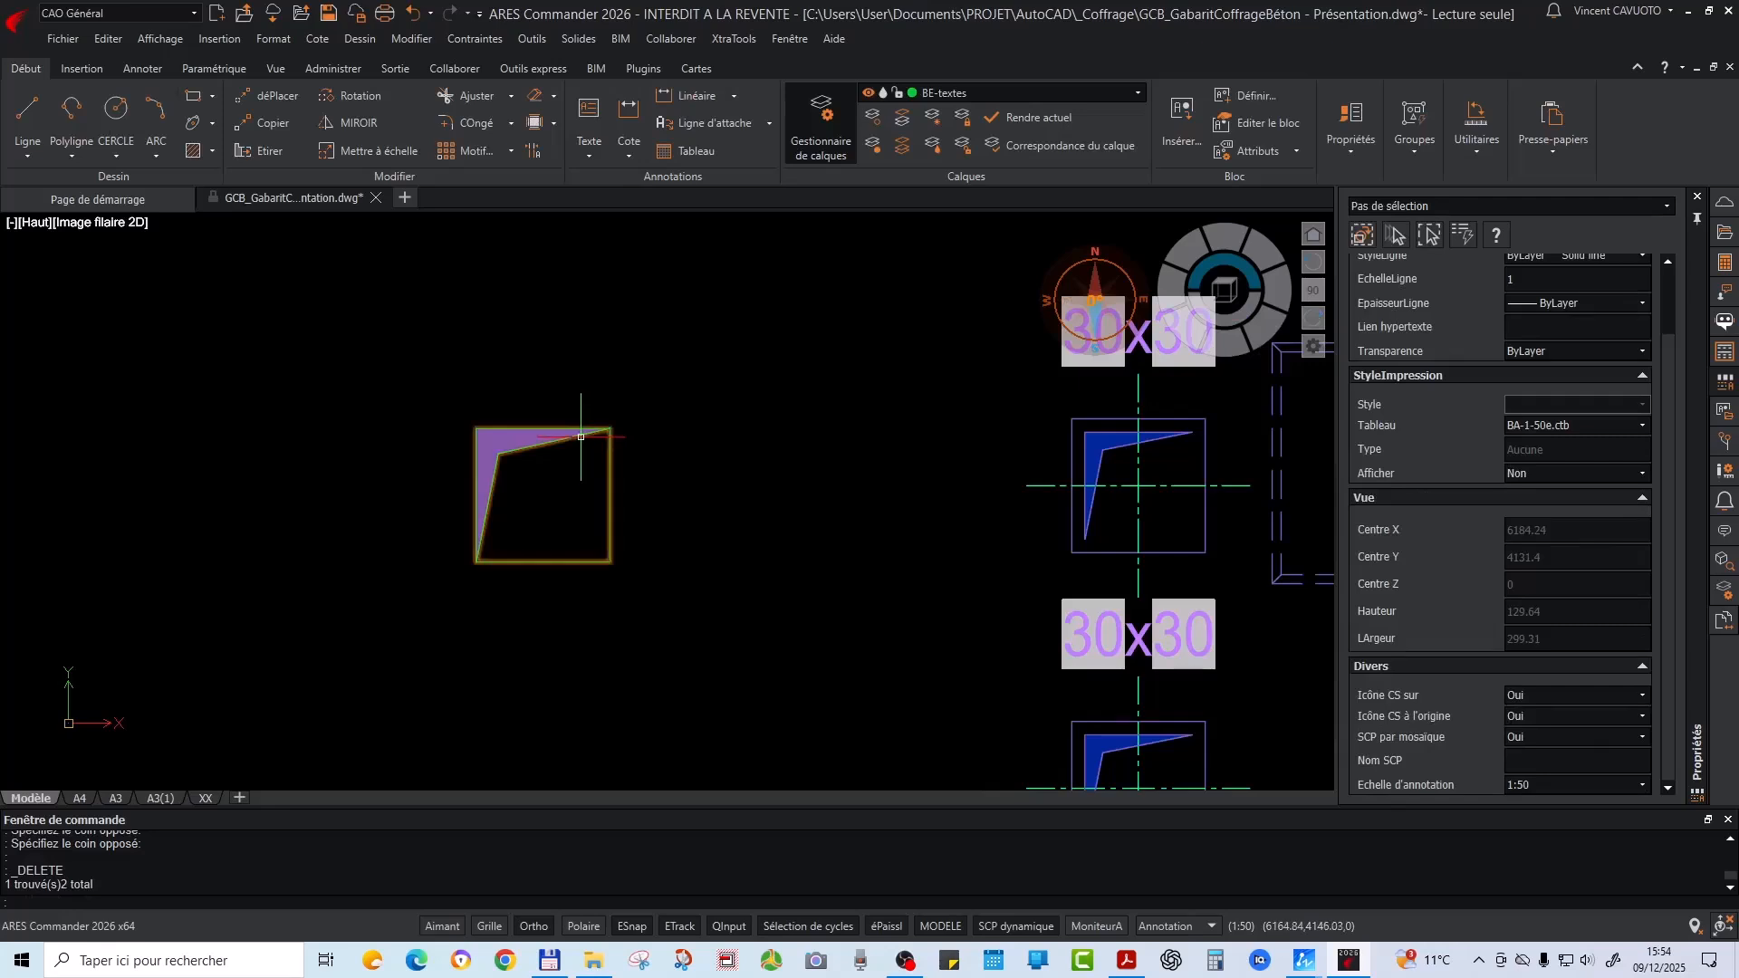
{"action": "left_click", "coordinate": [581, 437]}
{"action": "right_click", "coordinate": [581, 437]}
{"action": "left_click", "coordinate": [705, 557]}
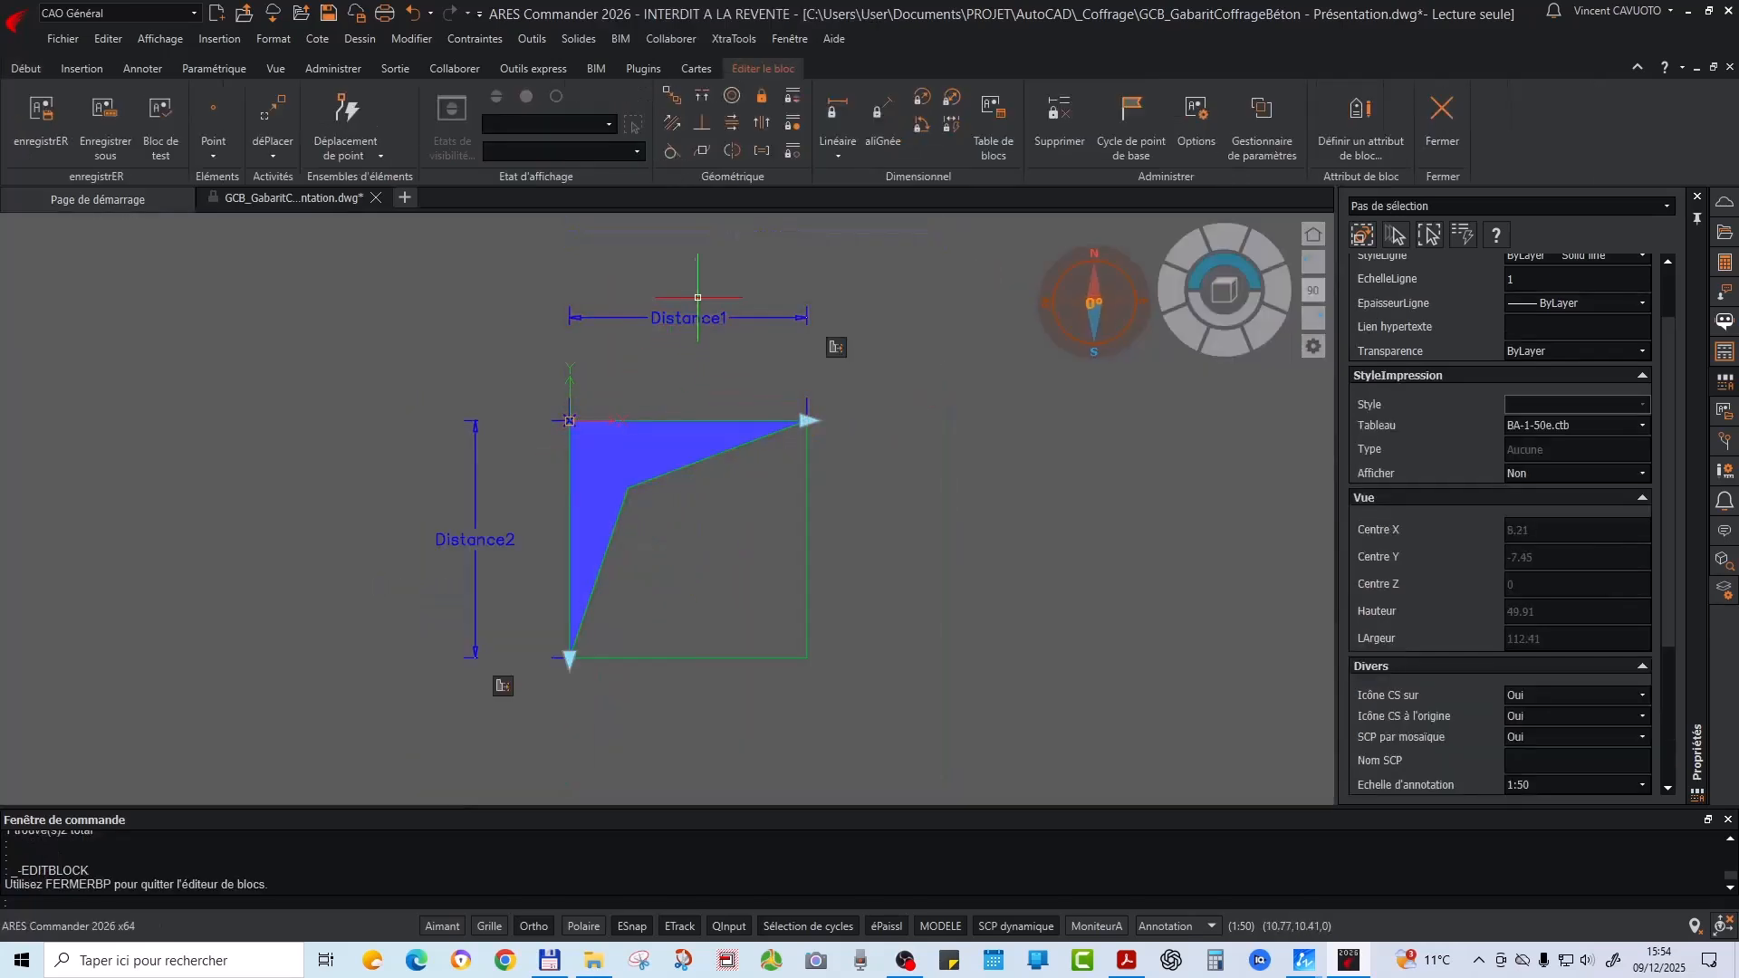
Rename the horizontal linear element's distance from Distance1 as Largeur
{"action": "left_click", "coordinate": [690, 313]}
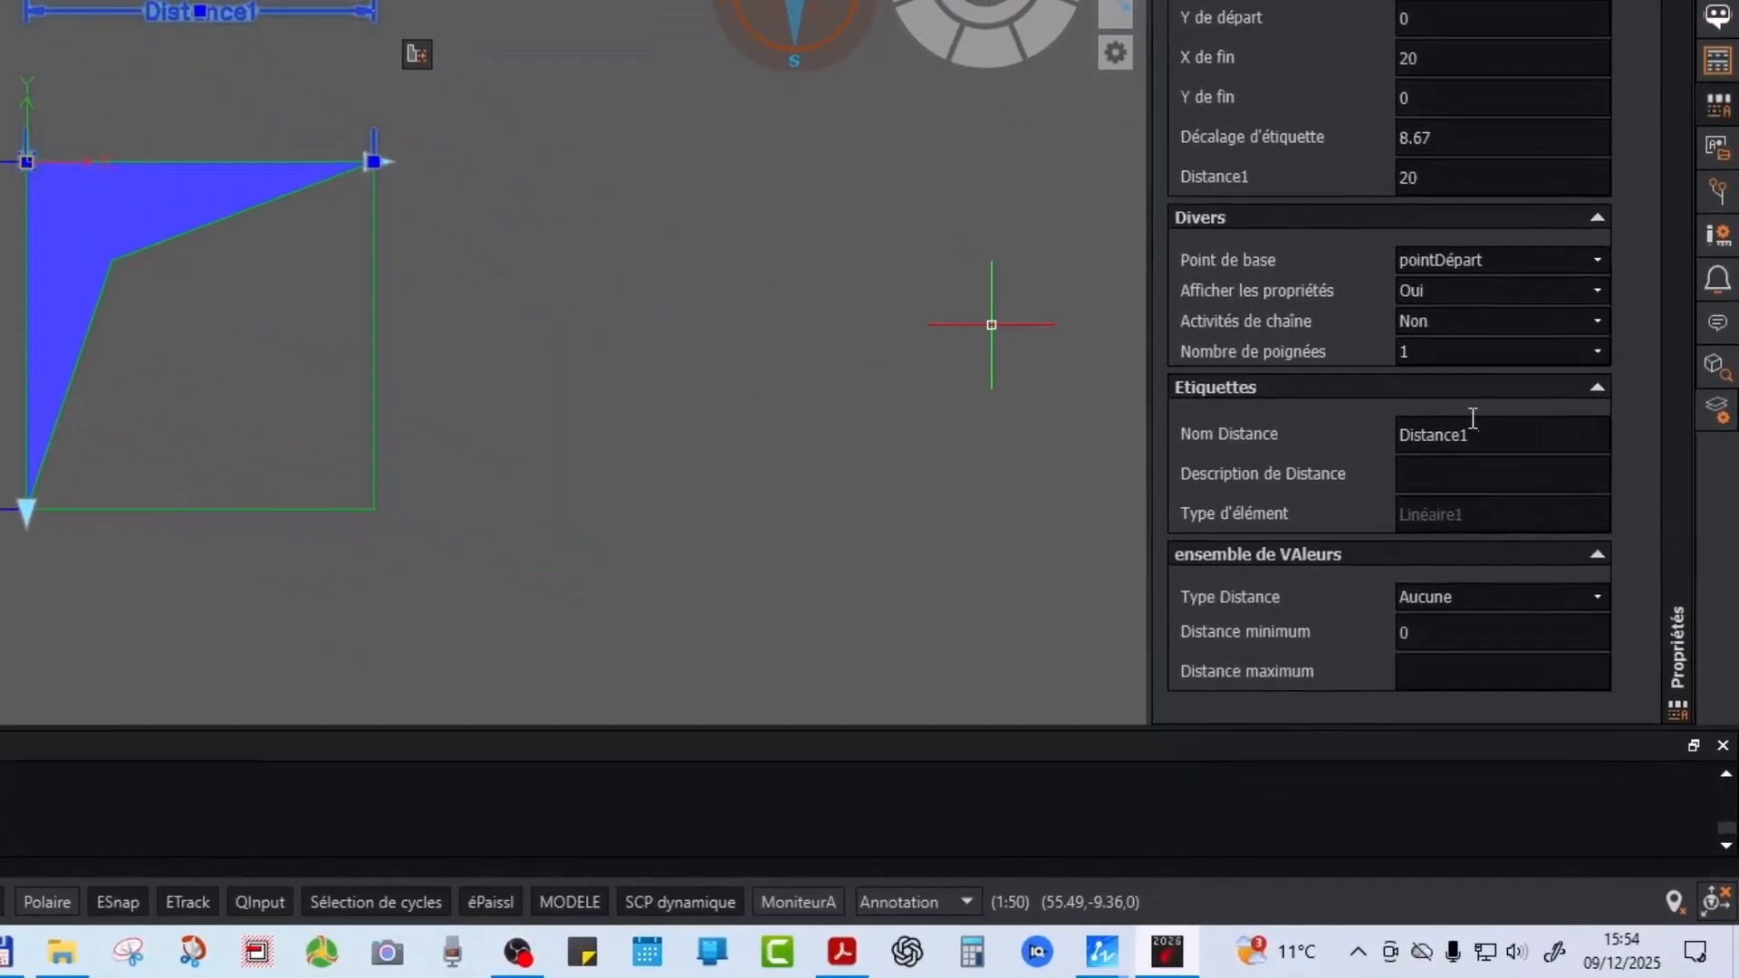
{"action": "left_click", "coordinate": [1492, 446]}
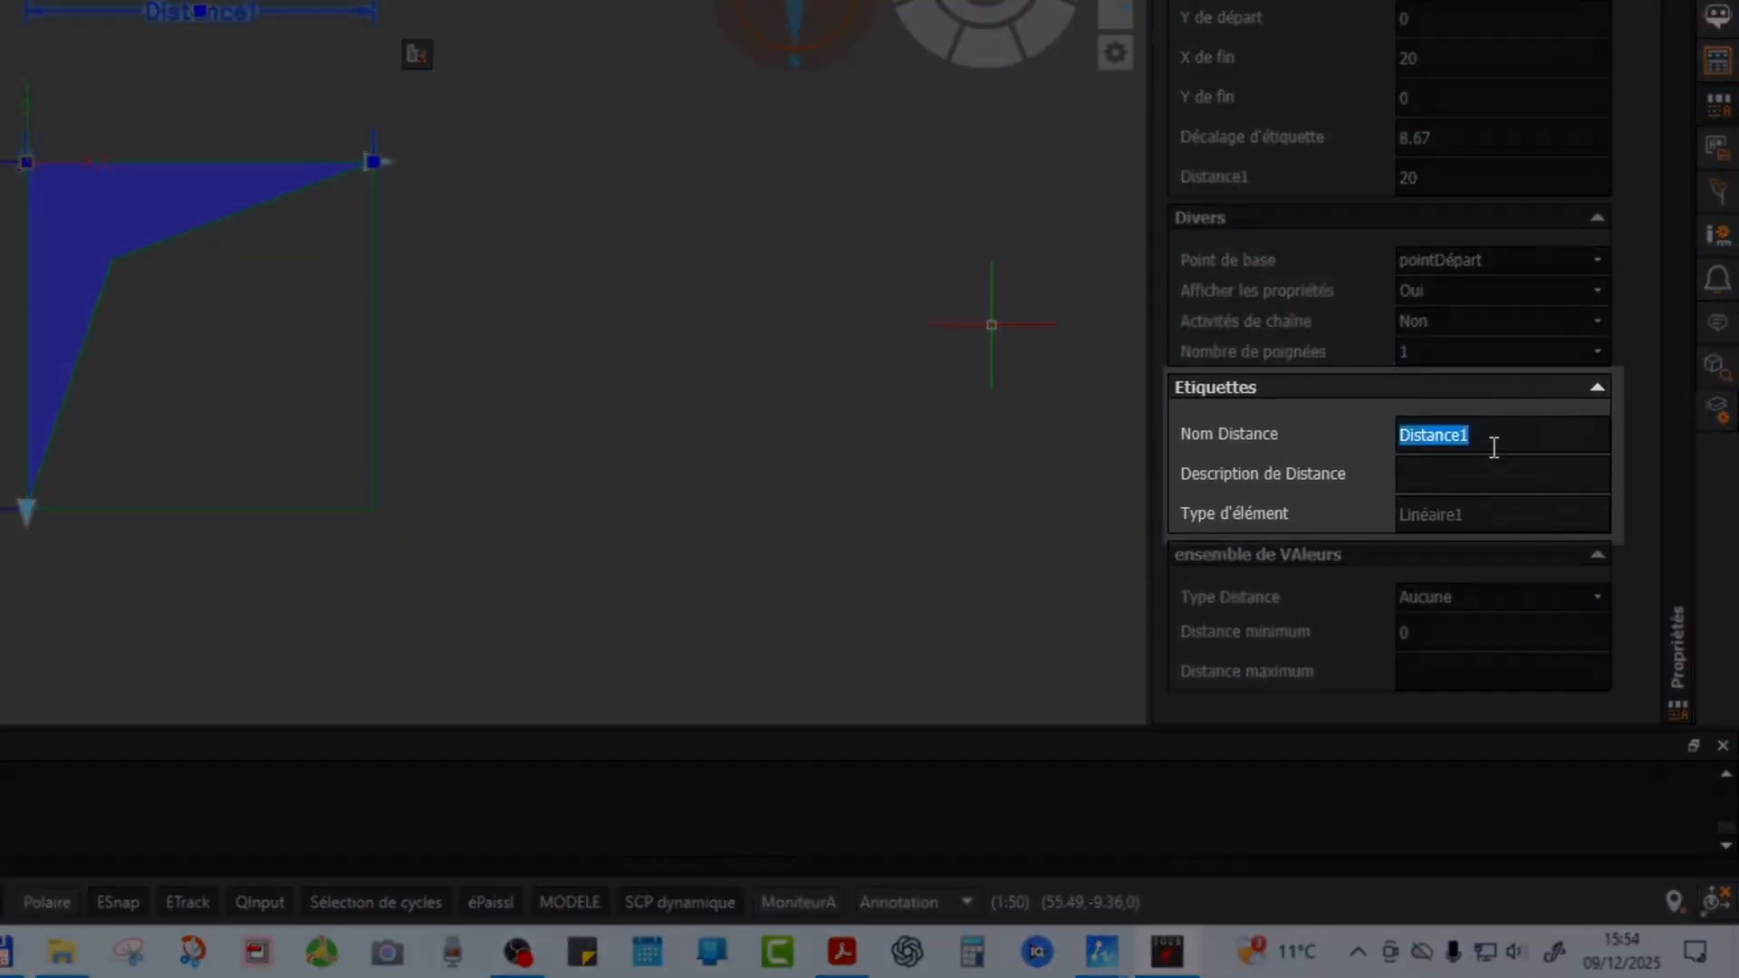
{"action": "type", "text": "Largeur"}
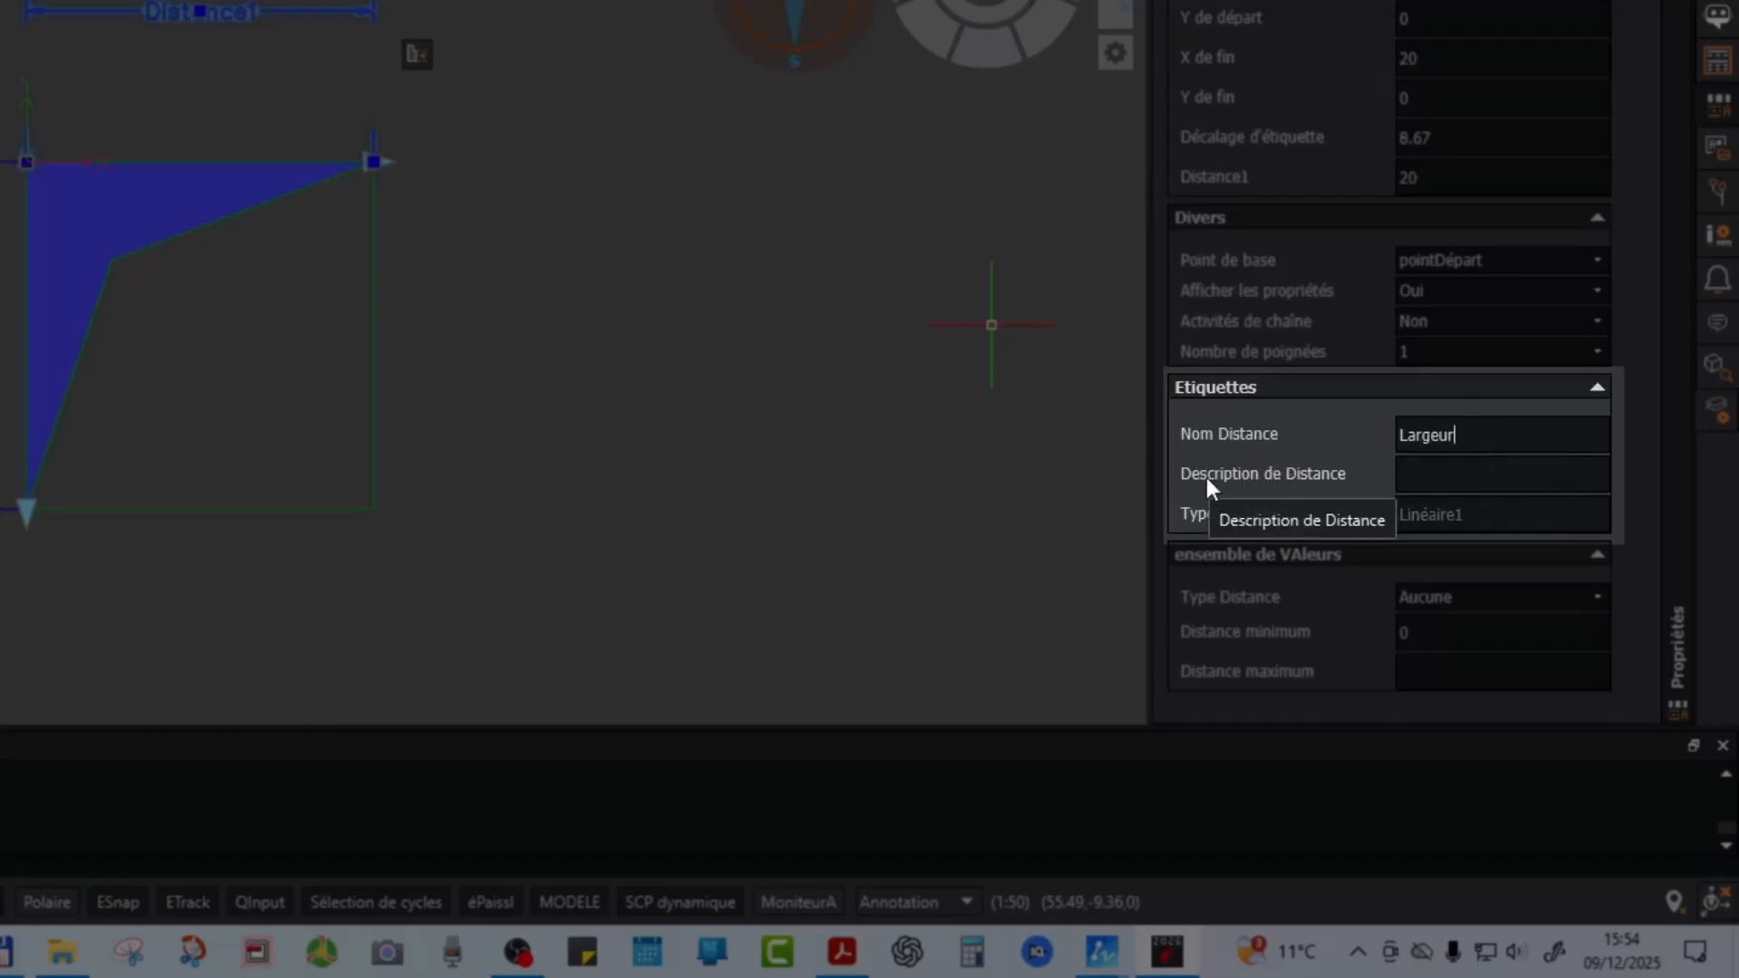
Set the distance description of the horizontal linear element to "Largeur à indiquer"
{"action": "double_click", "coordinate": [1444, 436]}
{"action": "key", "text": "ctrl+c"}
{"action": "left_click", "coordinate": [1472, 481]}
{"action": "key", "text": "ctrl+v"}
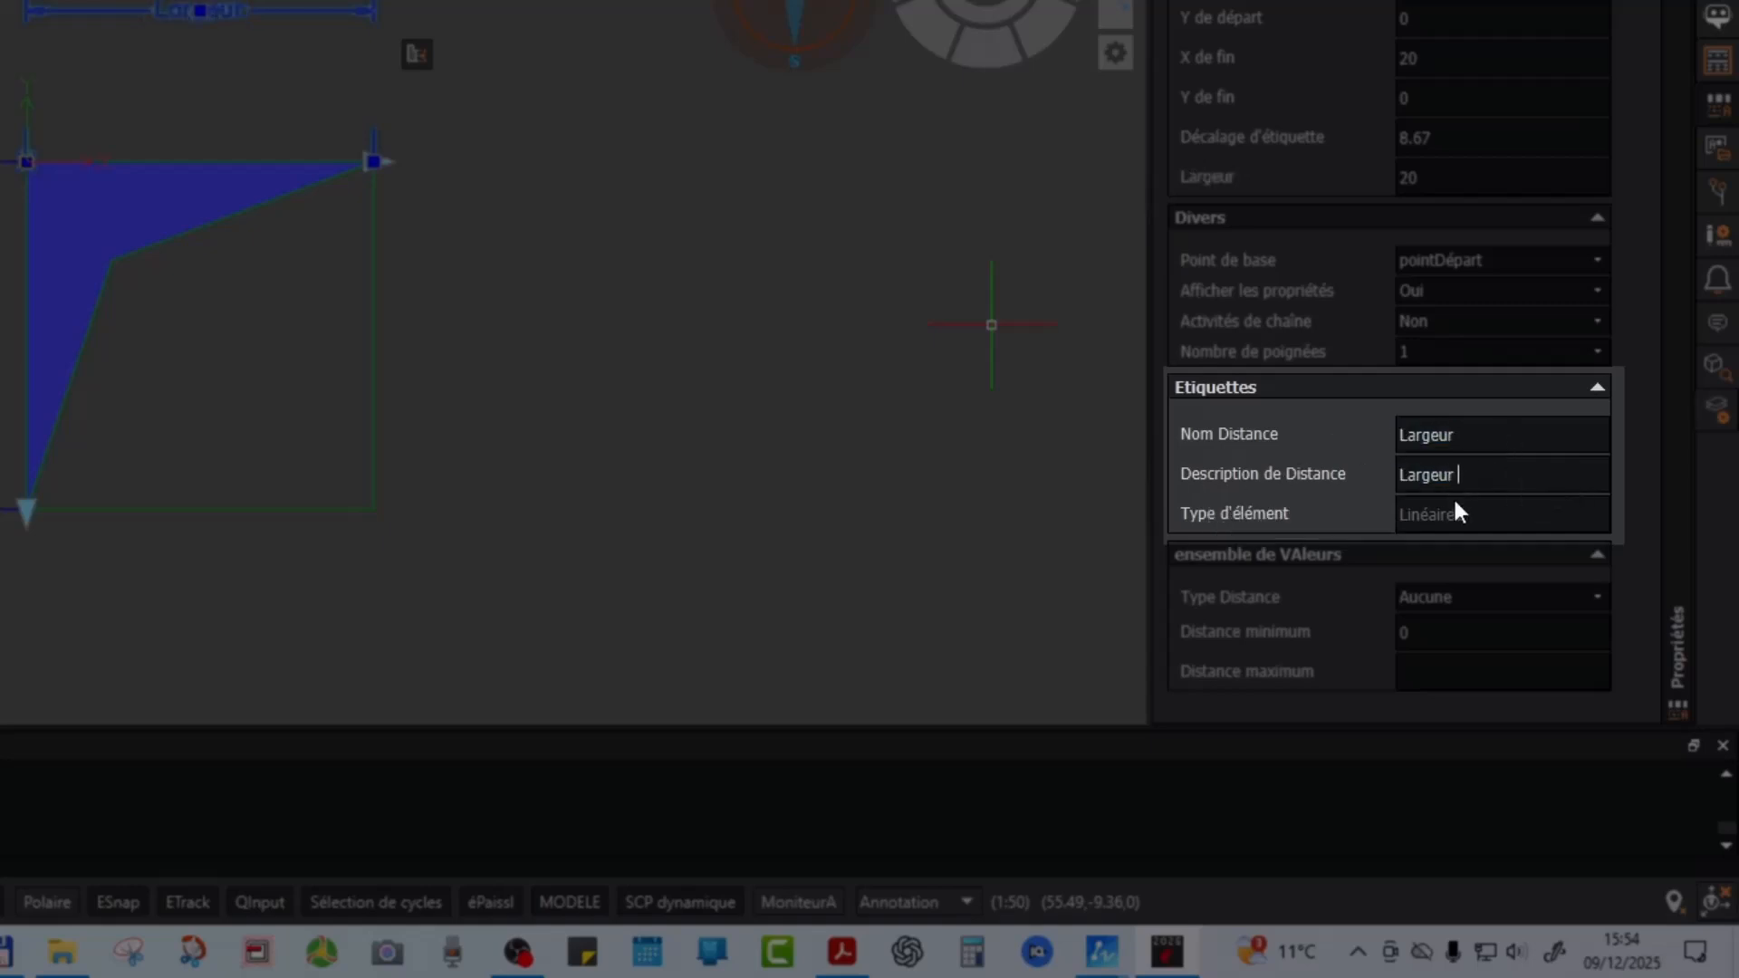
{"action": "type", "text": "àç indiquer"}
{"action": "key", "text": "Return"}
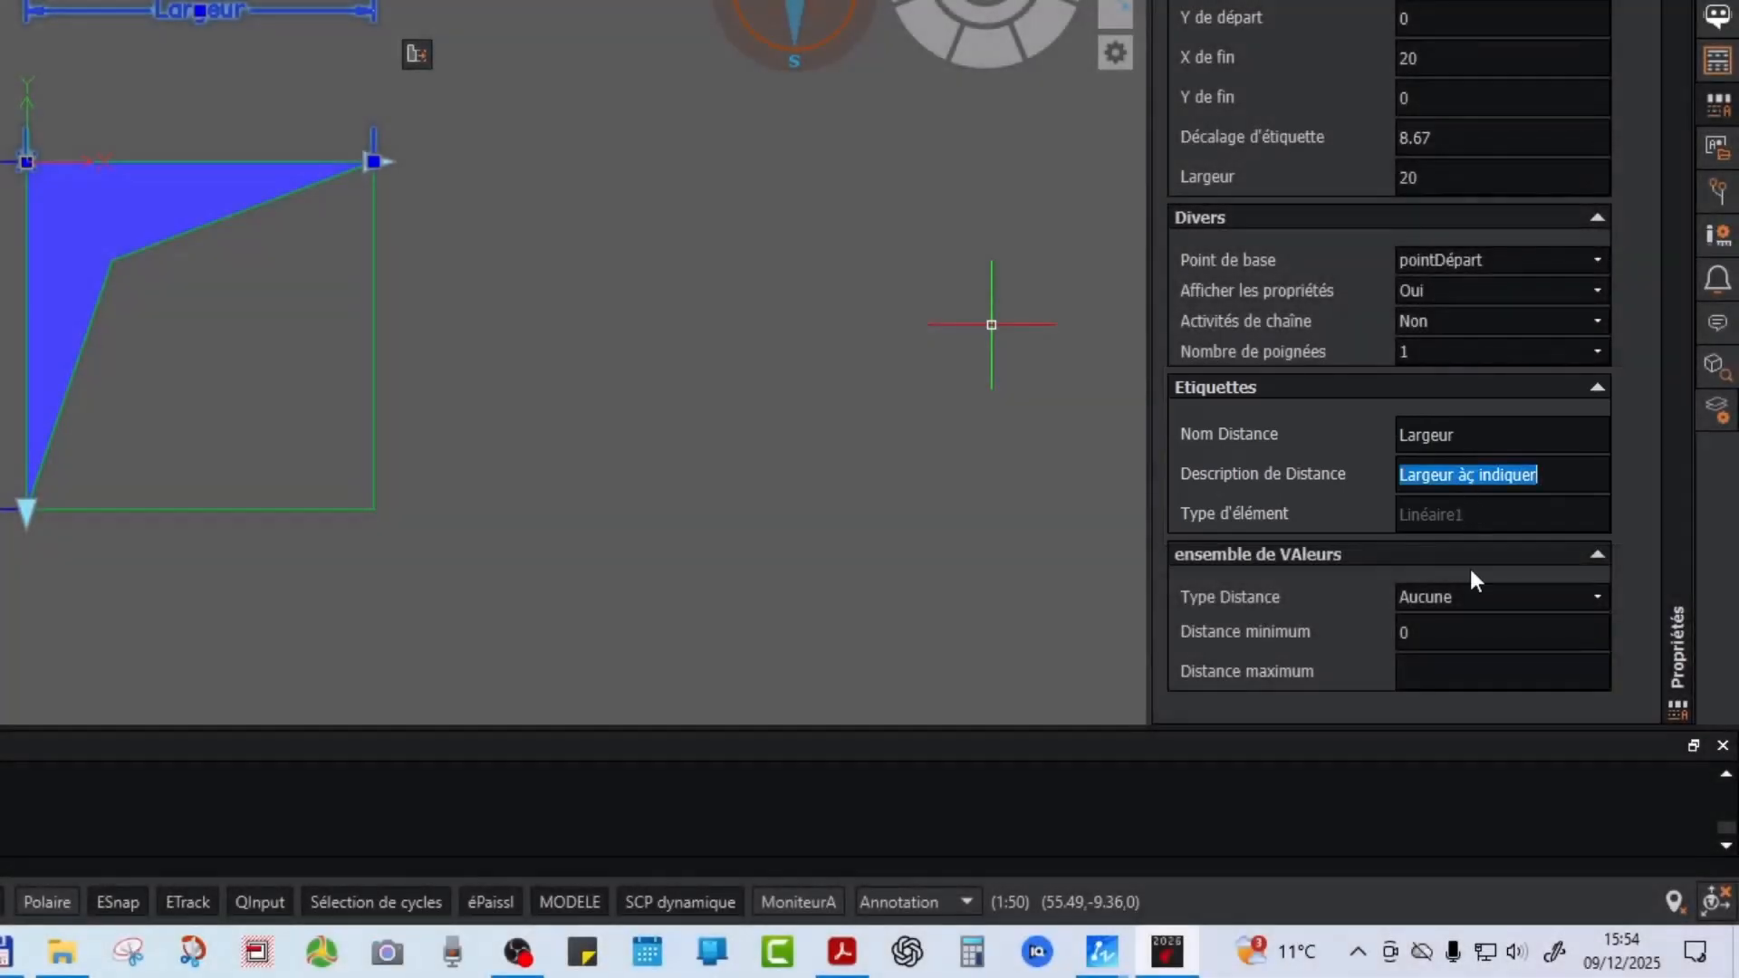
{"action": "left_click", "coordinate": [1495, 474]}
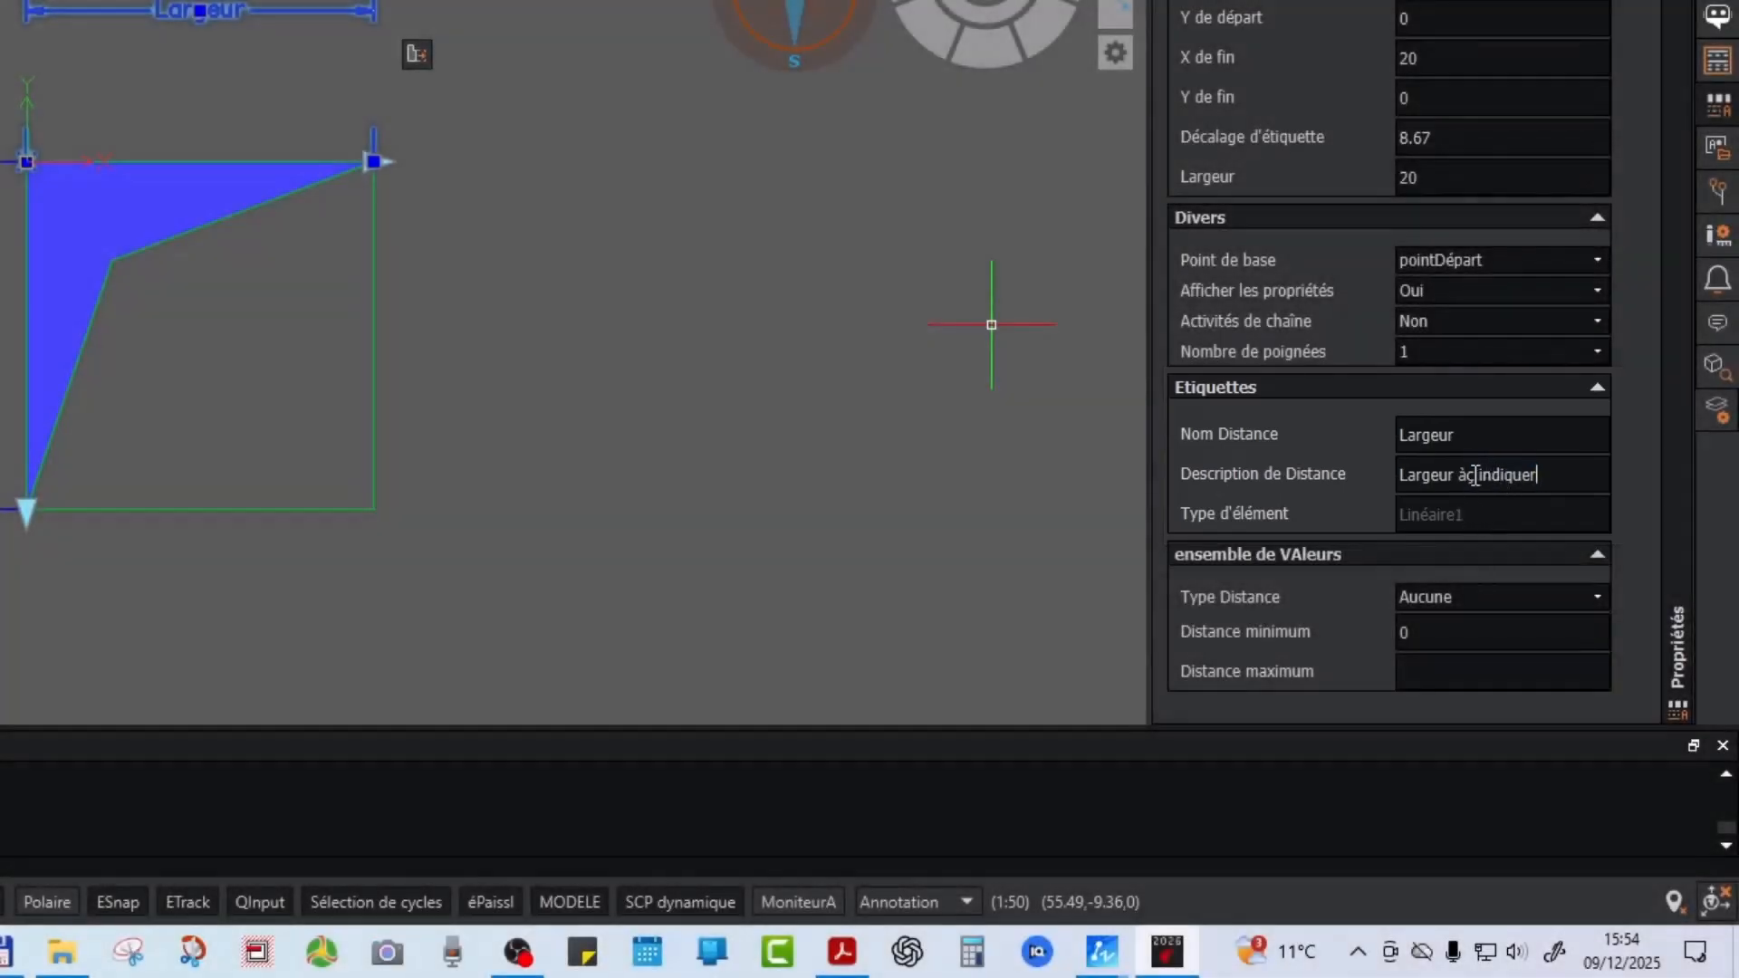
{"action": "key", "text": "BackSpace"}
Close the block editor and save the changes to the hand-made reservation block
{"action": "left_click", "coordinate": [566, 241]}
{"action": "left_click", "coordinate": [625, 328]}
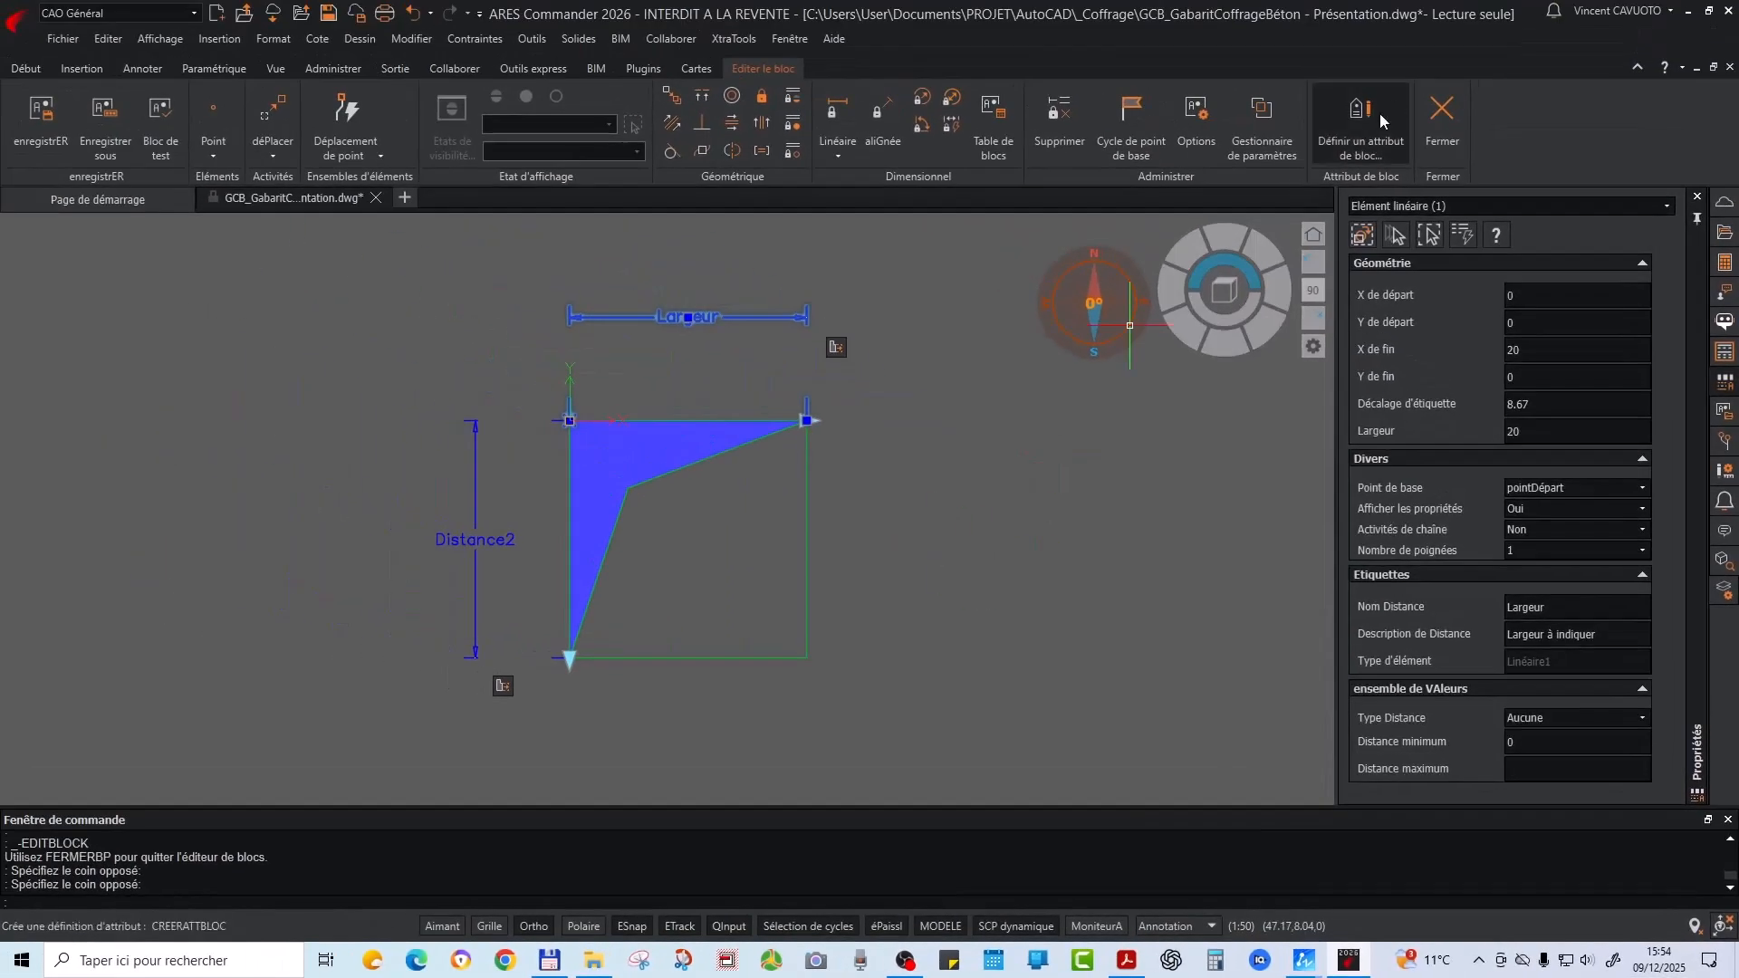
{"action": "left_click", "coordinate": [1440, 122]}
{"action": "left_click", "coordinate": [855, 488]}
Select the hand-made reservation block and check the descriptions on its width and length stretch grips
{"action": "left_click", "coordinate": [614, 416]}
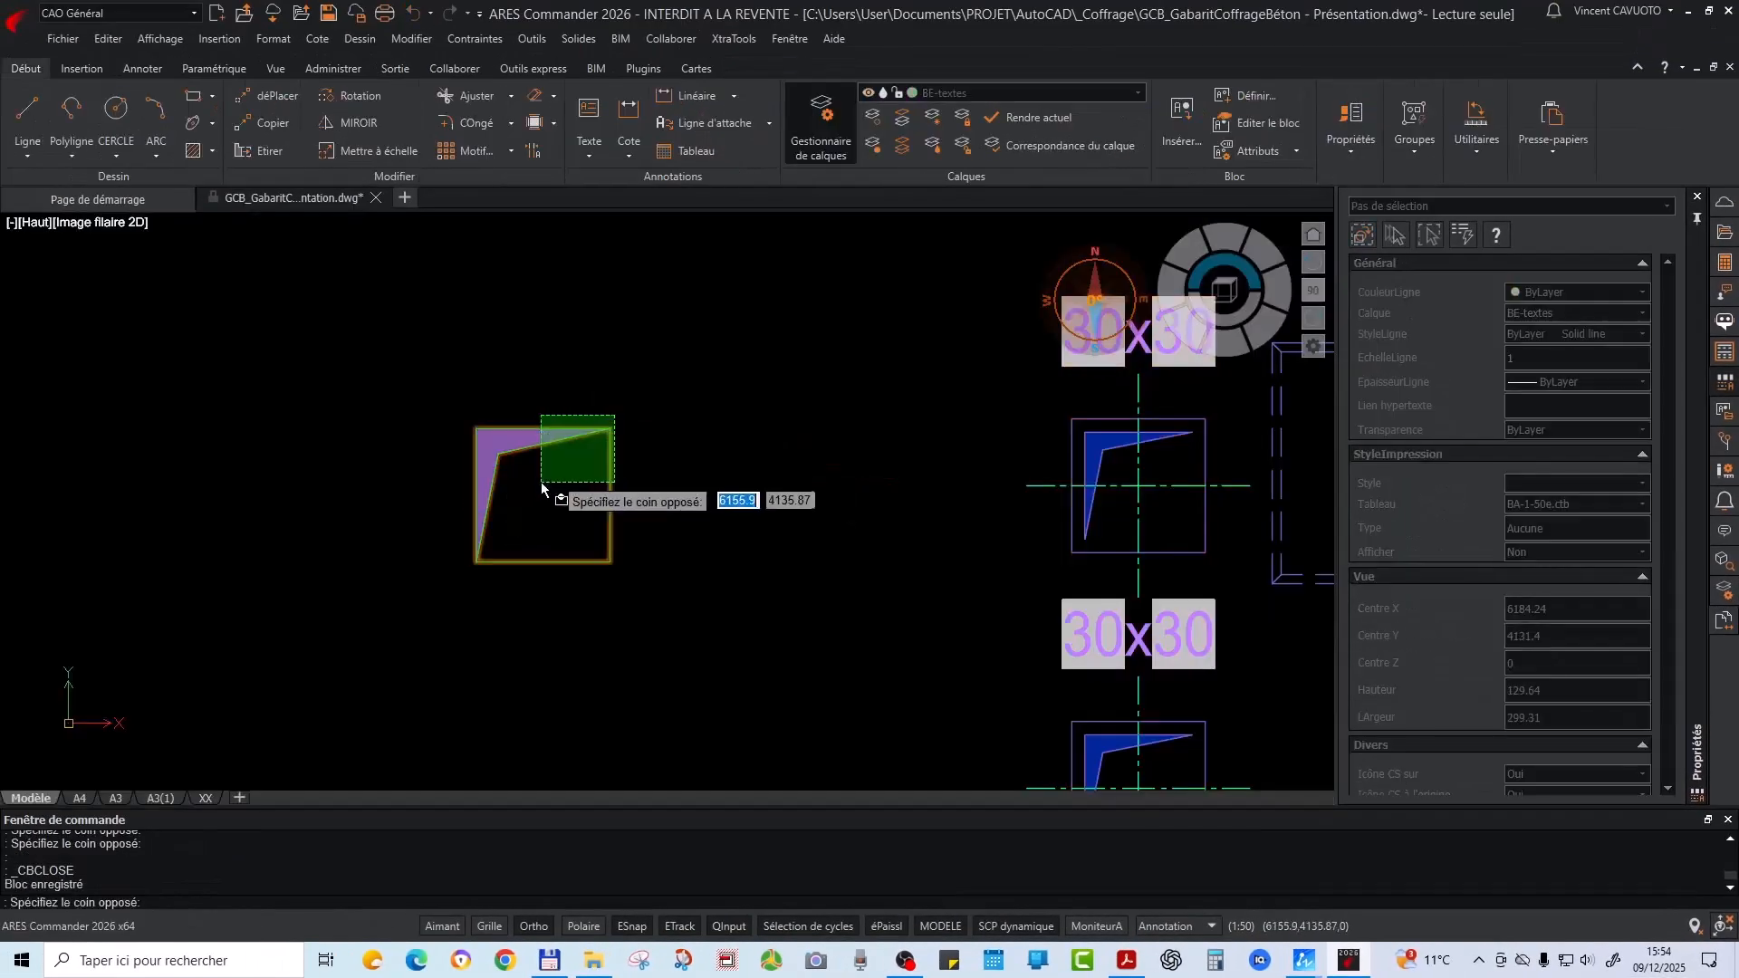
{"action": "left_click", "coordinate": [543, 487]}
{"action": "scroll", "coordinate": [648, 389], "scroll_direction": "up", "scroll_amount": 2}
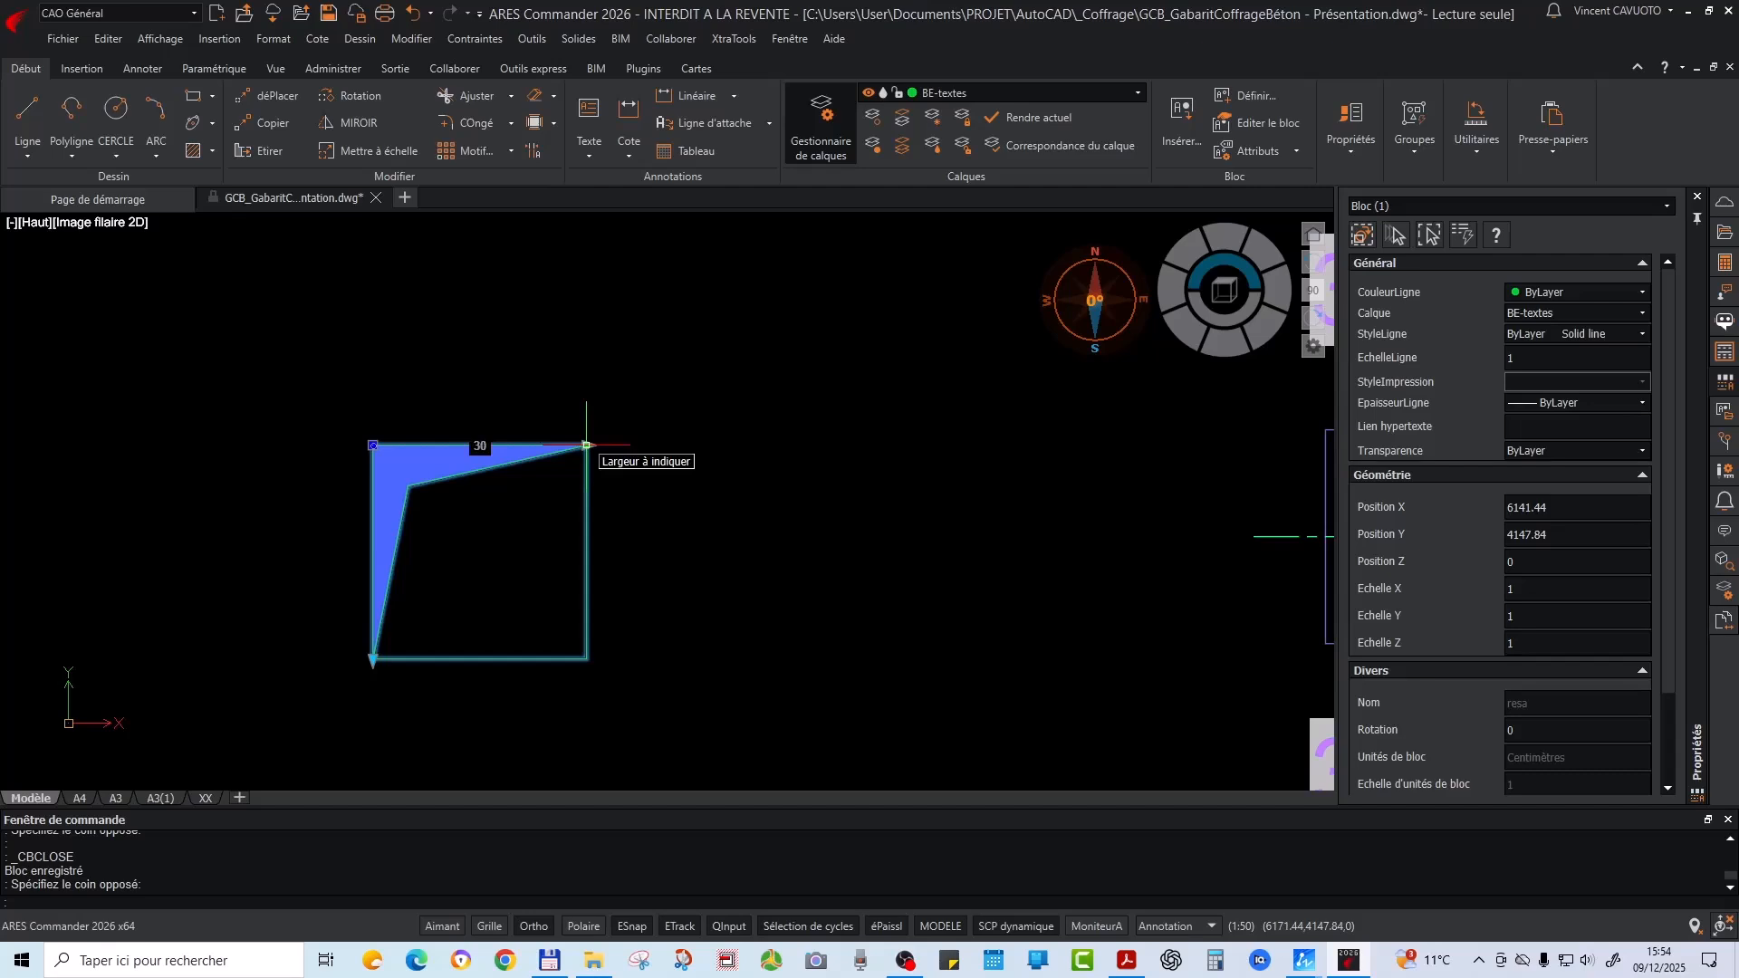
{"action": "scroll", "coordinate": [1568, 590], "scroll_direction": "down", "scroll_amount": 3}
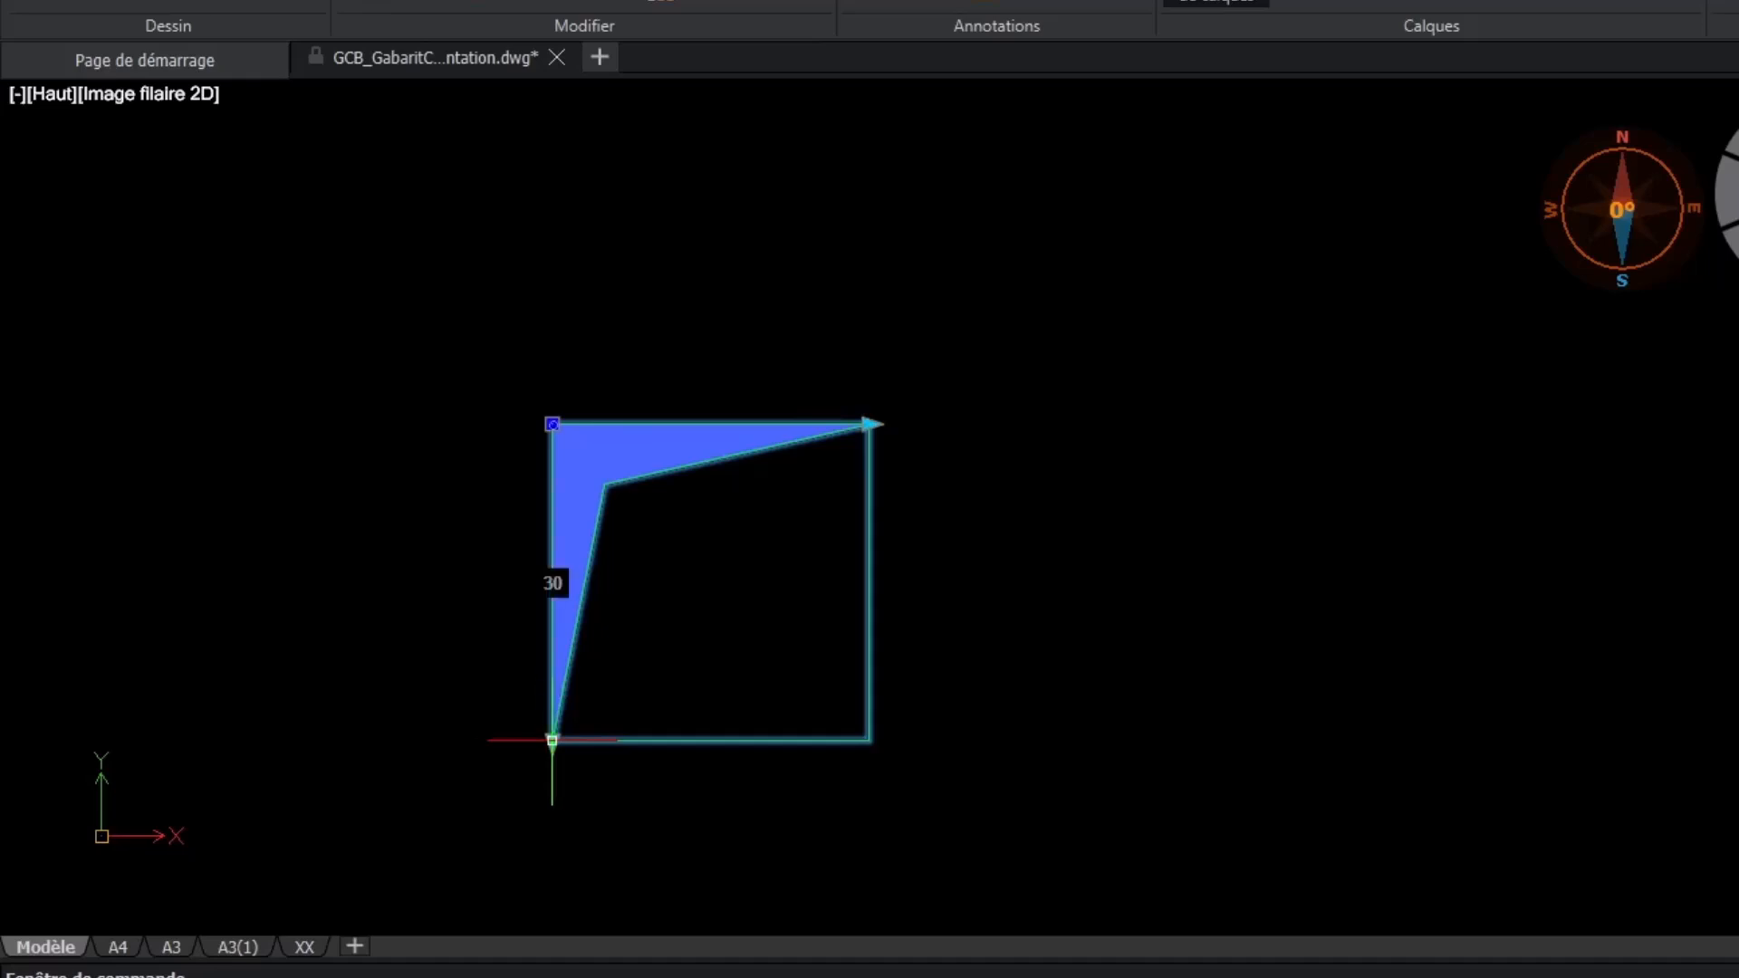
{"action": "left_click", "coordinate": [552, 740]}
{"action": "key", "text": "Escape"}
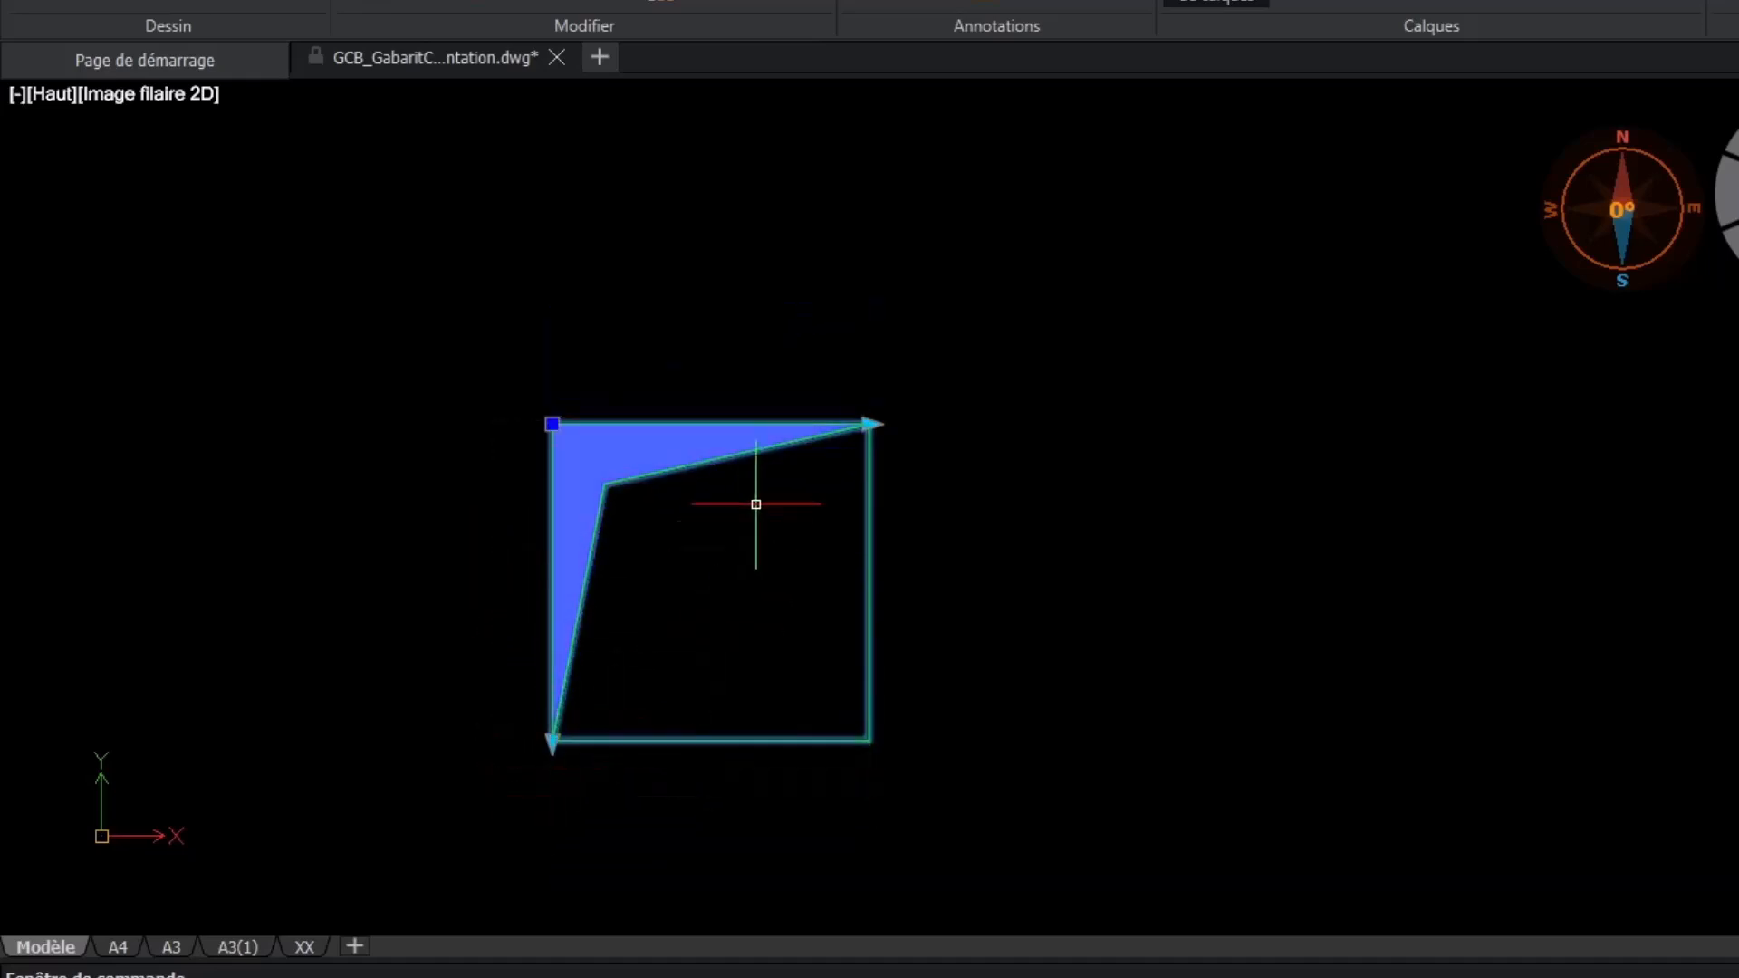
{"action": "key", "text": "Escape"}
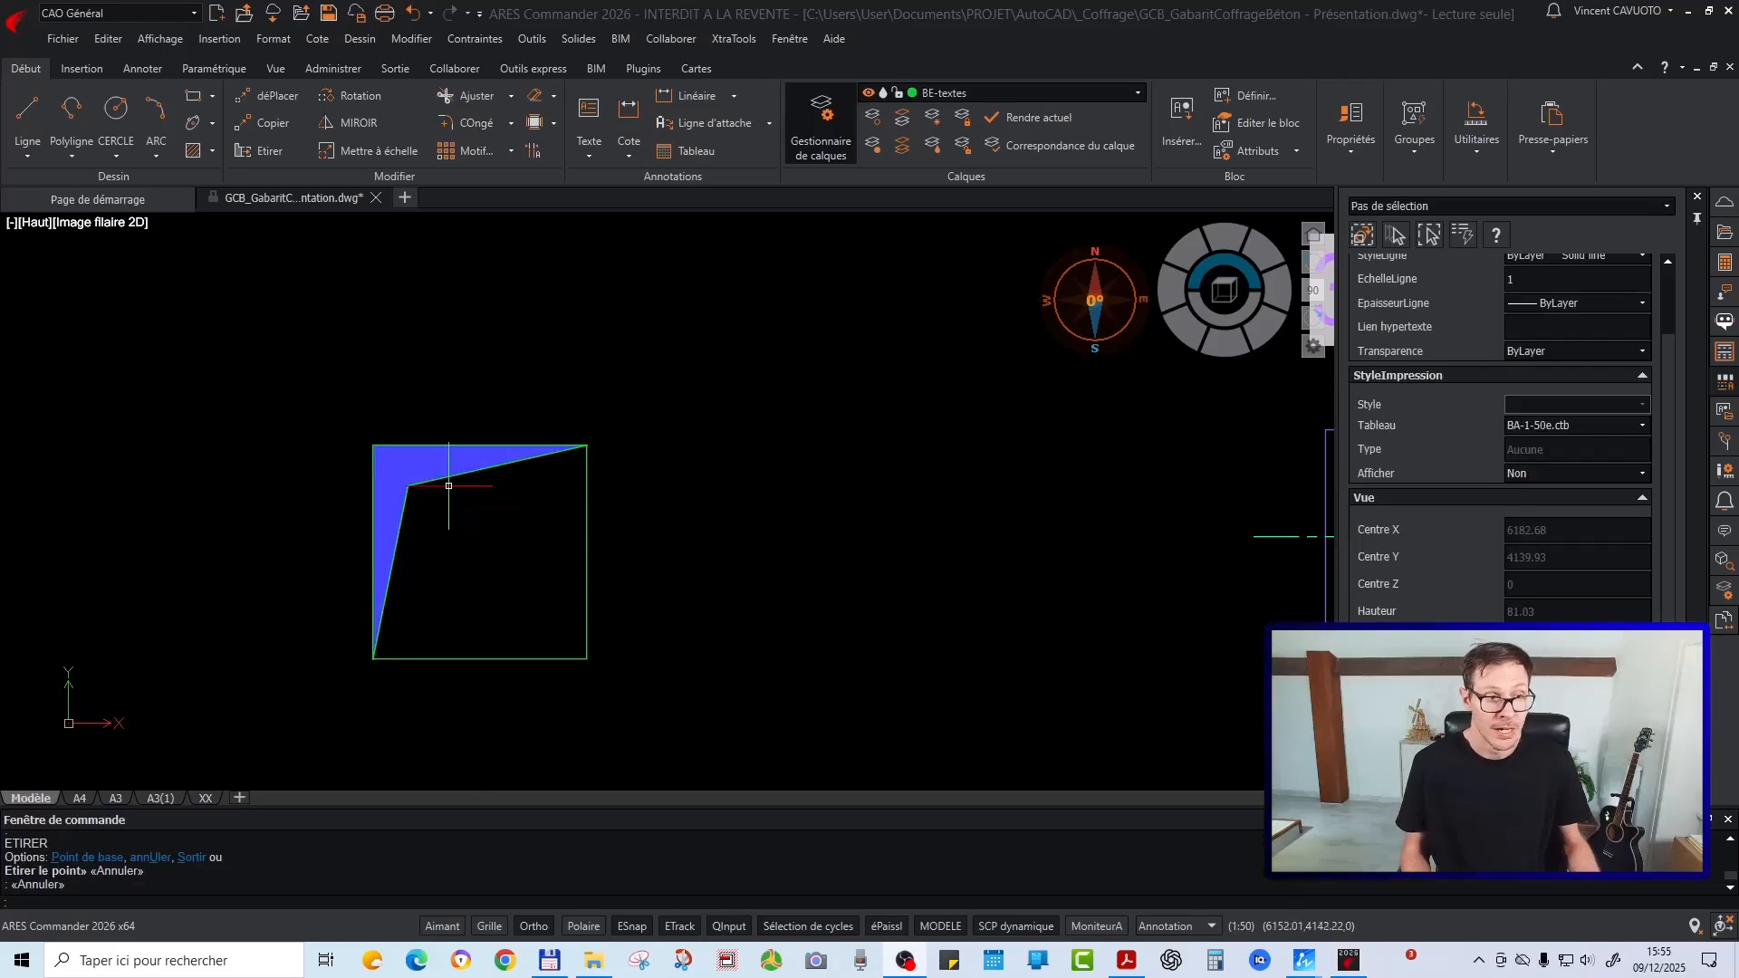
Examine the reservation types and display options offered by the visibility grip of the template's upper 30x30 slab reservation block
{"action": "scroll", "coordinate": [448, 485], "scroll_direction": "down", "scroll_amount": 2}
{"action": "middle_click_drag", "start_coordinate": [605, 571], "coordinate": [598, 534]}
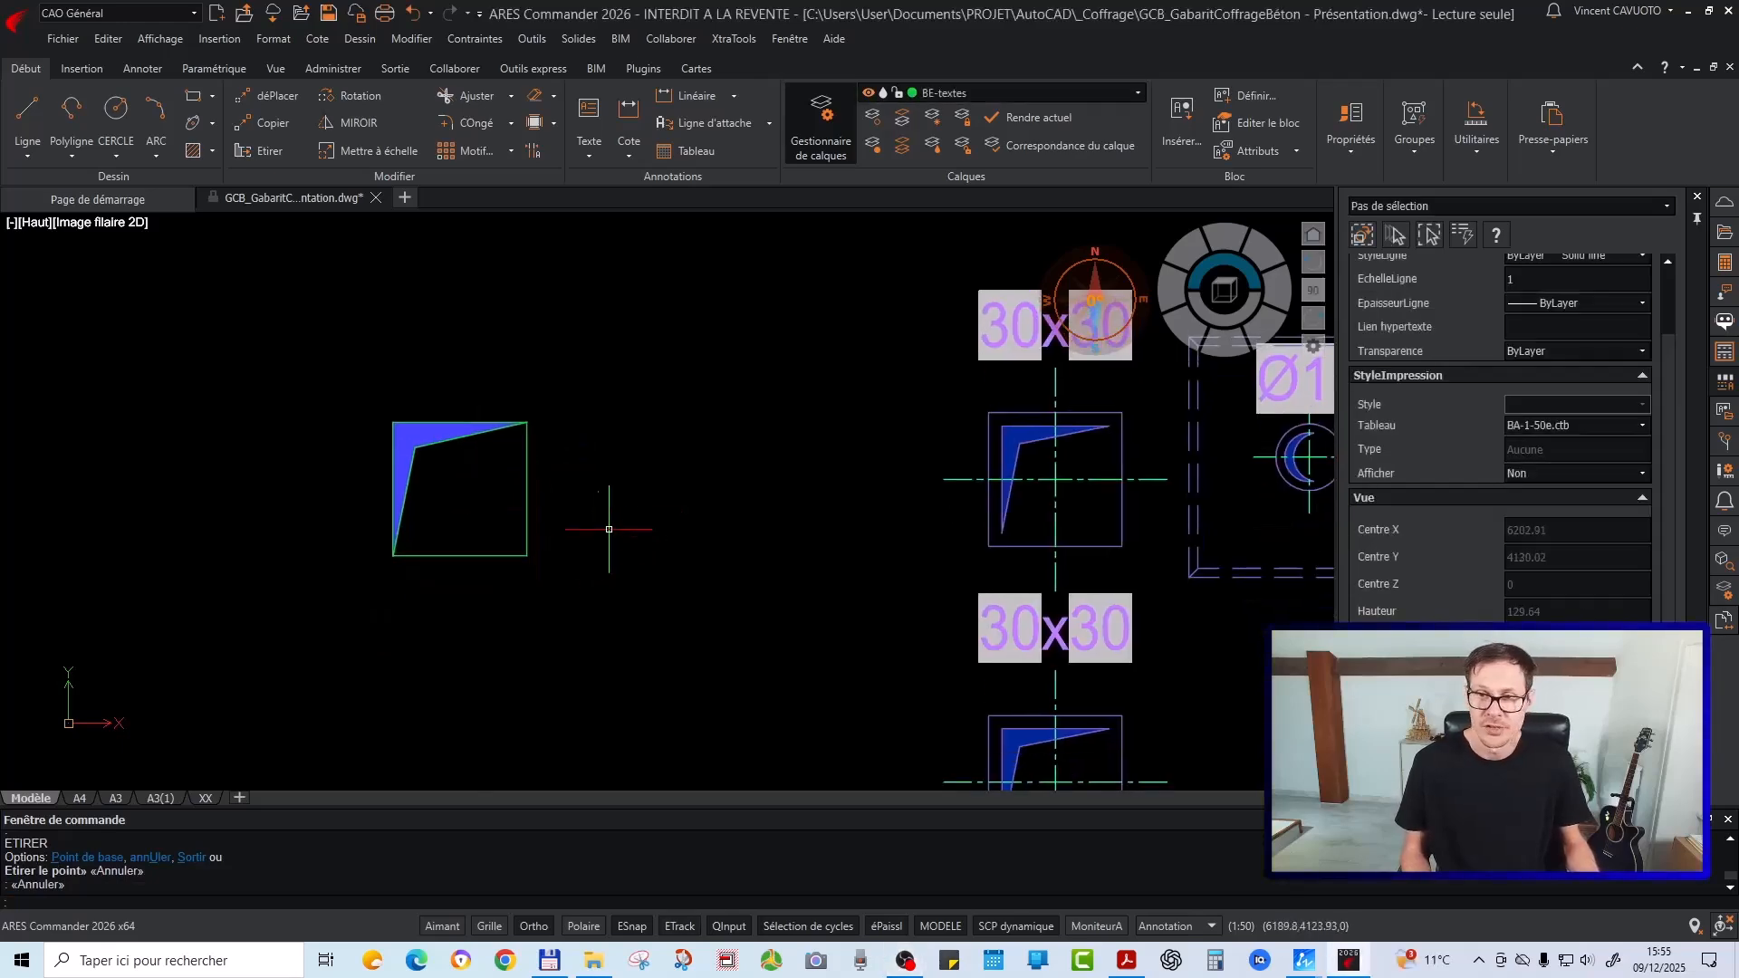
{"action": "scroll", "coordinate": [594, 486], "scroll_direction": "down", "scroll_amount": 2}
{"action": "middle_click_drag", "start_coordinate": [718, 577], "coordinate": [518, 568]}
{"action": "scroll", "coordinate": [611, 433], "scroll_direction": "up", "scroll_amount": 1}
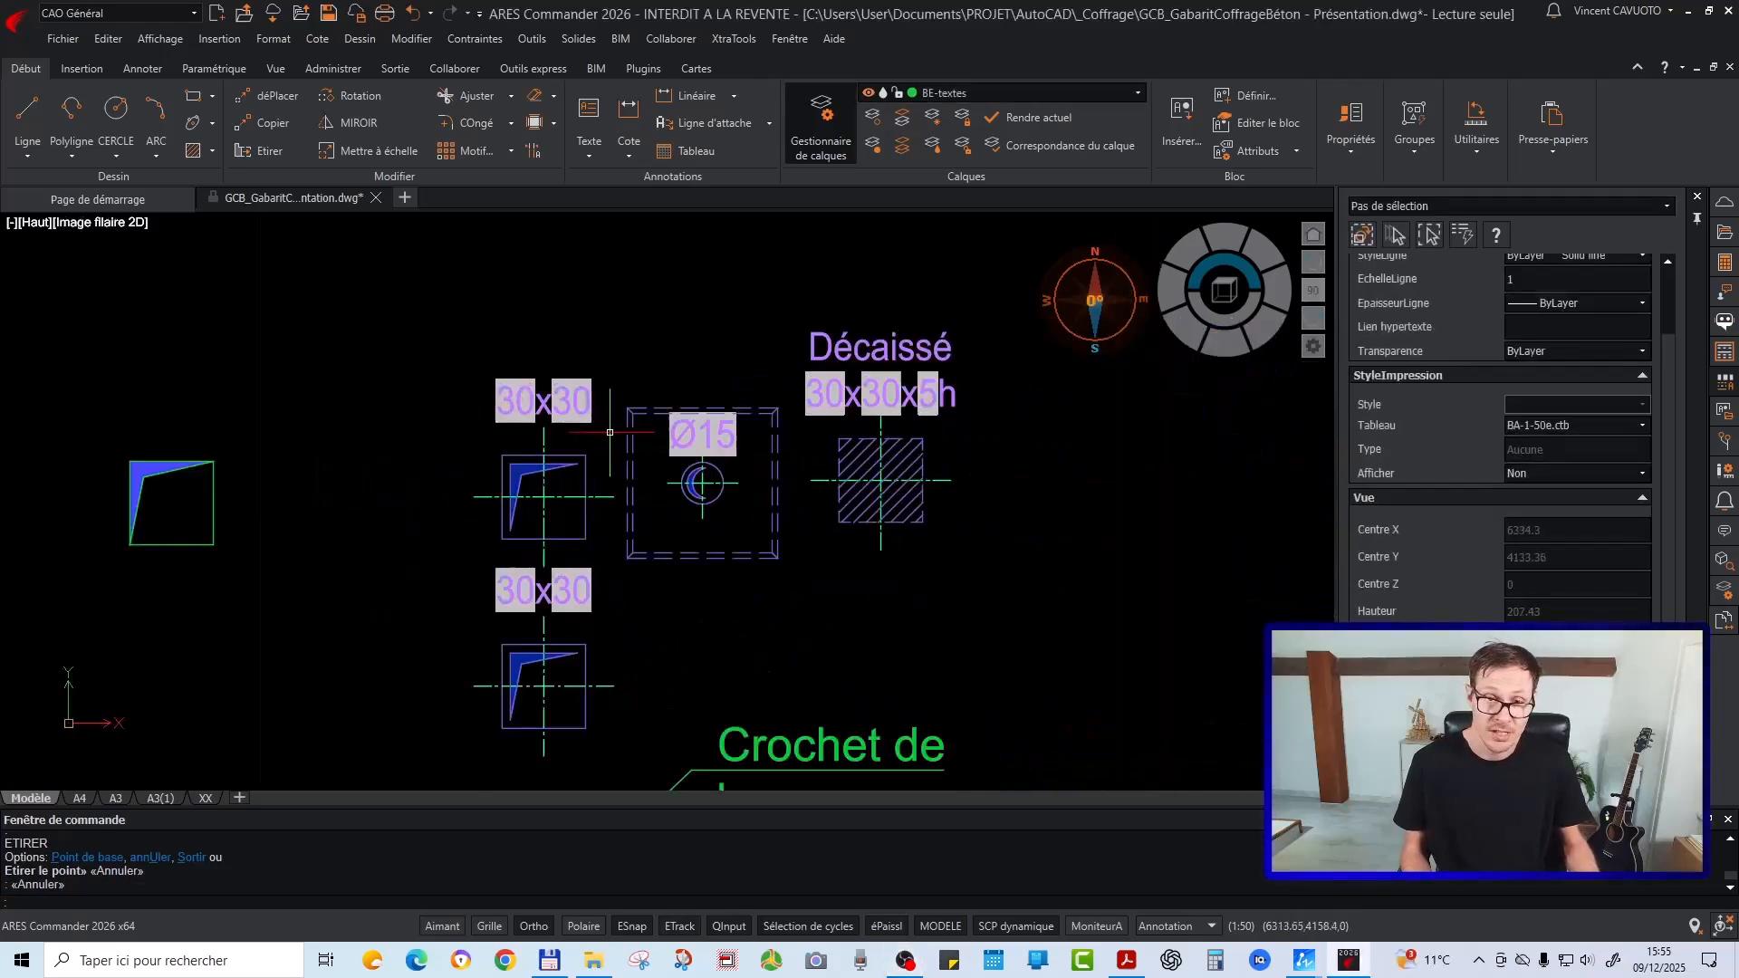
{"action": "left_click", "coordinate": [585, 457]}
{"action": "scroll", "coordinate": [629, 447], "scroll_direction": "up", "scroll_amount": 2}
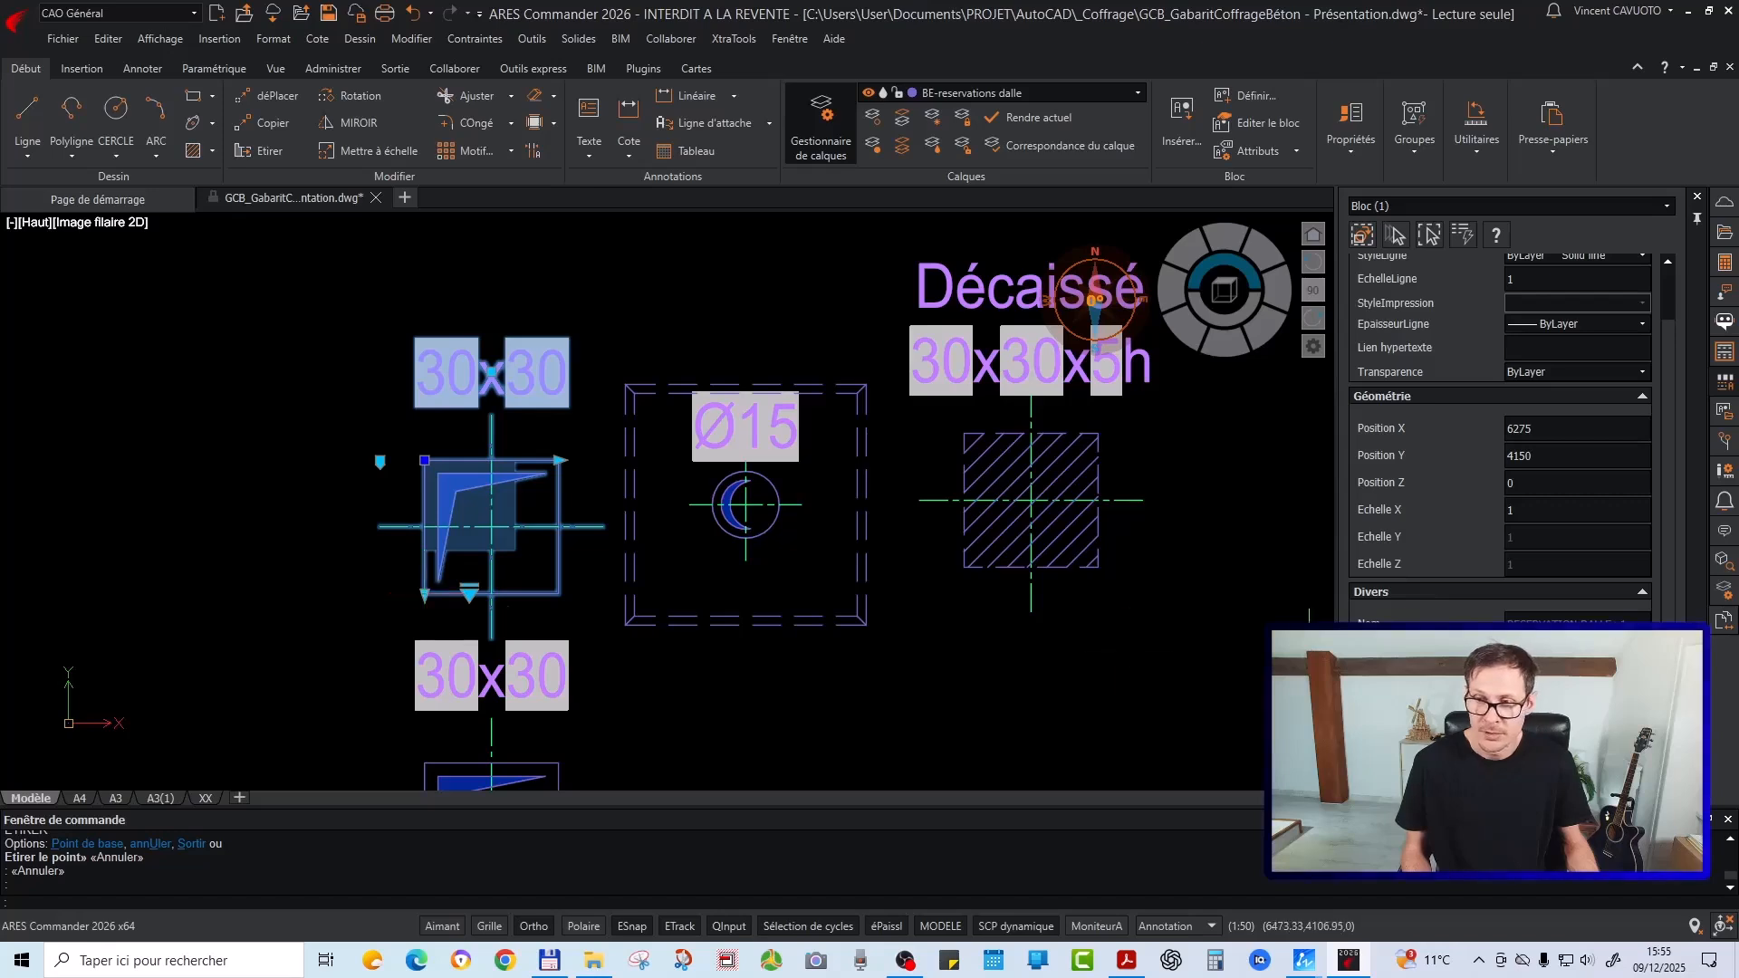
{"action": "scroll", "coordinate": [1449, 508], "scroll_direction": "down", "scroll_amount": 3}
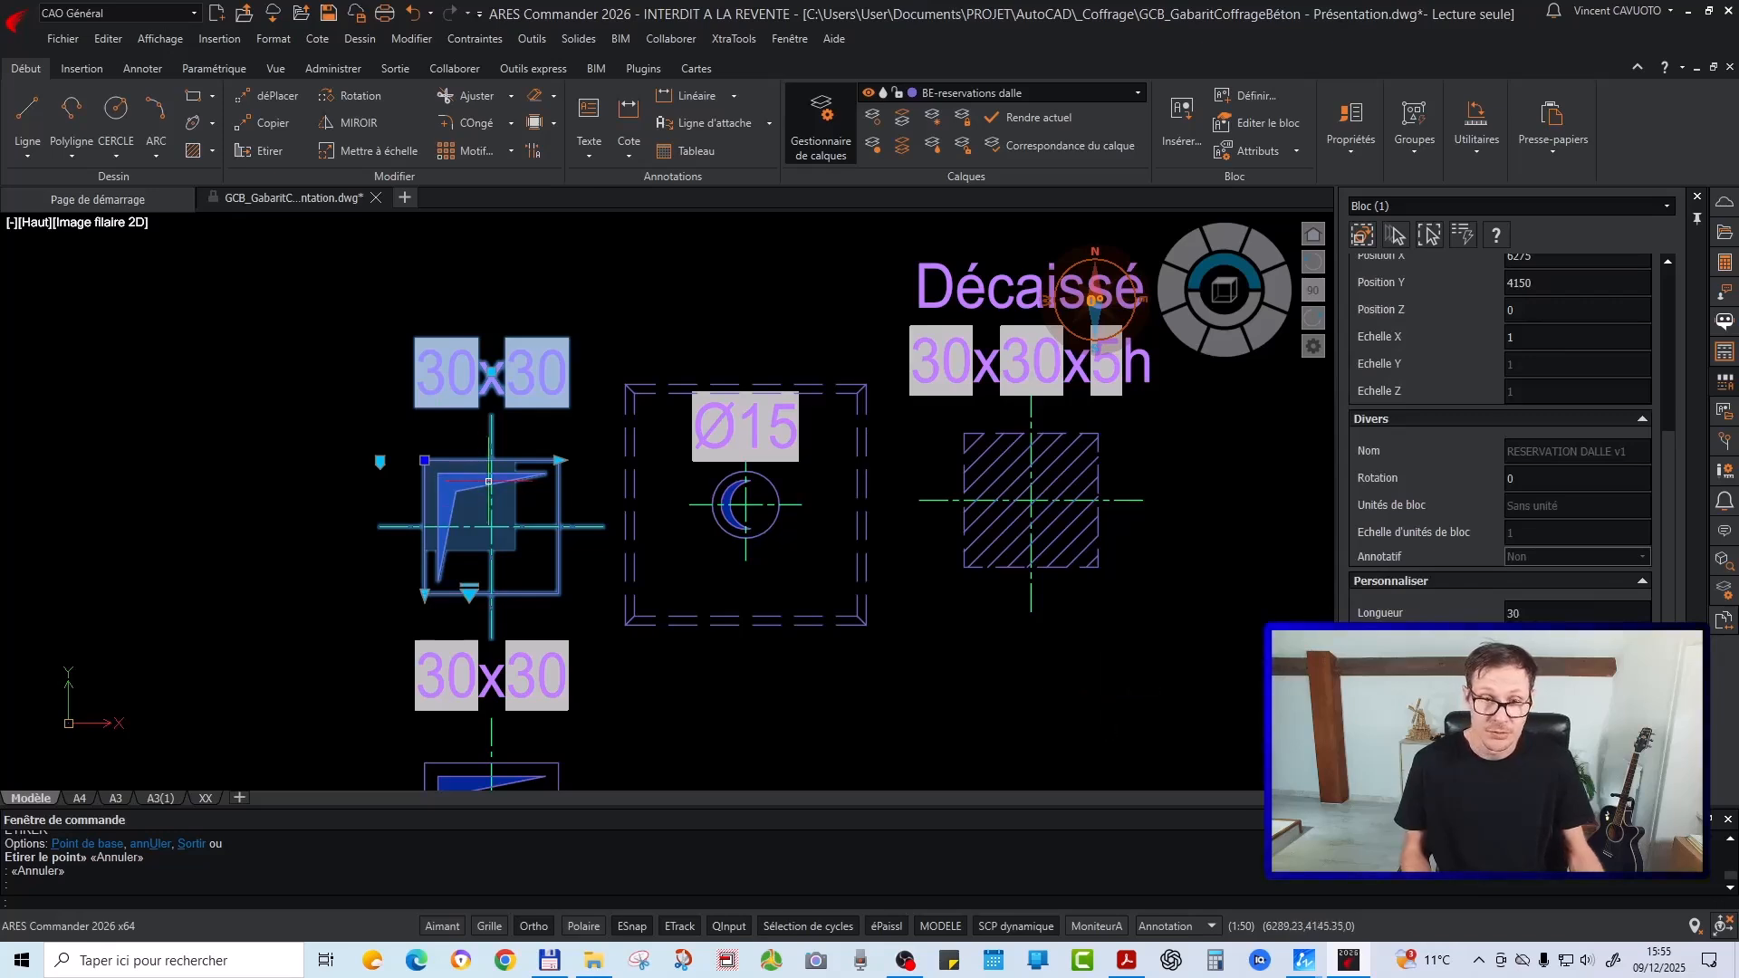
{"action": "left_click", "coordinate": [470, 590]}
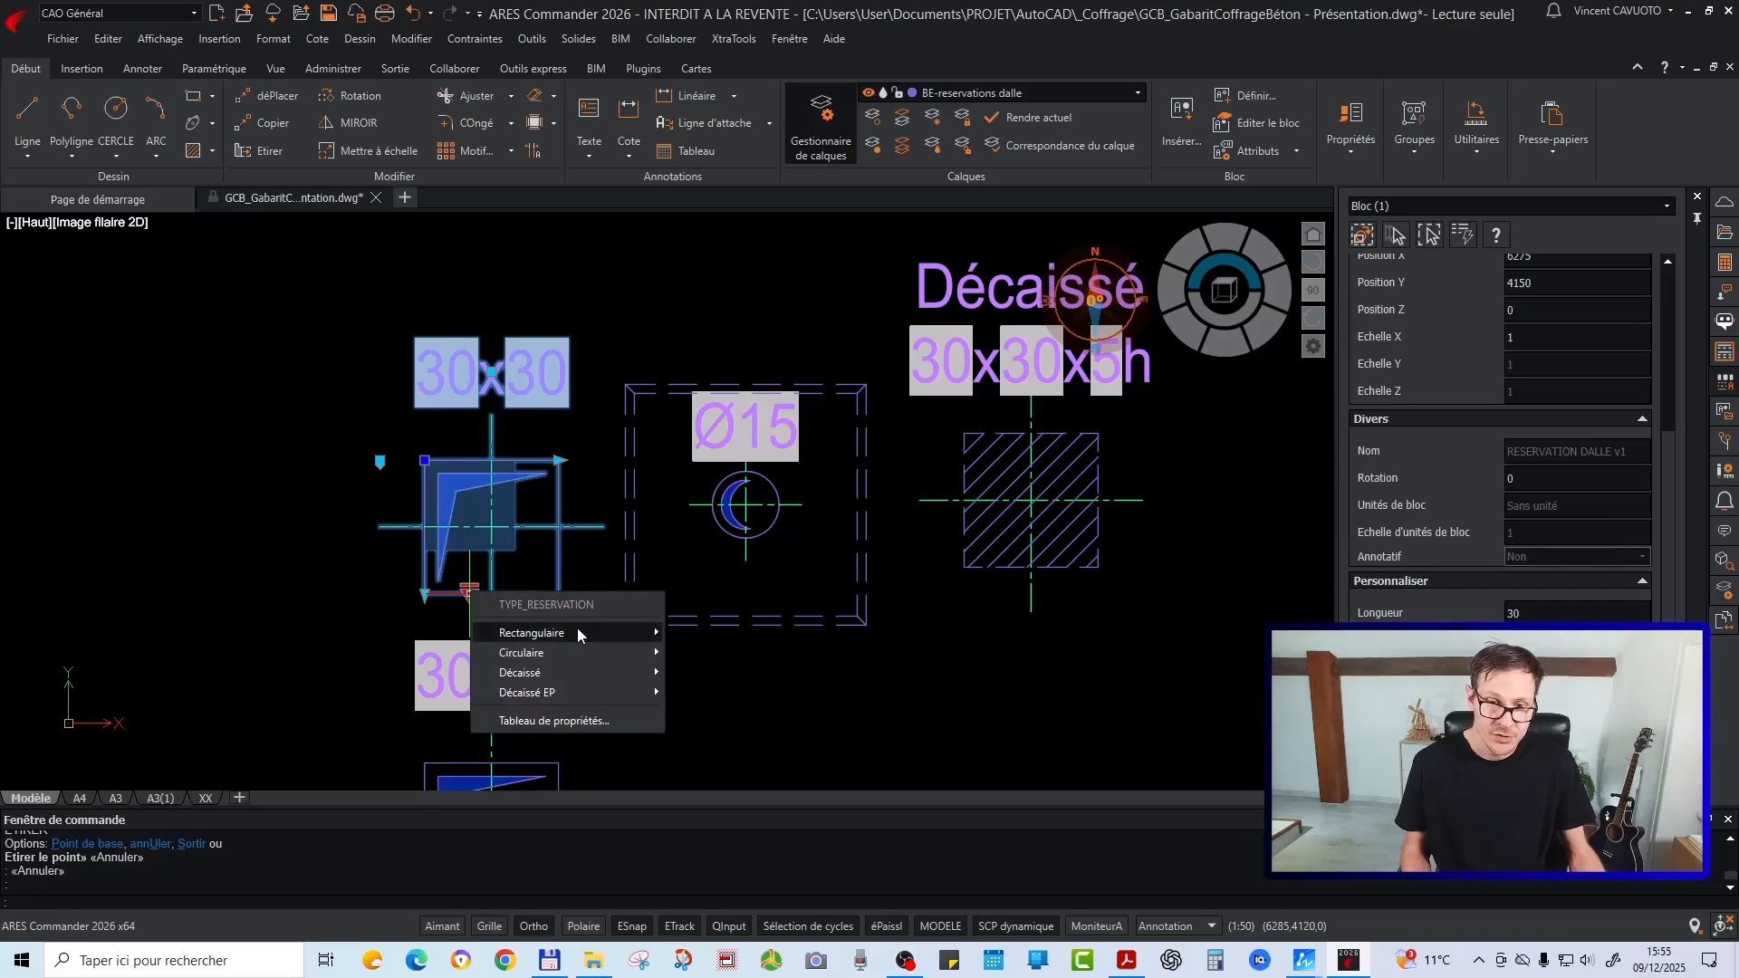
{"action": "mouse_move", "coordinate": [578, 629]}
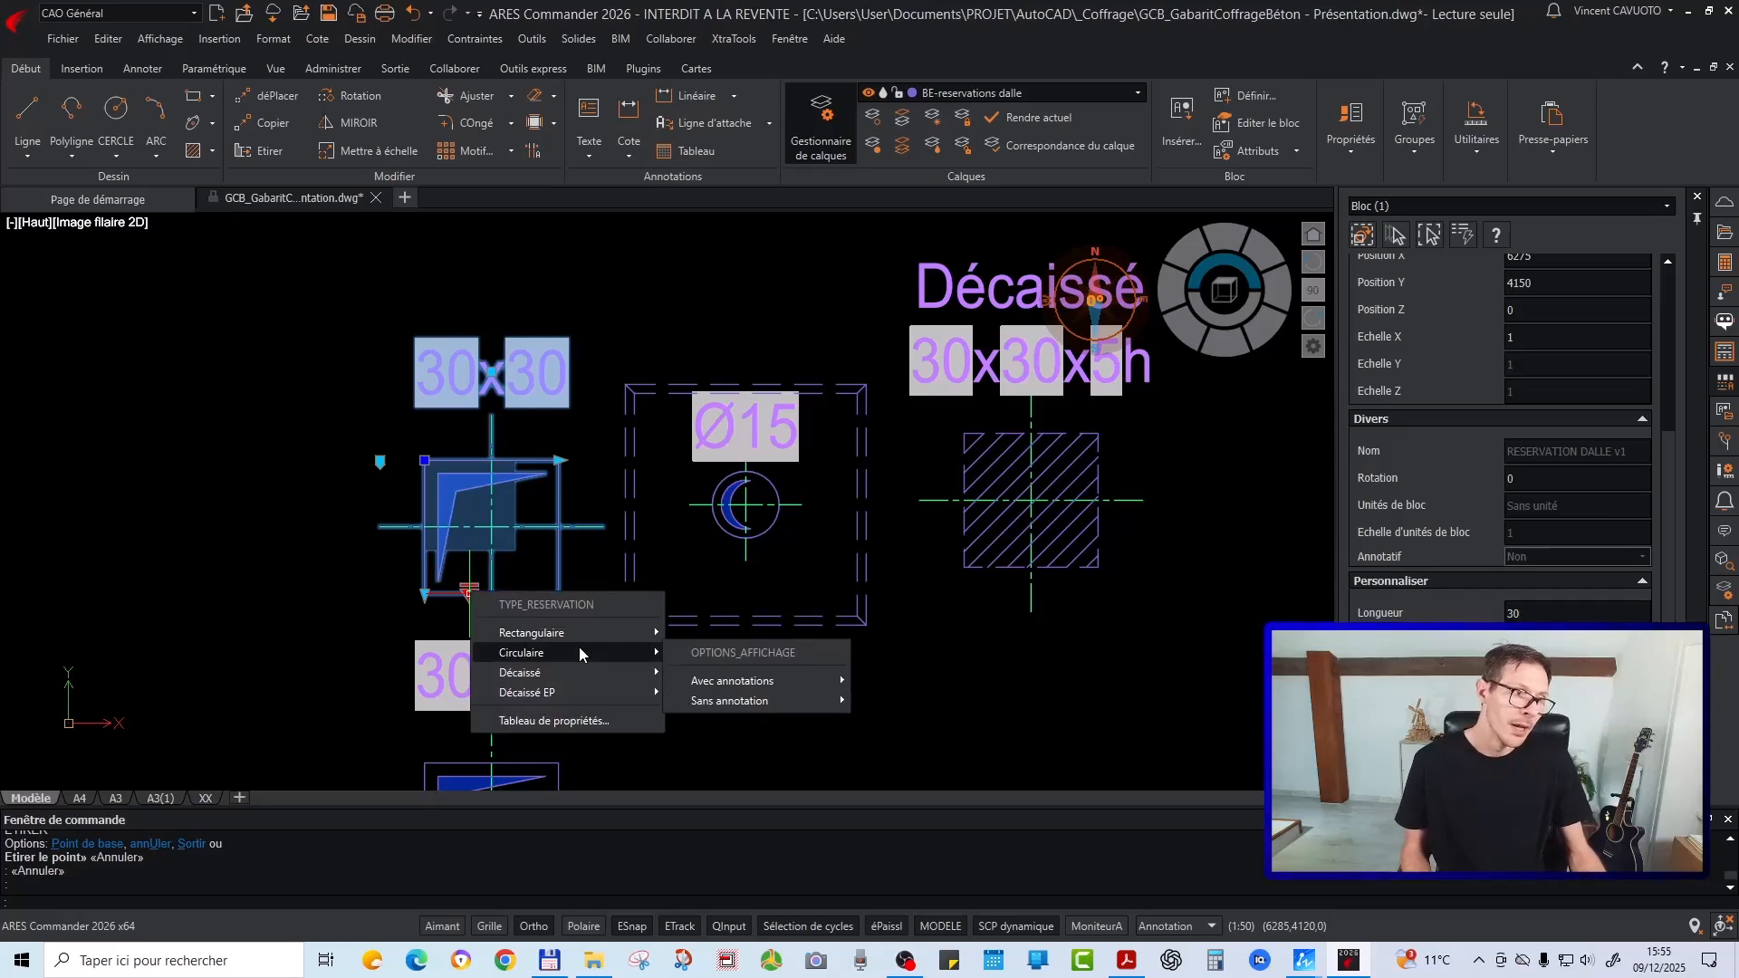
{"action": "key", "text": "Escape"}
{"action": "key", "text": "Escape"}
{"action": "key", "text": "Escape"}
Open the hand-made reservation block for editing in the block editor
{"action": "scroll", "coordinate": [645, 477], "scroll_direction": "down", "scroll_amount": 5}
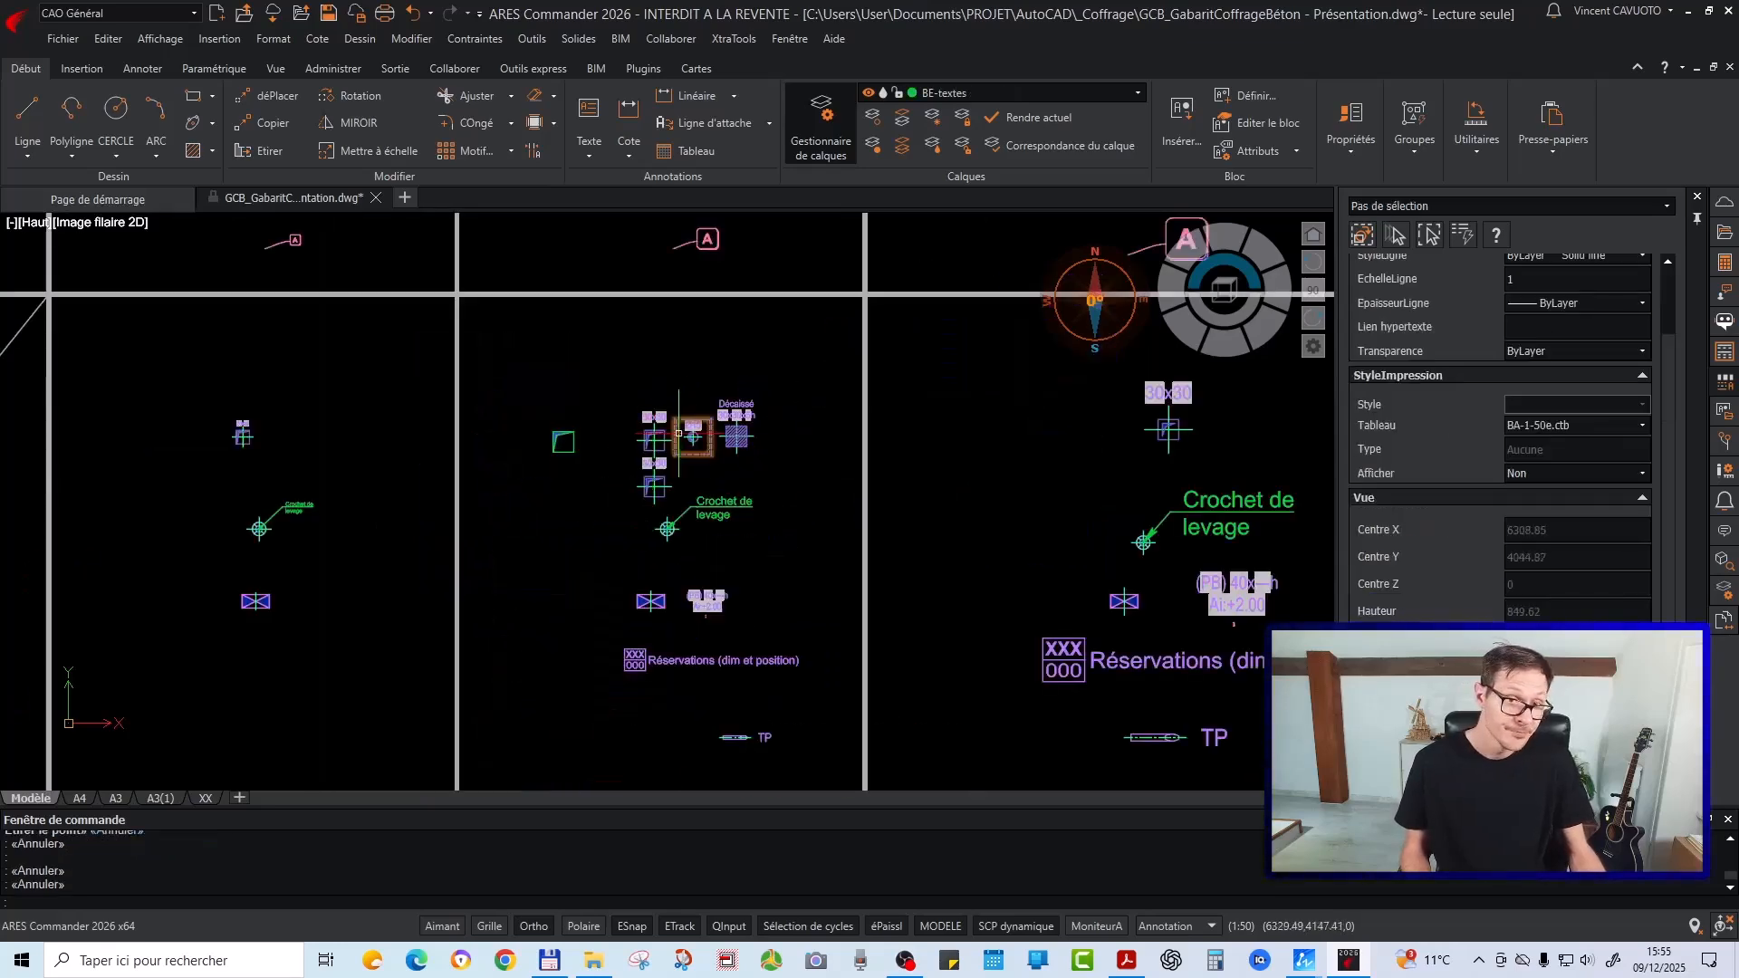
{"action": "scroll", "coordinate": [580, 444], "scroll_direction": "up", "scroll_amount": 5}
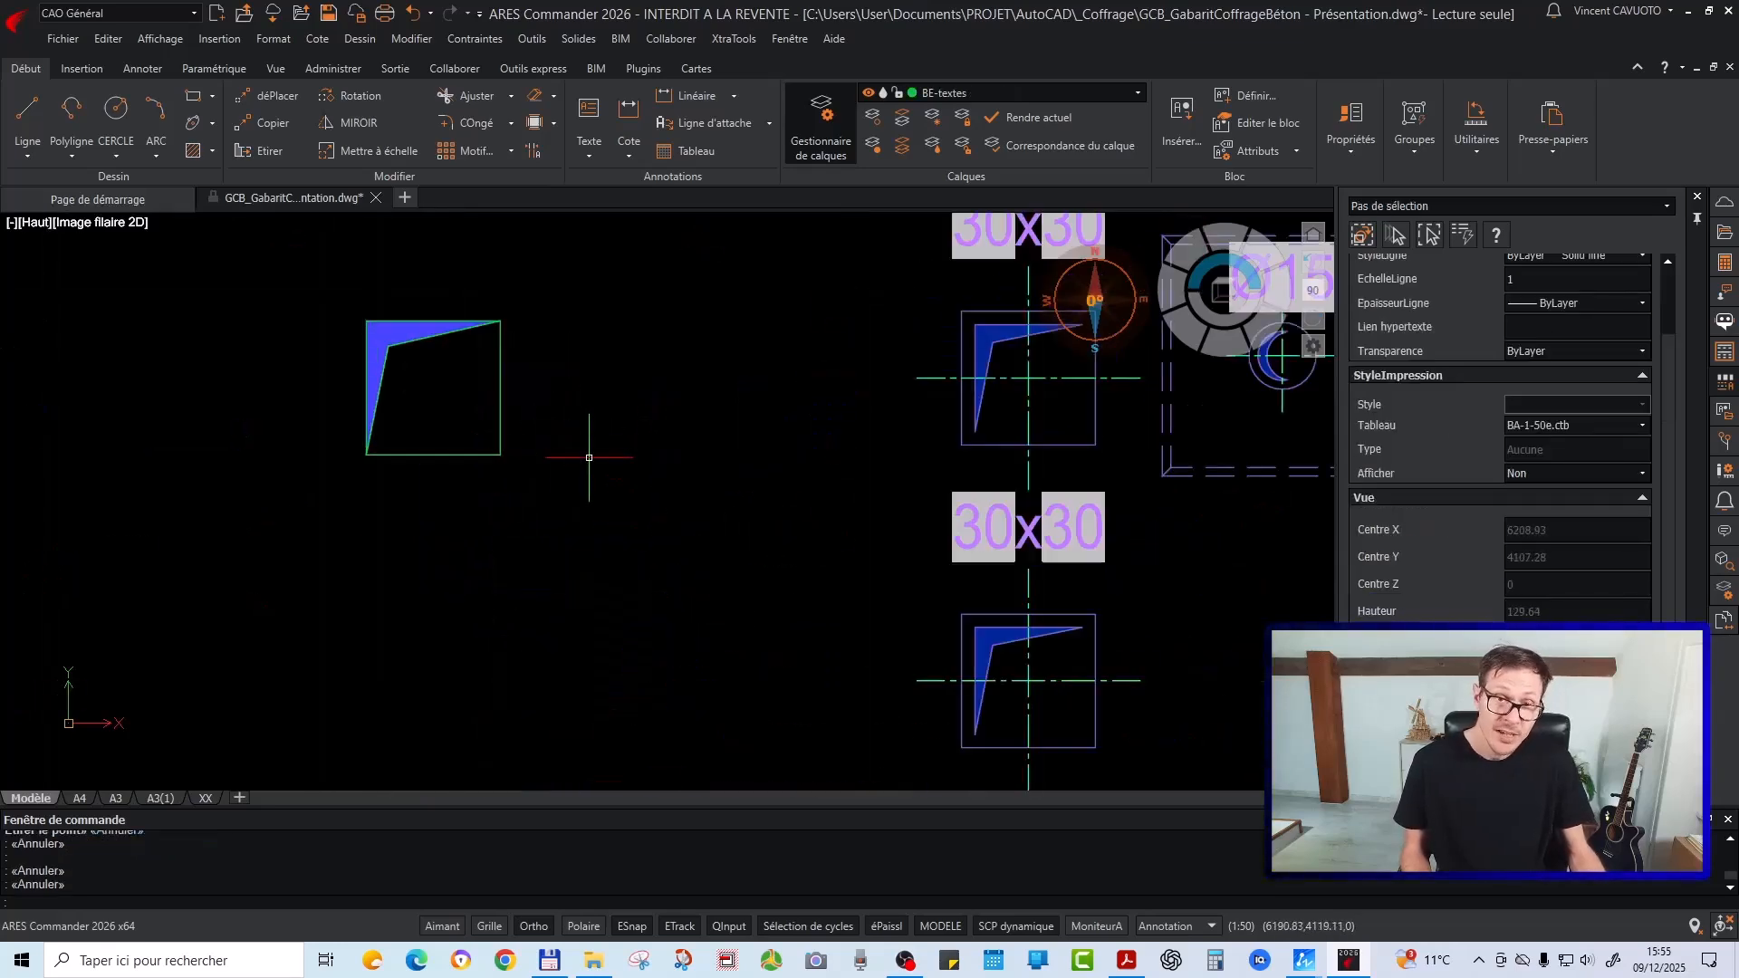
{"action": "left_click", "coordinate": [430, 333]}
{"action": "right_click", "coordinate": [430, 332]}
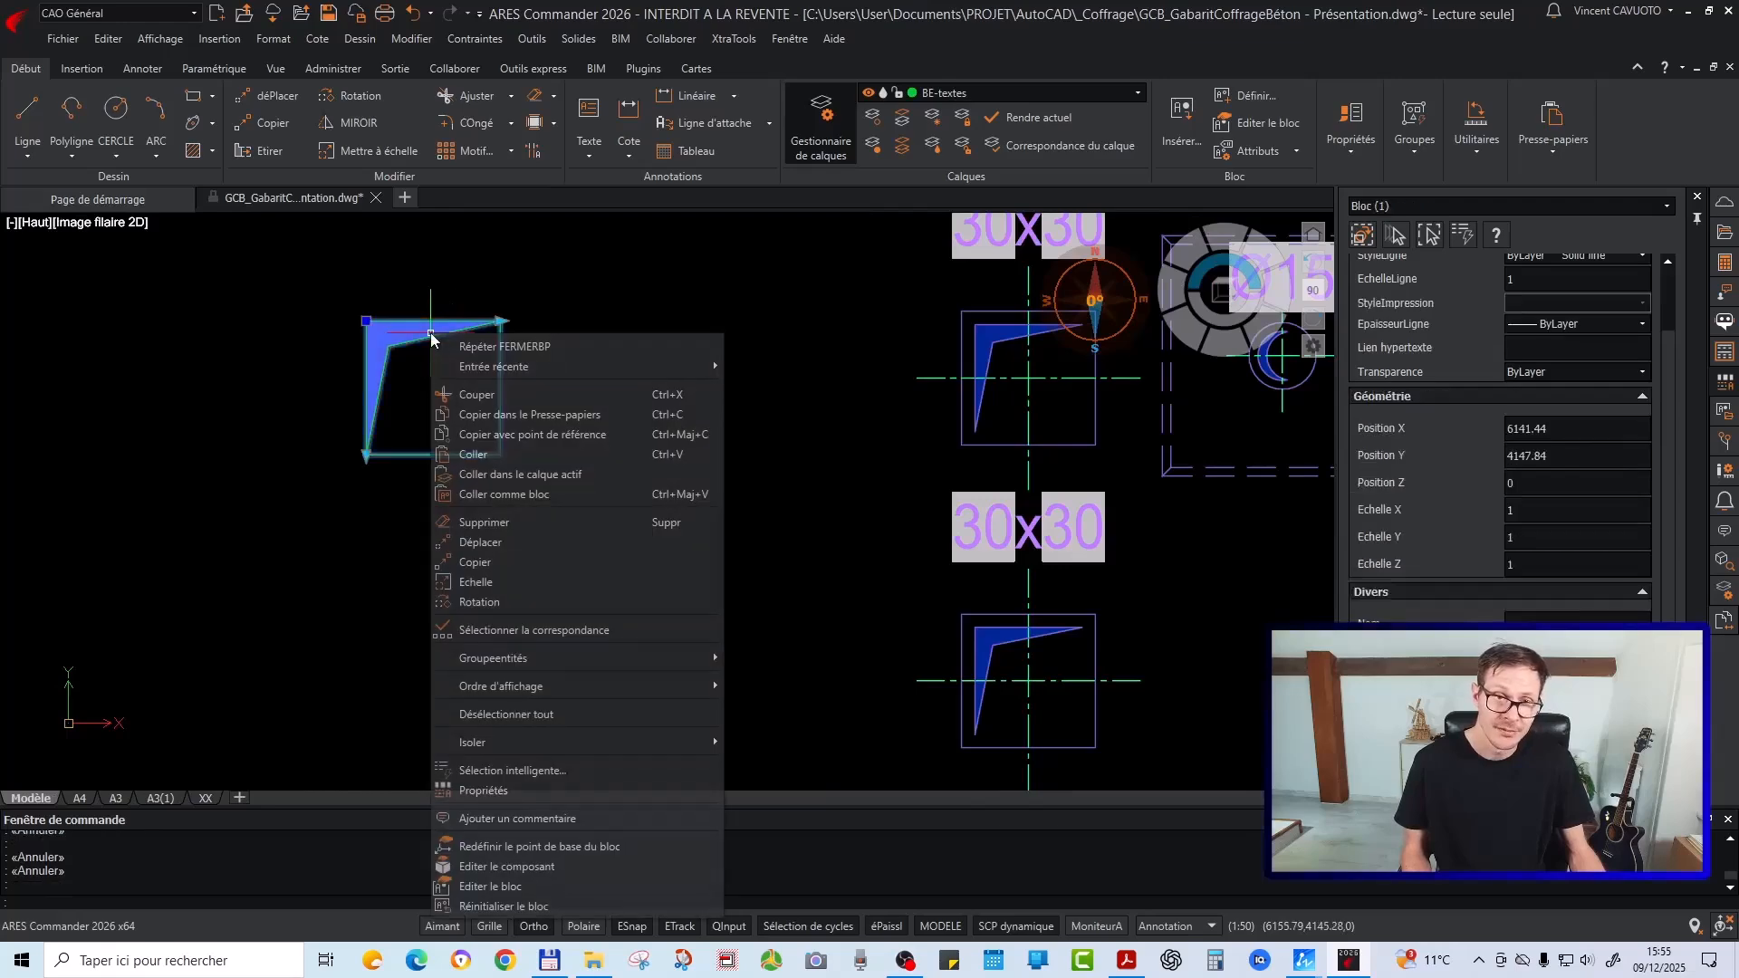
{"action": "left_click", "coordinate": [518, 886]}
{"action": "middle_click_drag", "start_coordinate": [654, 489], "coordinate": [530, 556]}
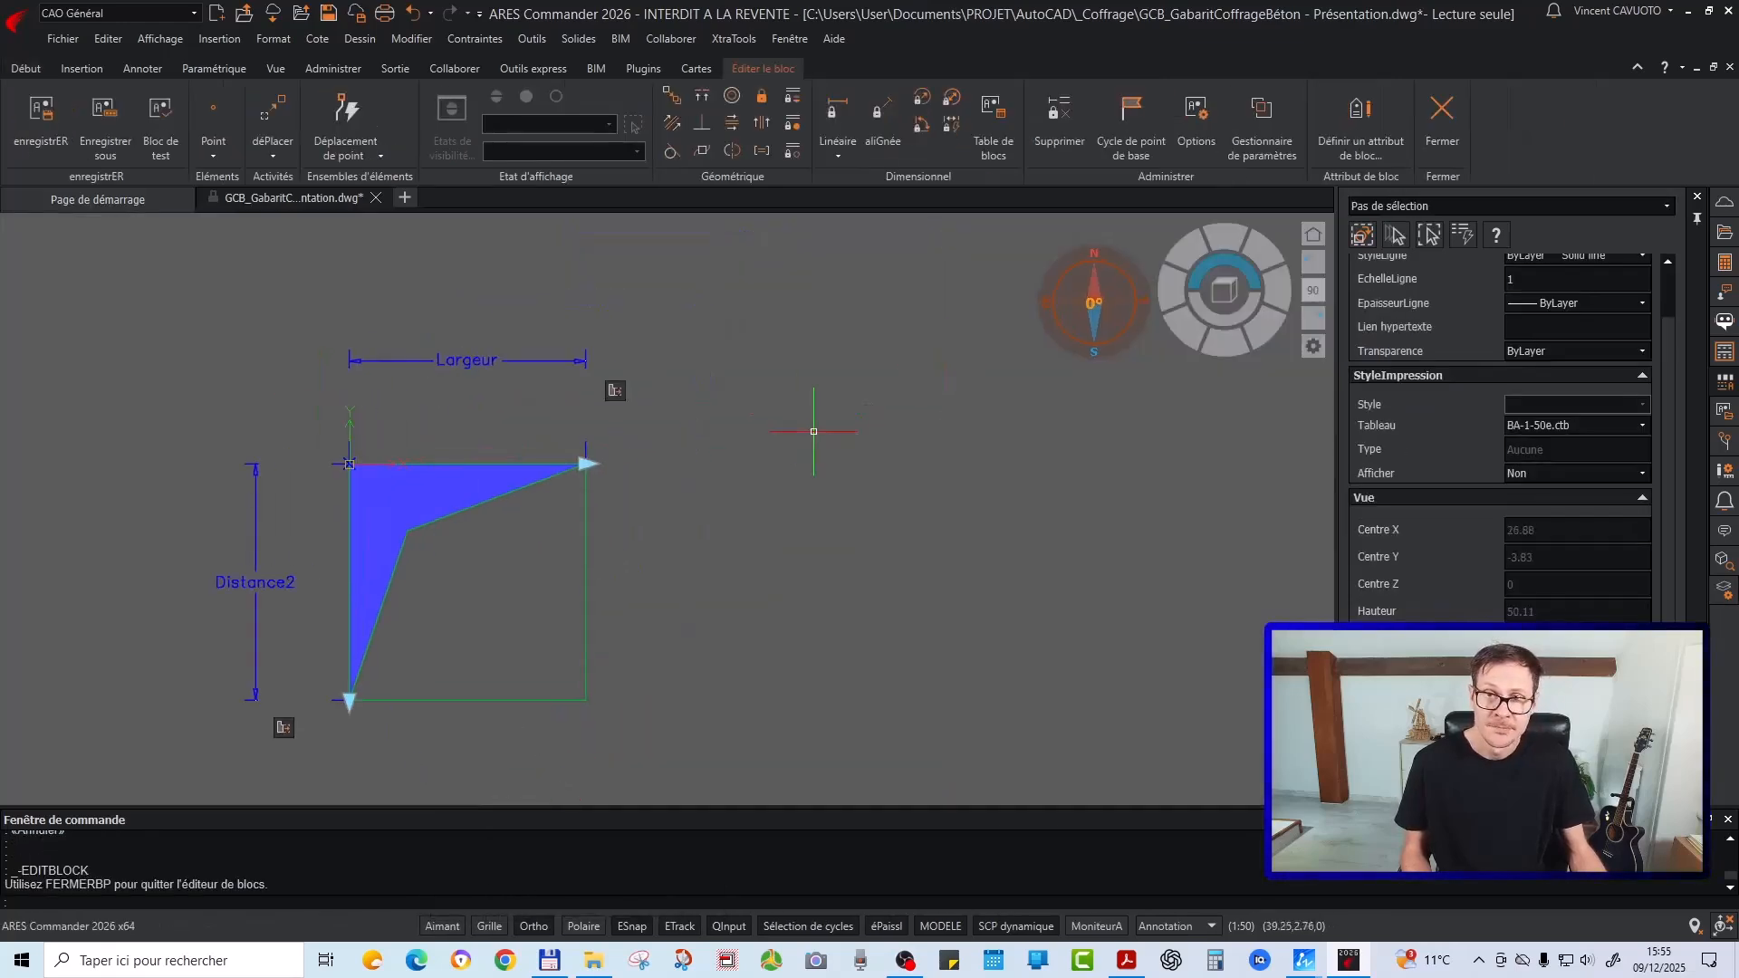
Add a visibility element with 1 grip beyond the upper-right corner of the reservation block, applied to all entities
{"action": "left_click", "coordinate": [213, 156]}
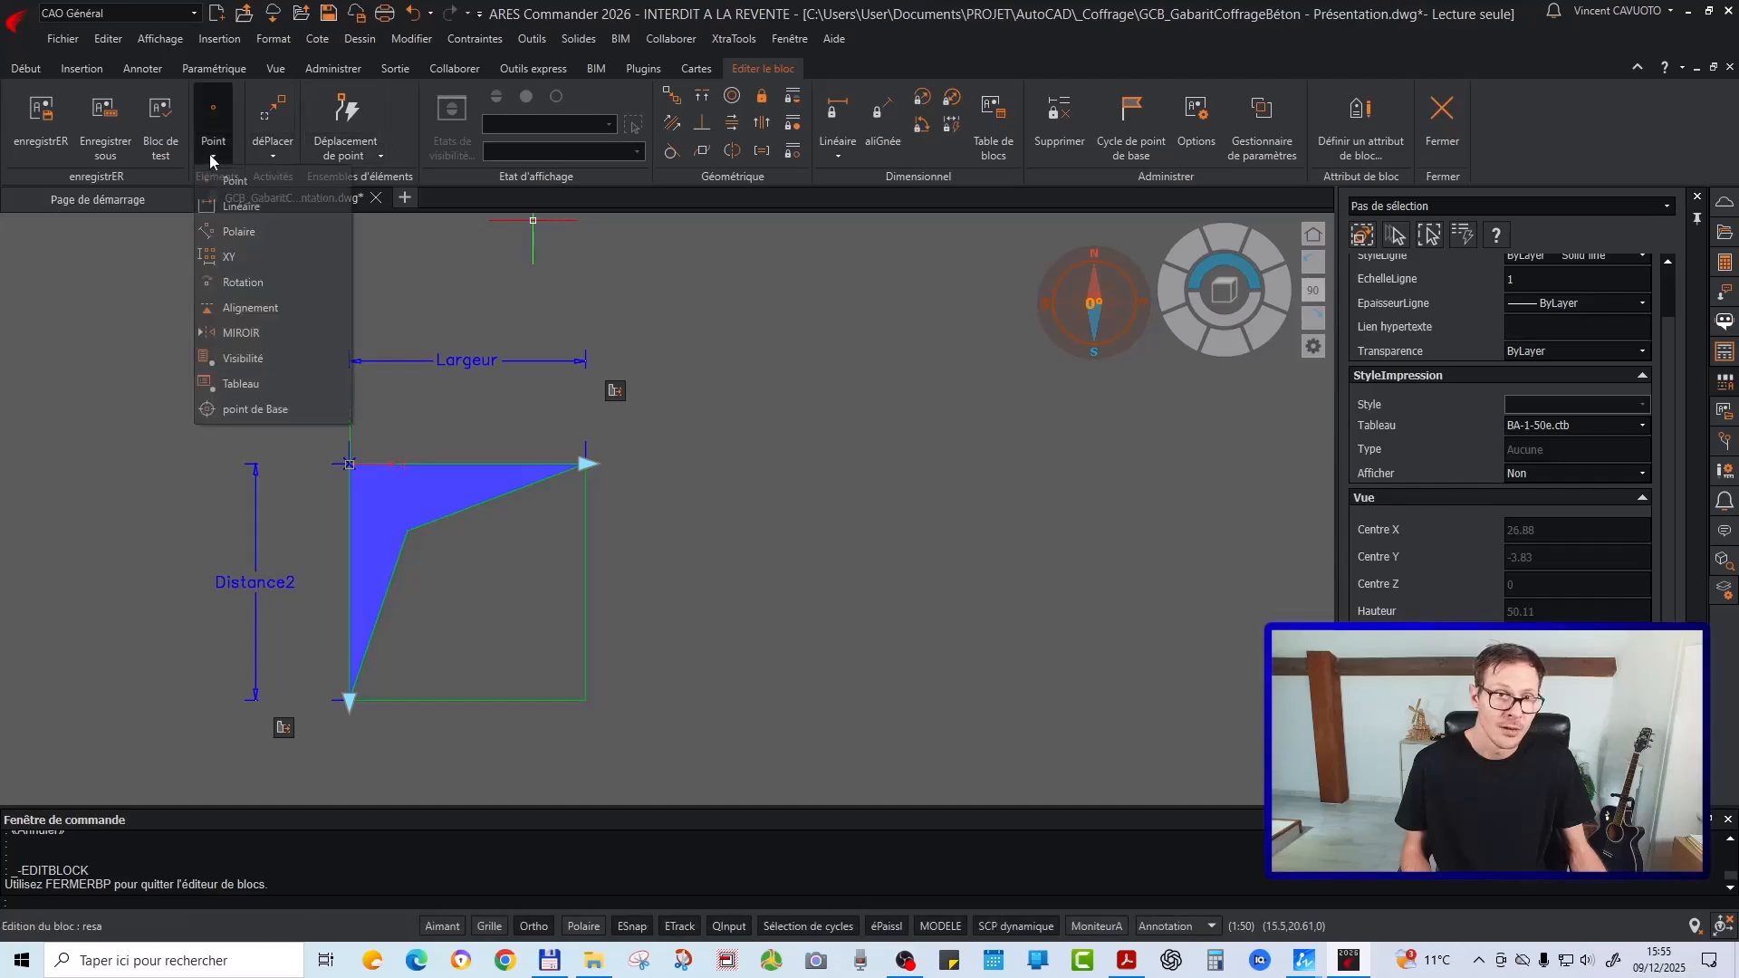
{"action": "left_click", "coordinate": [243, 358]}
{"action": "left_click", "coordinate": [678, 317]}
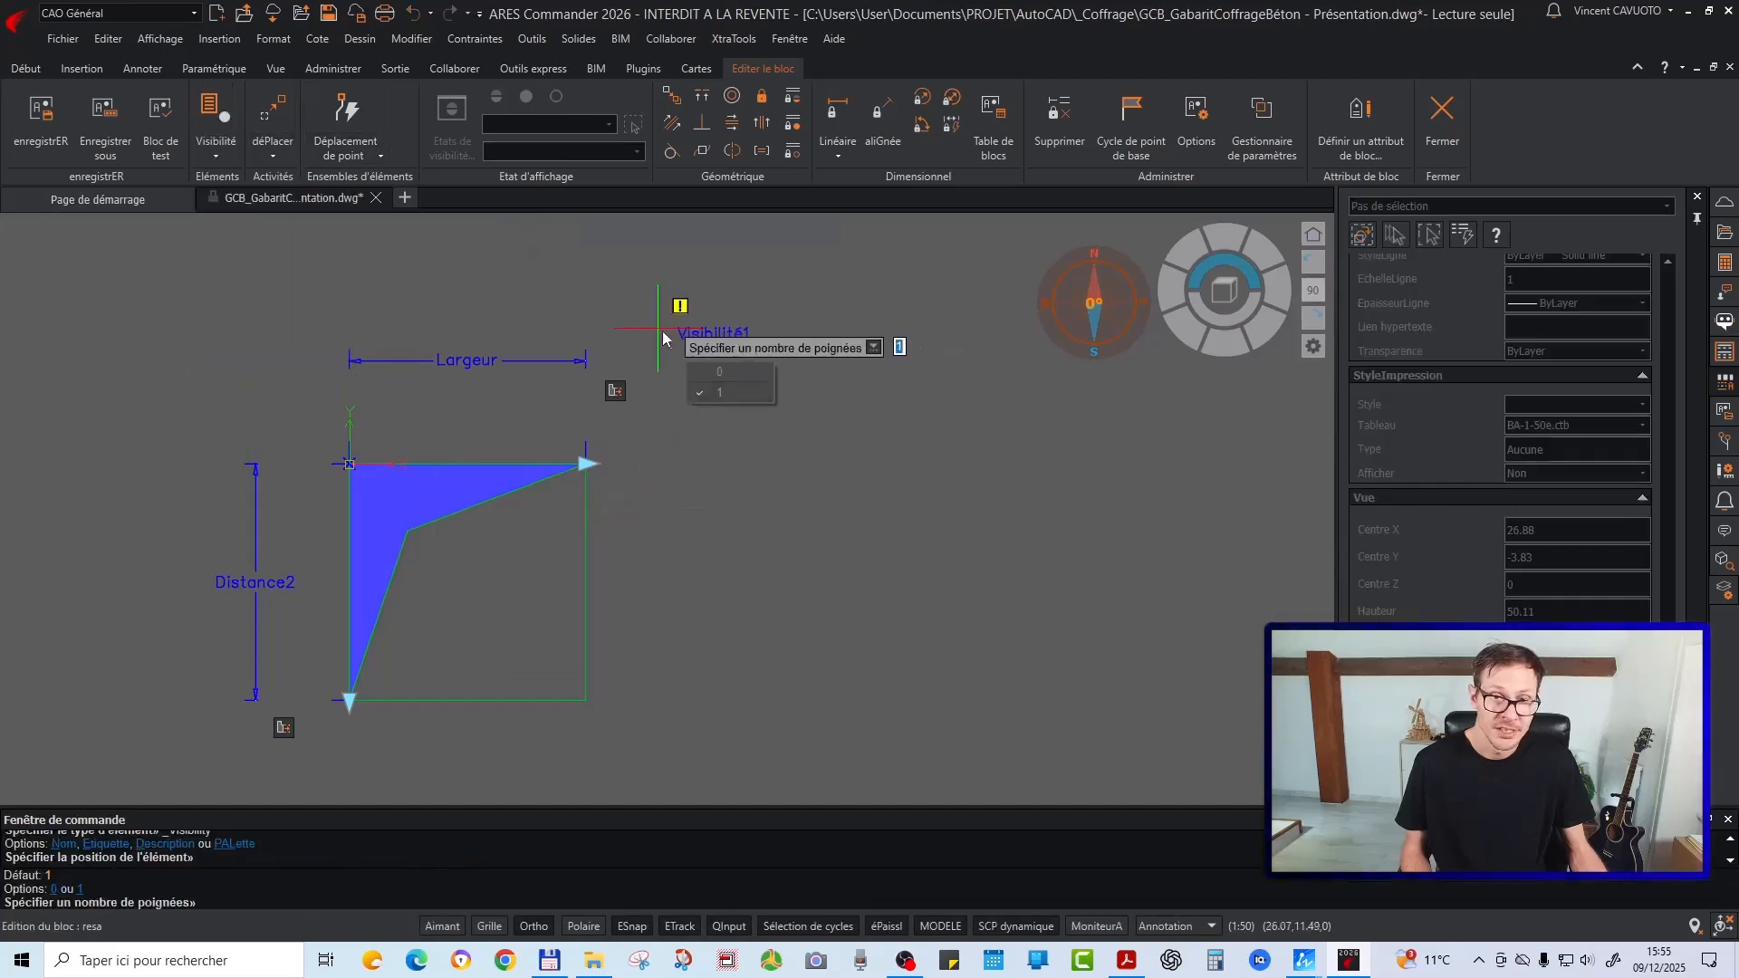
{"action": "left_click", "coordinate": [716, 394]}
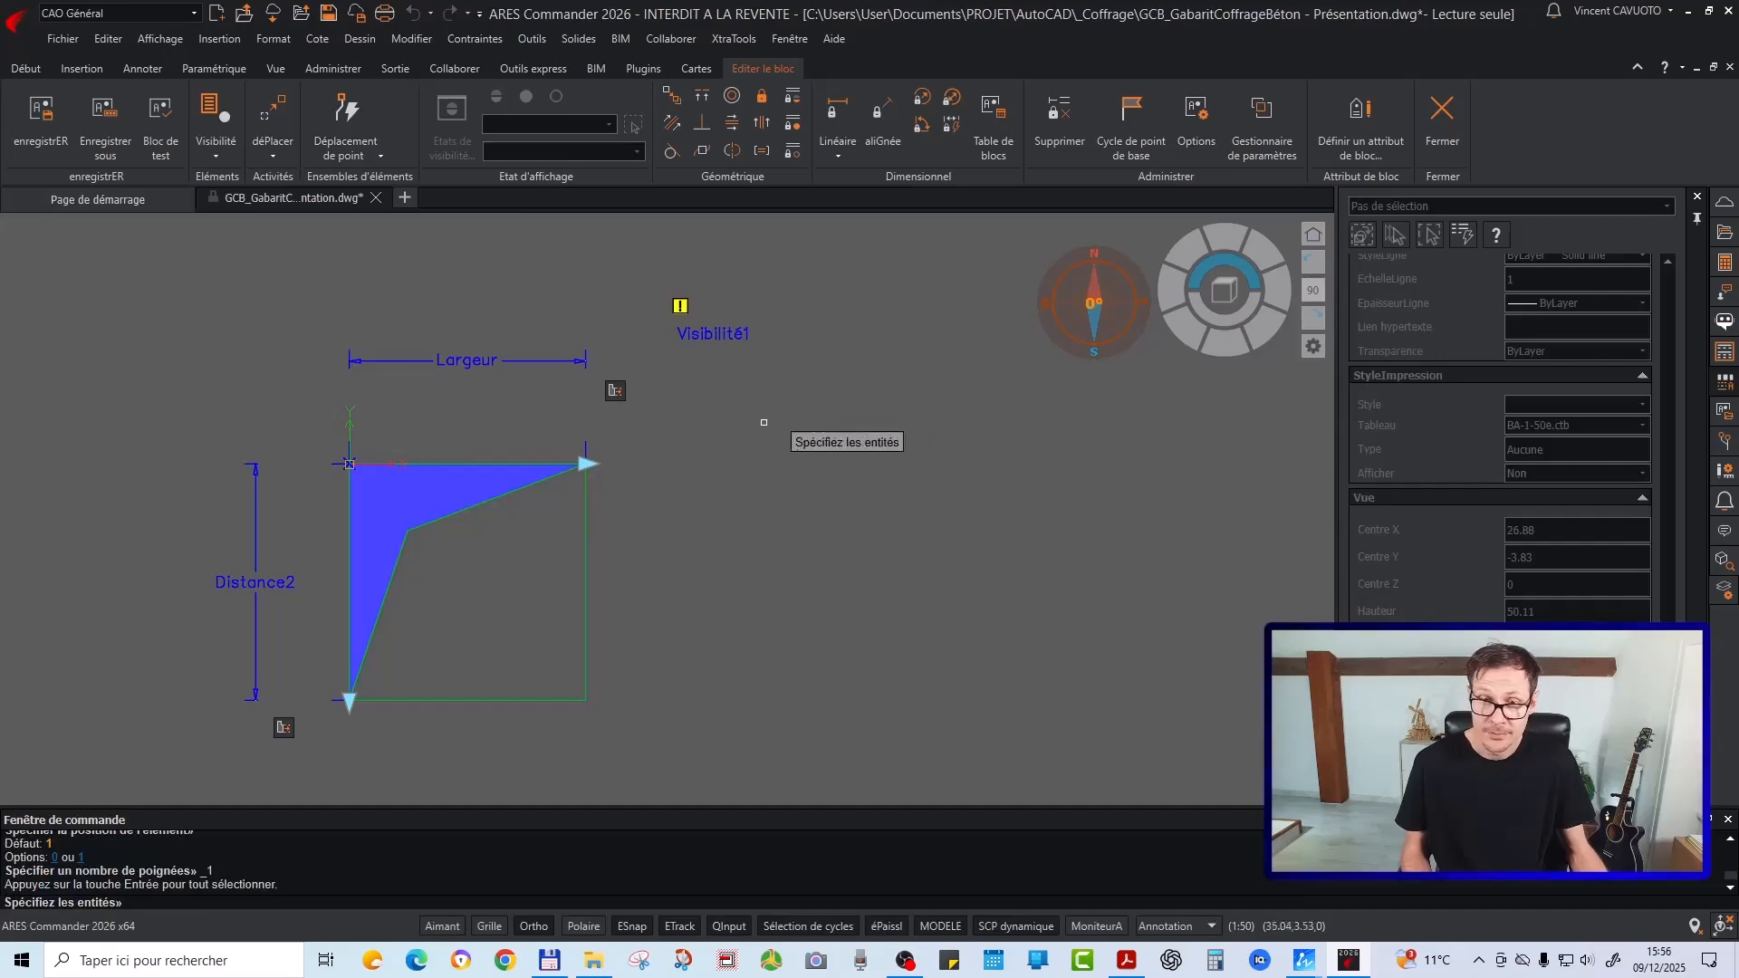
{"action": "key", "text": "Return"}
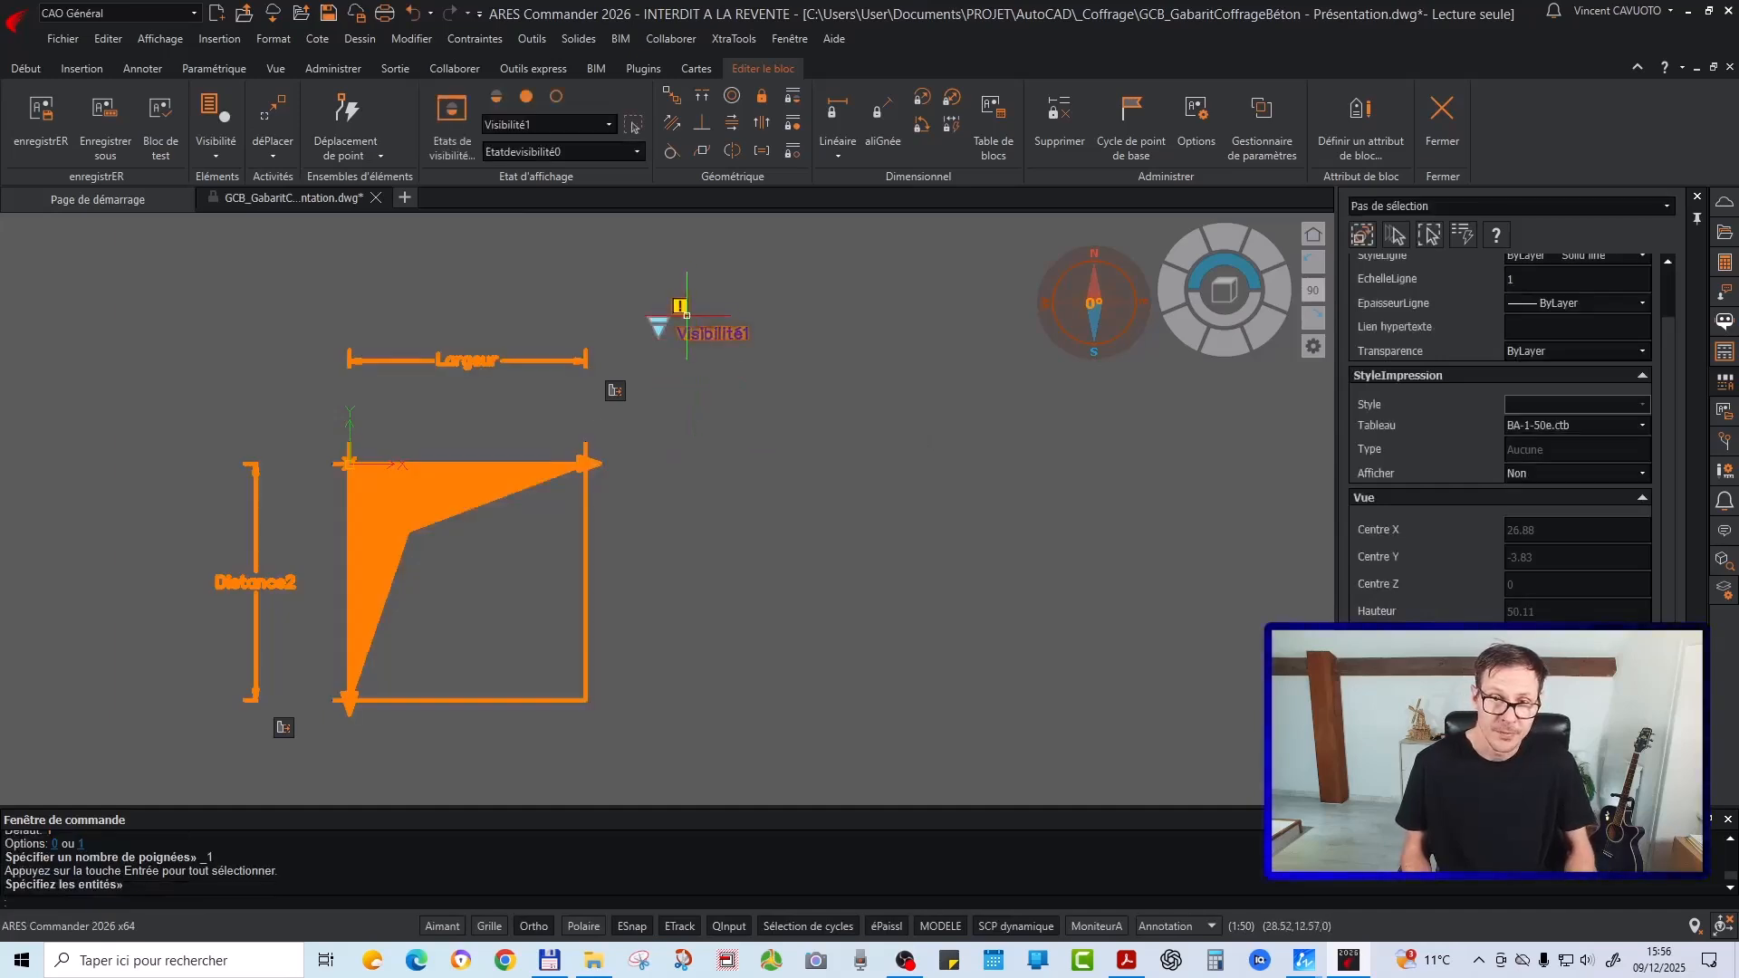
{"action": "key", "text": "Return"}
Rename the visibility element's default state as "hachure"
{"action": "double_click", "coordinate": [700, 337]}
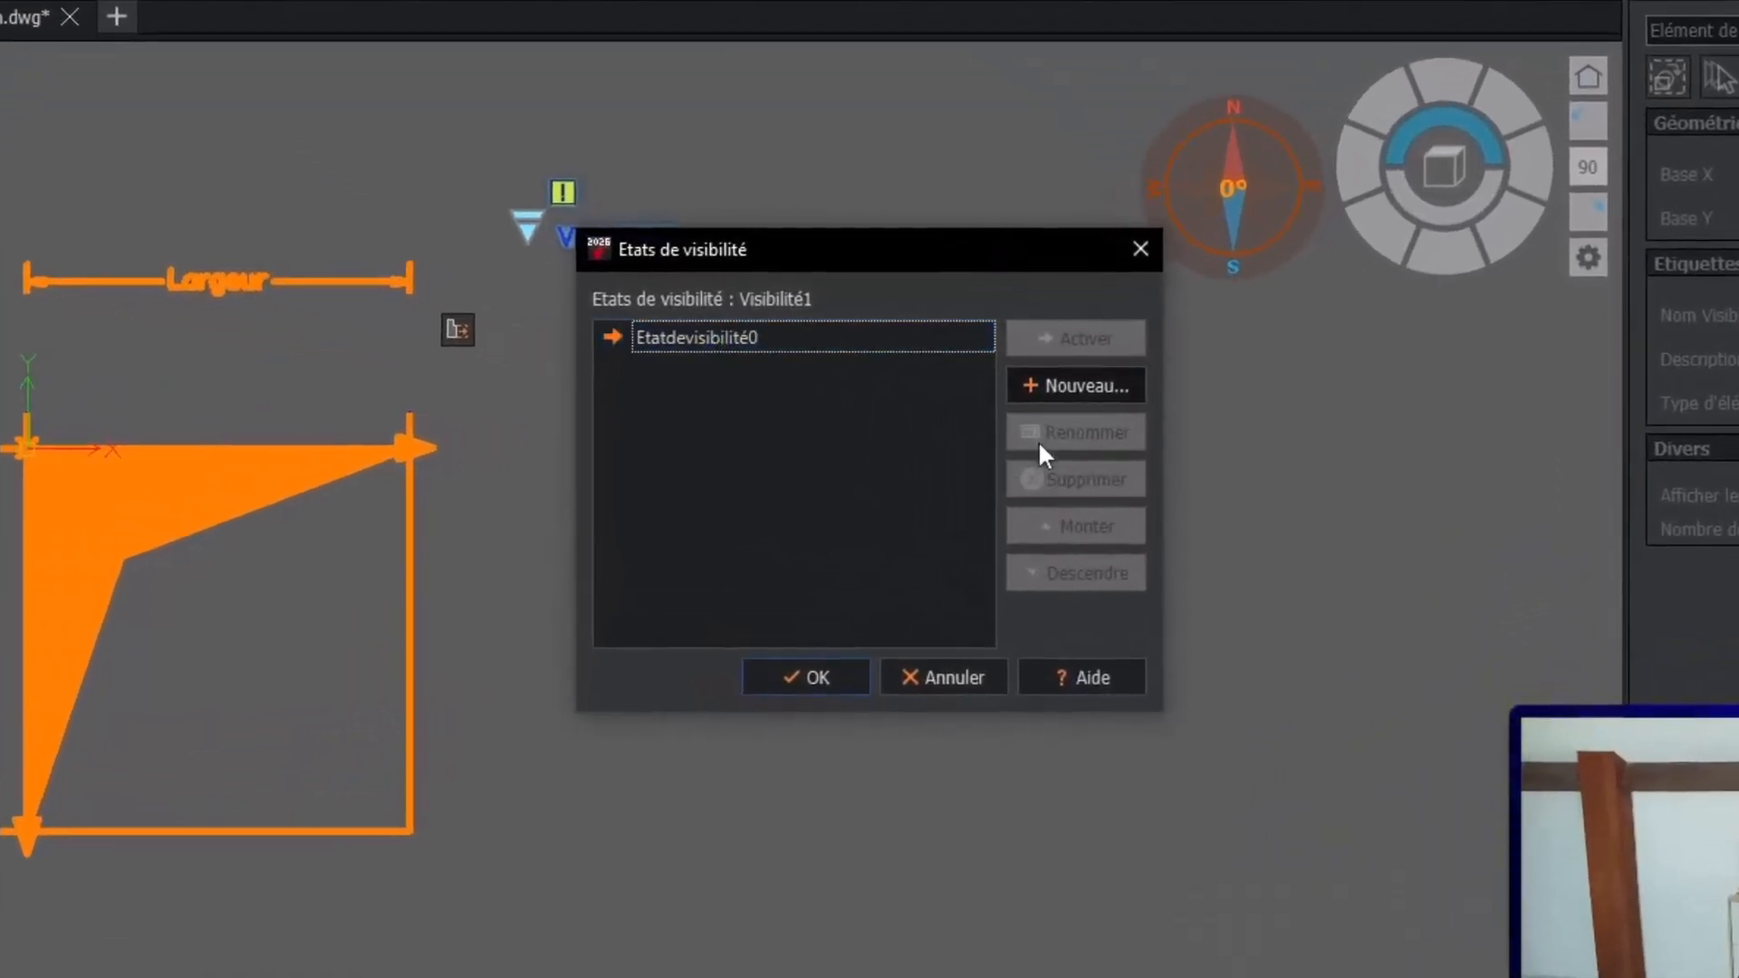
{"action": "left_click", "coordinate": [749, 337]}
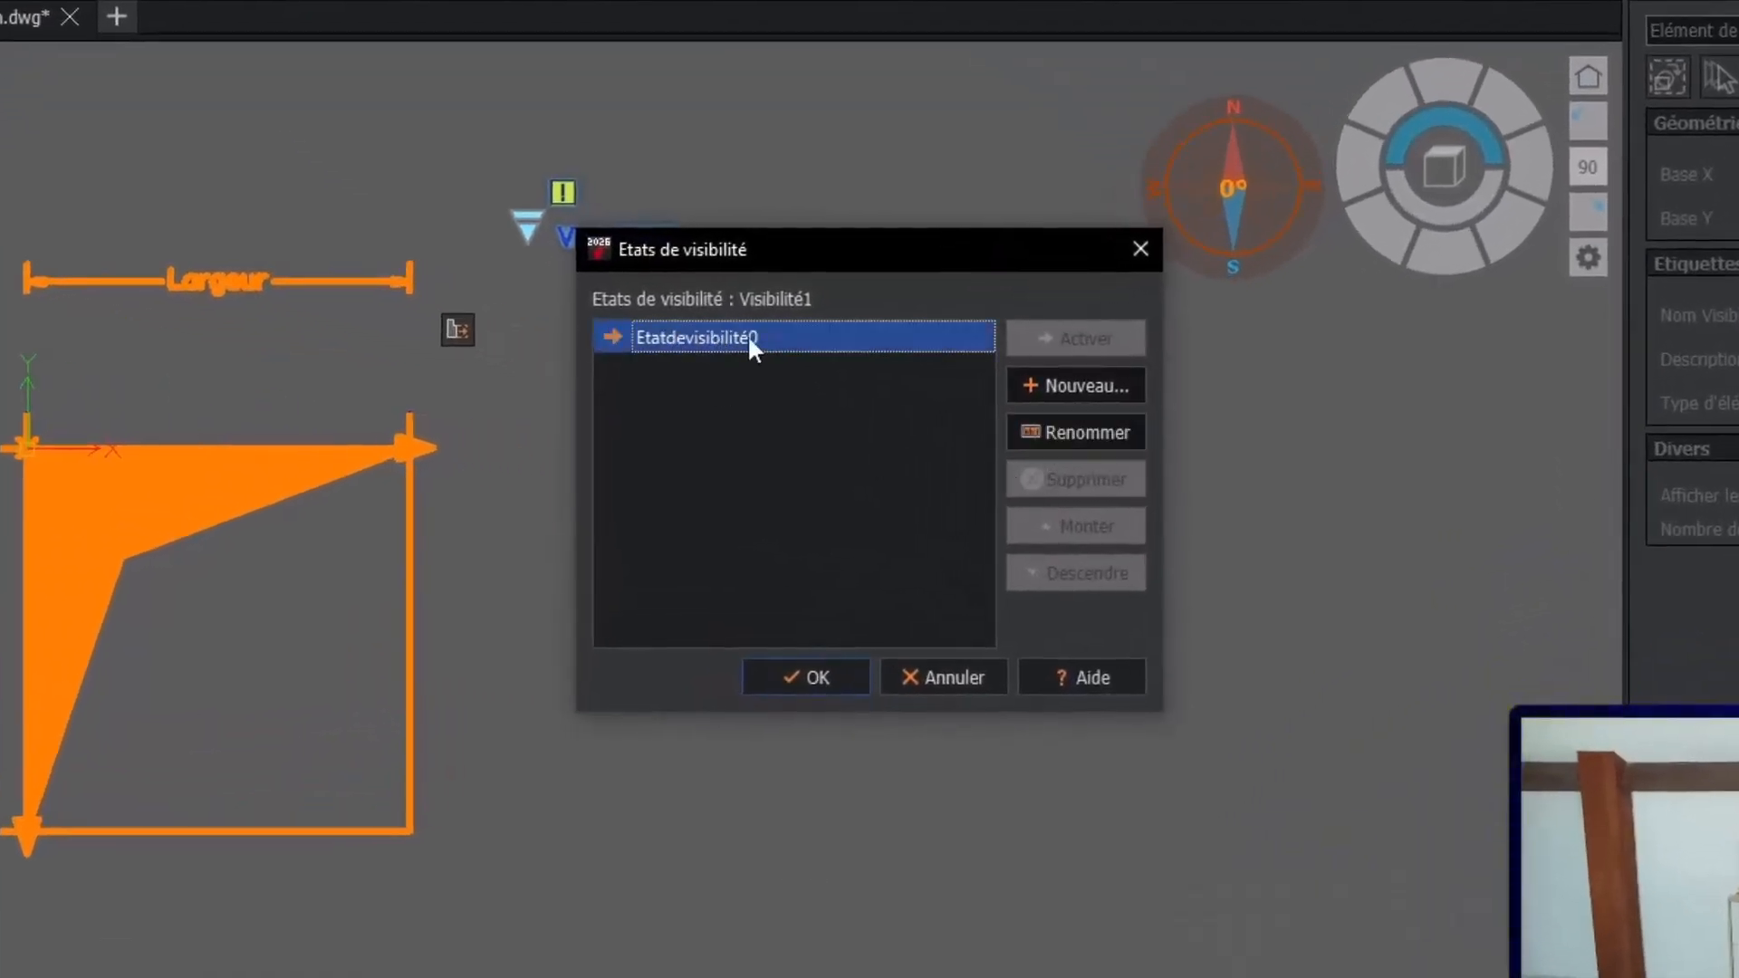
{"action": "left_click", "coordinate": [1080, 432]}
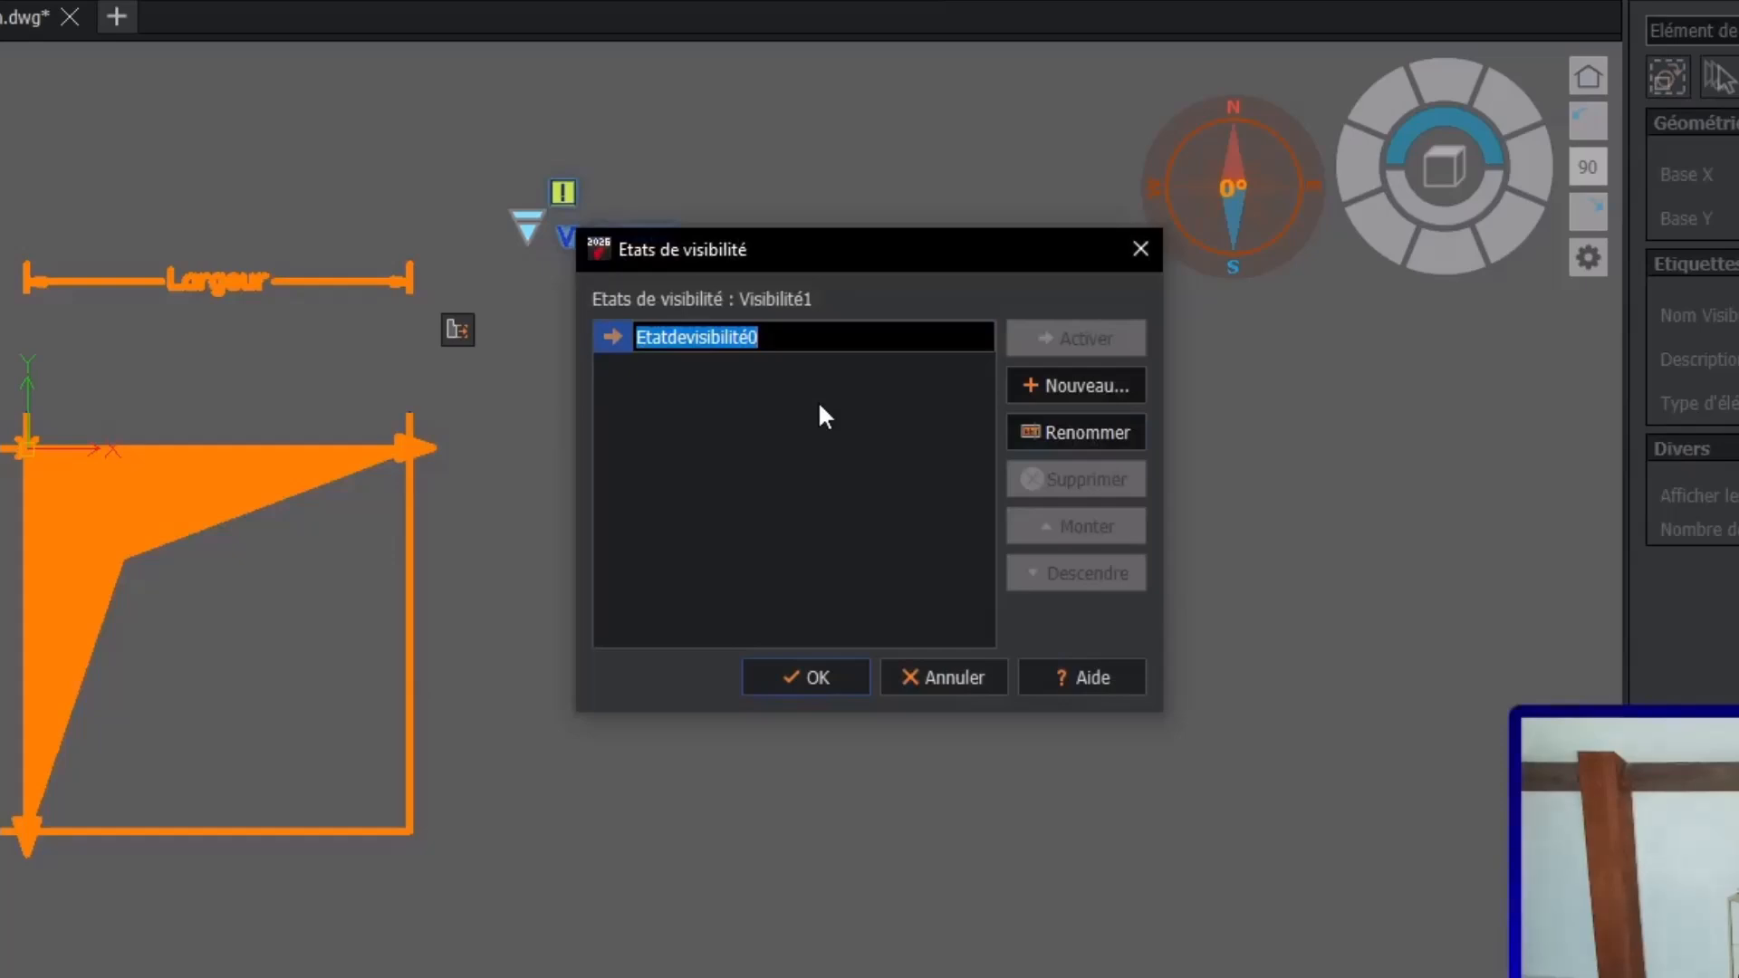
{"action": "type", "text": "hachure"}
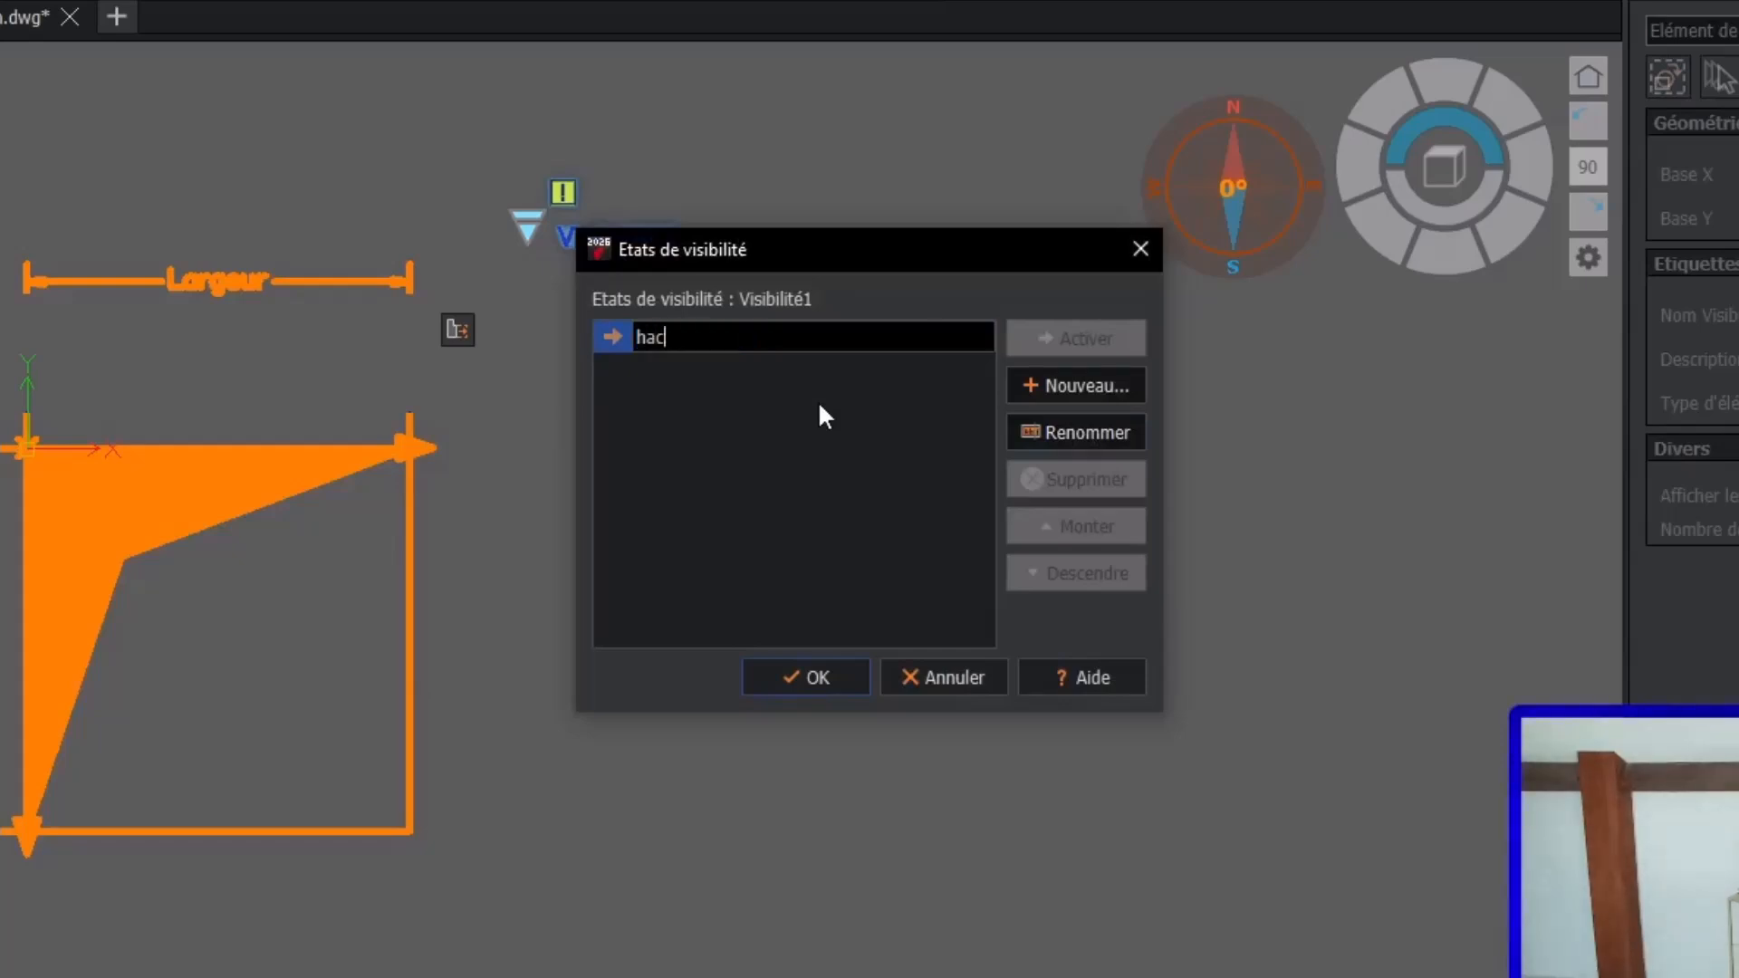
{"action": "key", "text": "Return"}
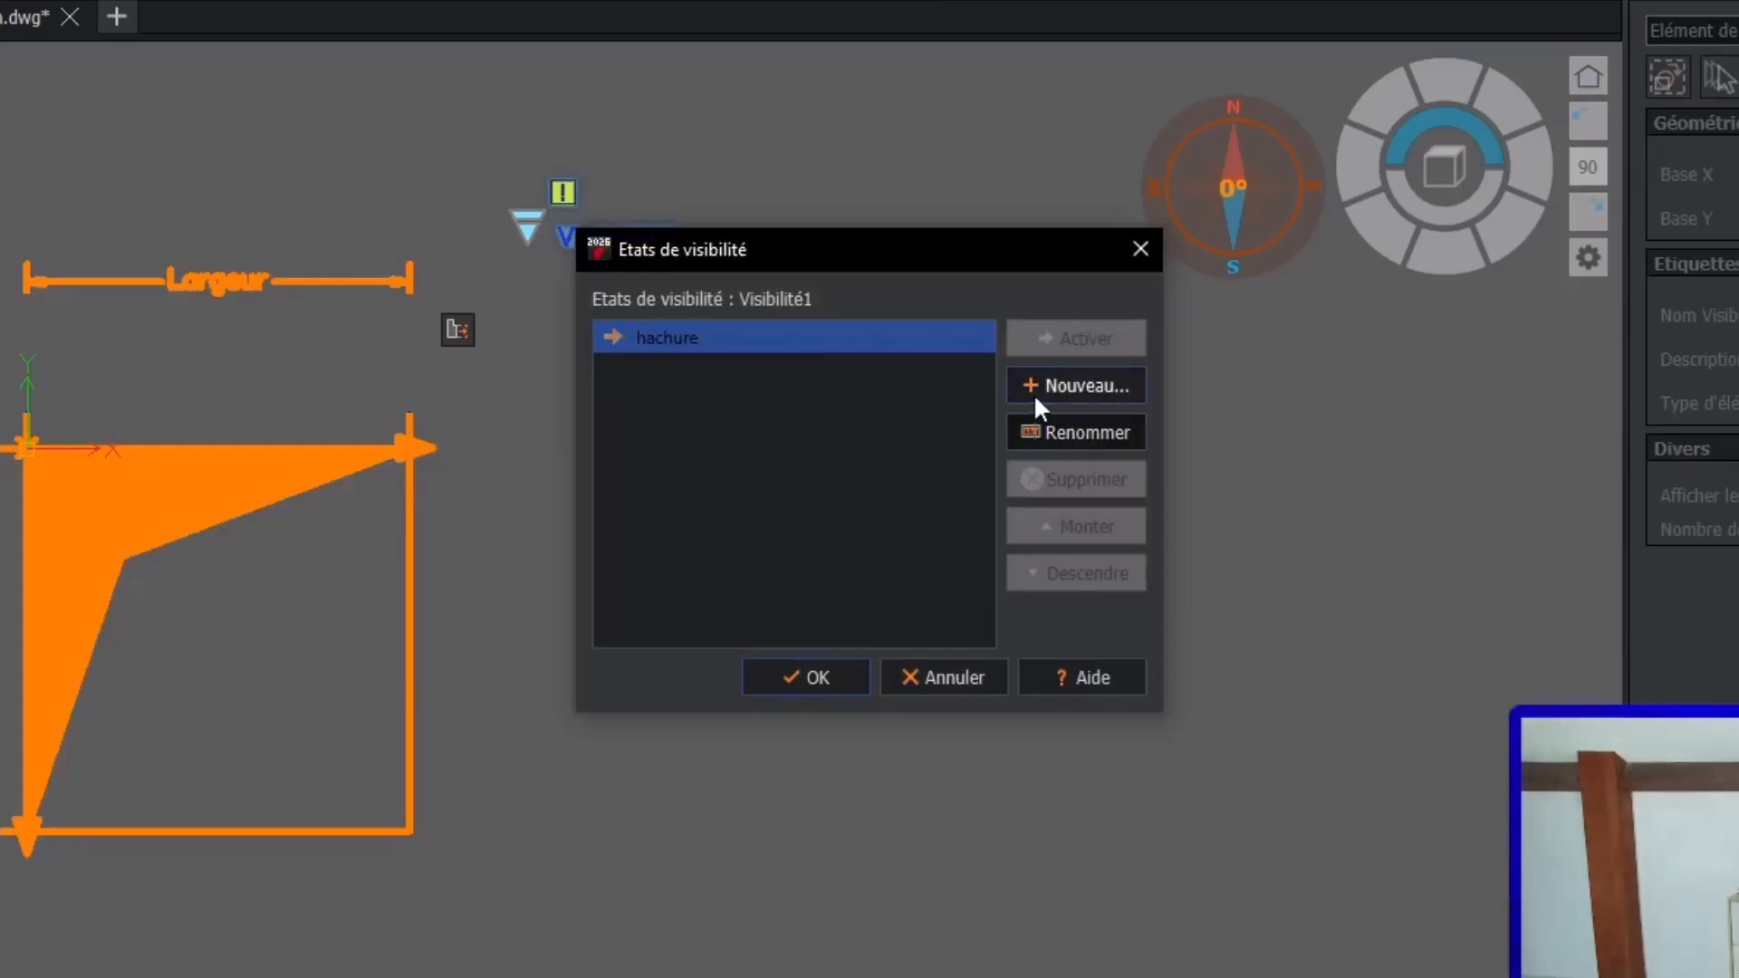
Create a new visibility state "sans hachure" that uses the existing entities' visibility from the active state
{"action": "left_click", "coordinate": [1034, 391]}
{"action": "type", "text": "sans "}
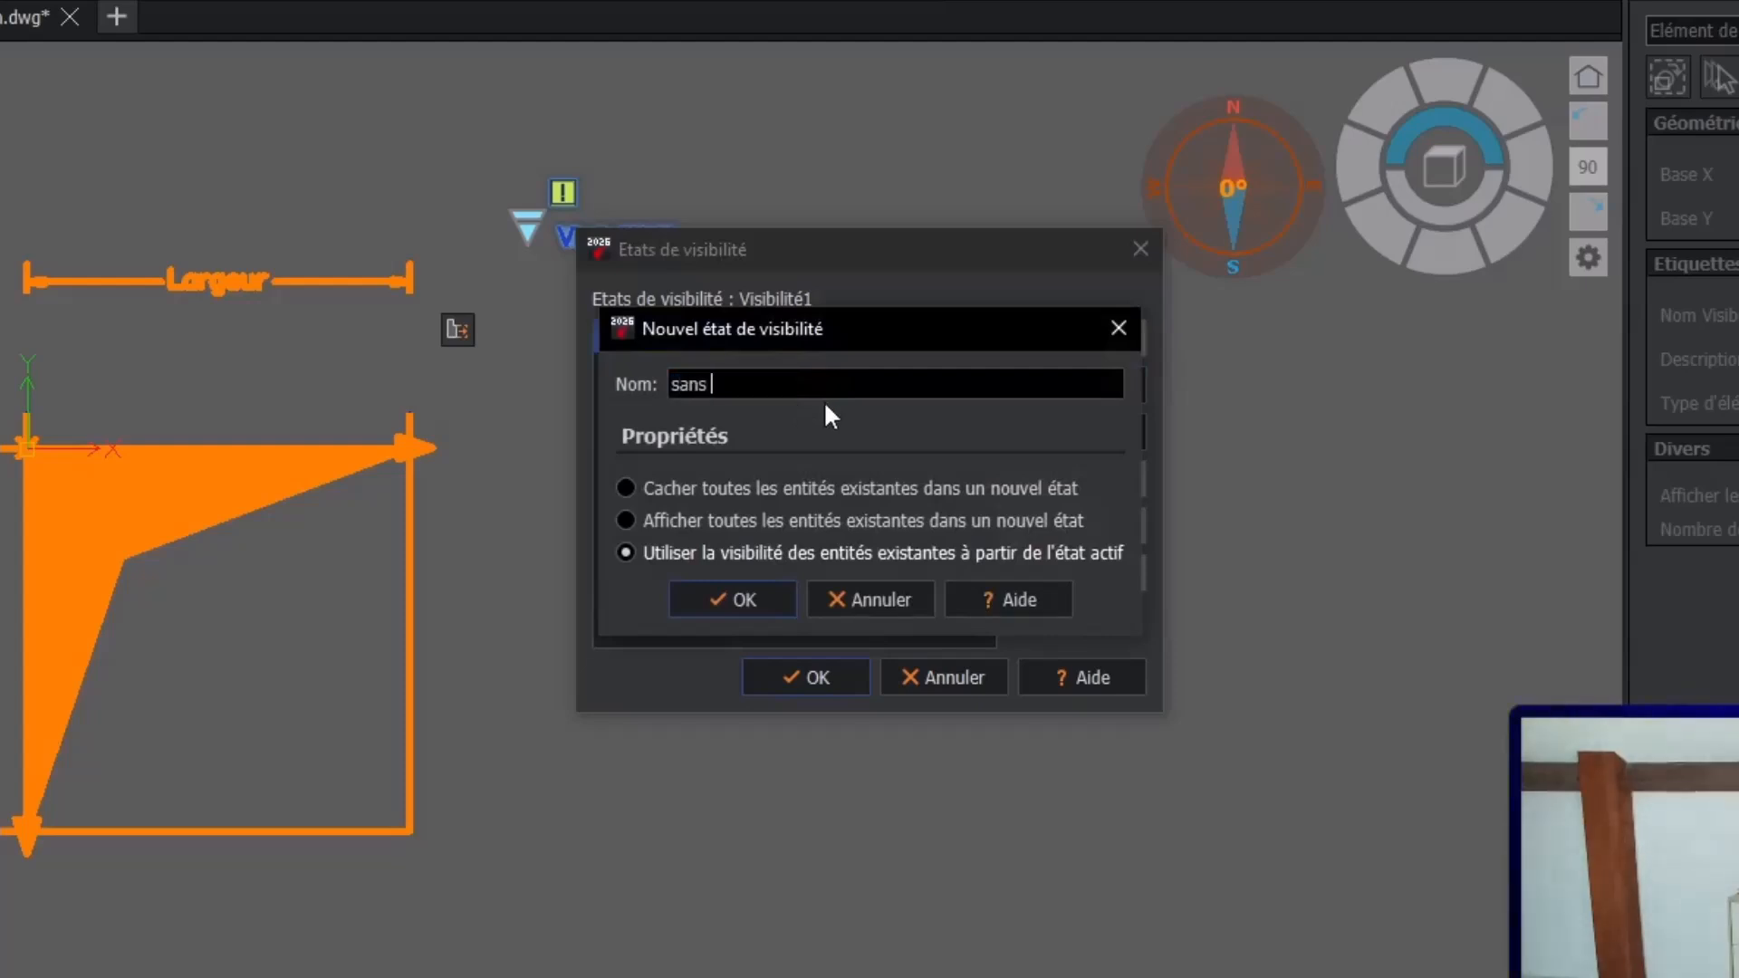
{"action": "type", "text": "hachure"}
{"action": "left_click", "coordinate": [762, 596]}
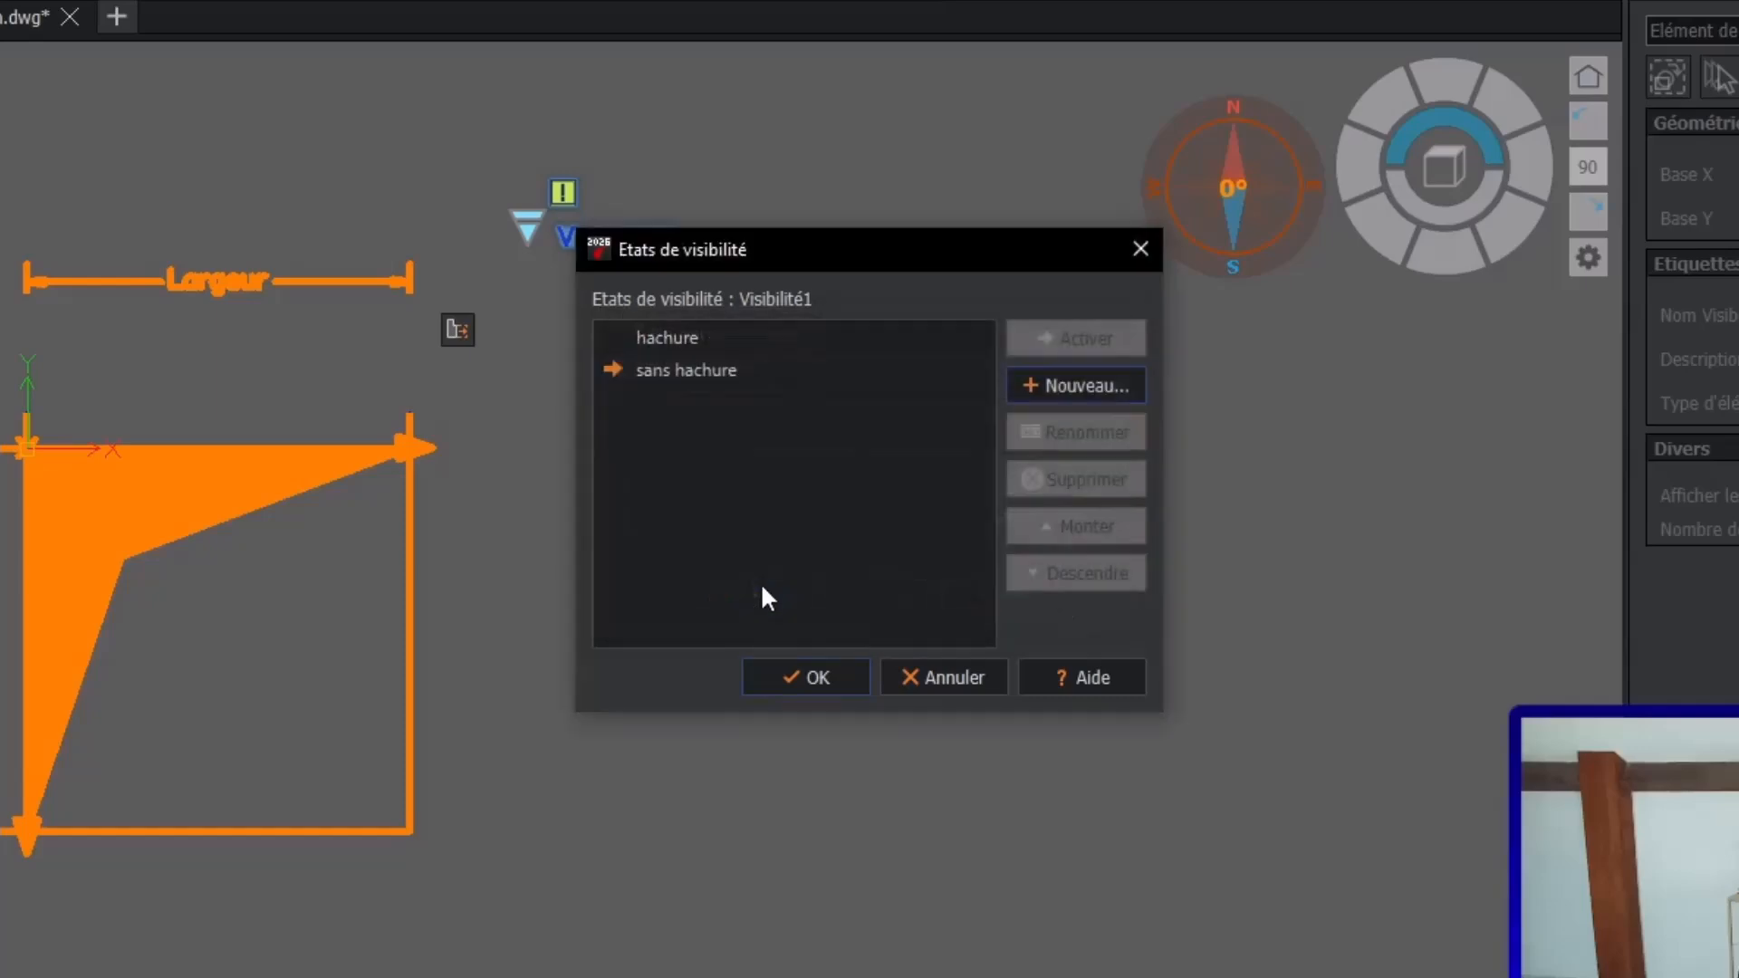
{"action": "left_click", "coordinate": [849, 683]}
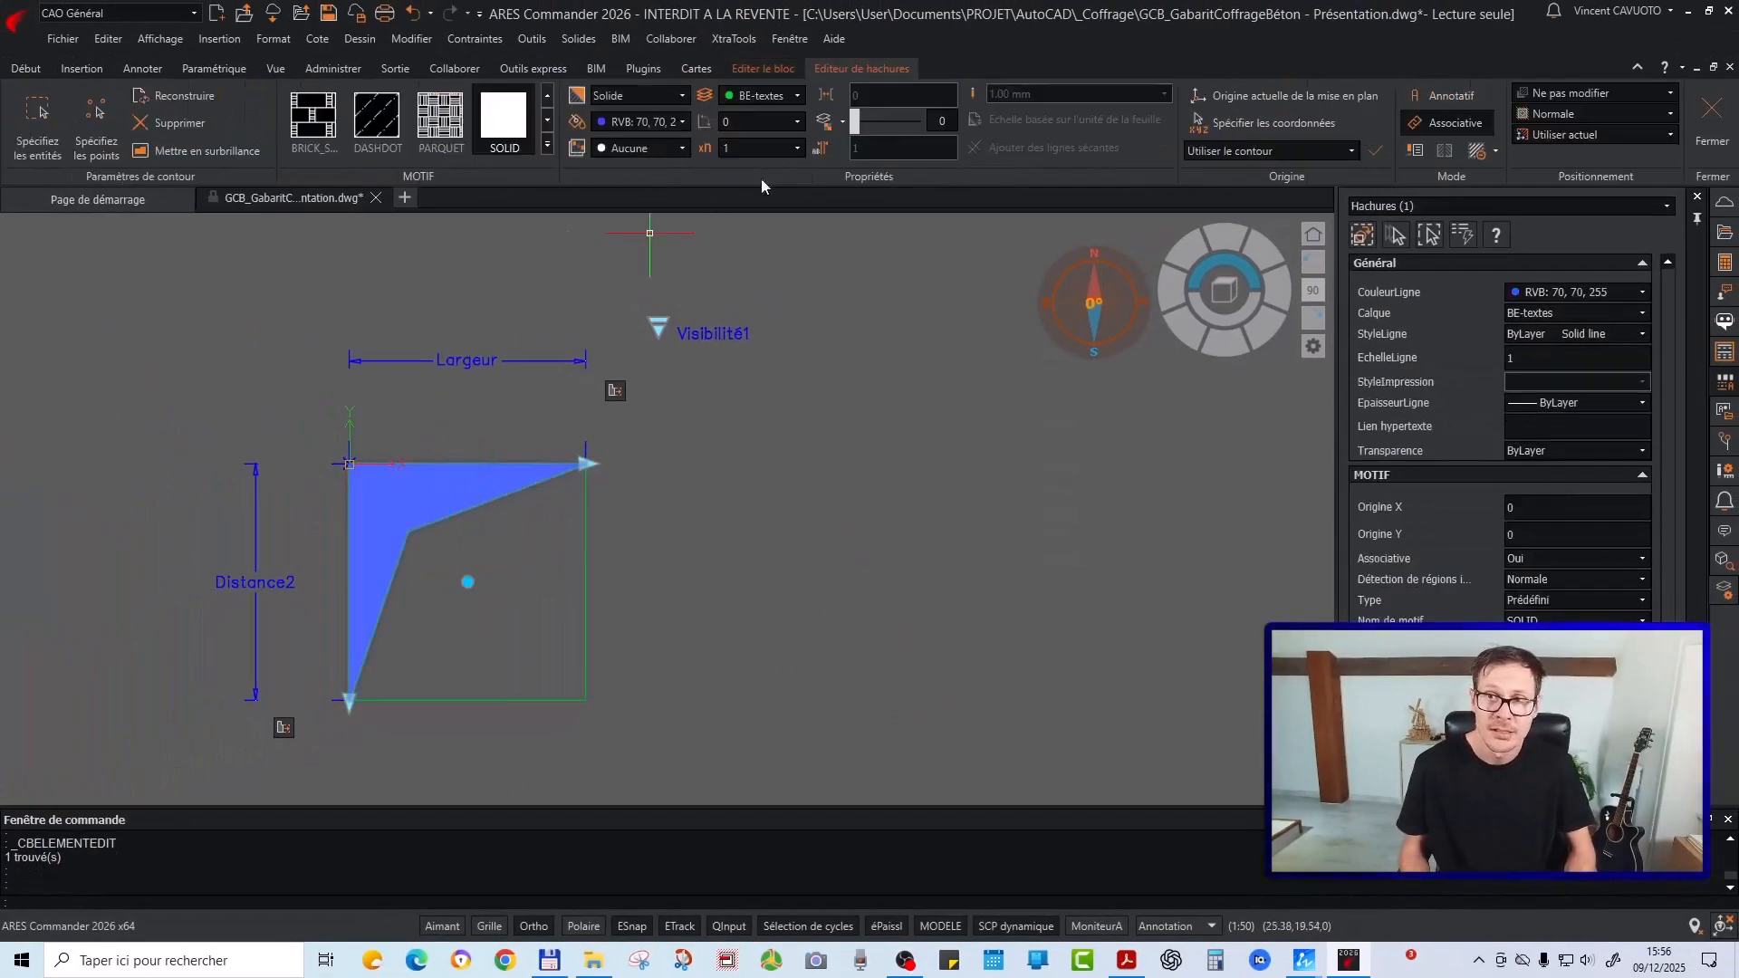
Hide the blue solid hatch in the current "sans hachure" visibility state
{"action": "key", "text": "Escape"}
{"action": "key", "text": "Escape"}
{"action": "key", "text": "Escape"}
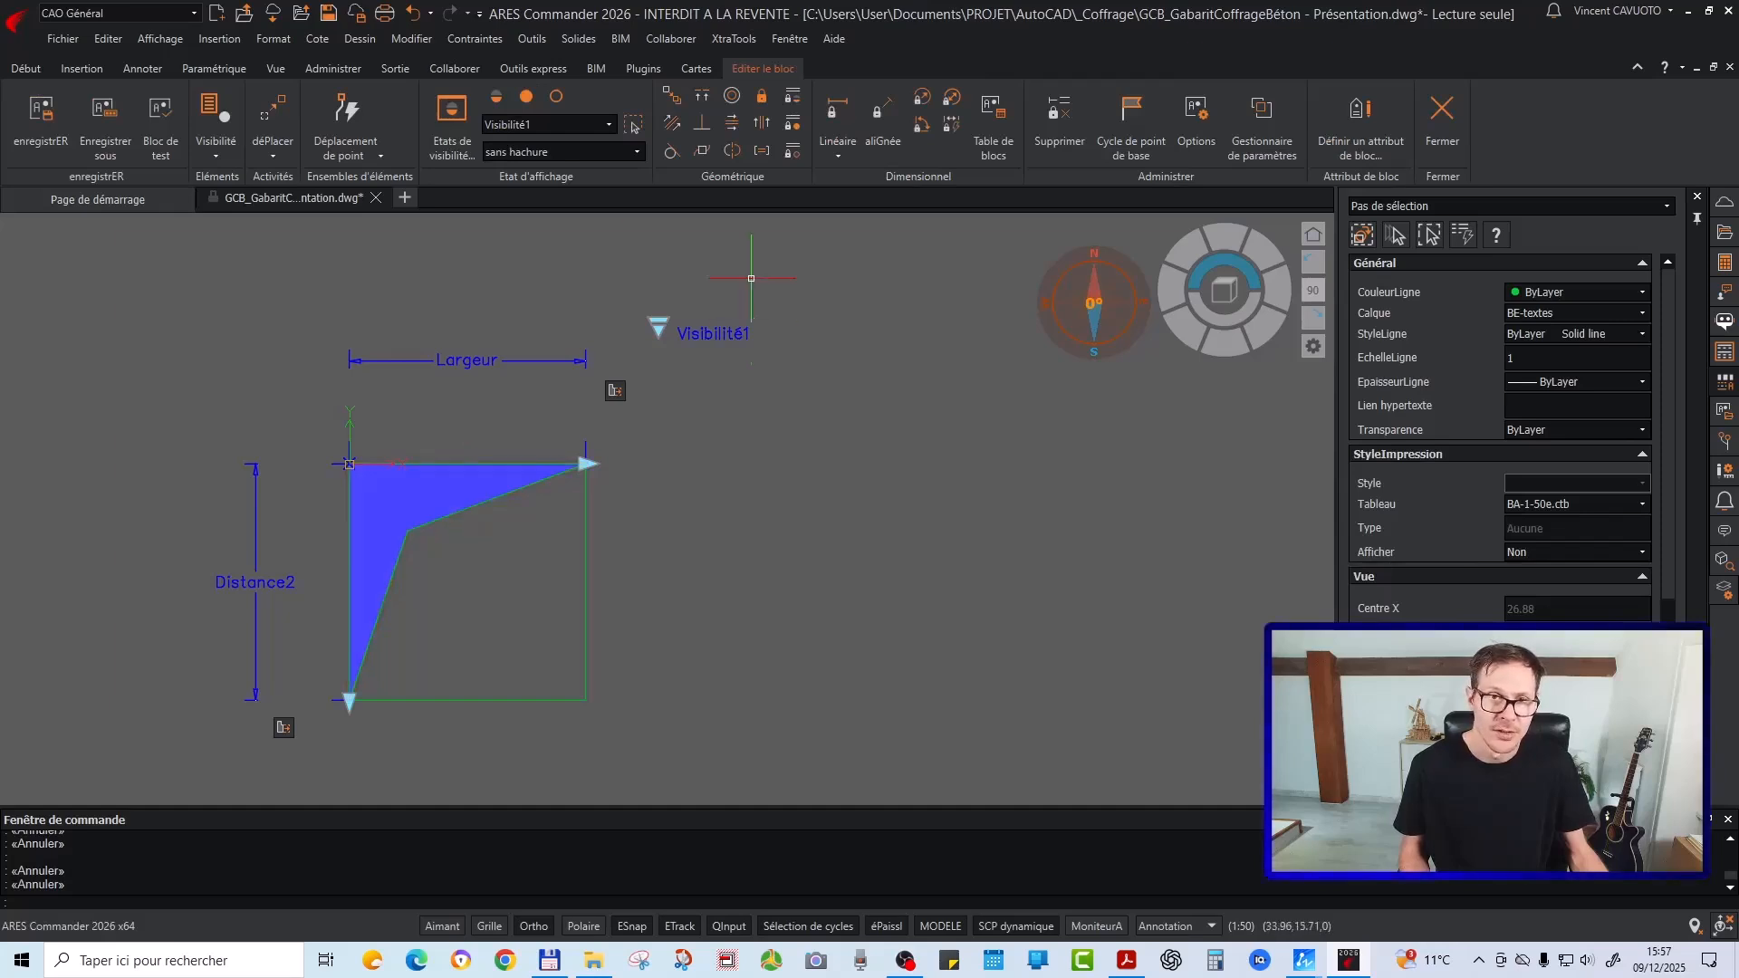
{"action": "left_click", "coordinate": [555, 96]}
{"action": "left_click", "coordinate": [439, 508]}
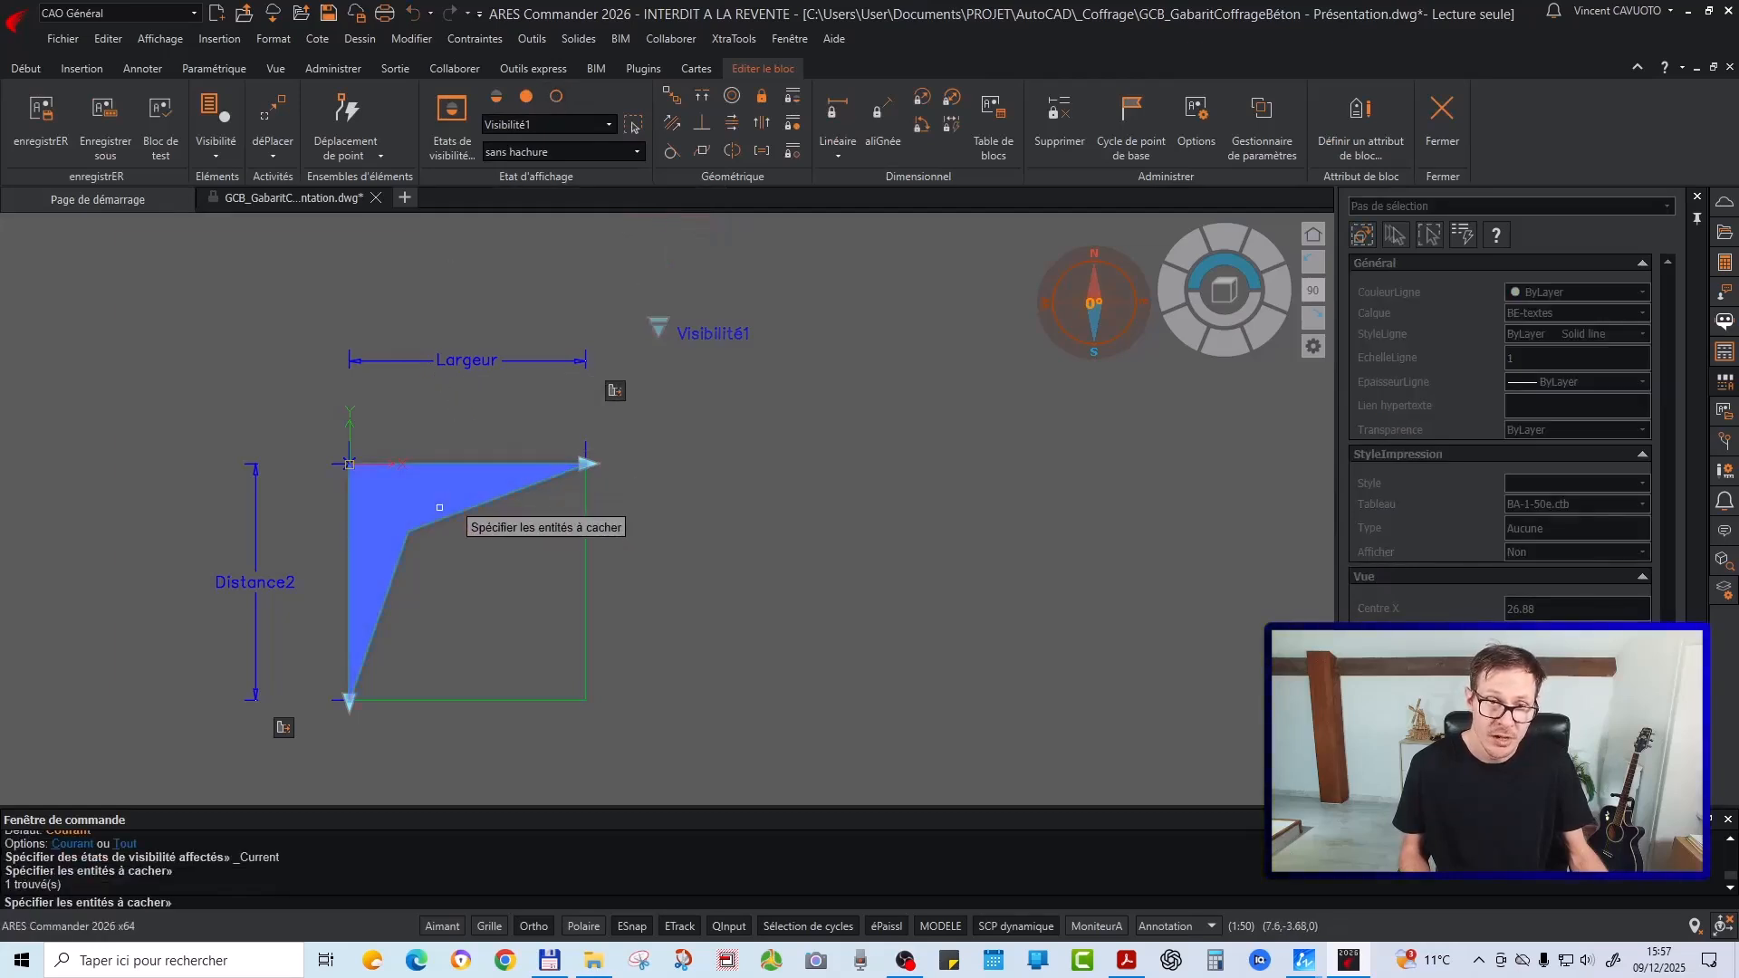
{"action": "key", "text": "Return"}
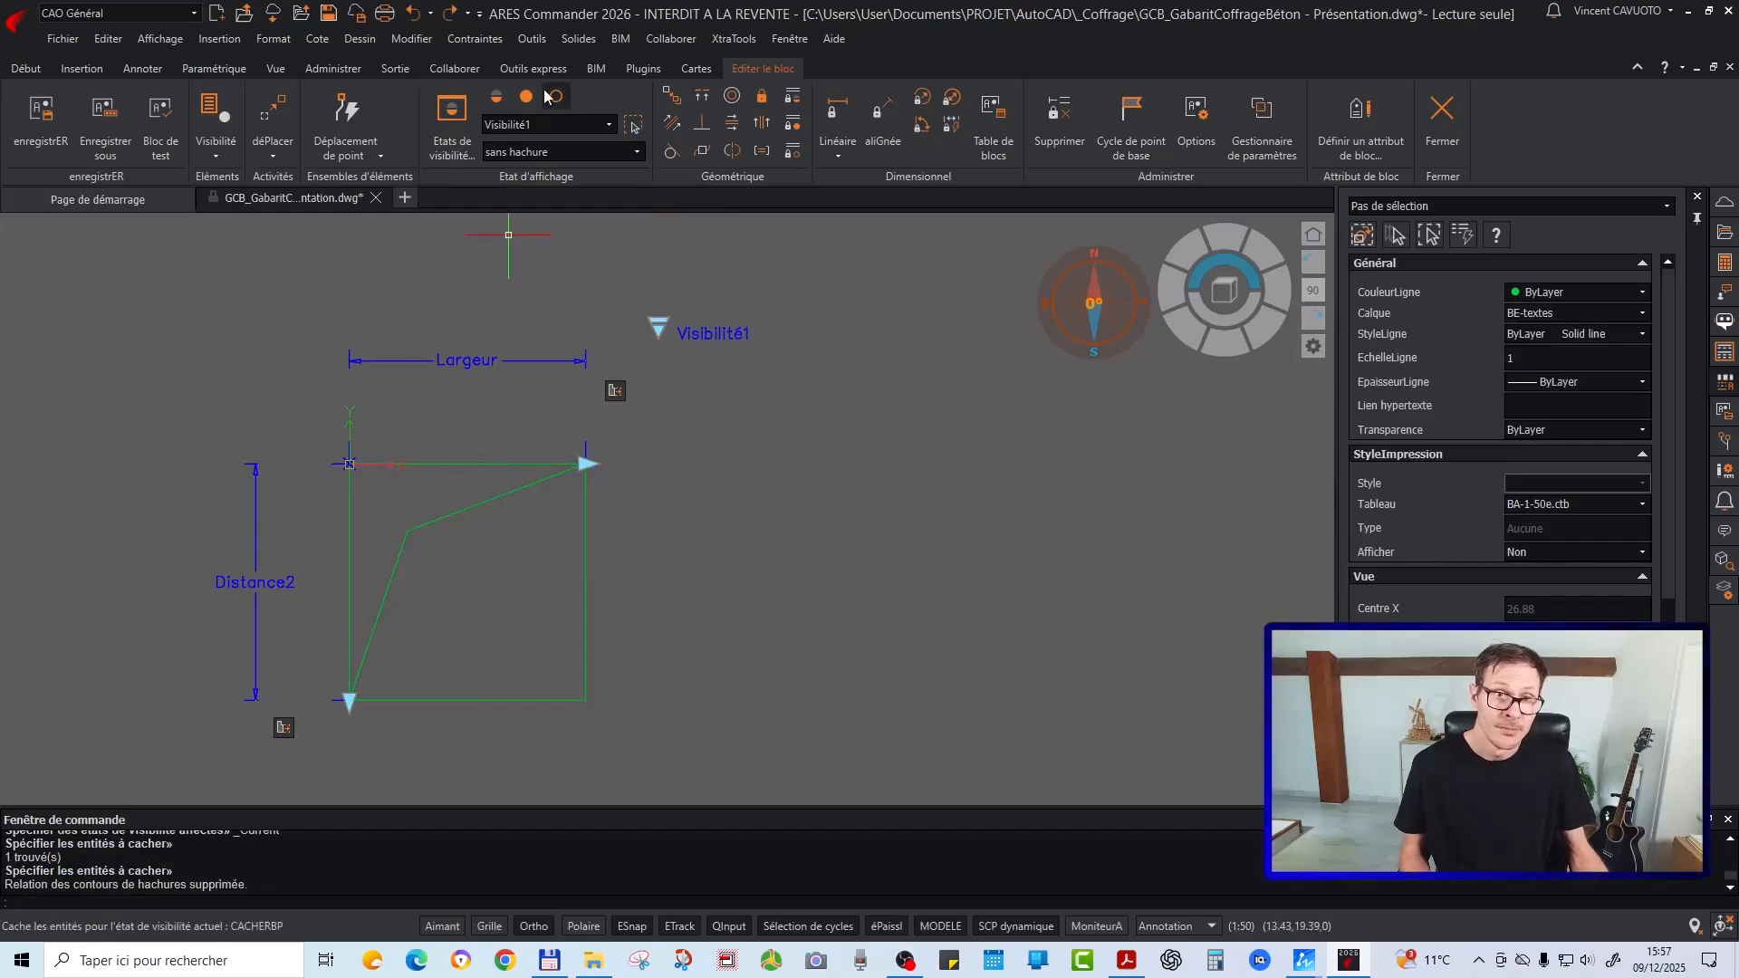
Make "hachure" the current visibility state, and close the block editor with the changes saved
{"action": "left_click", "coordinate": [613, 125]}
{"action": "left_click", "coordinate": [613, 125]}
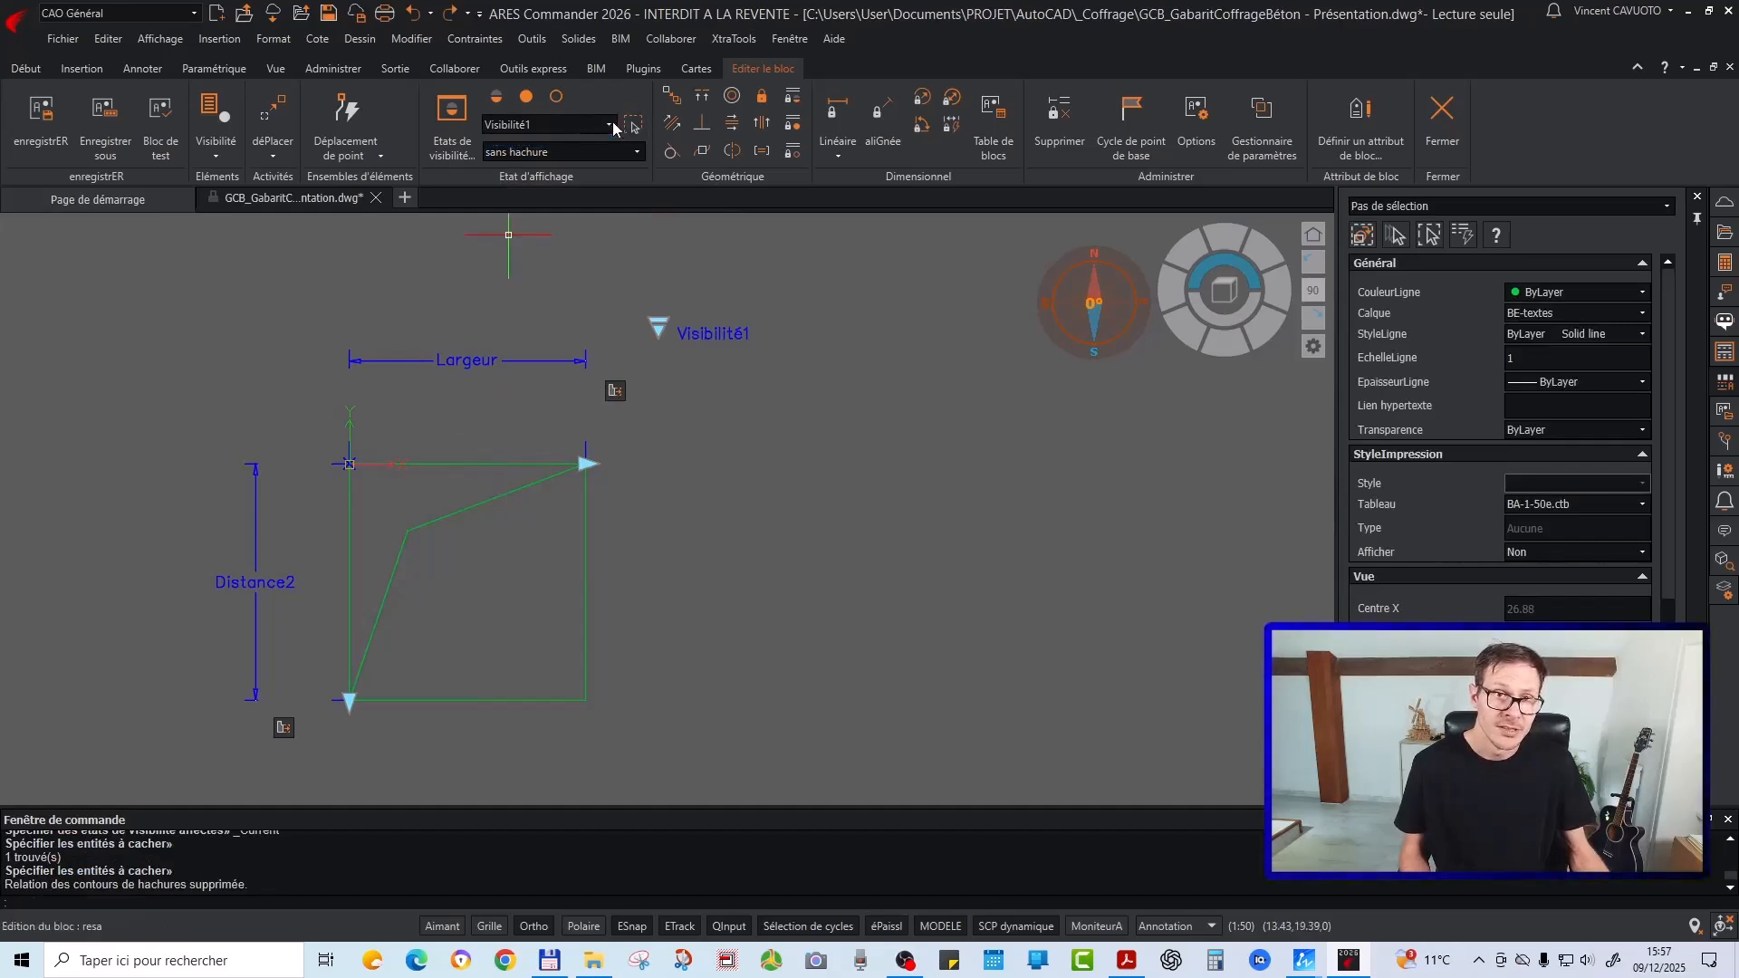
{"action": "left_click", "coordinate": [556, 156]}
{"action": "left_click", "coordinate": [552, 169]}
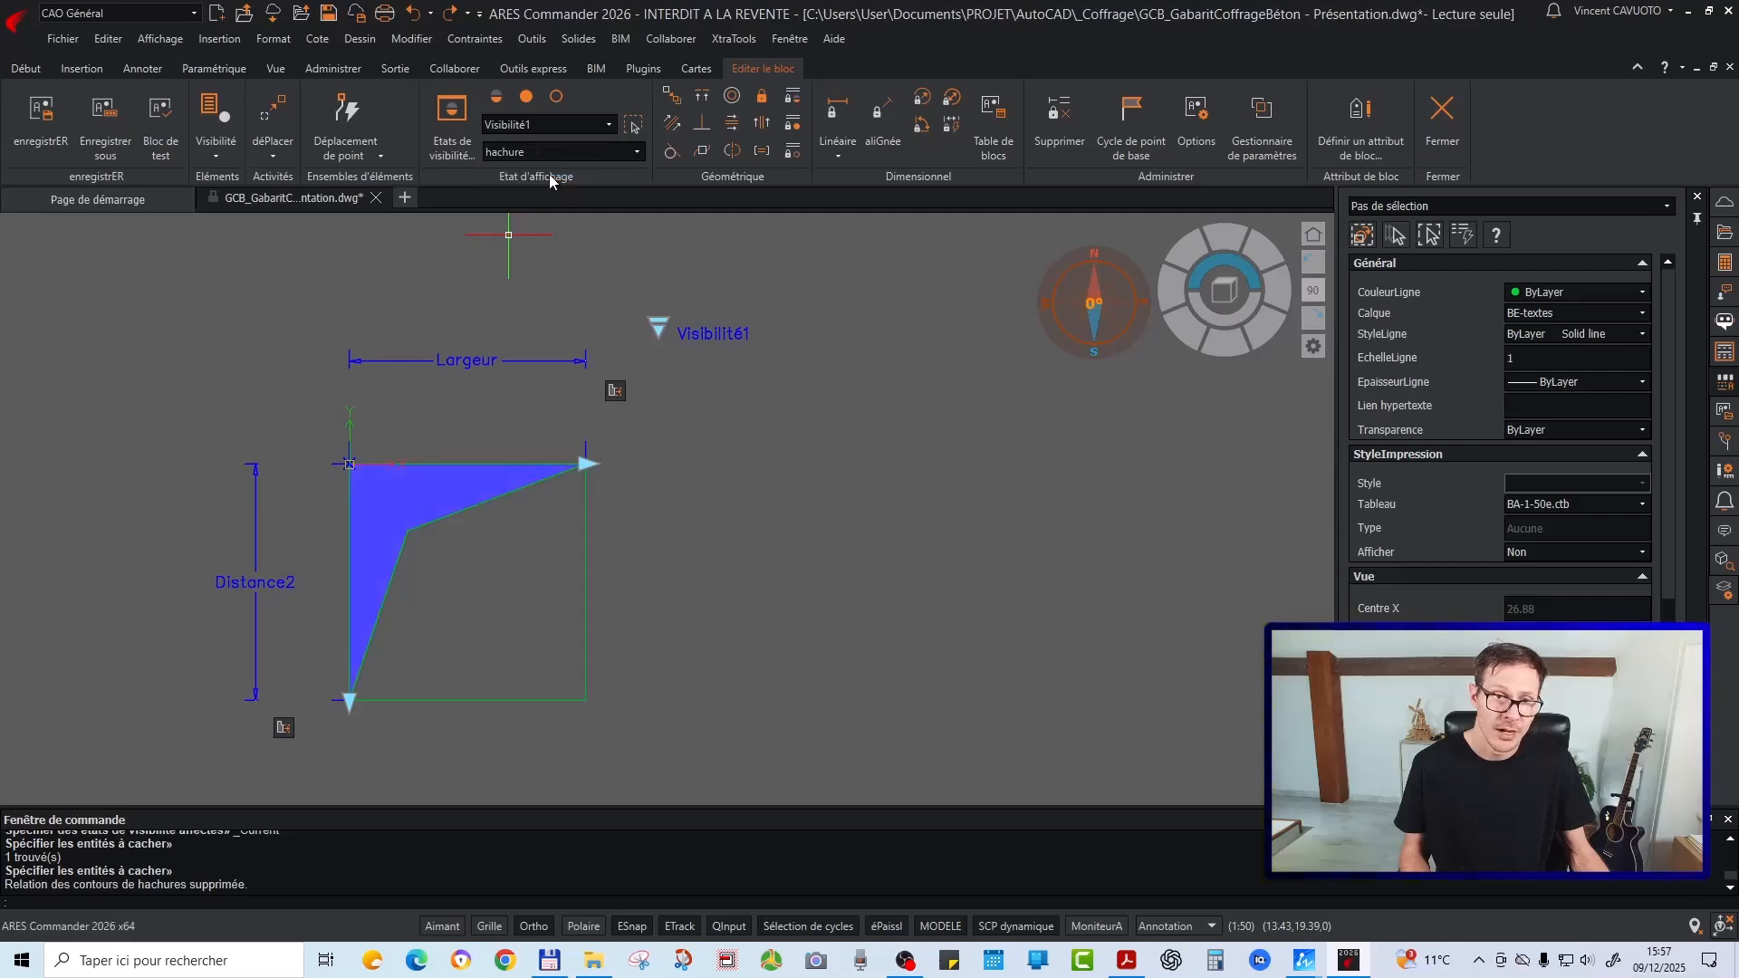
{"action": "left_click", "coordinate": [1457, 123]}
{"action": "left_click", "coordinate": [831, 488]}
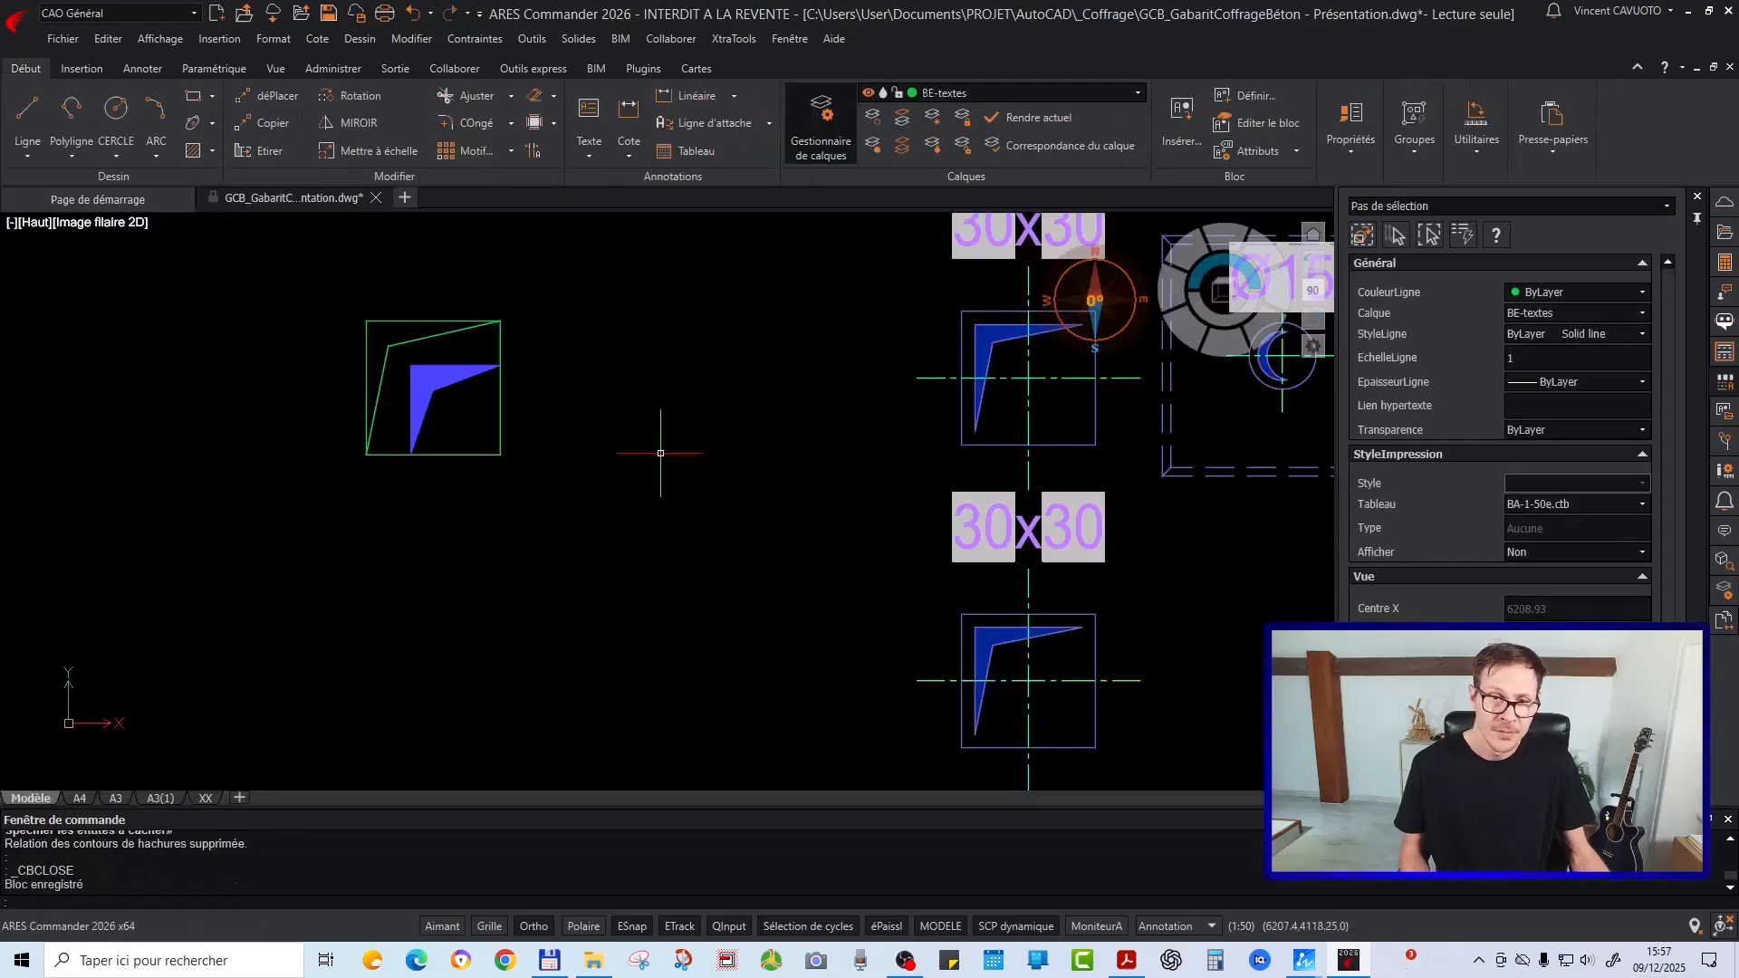
Reset the edited reservation block reference so its corner hatch realigns with the square outline
{"action": "left_click", "coordinate": [452, 331]}
{"action": "right_click", "coordinate": [452, 331]}
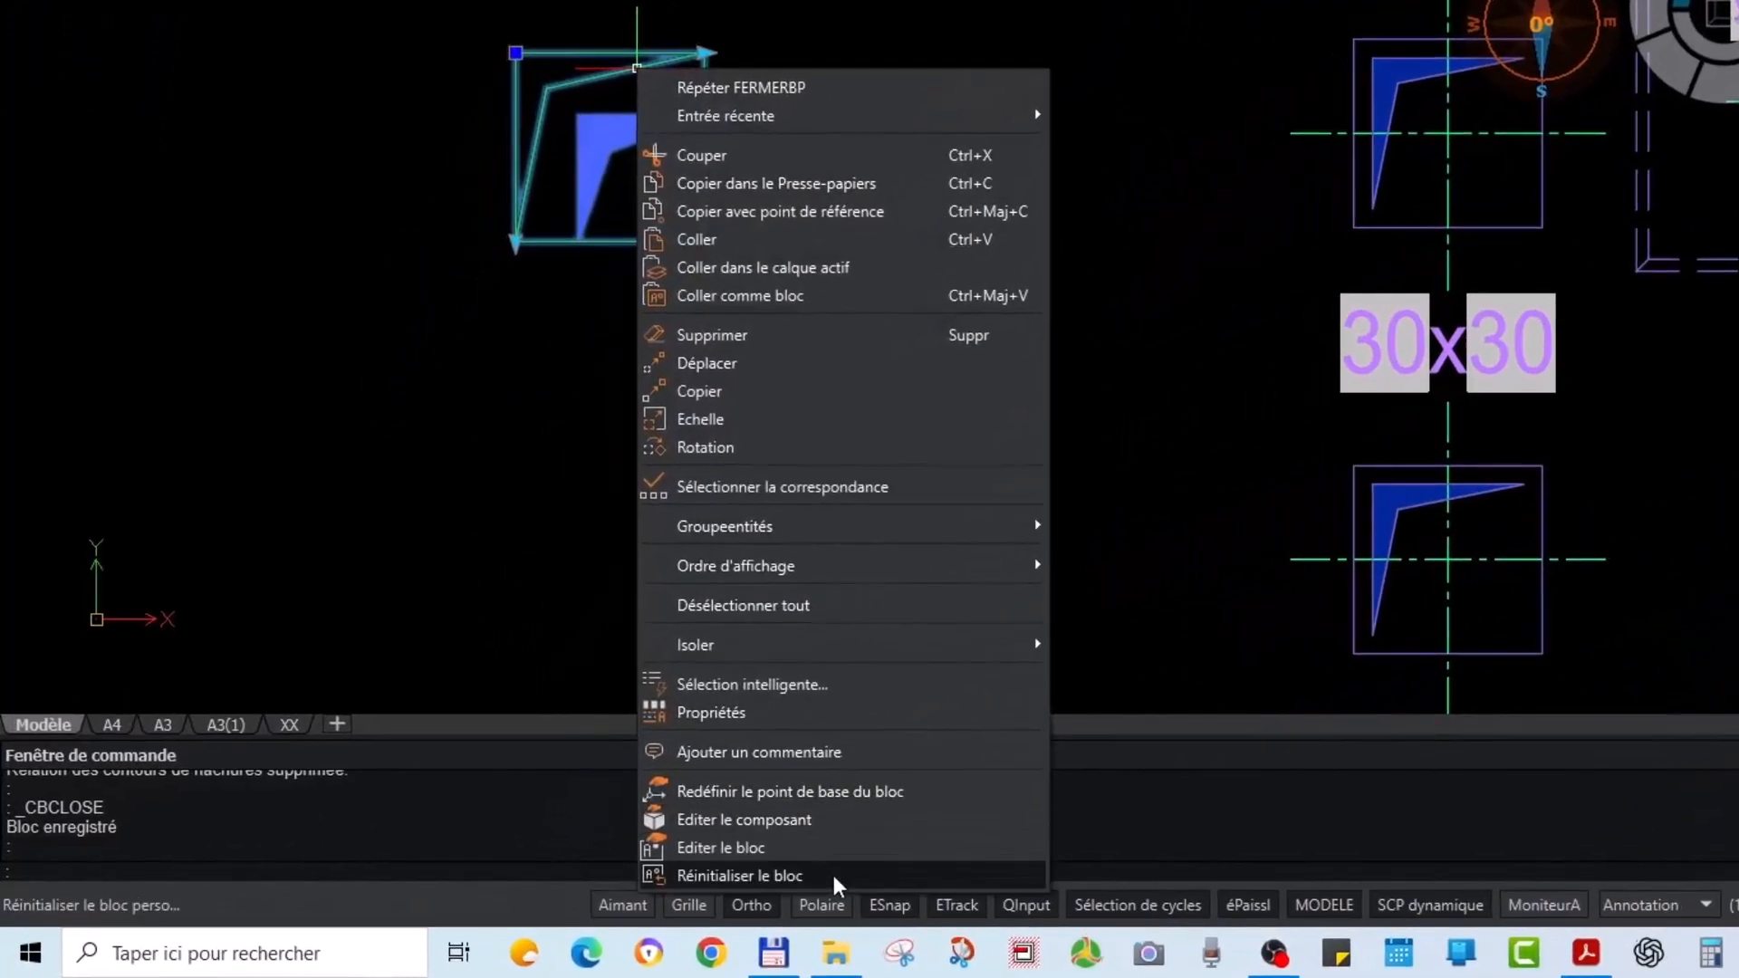
{"action": "left_click", "coordinate": [639, 899]}
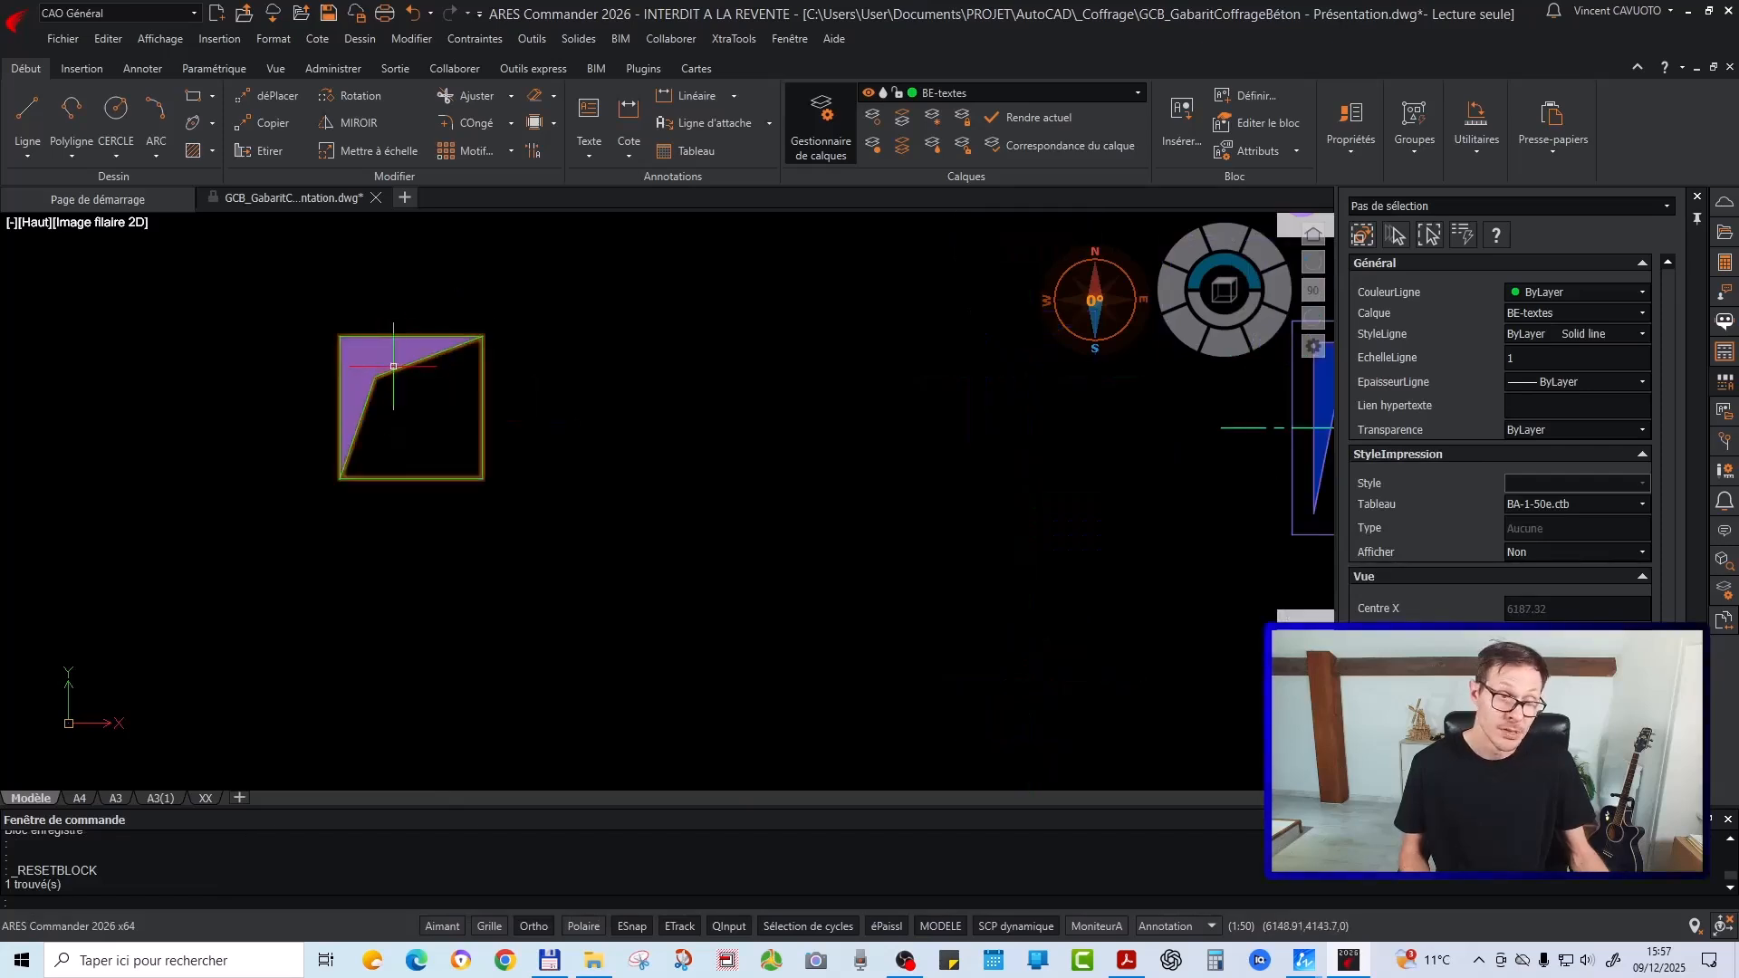
{"action": "middle_click_drag", "start_coordinate": [376, 363], "coordinate": [463, 412]}
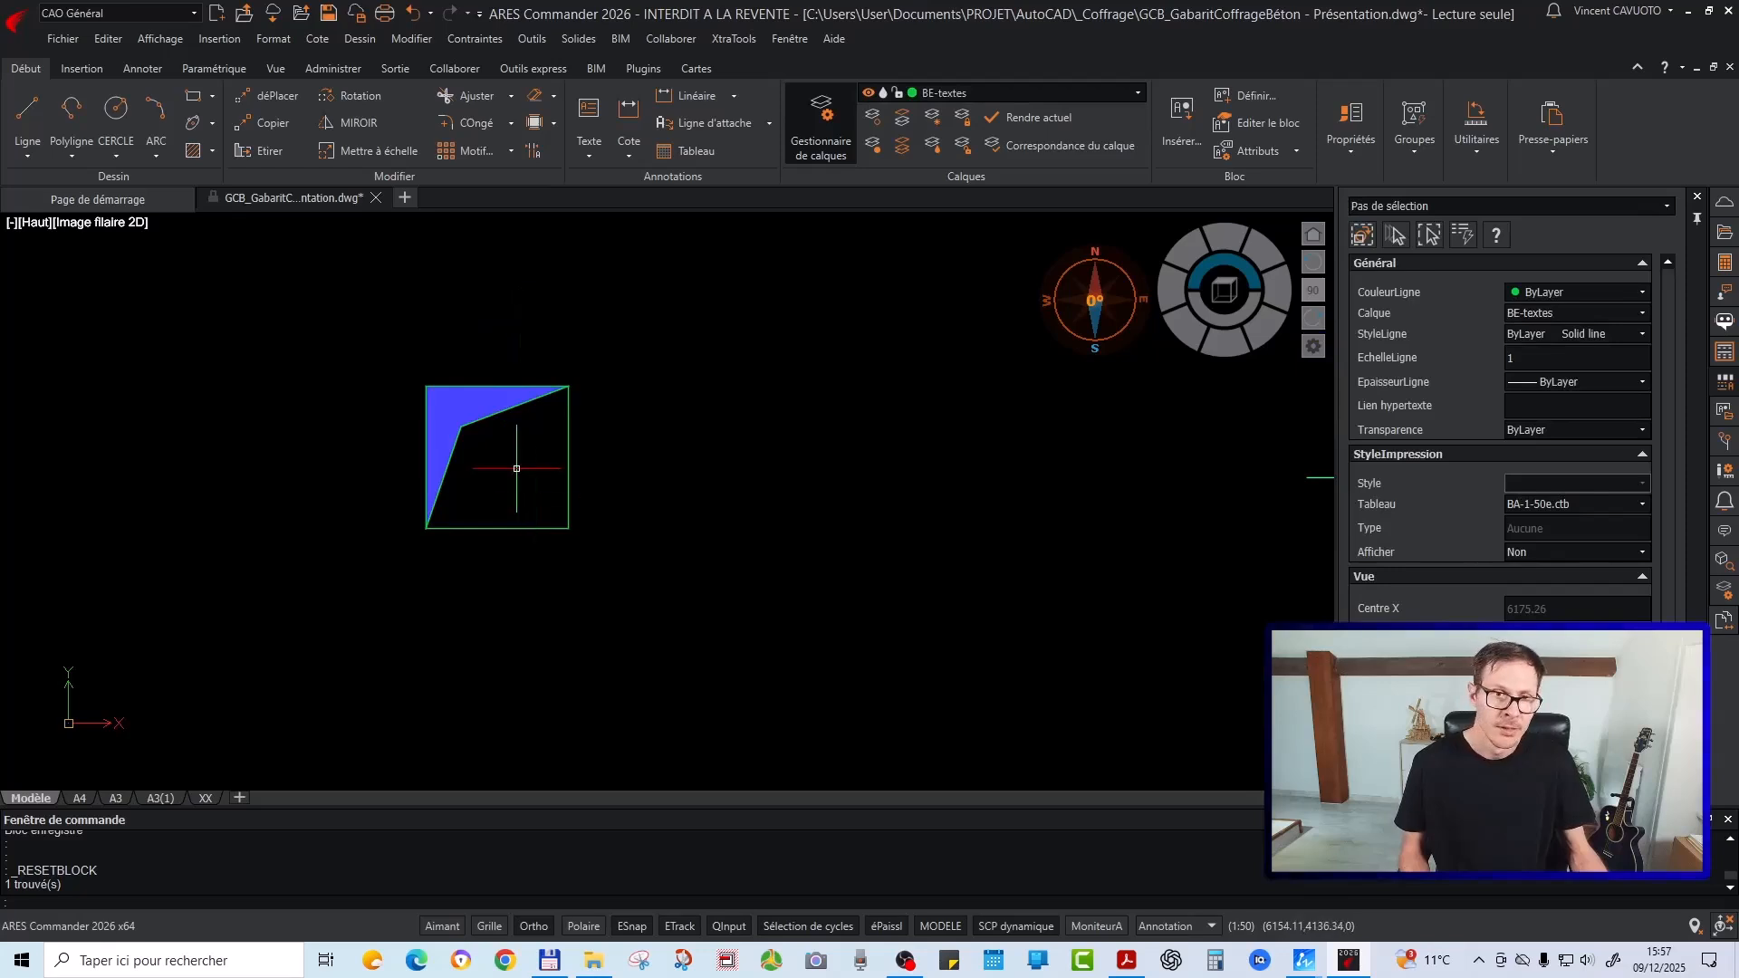
Switch the reservation block's visibility state to "sans hachure" and back to "hachure"
{"action": "left_click", "coordinate": [438, 468]}
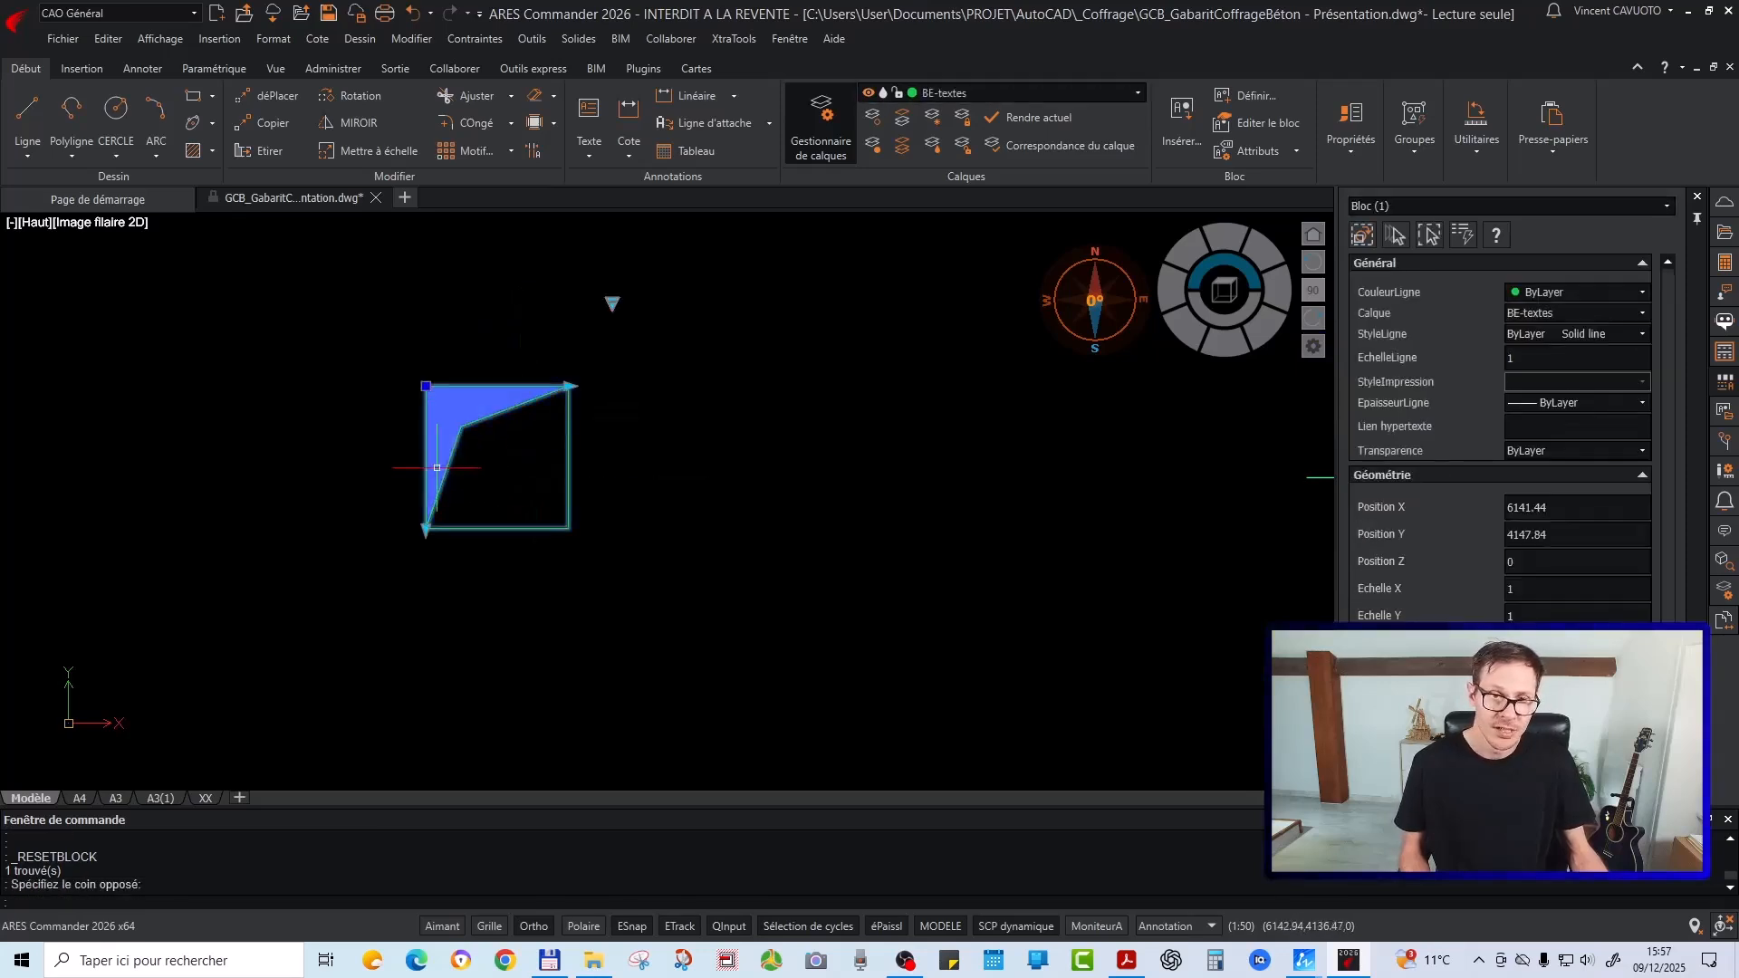
{"action": "right_click", "coordinate": [612, 303]}
{"action": "left_click", "coordinate": [667, 336]}
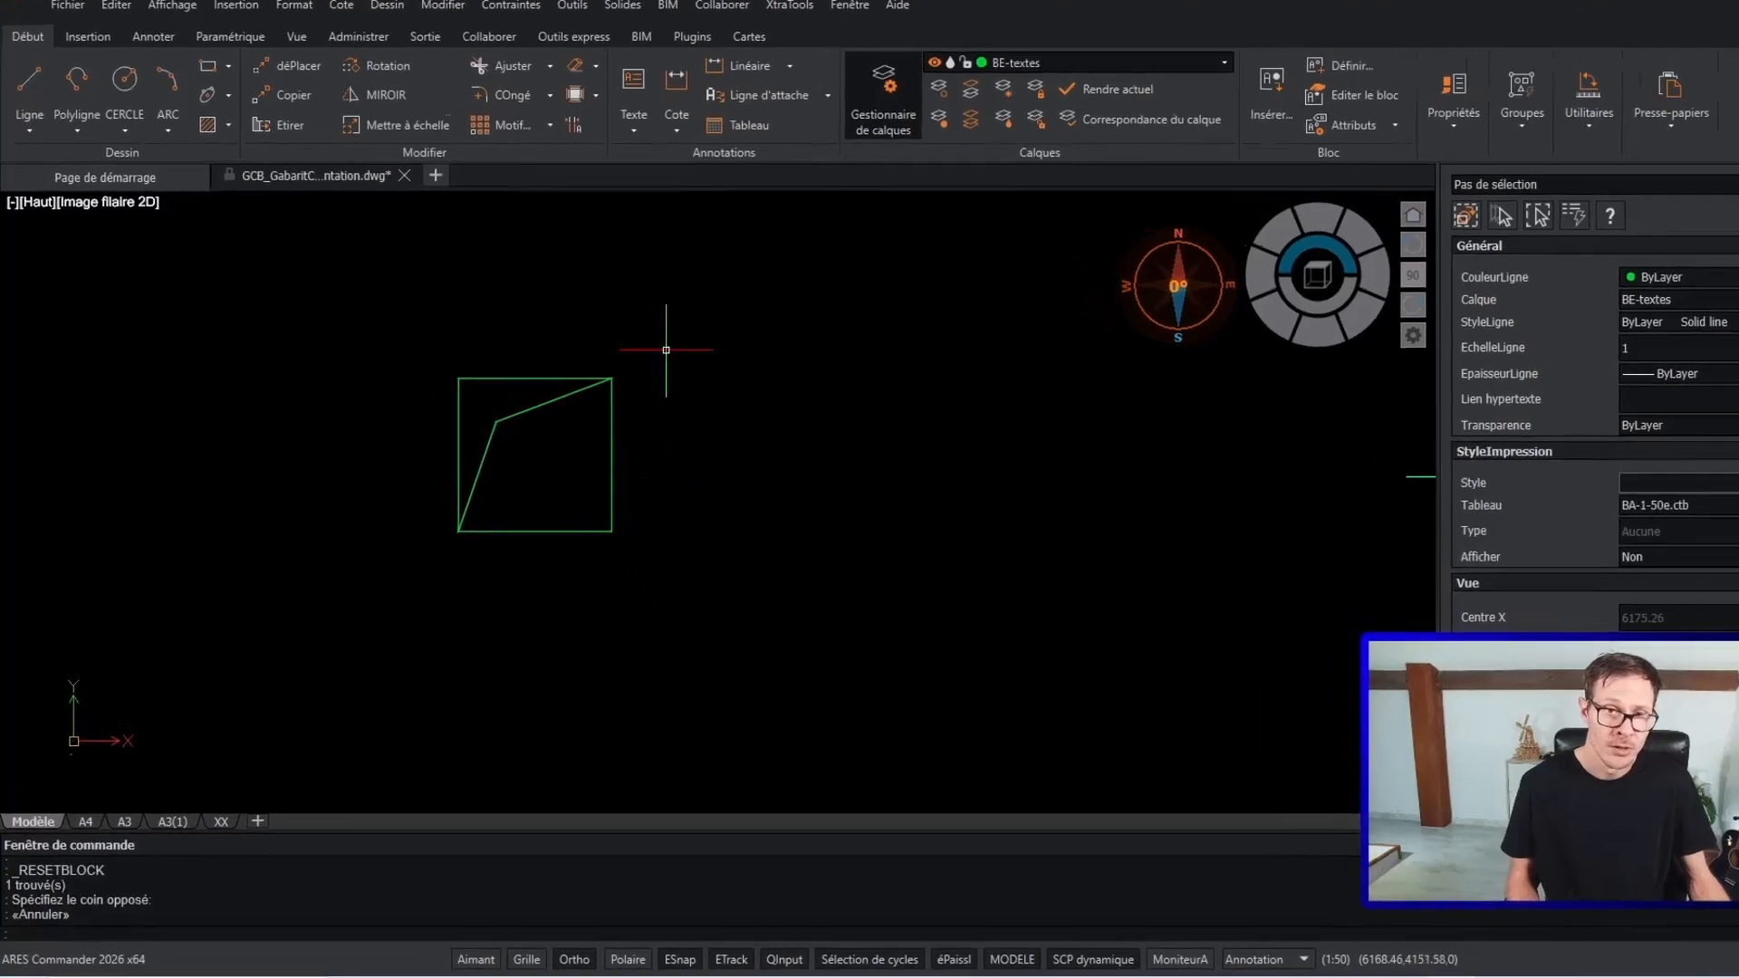
{"action": "left_click", "coordinate": [605, 325]}
{"action": "left_click", "coordinate": [461, 522]}
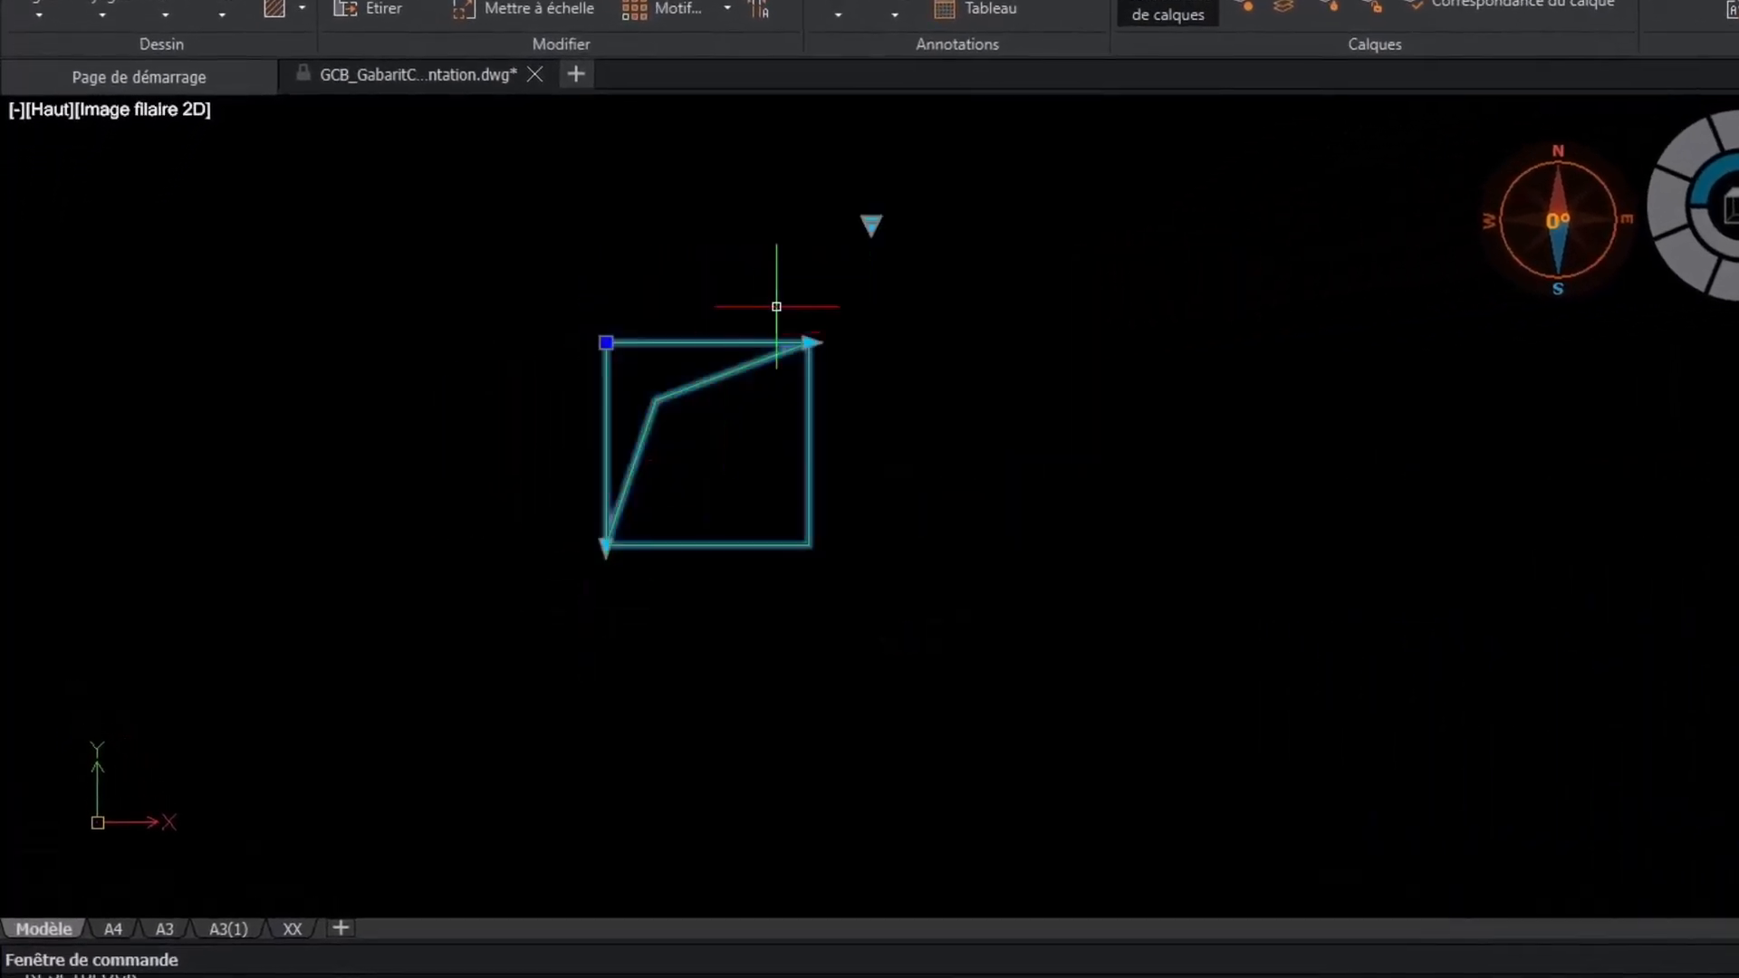
{"action": "left_click", "coordinate": [871, 223]}
{"action": "left_click", "coordinate": [942, 242]}
{"action": "key", "text": "Escape"}
{"action": "scroll", "coordinate": [628, 574], "scroll_direction": "down", "scroll_amount": 5}
{"action": "left_click", "coordinate": [661, 522]}
{"action": "type", "text": "cp"}
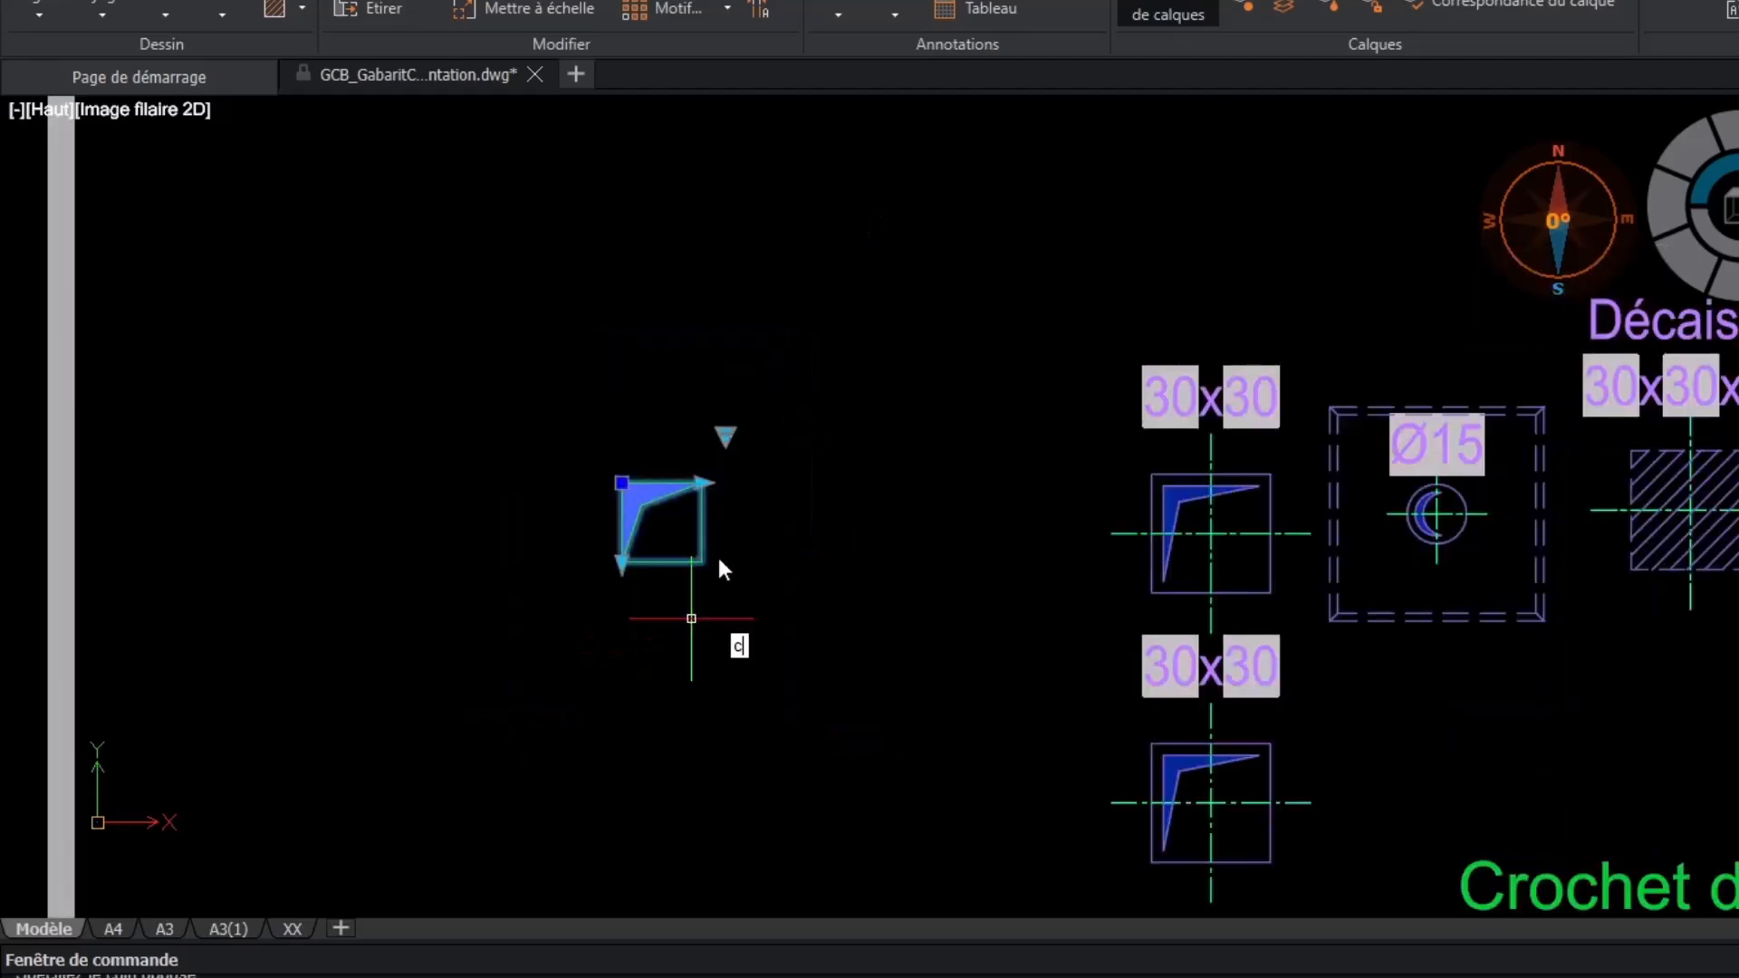
{"action": "key", "text": "Return"}
{"action": "left_click", "coordinate": [772, 522]}
{"action": "key", "text": "Escape"}
{"action": "key", "text": "Escape"}
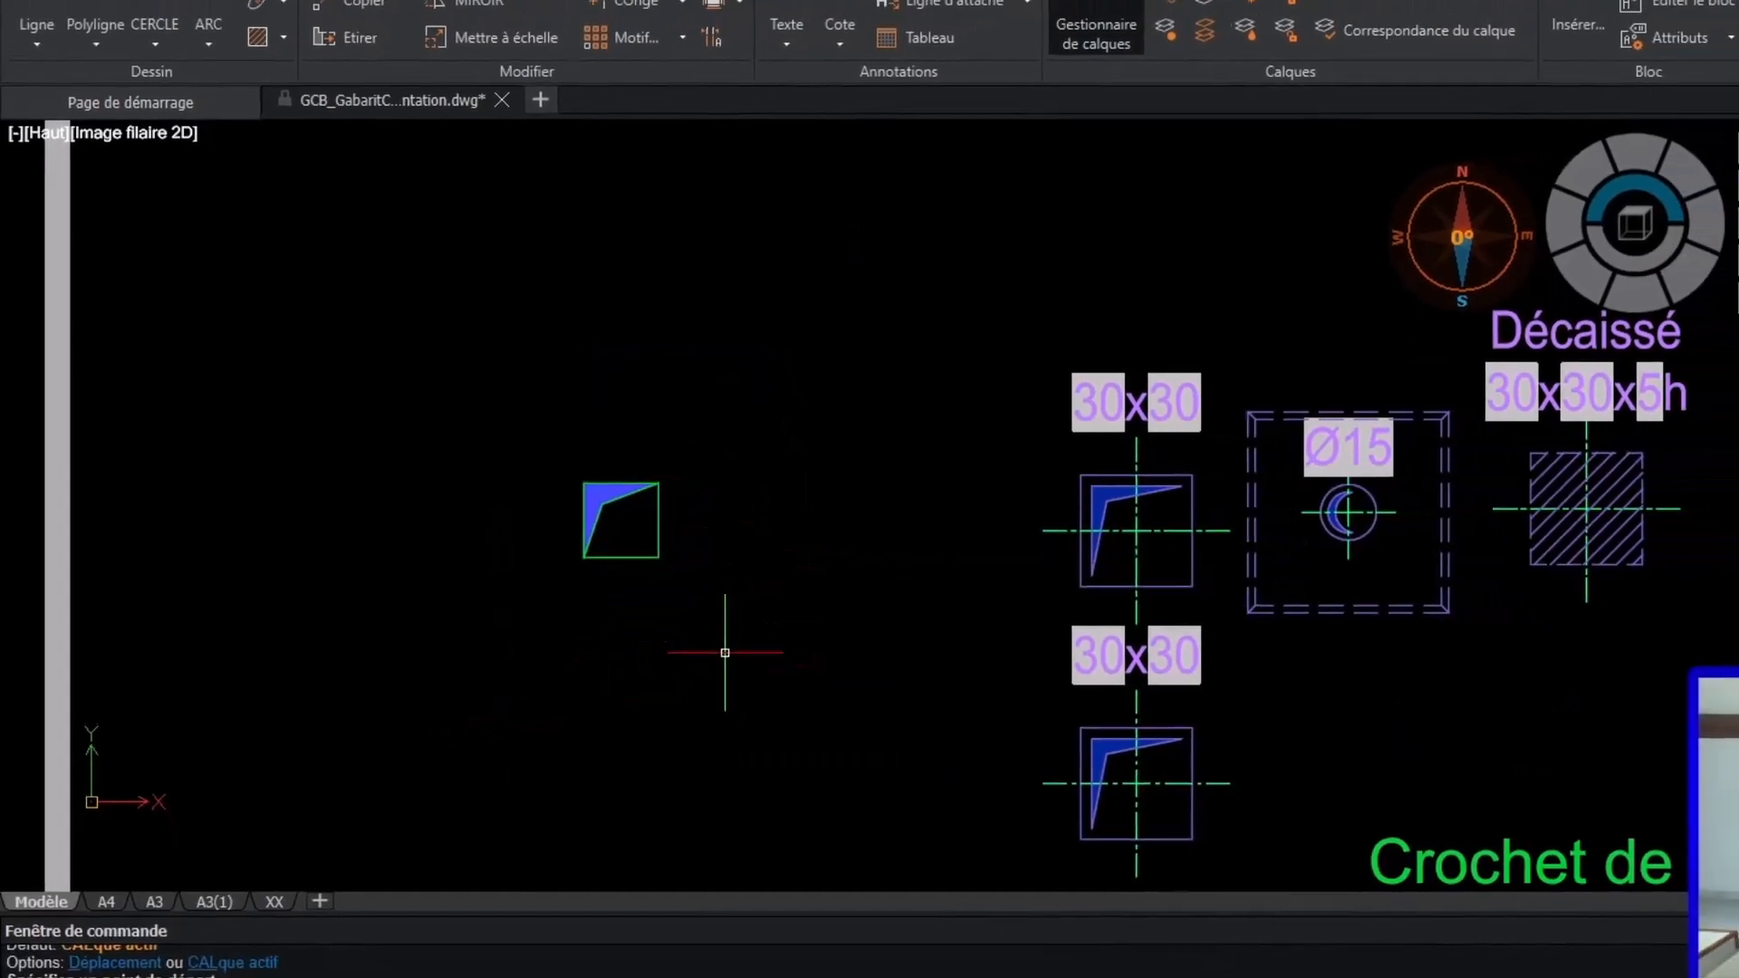
Copy the reservation block twice straight down to form a column of three
{"action": "left_click", "coordinate": [763, 444]}
{"action": "left_click", "coordinate": [700, 601]}
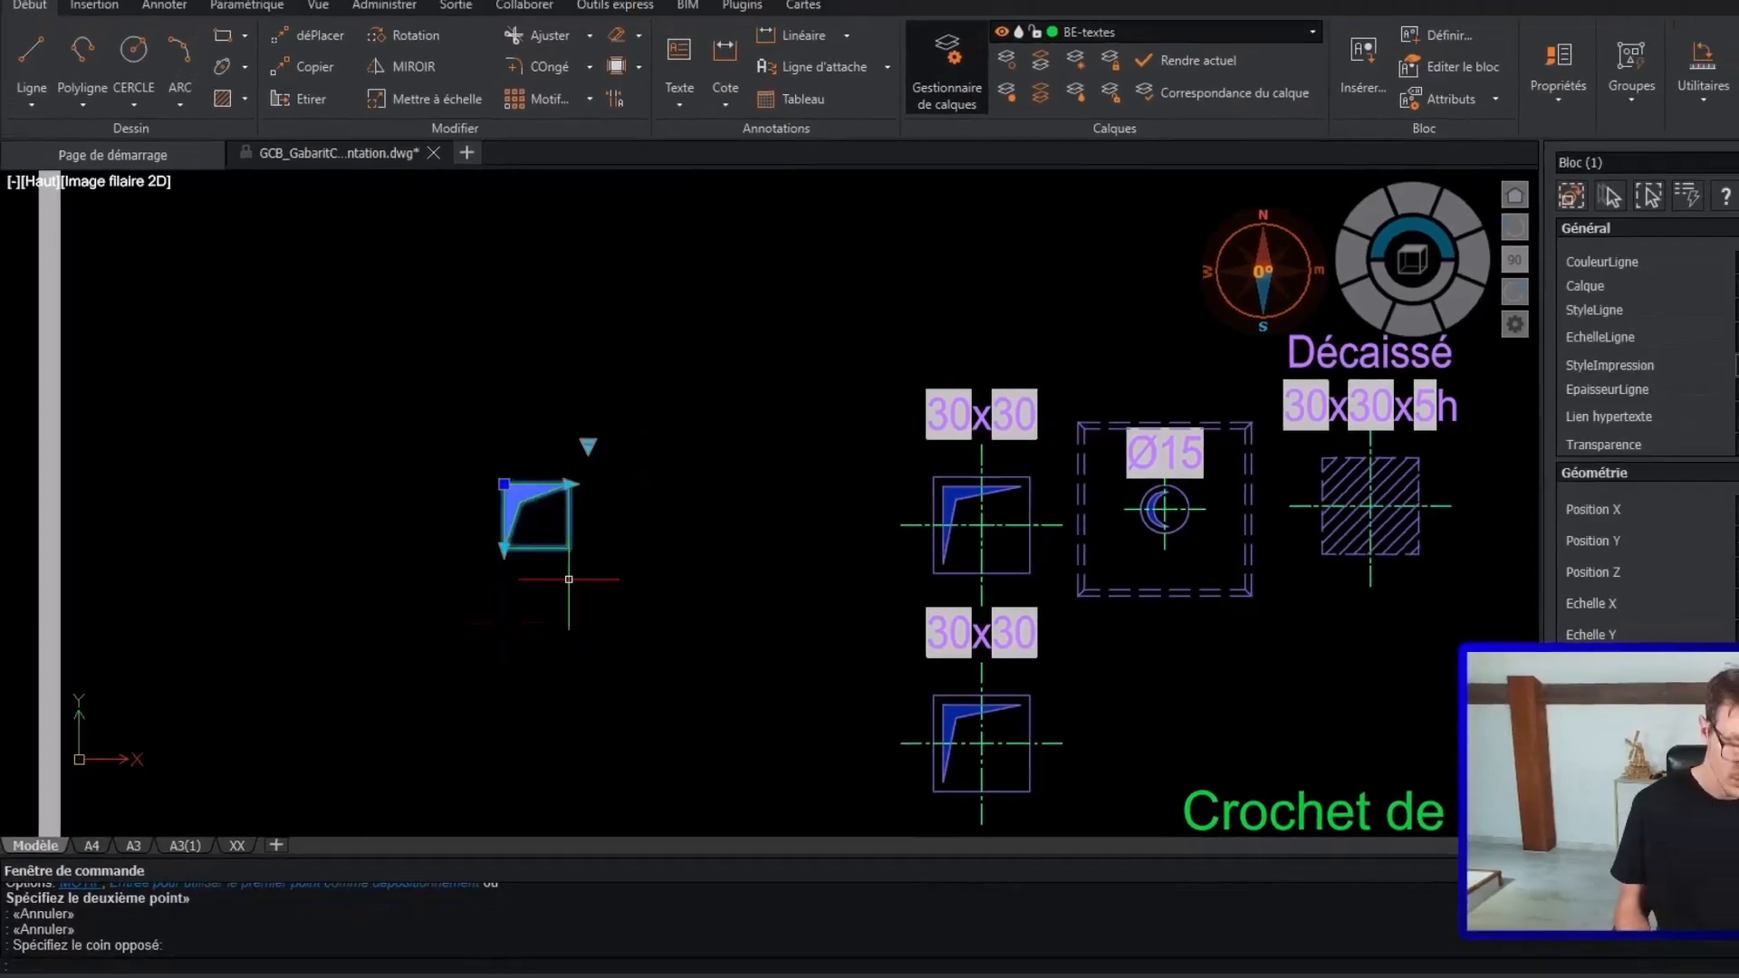
{"action": "type", "text": "cp"}
{"action": "key", "text": "Return"}
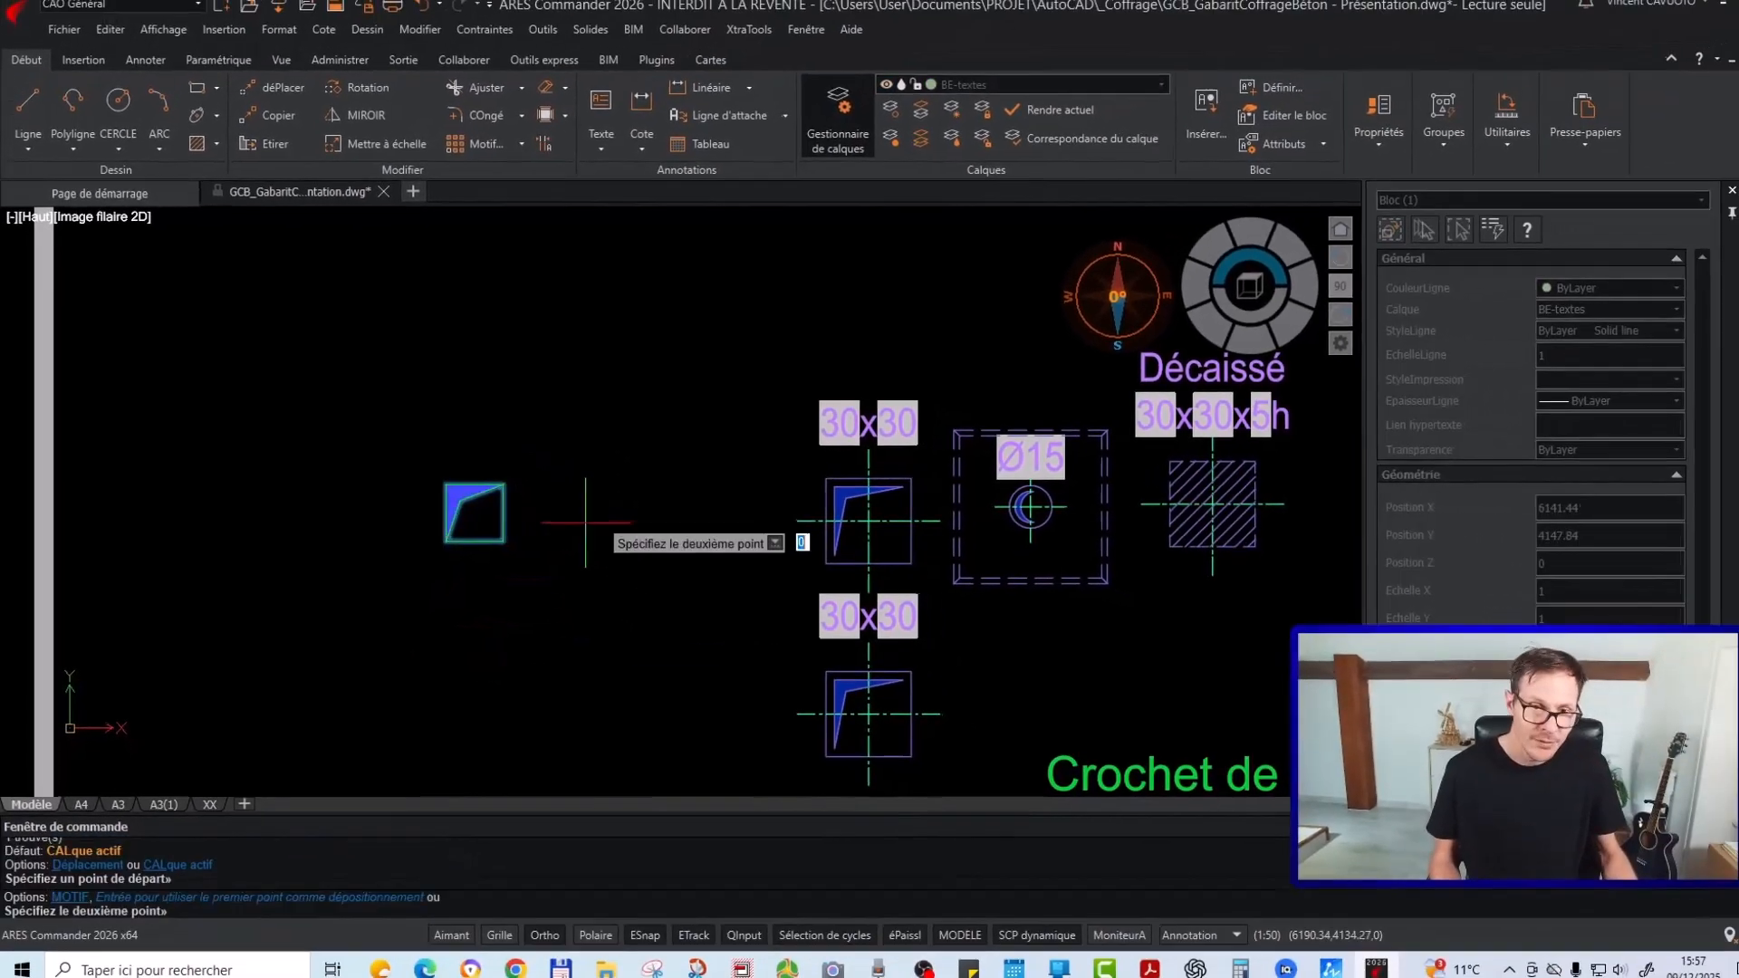
{"action": "left_click", "coordinate": [661, 527]}
{"action": "left_click", "coordinate": [661, 650]}
{"action": "key", "text": "Return"}
Copy the column of three reservation blocks twice to its left to form a three-by-three grid
{"action": "left_click", "coordinate": [546, 433]}
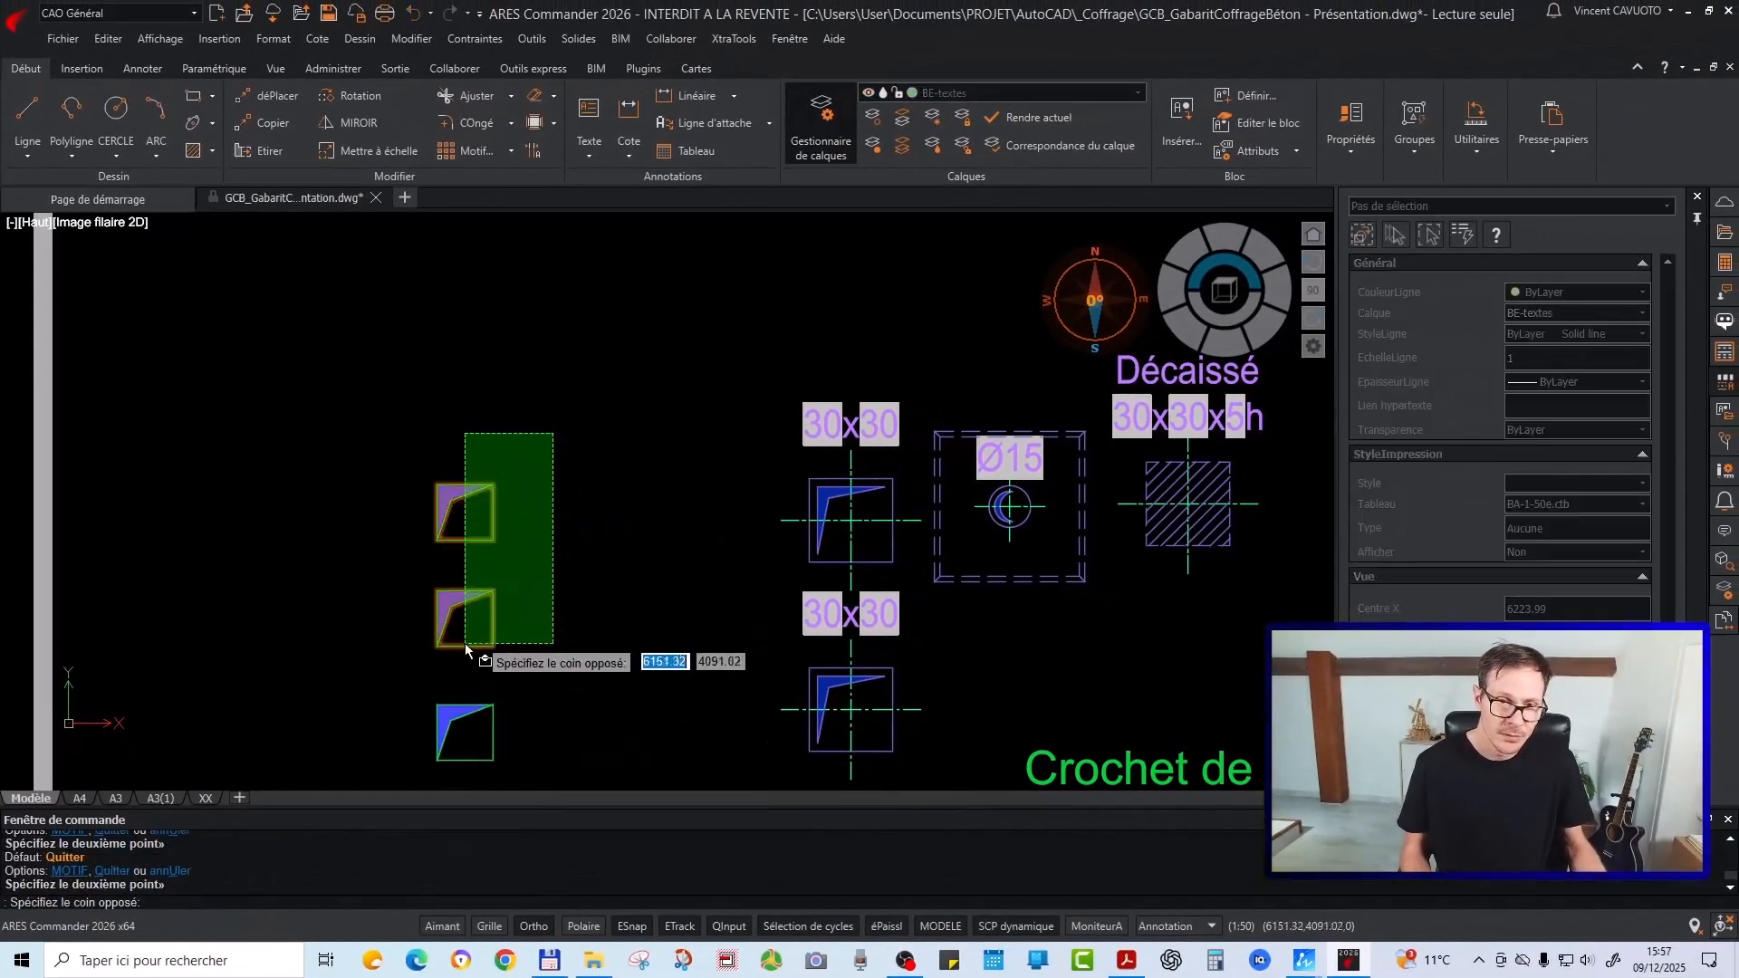
{"action": "left_click", "coordinate": [435, 765]}
{"action": "type", "text": "cp"}
{"action": "key", "text": "Return"}
{"action": "left_click", "coordinate": [466, 471]}
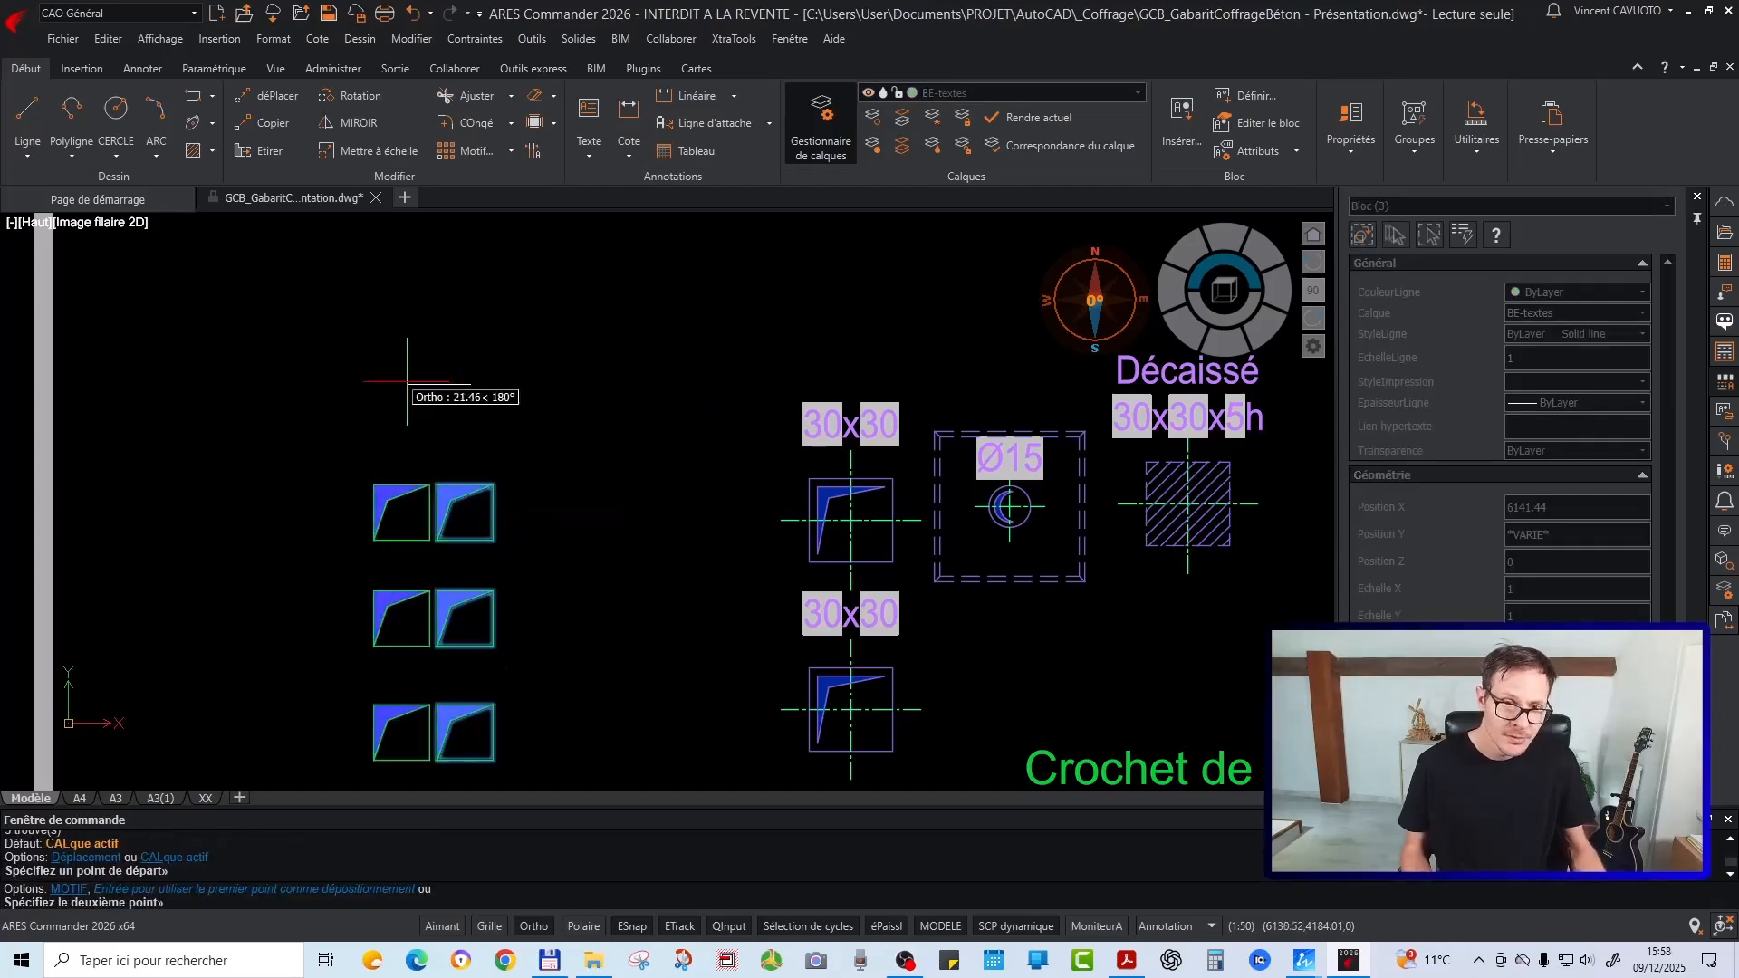
{"action": "left_click", "coordinate": [374, 381]}
{"action": "left_click", "coordinate": [271, 384]}
{"action": "key", "text": "Return"}
Set all nine reservation blocks to the "sans hachure" visibility state with Largeur and Distance2 at 15
{"action": "scroll", "coordinate": [458, 408], "scroll_direction": "down", "scroll_amount": 3}
{"action": "scroll", "coordinate": [412, 543], "scroll_direction": "up", "scroll_amount": 3}
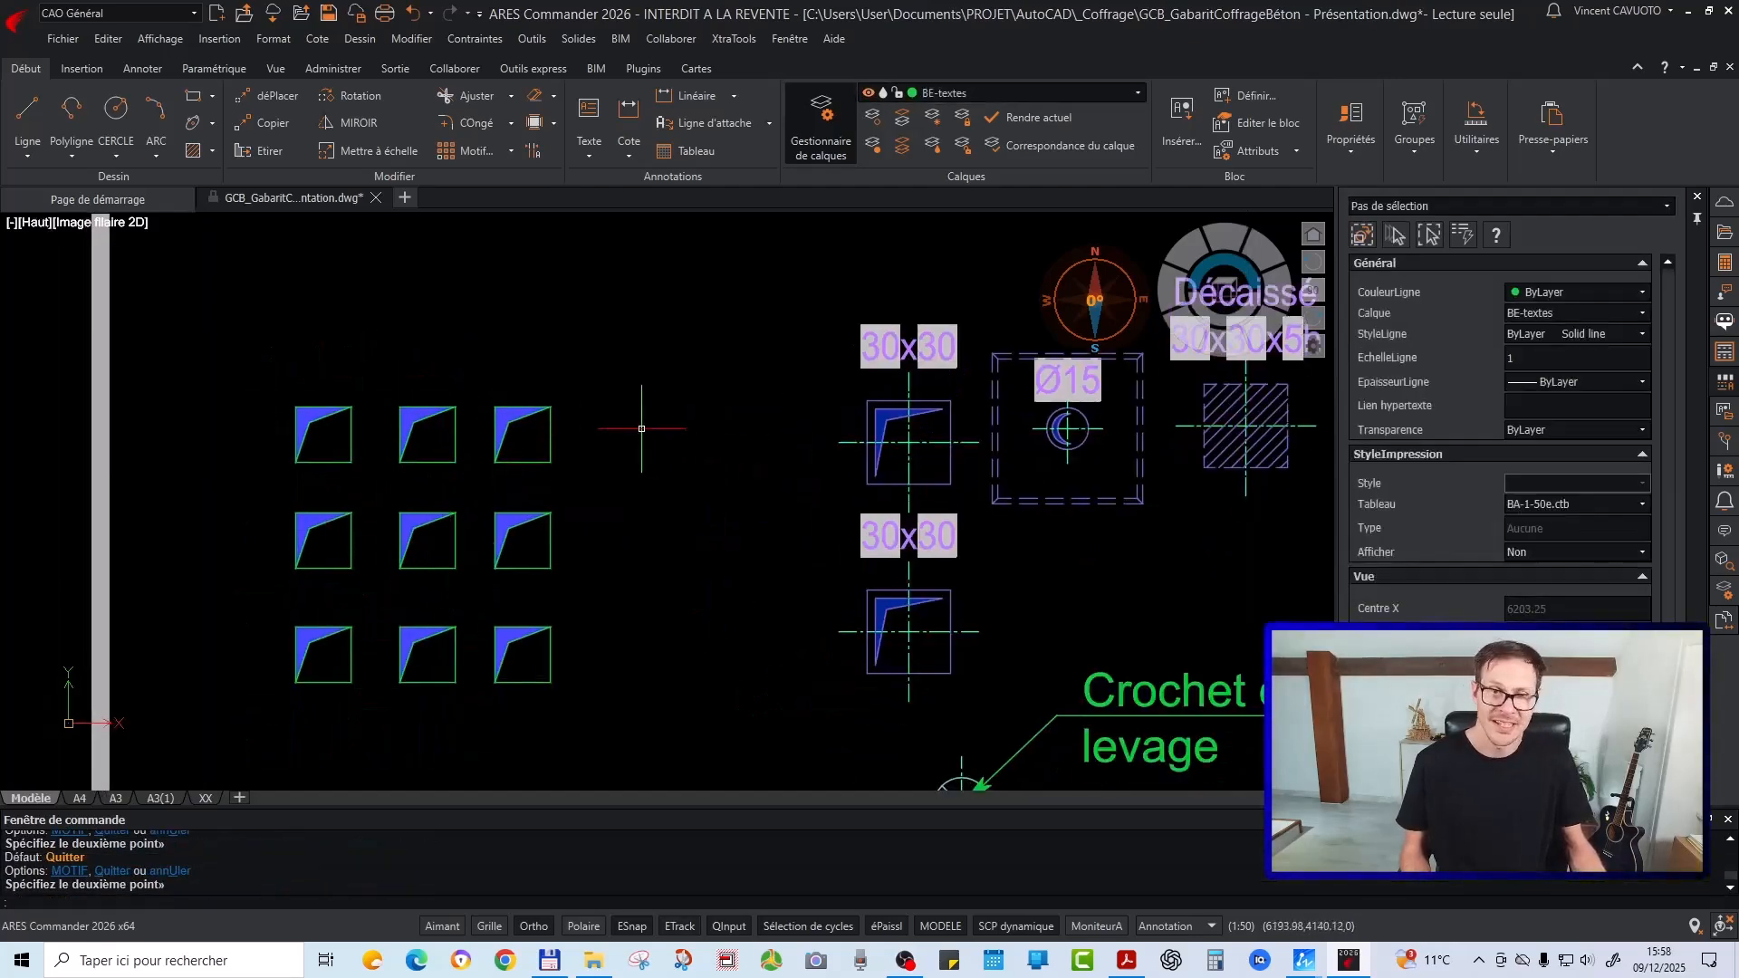
{"action": "left_click", "coordinate": [238, 359]}
{"action": "left_click", "coordinate": [638, 761]}
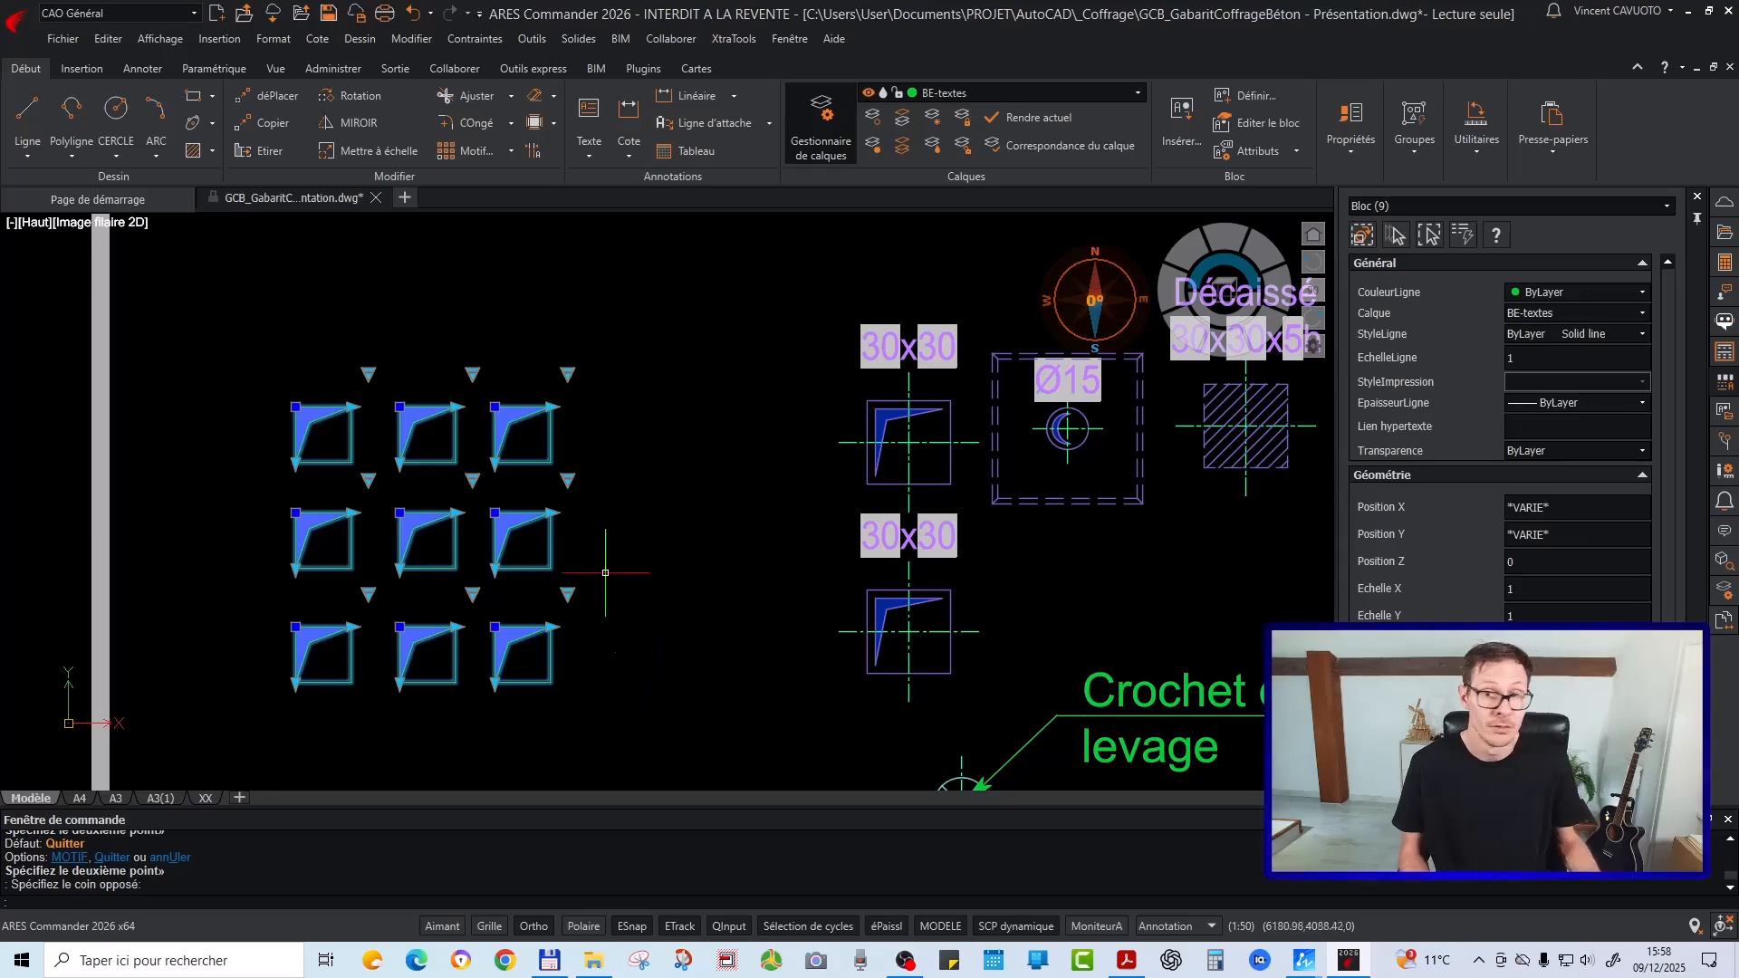
{"action": "scroll", "coordinate": [1624, 618], "scroll_direction": "down", "scroll_amount": 3}
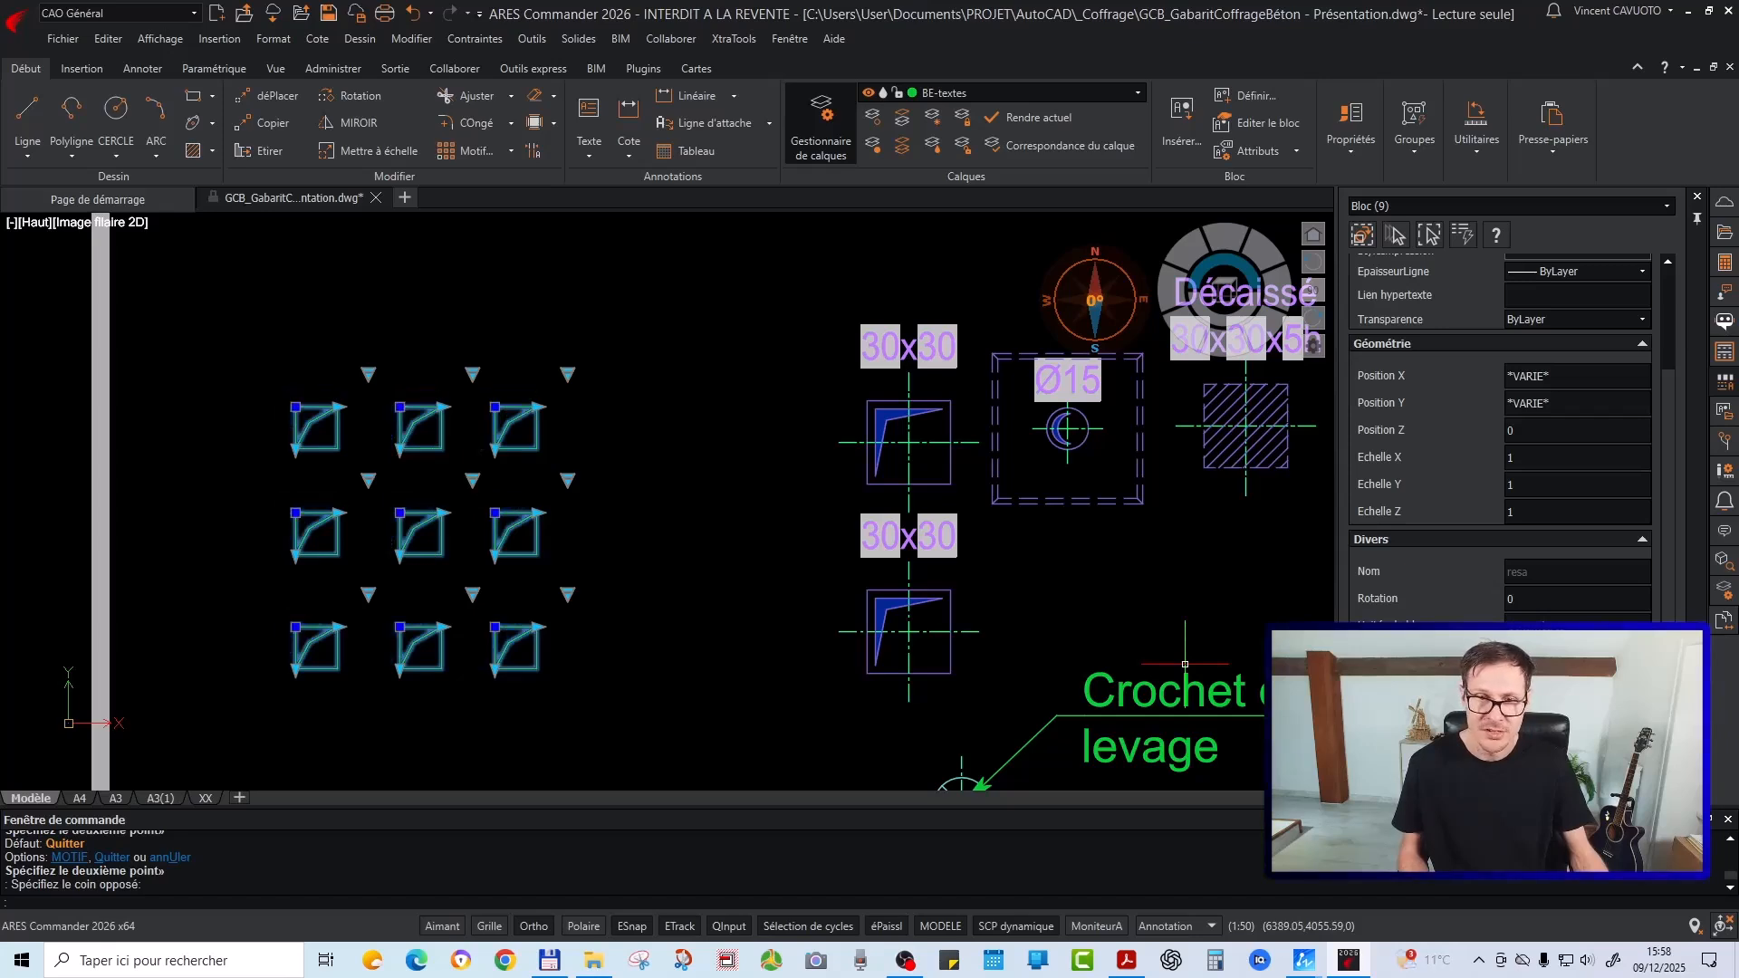
{"action": "scroll", "coordinate": [239, 434], "scroll_direction": "up", "scroll_amount": 4}
{"action": "key", "text": "Escape"}
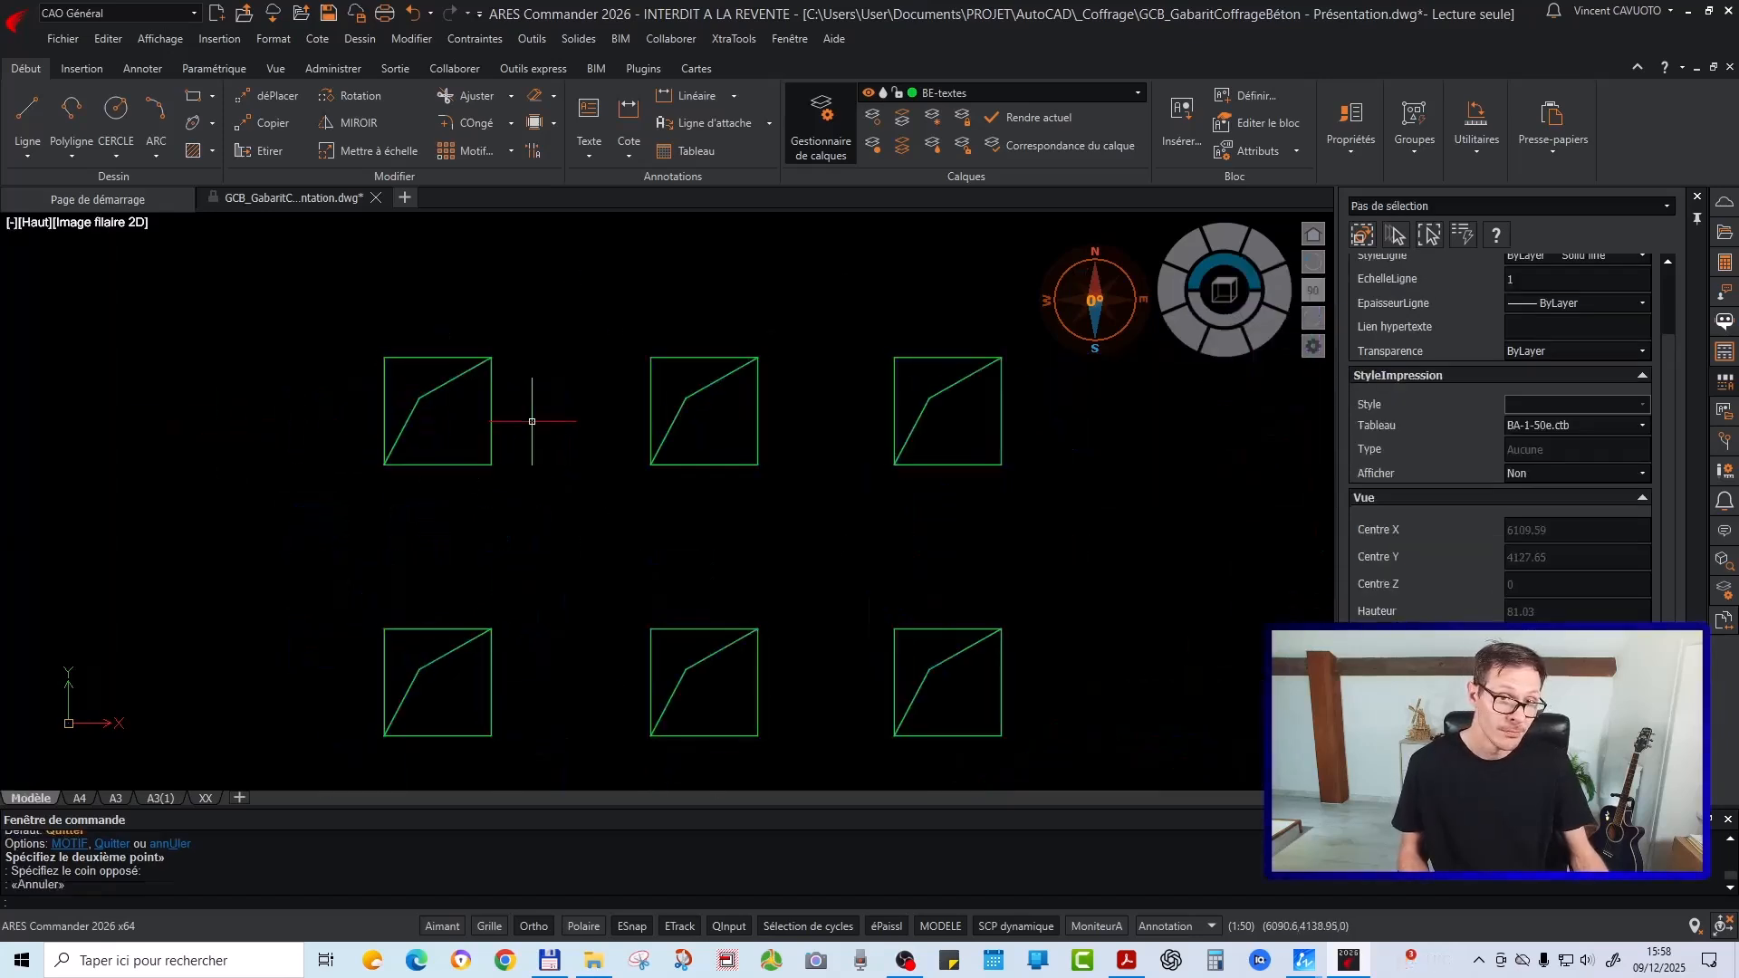
Set all nine reservation blocks to the "hachure" visibility state with Largeur and Distance2 at 20
{"action": "scroll", "coordinate": [532, 419], "scroll_direction": "down", "scroll_amount": 4}
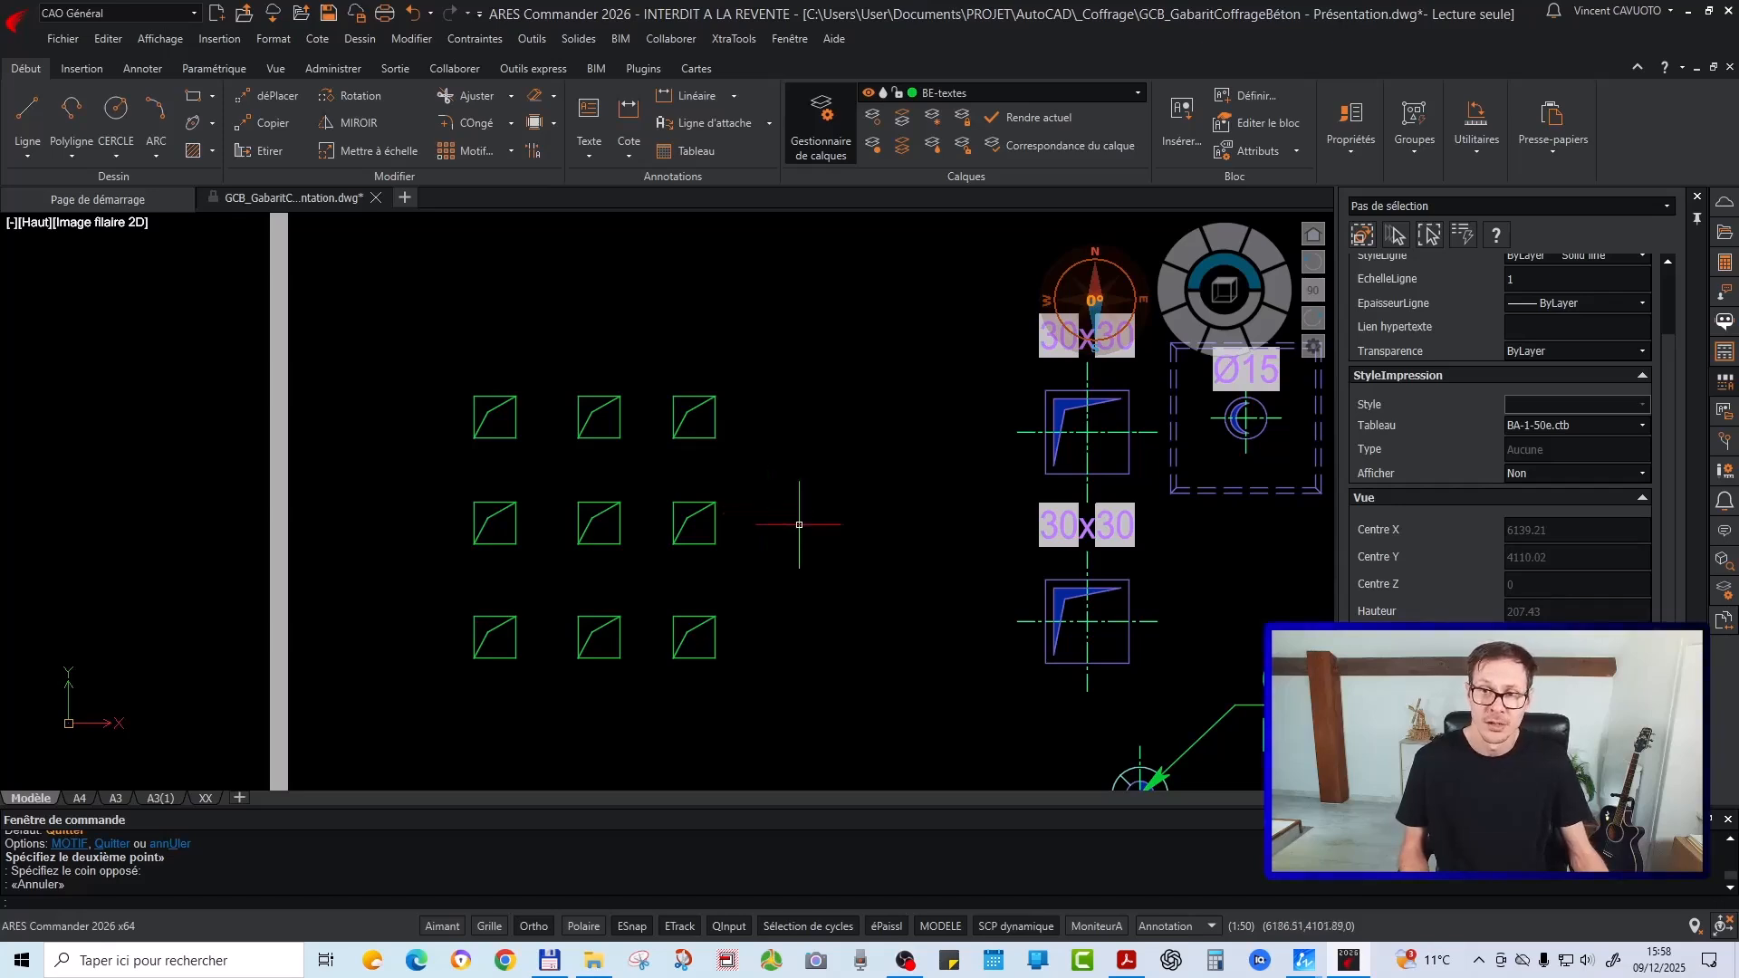
{"action": "middle_click_drag", "start_coordinate": [1169, 607], "coordinate": [798, 582]}
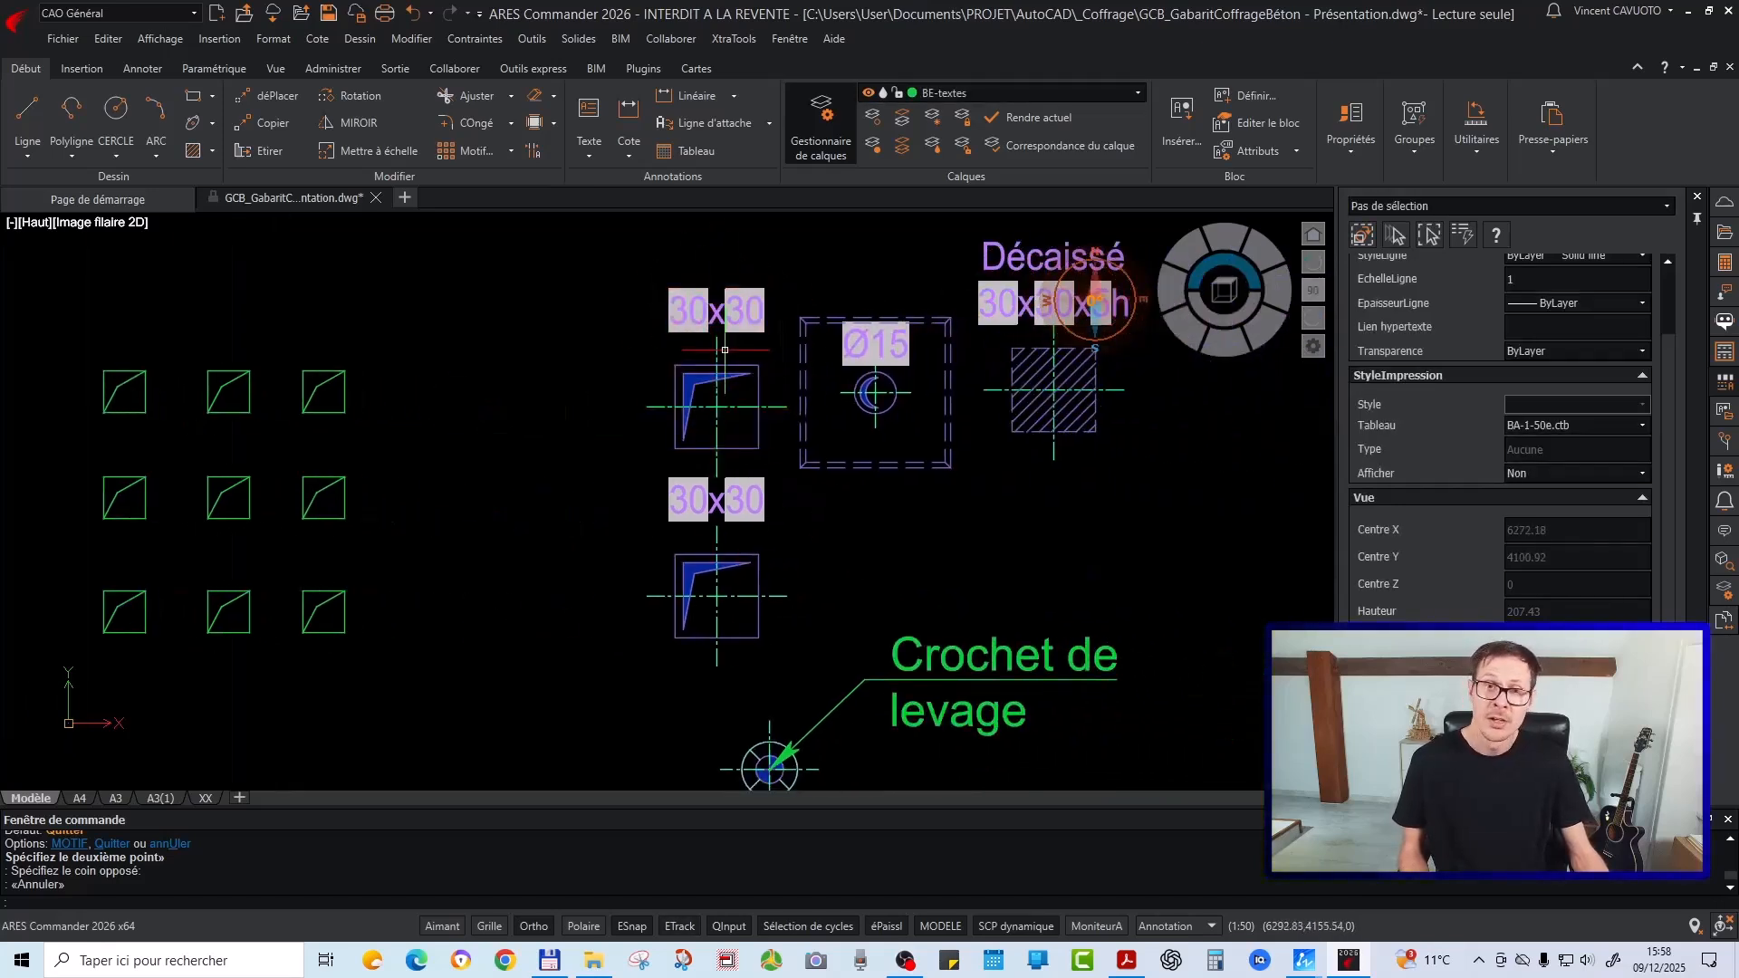
{"action": "middle_click_drag", "start_coordinate": [316, 389], "coordinate": [362, 388]}
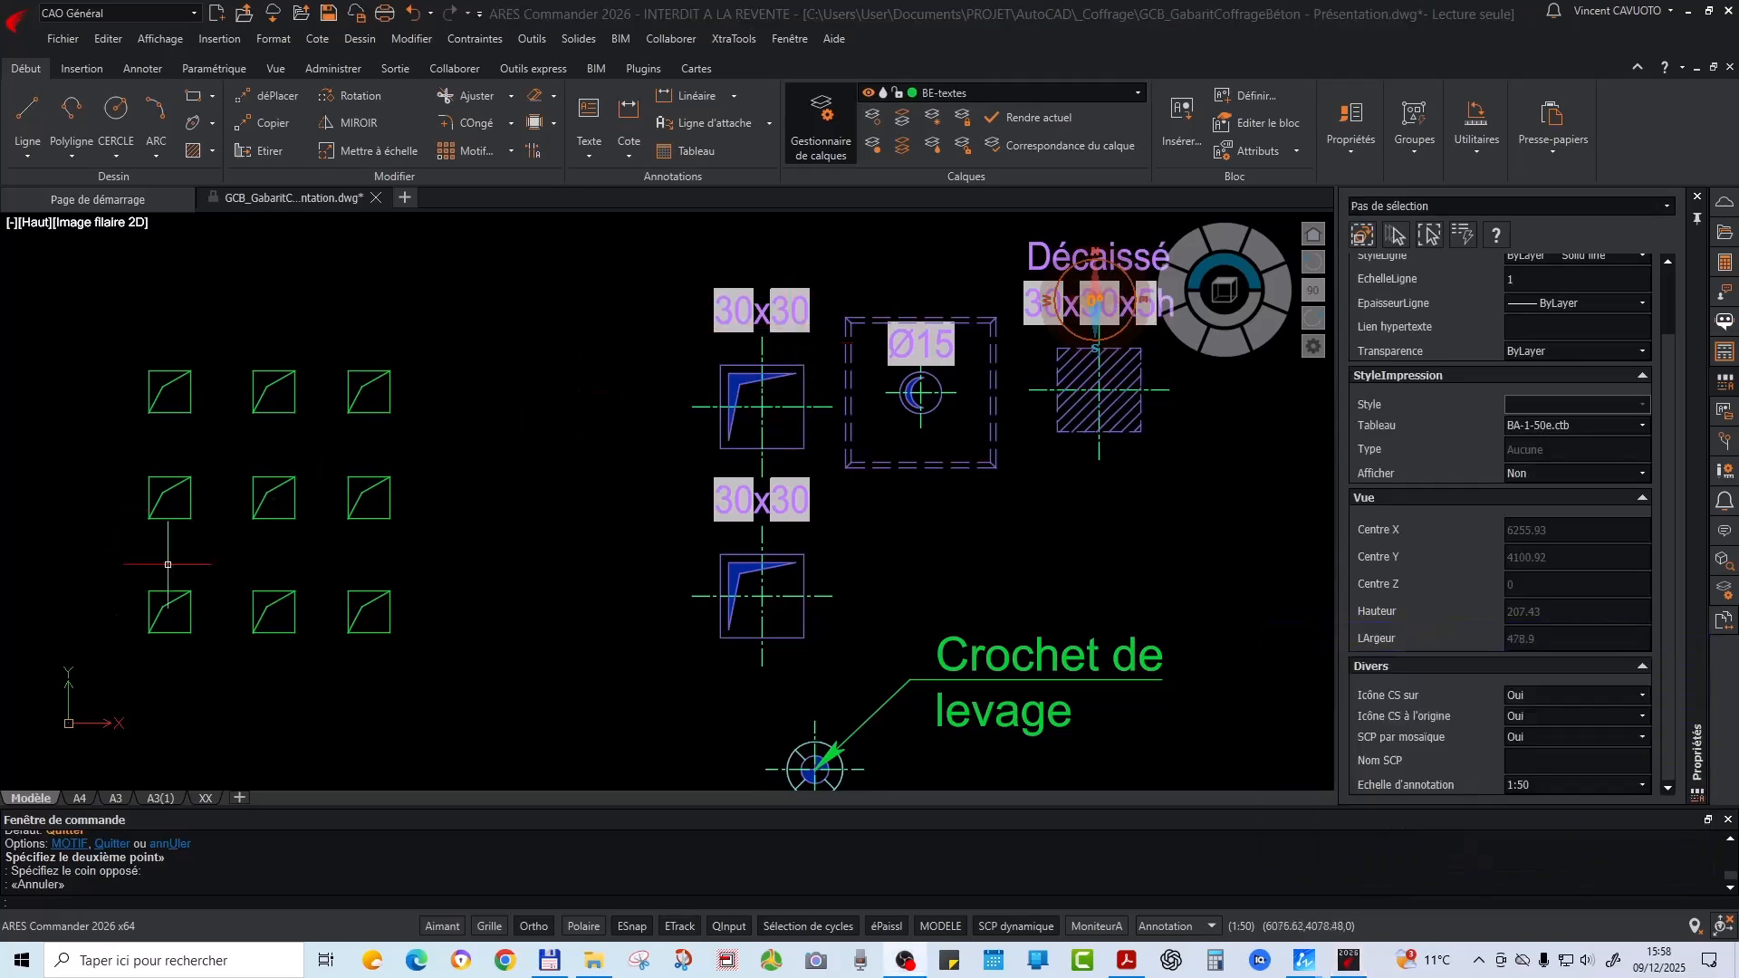
{"action": "left_click", "coordinate": [123, 328]}
{"action": "left_click", "coordinate": [517, 750]}
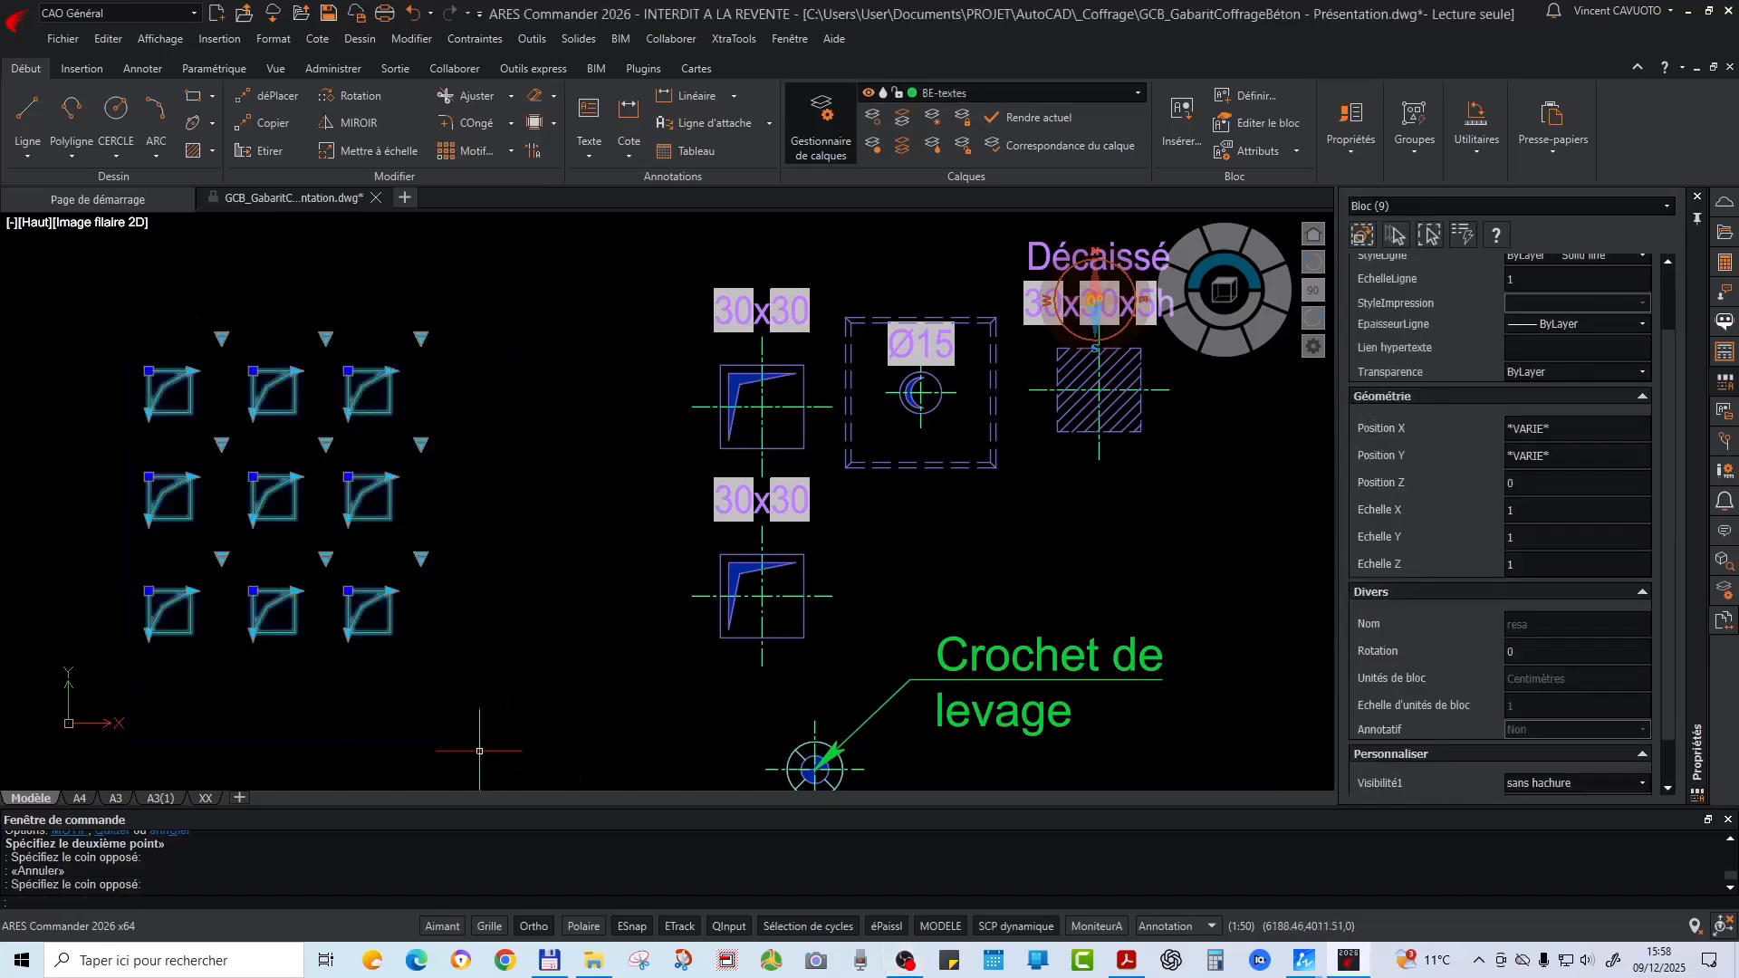
{"action": "left_click", "coordinate": [1548, 736]}
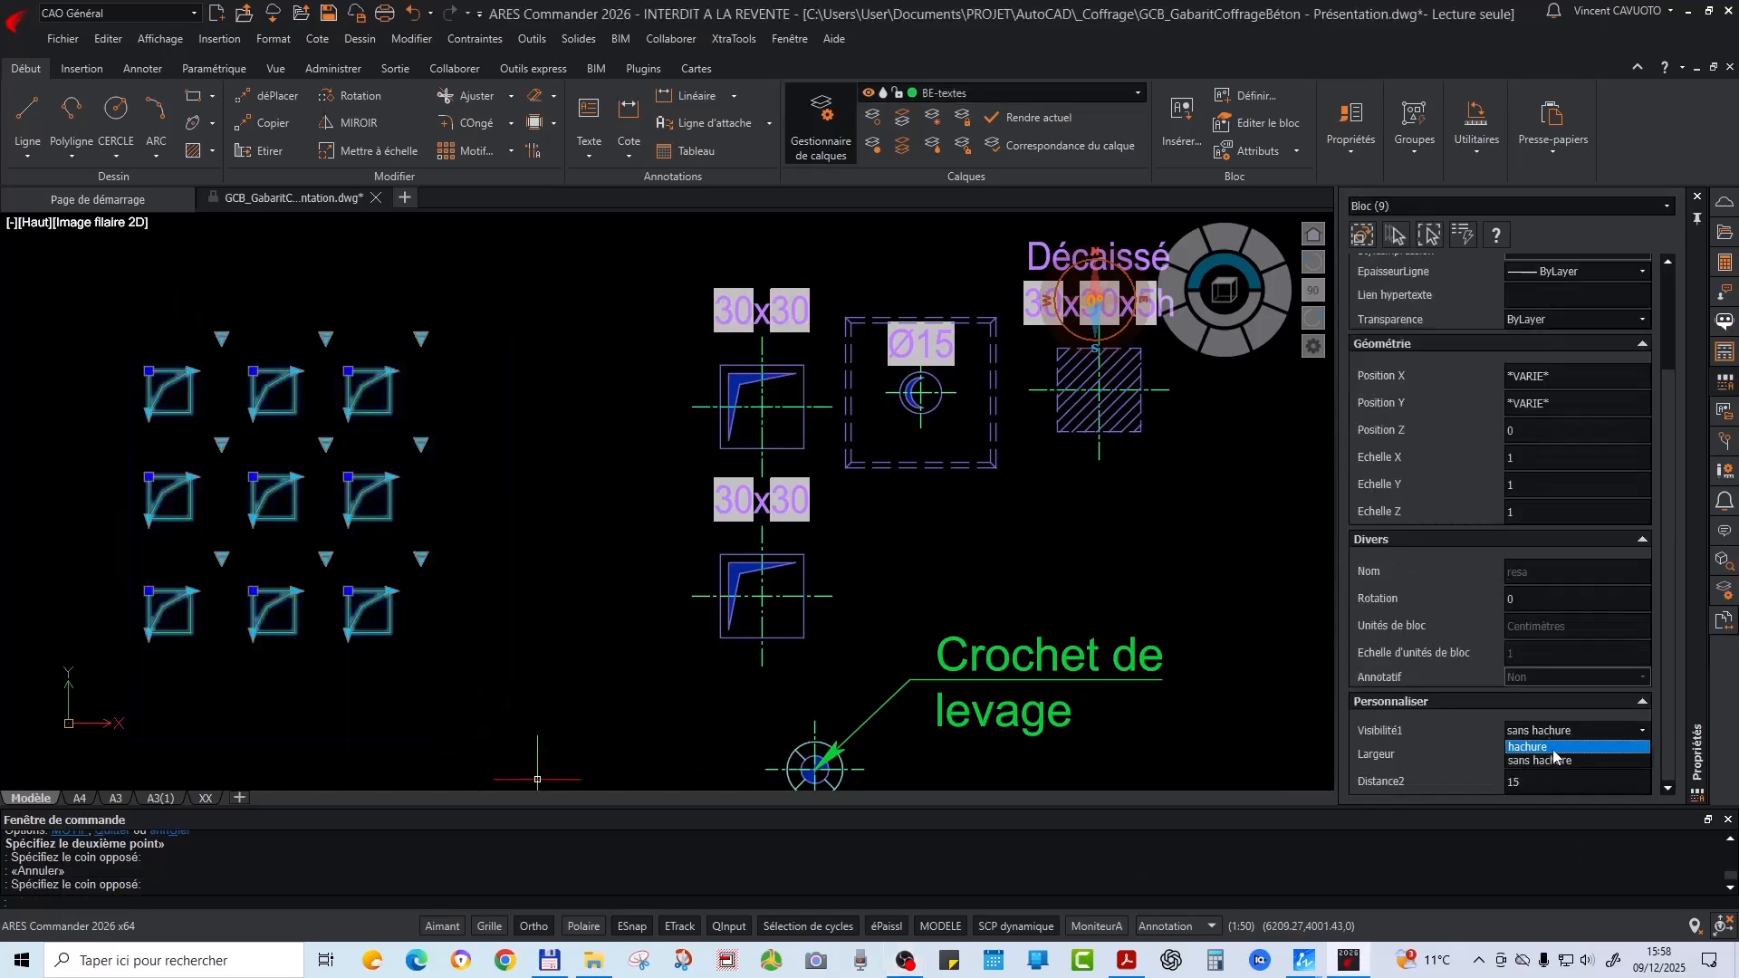
{"action": "left_click", "coordinate": [1555, 757]}
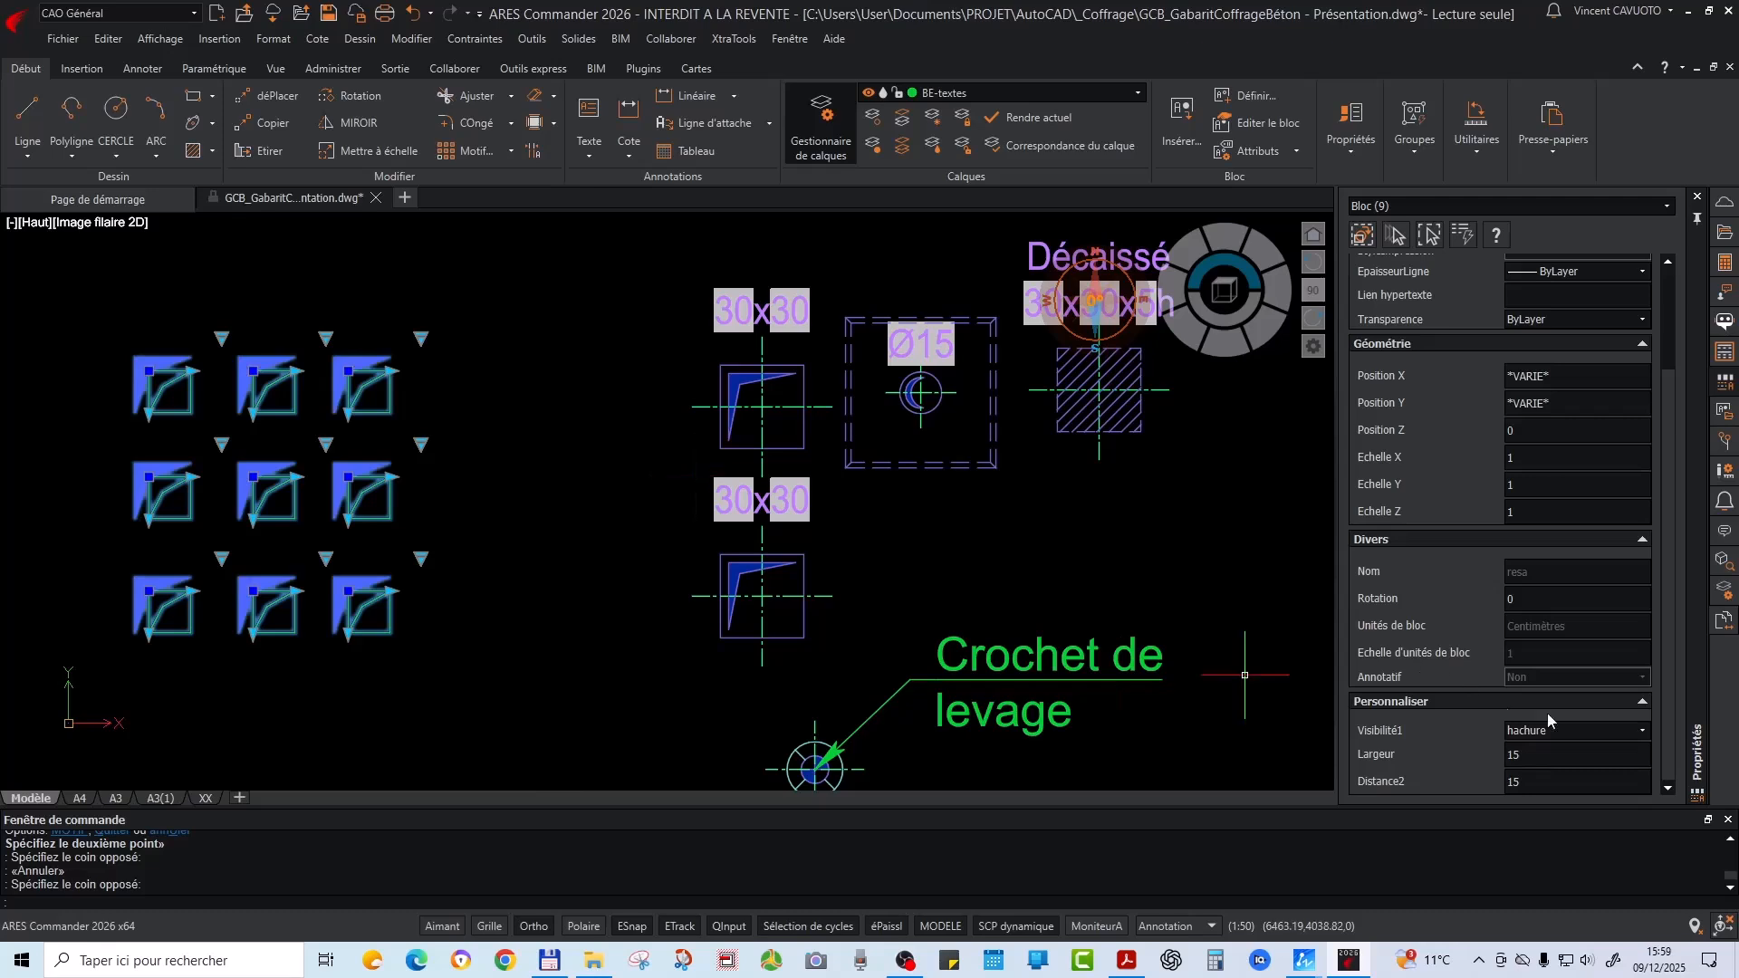
{"action": "type", "text": "20"}
{"action": "key", "text": "Tab"}
{"action": "type", "text": "20"}
{"action": "key", "text": "Return"}
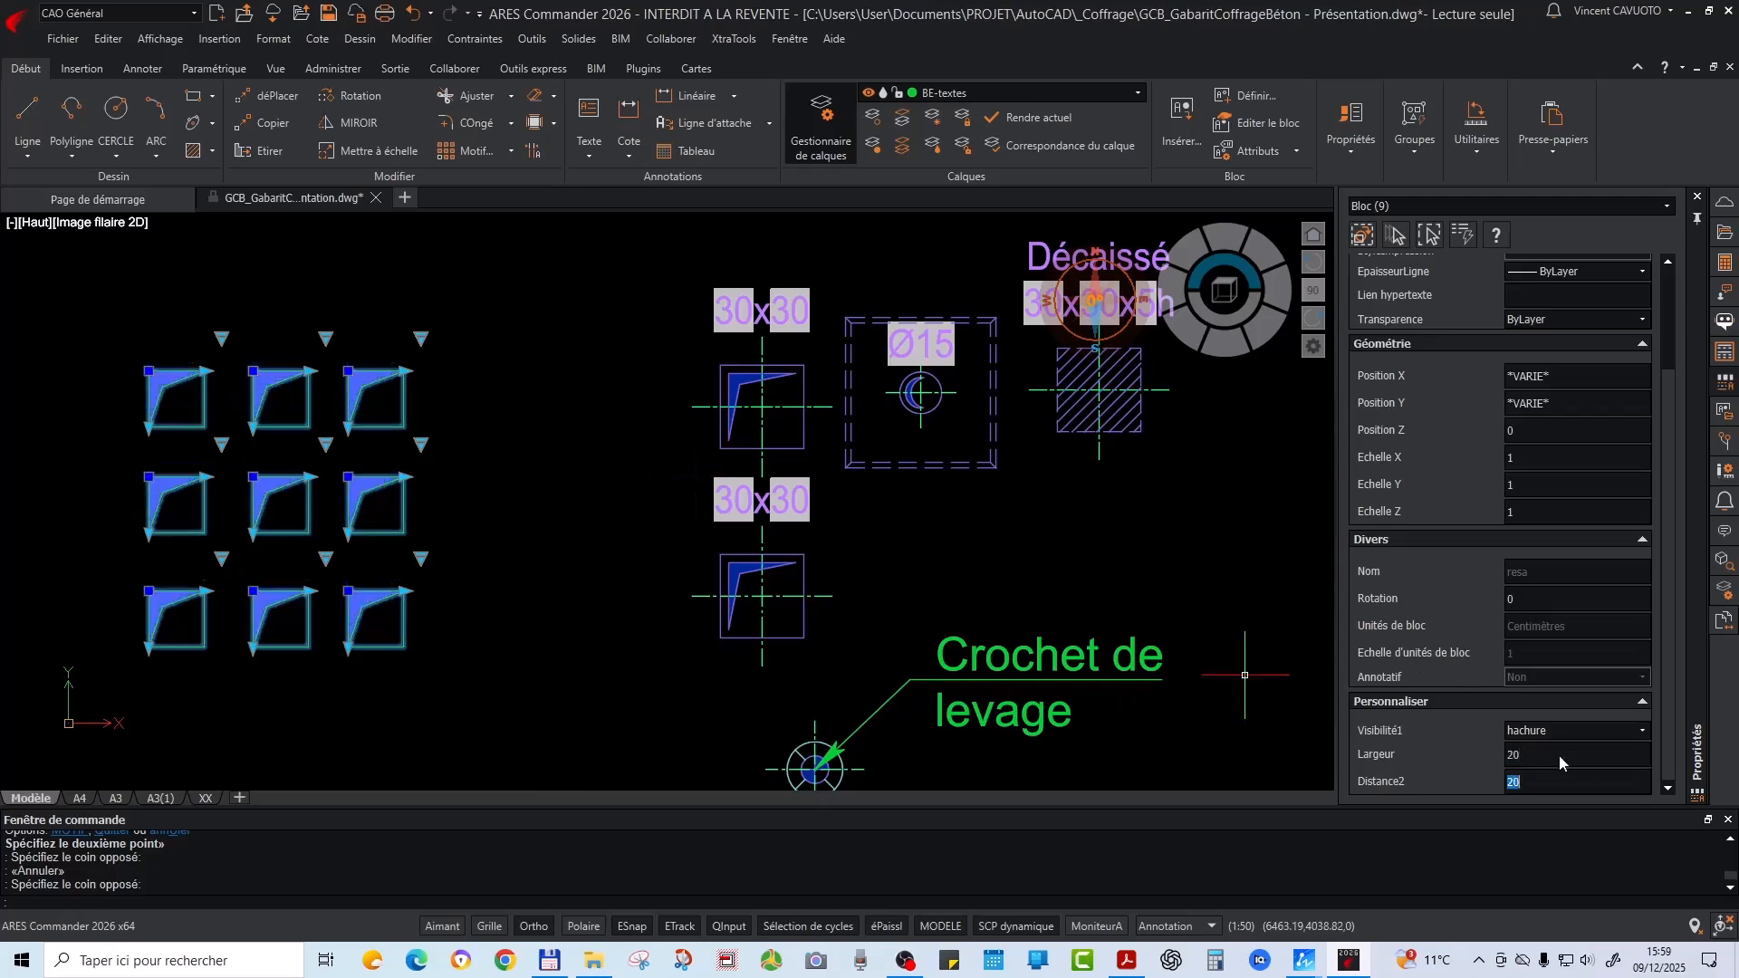
Try to stretch the width of the grid's upper-right reservation block, and undo the stretch
{"action": "middle_click_drag", "start_coordinate": [407, 431], "coordinate": [510, 435]}
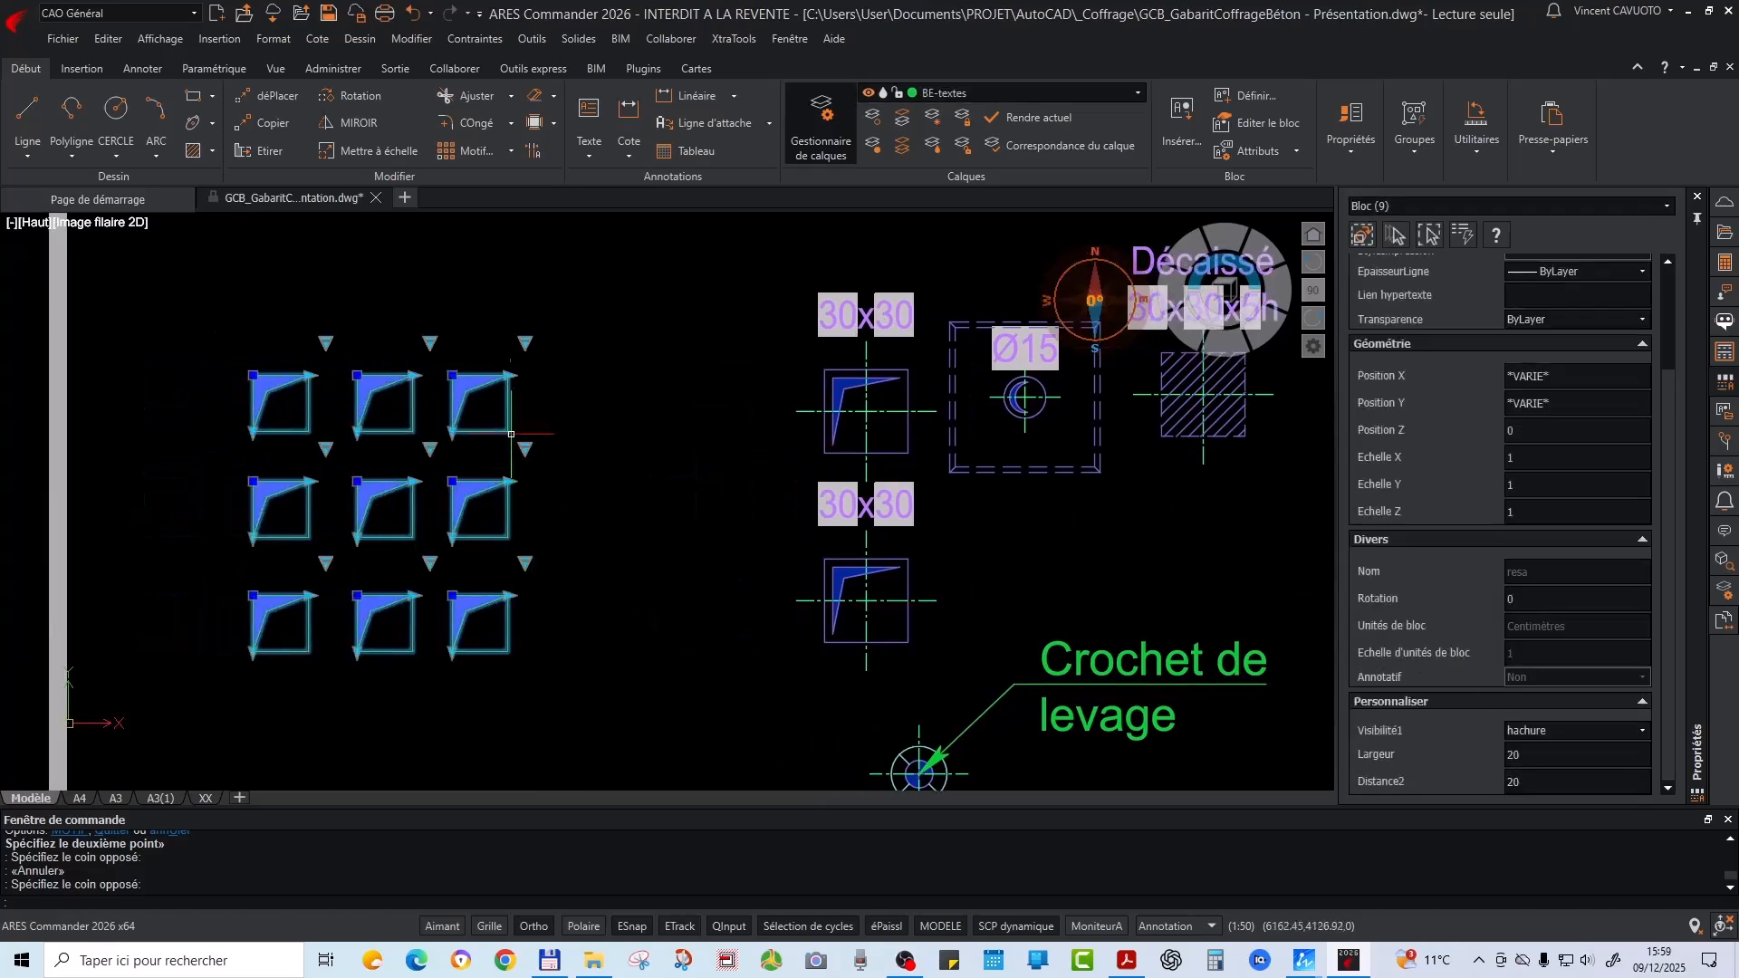
{"action": "left_click", "coordinate": [507, 375]}
{"action": "key", "text": "Escape"}
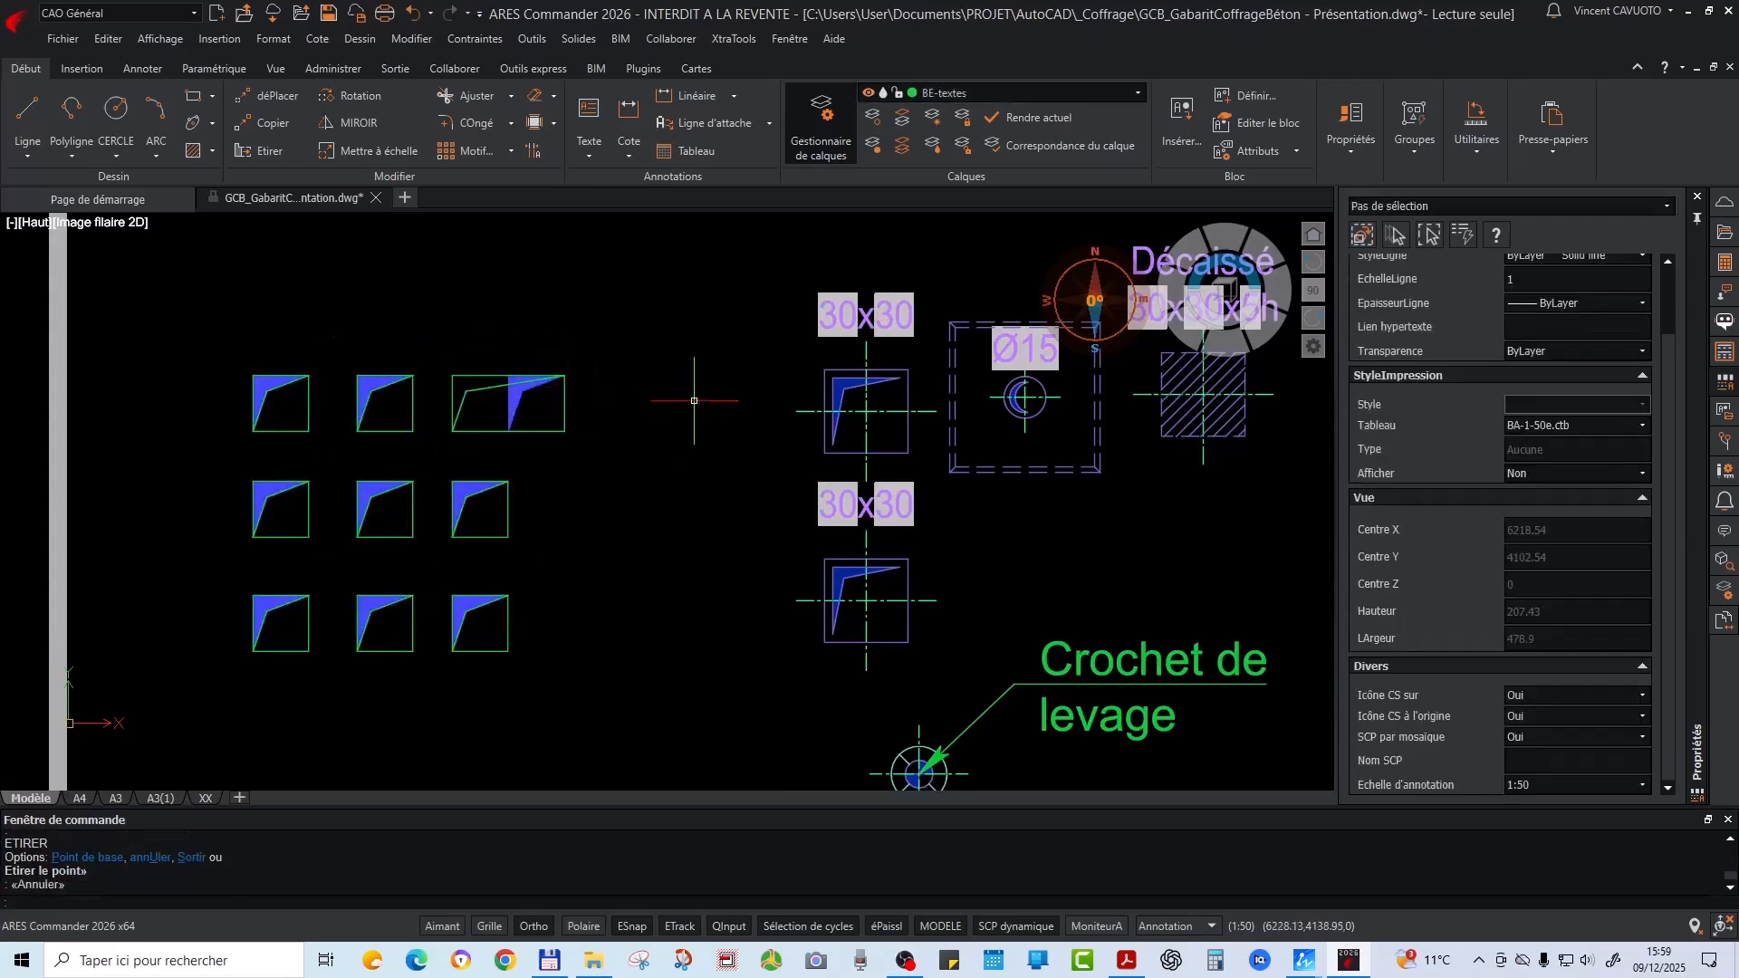
{"action": "key", "text": "ctrl+z"}
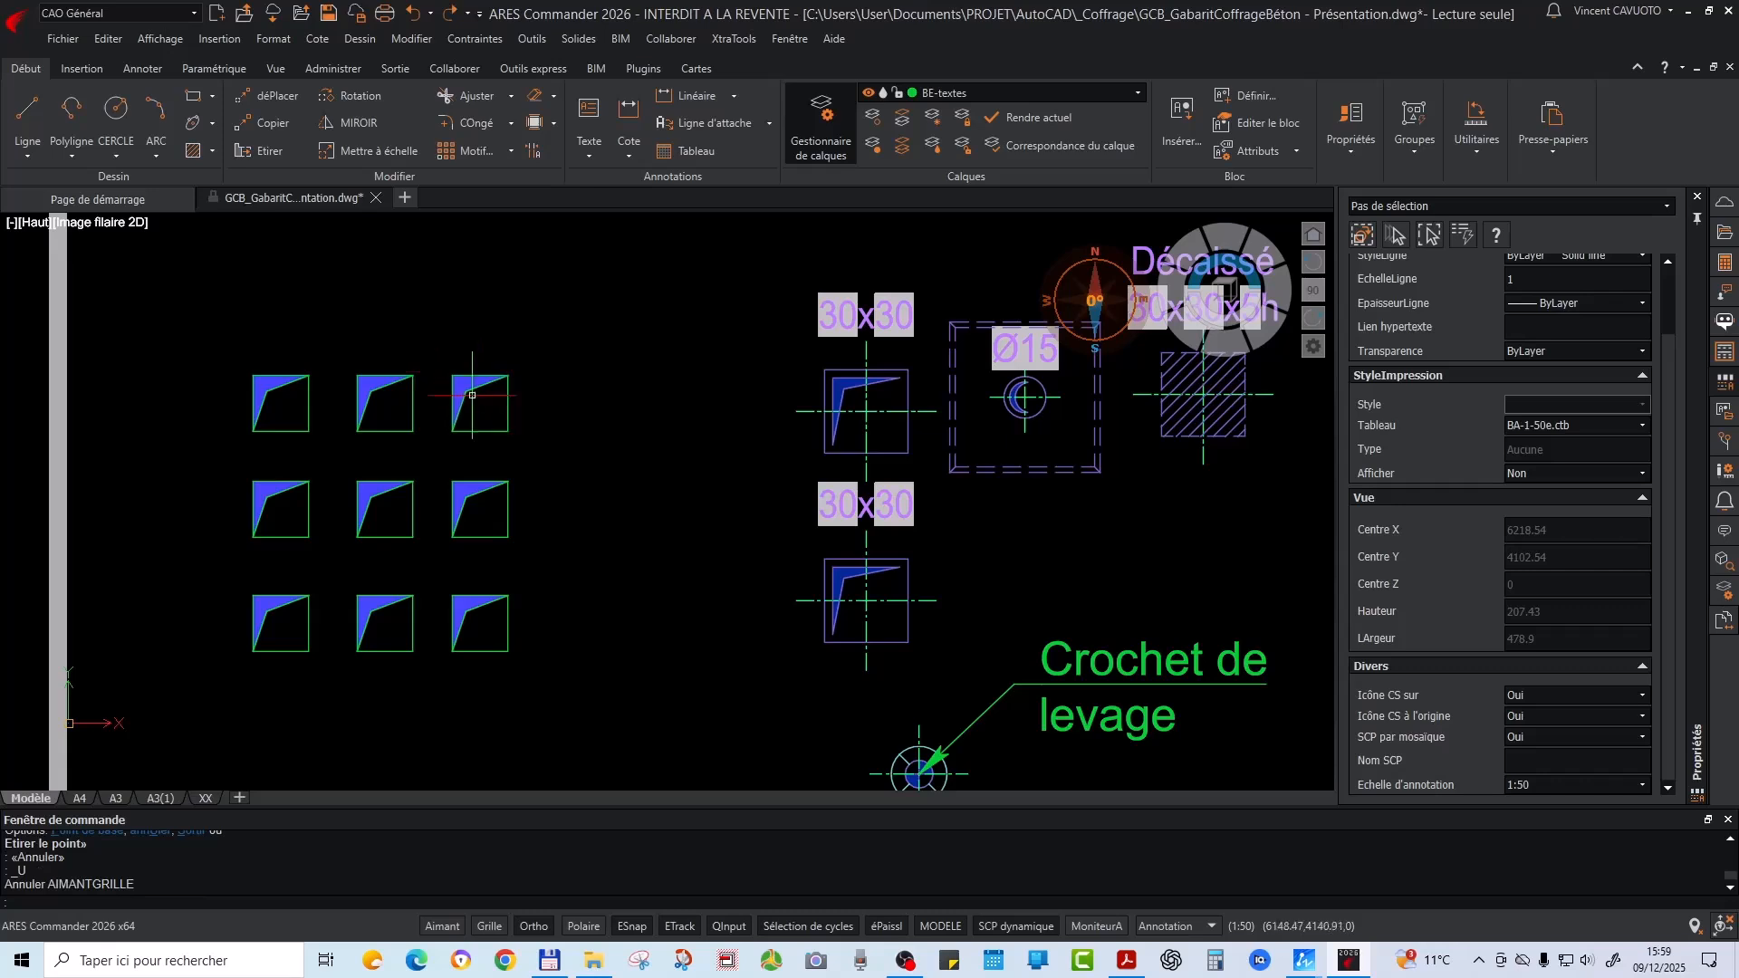
Set all nine reservation blocks to the "sans hachure" visibility state with Largeur and Distance2 at 30
{"action": "middle_click_drag", "start_coordinate": [461, 390], "coordinate": [551, 332]}
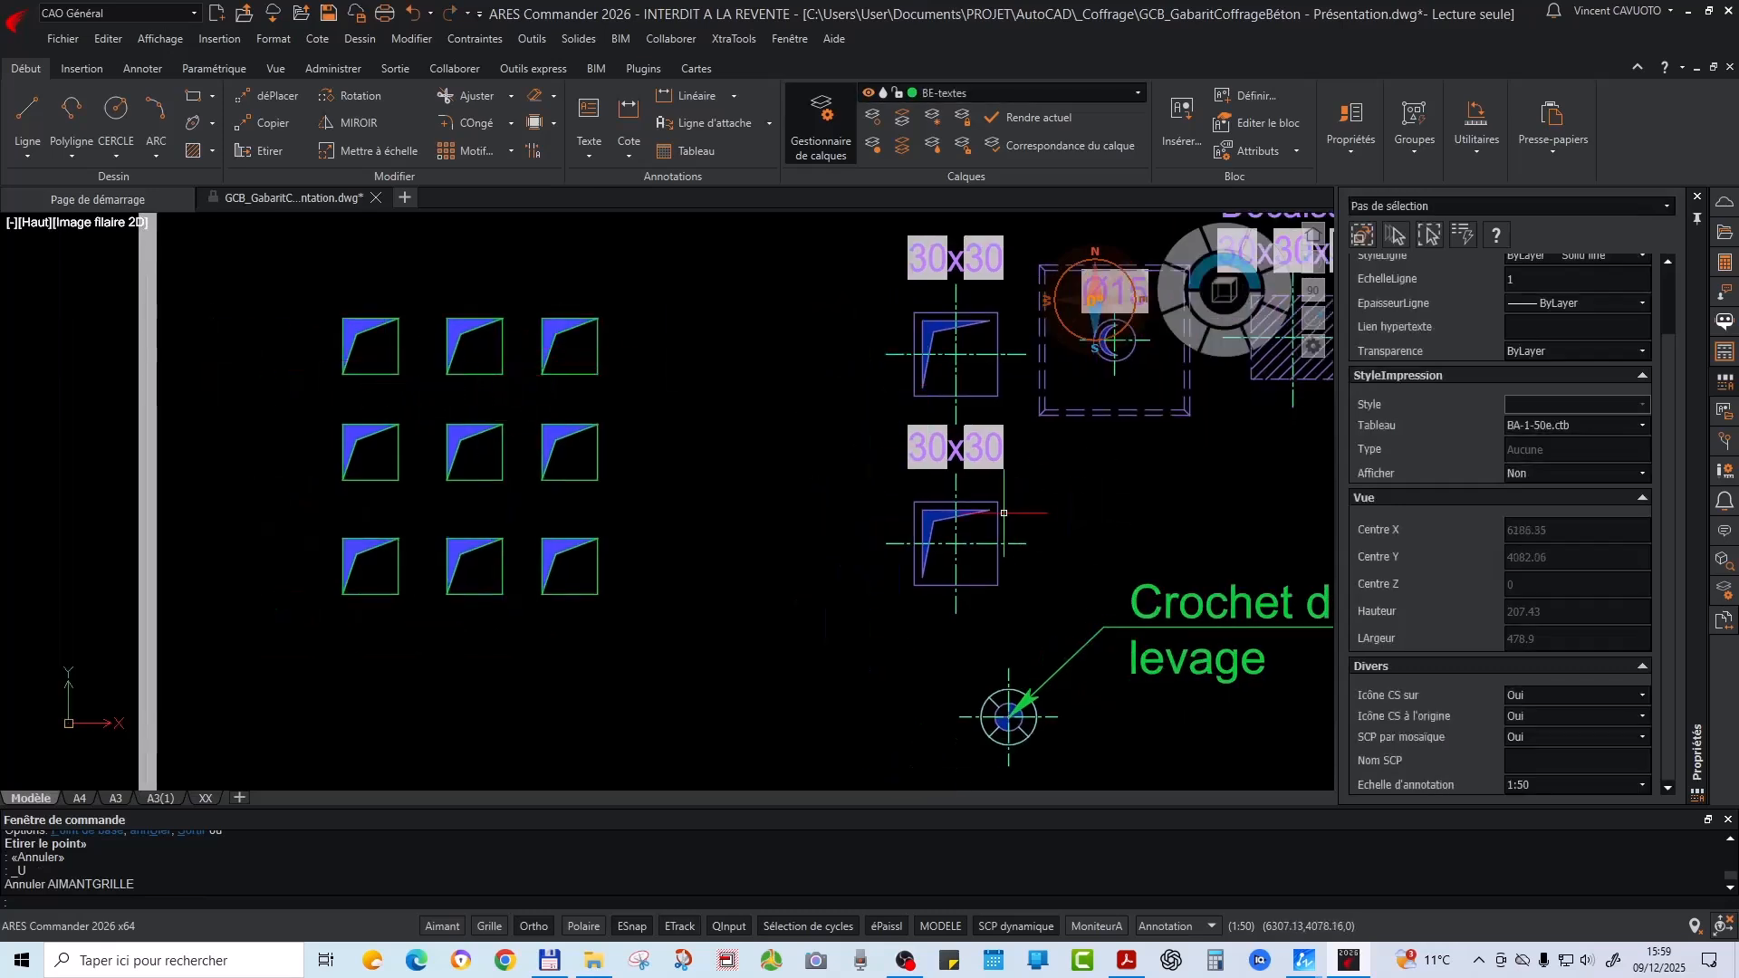
{"action": "middle_click_drag", "start_coordinate": [1024, 512], "coordinate": [992, 533]}
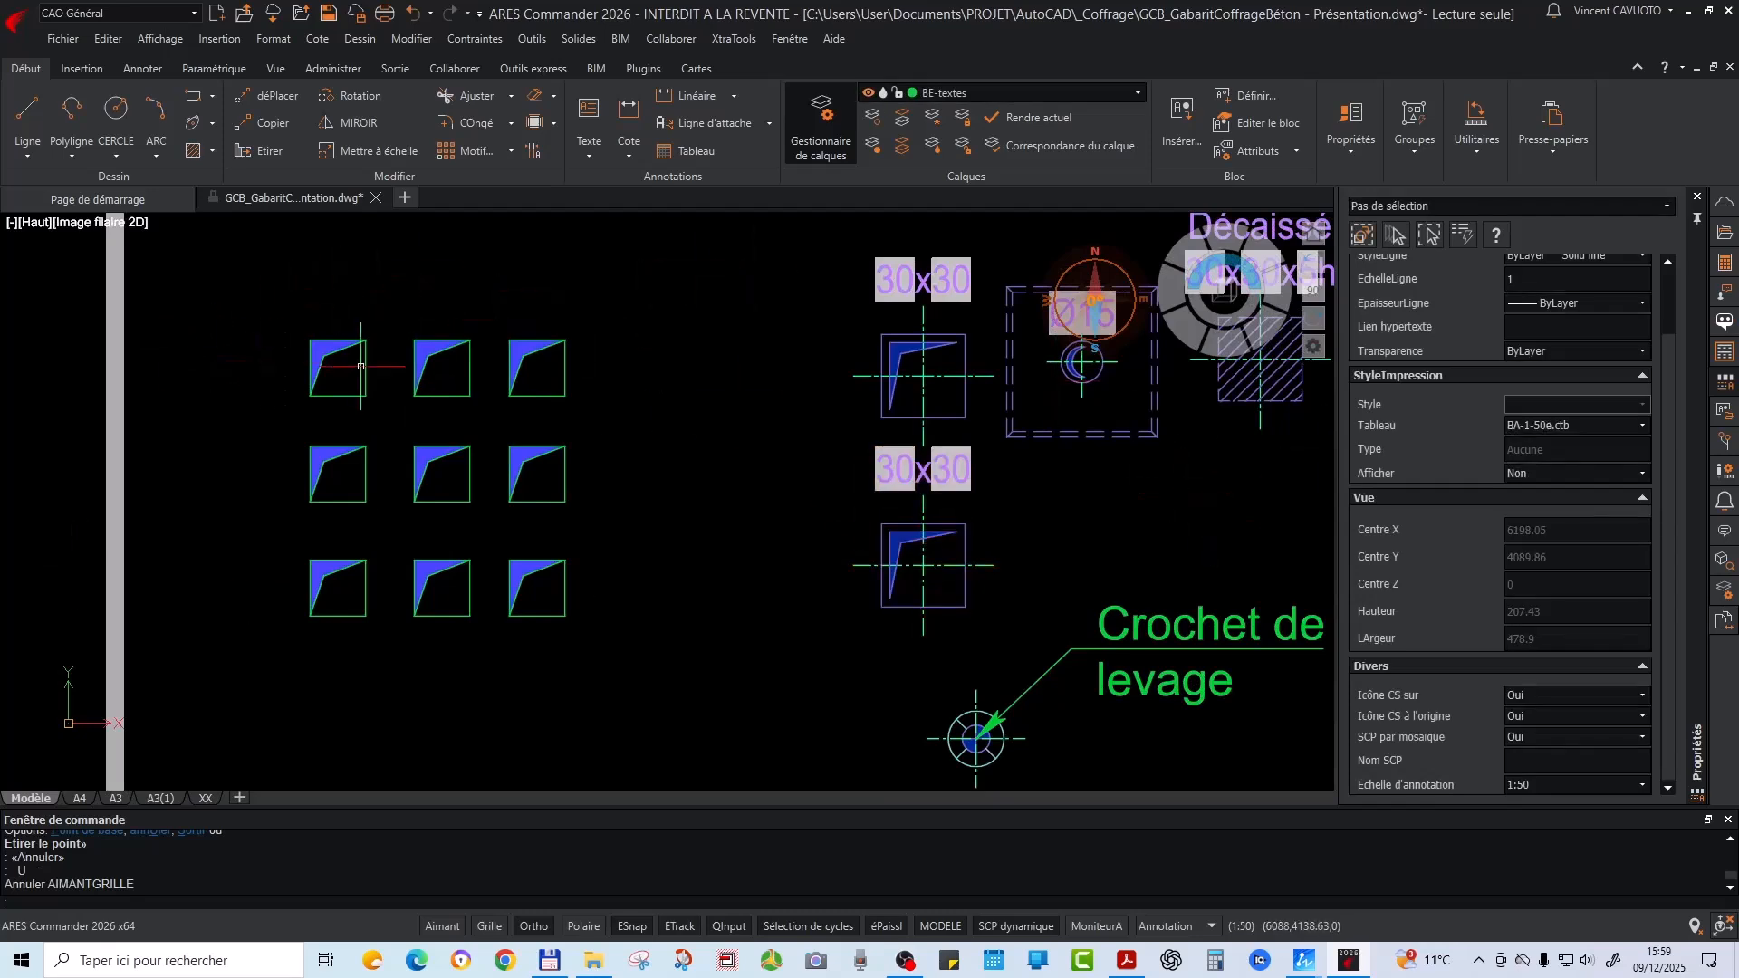
{"action": "left_click", "coordinate": [244, 289]}
{"action": "left_click", "coordinate": [579, 696]}
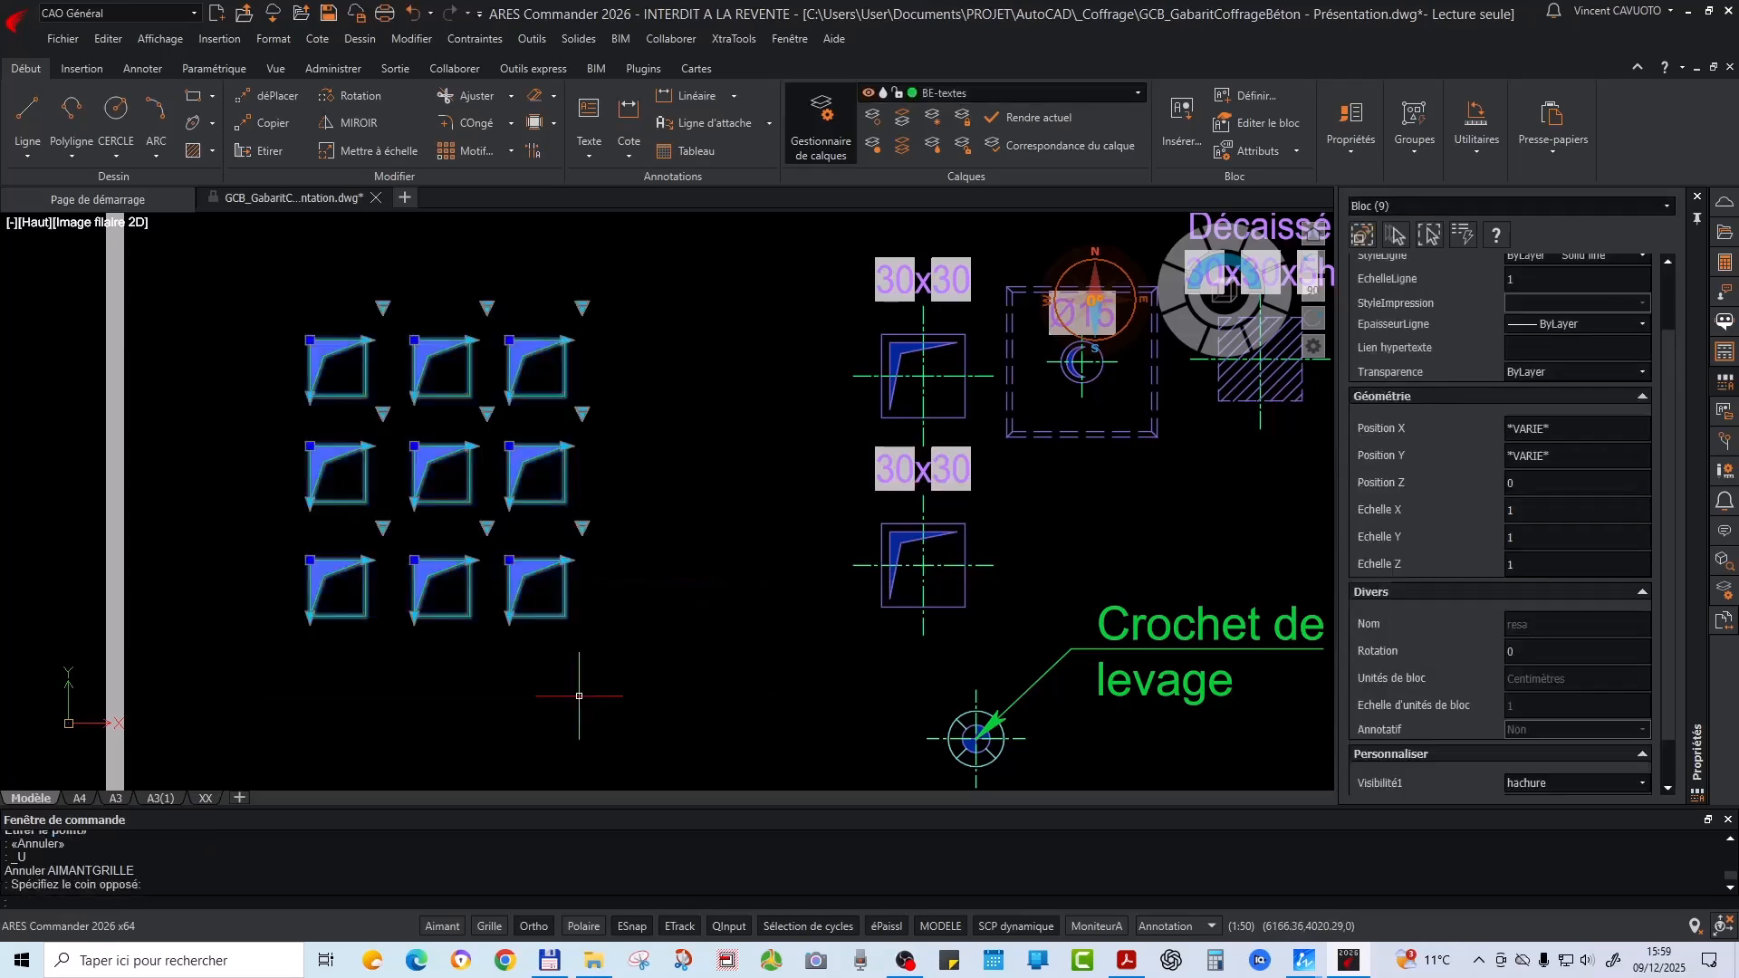
{"action": "scroll", "coordinate": [1618, 553], "scroll_direction": "down", "scroll_amount": 2}
{"action": "left_click", "coordinate": [1584, 730]}
{"action": "left_click", "coordinate": [1560, 766]}
{"action": "left_click", "coordinate": [1535, 757]}
{"action": "type", "text": "30"}
{"action": "key", "text": "Tab"}
{"action": "type", "text": "30"}
{"action": "key", "text": "Return"}
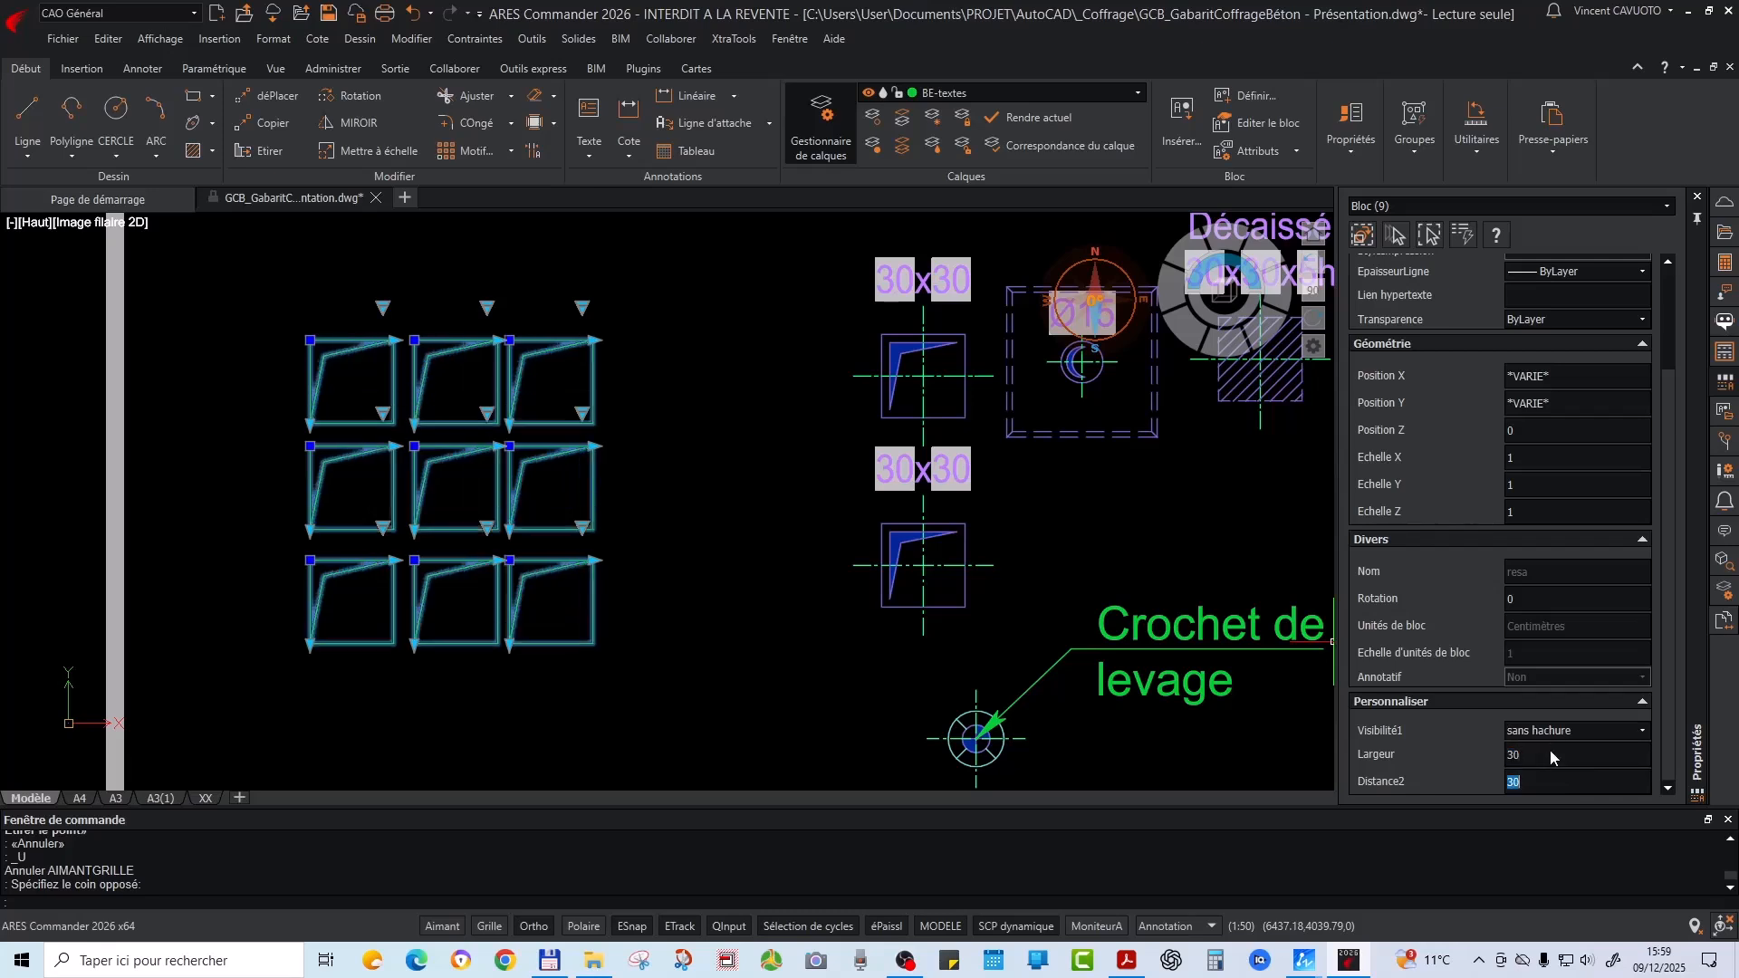
Set the Largeur and Distance2 of all nine reservation blocks to 15, and clear the selection
{"action": "left_click", "coordinate": [1550, 758]}
{"action": "type", "text": "15"}
{"action": "key", "text": "Tab"}
{"action": "type", "text": "15"}
{"action": "key", "text": "Return"}
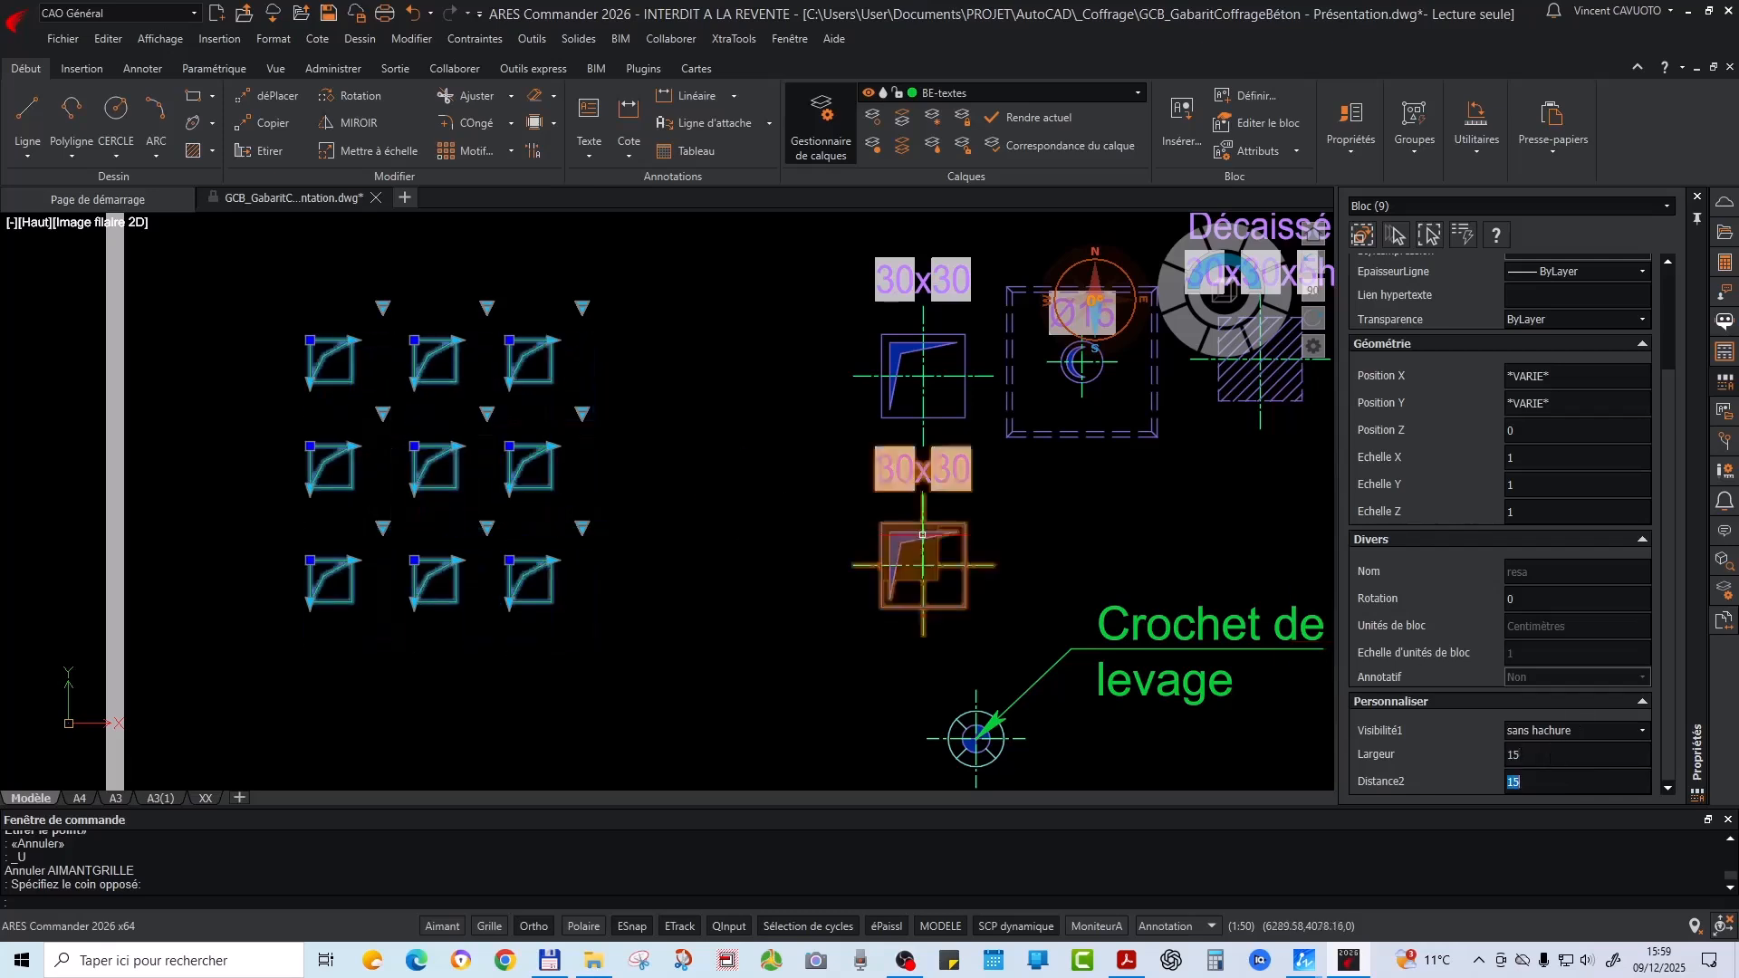
{"action": "key", "text": "Escape"}
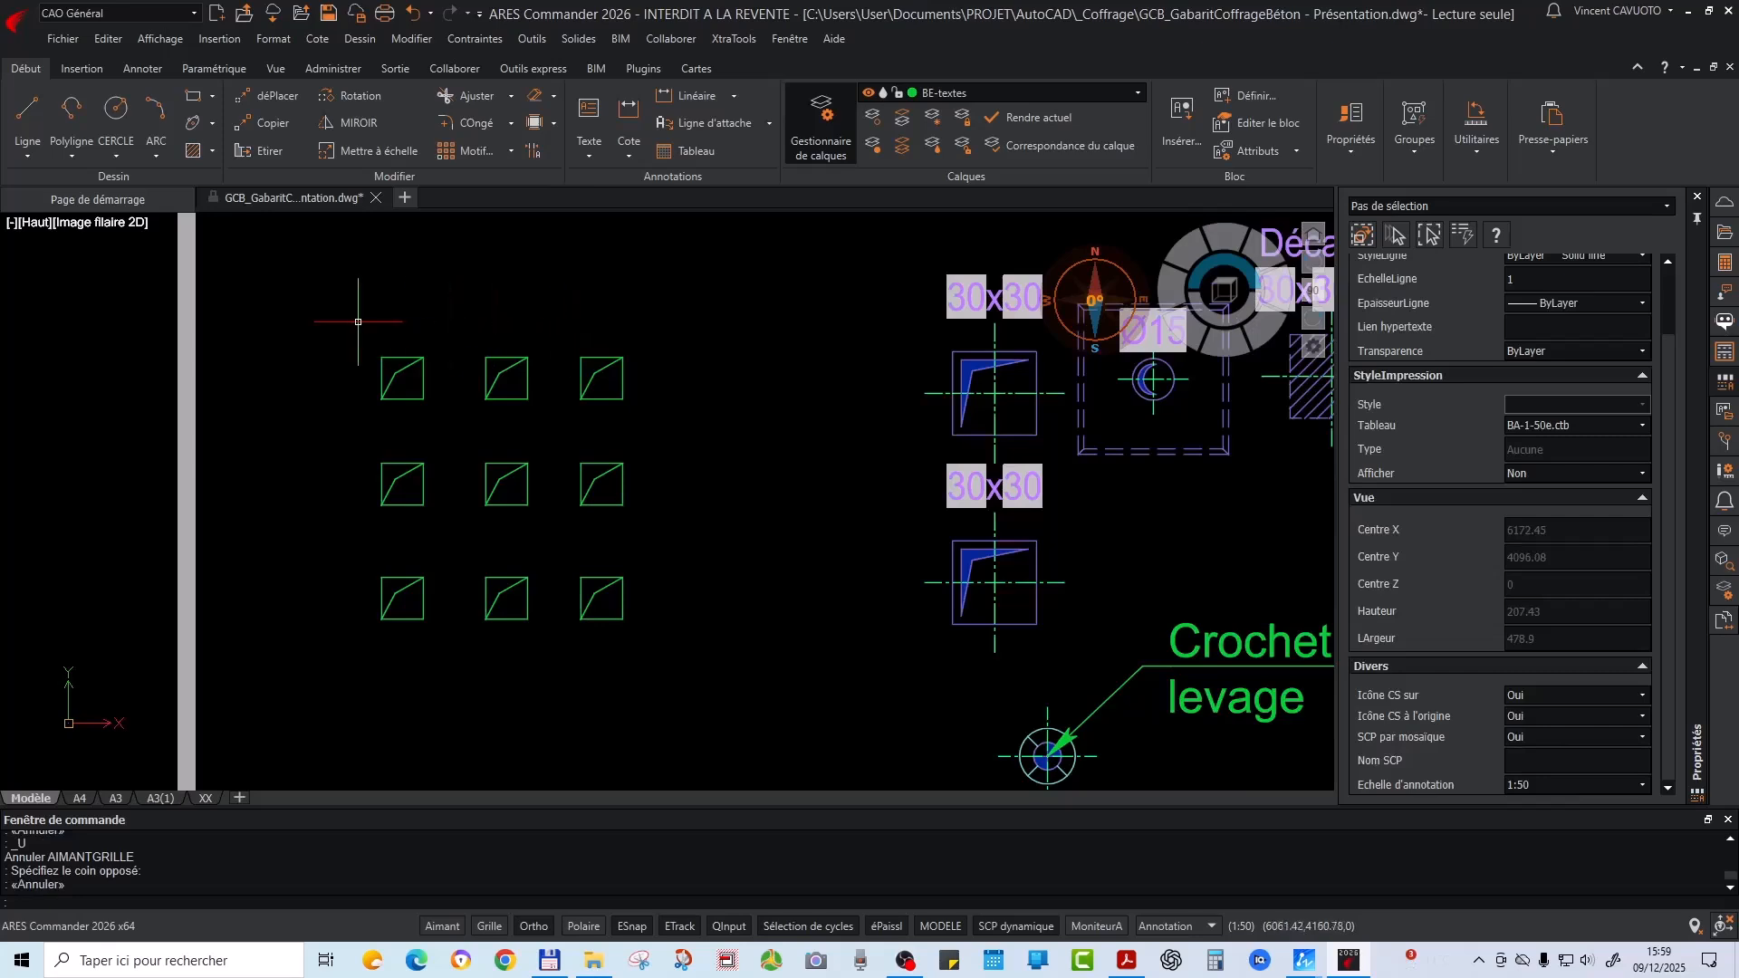
Switch the grid's upper-left reservation block to the "hachure" visibility state
{"action": "left_click", "coordinate": [458, 348]}
{"action": "left_click", "coordinate": [419, 398]}
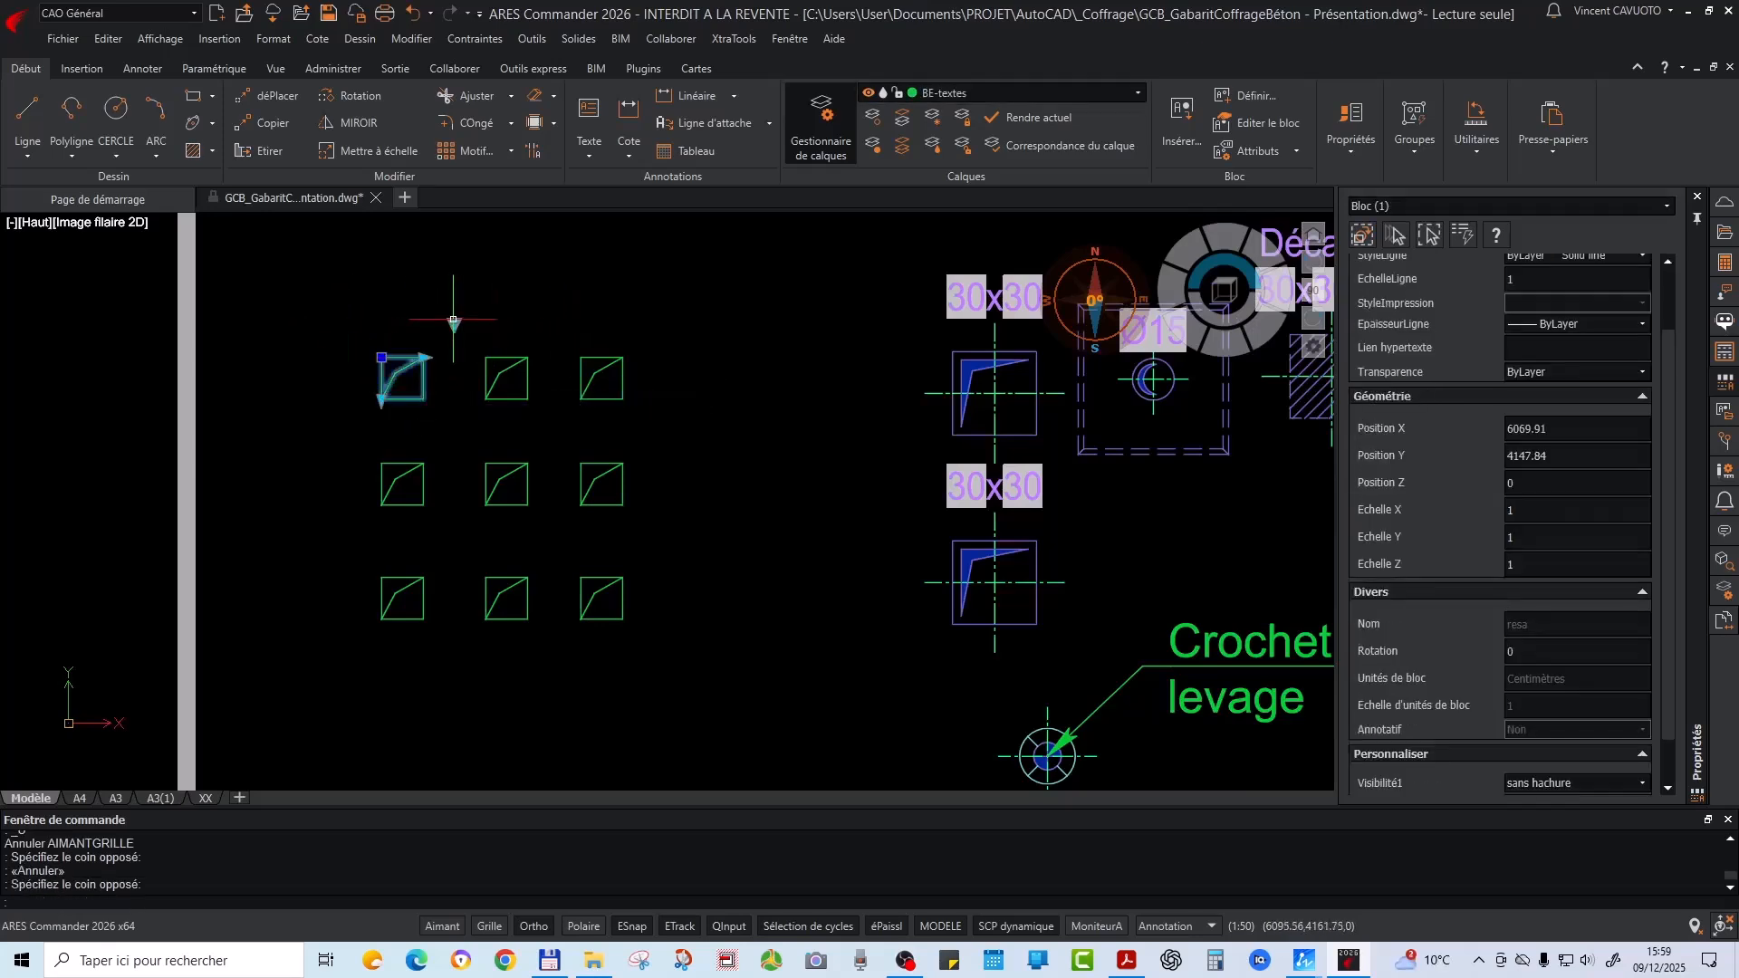
{"action": "left_click", "coordinate": [454, 322]}
{"action": "left_click", "coordinate": [504, 337]}
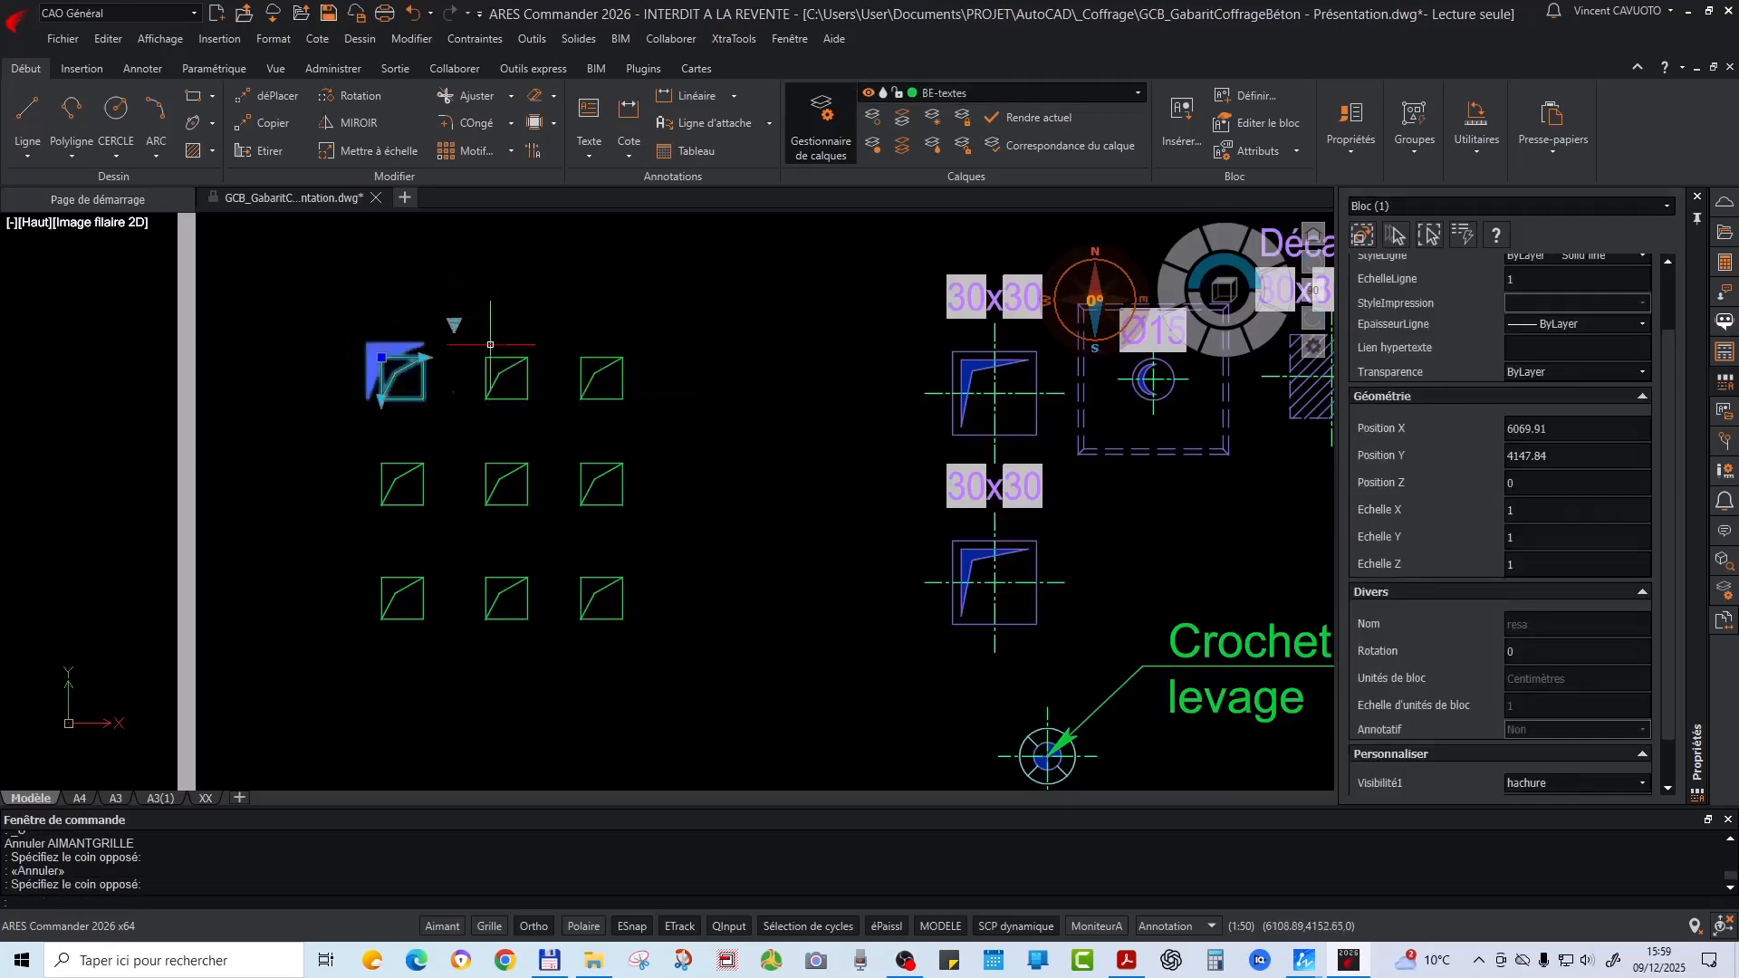
Stretch the upper-left reservation block to a width of 20 and a larger height, and set its visibility to "sans hachure"
{"action": "left_click", "coordinate": [423, 356]}
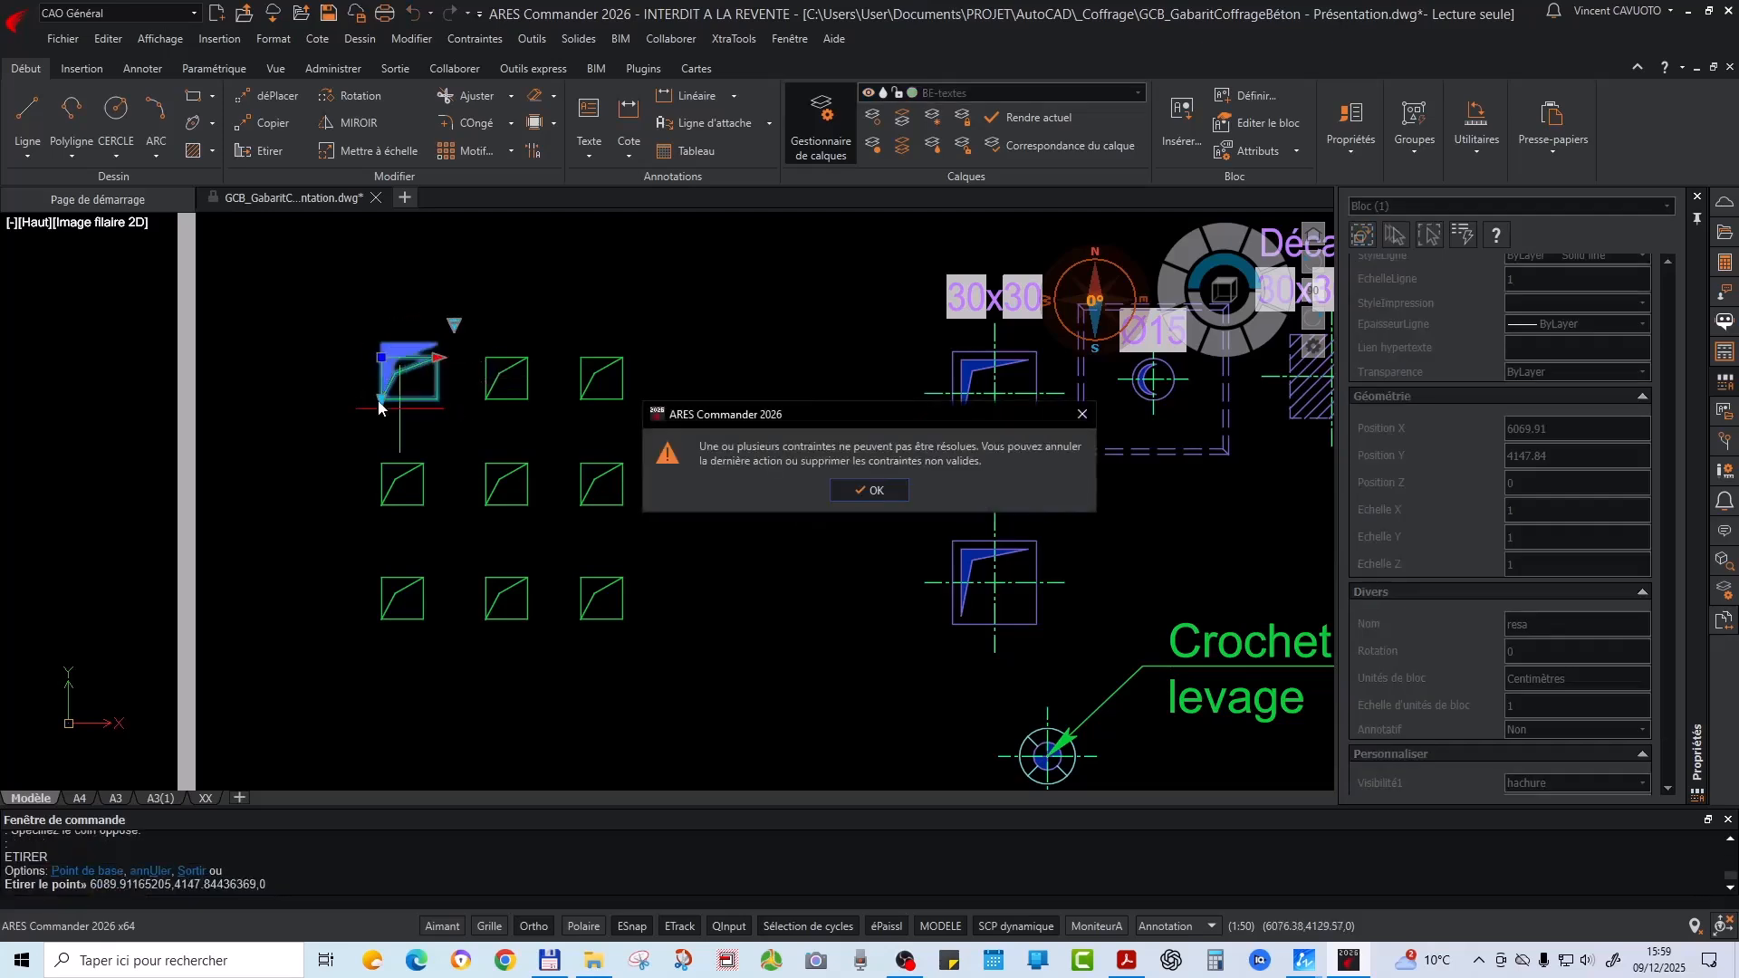
{"action": "key", "text": "Return"}
{"action": "scroll", "coordinate": [387, 403], "scroll_direction": "up", "scroll_amount": 4}
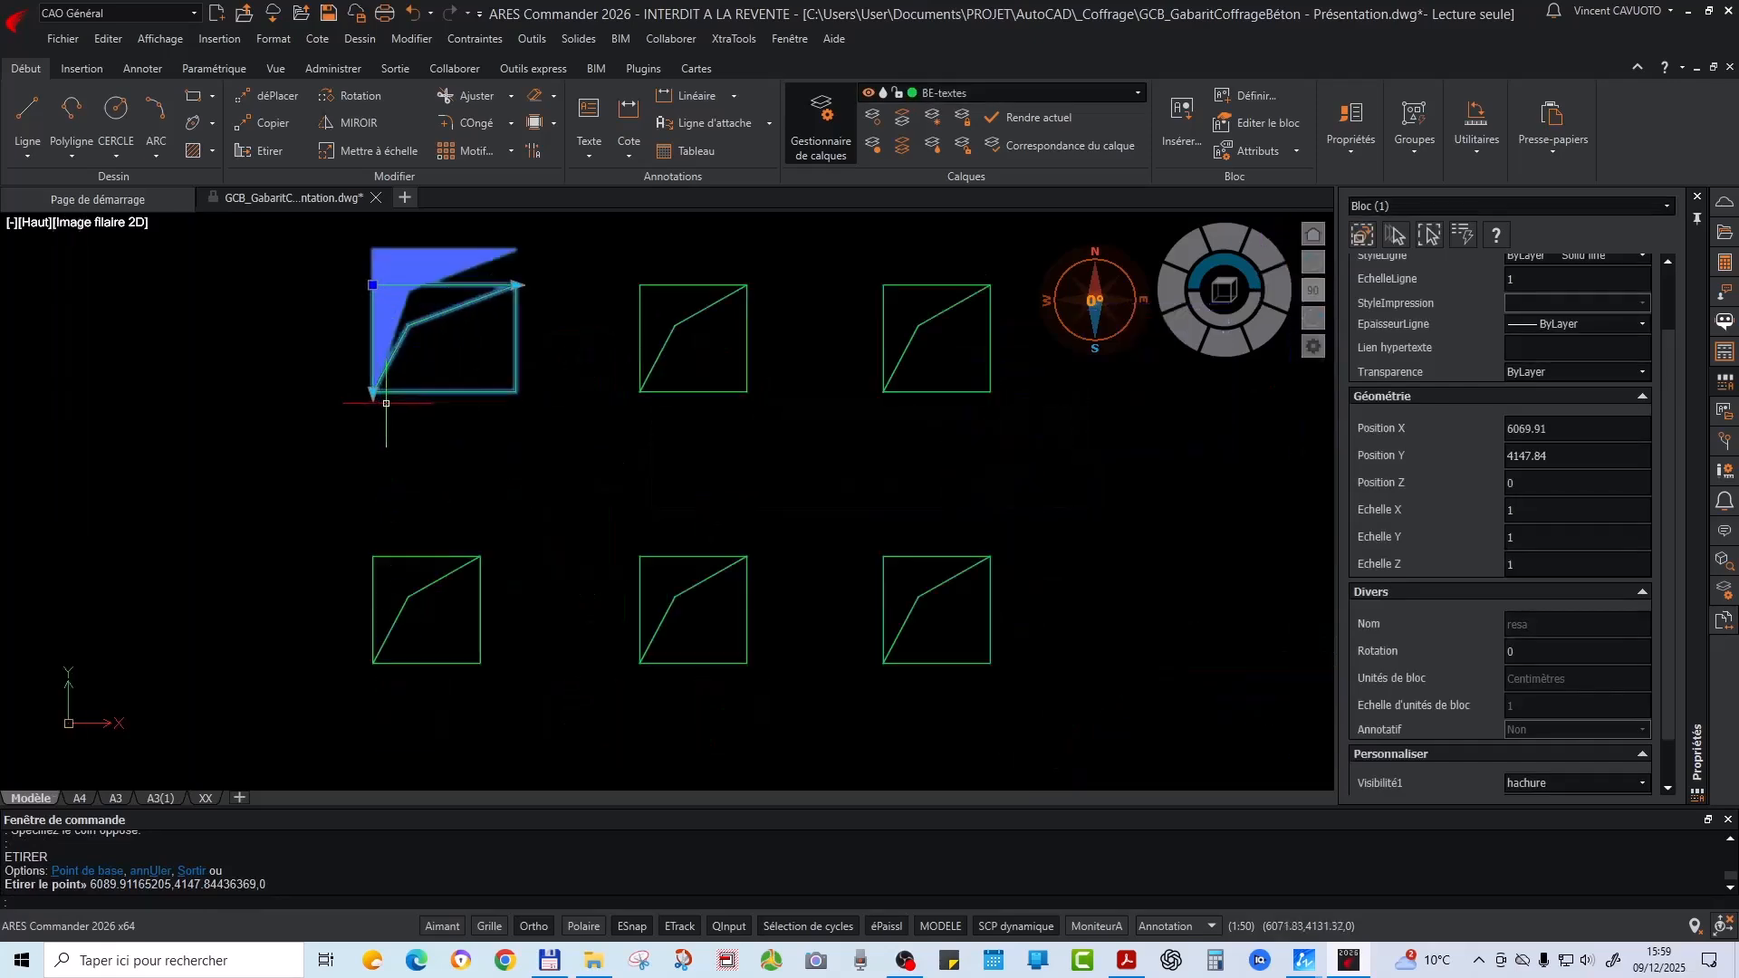
{"action": "scroll", "coordinate": [398, 451], "scroll_direction": "down", "scroll_amount": 4}
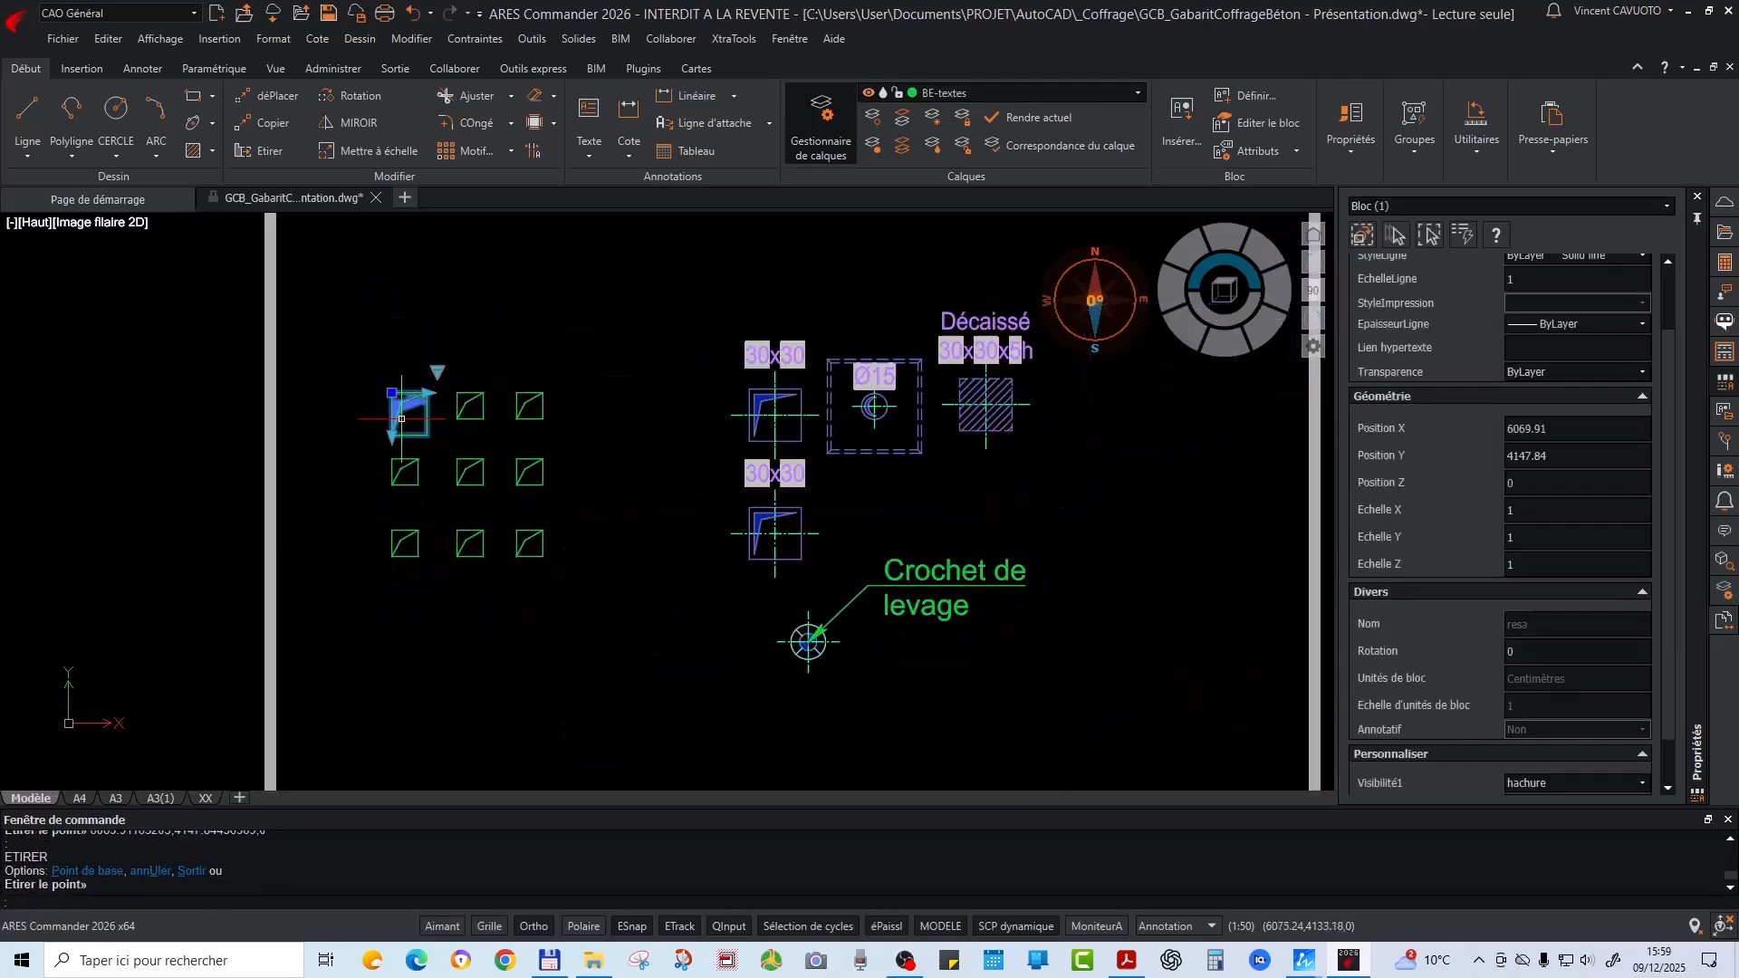
{"action": "scroll", "coordinate": [430, 385], "scroll_direction": "up", "scroll_amount": 5}
{"action": "left_click", "coordinate": [447, 360]}
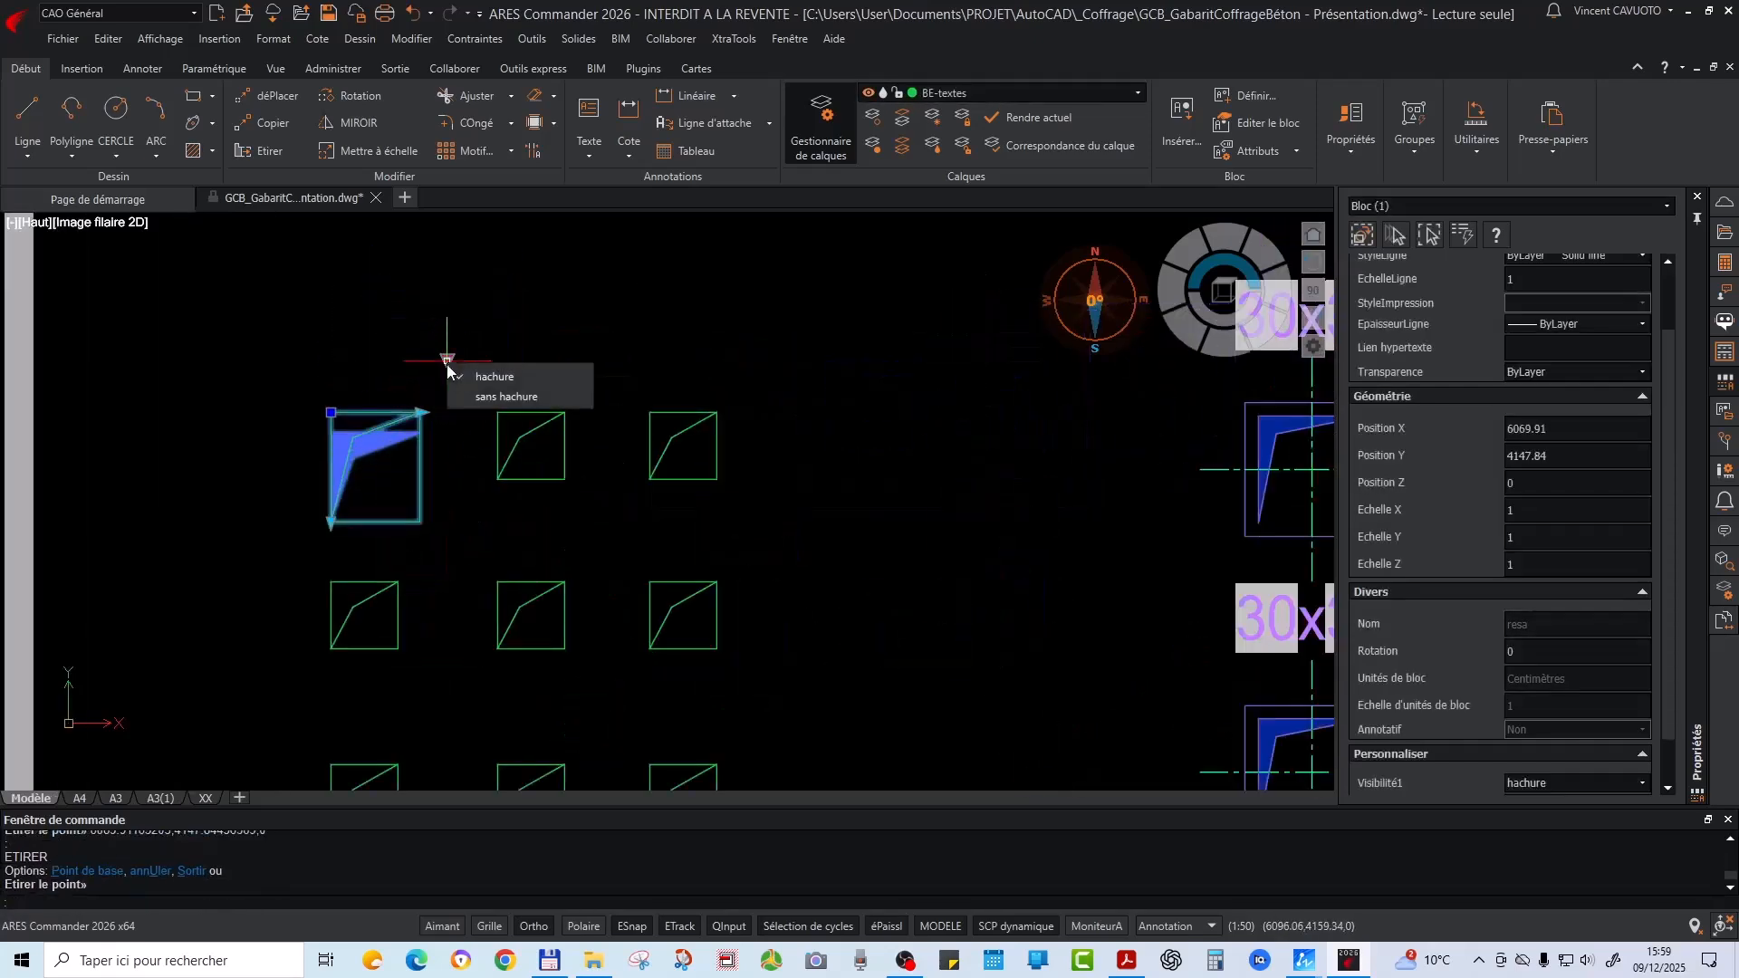
{"action": "key", "text": "Escape"}
{"action": "scroll", "coordinate": [476, 344], "scroll_direction": "down", "scroll_amount": 5}
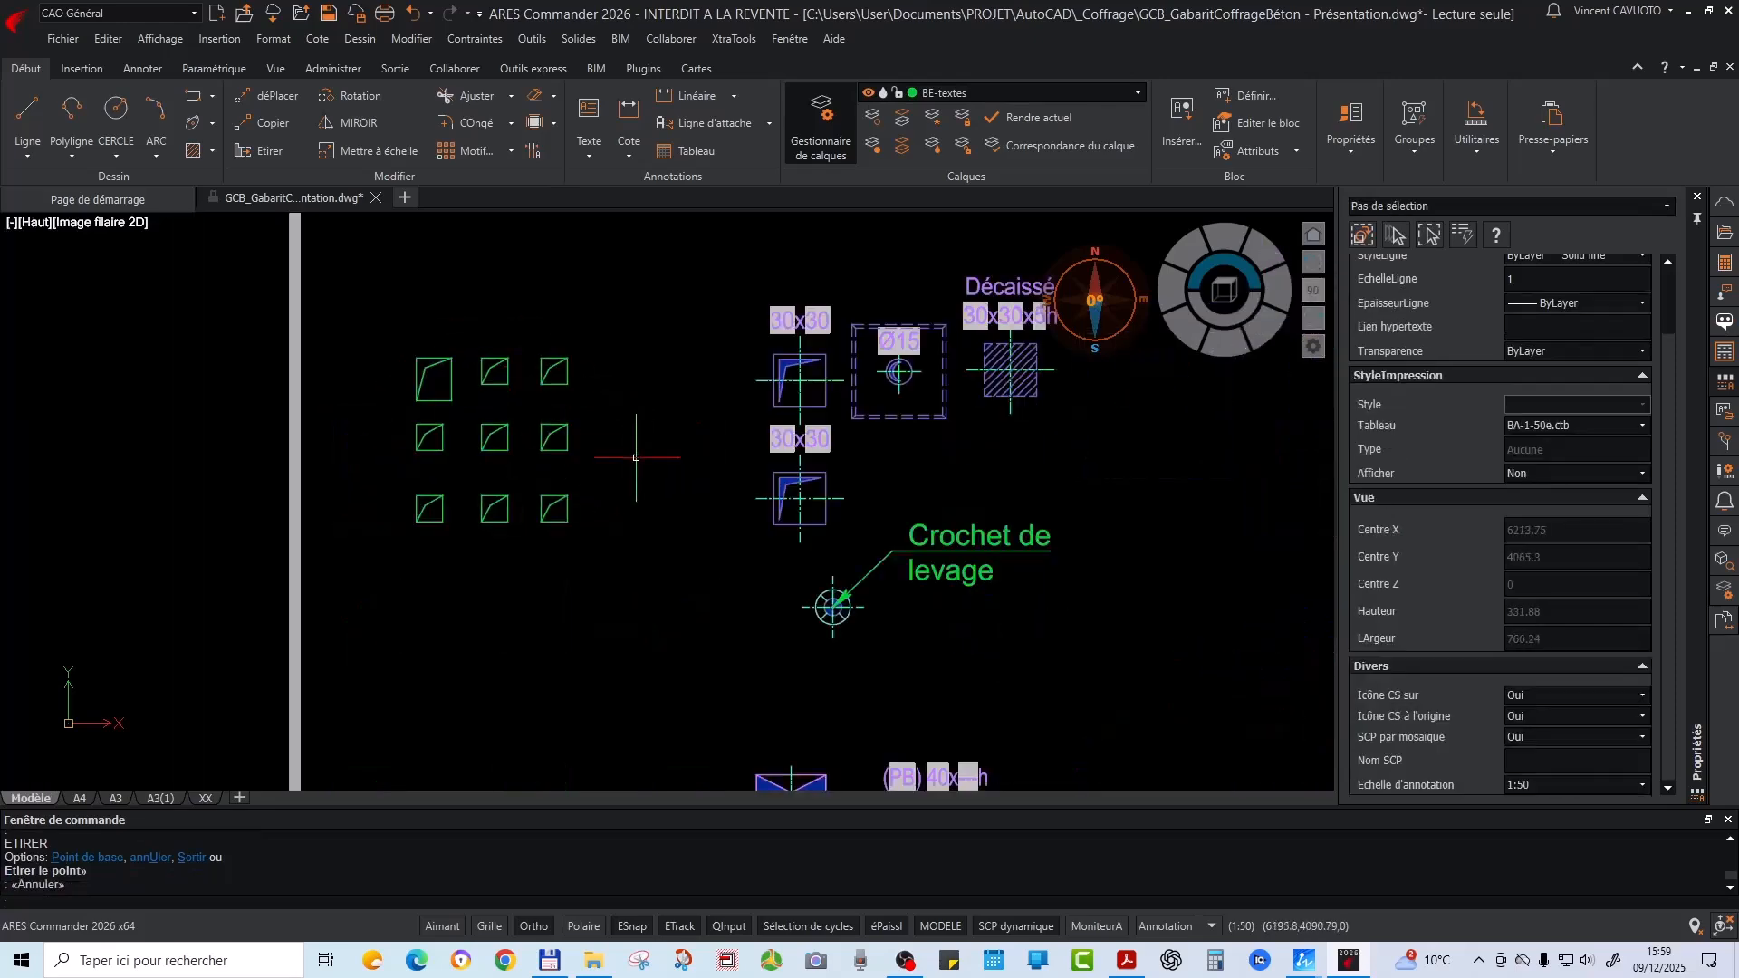
Set Largeur and Distance2 to 20 for the middle and right reservation blocks in the grid's lowest row, and clear the selection
{"action": "left_click", "coordinate": [589, 473]}
{"action": "left_click", "coordinate": [458, 589]}
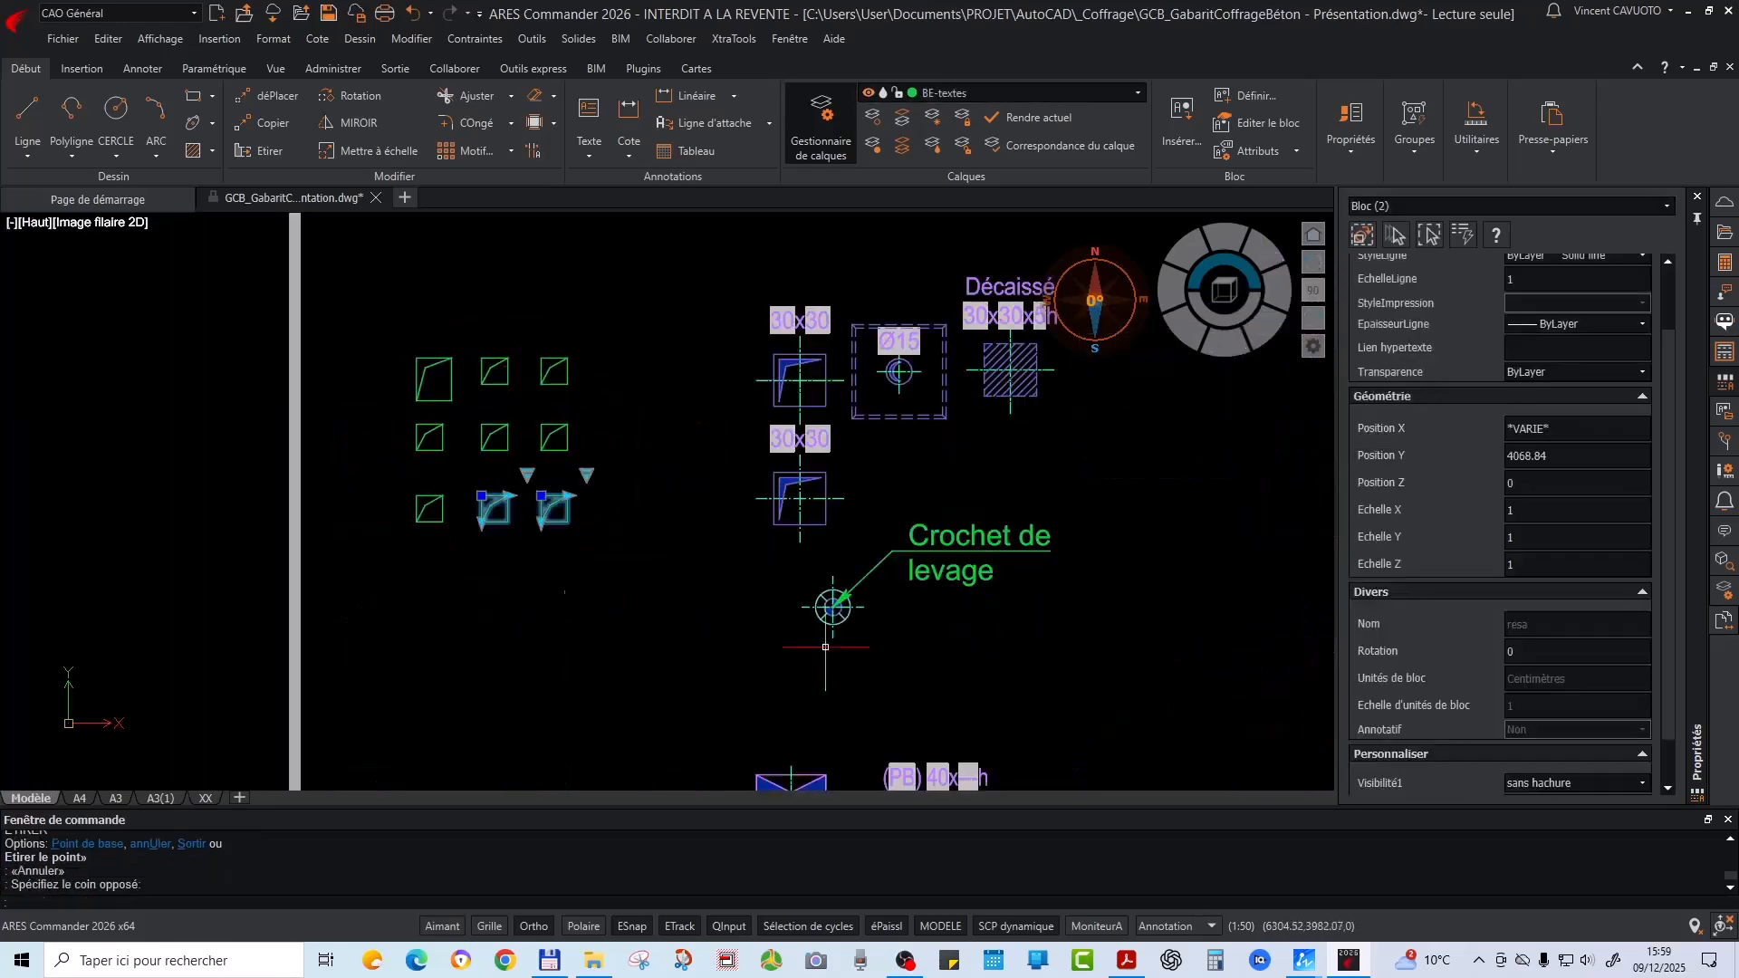
{"action": "key", "text": "Tab"}
{"action": "type", "text": "20"}
{"action": "key", "text": "Return"}
{"action": "key", "text": "Escape"}
Stretch the grid's upper-right reservation block to about 36 wide, raise its upper-left corner and enlarge its height
{"action": "left_click", "coordinate": [566, 341]}
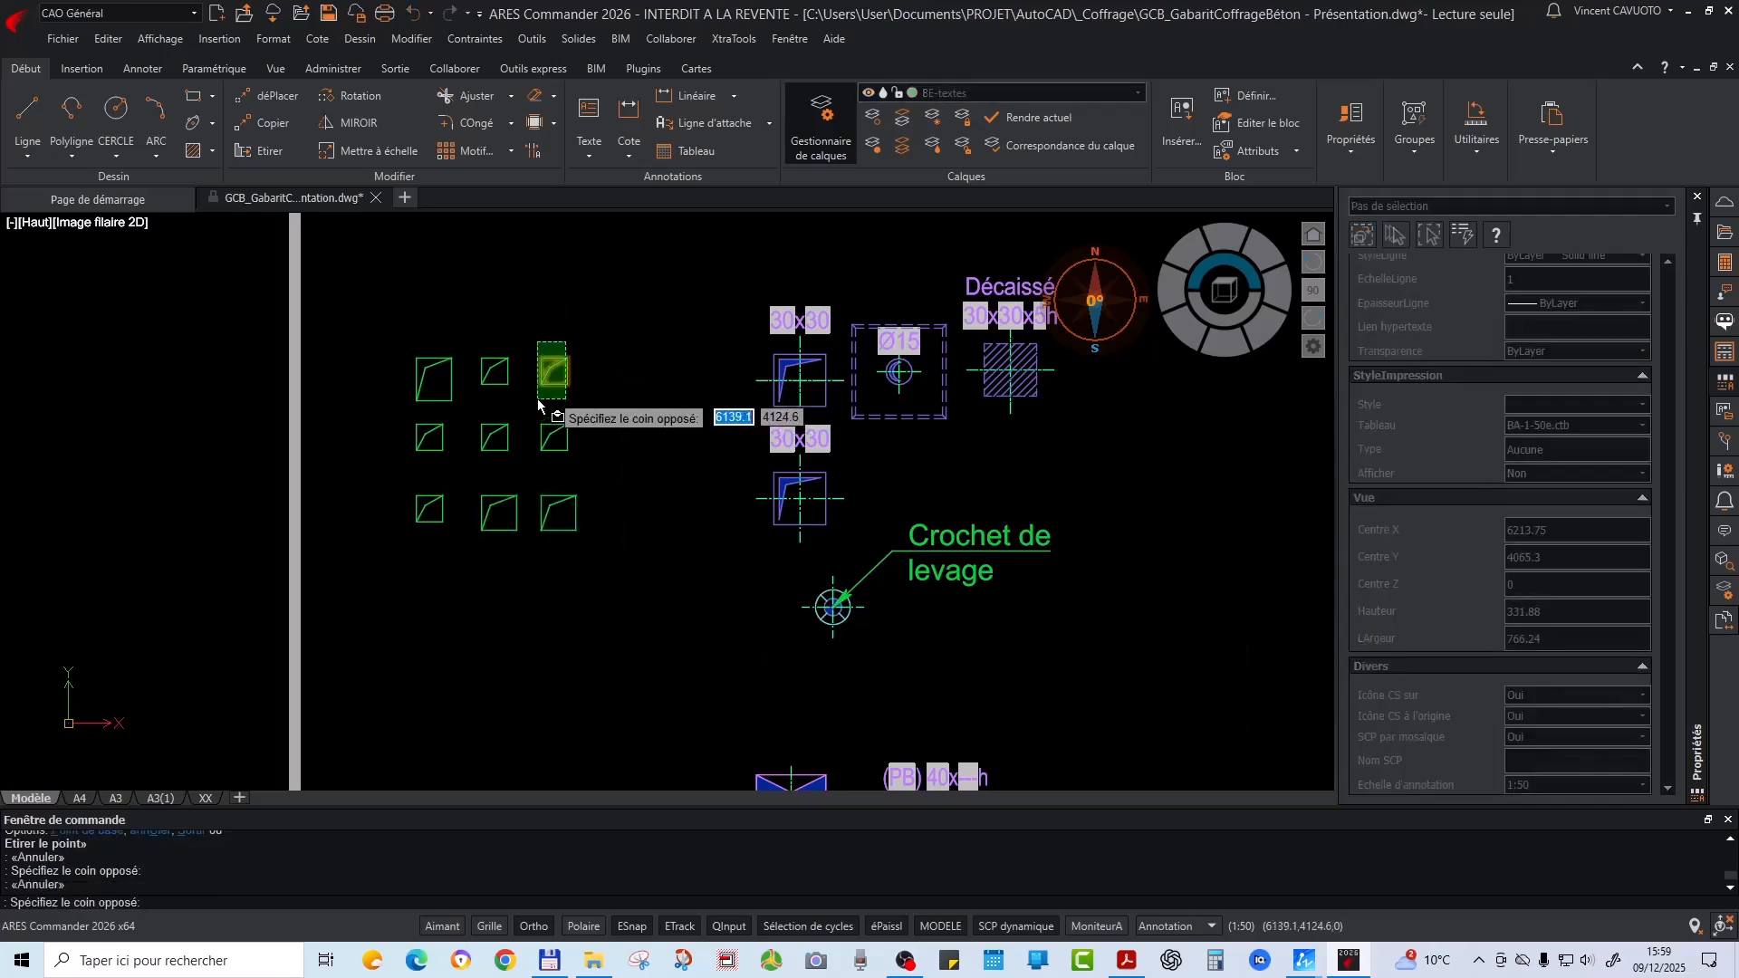
{"action": "left_click", "coordinate": [538, 405]}
{"action": "left_click", "coordinate": [567, 358]}
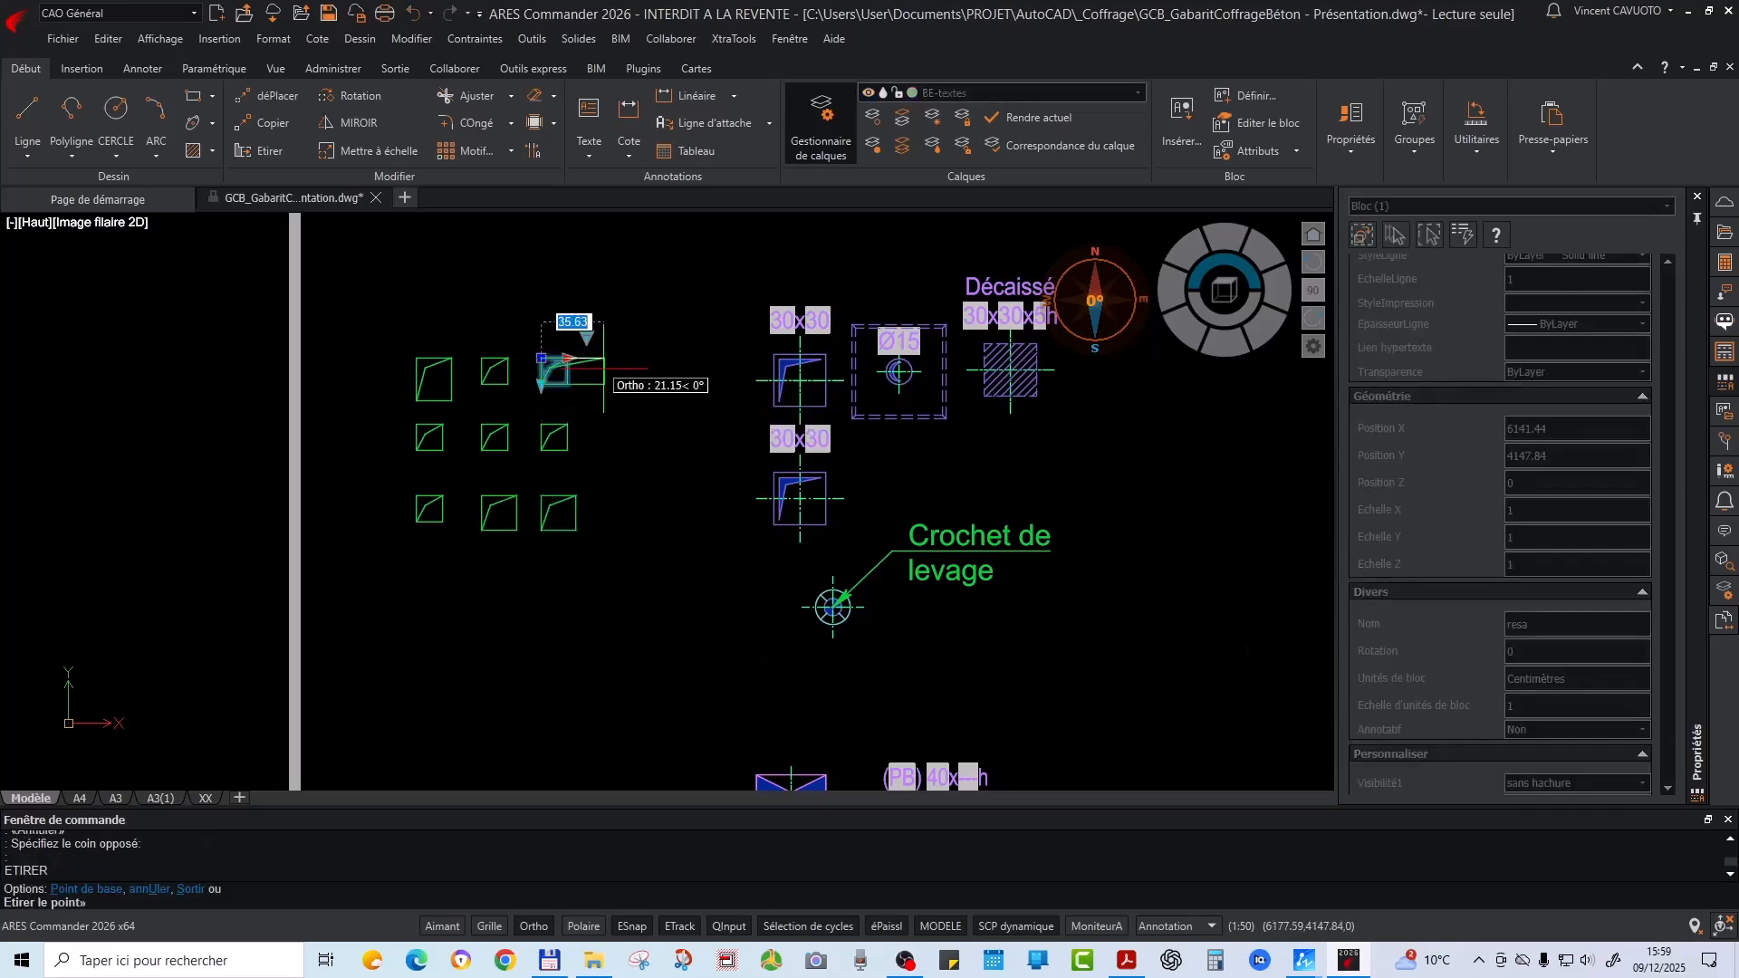
{"action": "left_click", "coordinate": [542, 328]}
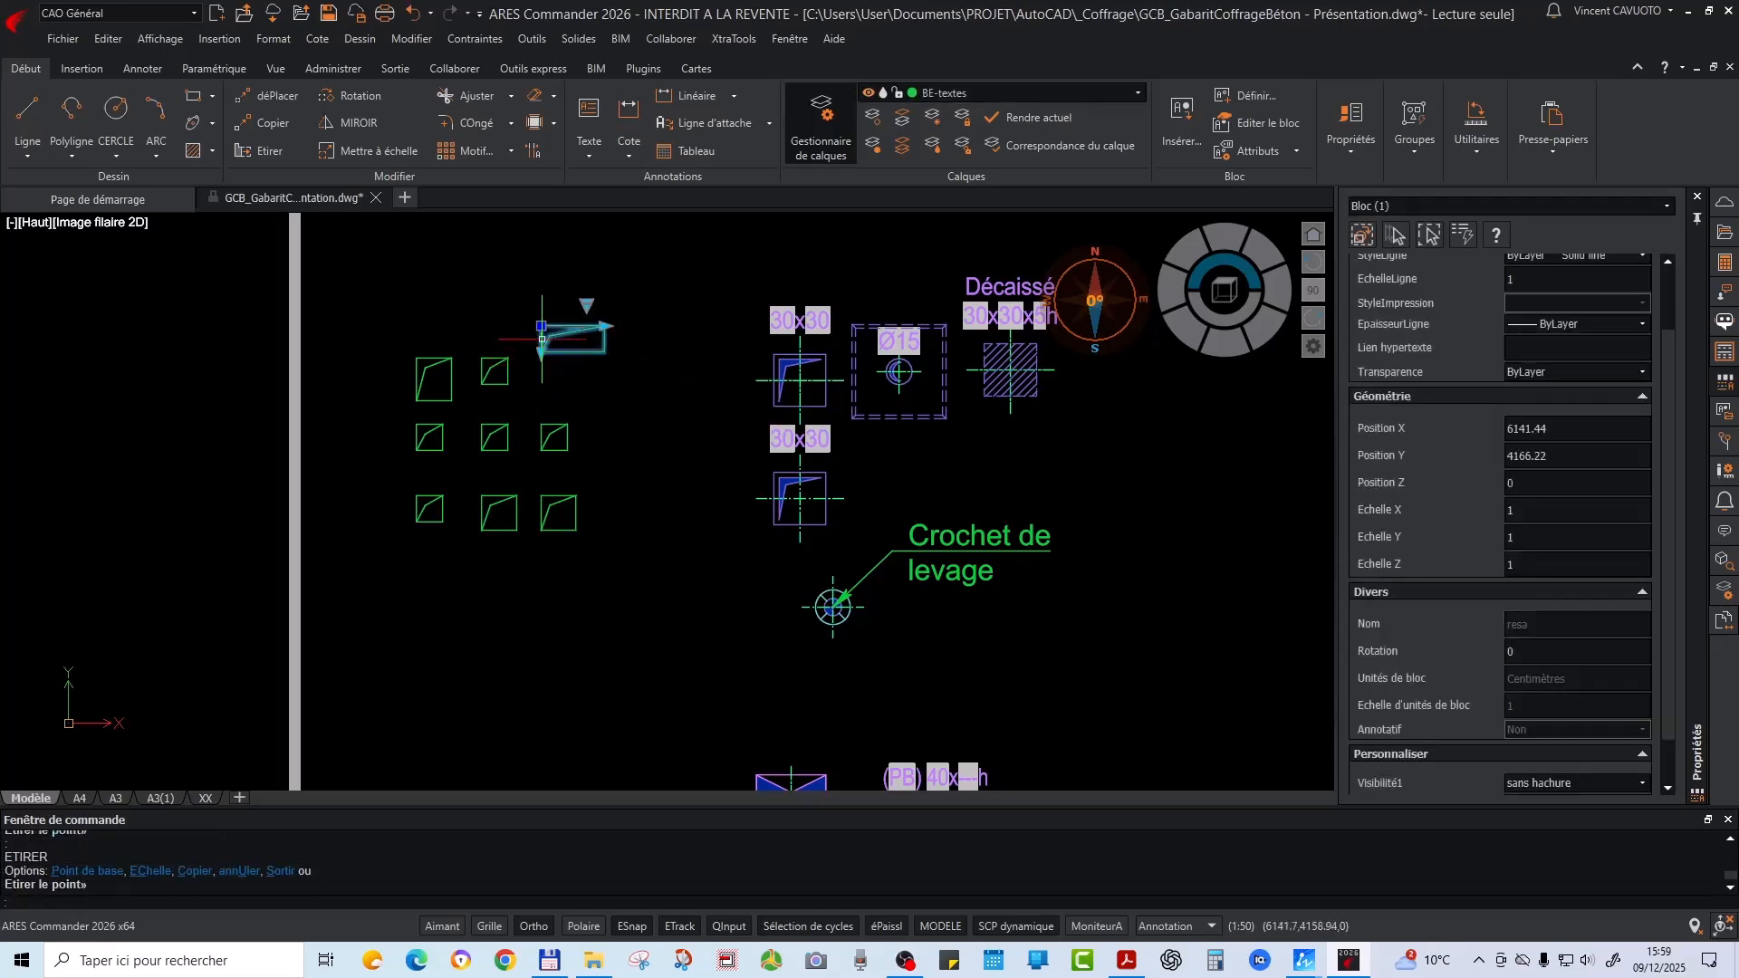
{"action": "key", "text": "Escape"}
{"action": "key", "text": "Escape"}
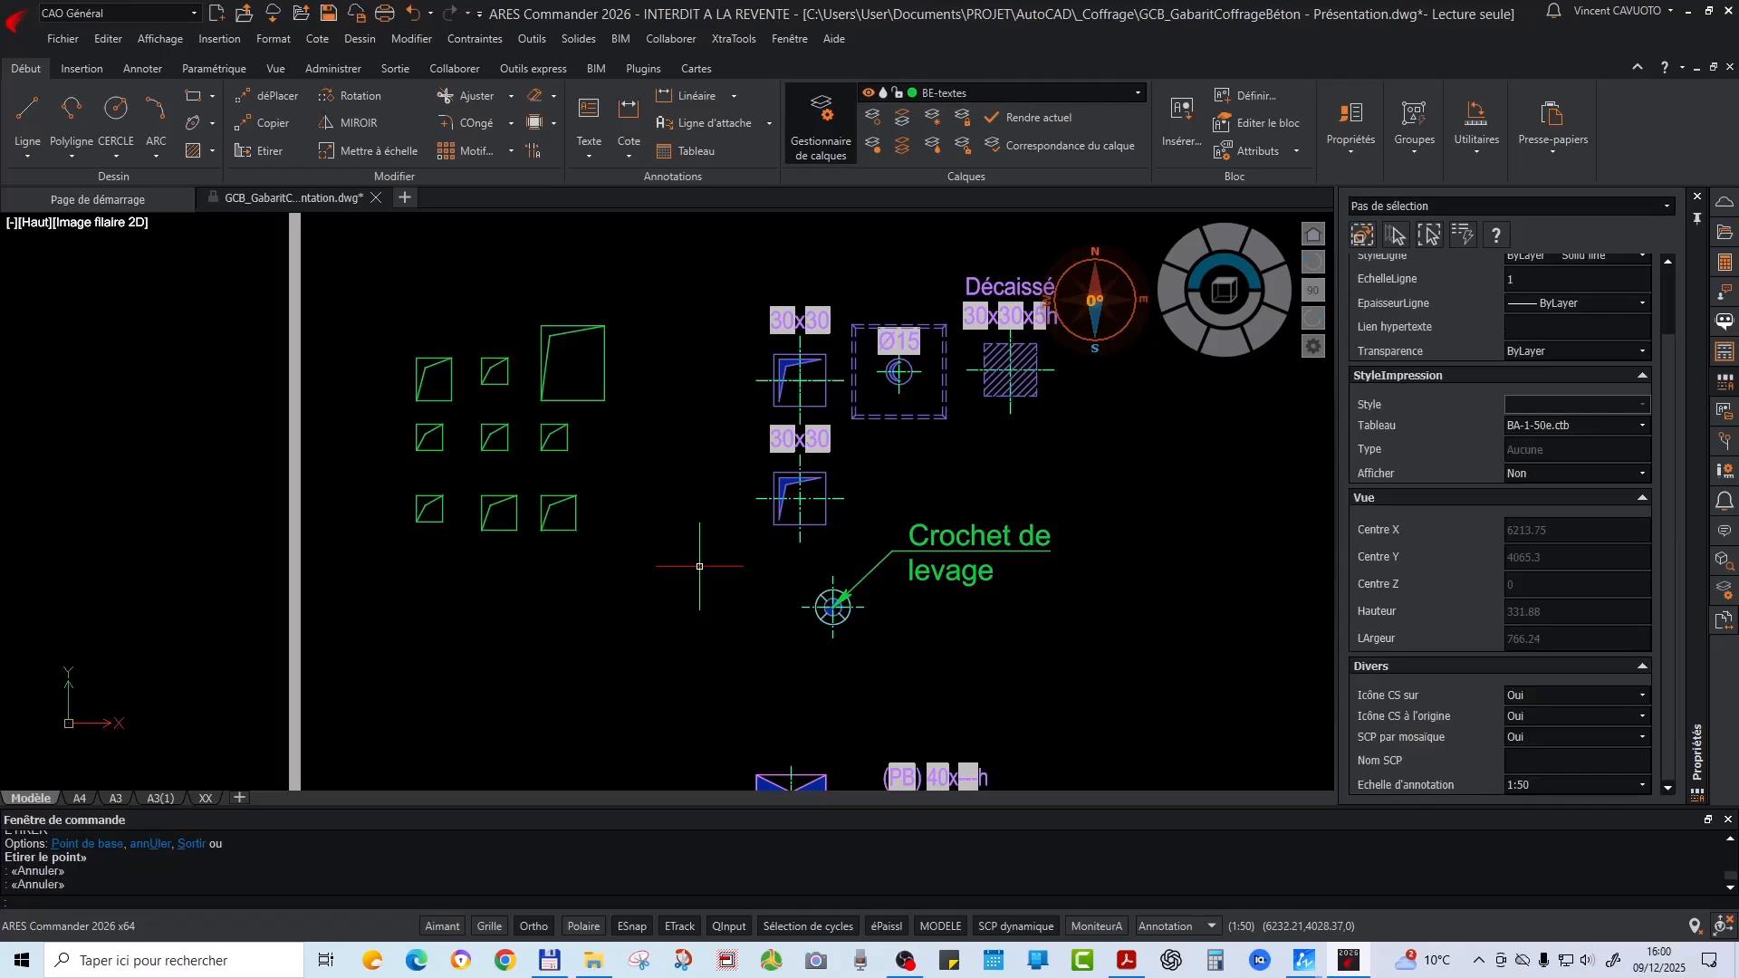
{"action": "scroll", "coordinate": [548, 403], "scroll_direction": "up", "scroll_amount": 2}
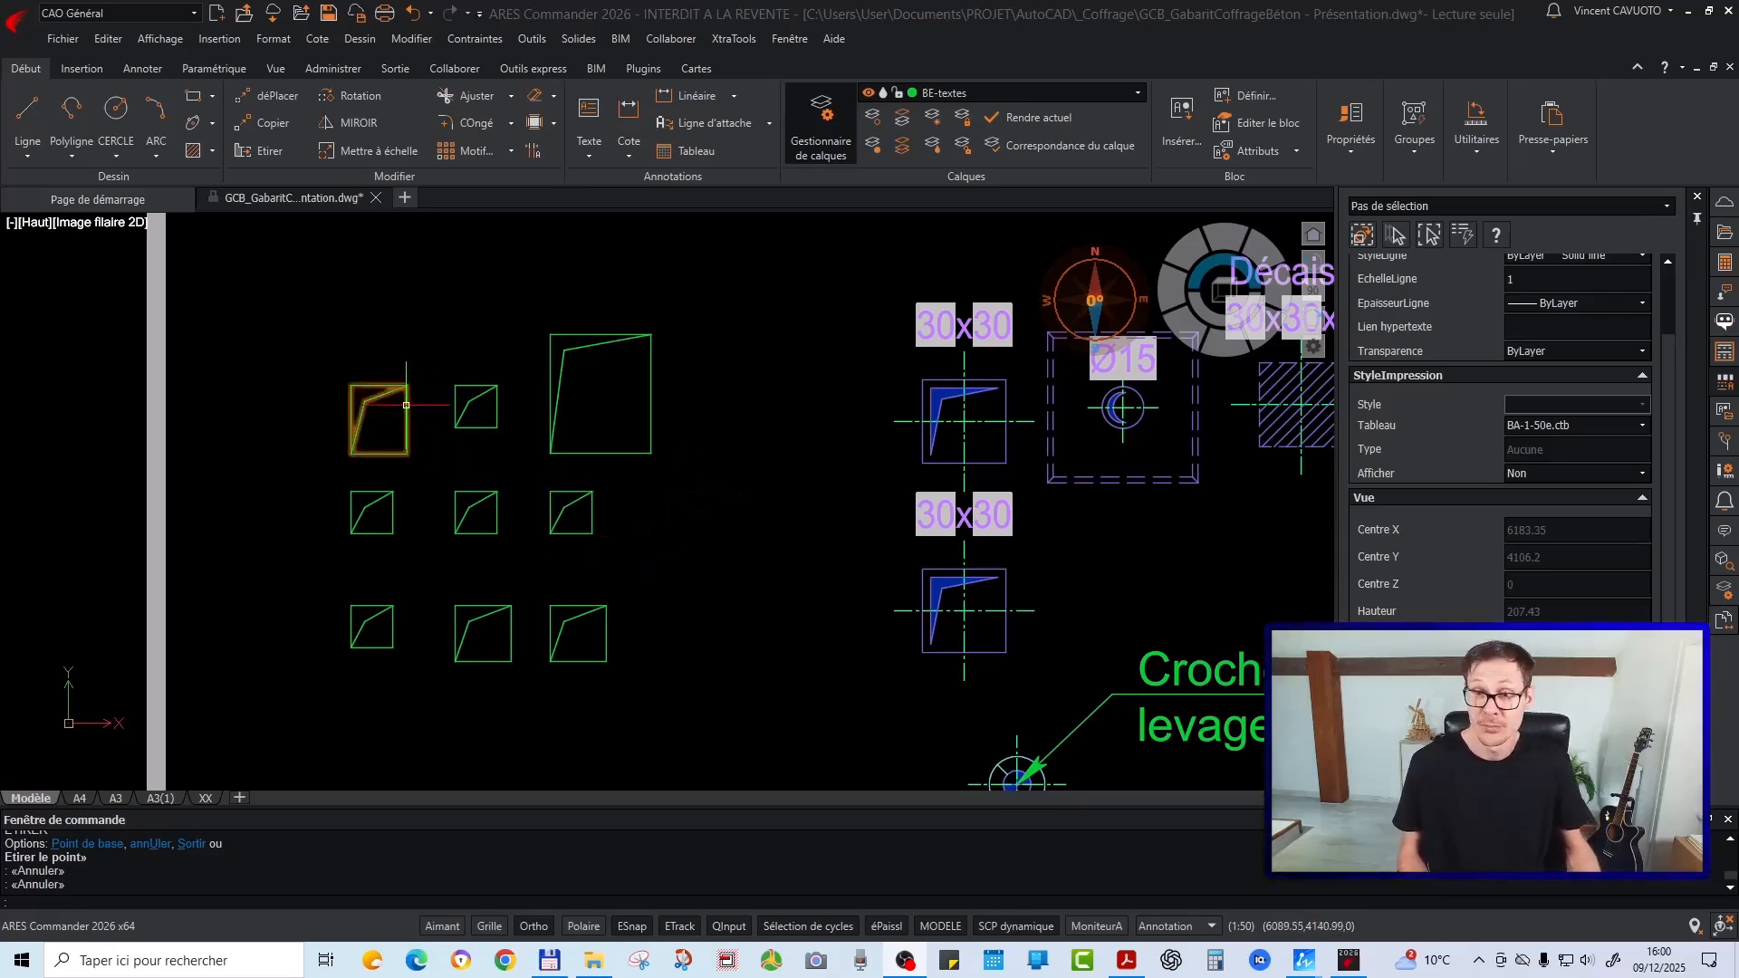
{"action": "scroll", "coordinate": [406, 405], "scroll_direction": "down", "scroll_amount": 5}
{"action": "middle_click_drag", "start_coordinate": [462, 480], "coordinate": [736, 498]}
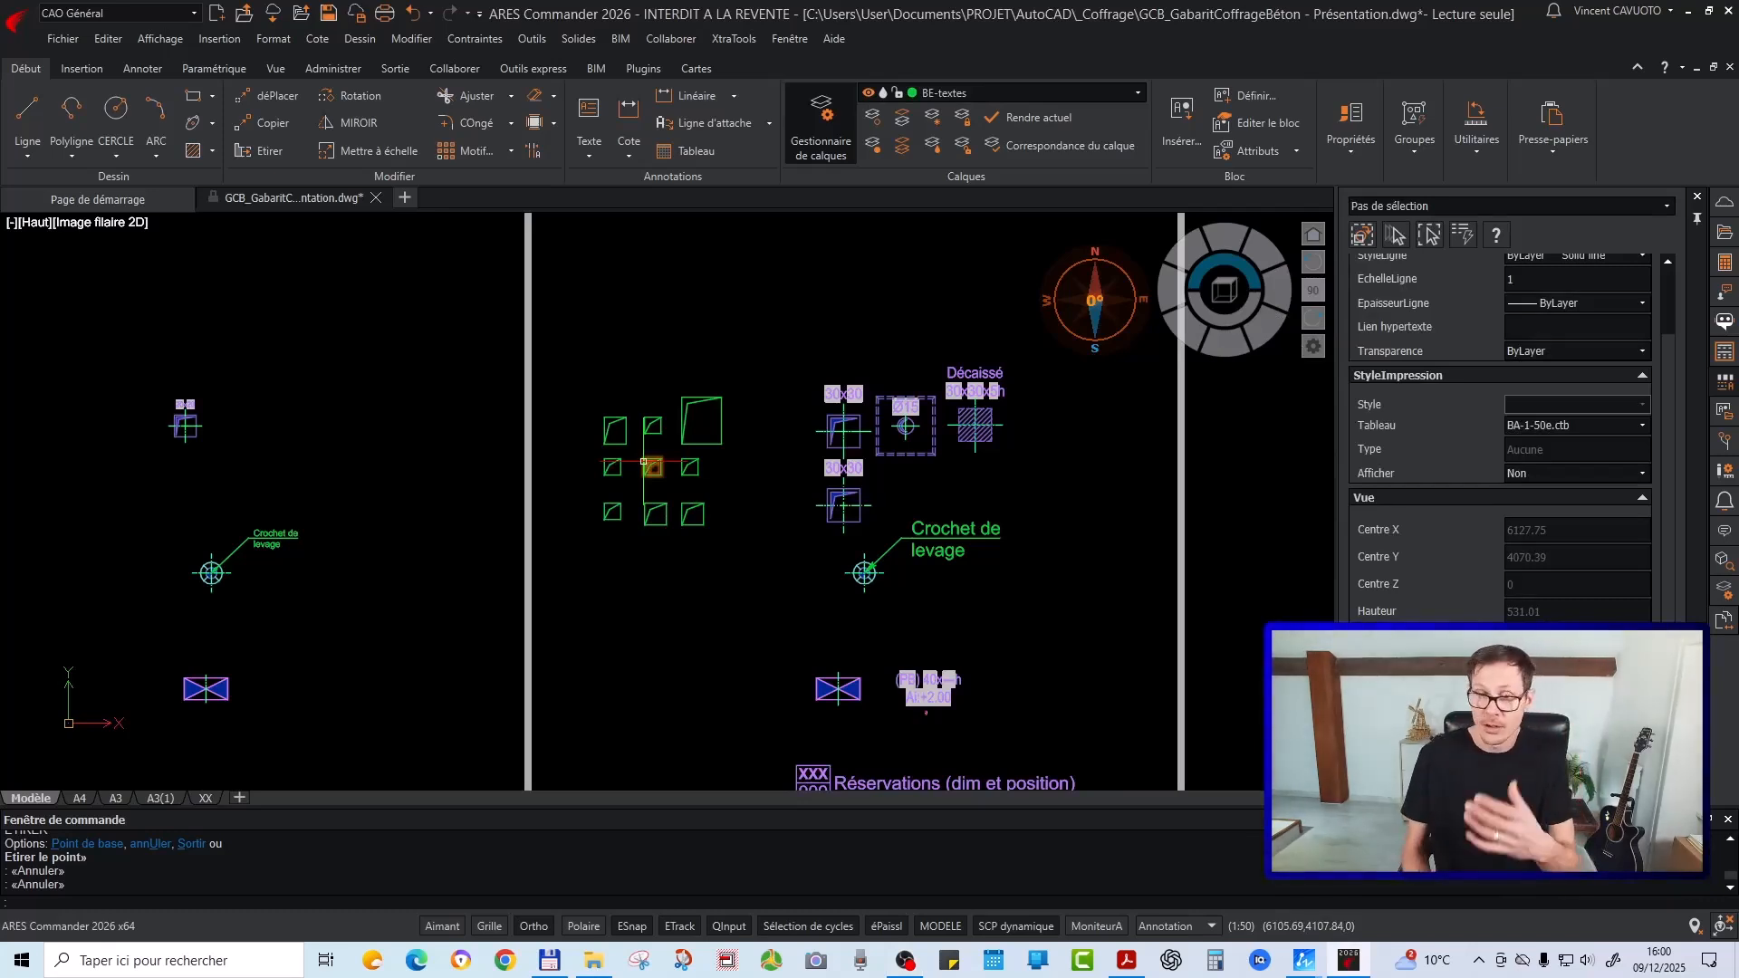
{"action": "scroll", "coordinate": [942, 460], "scroll_direction": "up", "scroll_amount": 3}
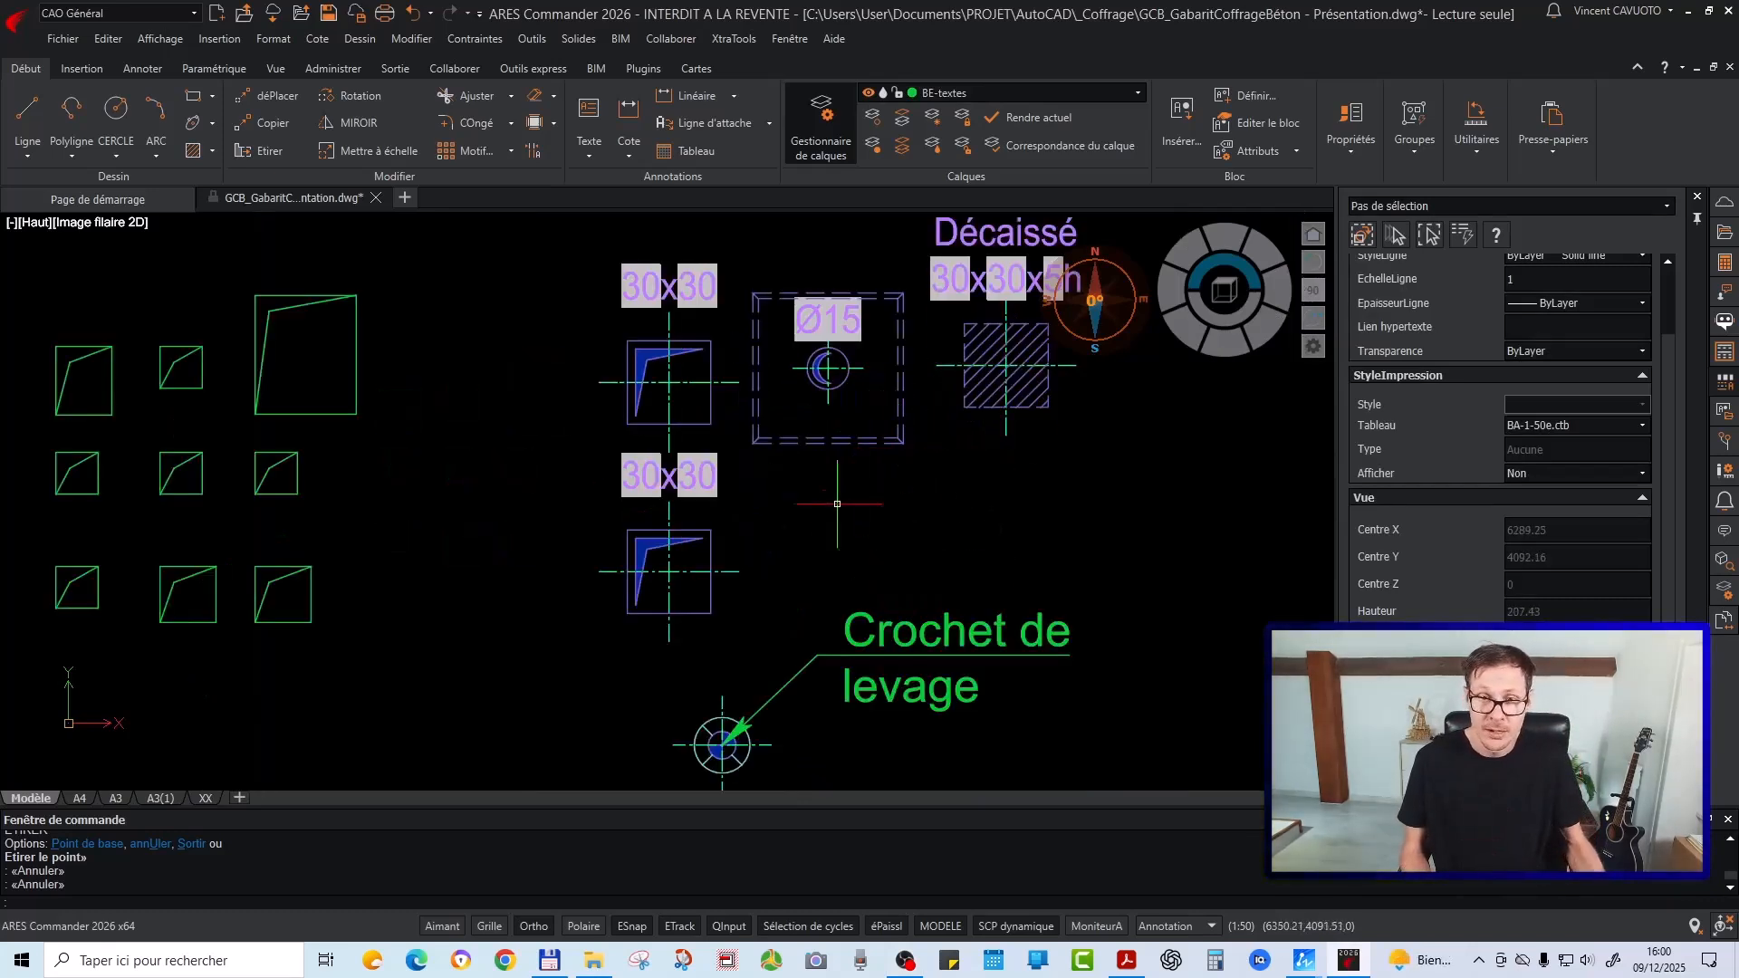
{"action": "scroll", "coordinate": [537, 612], "scroll_direction": "down", "scroll_amount": 7}
{"action": "scroll", "coordinate": [571, 331], "scroll_direction": "up", "scroll_amount": 5}
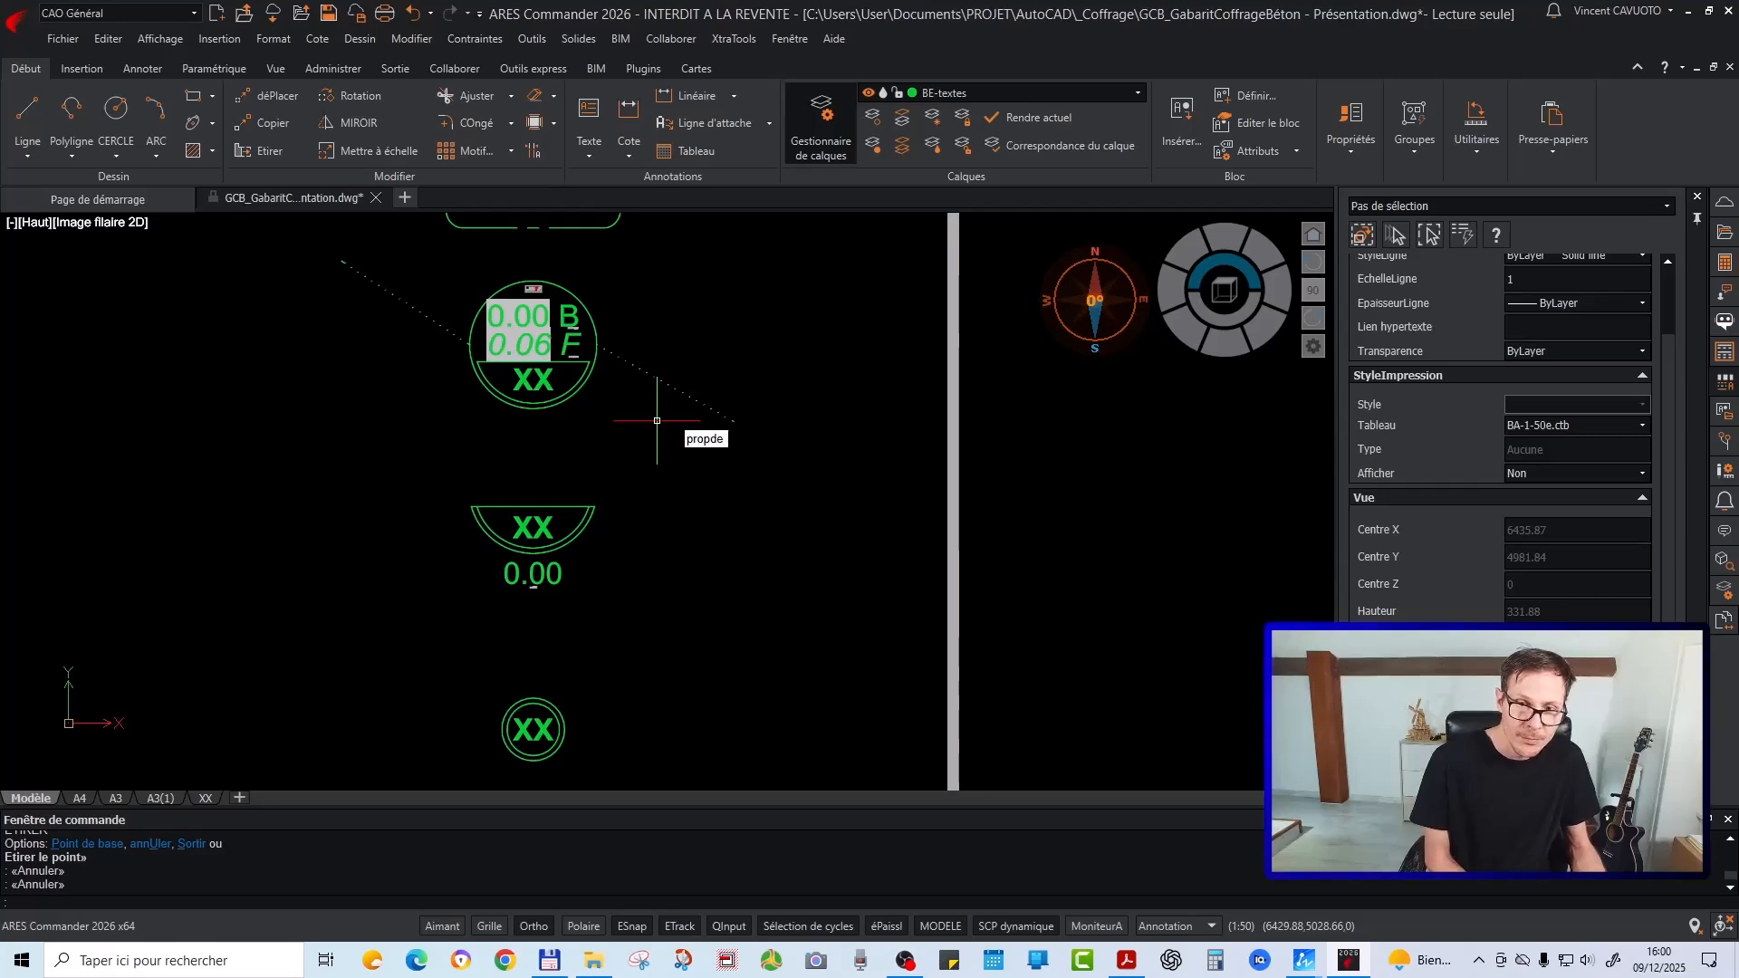
Try to open the drawing properties with the command propdess
{"action": "key", "text": "Return"}
{"action": "key", "text": "Escape"}
{"action": "scroll", "coordinate": [487, 424], "scroll_direction": "down", "scroll_amount": 5}
{"action": "scroll", "coordinate": [486, 425], "scroll_direction": "up", "scroll_amount": 3}
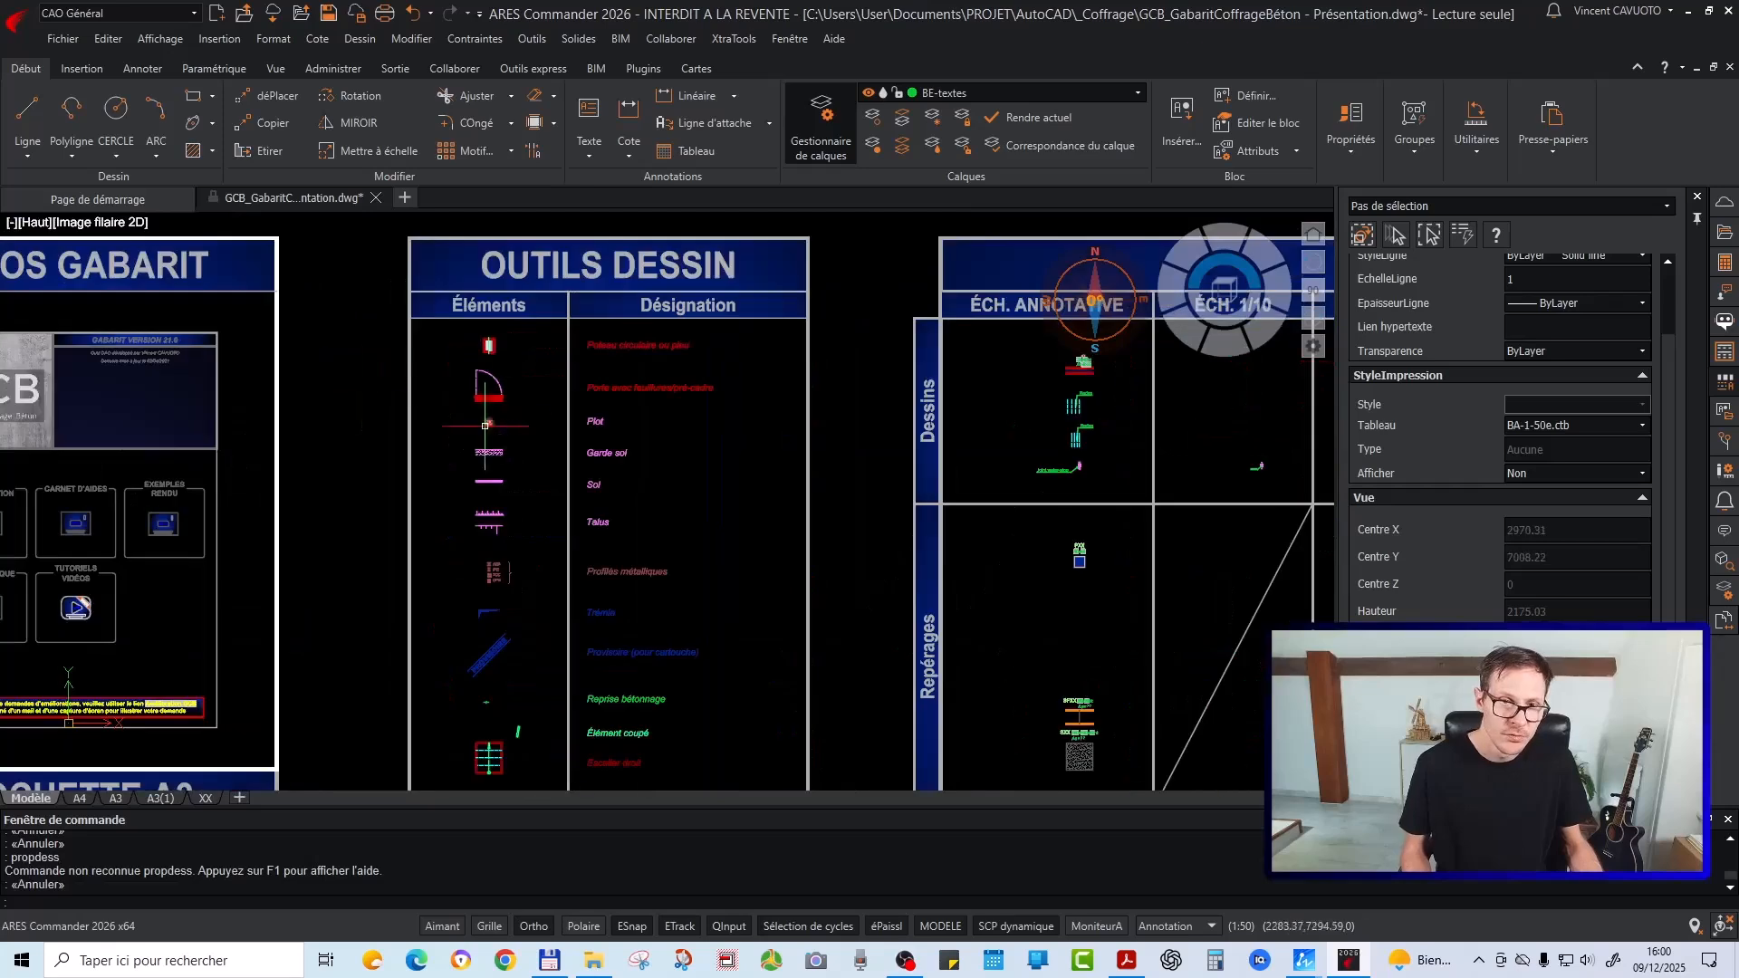
Open the drawing properties, examine the custom entries AFFAIRE, PLAN, NIVEAU 0 and DOE, and close the dialog
{"action": "left_click", "coordinate": [68, 38]}
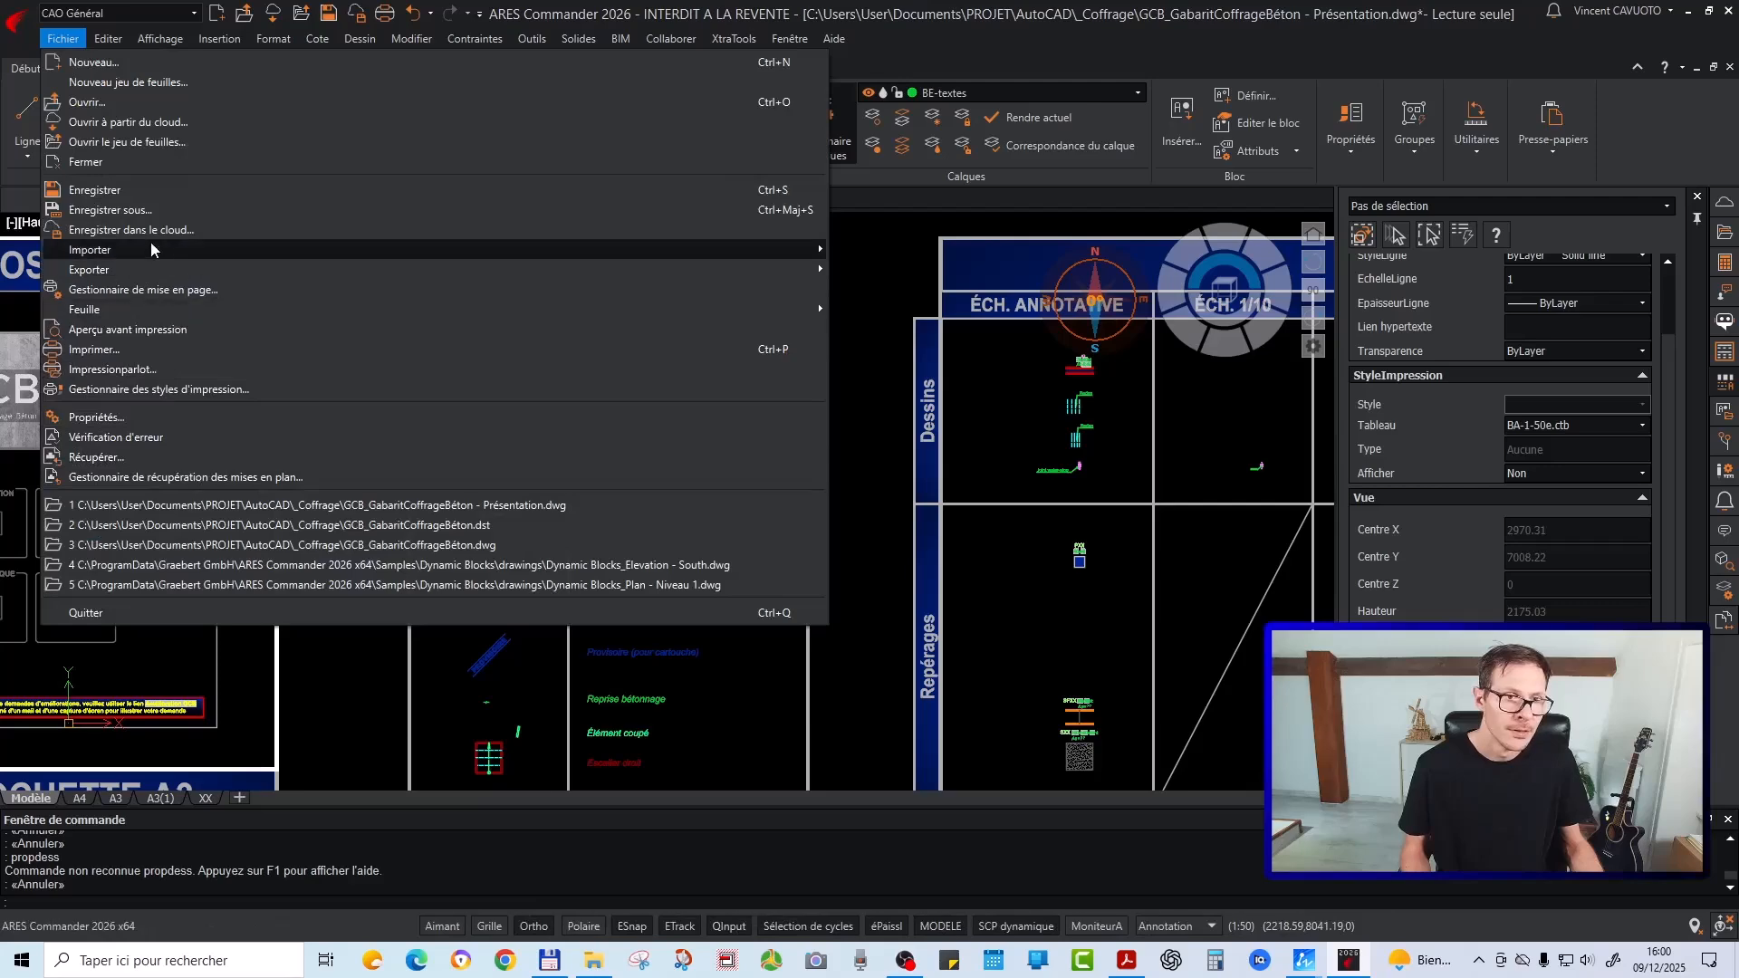
{"action": "left_click", "coordinate": [246, 420]}
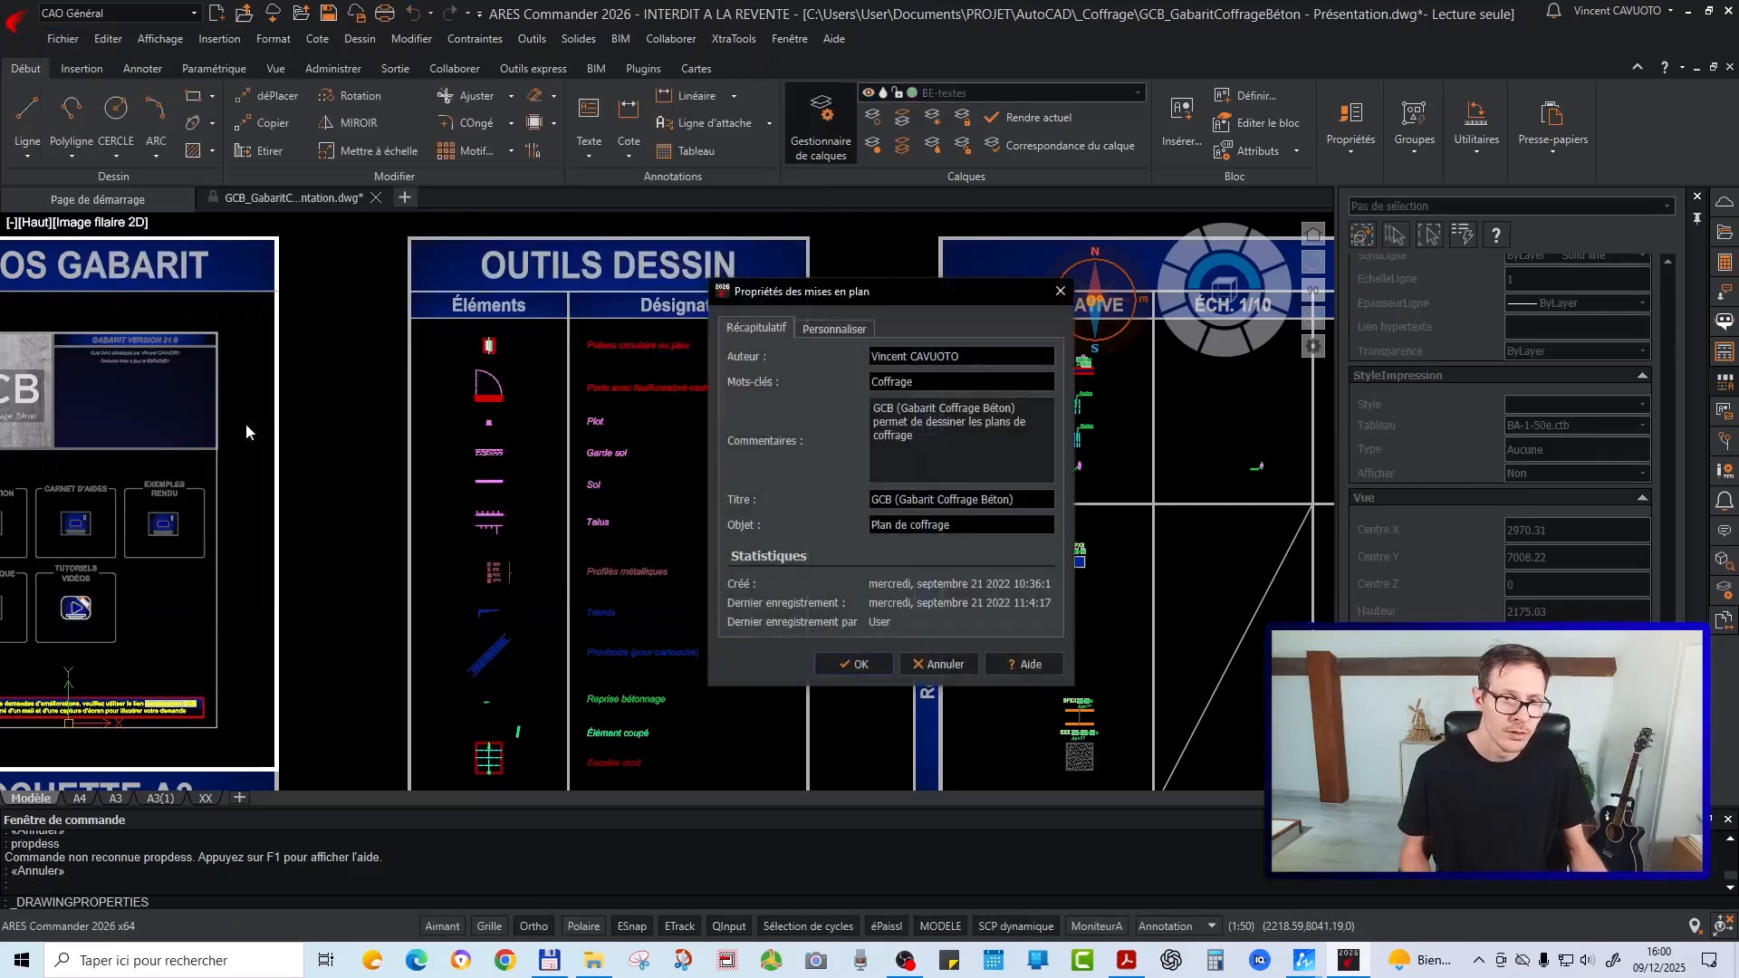
{"action": "left_click", "coordinate": [833, 328]}
{"action": "left_click", "coordinate": [951, 411]}
{"action": "left_click", "coordinate": [910, 473]}
{"action": "left_click", "coordinate": [888, 448]}
{"action": "left_click", "coordinate": [905, 442]}
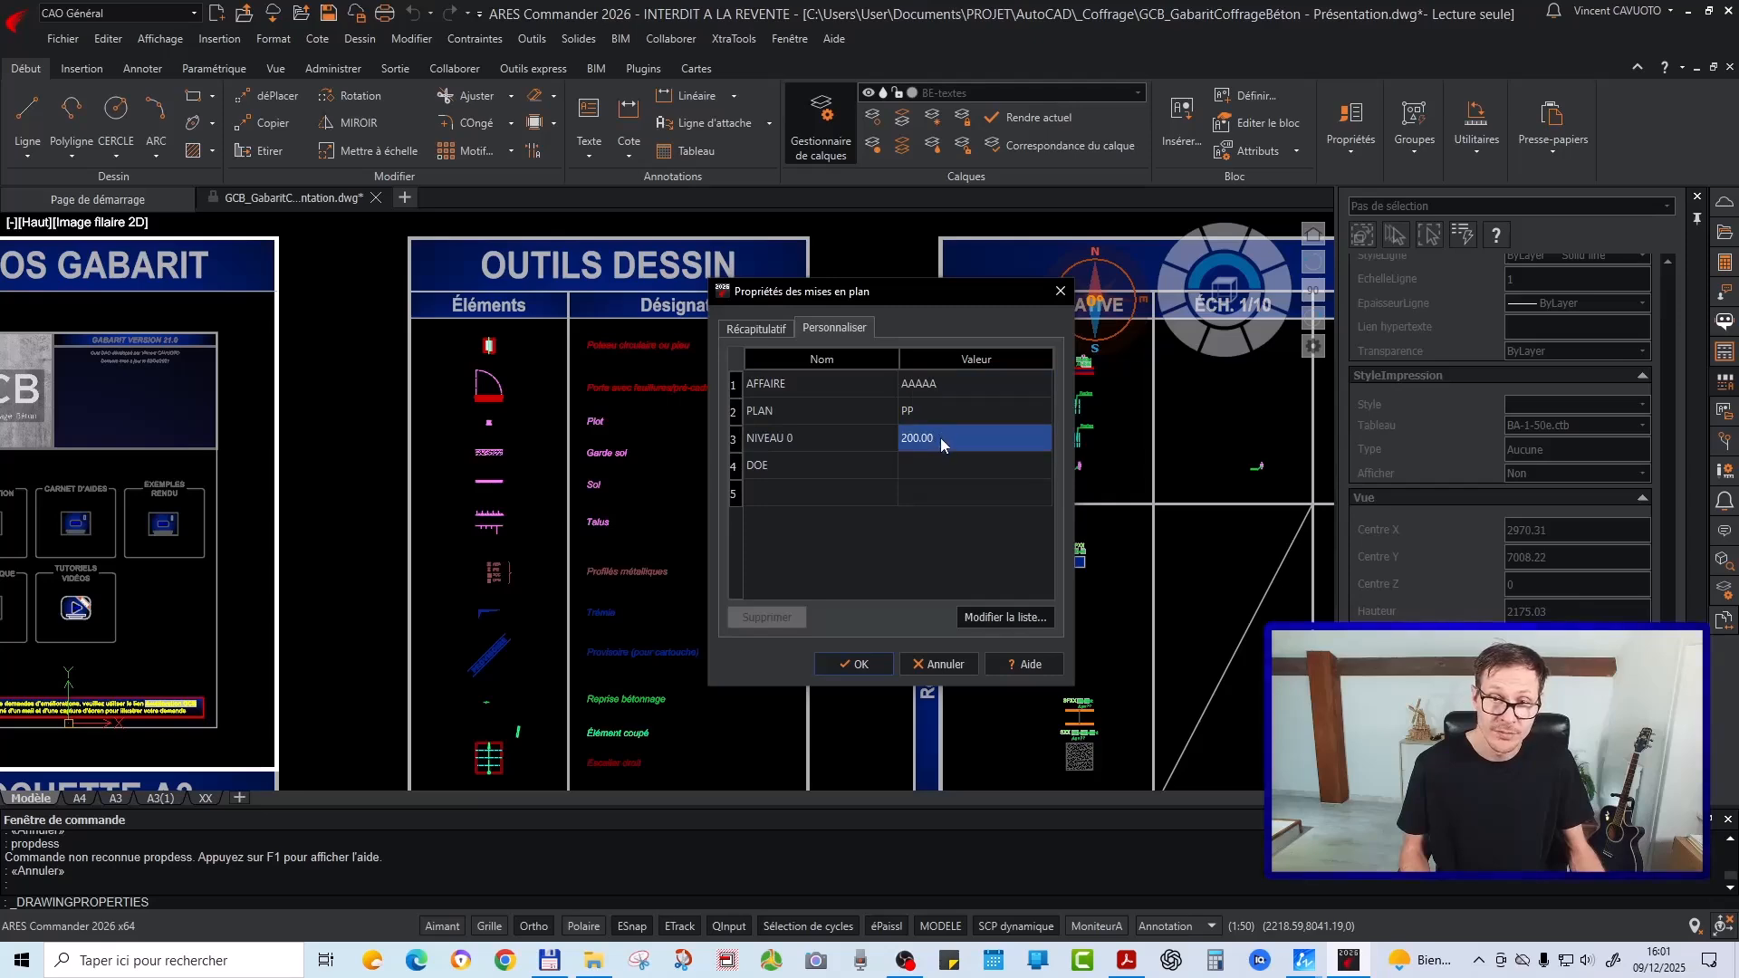
{"action": "key", "text": "Escape"}
{"action": "key", "text": "Escape"}
{"action": "key", "text": "Escape"}
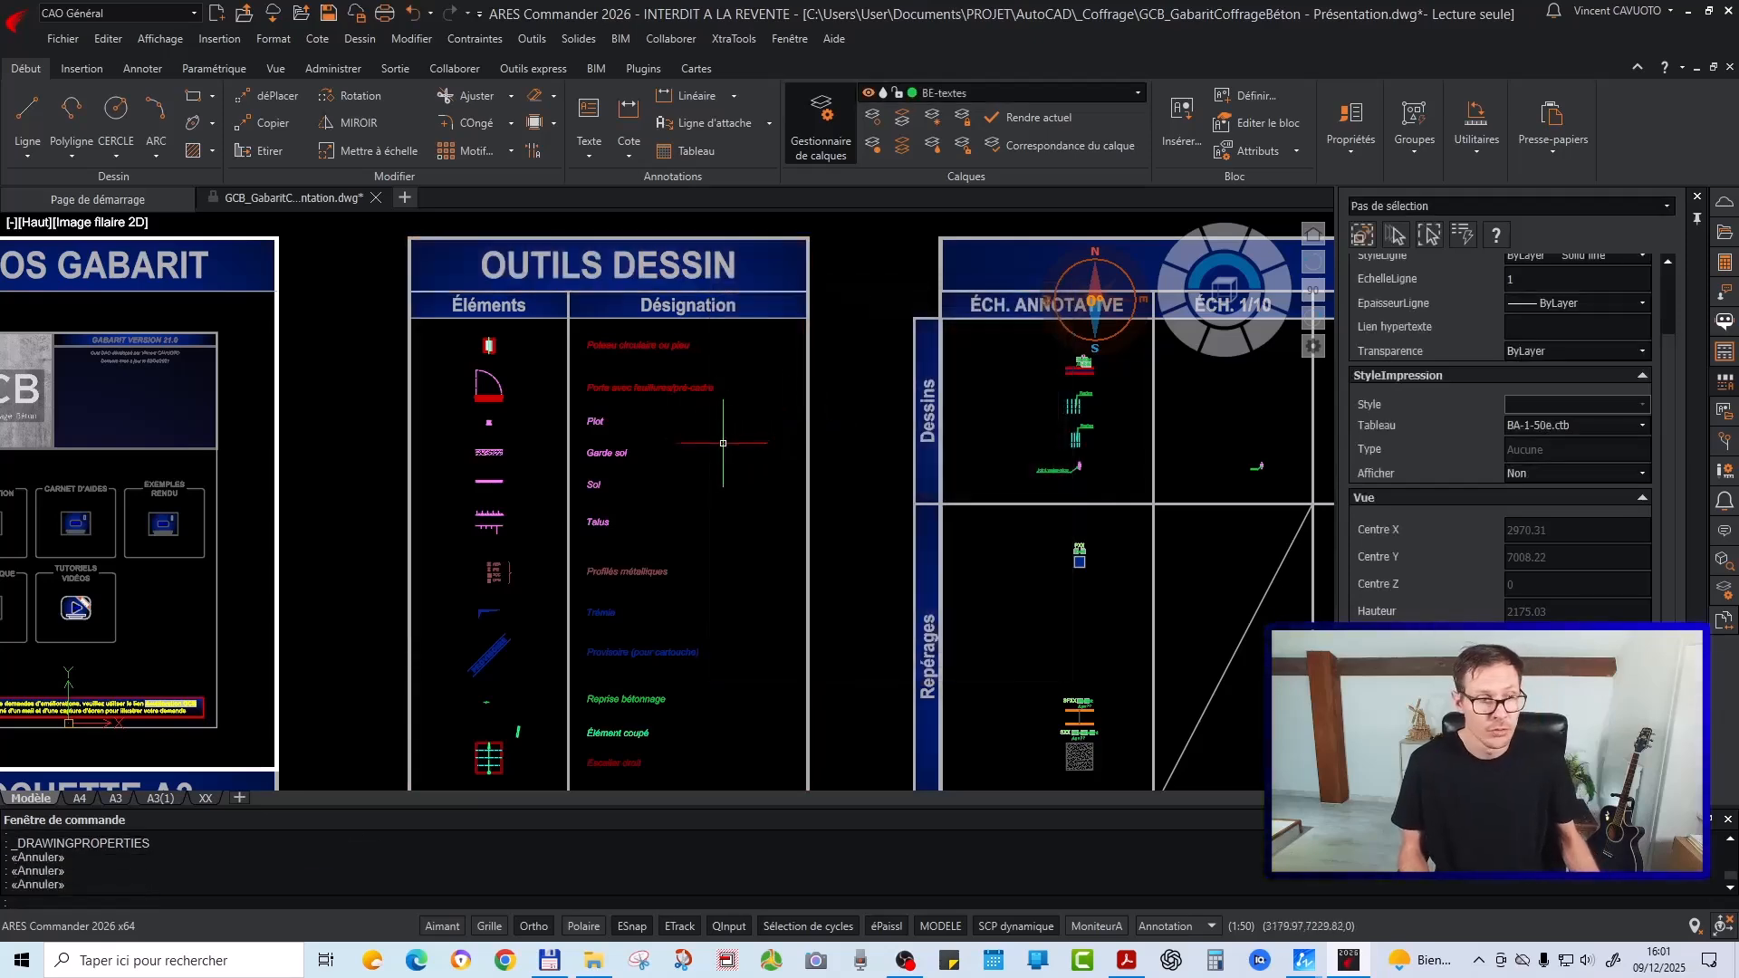
Examine the template's text, project info, level and building plan sections, and return to the grid of reservation blocks
{"action": "scroll", "coordinate": [508, 426], "scroll_direction": "down", "scroll_amount": 8}
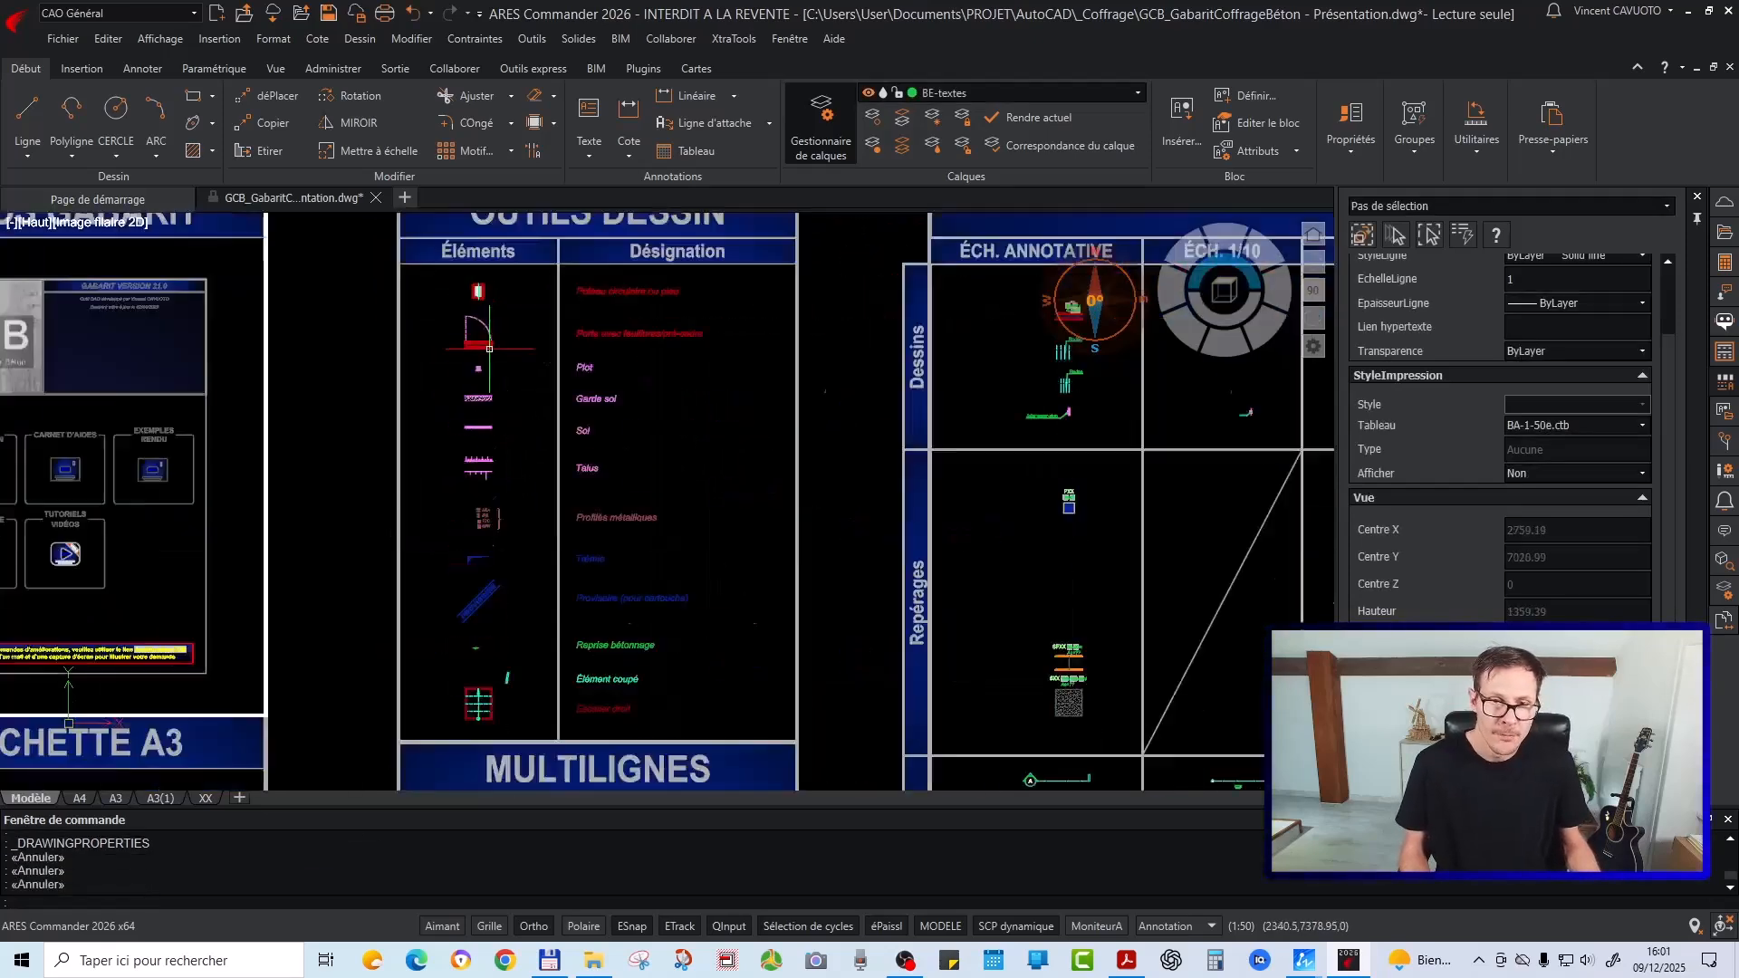
{"action": "scroll", "coordinate": [608, 424], "scroll_direction": "up", "scroll_amount": 8}
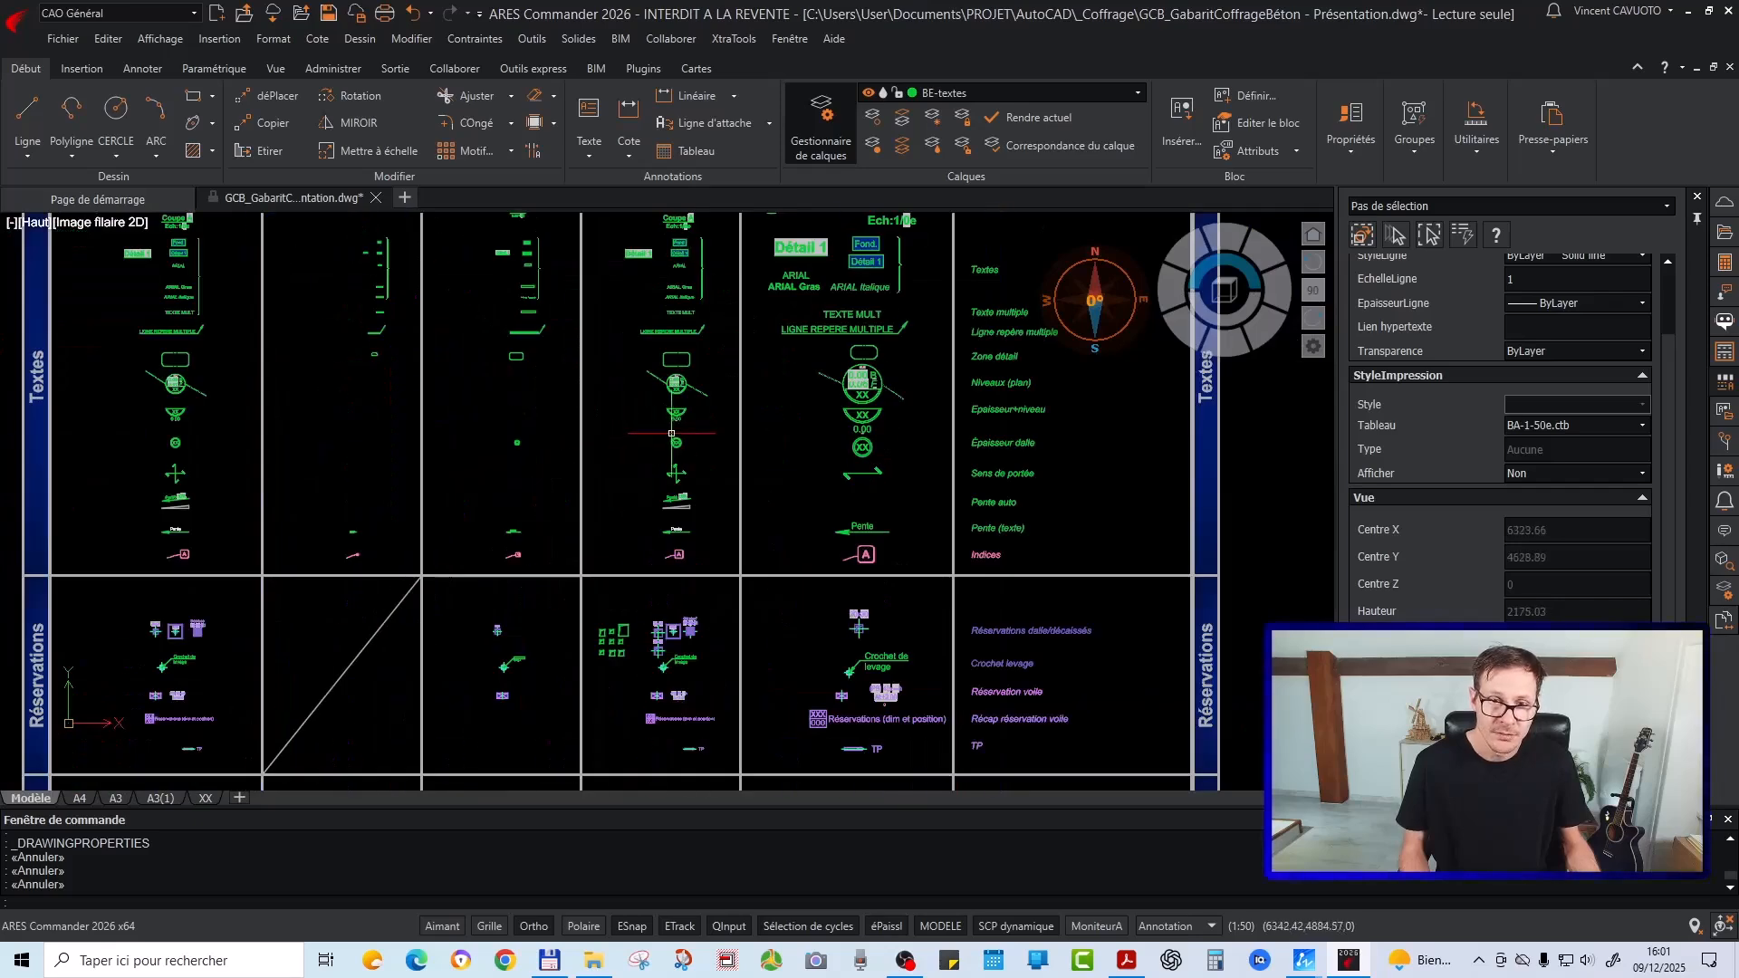
{"action": "scroll", "coordinate": [600, 397], "scroll_direction": "up", "scroll_amount": 8}
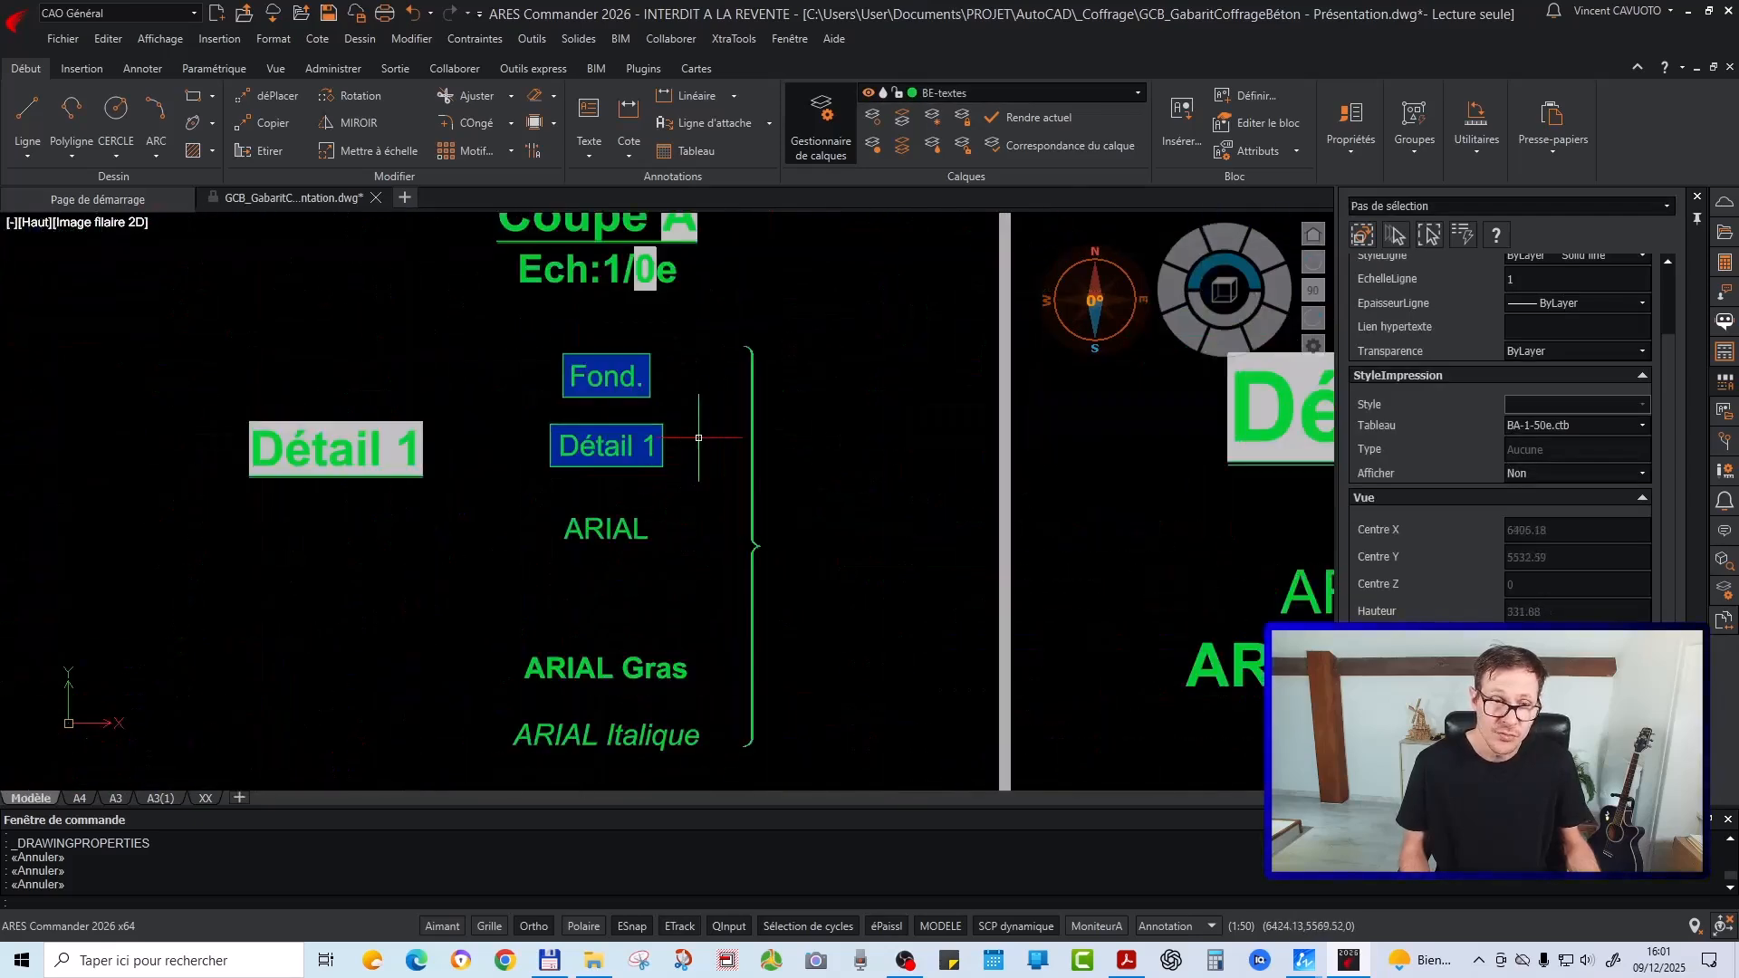
{"action": "scroll", "coordinate": [772, 441], "scroll_direction": "down", "scroll_amount": 10}
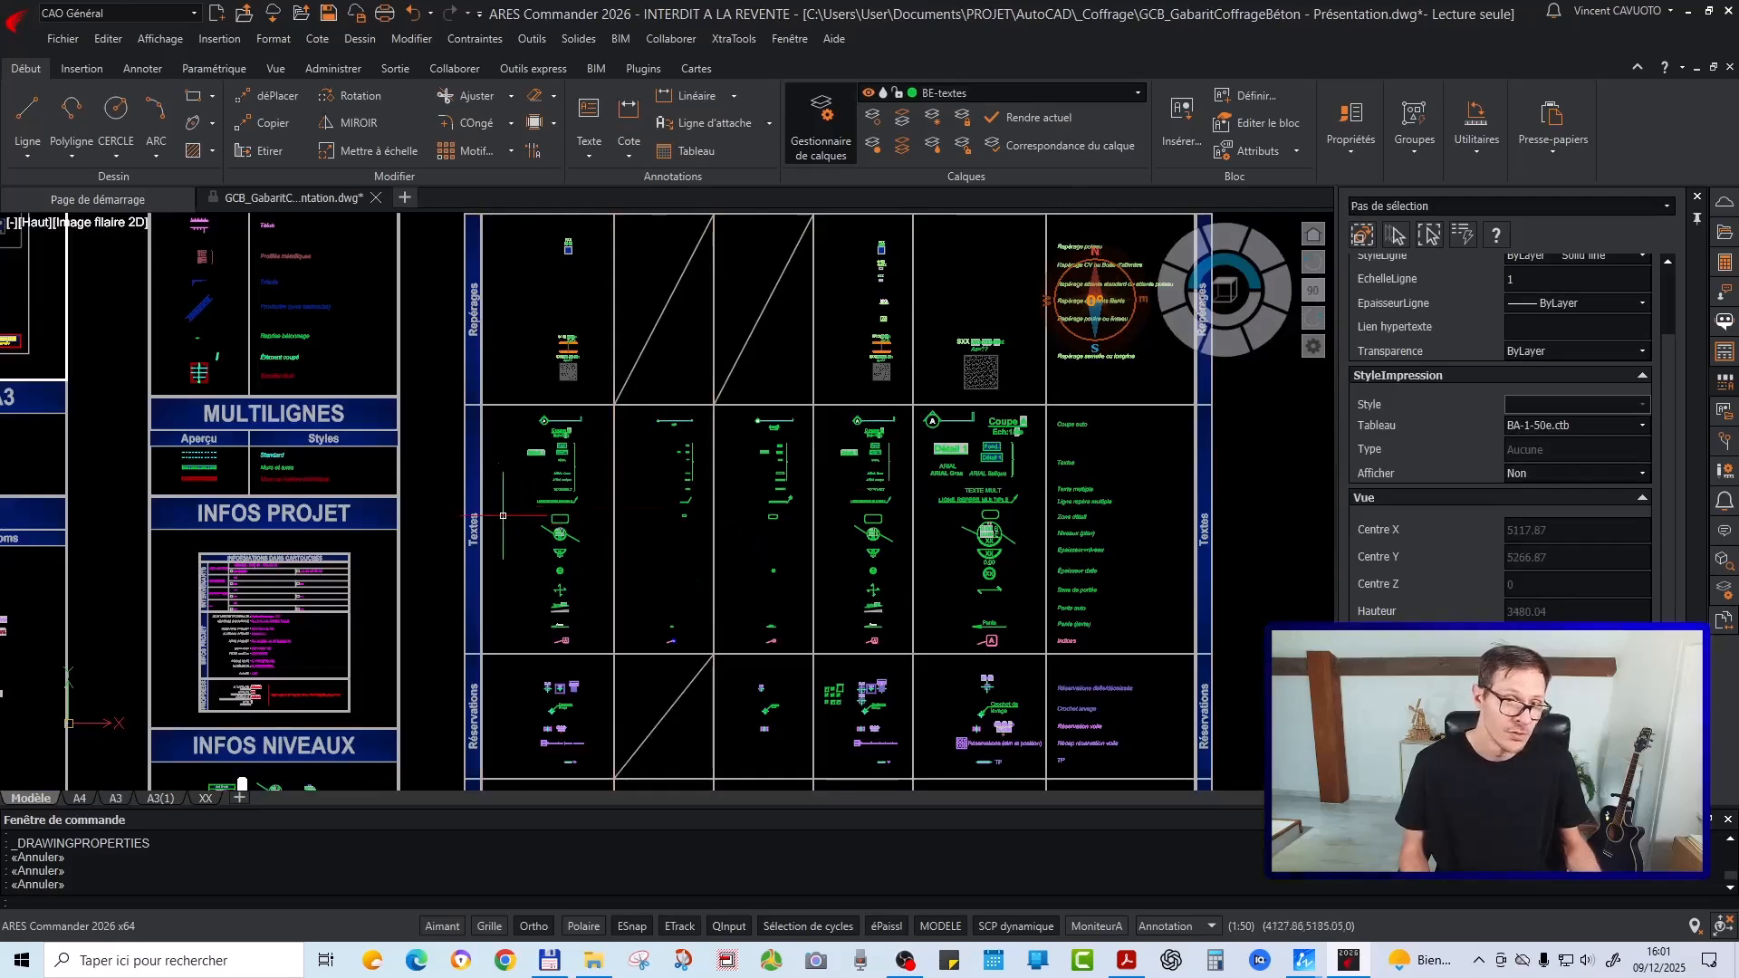
{"action": "middle_click_drag", "start_coordinate": [399, 614], "coordinate": [444, 426]}
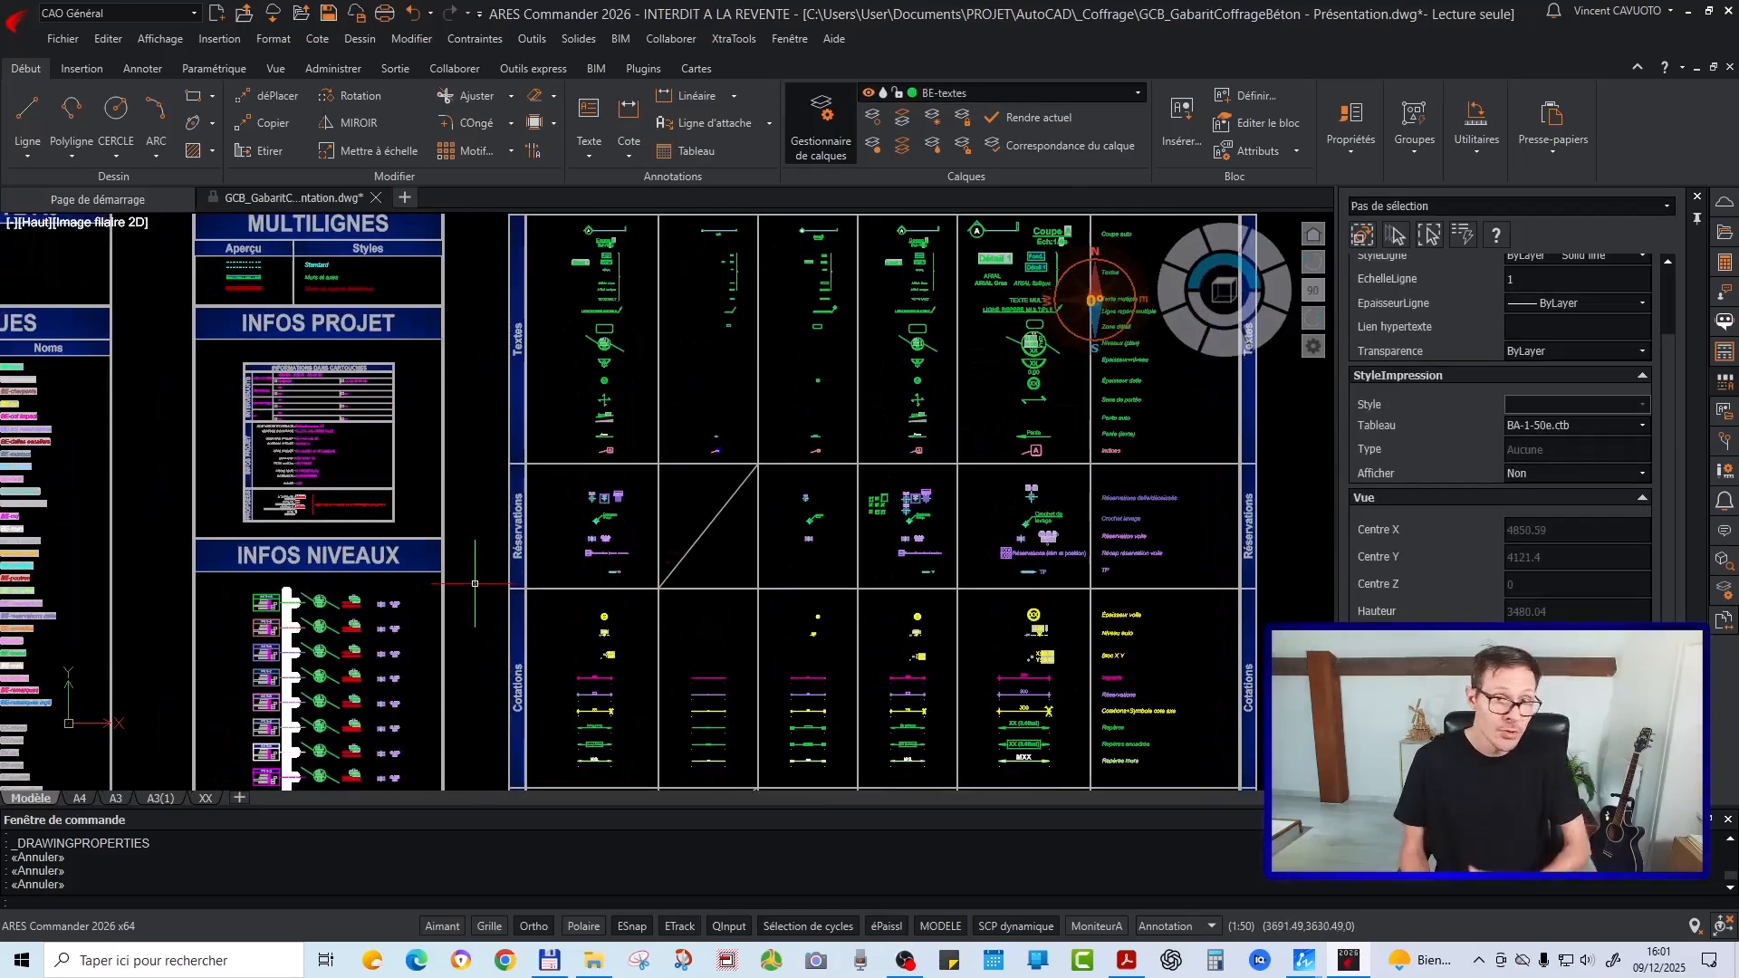
{"action": "scroll", "coordinate": [708, 428], "scroll_direction": "down", "scroll_amount": 2}
{"action": "scroll", "coordinate": [712, 413], "scroll_direction": "down", "scroll_amount": 3}
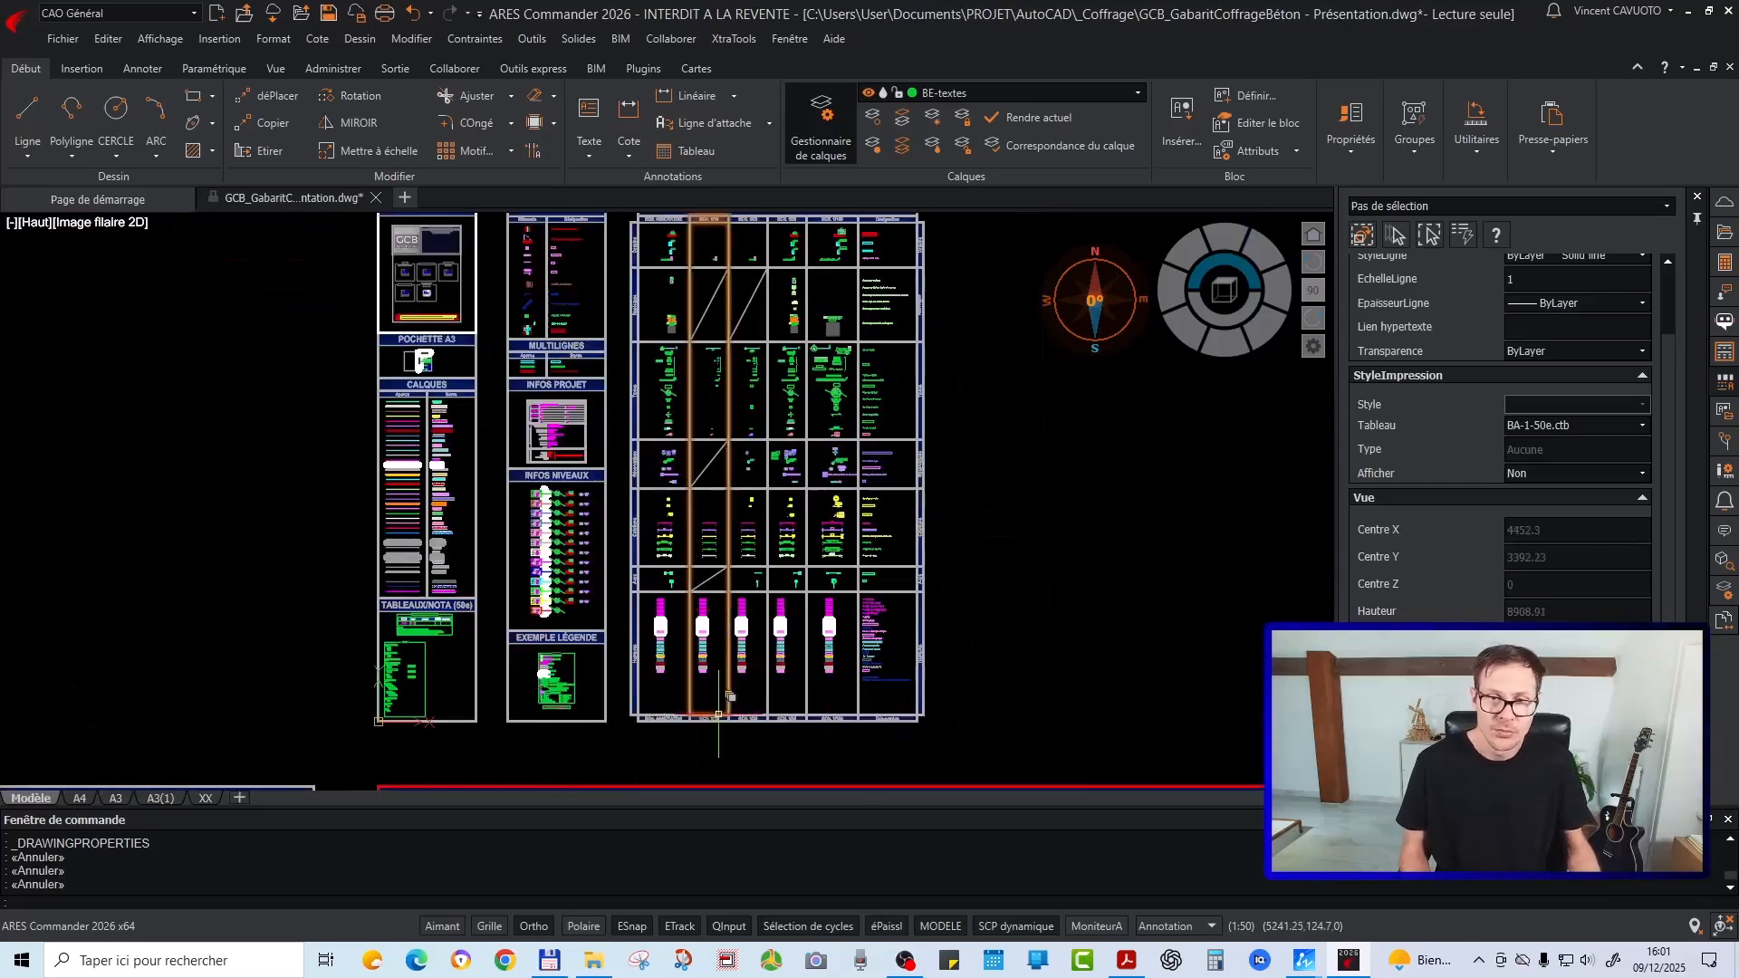
{"action": "middle_click_drag", "start_coordinate": [720, 670], "coordinate": [760, 380]}
{"action": "scroll", "coordinate": [760, 380], "scroll_direction": "up", "scroll_amount": 2}
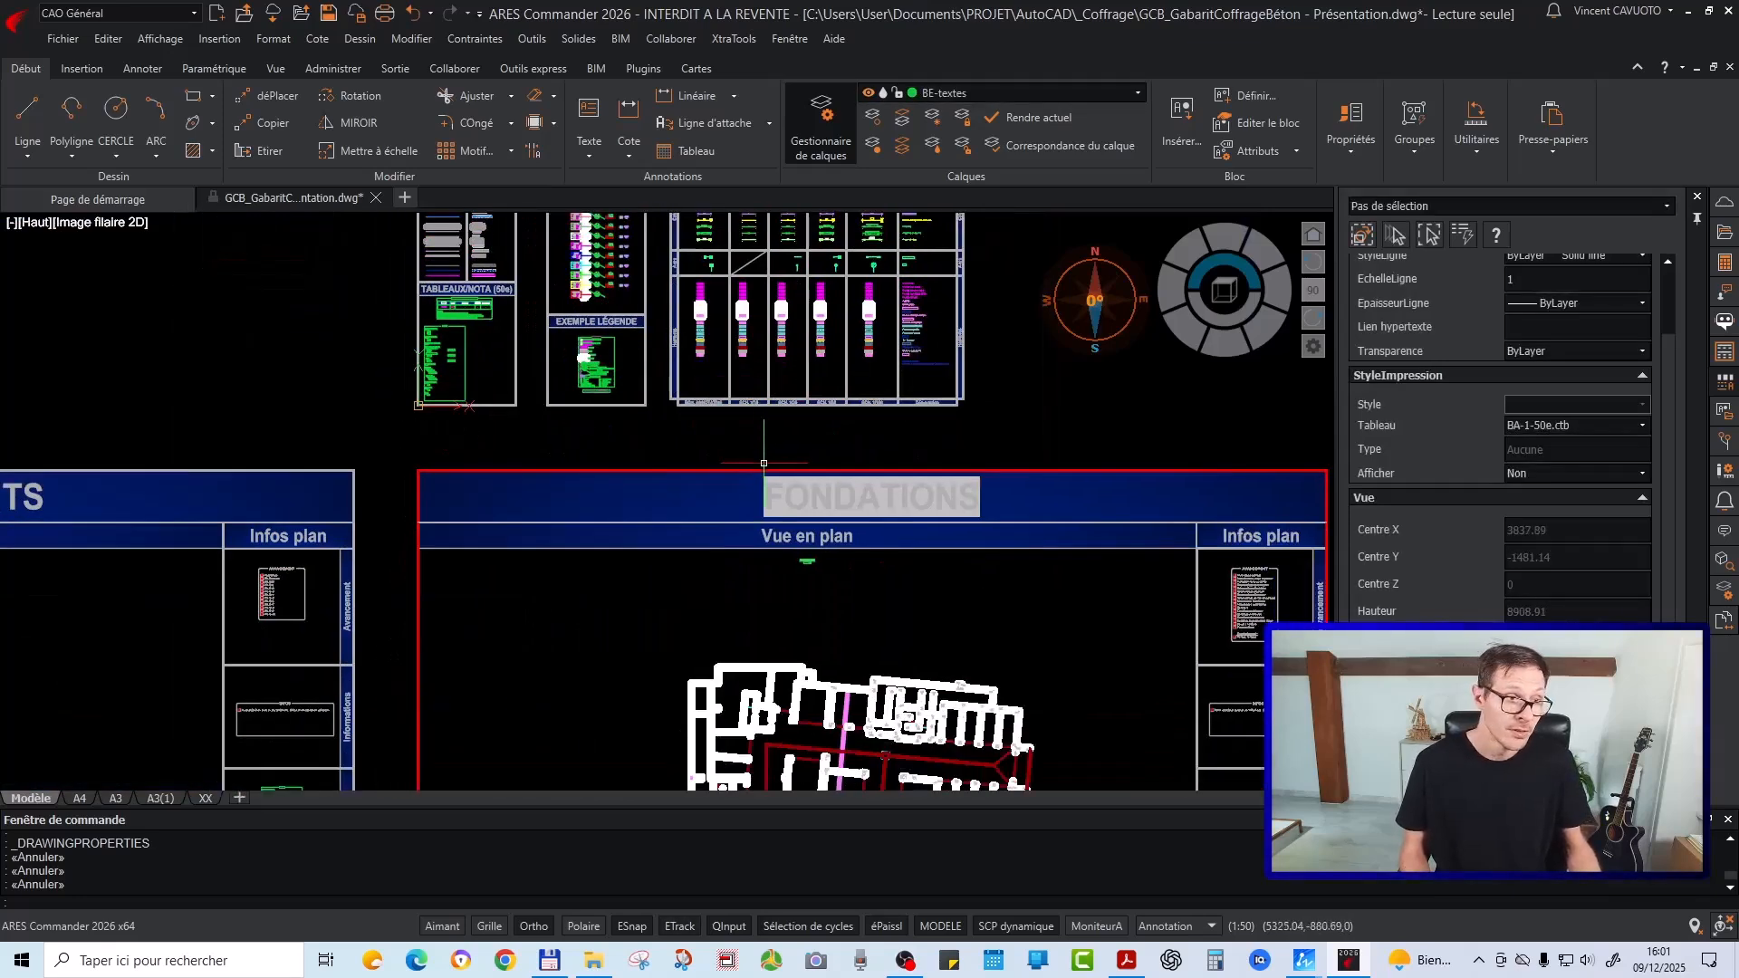
{"action": "scroll", "coordinate": [763, 448], "scroll_direction": "down", "scroll_amount": 5}
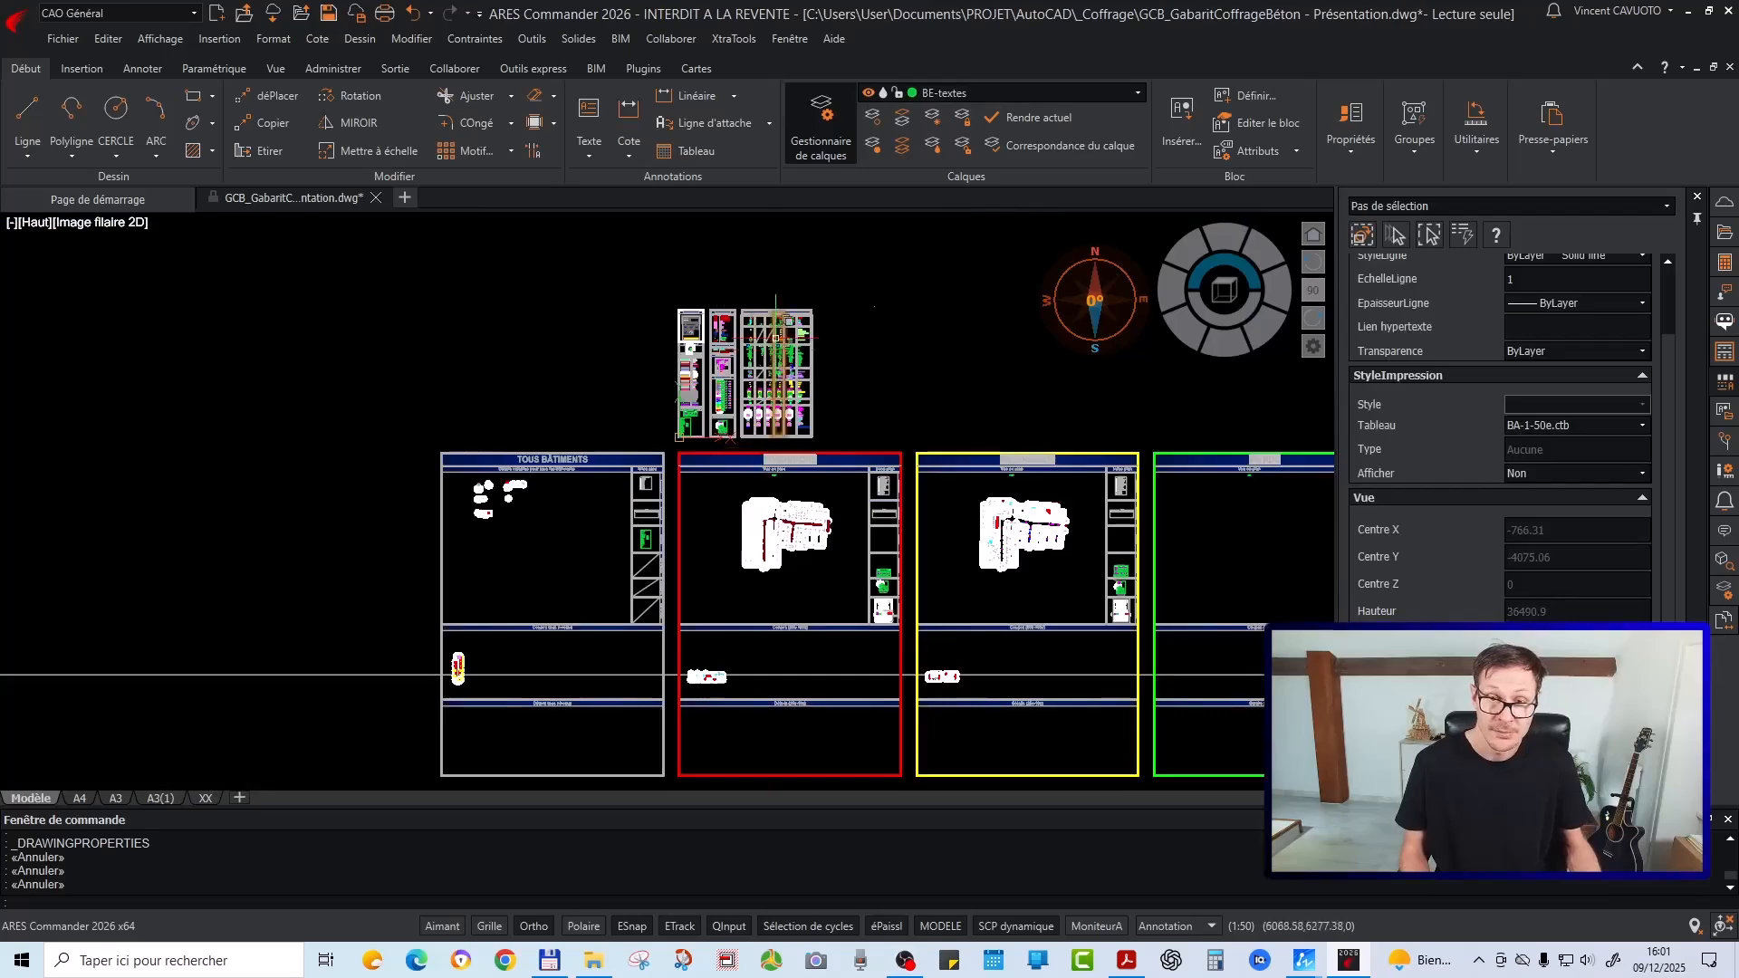
{"action": "scroll", "coordinate": [765, 400], "scroll_direction": "up", "scroll_amount": 7}
{"action": "scroll", "coordinate": [873, 458], "scroll_direction": "up", "scroll_amount": 8}
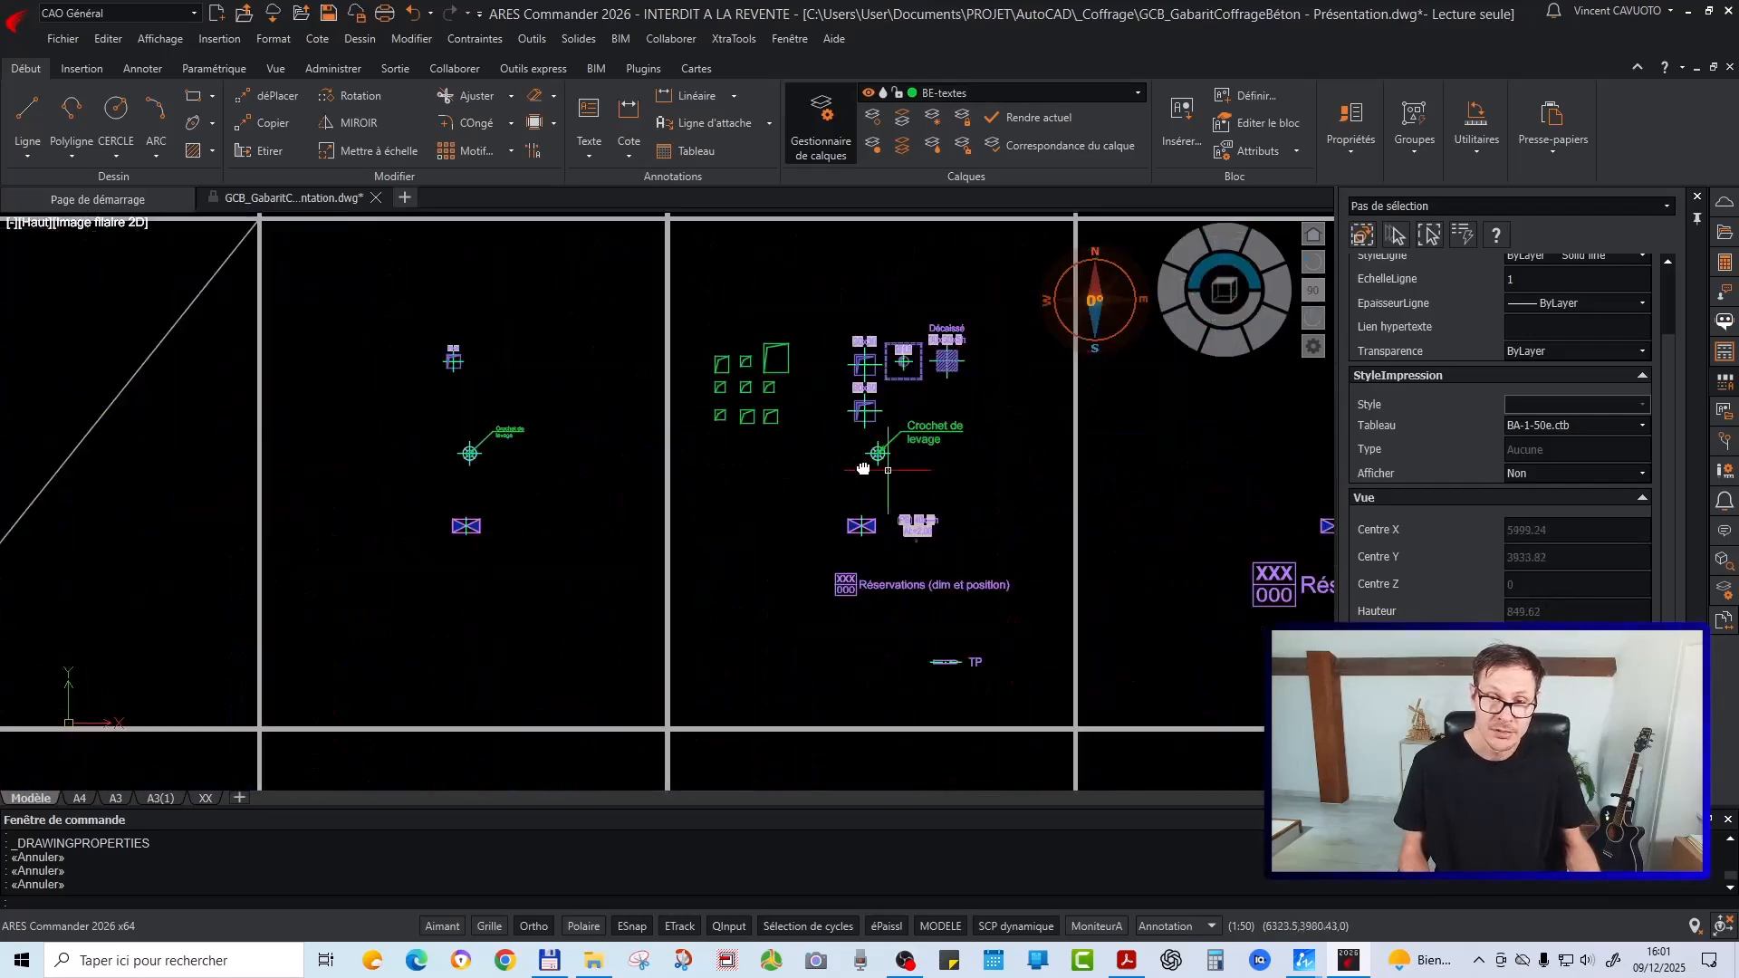
{"action": "middle_click_drag", "start_coordinate": [894, 467], "coordinate": [750, 503]}
{"action": "scroll", "coordinate": [661, 387], "scroll_direction": "up", "scroll_amount": 3}
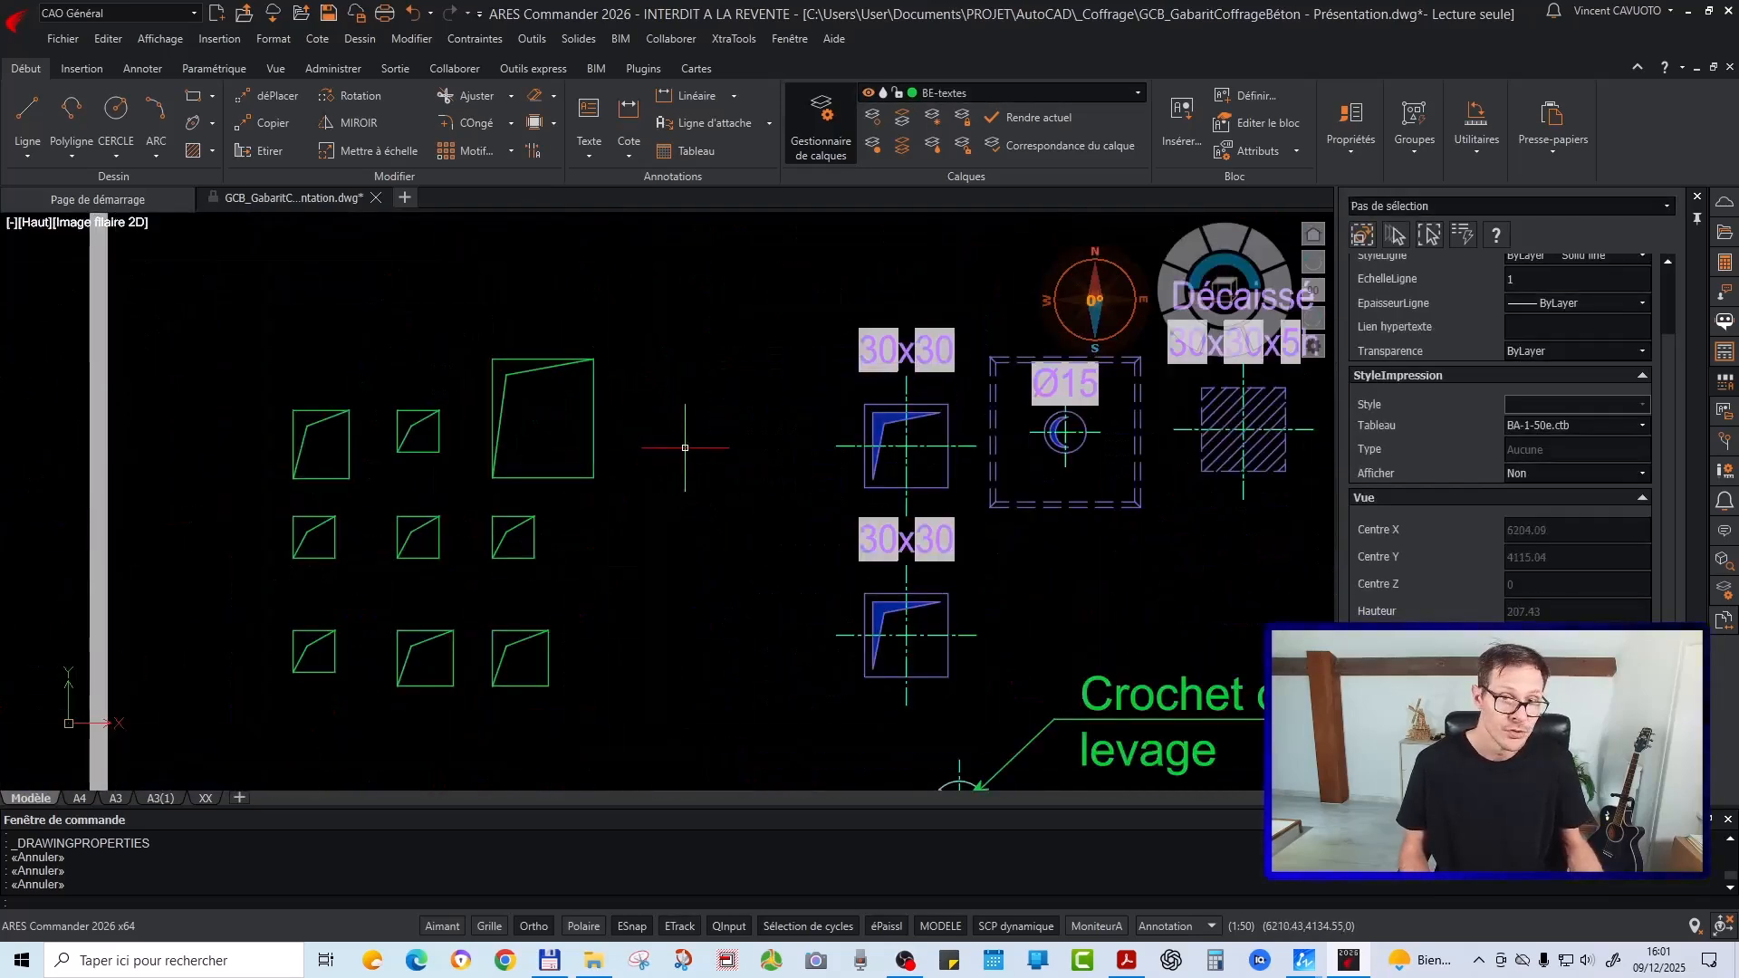
{"action": "scroll", "coordinate": [645, 379], "scroll_direction": "down", "scroll_amount": 1}
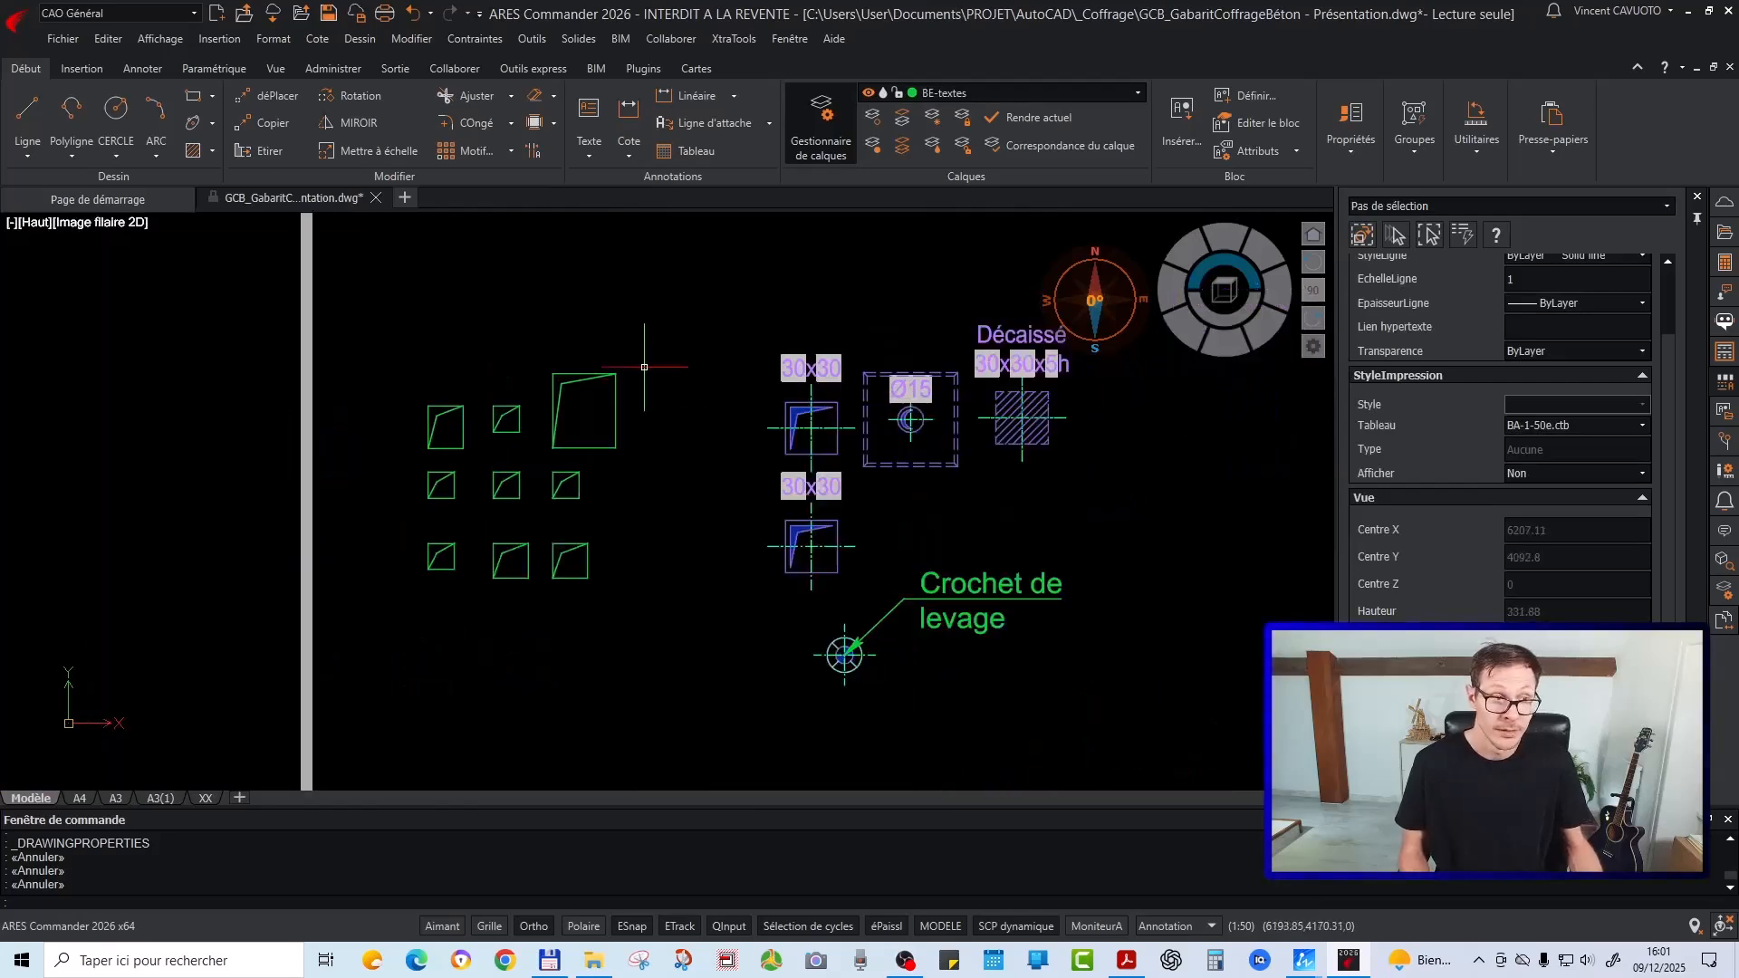